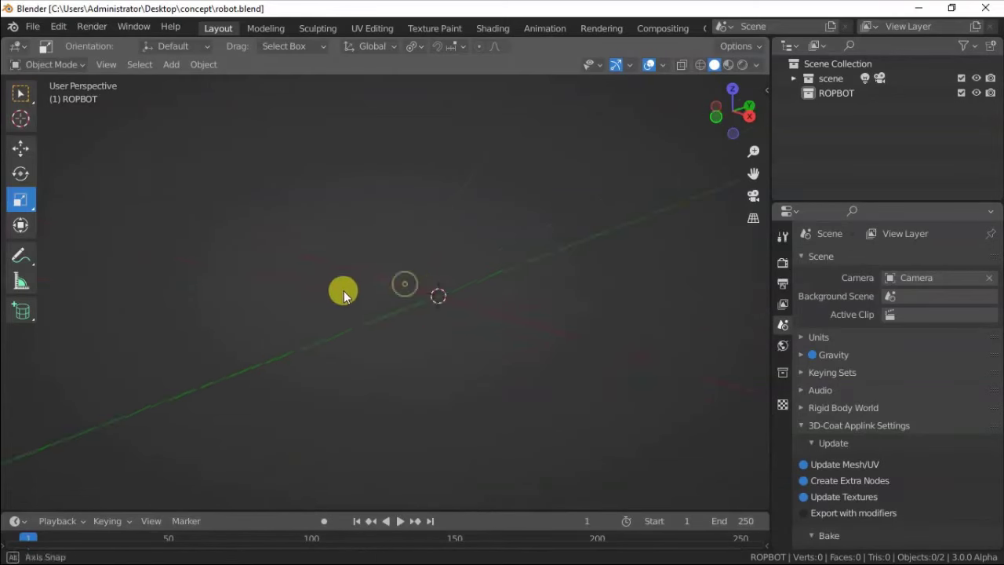
Step: Add a cube to the ROPBOT collection and squash it along X into a slab
click(174, 65)
click(322, 95)
key(Tab)
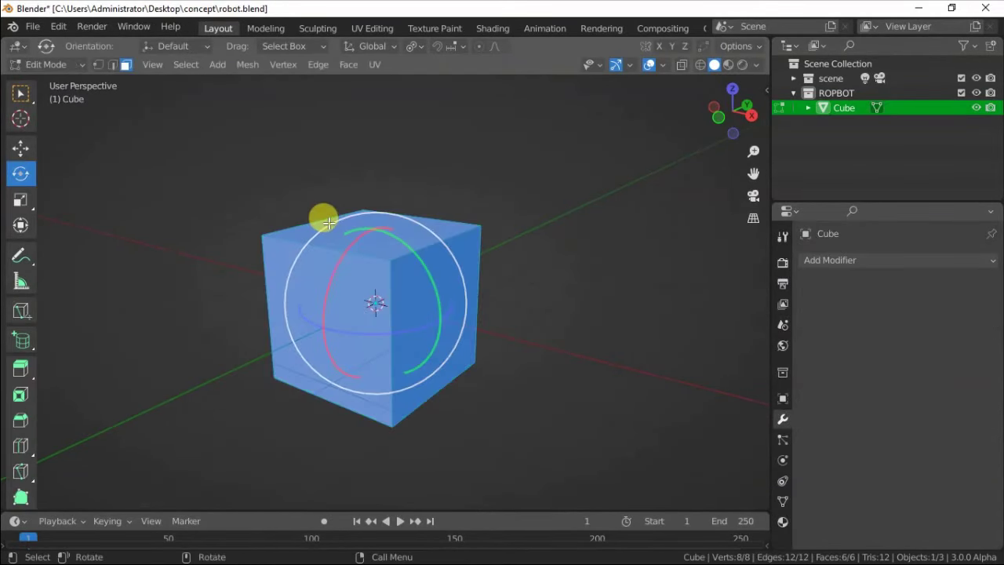
drag(237, 294, 348, 239)
key(x)
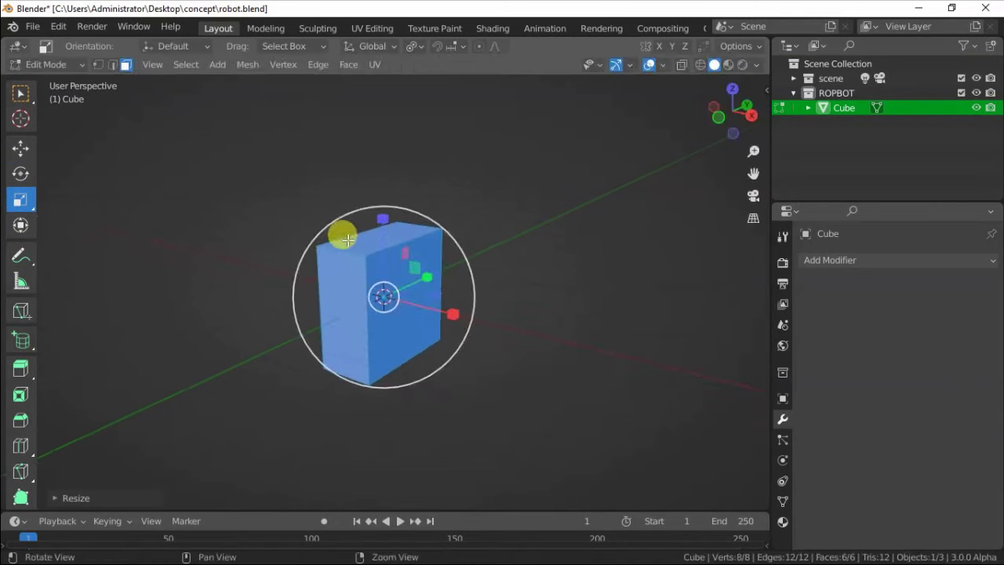
Step: Bevel the slab's top edges to round them off
click(330, 290)
key(ctrl+e)
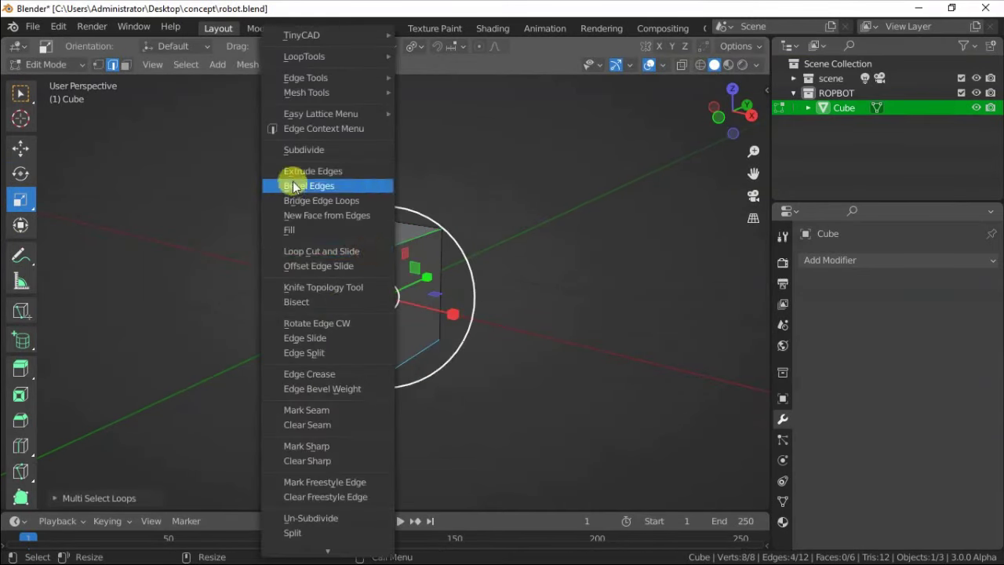
click(325, 183)
click(275, 158)
key(alt+a)
middle_drag(246, 289, 397, 246)
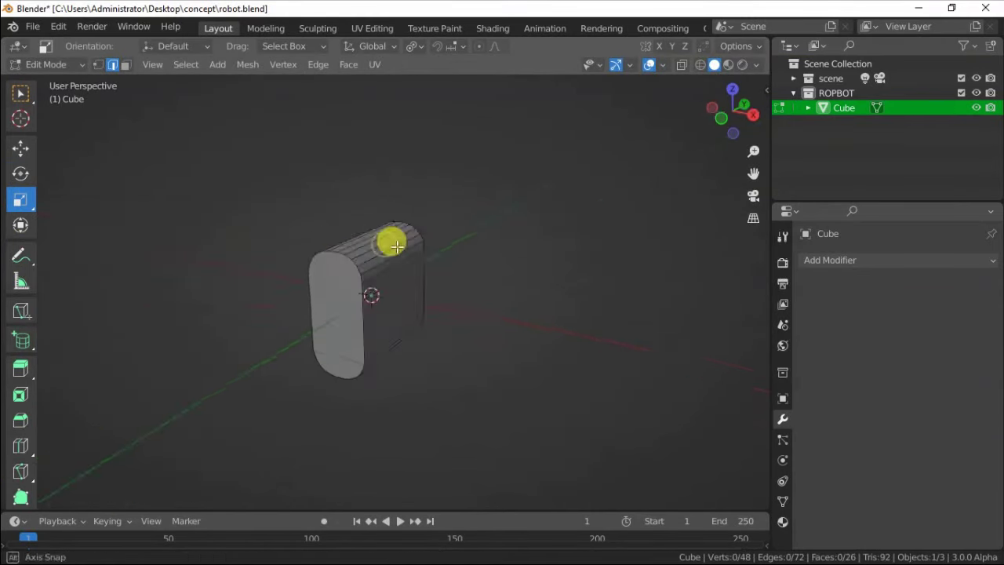
scroll(288, 264, up, 3)
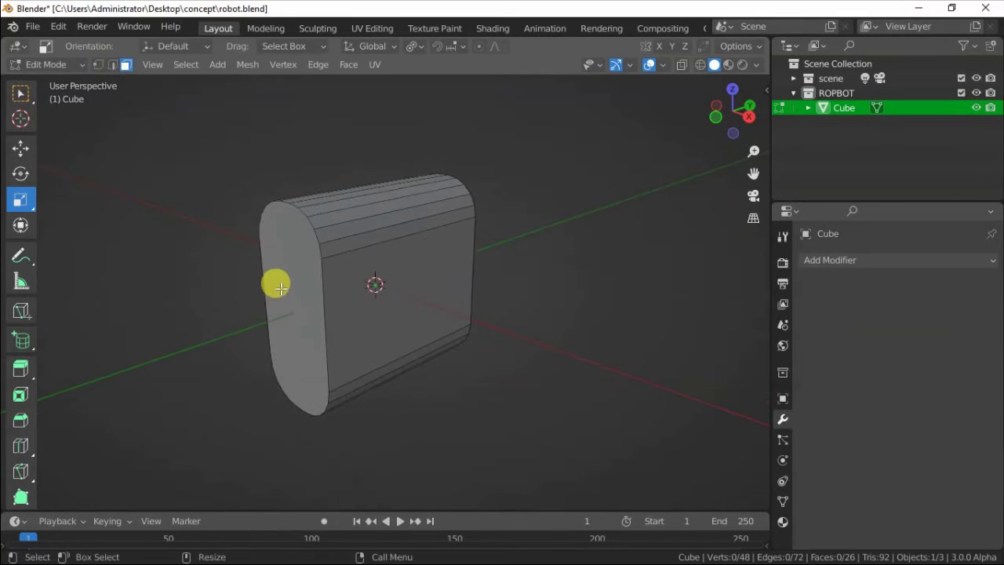
Step: Delete the face at the slab's far end
click(280, 288)
right_click(235, 478)
click(196, 487)
middle_drag(196, 487, 616, 291)
key(x)
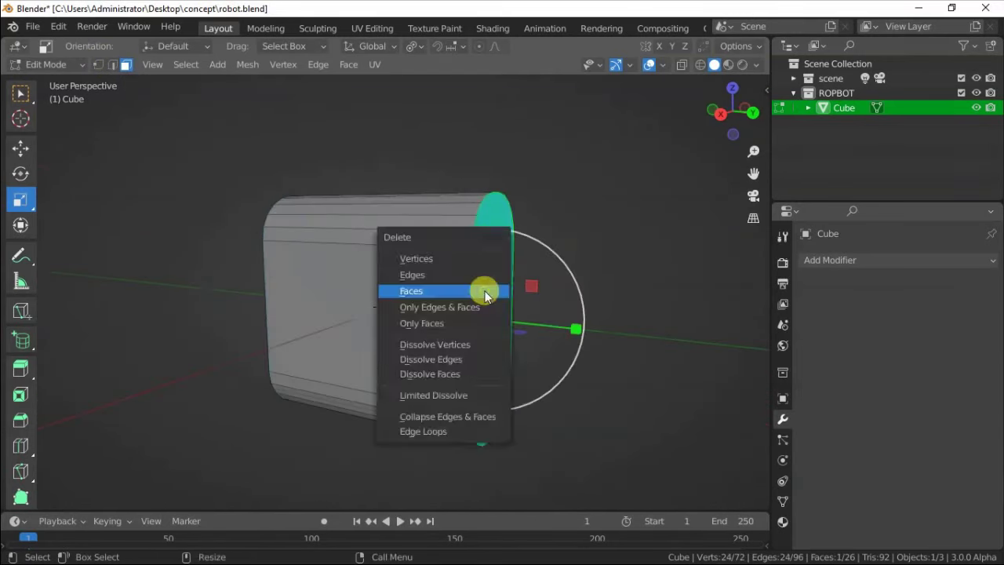
click(484, 291)
middle_drag(484, 291, 243, 282)
Step: Pull the left end face away and separate it into its own object, Cube.001
click(243, 282)
drag(234, 249, 196, 318)
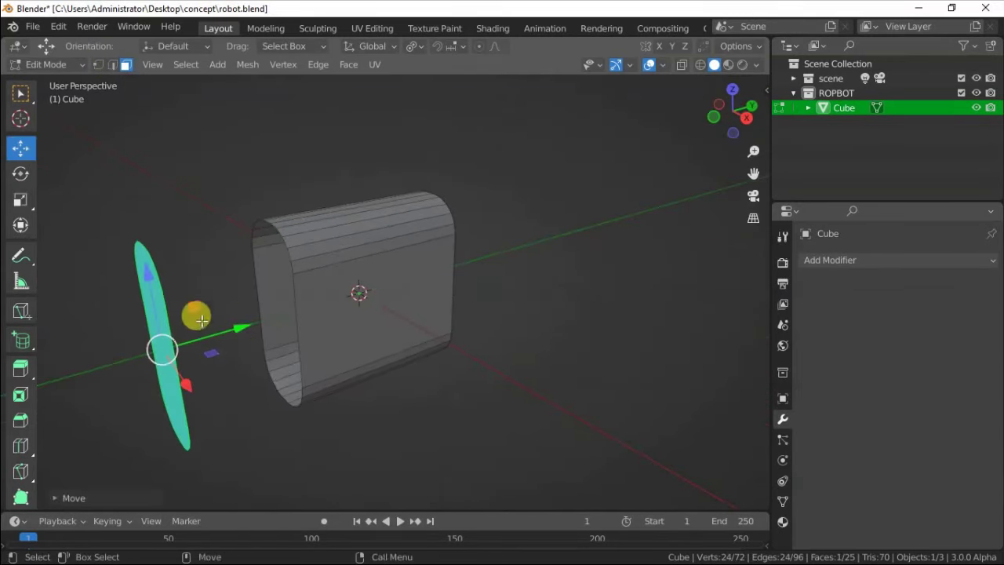
click(247, 65)
click(338, 372)
key(Tab)
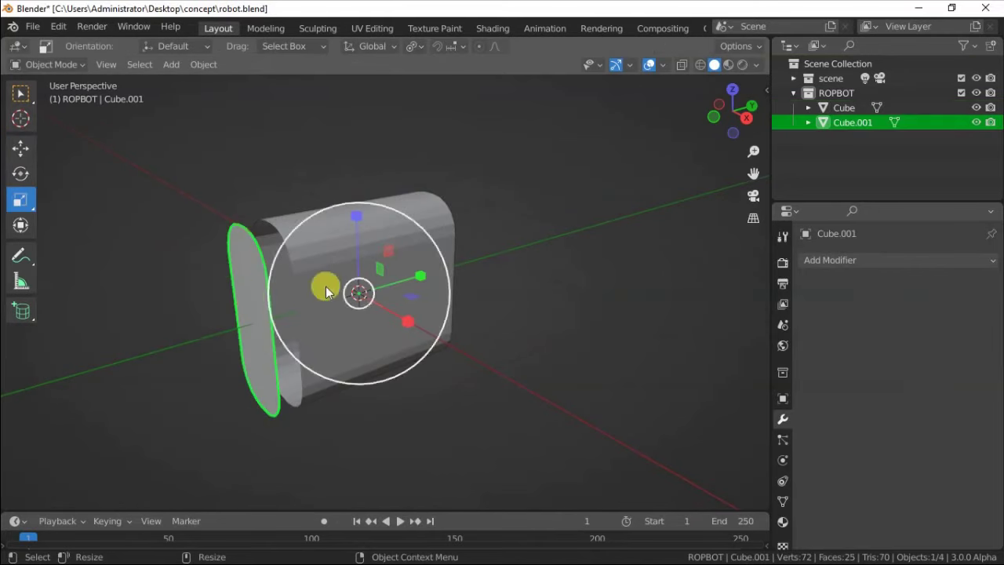
Step: Hide the end cap Cube.001 and enter Edit Mode on the body
key(h)
middle_drag(327, 291, 233, 298)
click(201, 251)
key(Tab)
mouse_move(202, 251)
middle_down()
mouse_move(309, 291)
mouse_move(281, 308)
mouse_move(291, 171)
middle_up()
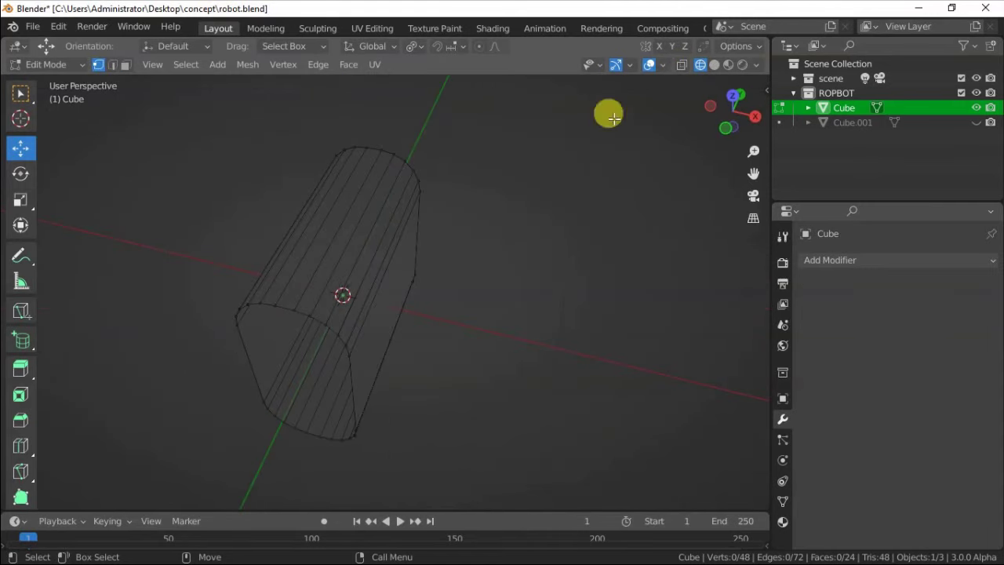
middle_drag(312, 438, 264, 398)
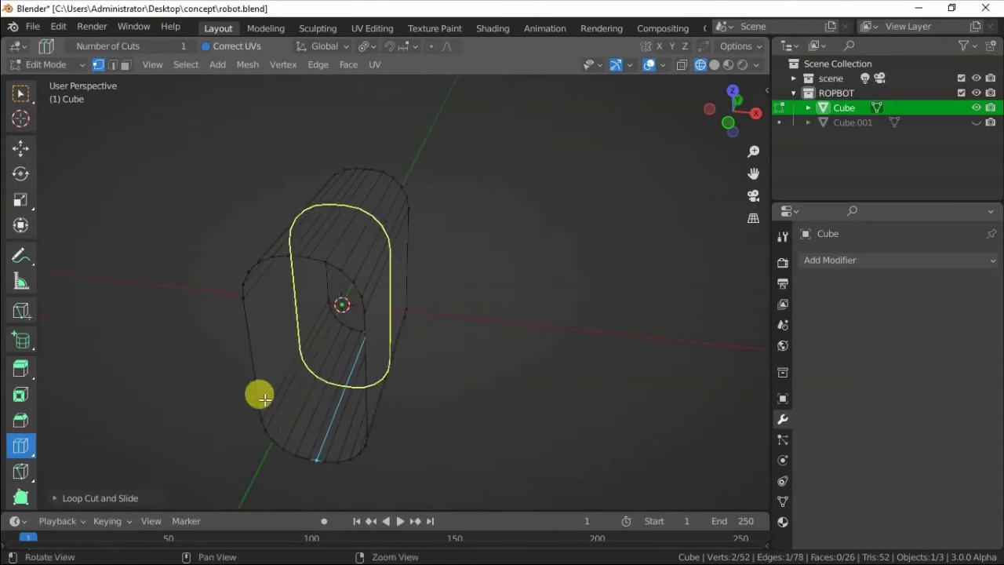
Step: Edge-split the body lengthwise, remove one half, and switch to Solid shading
shift+click(302, 293)
key(ctrl+e)
click(291, 479)
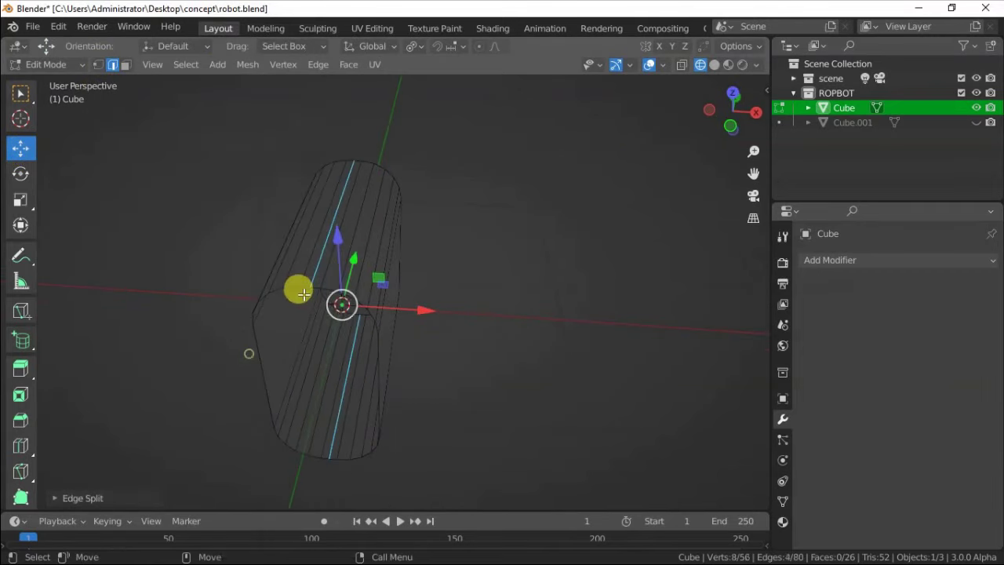
key(h)
middle_drag(280, 255, 417, 318)
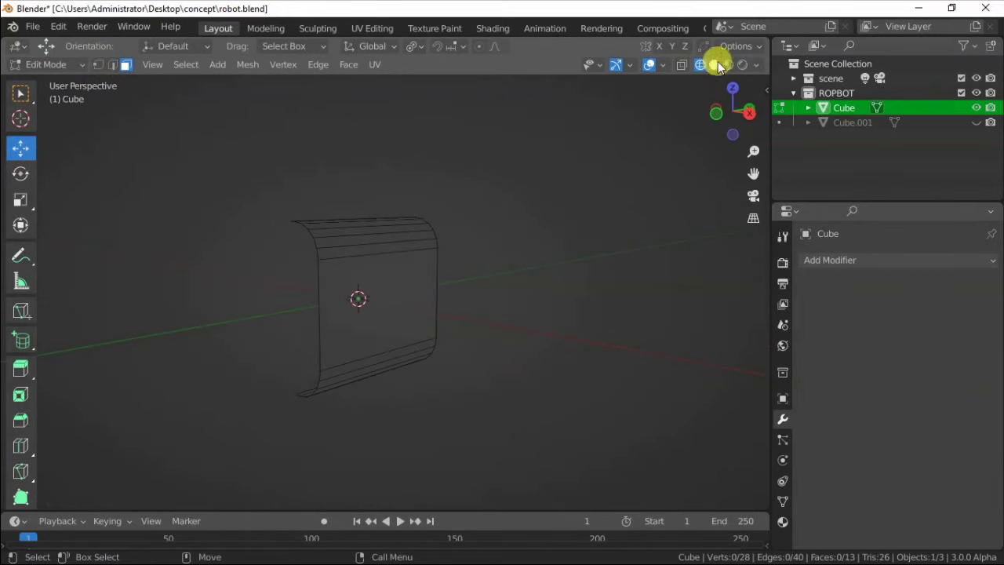
click(714, 65)
key(k)
middle_drag(177, 330, 253, 238)
Step: Knife-cut a line across the body's side in Right view
key(KP_3)
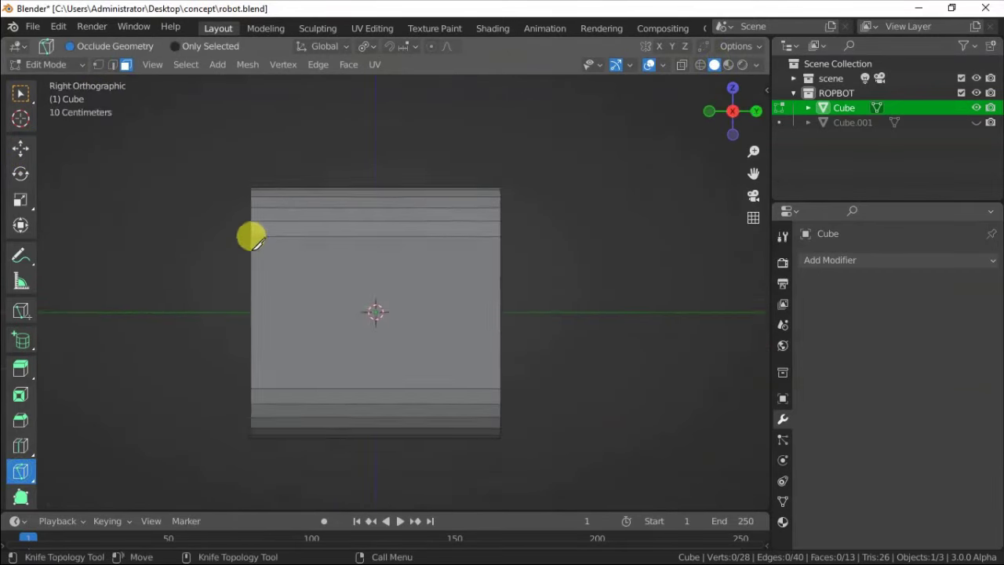
scroll(252, 240, up, 1)
click(239, 242)
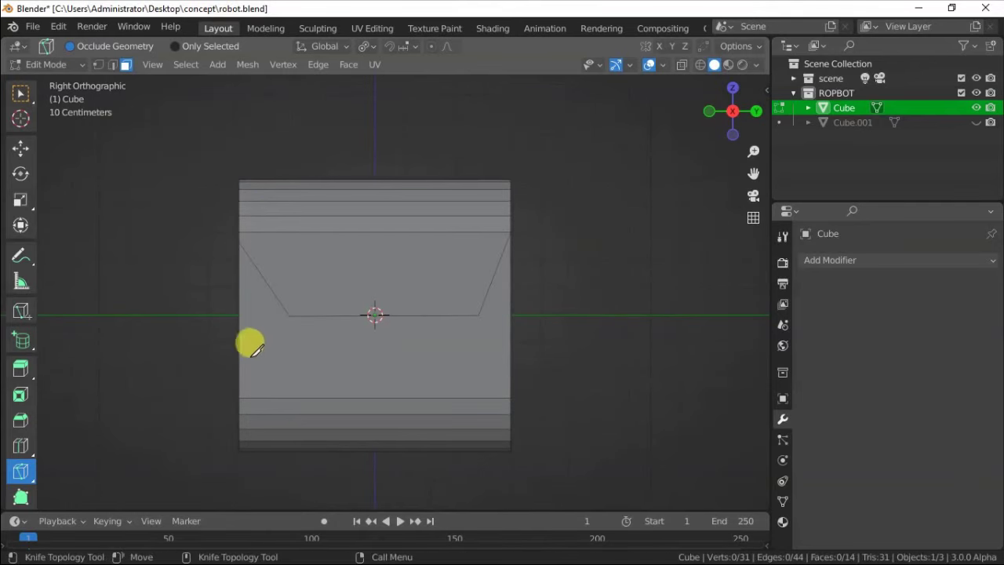
scroll(309, 333, up, 2)
scroll(234, 329, up, 1)
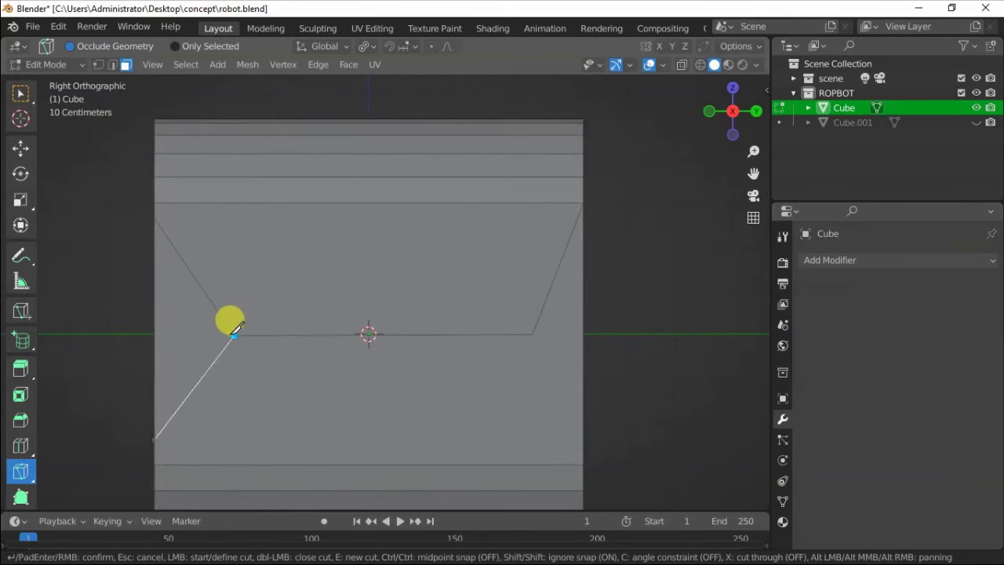
key(Return)
scroll(337, 287, down, 3)
middle_drag(336, 288, 72, 92)
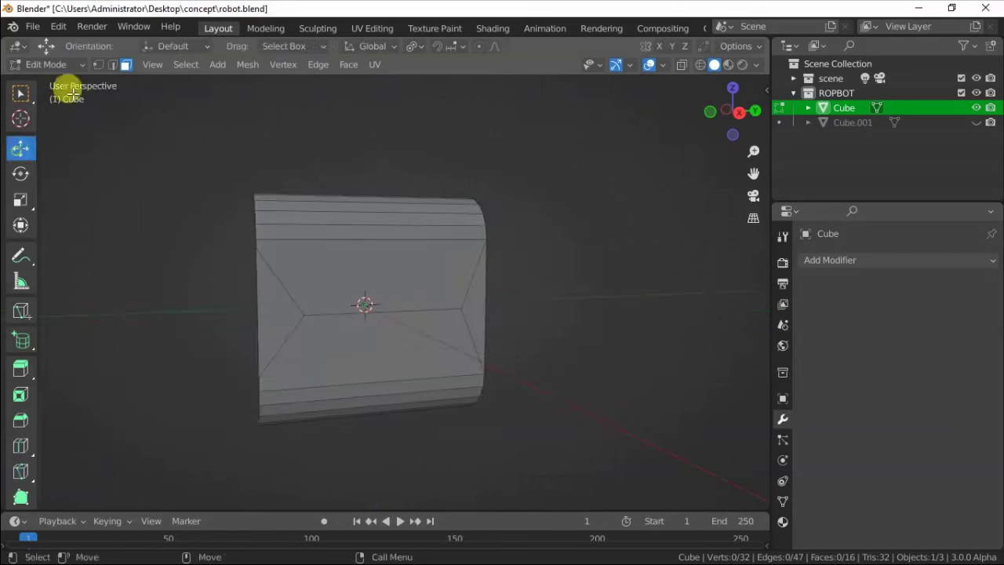
Step: Bevel the new middle edge and delete the wedge faces to form the opening
key(ctrl+e)
click(259, 197)
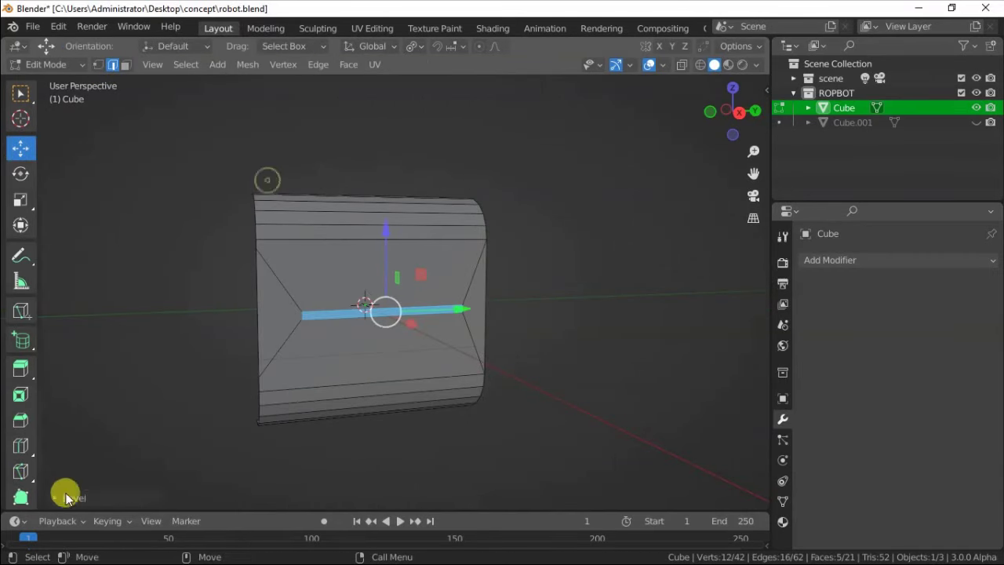
click(66, 497)
click(223, 287)
middle_drag(468, 312, 314, 275)
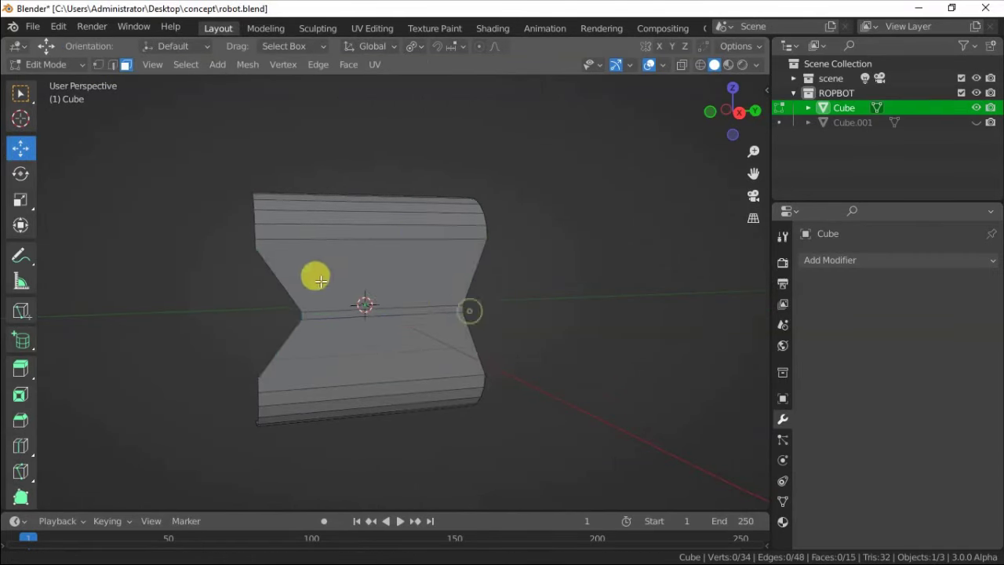
key(x)
click(348, 314)
mouse_move(466, 321)
middle_down()
mouse_move(317, 300)
mouse_move(299, 258)
middle_up()
Step: Knife-cut a narrow slot with a hexagonal outline into the side panel
click(21, 468)
middle_drag(209, 270, 191, 243)
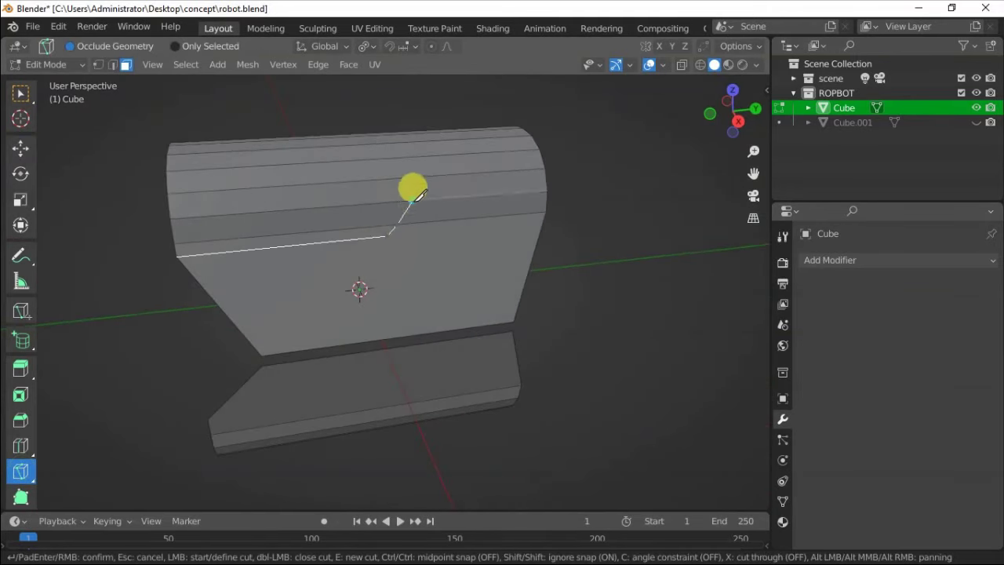
click(414, 192)
middle_drag(420, 182, 444, 157)
key(Return)
mouse_move(437, 117)
middle_down()
mouse_move(225, 259)
mouse_move(385, 211)
middle_up()
key(Return)
mouse_move(390, 322)
middle_down()
mouse_move(359, 246)
mouse_move(306, 215)
mouse_move(366, 205)
middle_up()
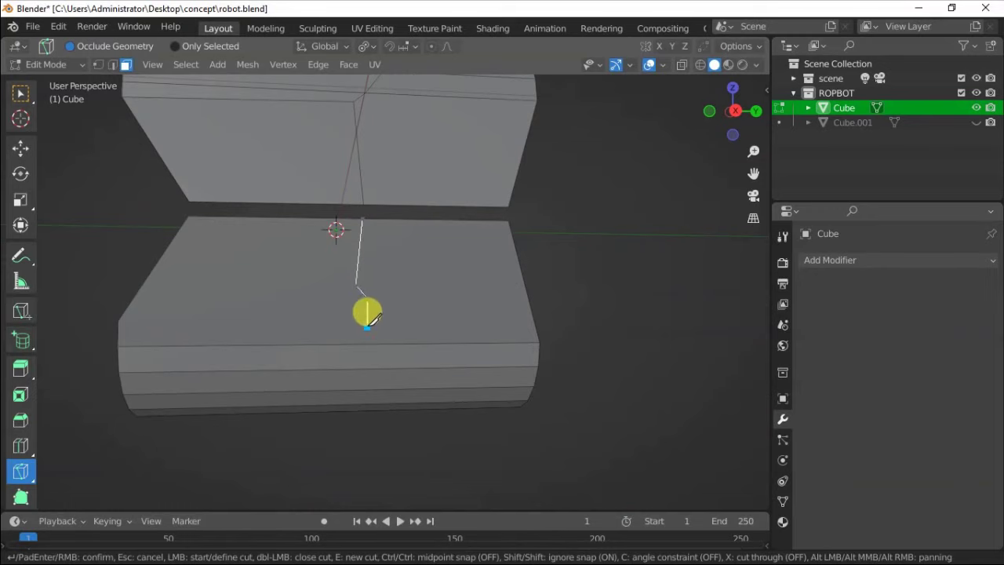
middle_drag(361, 335, 371, 328)
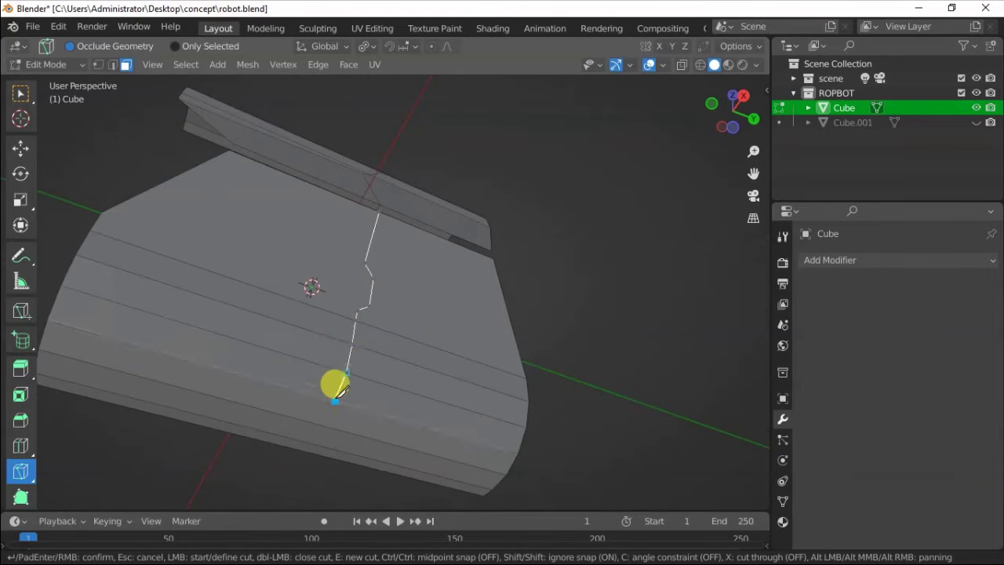
key(Return)
mouse_move(337, 389)
middle_down()
mouse_move(249, 358)
mouse_move(322, 302)
middle_up()
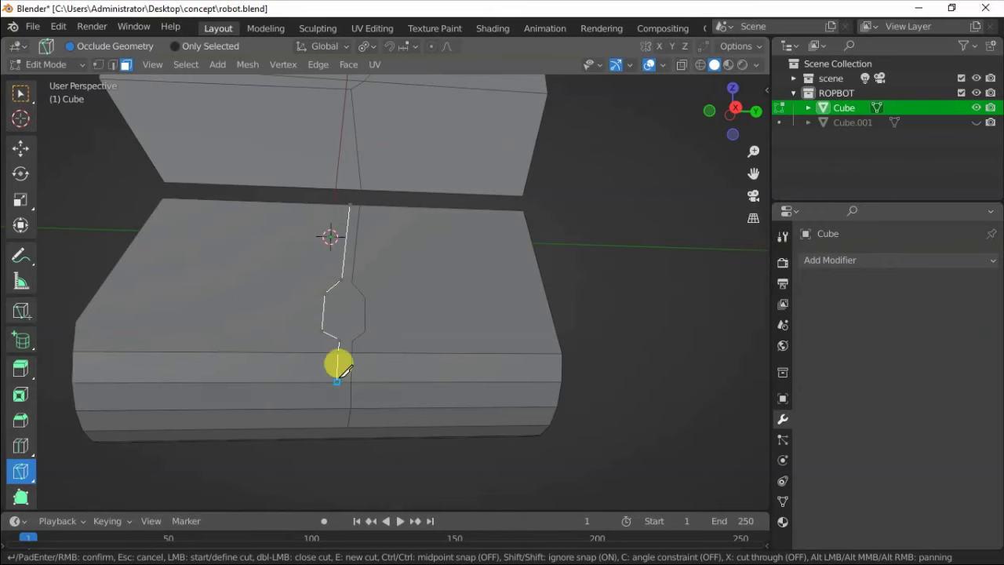
mouse_move(337, 364)
middle_down()
mouse_move(332, 388)
mouse_move(269, 335)
mouse_move(286, 221)
middle_up()
key(Return)
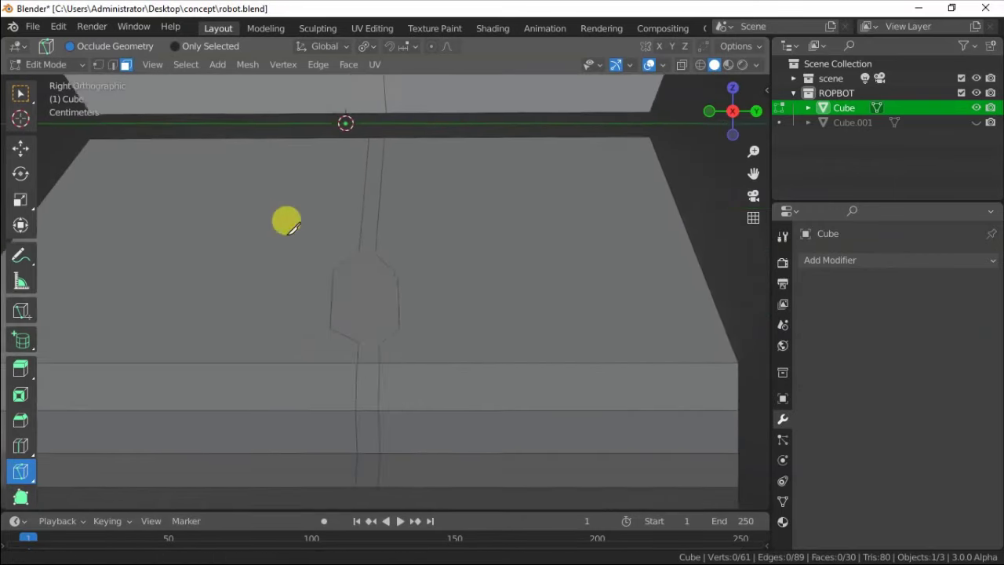
Step: Adjust the hexagon's vertices, delete the slot faces, and return to Object Mode
click(98, 91)
click(97, 65)
drag(341, 270, 342, 277)
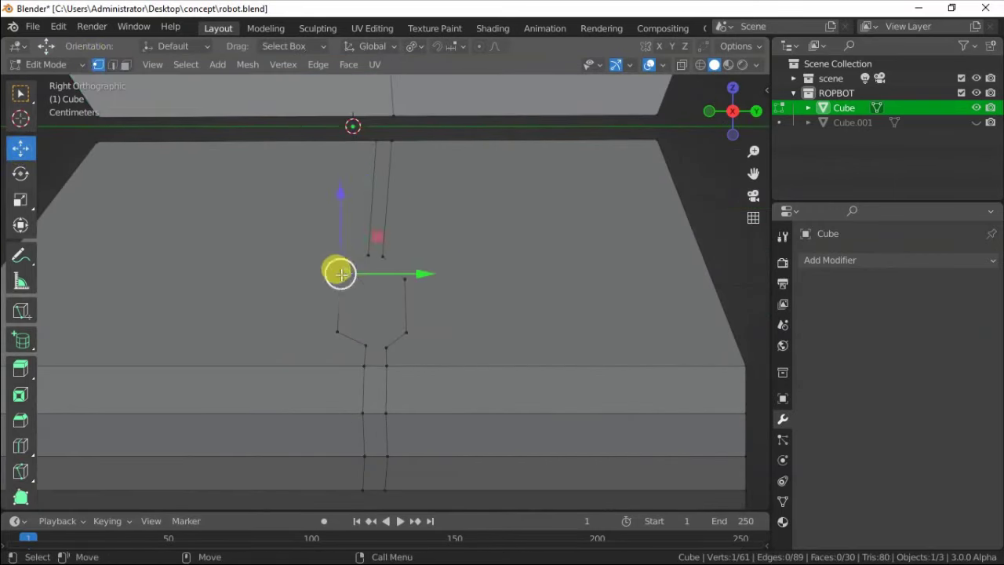
drag(337, 329, 353, 343)
mouse_move(354, 343)
middle_down()
mouse_move(300, 246)
mouse_move(307, 266)
middle_up()
click(125, 64)
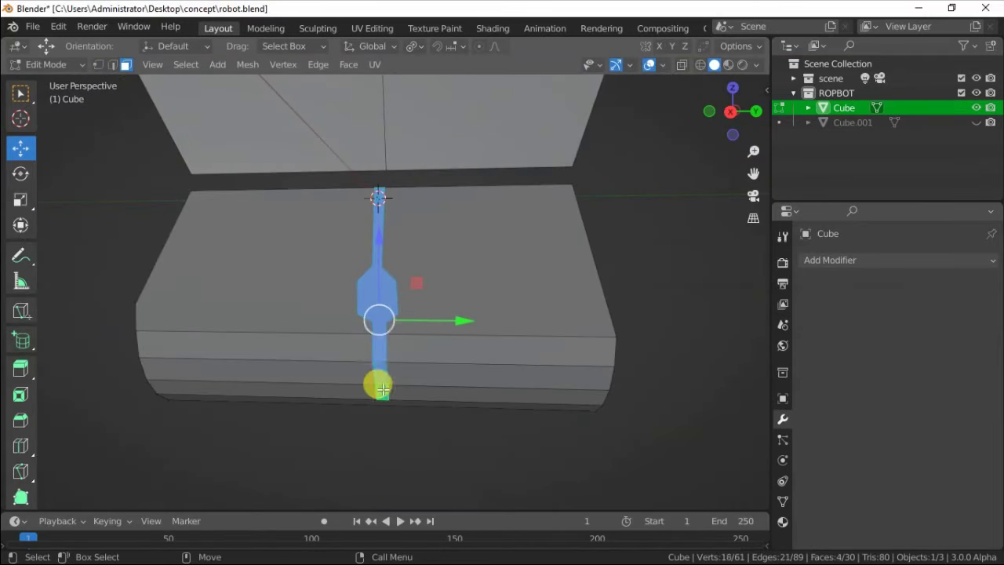
key(x)
click(382, 388)
mouse_move(382, 387)
middle_down()
mouse_move(337, 258)
mouse_move(411, 282)
mouse_move(278, 313)
mouse_move(404, 297)
mouse_move(347, 311)
mouse_move(225, 287)
middle_up()
key(Tab)
Step: Reset the end cap's origin and move it to a new position
click(853, 123)
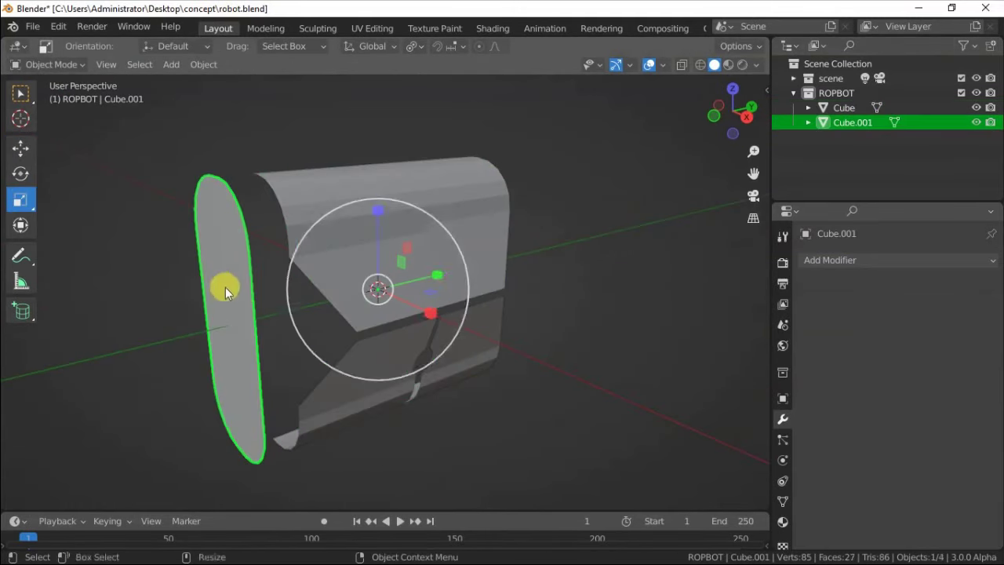
right_click(224, 264)
click(242, 277)
key(g)
click(331, 291)
middle_drag(331, 291, 144, 207)
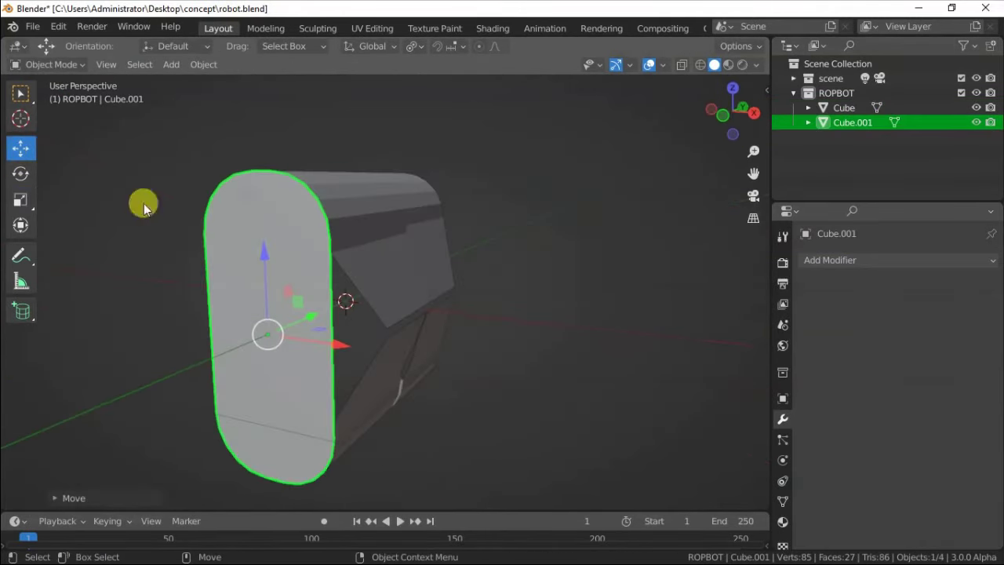
click(24, 205)
key(s)
right_click(220, 254)
middle_drag(220, 254, 359, 224)
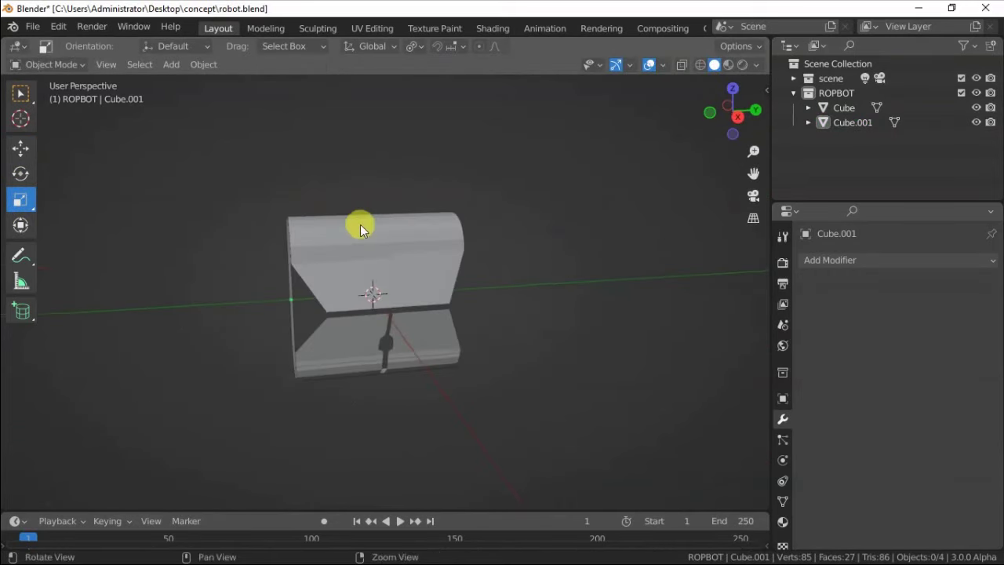
Step: Enter Edit Mode on the body, starting and cancelling a knife cut
click(320, 239)
key(Tab)
mouse_move(256, 217)
middle_down()
mouse_move(337, 224)
mouse_move(49, 408)
middle_up()
click(20, 471)
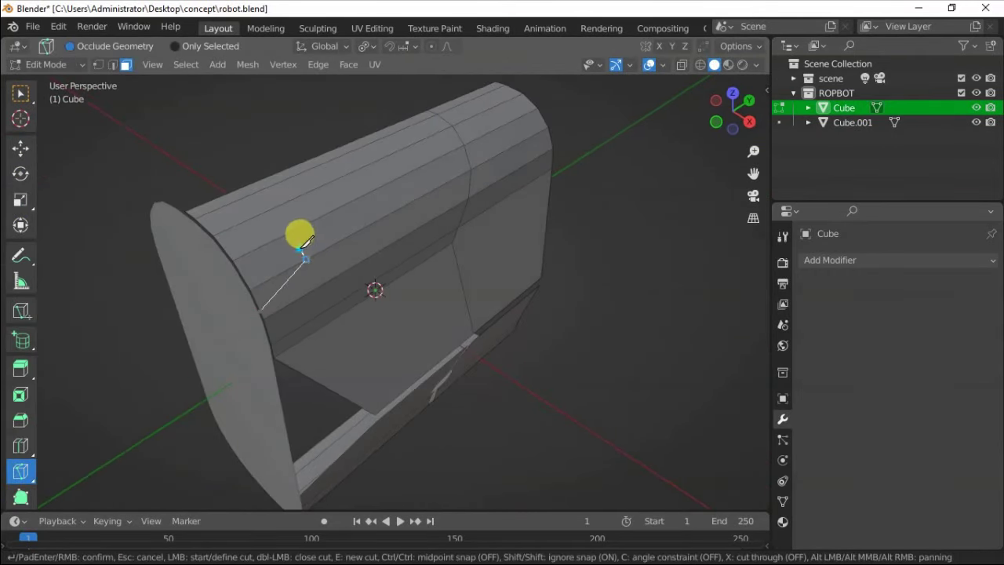
mouse_move(235, 249)
middle_down()
mouse_move(217, 173)
mouse_move(230, 183)
middle_up()
key(shift+space)
key(g)
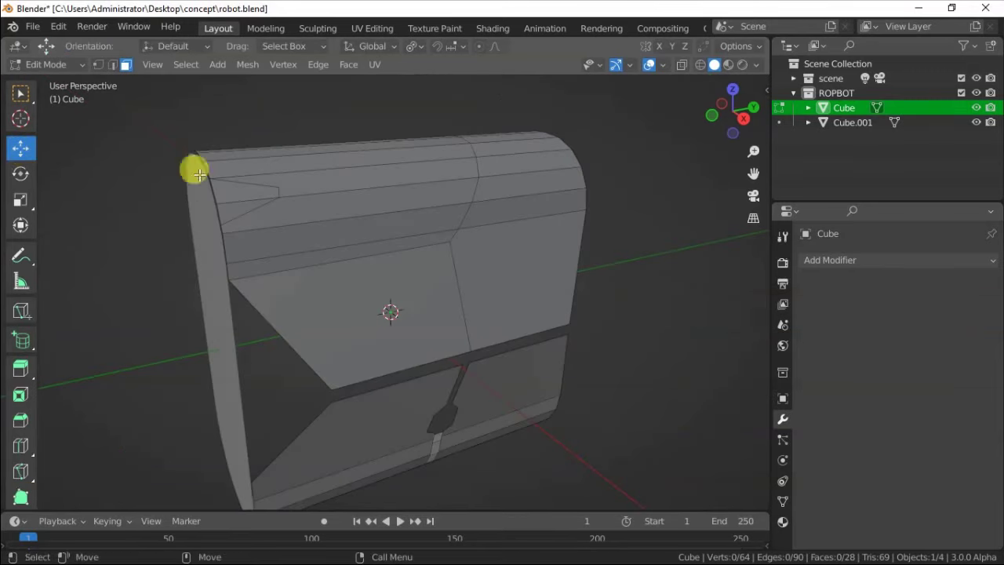
Step: Select a single body face and apply face-menu operations to it
right_click(185, 263)
mouse_move(107, 363)
middle_down()
mouse_move(341, 278)
mouse_move(465, 249)
mouse_move(468, 218)
middle_up()
click(340, 278)
right_click(359, 366)
click(358, 366)
mouse_move(359, 365)
middle_down()
mouse_move(363, 320)
mouse_move(405, 333)
mouse_move(170, 305)
mouse_move(331, 252)
middle_up()
right_click(405, 333)
click(390, 343)
Step: Duplicate the whole body mesh and reposition the duplicated faces
key(a)
mouse_move(569, 155)
middle_down()
mouse_move(307, 207)
mouse_move(679, 56)
mouse_move(215, 164)
mouse_move(287, 204)
middle_up()
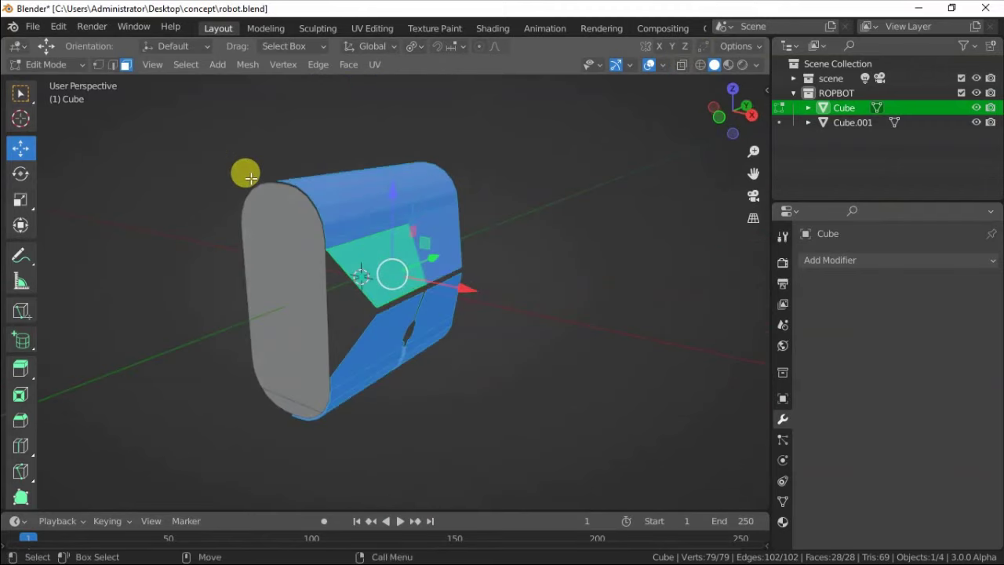
key(ctrl+d)
key(g)
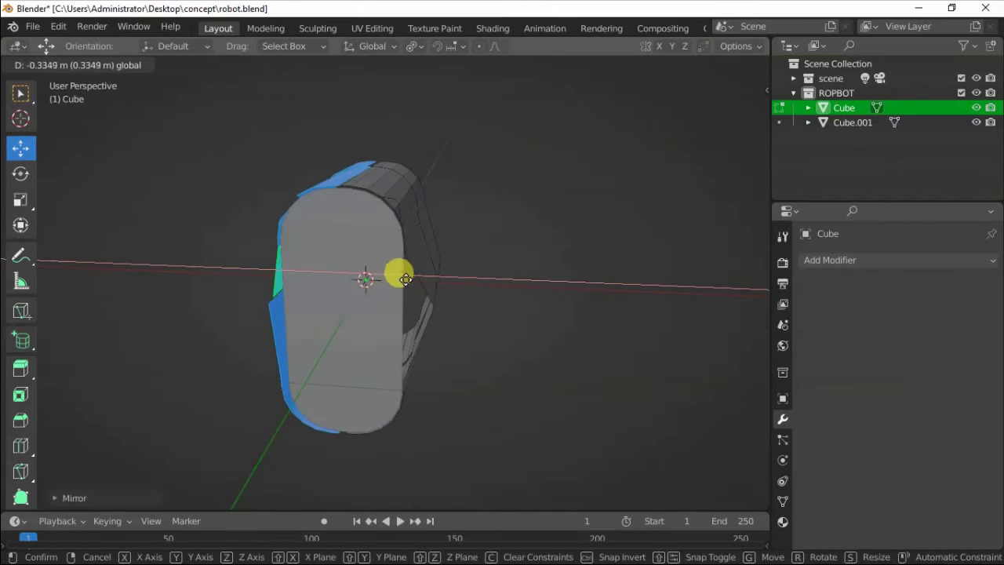
click(399, 272)
middle_drag(399, 271, 360, 154)
mouse_move(322, 260)
middle_down()
mouse_move(306, 280)
mouse_move(329, 274)
middle_up()
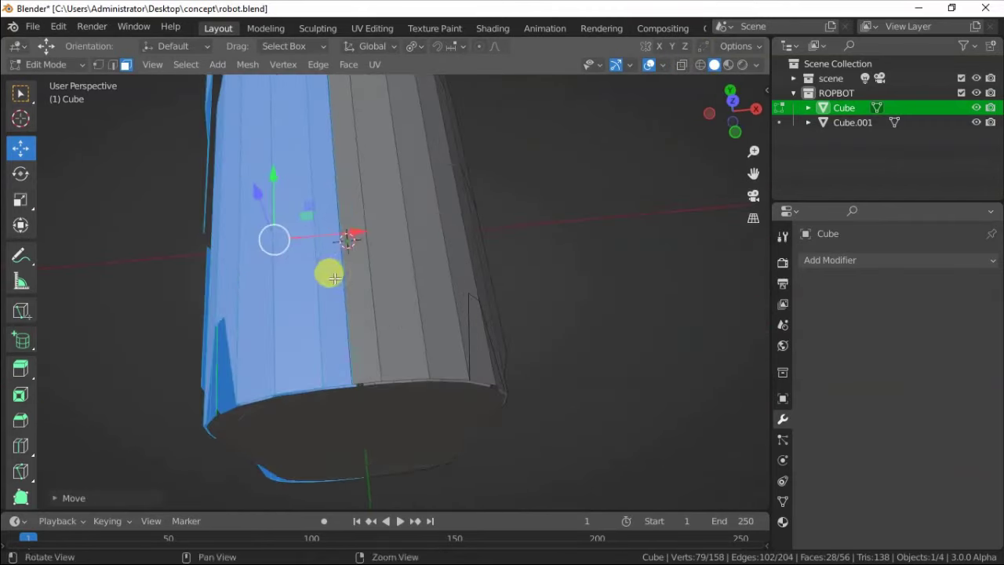
key(g)
click(346, 241)
mouse_move(345, 241)
middle_down()
mouse_move(233, 188)
mouse_move(224, 295)
middle_up()
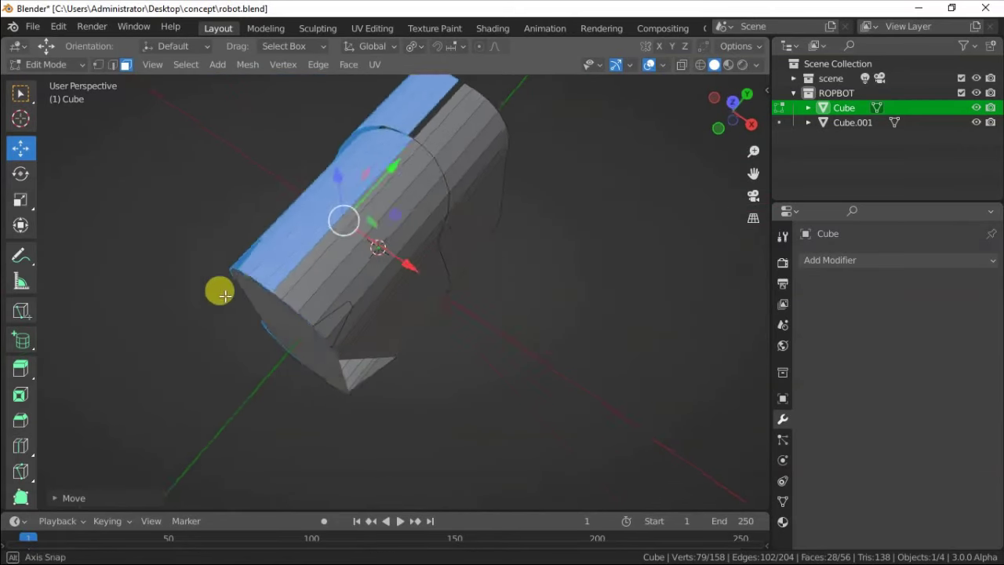
mouse_move(145, 214)
middle_down()
mouse_move(204, 395)
mouse_move(186, 321)
middle_up()
Step: In X-ray, merge two vertex groups at center, then undo the merges
key(alt+z)
click(185, 320)
right_click(131, 402)
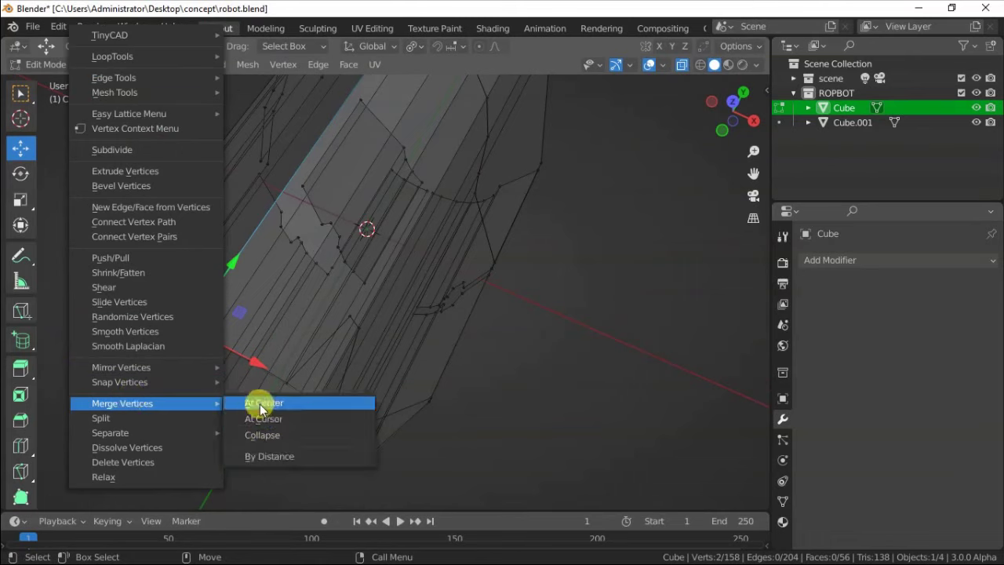
click(261, 409)
mouse_move(262, 409)
middle_down()
mouse_move(269, 231)
mouse_move(354, 289)
mouse_move(366, 343)
mouse_move(396, 350)
middle_up()
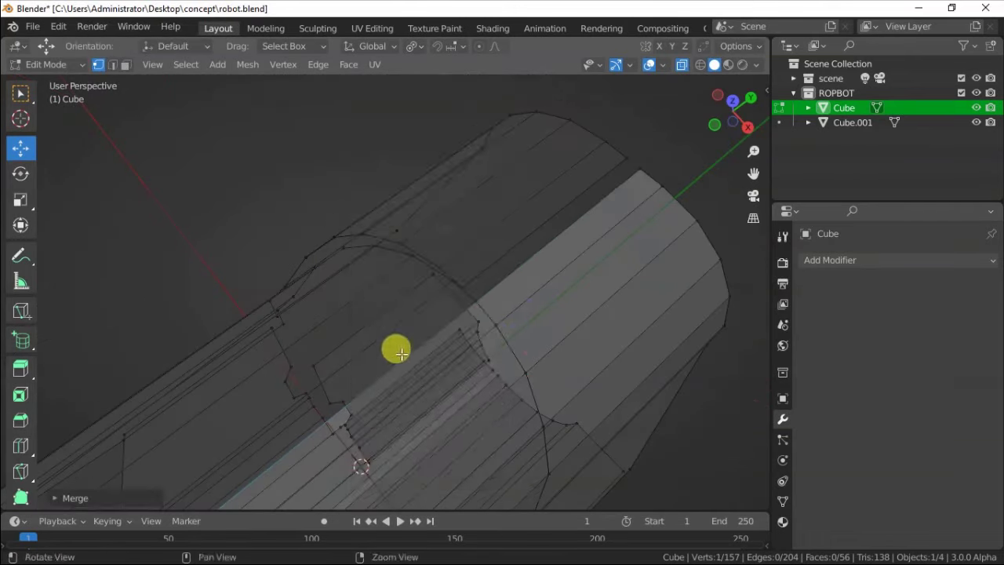
ctrl+click(476, 318)
right_click(473, 308)
click(547, 402)
mouse_move(547, 402)
middle_down()
mouse_move(569, 226)
mouse_move(533, 249)
mouse_move(491, 209)
mouse_move(483, 221)
mouse_move(536, 159)
mouse_move(643, 128)
mouse_move(538, 144)
middle_up()
key(ctrl+z)
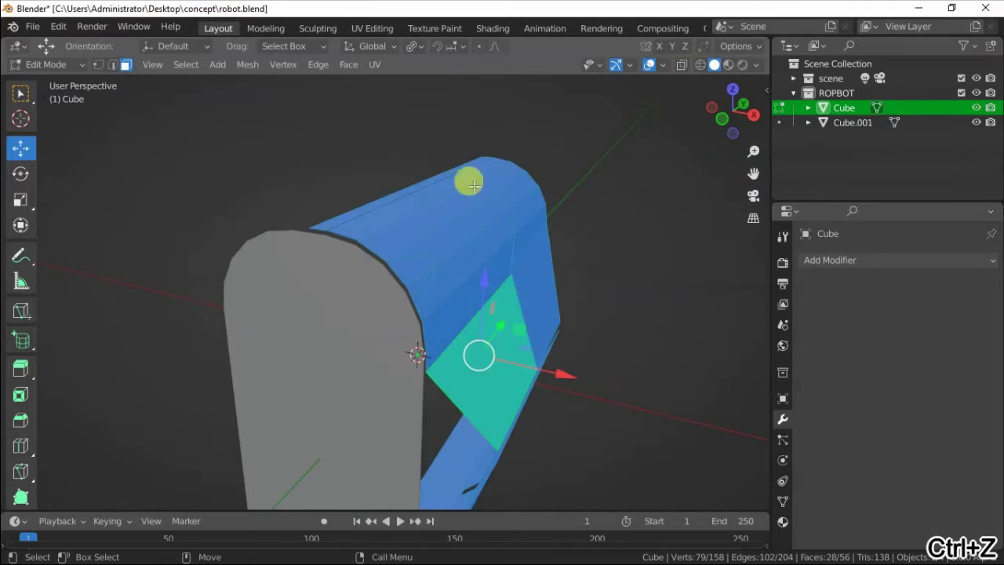
key(g)
key(ctrl+z)
Step: Mirror the duplicated shell faces and move them into their new position
click(248, 65)
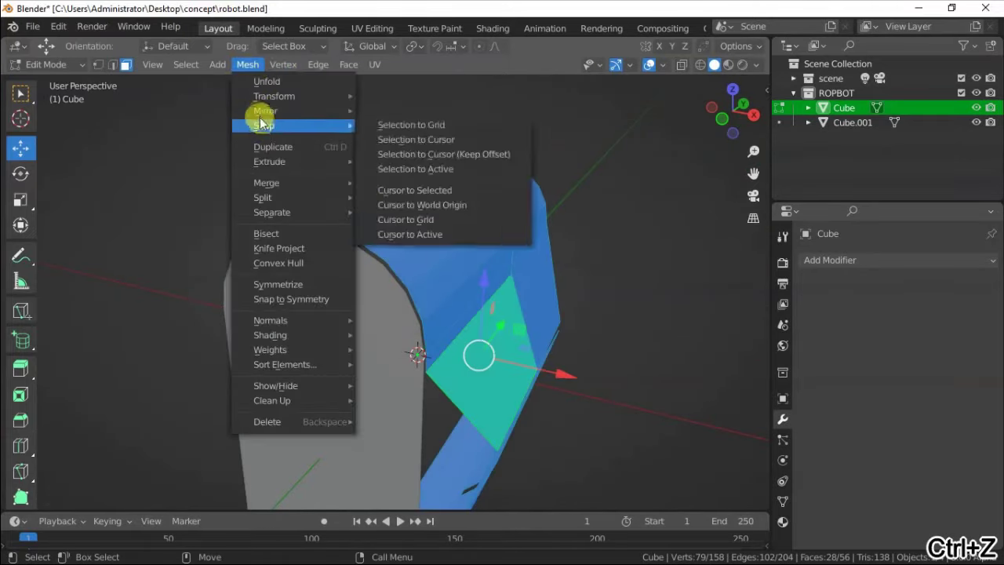
click(302, 218)
middle_drag(302, 218, 598, 354)
key(g)
click(463, 336)
mouse_move(463, 336)
middle_down()
mouse_move(381, 306)
mouse_move(395, 303)
mouse_move(332, 260)
mouse_move(386, 253)
middle_up()
scroll(385, 254, down, 4)
Step: Add an X-axis Mirror modifier to the torso shell, apply it, and return to Edit Mode
key(Tab)
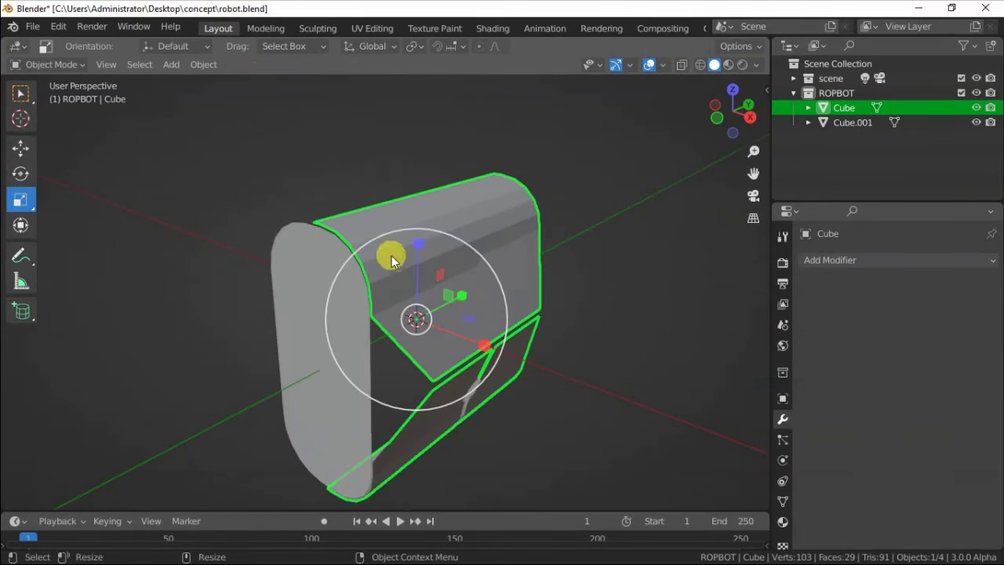
click(830, 260)
click(672, 427)
middle_drag(673, 428, 765, 428)
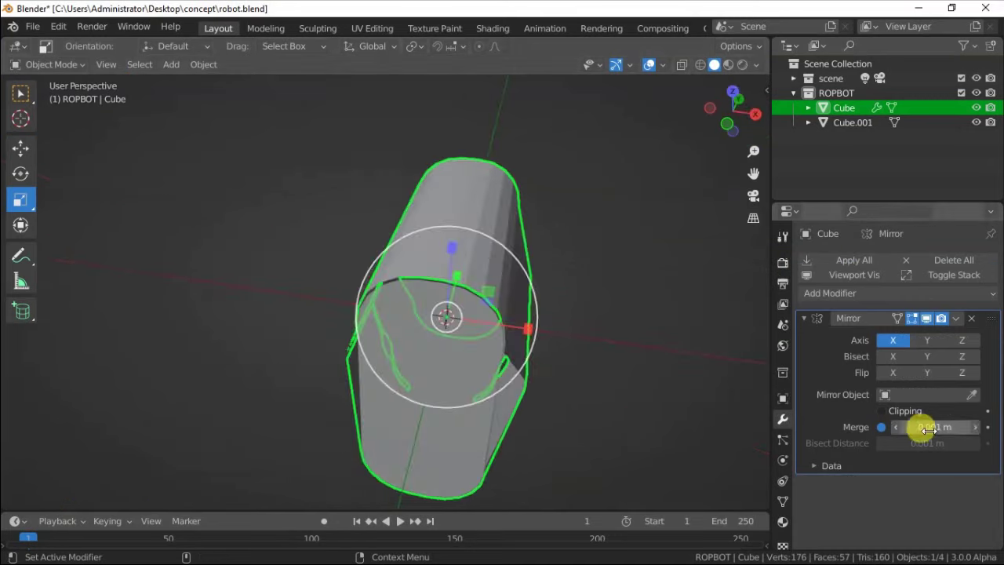
mouse_move(596, 298)
middle_down()
mouse_move(516, 251)
mouse_move(706, 298)
middle_up()
key(ctrl+a)
middle_drag(549, 259, 441, 230)
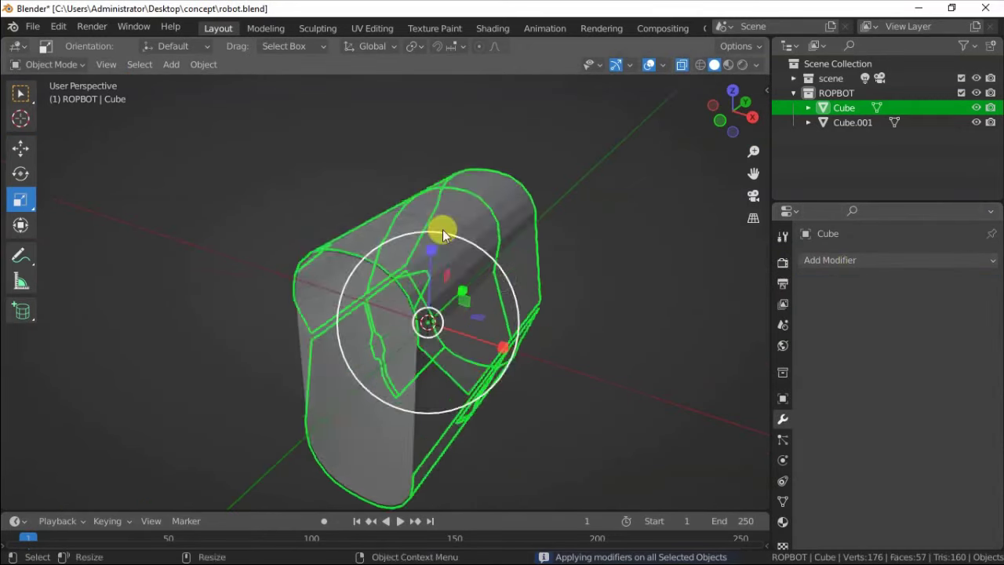
key(Tab)
click(682, 65)
Step: Select all the shell's faces and extrude them along normals to give it thickness
click(682, 65)
drag(217, 148, 400, 459)
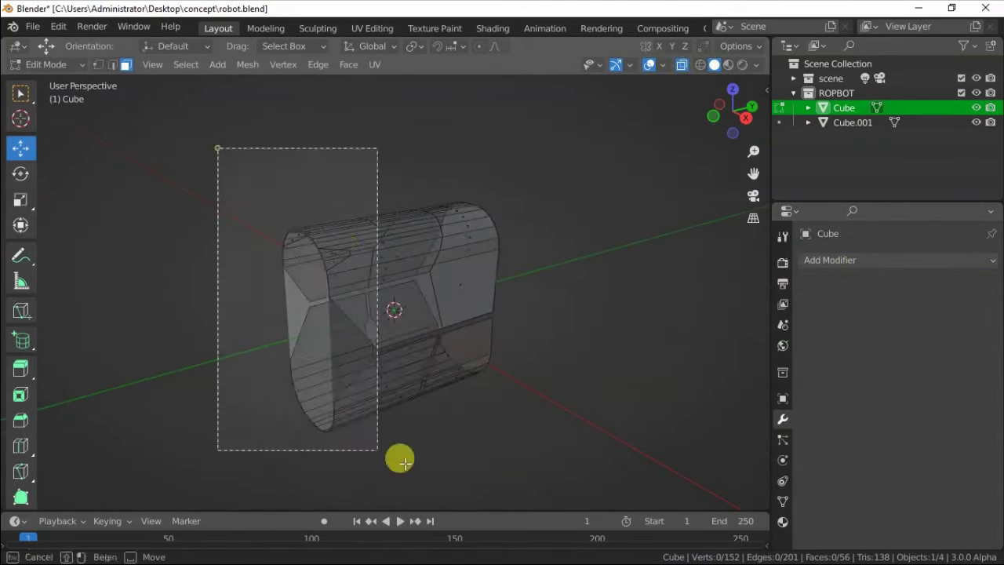
key(alt+z)
middle_drag(351, 208, 426, 211)
right_click(365, 302)
click(365, 296)
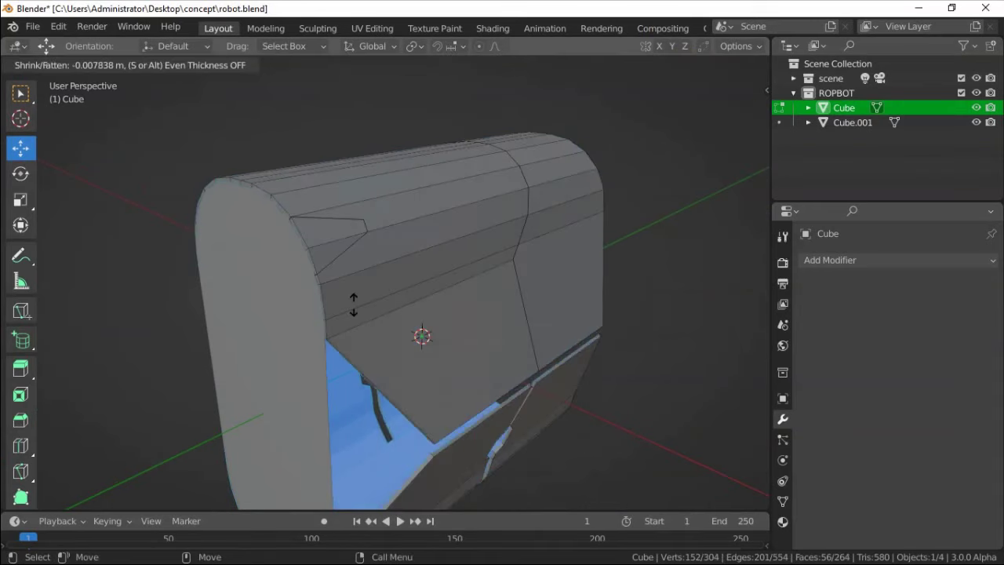
click(348, 308)
Step: Select the linked shell geometry and bevel its edges
click(309, 251)
key(ctrl+l)
key(ctrl+b)
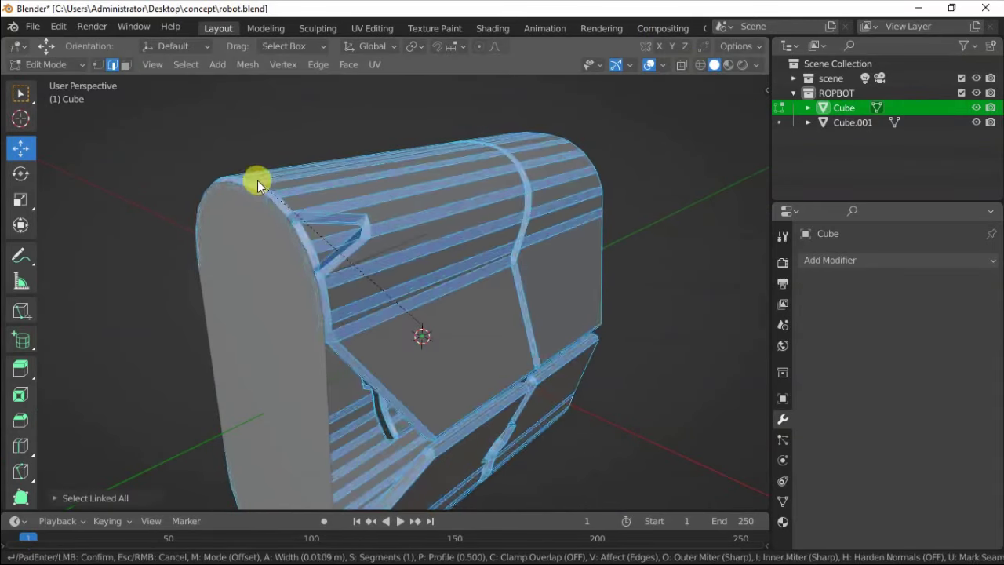
click(253, 188)
key(Tab)
Step: Enable Auto Smooth at 30° in the shell's Object Data normals settings
scroll(354, 197, down, 5)
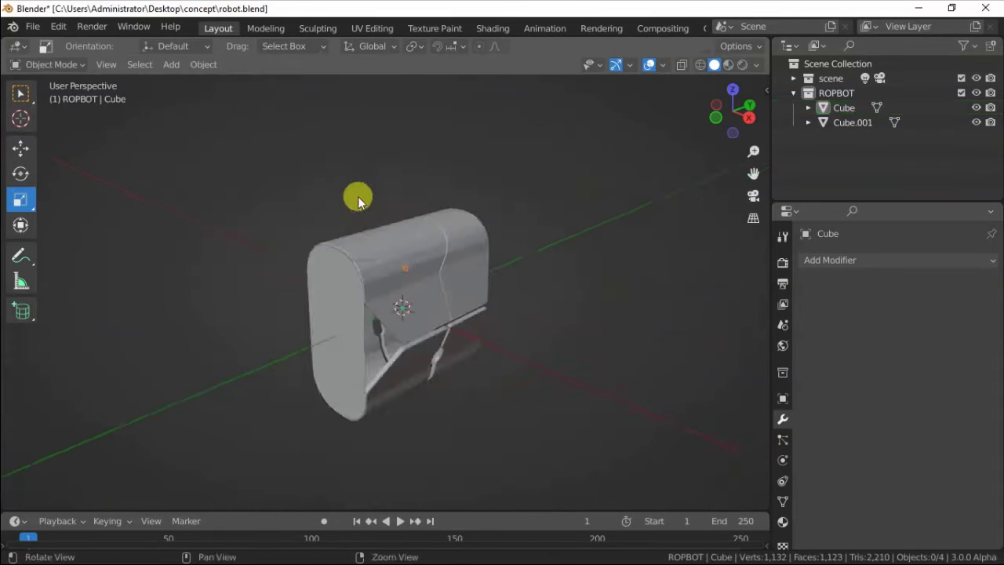
mouse_move(354, 197)
middle_down()
mouse_move(326, 231)
mouse_move(381, 222)
middle_up()
click(376, 247)
right_click(375, 242)
click(782, 500)
scroll(847, 432, down, 5)
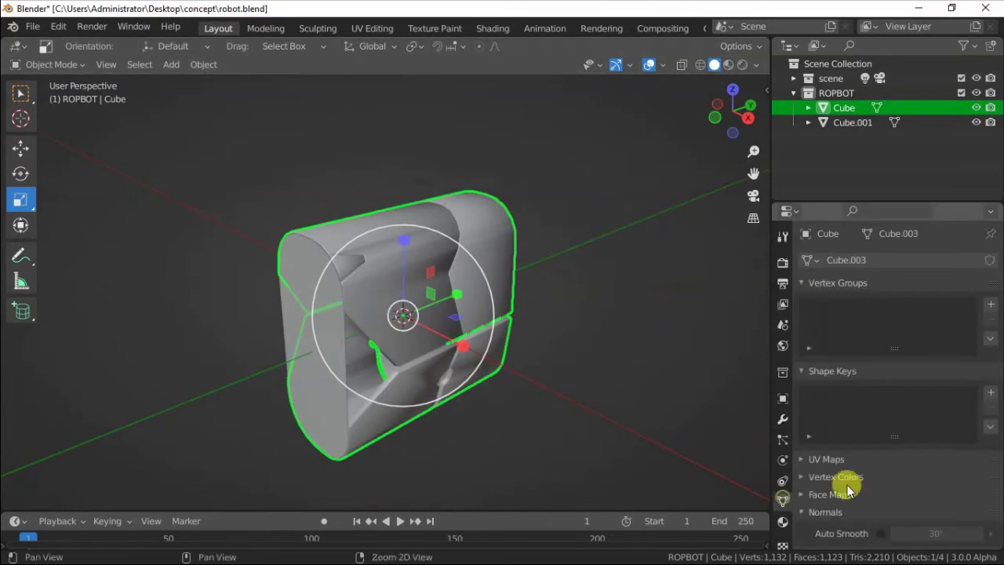
mouse_move(541, 353)
middle_down()
mouse_move(564, 366)
mouse_move(351, 285)
middle_up()
key(z)
click(369, 185)
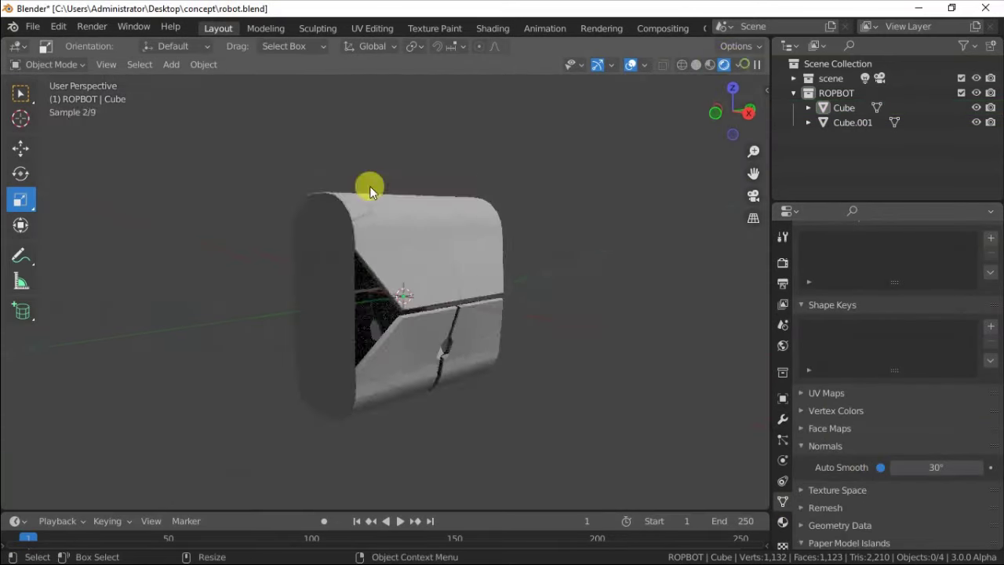
middle_drag(369, 186, 285, 272)
drag(367, 325, 376, 307)
mouse_move(377, 307)
middle_down()
mouse_move(332, 280)
mouse_move(354, 238)
mouse_move(428, 262)
mouse_move(324, 220)
mouse_move(349, 277)
mouse_move(329, 271)
mouse_move(316, 225)
mouse_move(336, 278)
middle_up()
key(Tab)
Step: From the front view, add a centre loop cut down the end cap
key(alt+z)
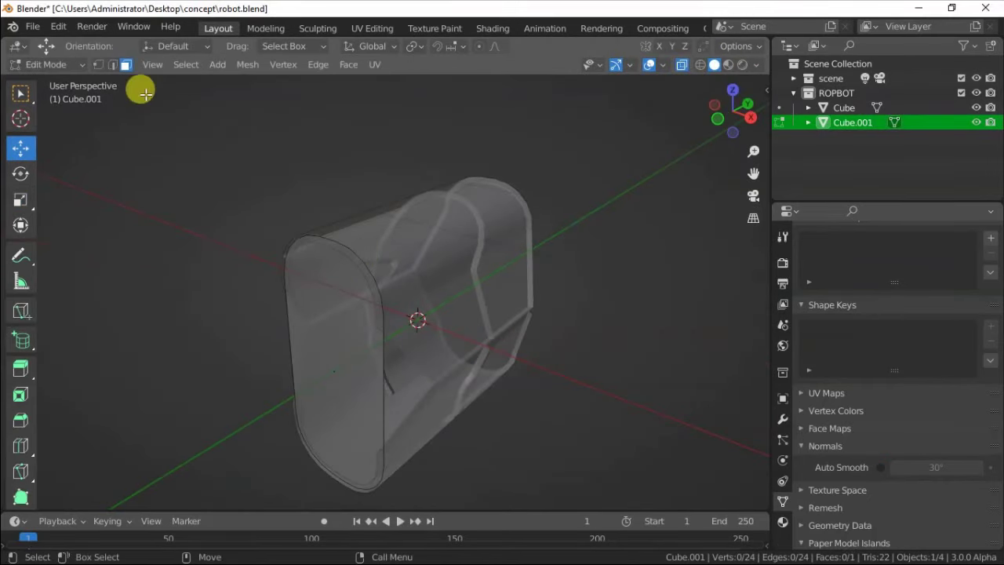
click(335, 371)
key(KP_1)
click(464, 189)
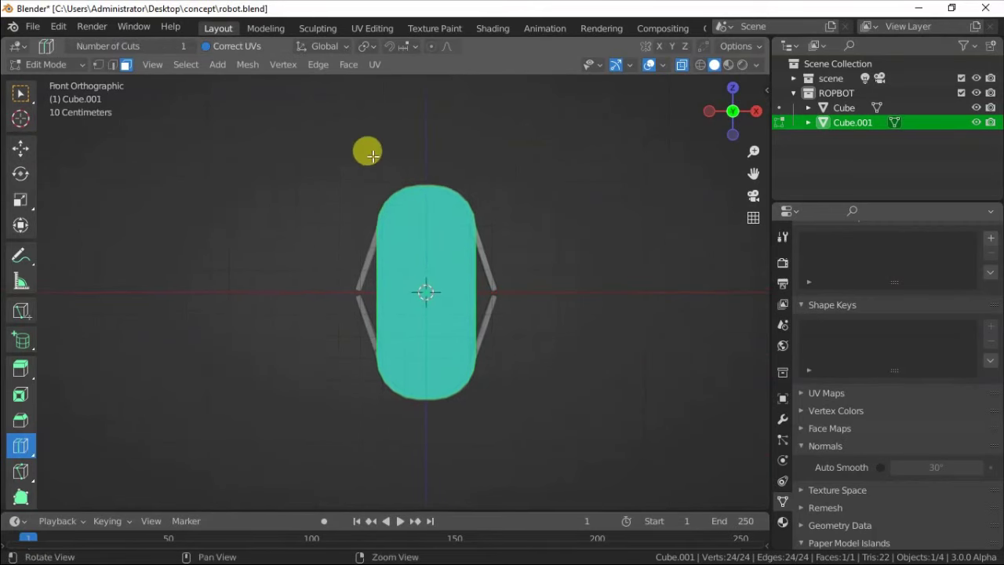
scroll(449, 429, up, 2)
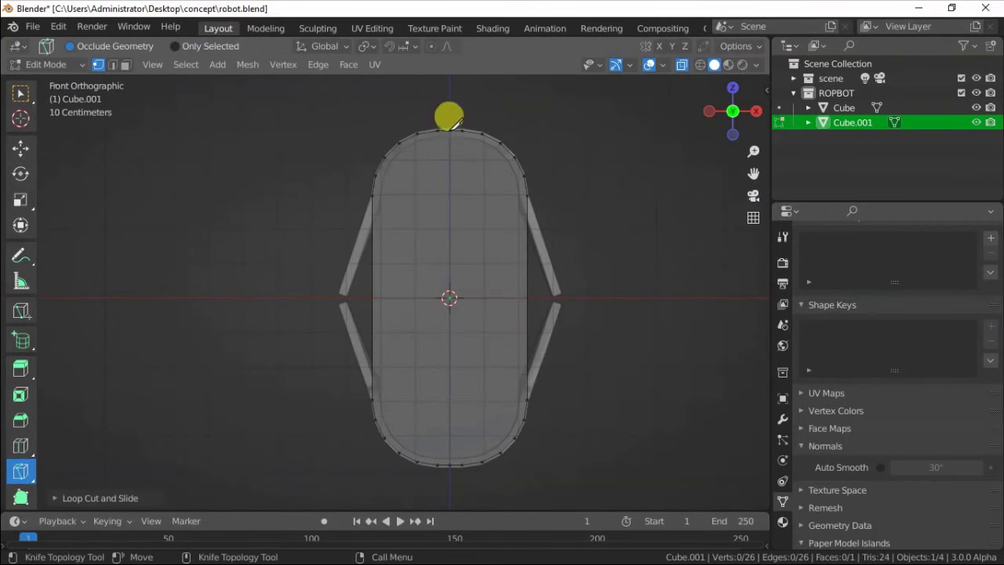
click(403, 296)
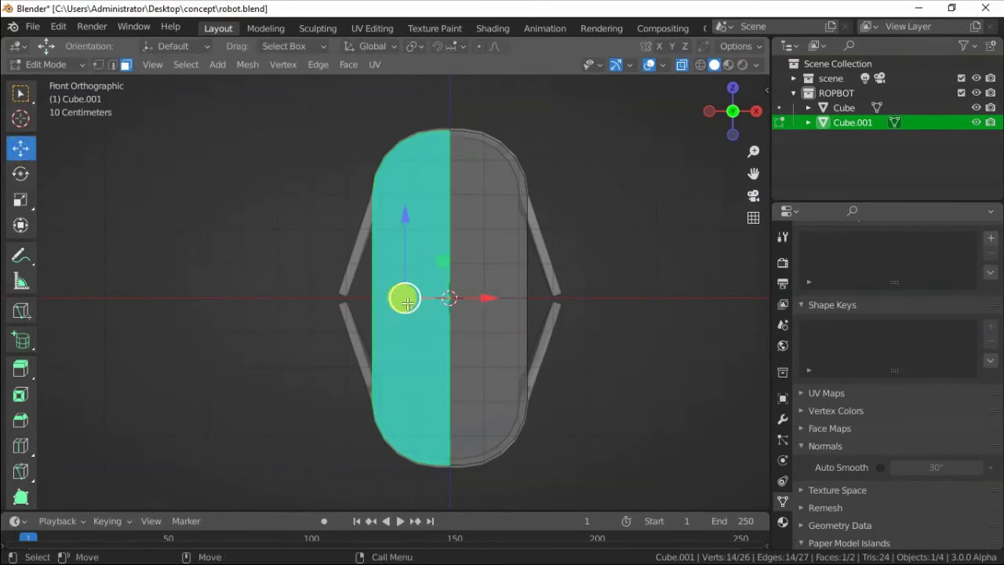
Step: Delete the cap's left half and knife a side notch and diagonal line into the right half
key(x)
click(368, 168)
scroll(350, 282, up, 1)
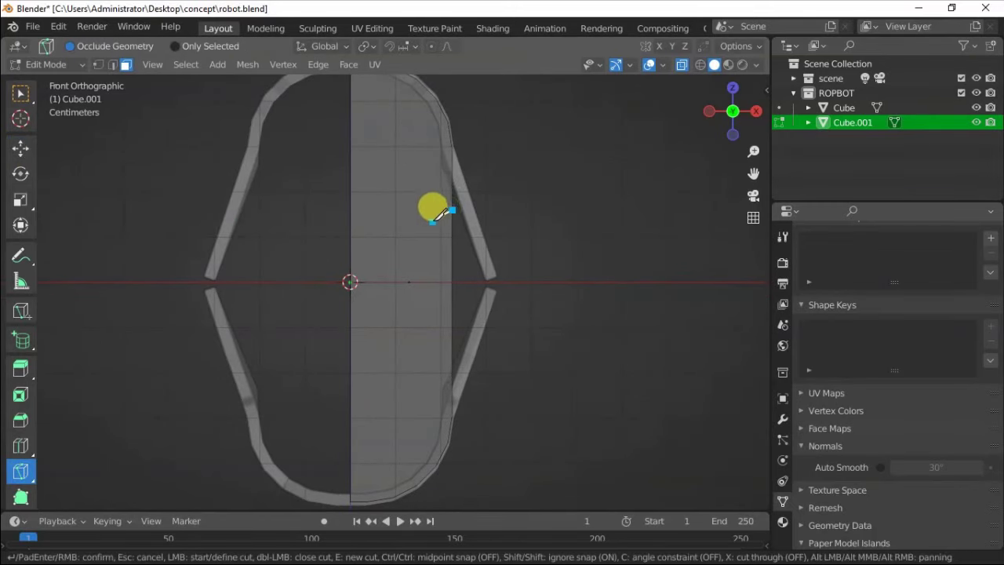
key(Return)
shift+scroll(387, 202, up, 2)
shift+scroll(416, 116, up, 3)
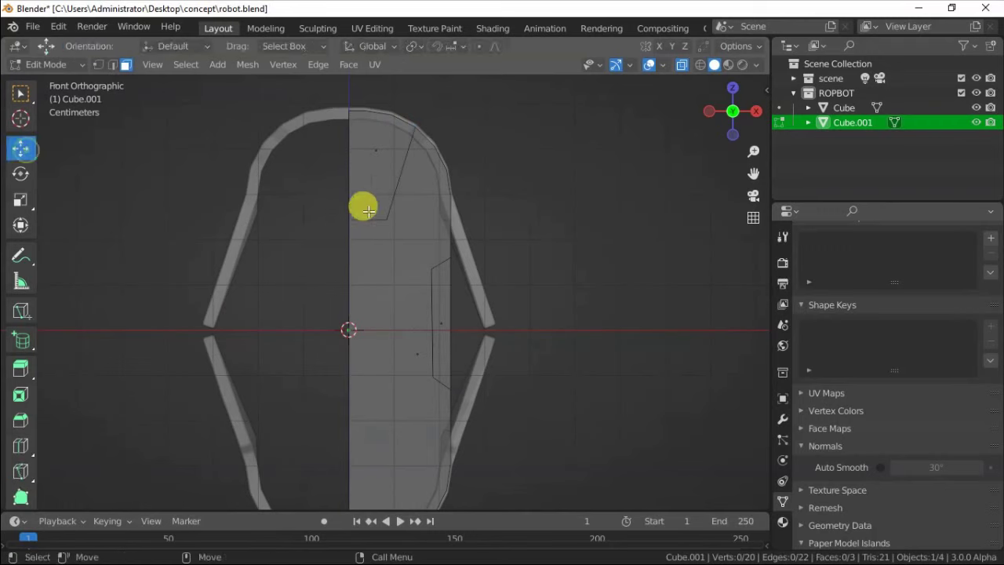
scroll(385, 322, down, 3)
click(358, 269)
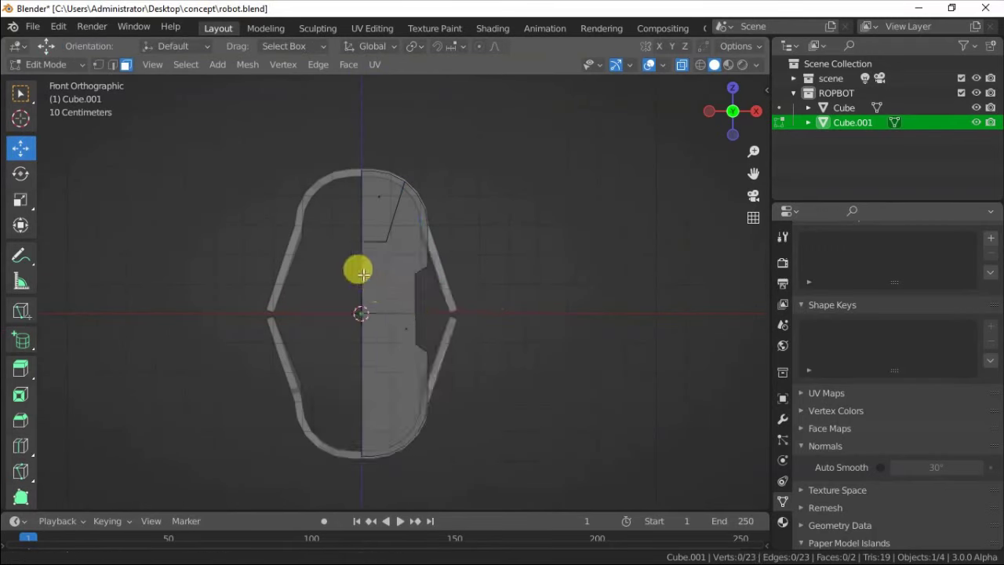
mouse_move(358, 269)
middle_down()
mouse_move(666, 76)
mouse_move(335, 279)
middle_up()
Step: Add and apply a Mirror modifier on the end cap Cube.001
key(Tab)
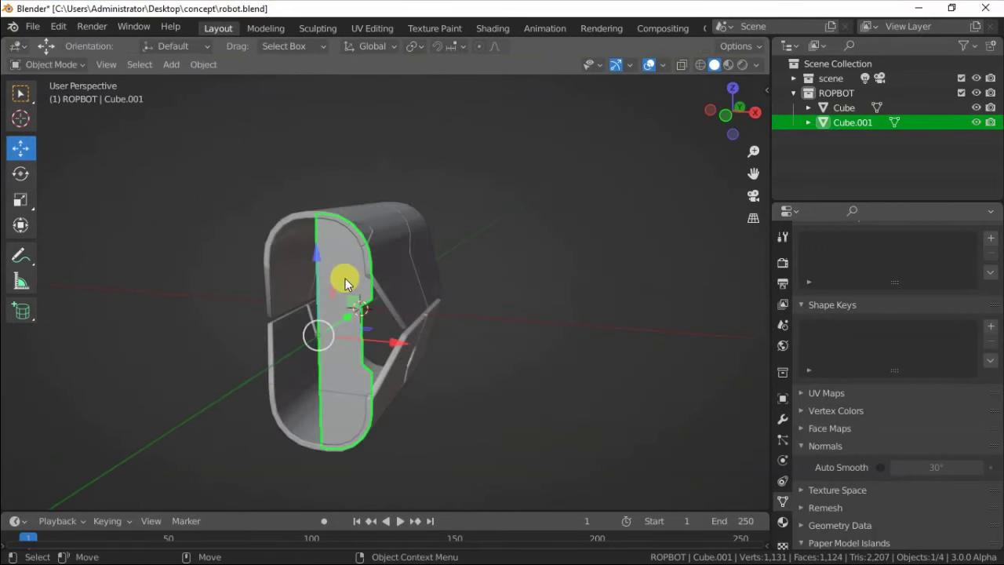
click(782, 418)
click(829, 259)
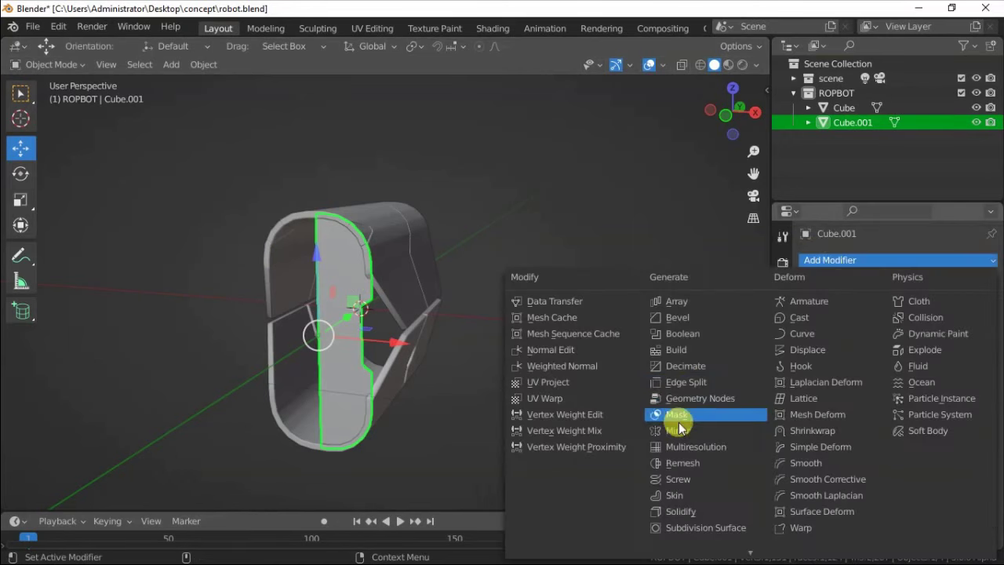
click(672, 412)
key(ctrl+a)
Step: Select all the cap's faces and extrude them along normals for thickness
key(Tab)
key(ctrl+l)
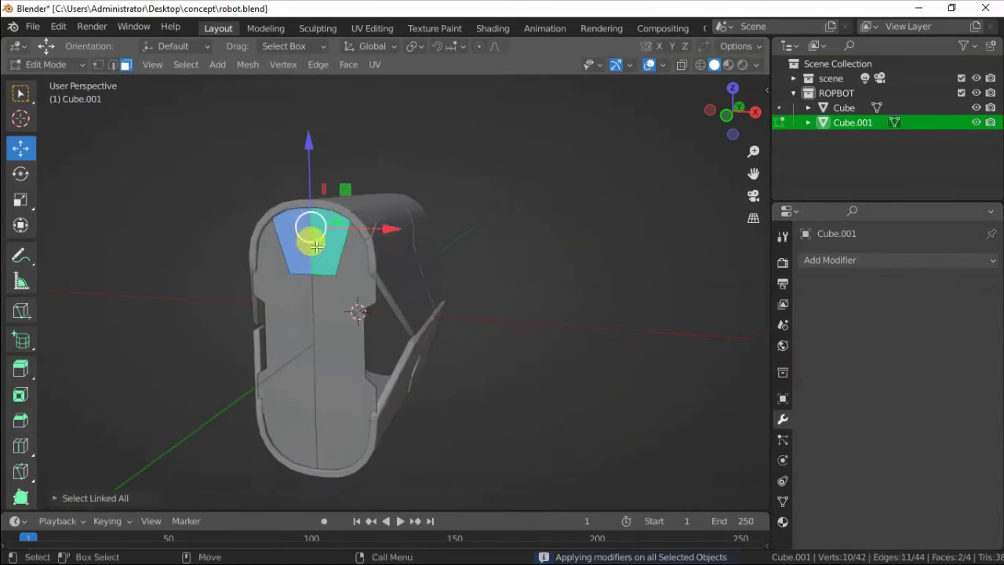
mouse_move(307, 231)
middle_down()
mouse_move(316, 280)
mouse_move(306, 271)
mouse_move(327, 273)
mouse_move(348, 300)
mouse_move(314, 260)
mouse_move(220, 208)
middle_up()
key(ctrl+l)
right_click(219, 209)
click(196, 185)
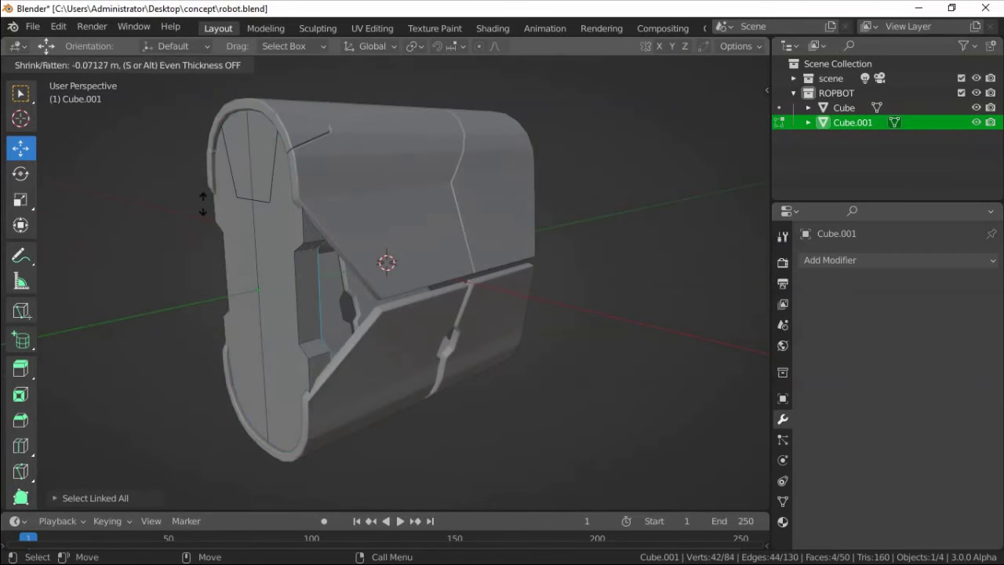
click(157, 118)
Step: Bridge the edge loops to close the cap's rim
click(112, 65)
right_click(188, 200)
click(186, 200)
mouse_move(175, 186)
alt+middle_down()
mouse_move(225, 271)
mouse_move(291, 238)
alt+middle_up()
key(Tab)
click(291, 238)
key(Tab)
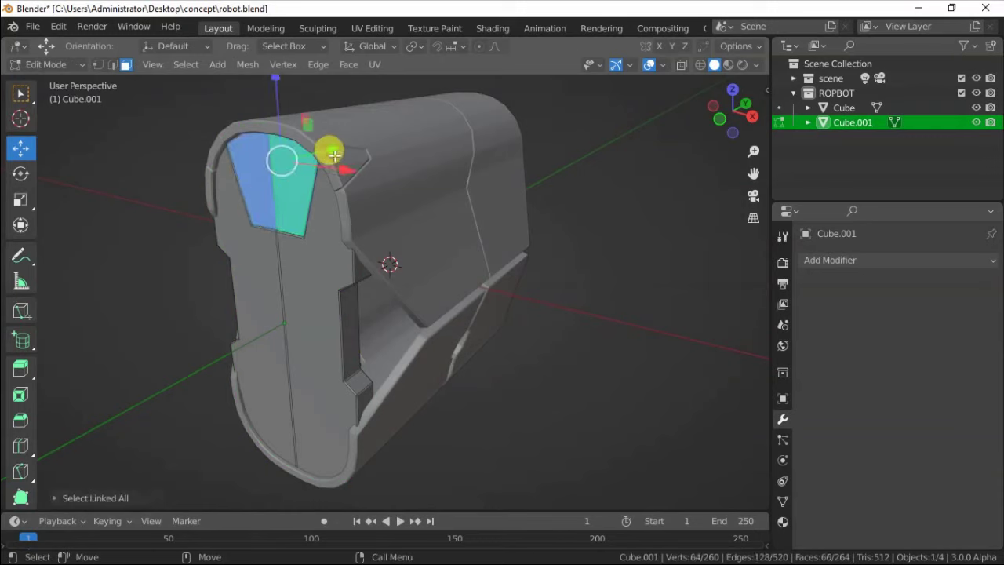
click(168, 235)
alt+middle_drag(168, 236, 258, 282)
scroll(371, 248, up, 3)
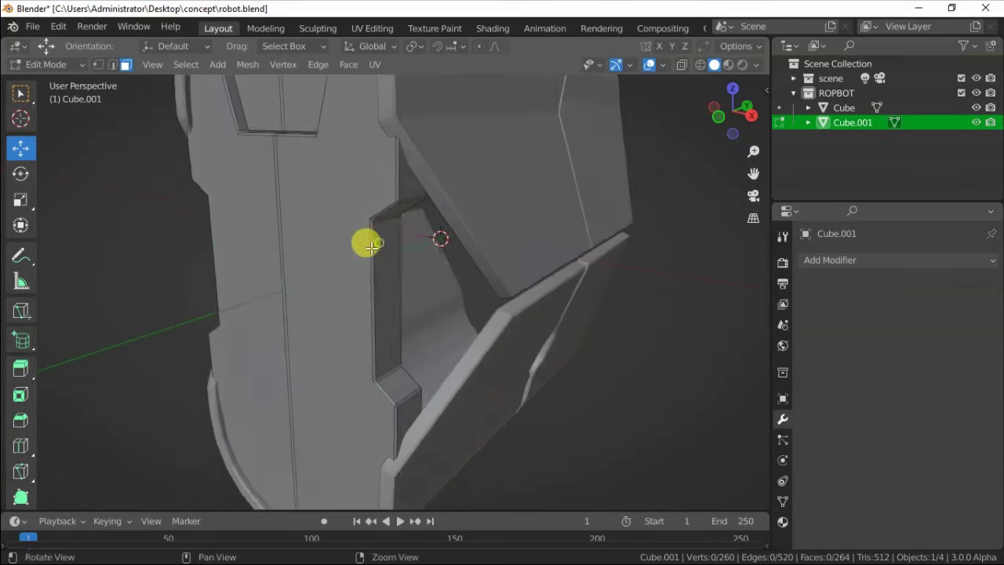
key(Tab)
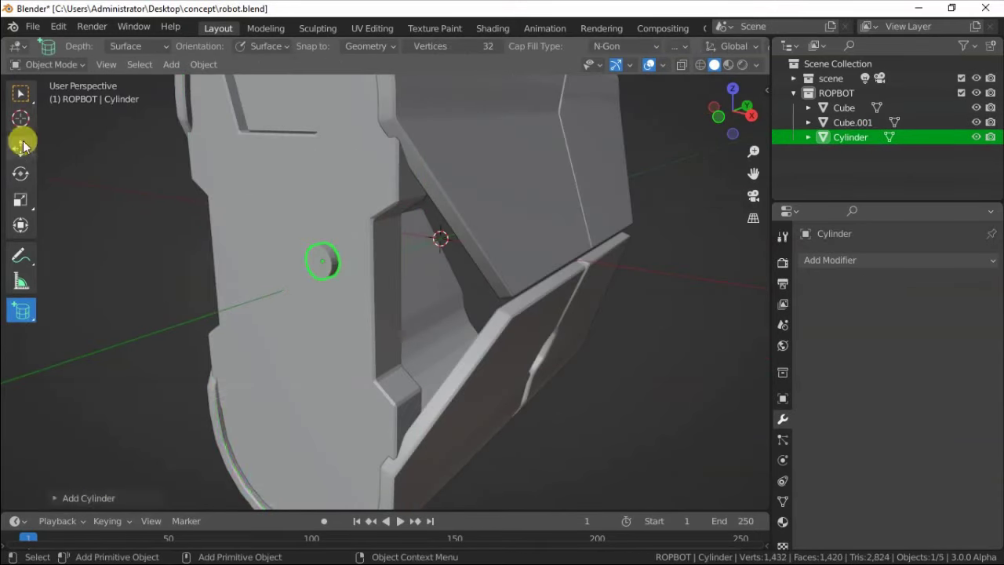
Step: Set the new cylinder's vertex count and bevel its edges
click(91, 495)
click(191, 321)
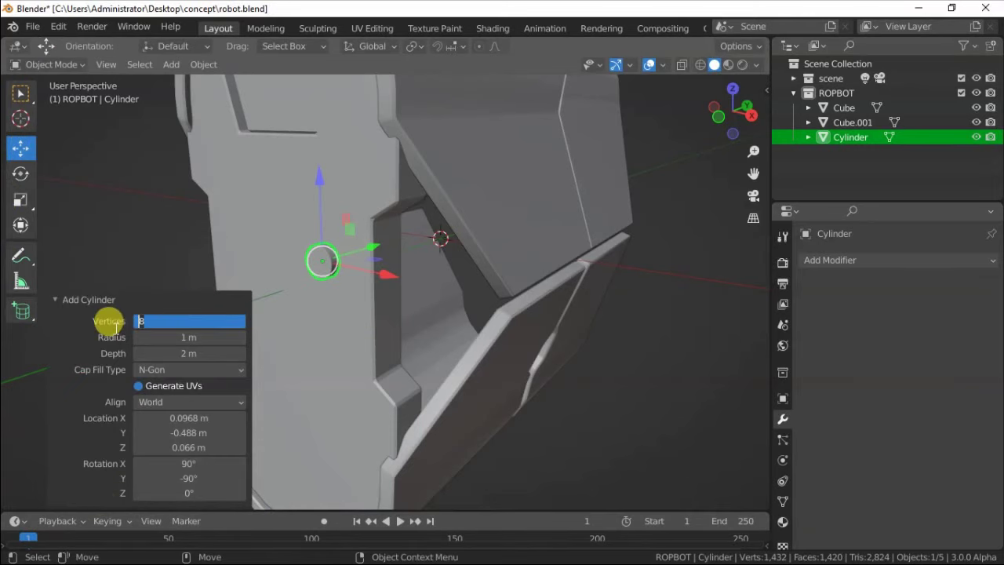
click(117, 300)
scroll(213, 217, up, 3)
key(Tab)
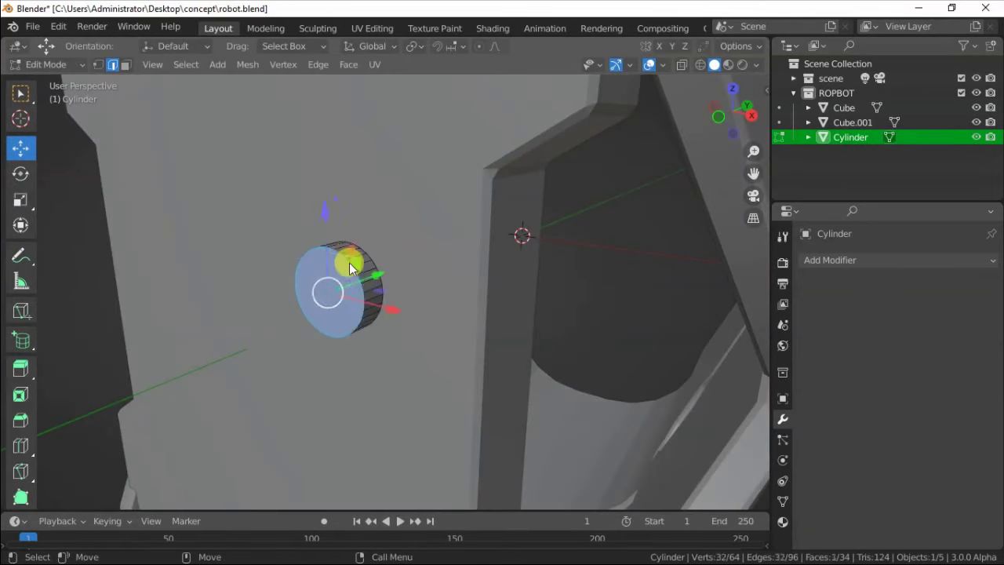
click(292, 174)
Step: Knife a line across the cylinder's front face and bevel it into a slot strip
key(KP_1)
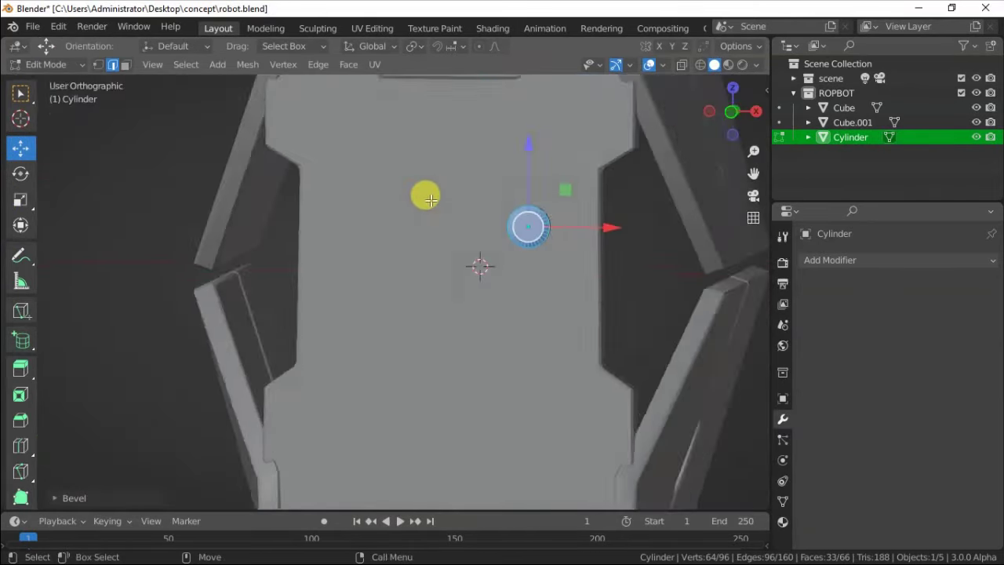
scroll(536, 142, up, 4)
key(k)
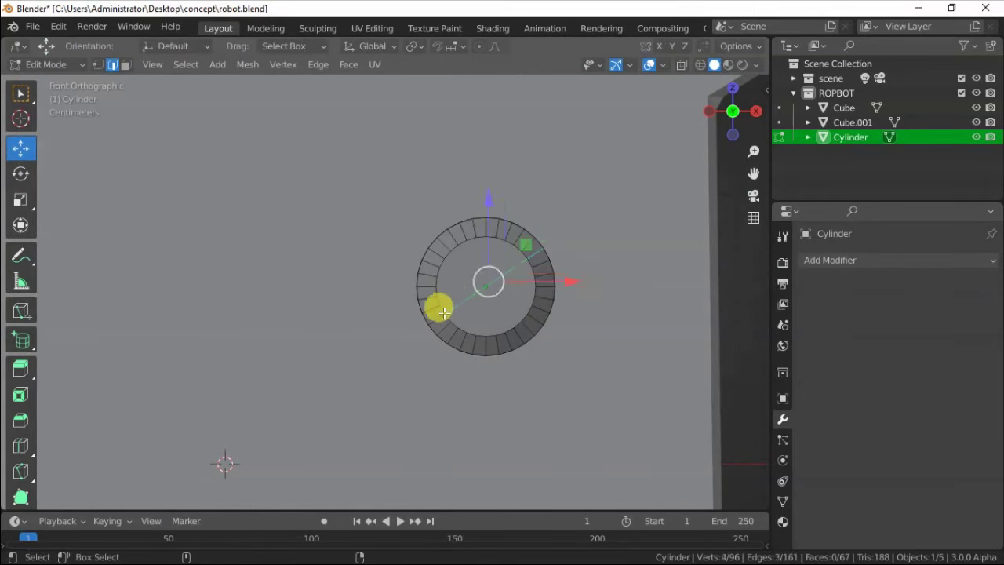
right_click(444, 312)
click(402, 183)
click(402, 181)
Step: Extrude the strip along normals and sink it inward to form the slot
middle_drag(400, 188, 422, 261)
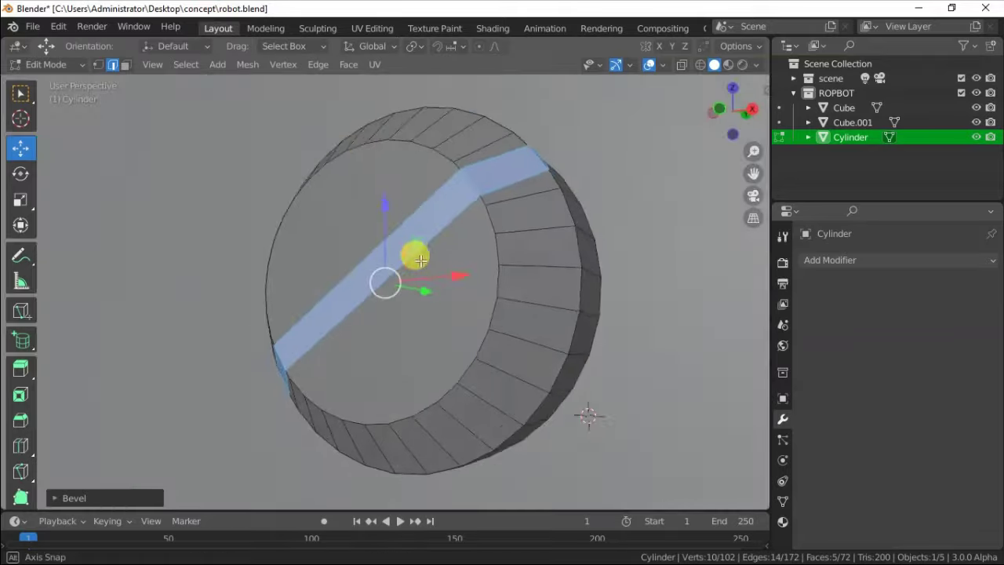
middle_drag(469, 163, 458, 173)
right_click(385, 293)
click(385, 294)
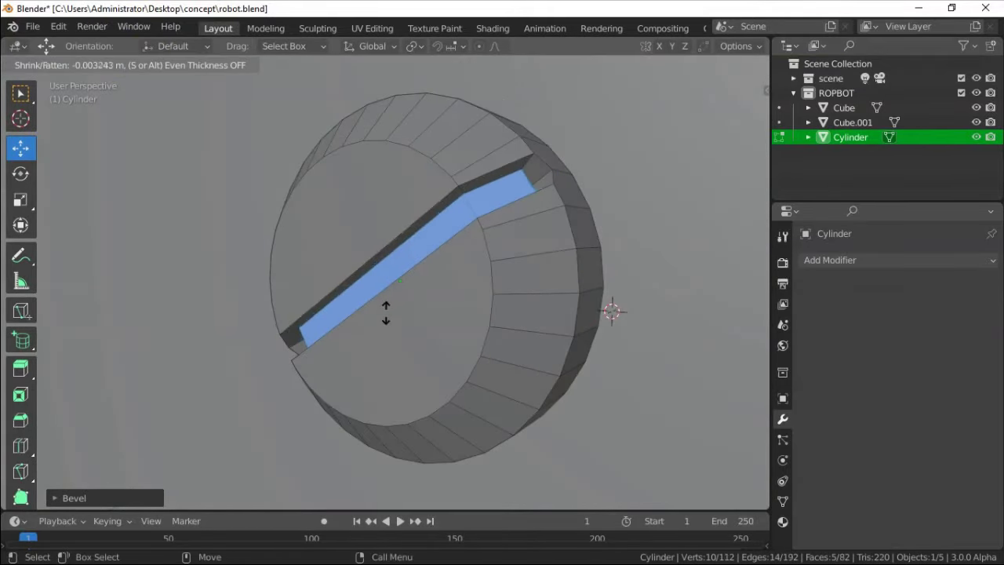
click(118, 75)
scroll(376, 244, down, 5)
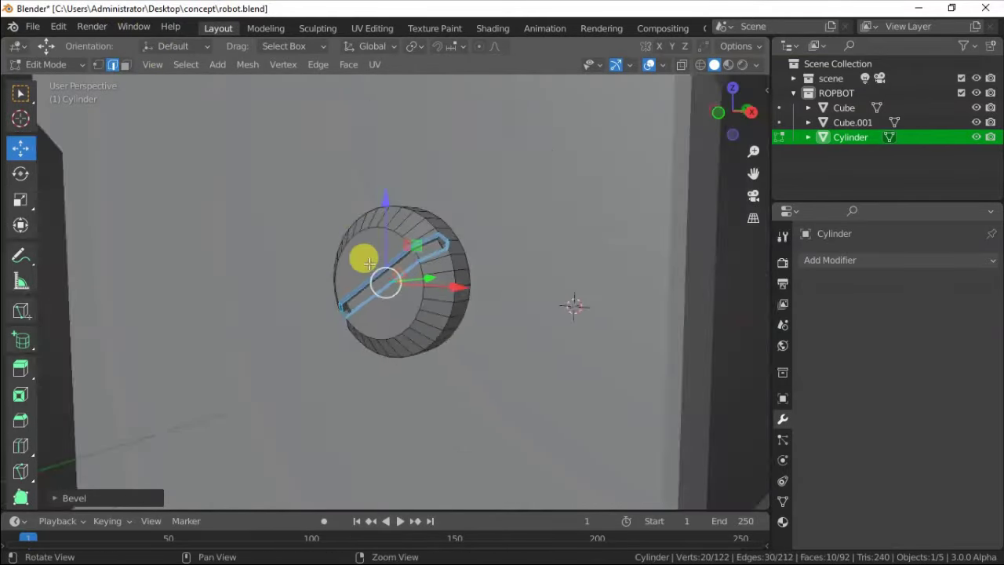
key(Tab)
Step: Shrink the screw head to about a third and snap it onto the front panel
click(782, 500)
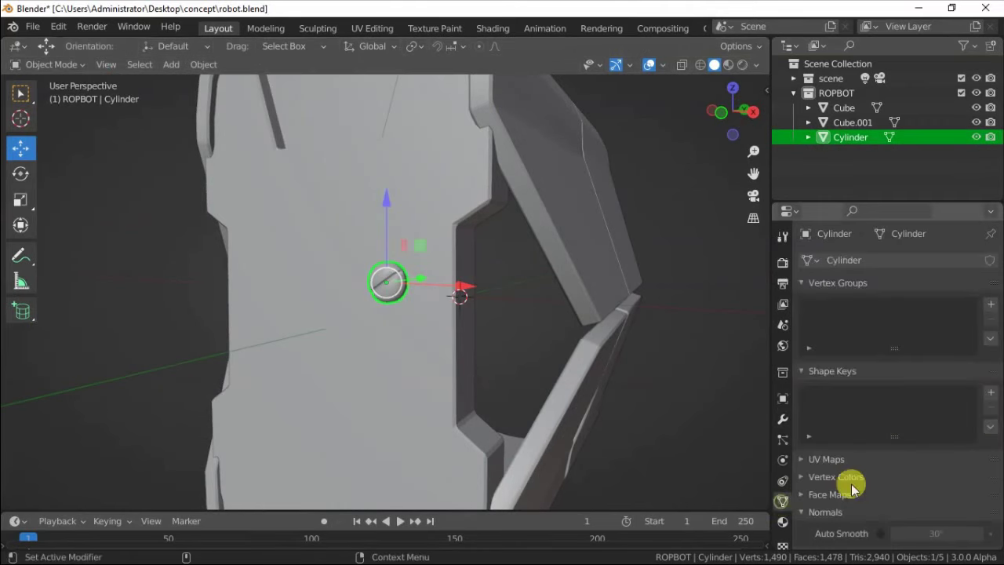
click(21, 199)
drag(309, 230, 357, 263)
click(437, 45)
click(455, 46)
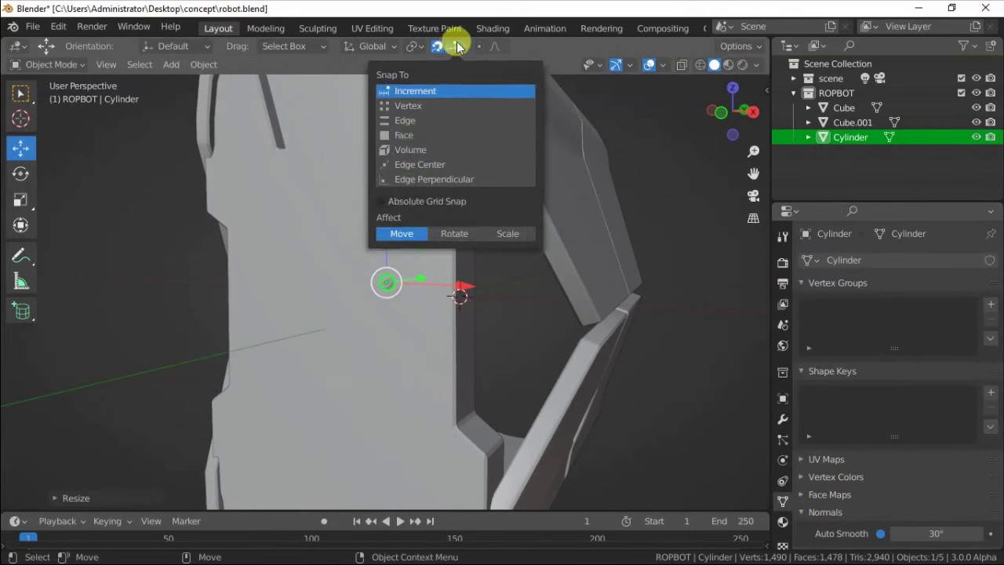
key(g)
click(432, 233)
mouse_move(269, 287)
middle_down()
mouse_move(437, 253)
mouse_move(403, 232)
middle_up()
scroll(403, 233, down, 5)
Step: Duplicate the screw head along the panel's edge, from the bottom rim up to the top
key(ctrl+d)
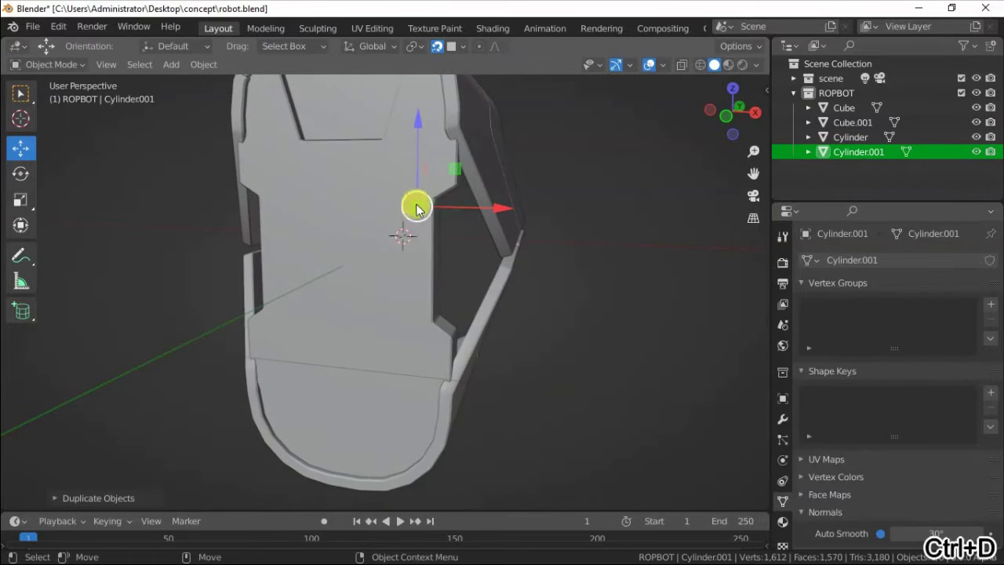
drag(417, 208, 417, 310)
middle_drag(416, 314, 432, 345)
drag(432, 345, 437, 351)
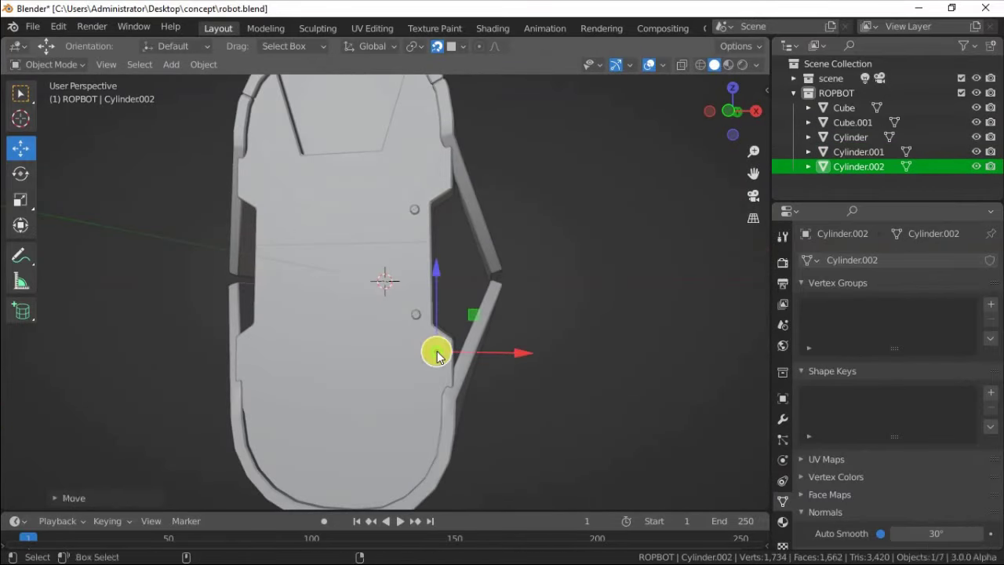
key(ctrl+d)
middle_drag(437, 351, 359, 287)
drag(358, 287, 425, 398)
click(381, 432)
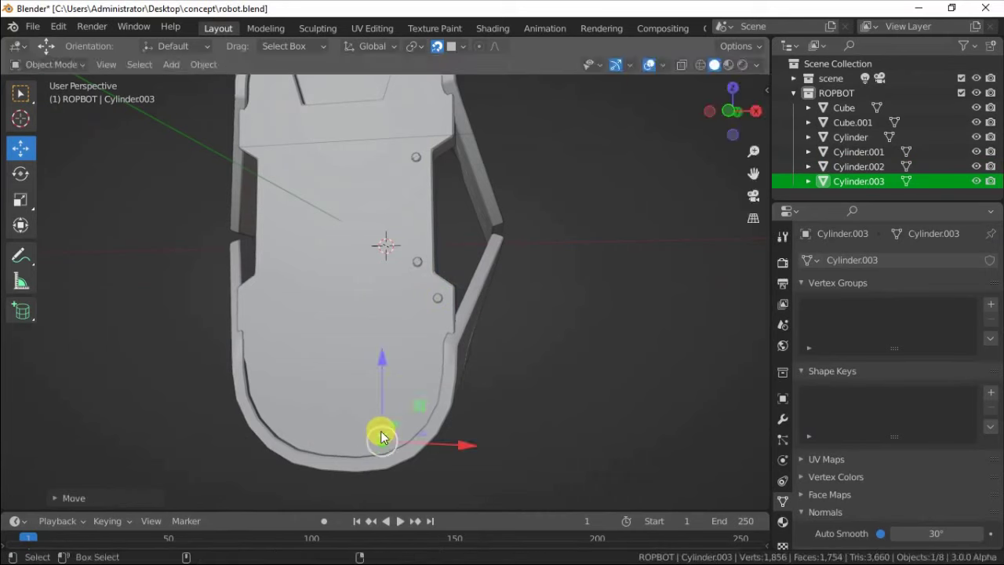
key(ctrl+d)
key(Escape)
middle_drag(341, 372, 381, 196)
key(g)
click(401, 126)
middle_drag(401, 126, 428, 168)
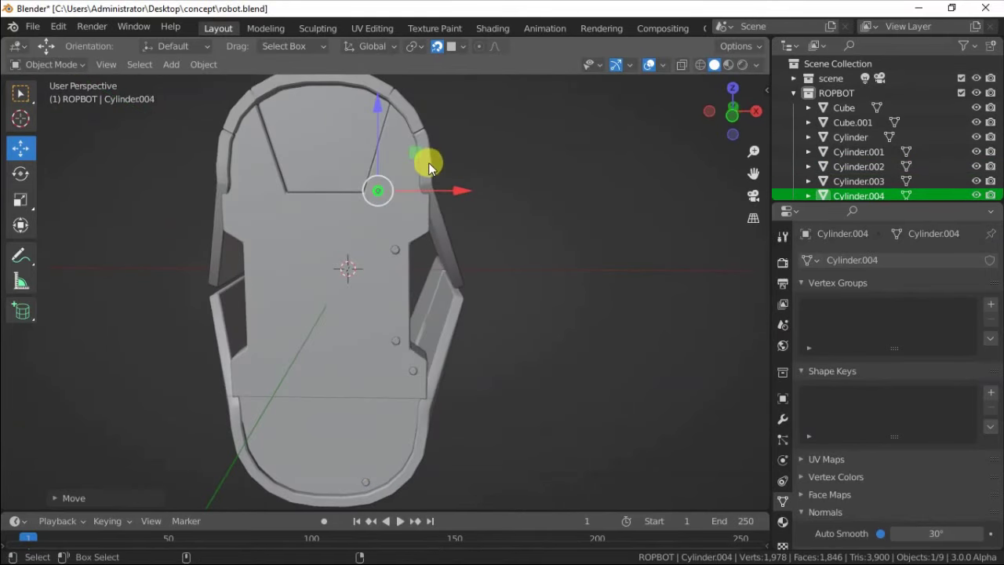
drag(380, 195, 404, 141)
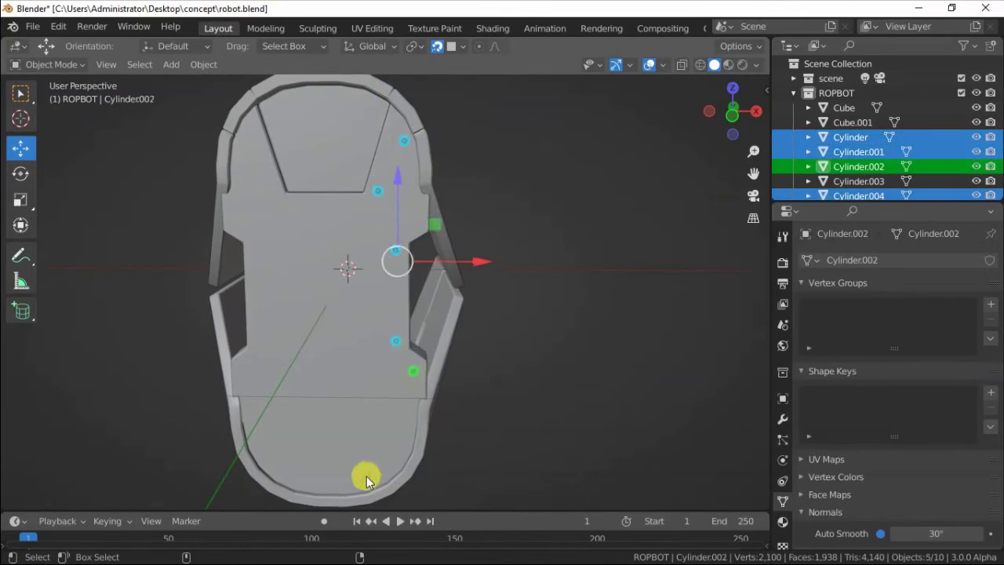
Step: Join the screws, apply their transforms, and add and apply a Mirror modifier
key(ctrl+j)
click(203, 64)
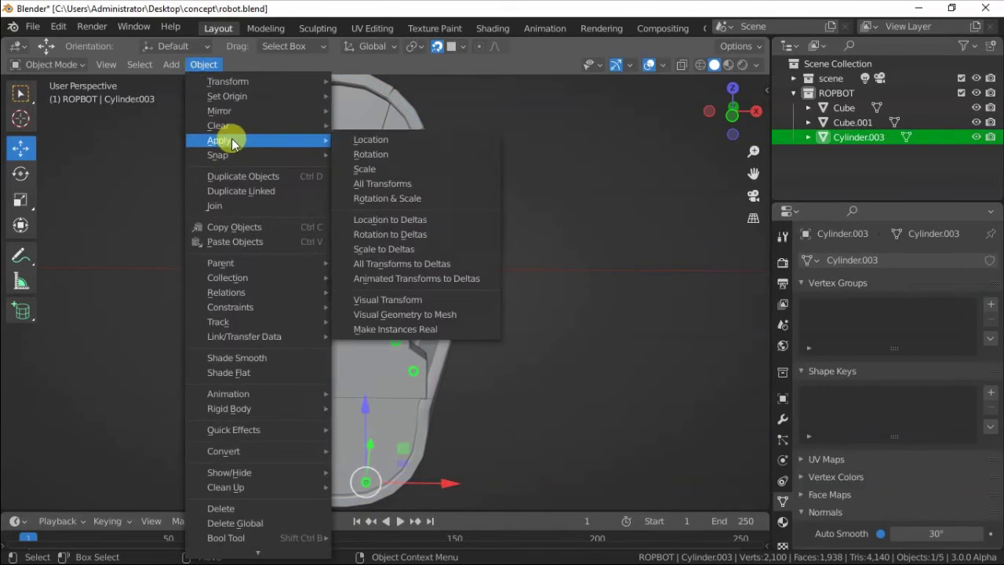
click(350, 193)
click(782, 419)
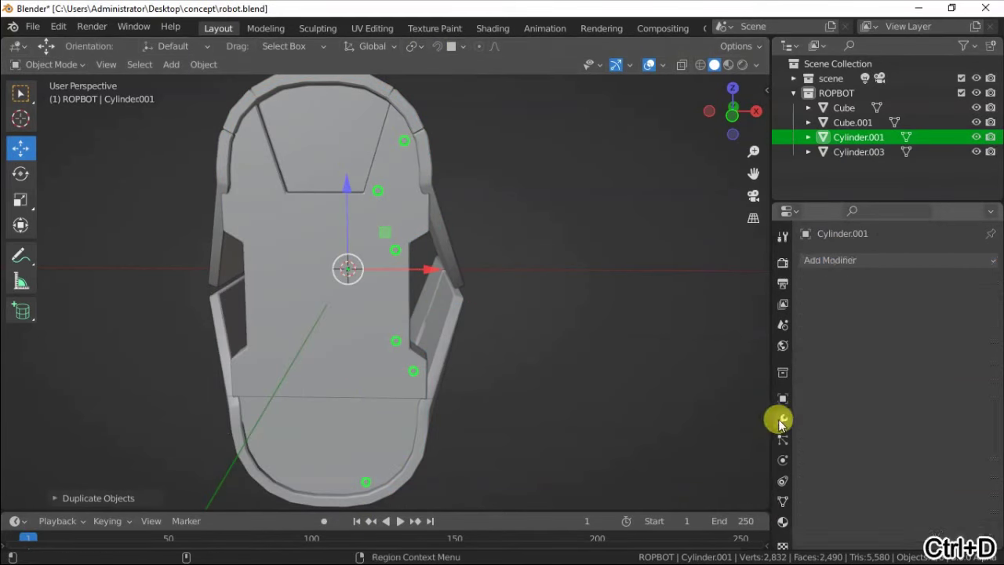
click(830, 293)
click(690, 426)
click(955, 317)
click(910, 333)
click(657, 325)
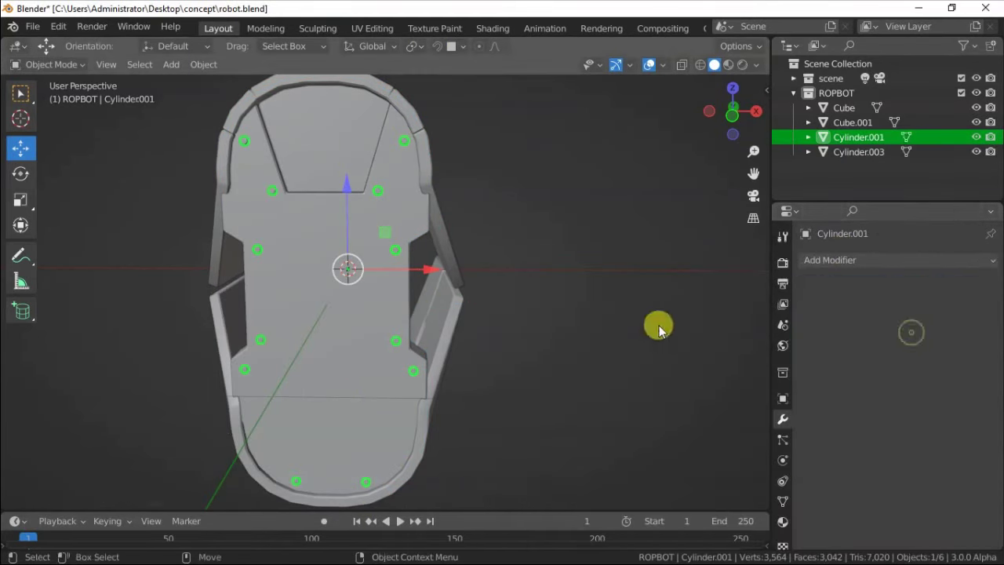
middle_drag(656, 325, 596, 196)
click(722, 64)
middle_drag(470, 235, 384, 264)
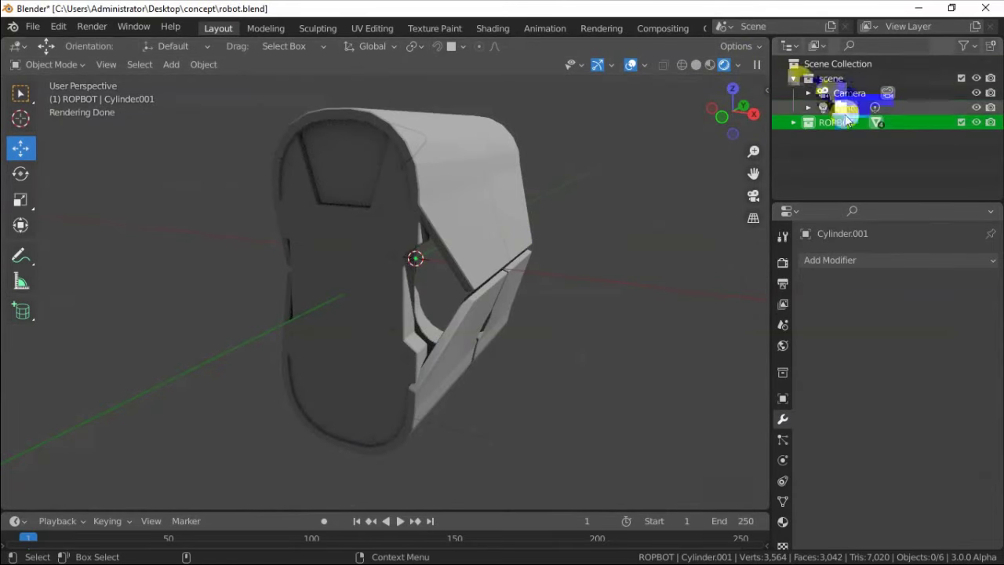
Step: Select the front plate and its whole mesh in Edit Mode
click(844, 109)
scroll(371, 261, down, 4)
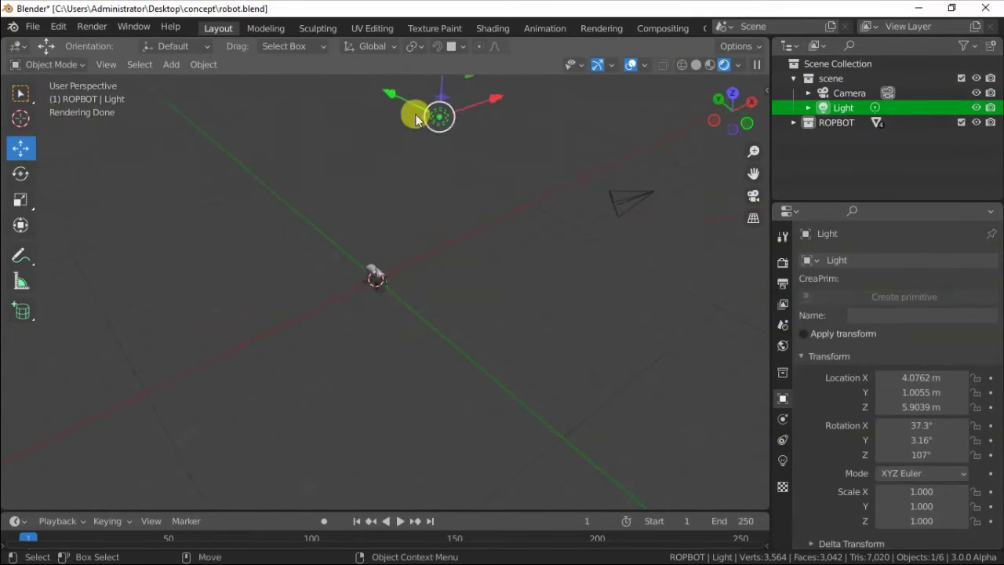
middle_drag(415, 116, 256, 224)
scroll(209, 225, up, 5)
click(324, 253)
key(Tab)
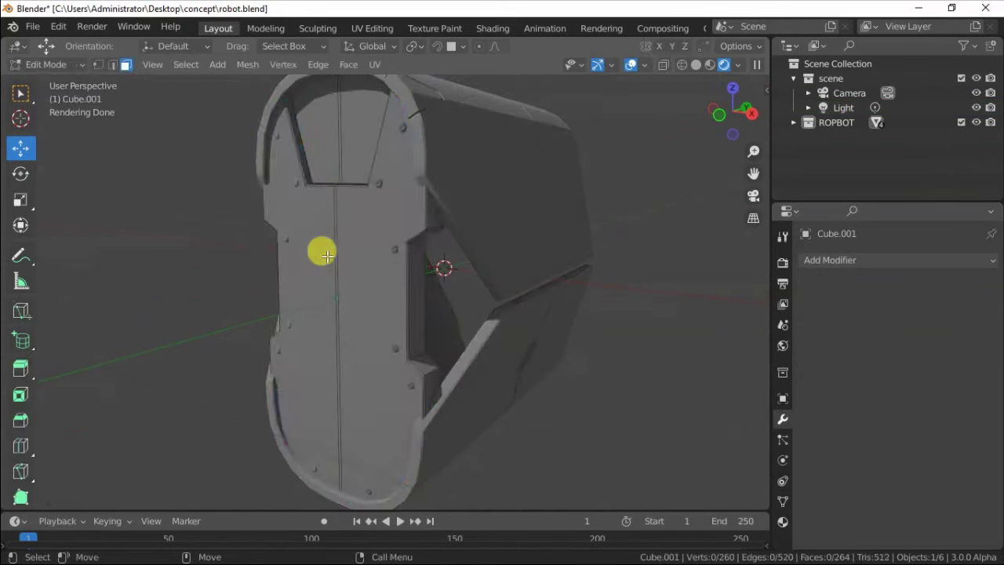
click(327, 255)
key(ctrl+l)
middle_drag(334, 130, 354, 309)
Step: Create a grey 'metal' material for the plate with Metallic 0.228 and Roughness 0.280
click(782, 524)
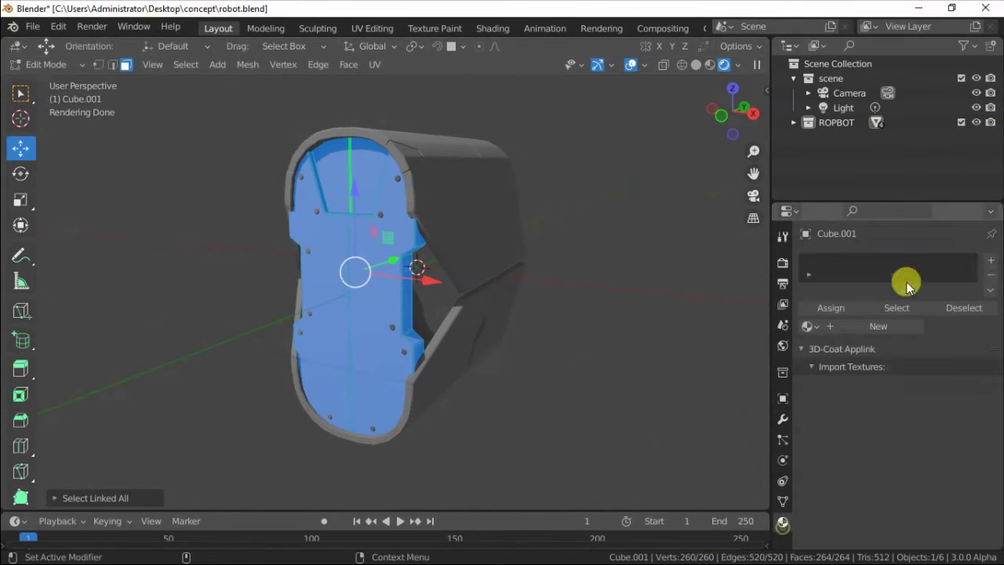
click(833, 322)
key(Return)
key(alt+a)
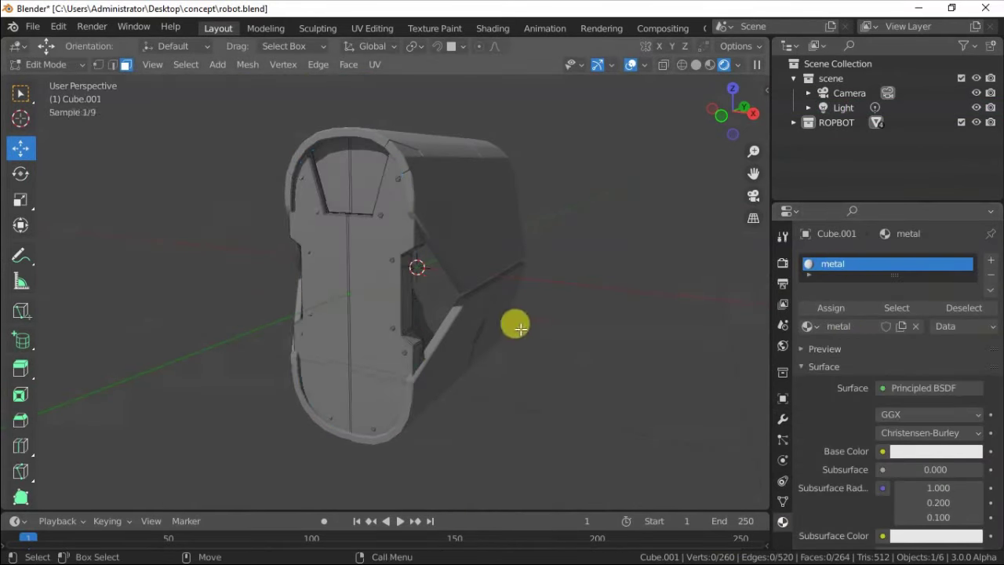
click(936, 451)
drag(976, 259, 977, 298)
scroll(868, 498, down, 5)
drag(918, 387, 934, 387)
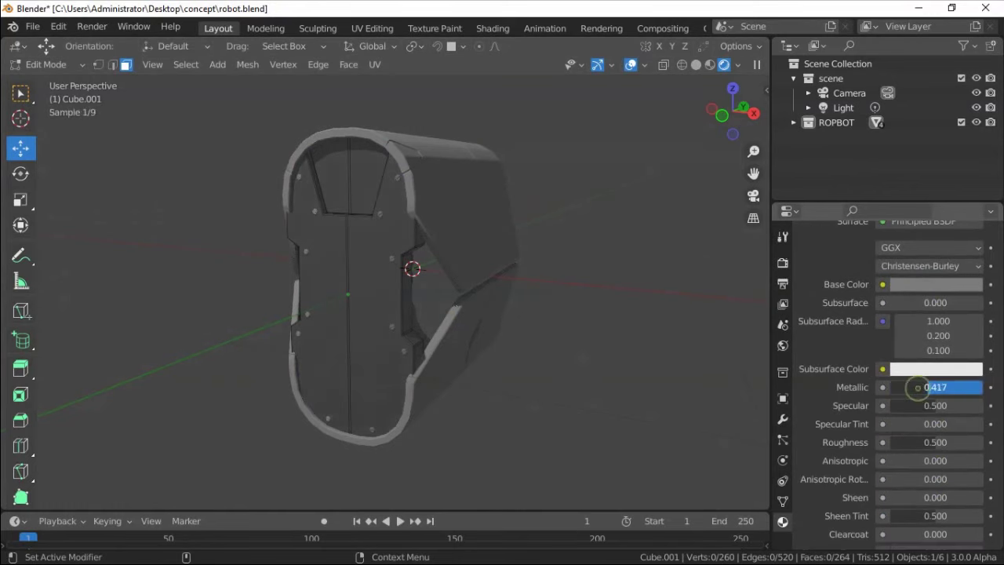
Step: Give the plate's two front faces a second slot with a near-black 'metal b' material
middle_drag(439, 235, 291, 209)
click(325, 232)
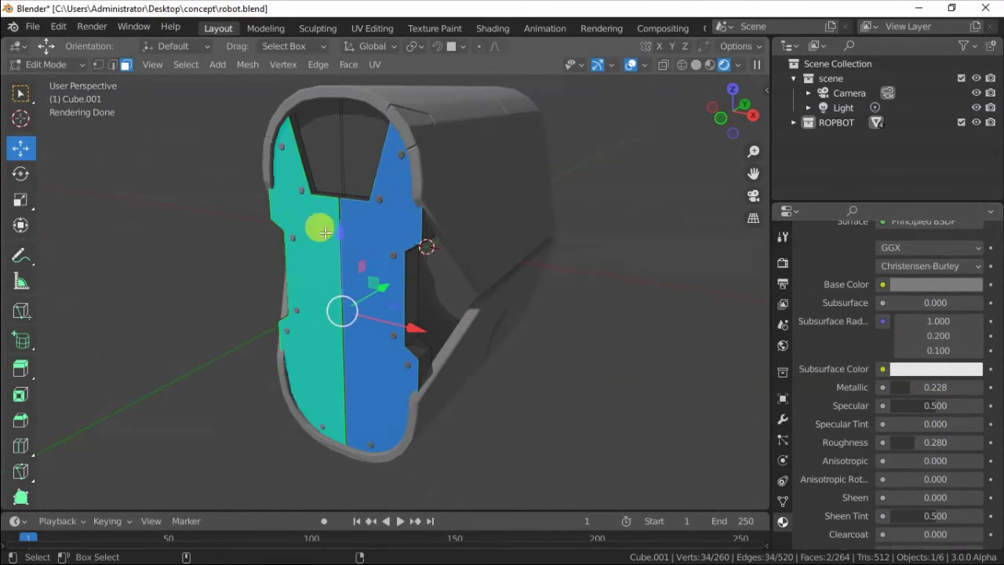
scroll(346, 166, up, 3)
scroll(358, 262, down, 4)
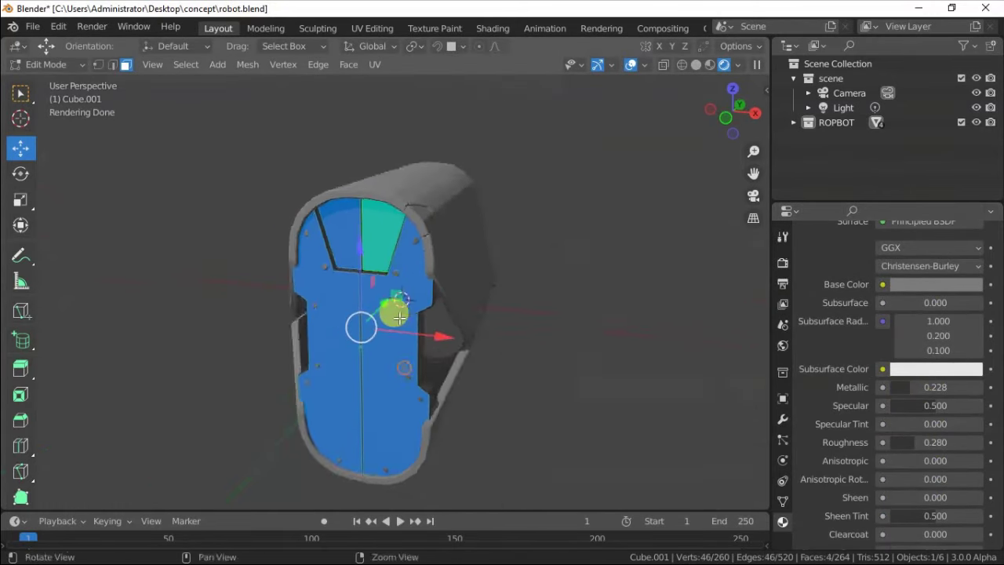
scroll(902, 353, up, 6)
click(991, 259)
click(878, 360)
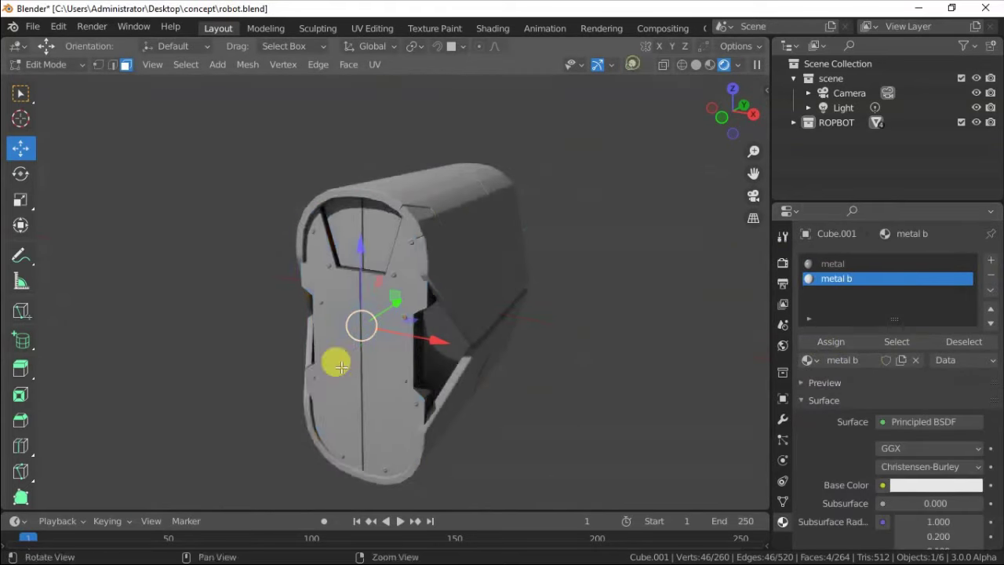
middle_drag(339, 365, 314, 345)
scroll(890, 441, down, 3)
click(934, 397)
click(971, 258)
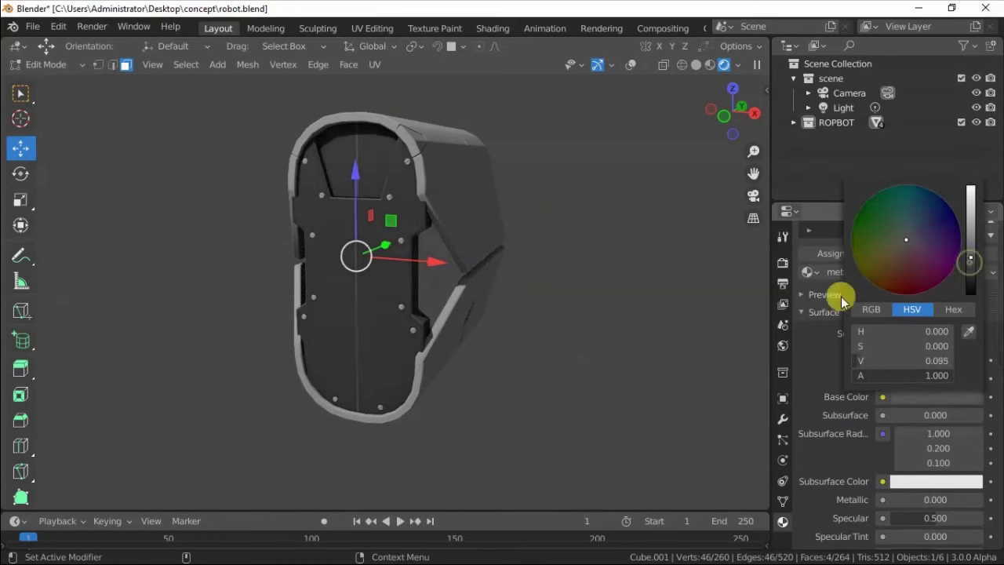
Step: Adjust the 'metal' material's base colour to a lighter grey
scroll(910, 426, down, 4)
scroll(824, 365, up, 5)
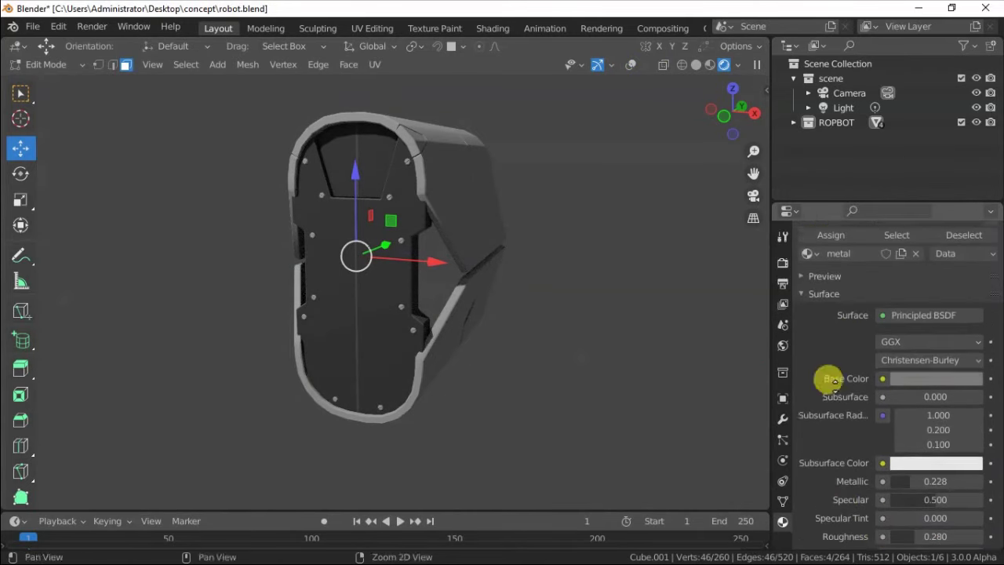
click(933, 365)
drag(968, 188, 967, 167)
click(292, 302)
mouse_move(292, 302)
middle_down()
mouse_move(403, 269)
mouse_move(343, 225)
middle_up()
Step: Select the main body piece and assign it the existing 'metal b' material
key(Tab)
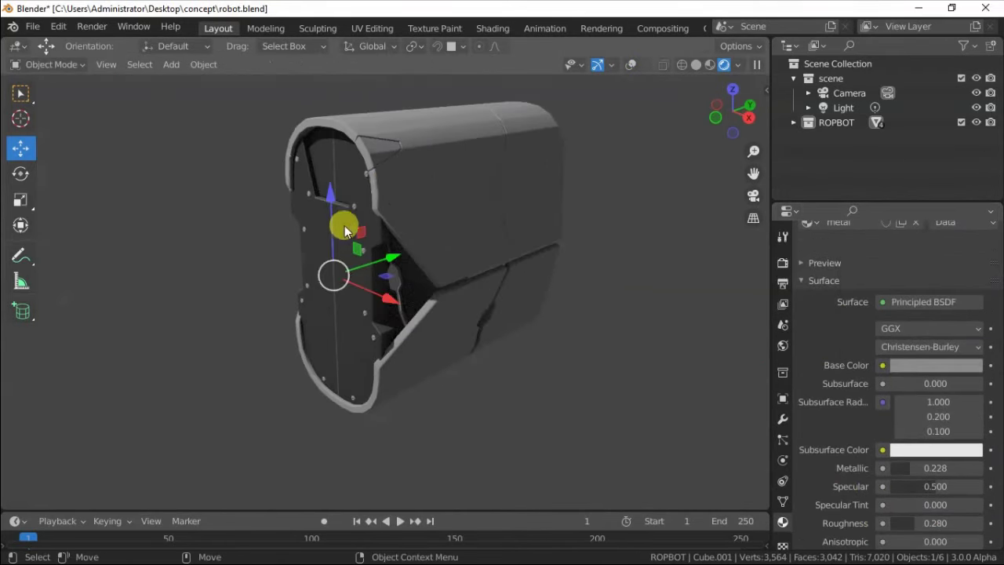
click(384, 185)
click(631, 64)
mouse_move(448, 242)
middle_down()
mouse_move(453, 278)
mouse_move(428, 262)
mouse_move(407, 306)
mouse_move(827, 261)
middle_up()
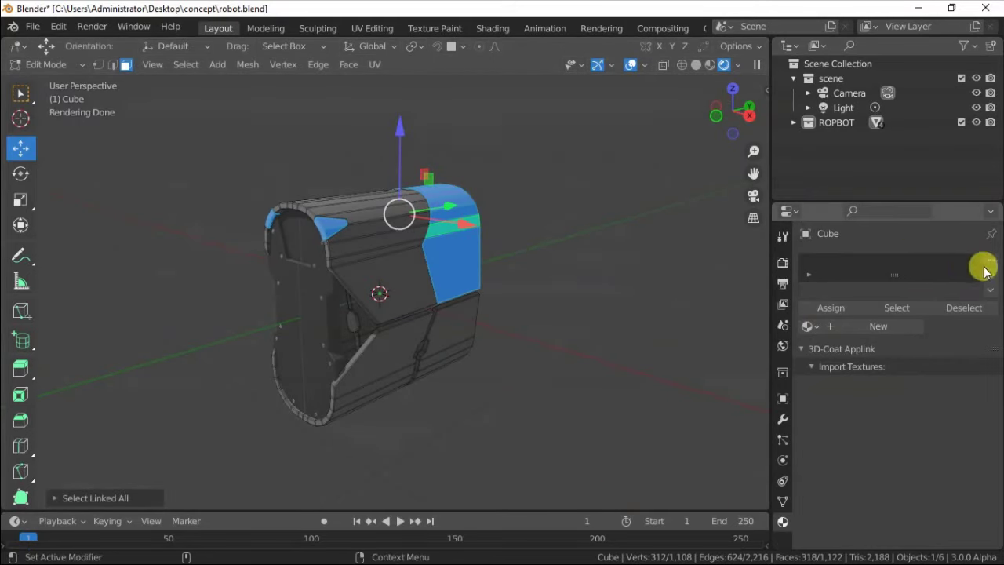
click(807, 326)
click(672, 359)
Step: Give a strip of the body's faces a new material in an added slot
click(492, 292)
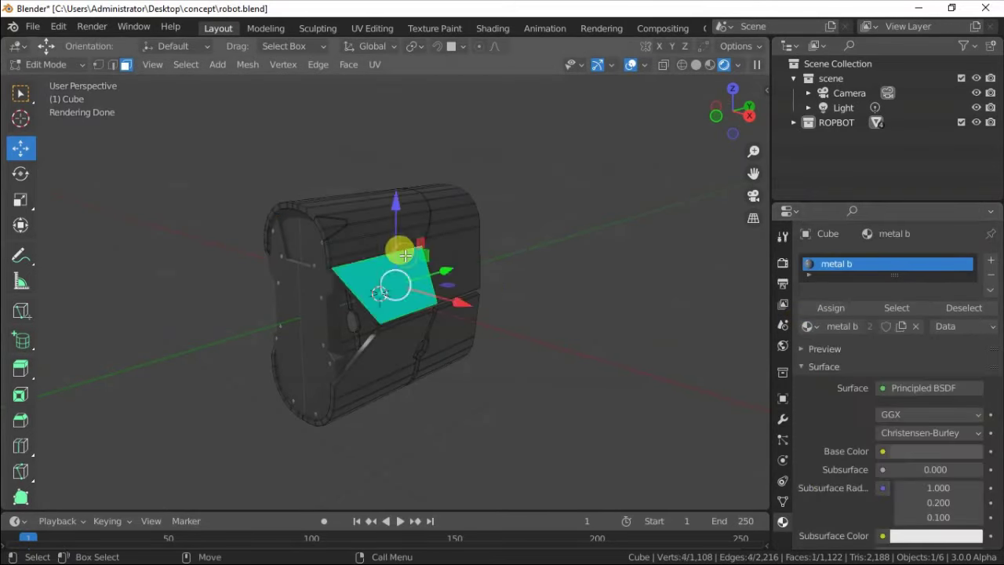
ctrl+click(381, 361)
middle_drag(457, 339, 930, 243)
click(990, 260)
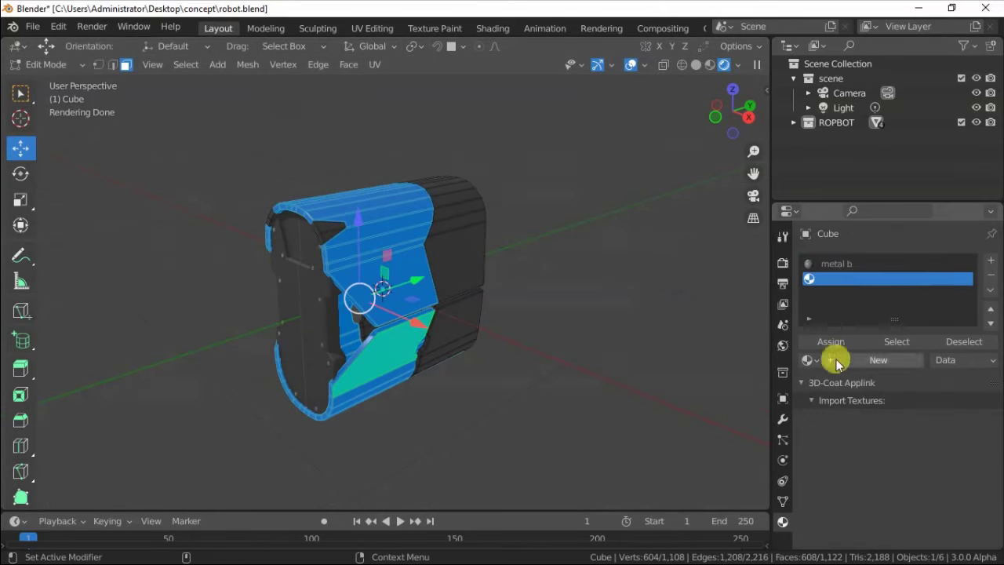
click(833, 358)
scroll(843, 284, down, 4)
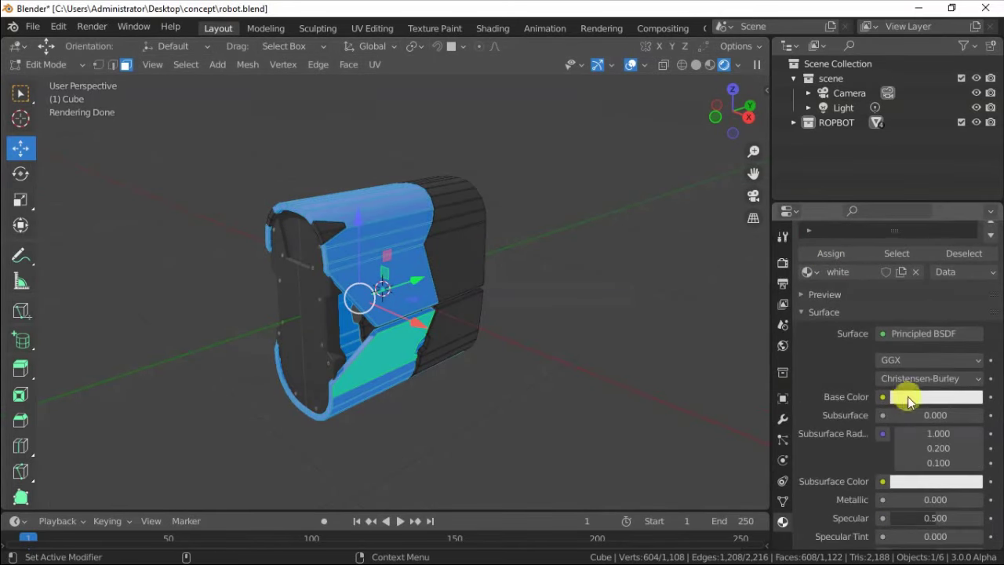
key(Tab)
Step: Assign the 'metal' material to the inner panel Cylinder.001
mouse_move(493, 280)
middle_down()
mouse_move(426, 225)
mouse_move(363, 302)
middle_up()
scroll(363, 302, up, 2)
click(361, 271)
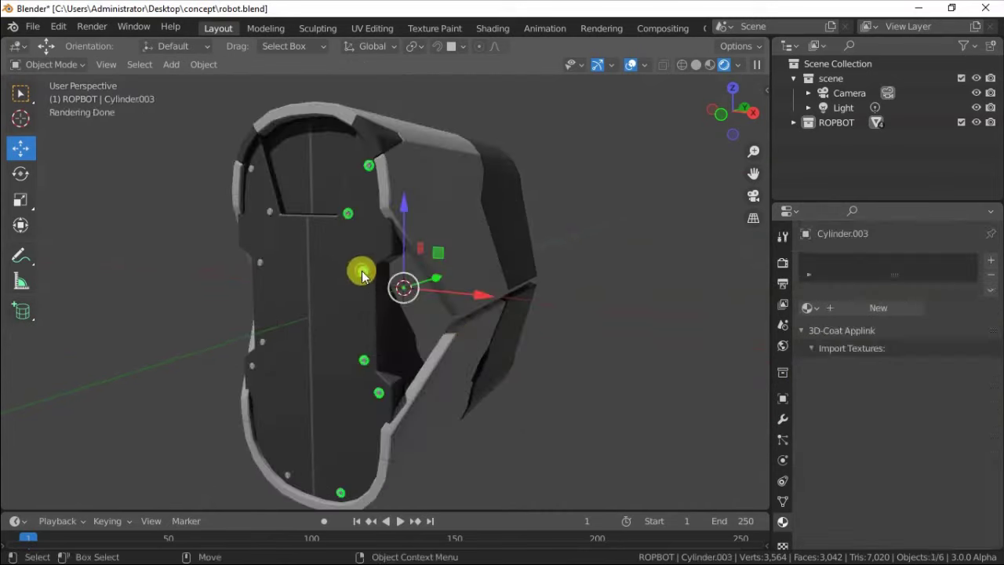
right_click(269, 213)
click(808, 308)
click(705, 345)
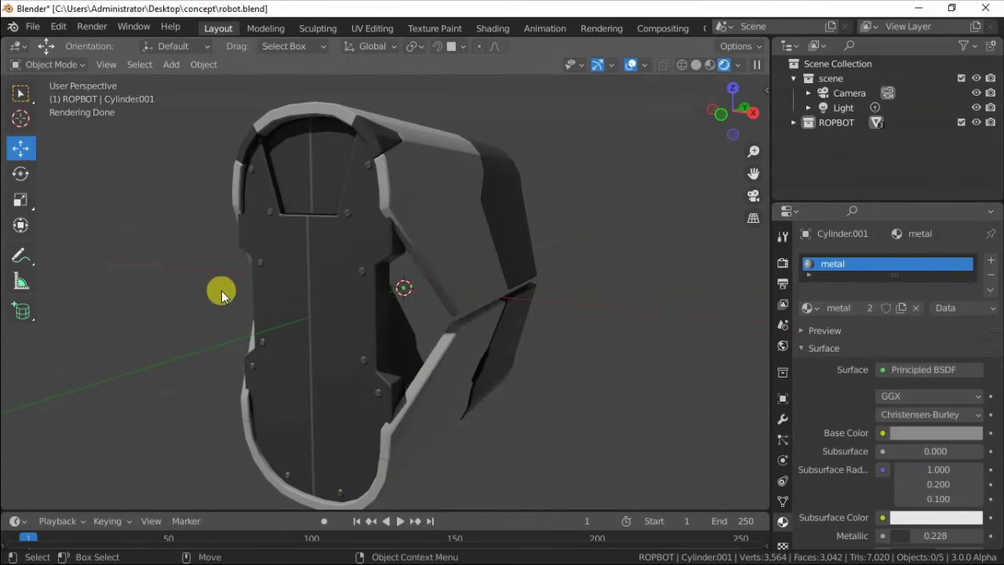
scroll(224, 275, down, 3)
Step: Set the shell's 'white' material Base Color to orange (H 0.050, S 1.000, V 0.800)
click(403, 273)
click(833, 278)
click(936, 467)
click(874, 354)
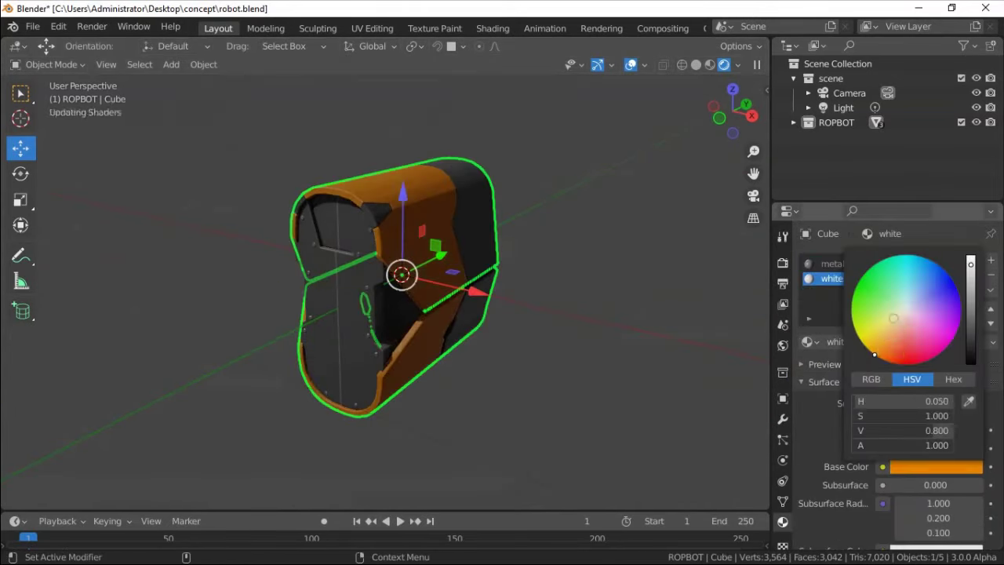
mouse_move(630, 339)
middle_down()
mouse_move(473, 340)
mouse_move(282, 280)
mouse_move(509, 285)
middle_up()
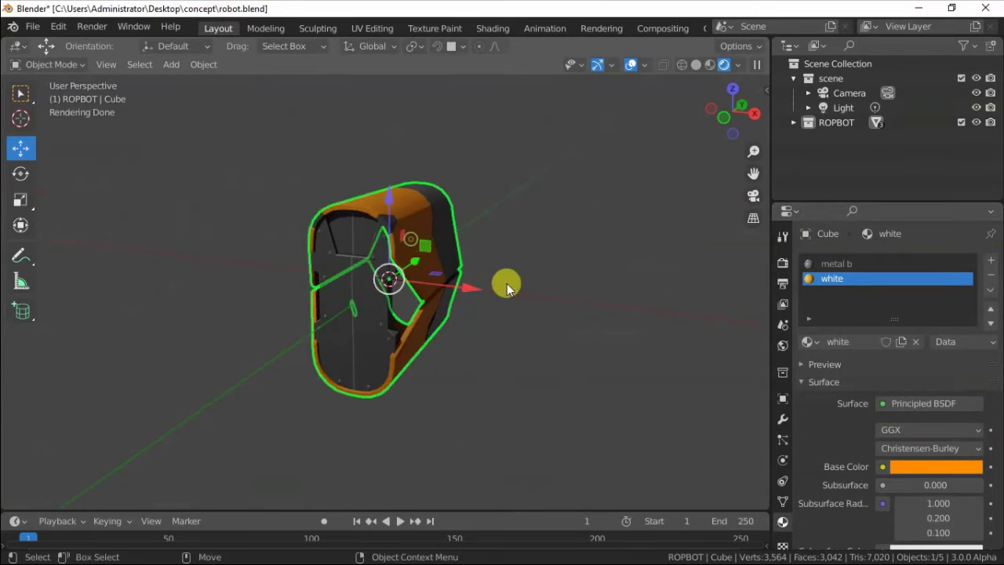
click(935, 467)
drag(924, 359, 886, 334)
mouse_move(761, 314)
middle_down()
mouse_move(596, 251)
mouse_move(381, 304)
mouse_move(415, 314)
mouse_move(278, 278)
mouse_move(381, 287)
mouse_move(133, 180)
middle_up()
Step: Set the inner front panel's origin to its geometry and zoom in on it
click(381, 288)
scroll(321, 259, up, 4)
click(168, 175)
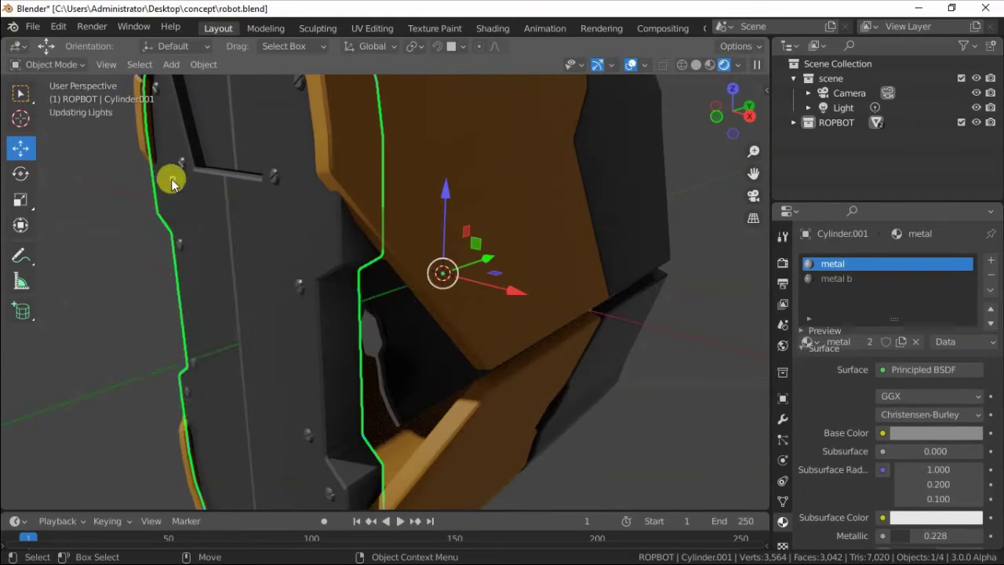
right_click(192, 294)
click(345, 305)
scroll(237, 293, down, 5)
mouse_move(236, 292)
middle_down()
mouse_move(304, 333)
mouse_move(396, 300)
mouse_move(363, 291)
mouse_move(333, 329)
middle_up()
scroll(217, 180, up, 3)
key(z)
click(510, 168)
Step: Add a cube at the front panel and bevel its edges
click(19, 314)
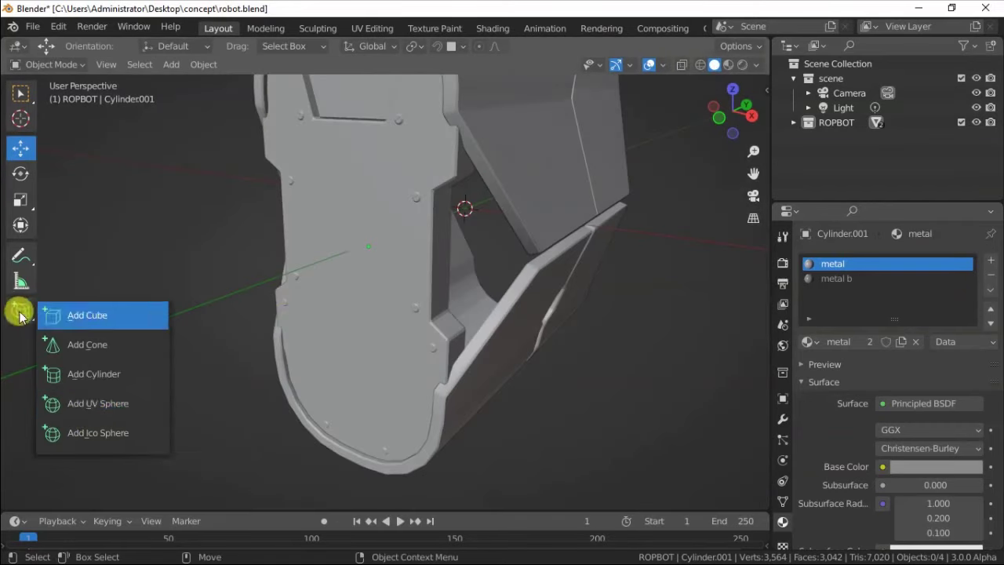
click(377, 302)
click(22, 146)
scroll(309, 298, up, 2)
key(Tab)
click(114, 67)
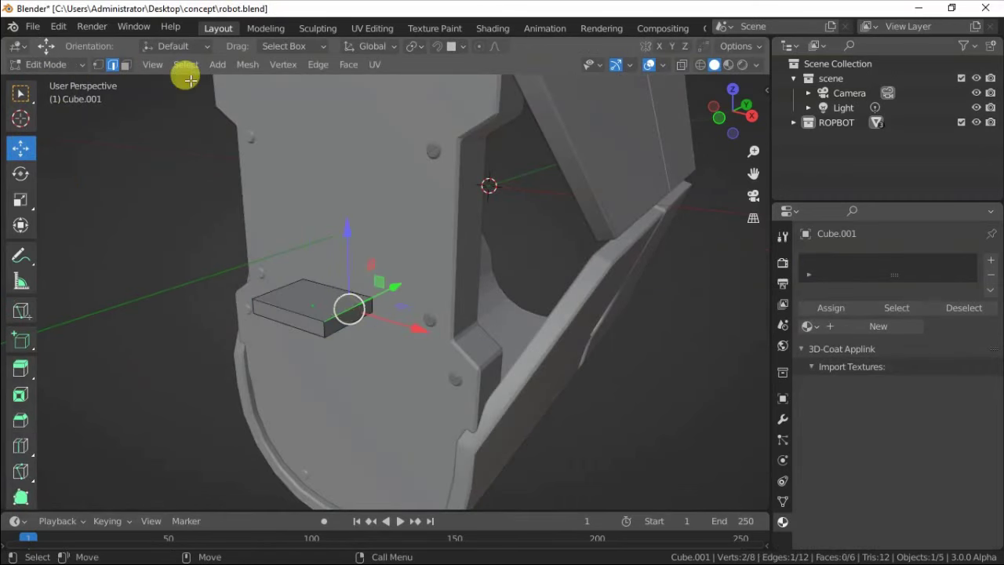
click(186, 66)
click(345, 322)
key(ctrl+b)
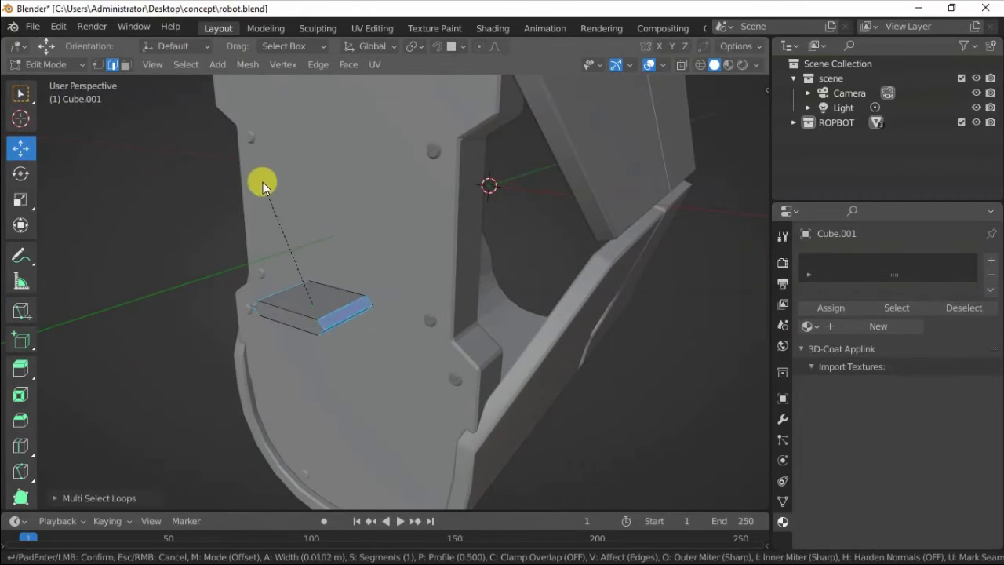
click(262, 182)
click(71, 470)
key(Tab)
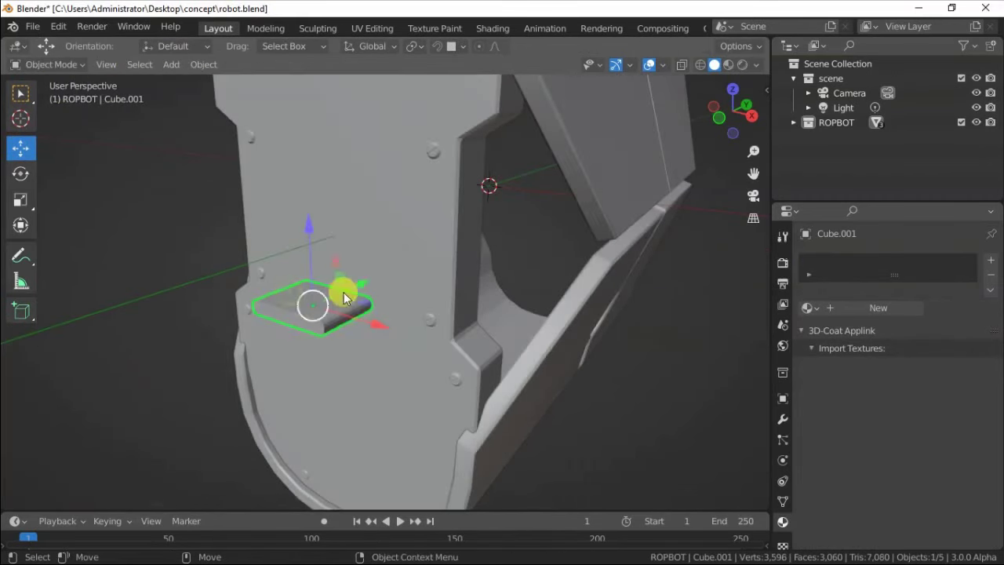
Step: Move the bevelled cube onto the panel and scale it into a thin rounded slot
drag(345, 296, 354, 267)
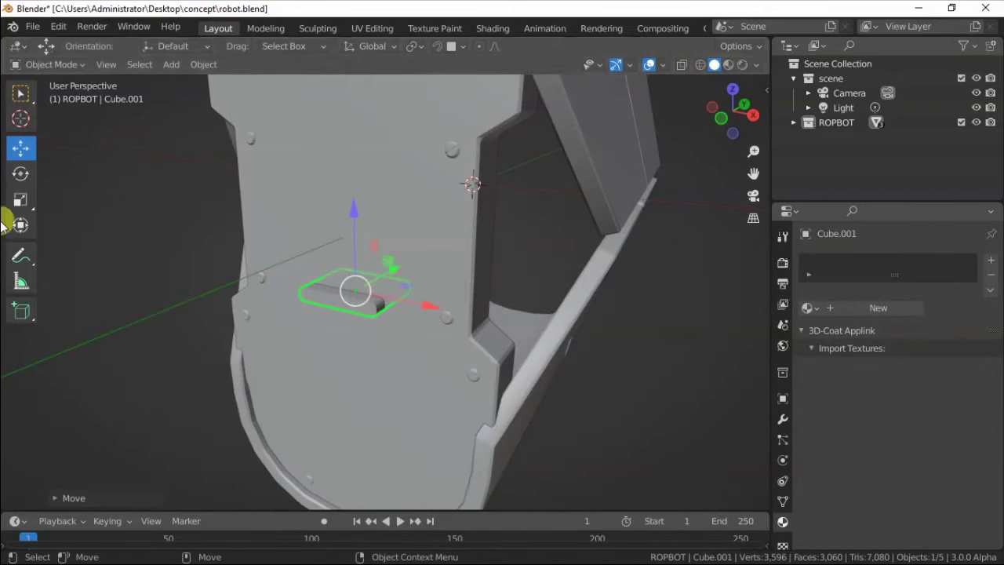
click(20, 199)
middle_drag(392, 269, 353, 270)
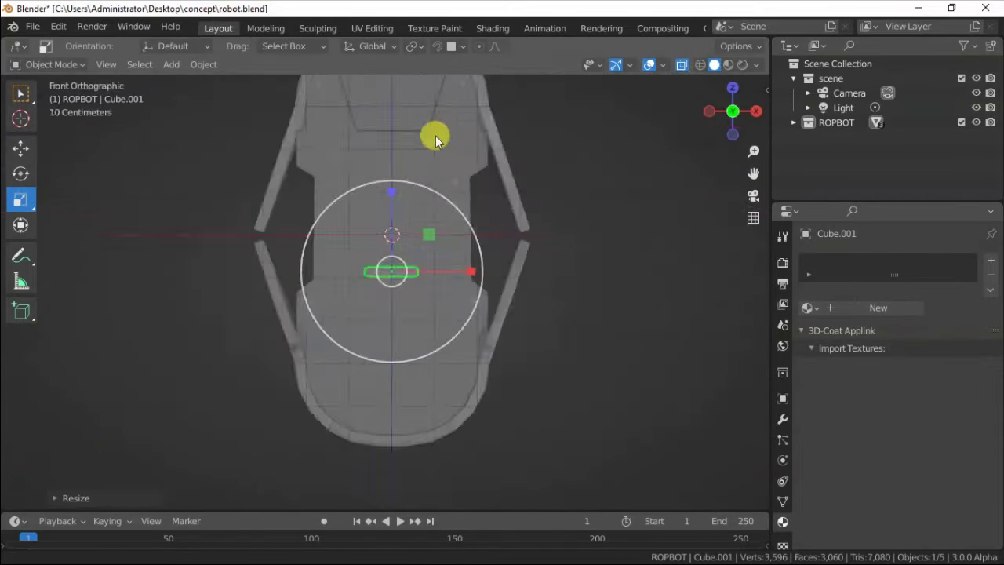
mouse_move(435, 136)
middle_down()
mouse_move(683, 60)
mouse_move(735, 460)
middle_up()
Step: Add an Array modifier with count 4 to the slot cube and apply it
click(782, 419)
click(823, 259)
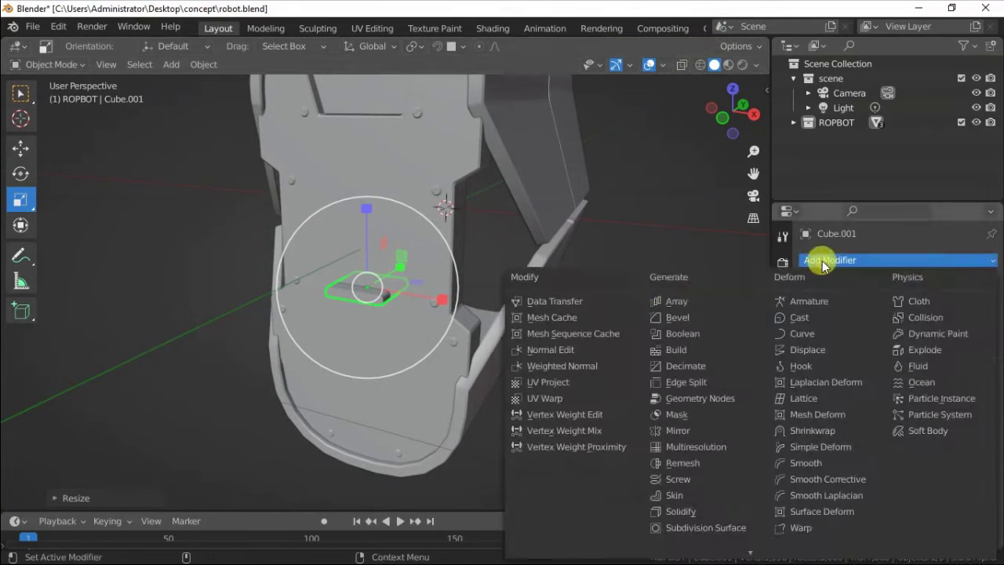
click(676, 301)
drag(928, 358, 949, 358)
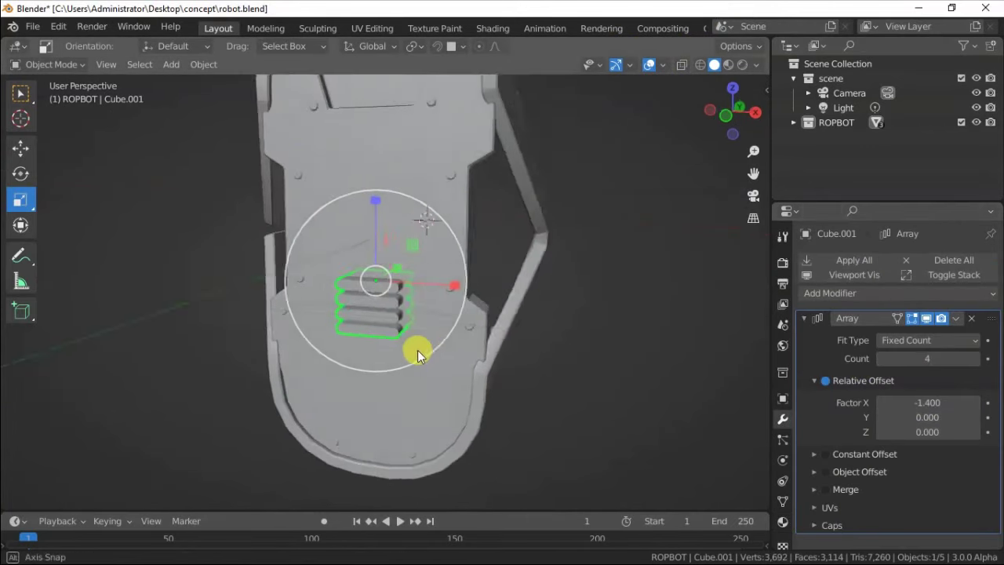
middle_drag(414, 352, 439, 338)
click(955, 318)
click(885, 334)
Step: Cut the slots from the panel with an applied Boolean Difference, then delete the cutter
click(372, 217)
click(831, 260)
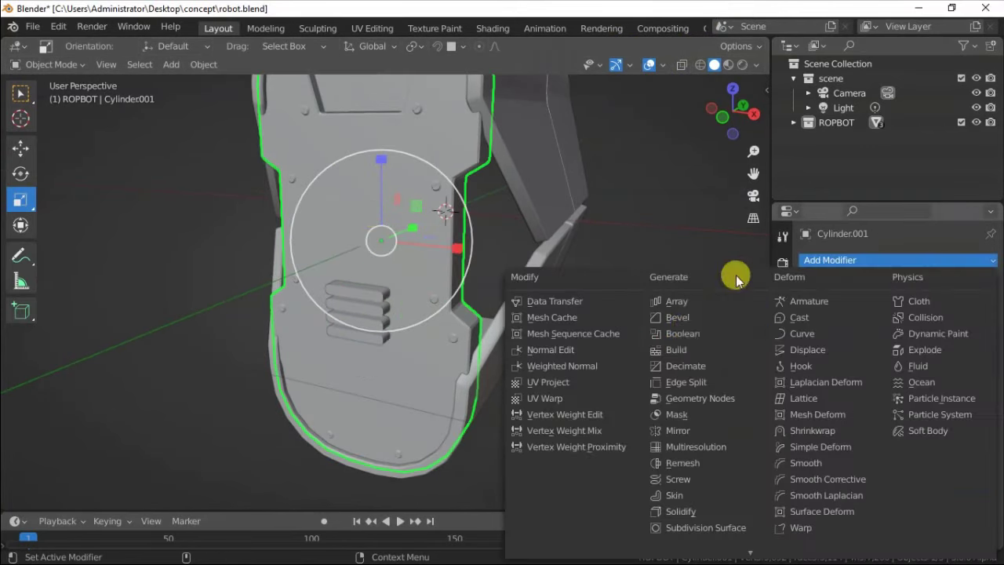
click(674, 330)
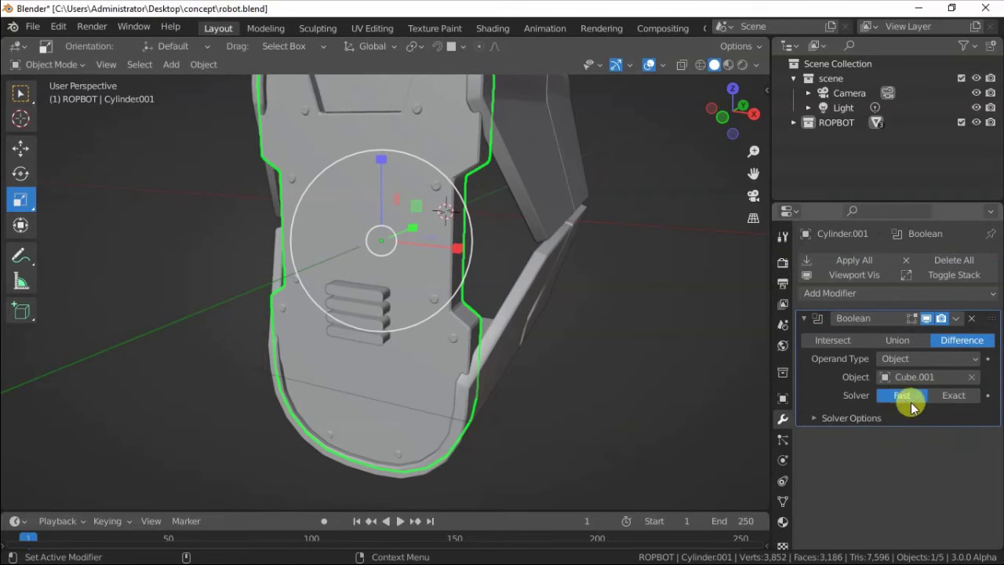
click(909, 335)
key(Delete)
Step: Switch to rendered preview and set the World Color input to Environment Texture
middle_drag(311, 317, 544, 212)
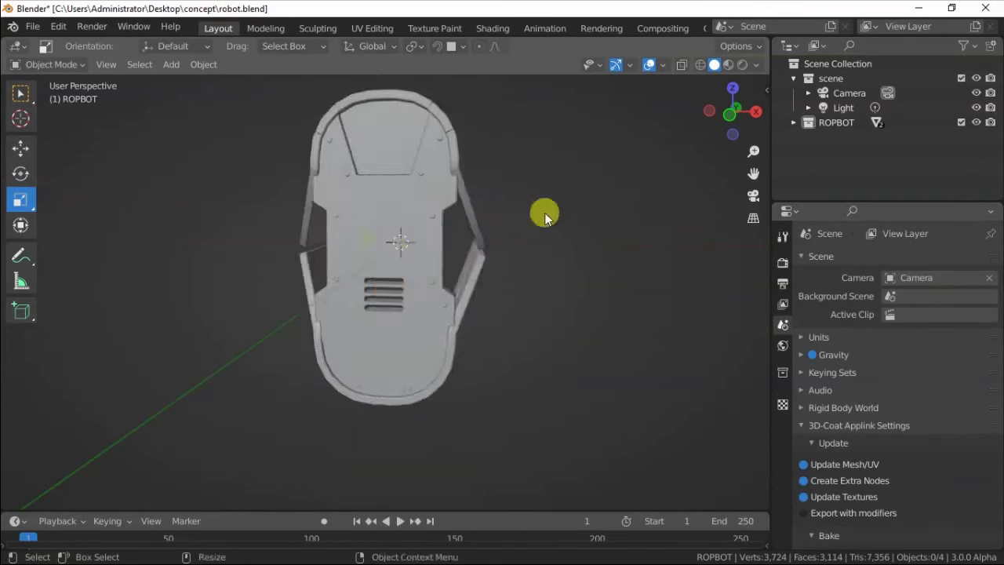
key(z)
mouse_move(253, 192)
middle_down()
mouse_move(354, 247)
mouse_move(417, 210)
mouse_move(337, 217)
middle_up()
click(782, 345)
click(883, 348)
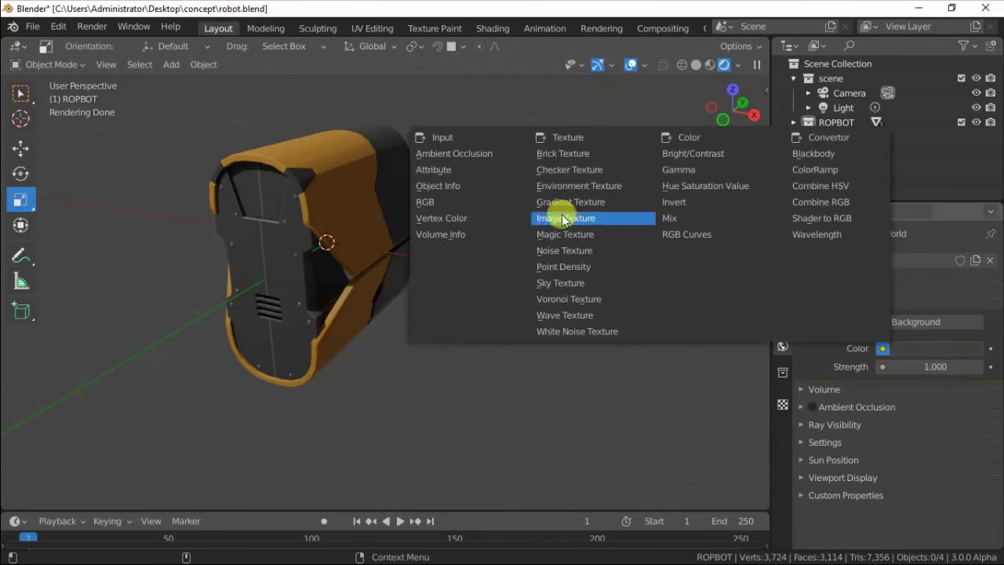
click(572, 217)
Step: Load file v.jpg from D:\PROJECTS\maps\NEW TEXTURES\HDRS as the environment image
click(961, 366)
click(206, 119)
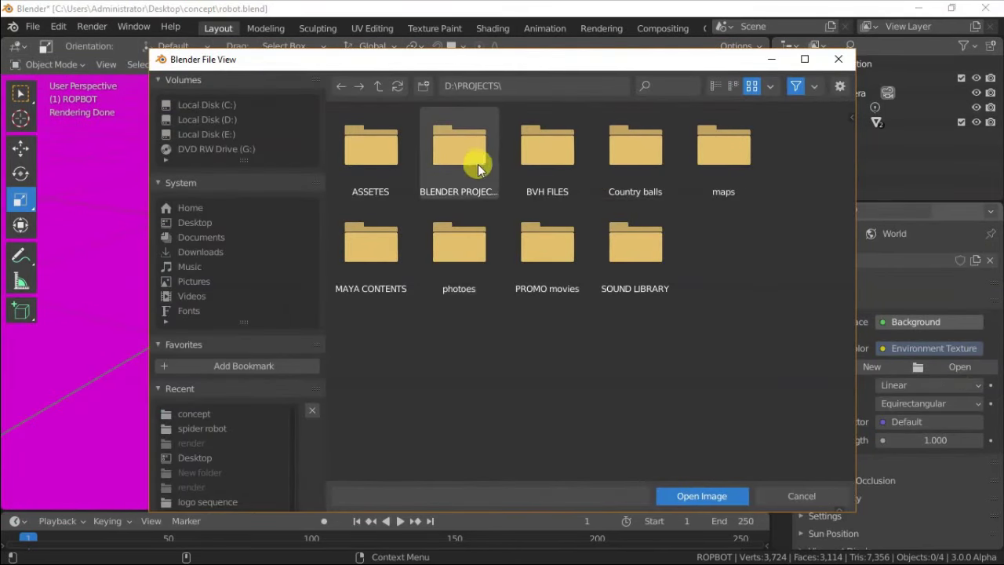
double_click(477, 164)
scroll(623, 259, down, 1)
scroll(553, 205, up, 1)
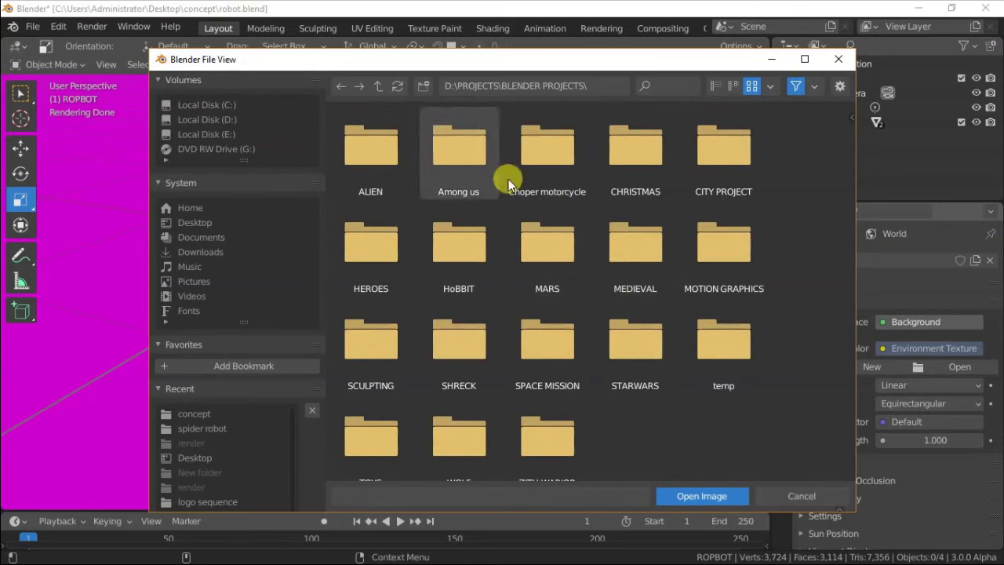
key(BackSpace)
double_click(699, 153)
double_click(541, 337)
double_click(444, 151)
scroll(502, 258, down, 2)
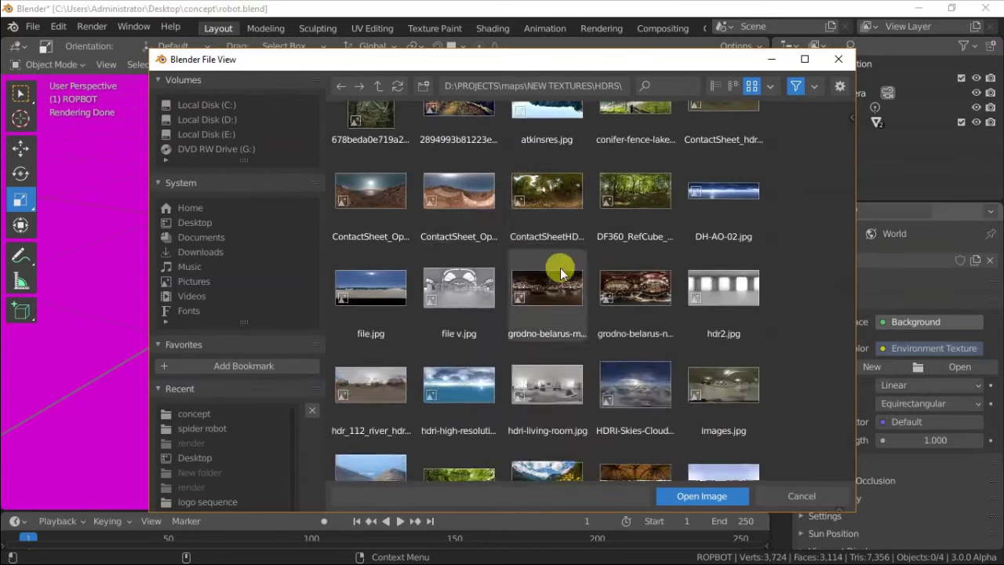
double_click(459, 294)
mouse_move(262, 259)
middle_down()
mouse_move(350, 225)
mouse_move(258, 246)
mouse_move(303, 269)
mouse_move(363, 251)
mouse_move(341, 217)
mouse_move(269, 280)
mouse_move(291, 202)
mouse_move(334, 237)
middle_up()
Step: Select the shell's top arch edges in Edit Mode and fill them with a face
key(z)
click(333, 235)
key(Tab)
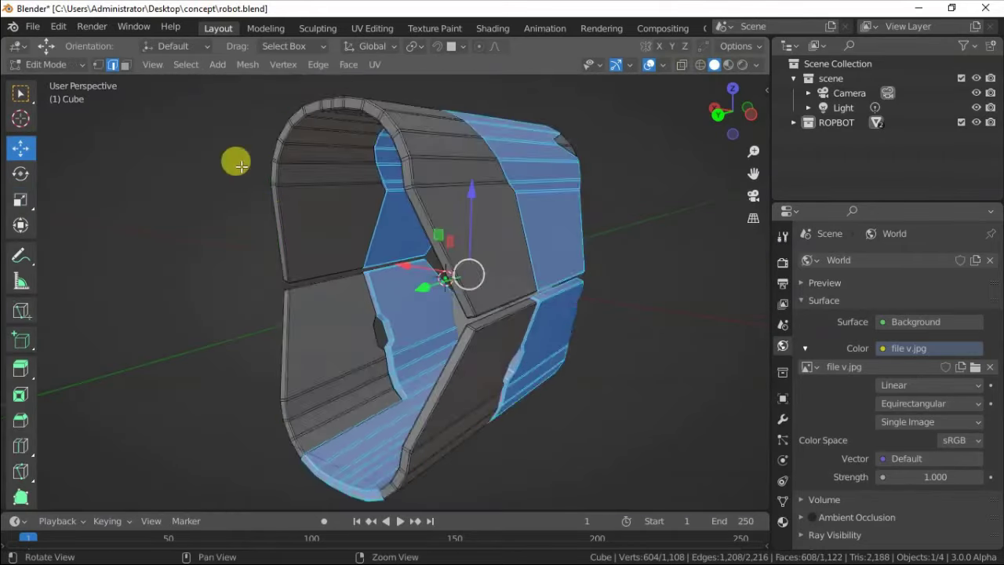
scroll(236, 159, up, 3)
mouse_move(228, 217)
middle_down()
mouse_move(278, 316)
mouse_move(290, 216)
mouse_move(399, 117)
mouse_move(445, 167)
middle_up()
alt+click(290, 215)
ctrl+click(525, 200)
mouse_move(524, 199)
middle_down()
mouse_move(359, 332)
mouse_move(347, 256)
mouse_move(258, 385)
mouse_move(389, 220)
mouse_move(376, 196)
middle_up()
key(f)
Step: Separate the new arch face from the shell into its own object
click(125, 64)
mouse_move(337, 236)
middle_down()
mouse_move(329, 220)
mouse_move(302, 473)
middle_up()
right_click(302, 473)
click(408, 385)
key(Tab)
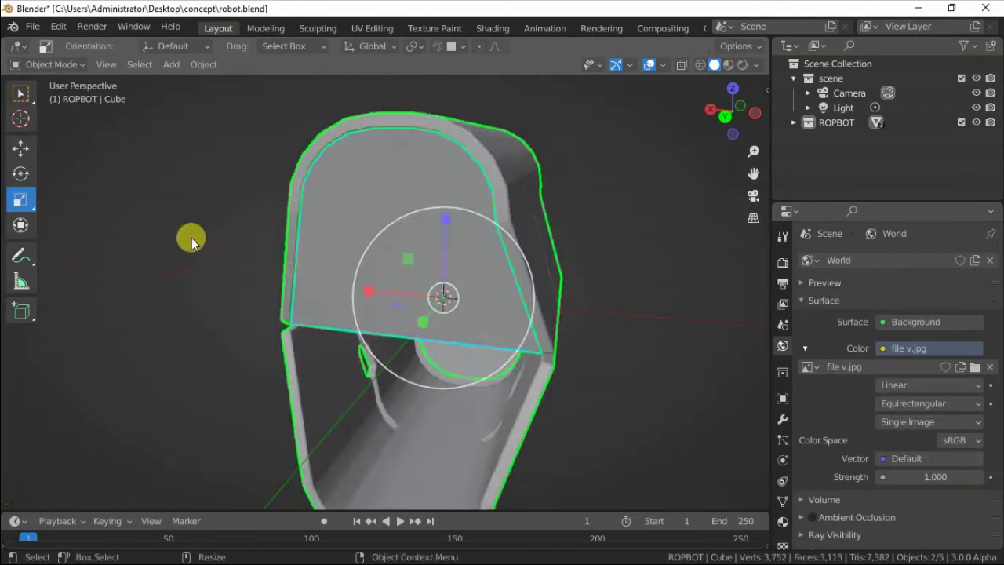
Step: Knife a horizontal cut across the separated face piece Cube.001
click(330, 220)
key(Tab)
ctrl+middle_drag(329, 220, 235, 157)
click(22, 473)
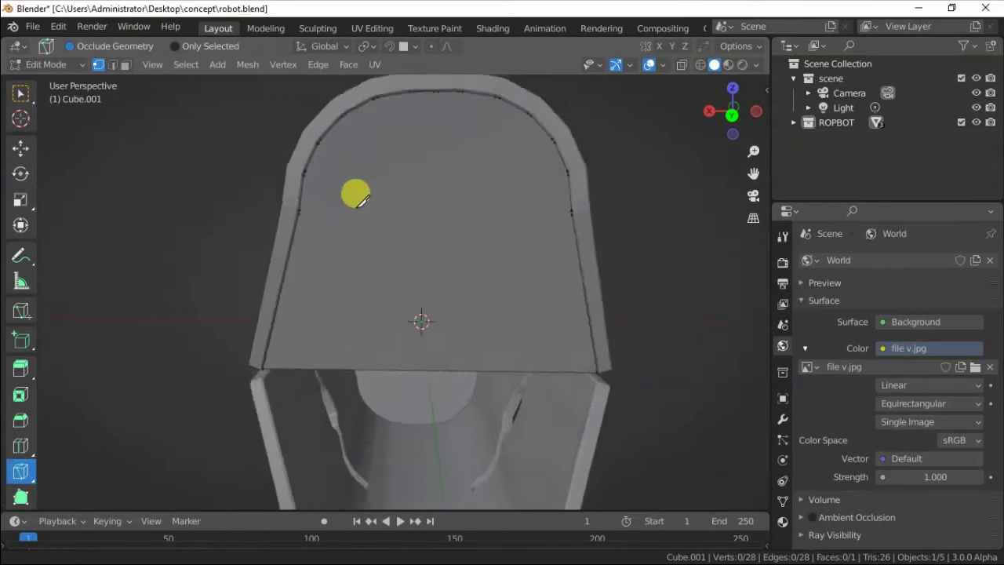
middle_drag(353, 193, 252, 212)
click(656, 207)
key(Return)
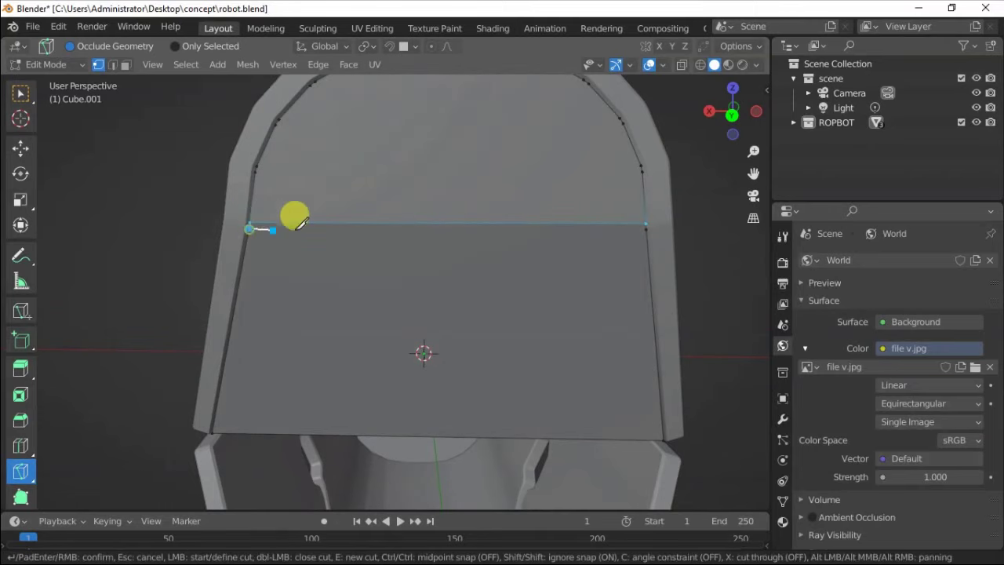
scroll(491, 224, down, 2)
mouse_move(491, 224)
middle_down()
mouse_move(366, 258)
mouse_move(381, 280)
middle_up()
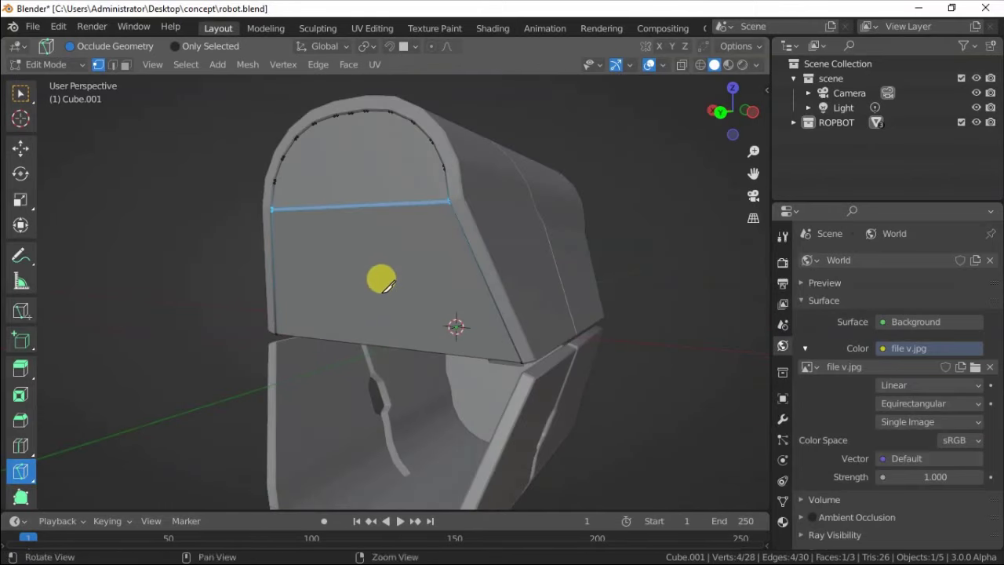
key(Tab)
scroll(368, 302, down, 4)
click(20, 147)
Step: Set the face piece's origin to its geometry
right_click(332, 240)
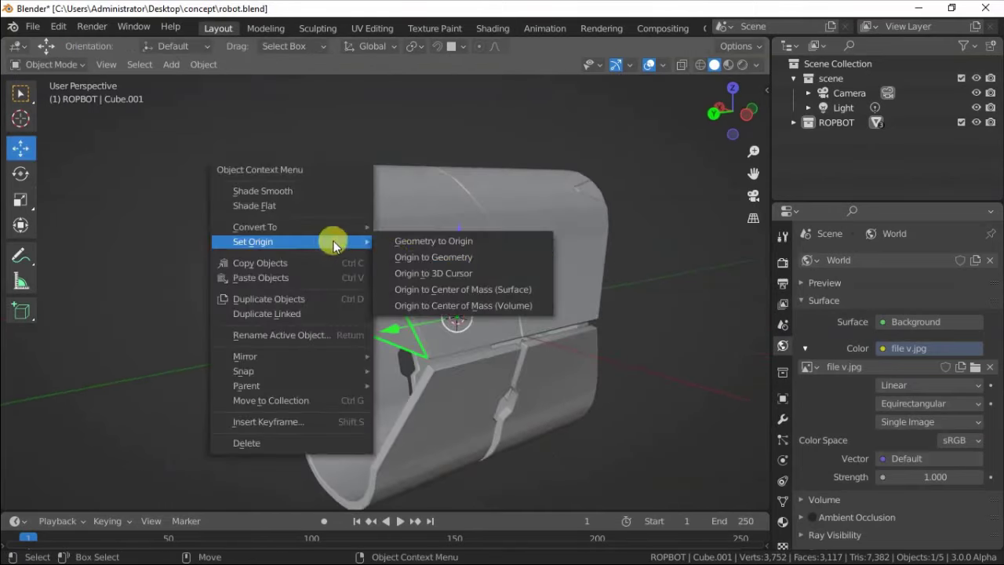
click(403, 294)
middle_drag(403, 292, 345, 290)
scroll(345, 289, up, 3)
middle_drag(275, 233, 340, 222)
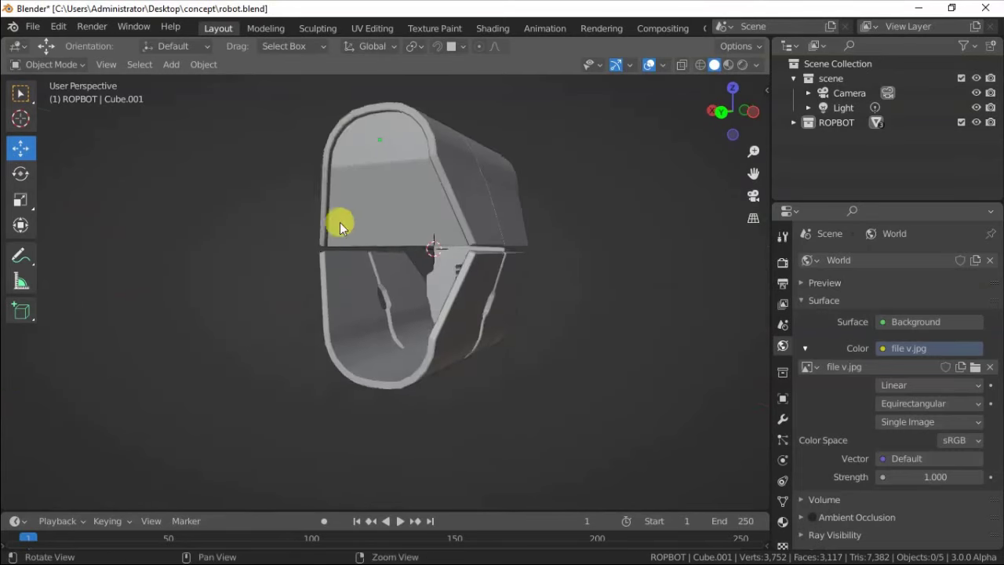
scroll(340, 222, up, 3)
Step: Select the shell's curved floor rim loop in Edit Mode
click(334, 251)
key(Tab)
middle_drag(287, 254, 18, 125)
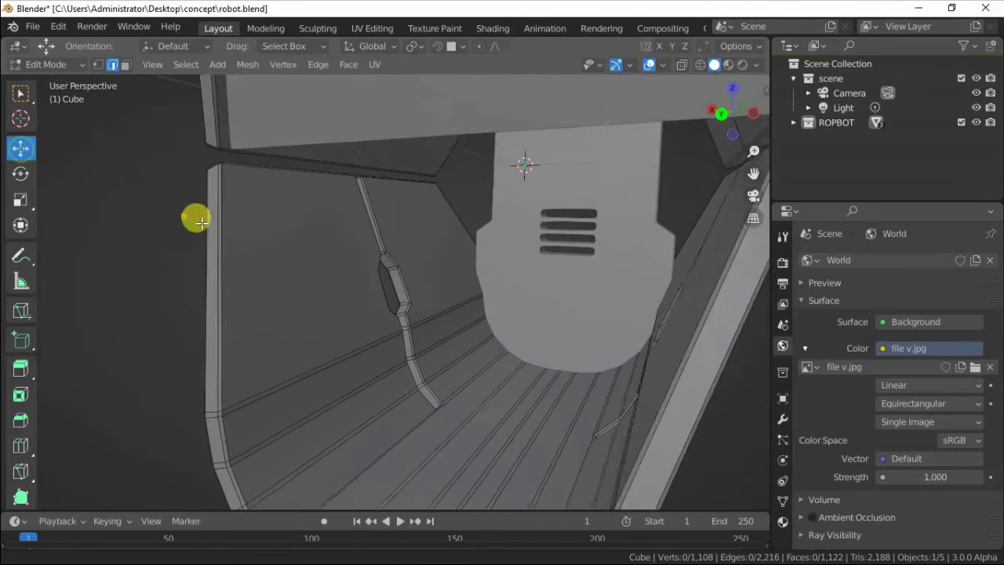
click(247, 241)
middle_drag(247, 242, 328, 399)
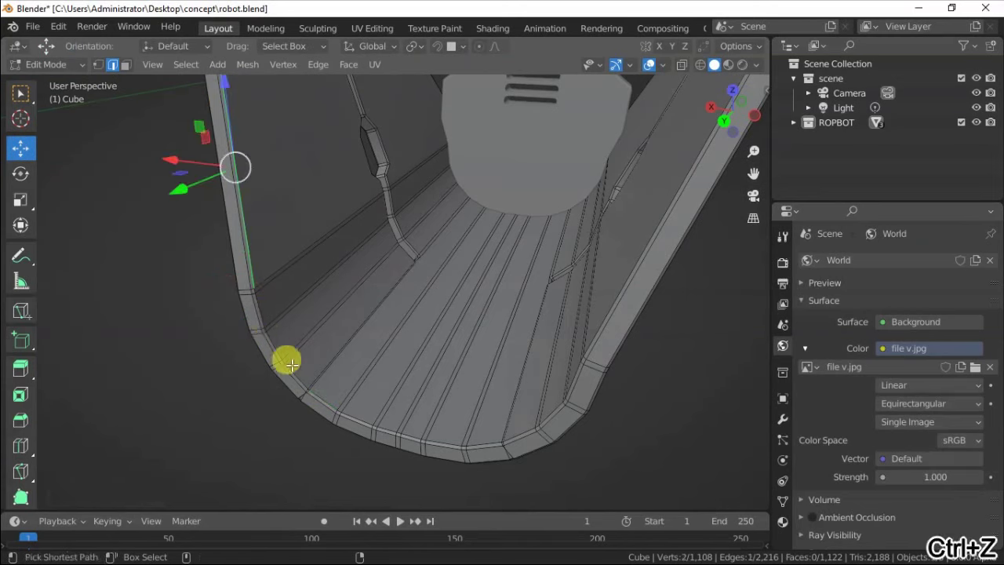
scroll(290, 370, up, 2)
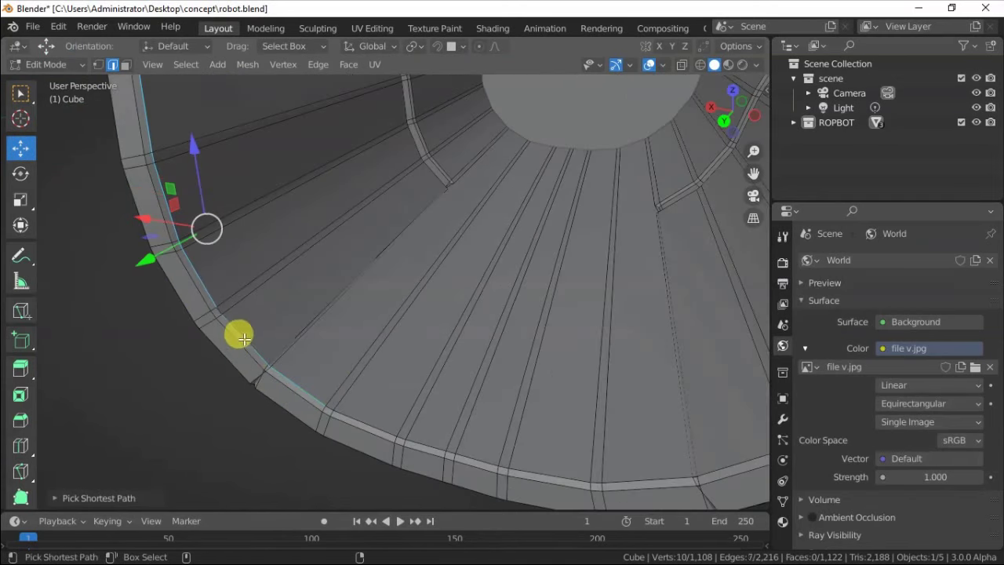
mouse_move(327, 408)
middle_down()
mouse_move(488, 318)
mouse_move(352, 429)
mouse_move(419, 353)
middle_up()
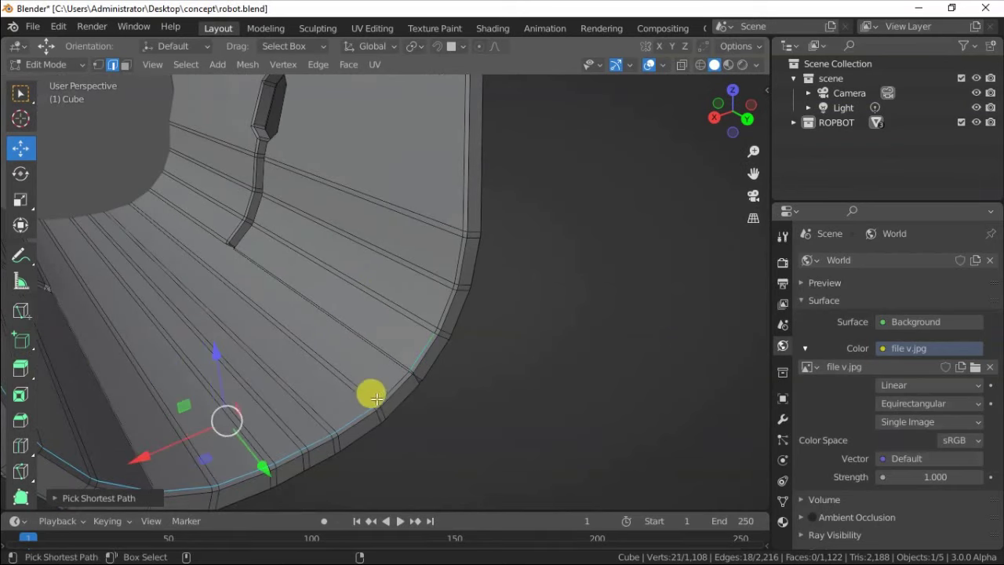
mouse_move(461, 220)
middle_down()
mouse_move(316, 240)
mouse_move(195, 291)
mouse_move(298, 311)
middle_up()
Step: Fill the floor rim with a face and separate it into its own piece
key(f)
right_click(235, 372)
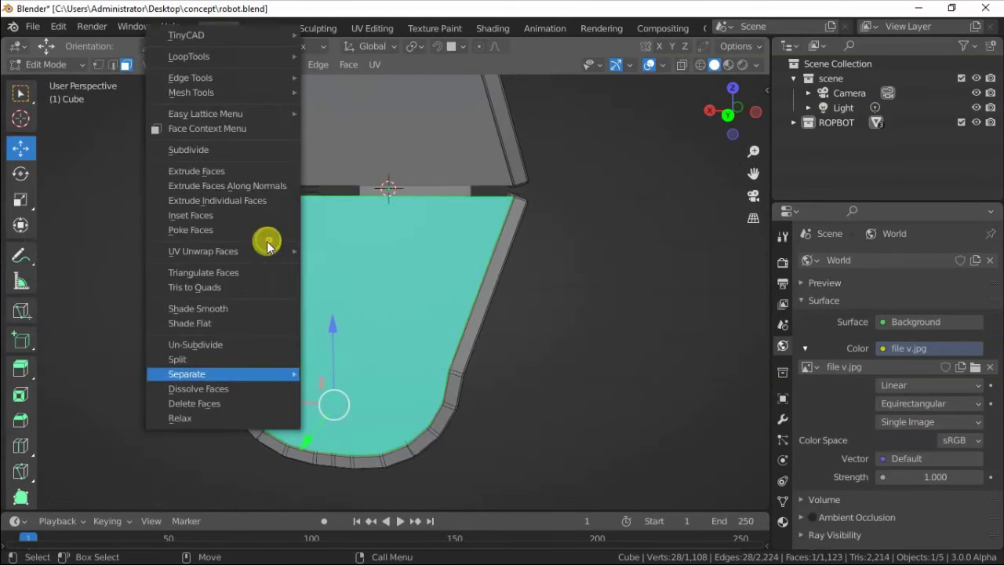
click(225, 410)
key(Tab)
click(310, 328)
Step: Knife a straight cut across the floor piece Cube.002
key(Tab)
scroll(293, 287, up, 3)
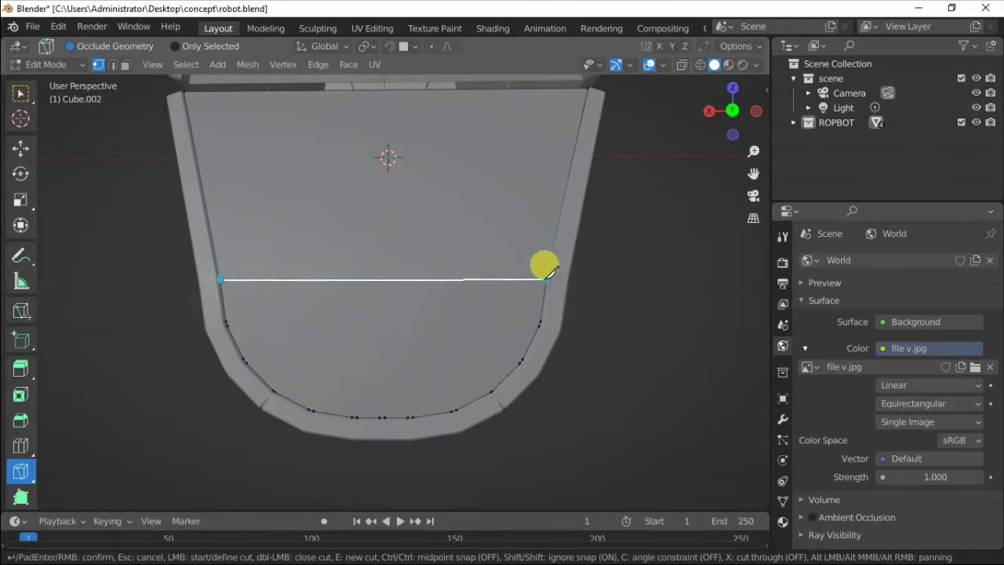
key(Return)
key(Tab)
mouse_move(399, 275)
middle_down()
mouse_move(298, 269)
mouse_move(323, 279)
middle_up()
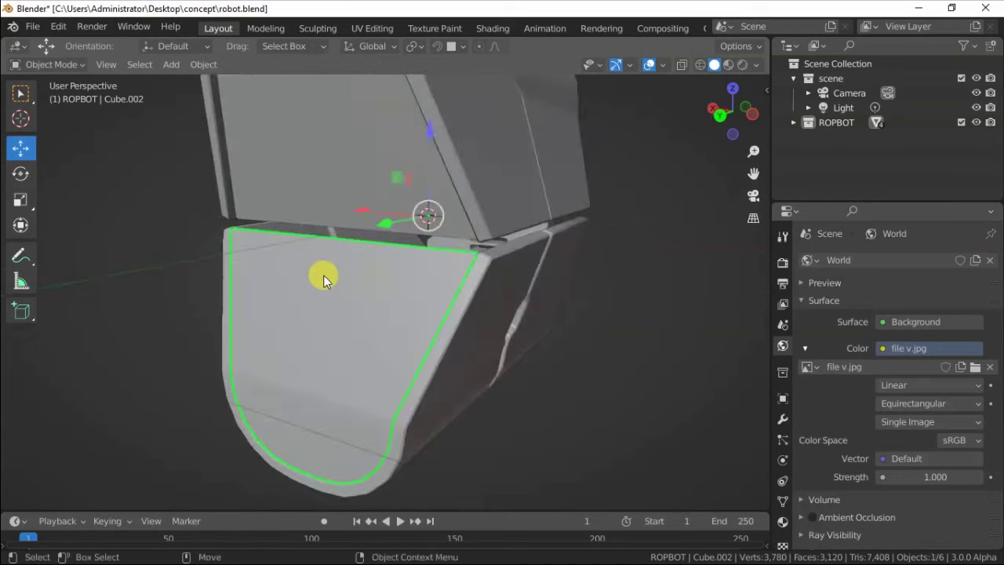
Step: Join the floor panel into the lower body piece Cube.001
shift+click(305, 209)
right_click(305, 209)
click(301, 180)
key(Tab)
Step: Recalculate the joined mesh's normals so they all face outward
key(shift+space)
key(g)
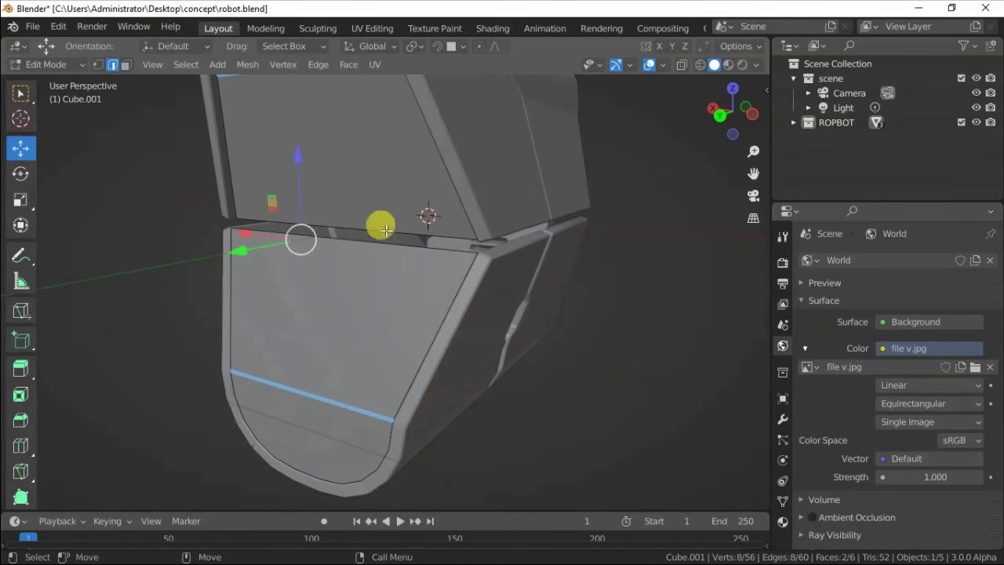
scroll(390, 241, down, 3)
mouse_move(390, 241)
middle_down()
mouse_move(298, 262)
mouse_move(403, 249)
mouse_move(366, 269)
middle_up()
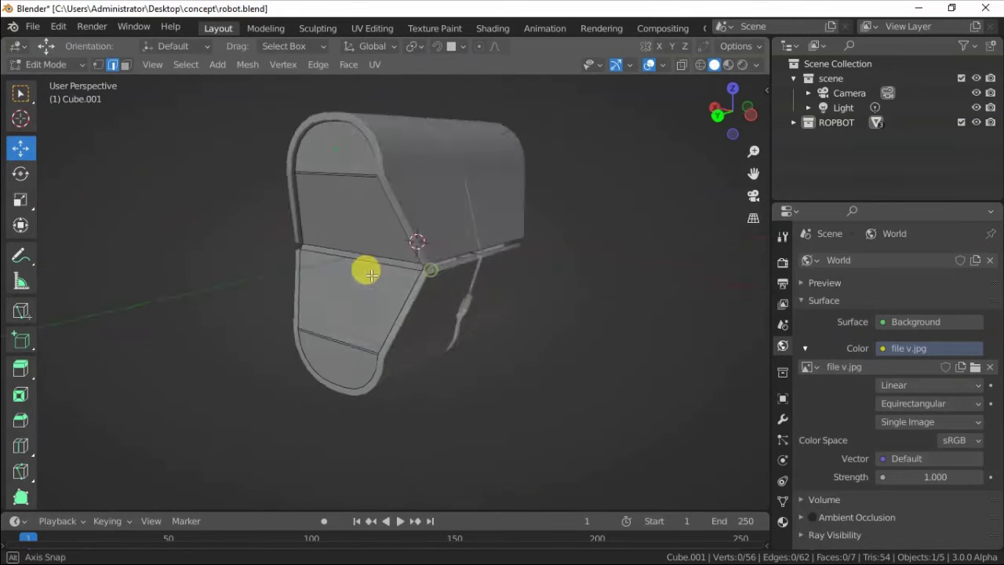
key(3)
key(a)
click(247, 64)
Step: Add a loop cut through the piece's middle faces
click(392, 105)
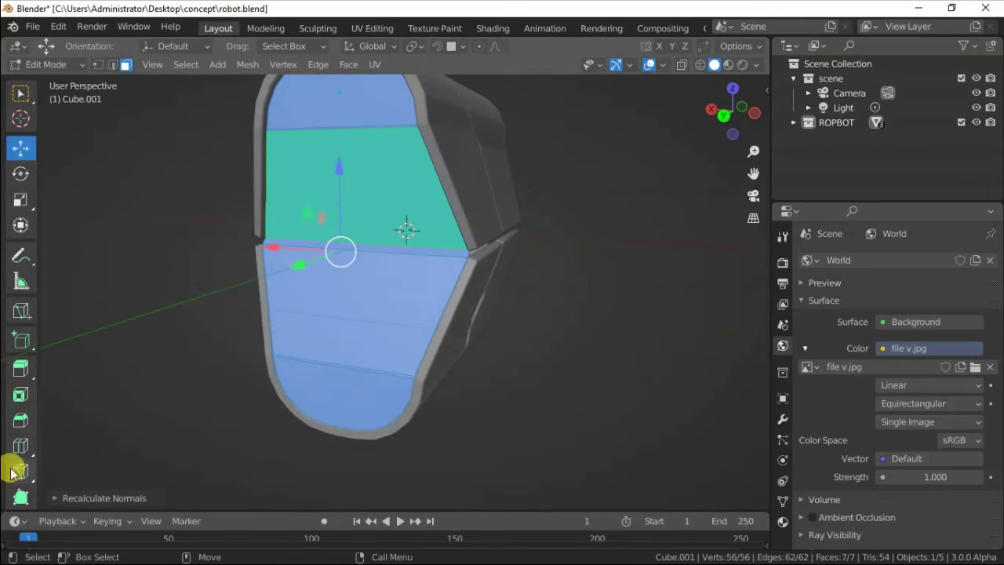
middle_drag(410, 248, 366, 238)
drag(375, 230, 435, 230)
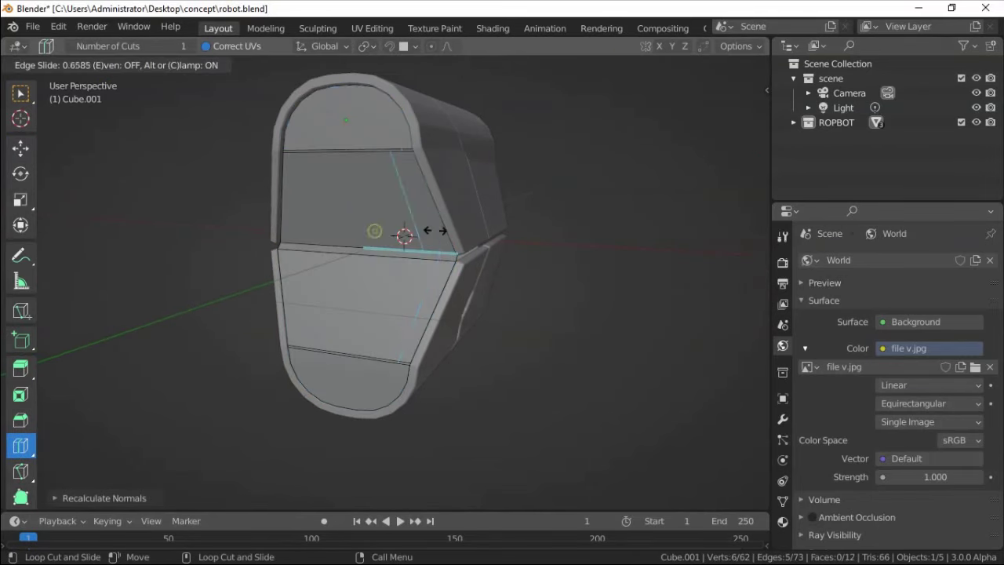
middle_drag(314, 176, 342, 165)
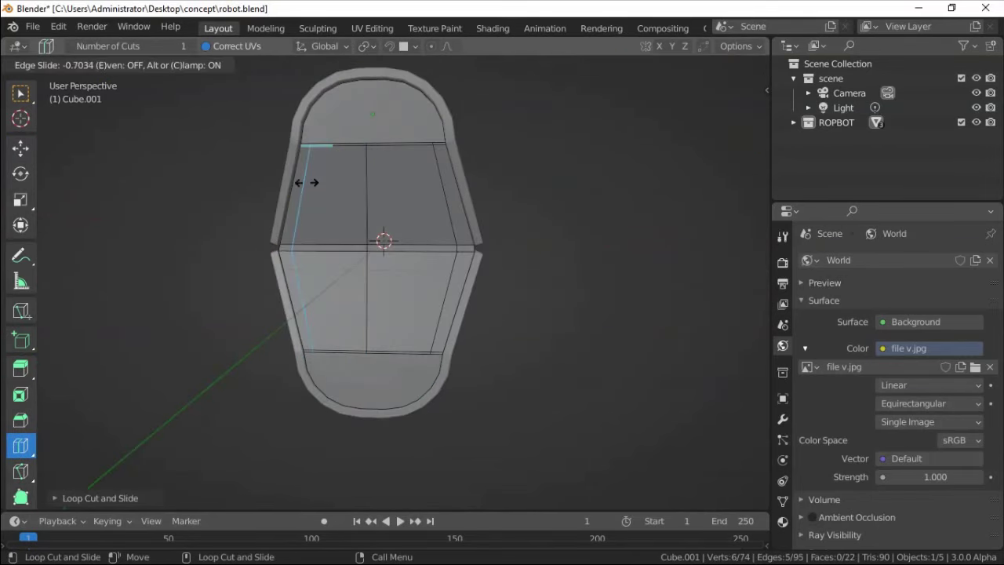
middle_drag(363, 259, 343, 295)
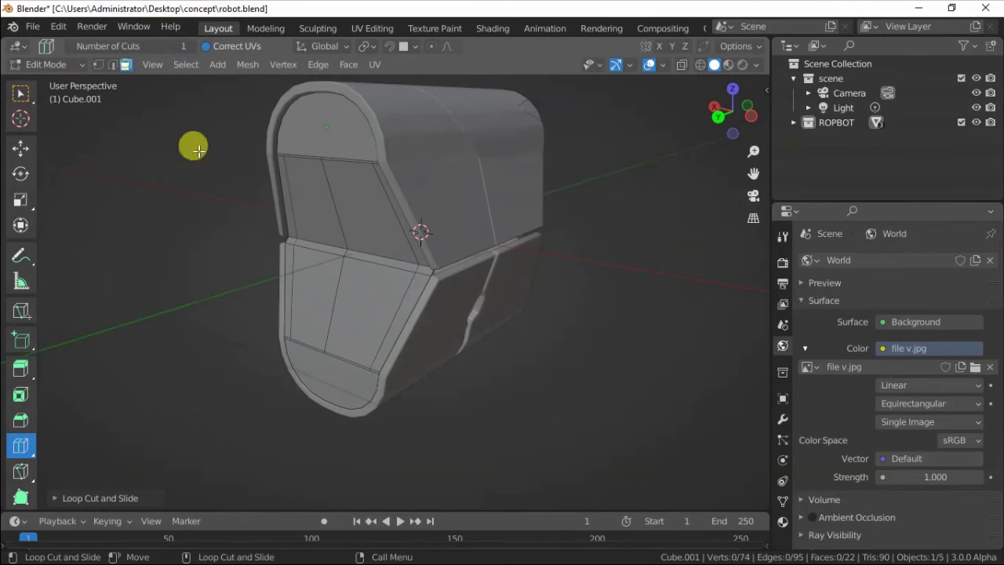
middle_drag(35, 152, 4, 412)
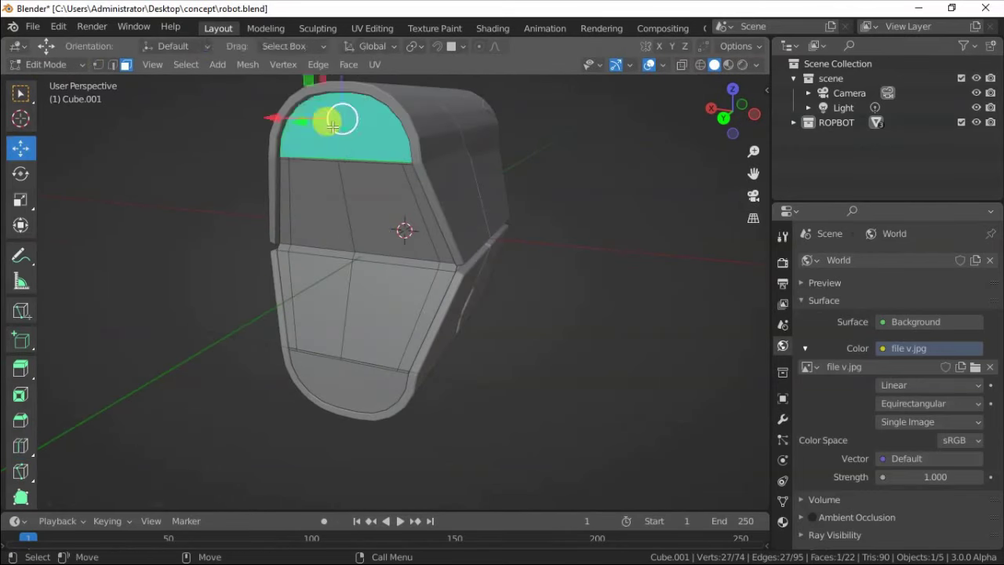
Step: Extrude the top face along its normals and inset the bottom end face
right_click(230, 224)
click(236, 224)
middle_drag(242, 218, 324, 385)
click(325, 385)
right_click(255, 312)
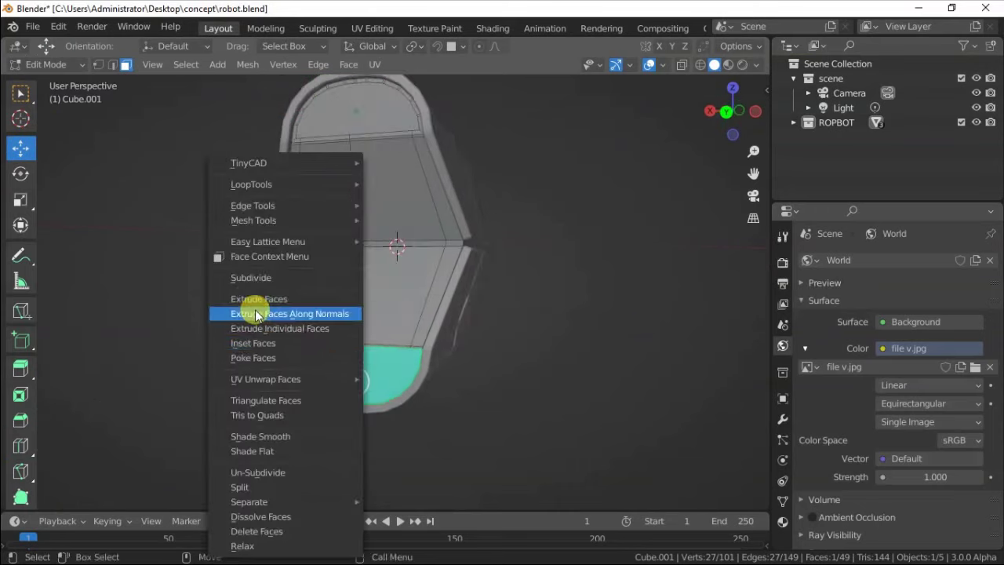
click(264, 346)
click(258, 343)
scroll(247, 247, down, 3)
Step: Assign the metal b material to Cube.001's second slot, previewing in rendered shading
key(Tab)
middle_drag(246, 246, 248, 305)
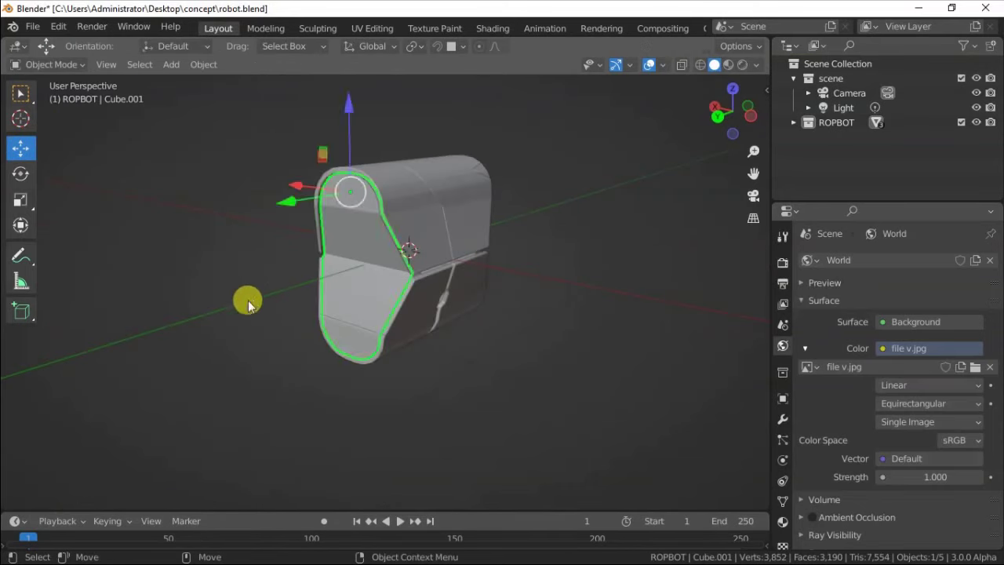
click(742, 65)
click(783, 520)
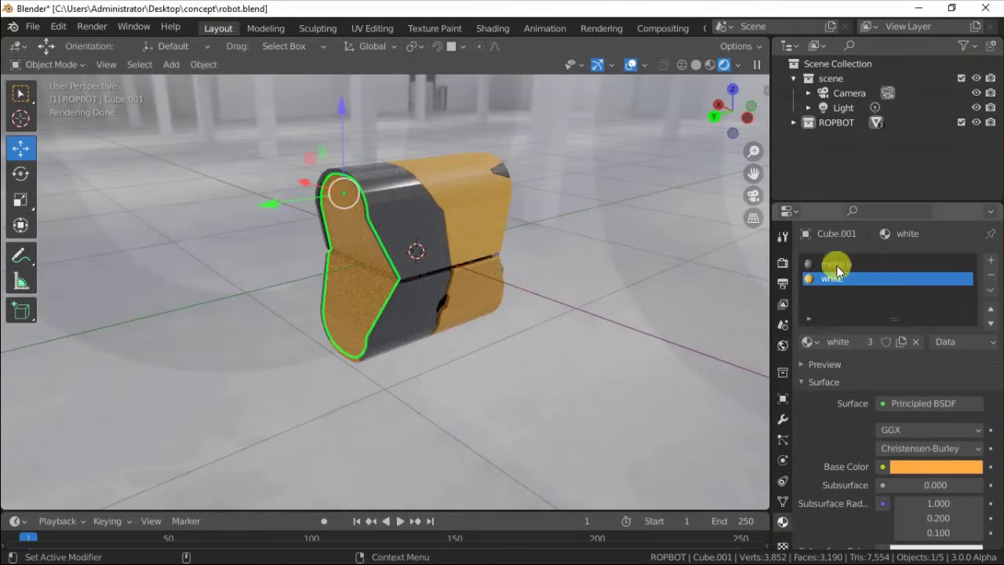
click(808, 341)
click(695, 376)
mouse_move(403, 291)
middle_down()
mouse_move(470, 245)
mouse_move(265, 270)
mouse_move(367, 306)
mouse_move(345, 303)
mouse_move(353, 269)
mouse_move(337, 282)
mouse_move(395, 283)
mouse_move(300, 296)
mouse_move(358, 246)
middle_up()
key(z)
mouse_move(468, 365)
middle_down()
mouse_move(374, 332)
mouse_move(360, 303)
middle_up()
click(171, 64)
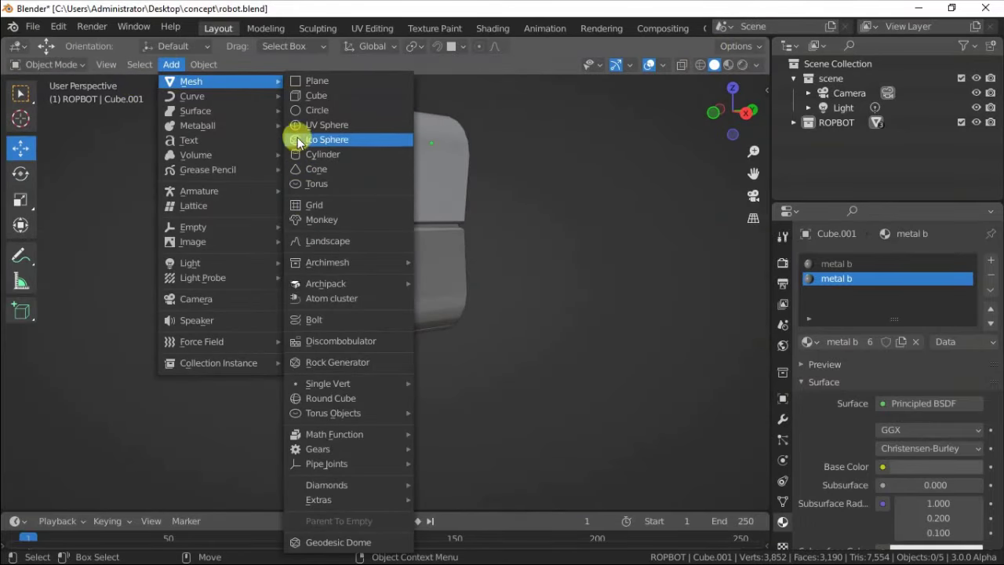
Step: Add a UV Sphere, scale it down and move it lower
click(313, 125)
scroll(337, 235, down, 5)
key(s)
click(289, 220)
scroll(289, 220, up, 5)
scroll(317, 167, up, 2)
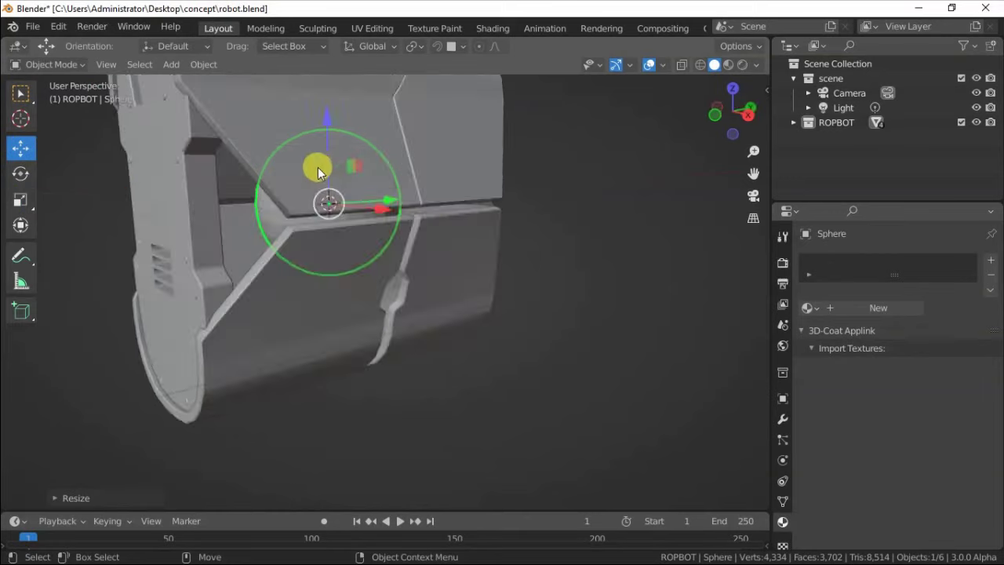
key(g)
click(432, 343)
Step: Position the sphere under the lower body and size it as a wheel
mouse_move(426, 329)
middle_down()
mouse_move(322, 240)
mouse_move(365, 150)
middle_up()
key(KP_1)
scroll(291, 280, up, 3)
key(g)
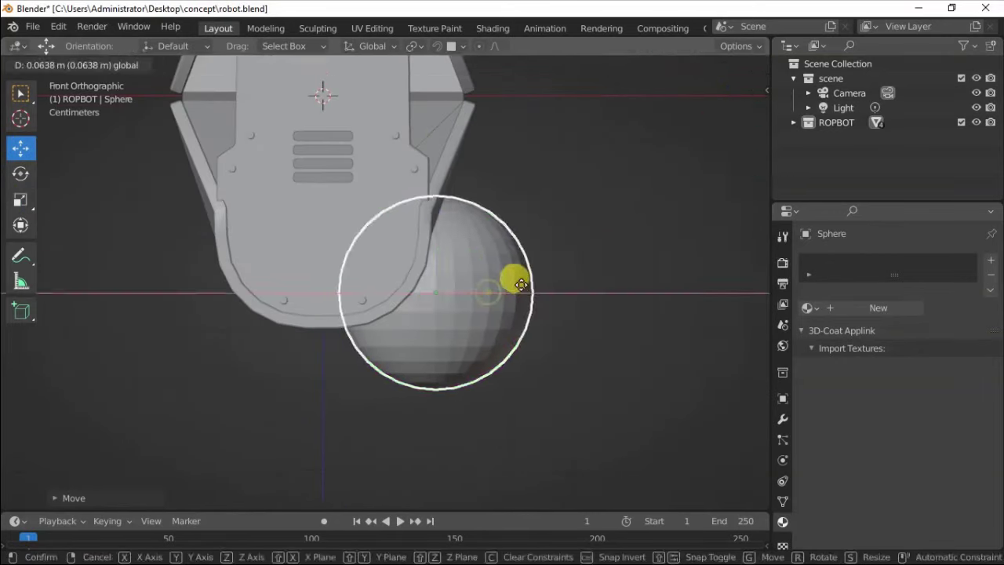
click(521, 284)
click(20, 199)
drag(354, 258, 345, 259)
click(17, 153)
key(KP_3)
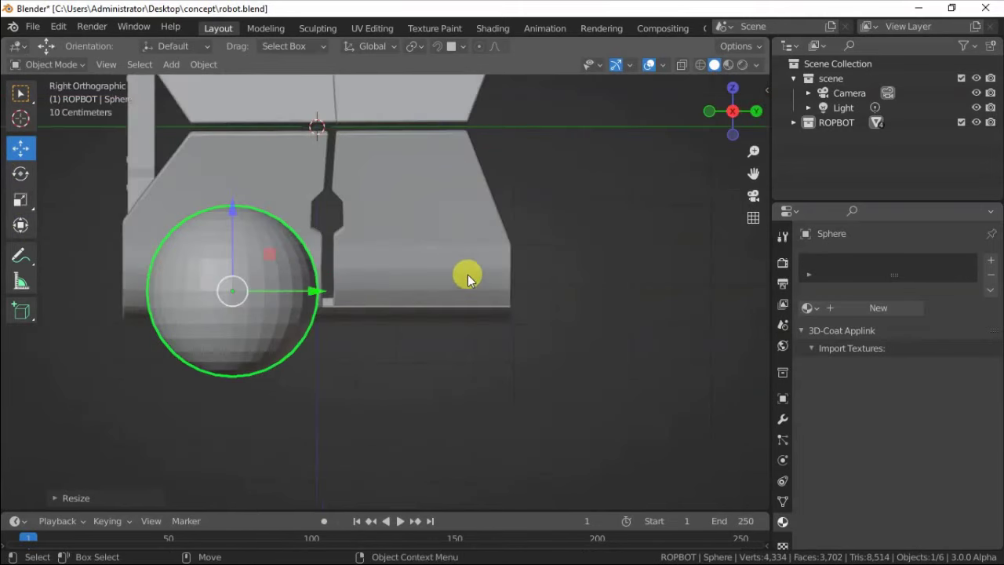
click(20, 199)
drag(139, 250, 150, 253)
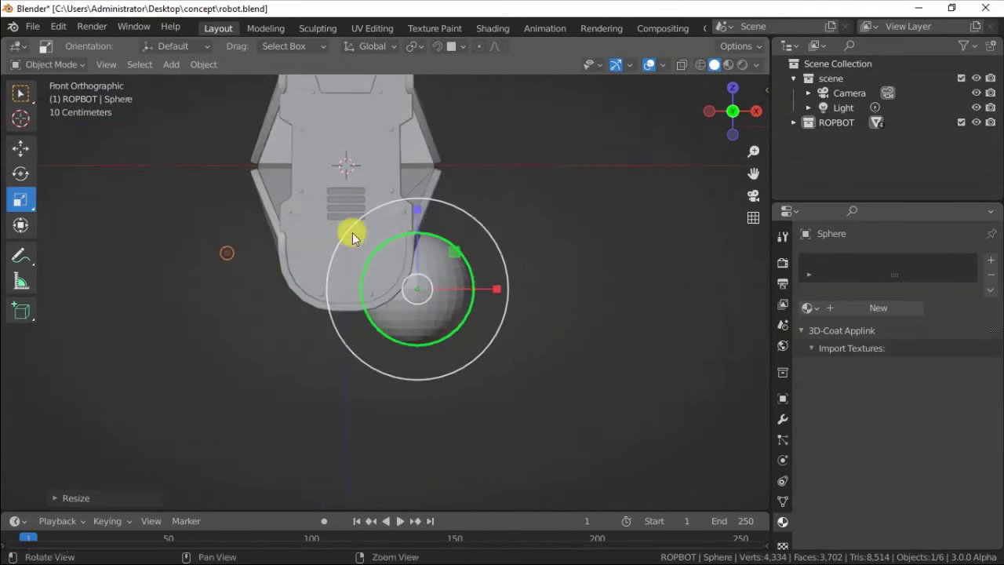
shift+middle_drag(352, 231, 185, 258)
Step: Duplicate the sphere wheel, join the copies and apply their transforms
key(ctrl+d)
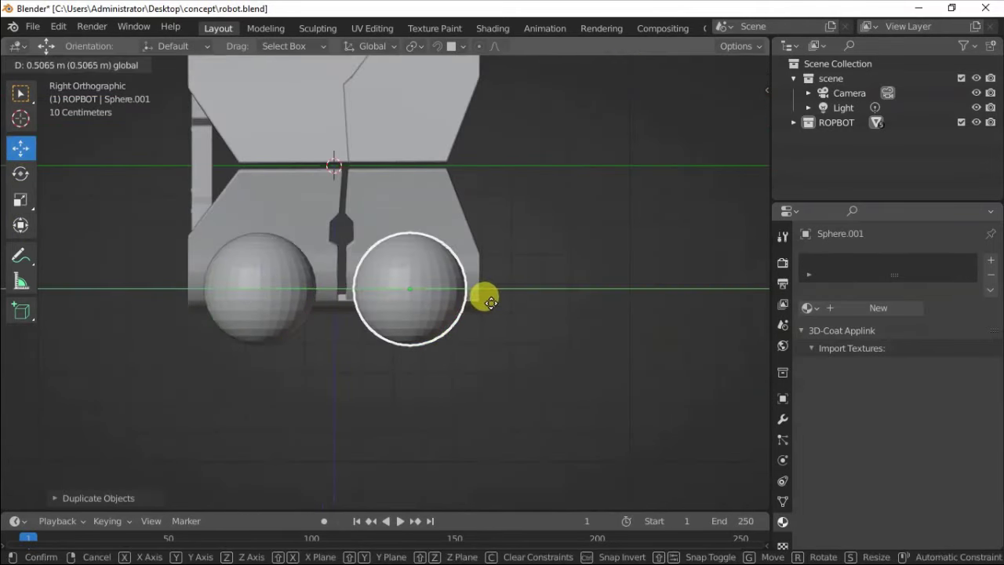
click(491, 302)
shift+click(235, 336)
key(ctrl+j)
key(KP_1)
key(ctrl+a)
click(389, 196)
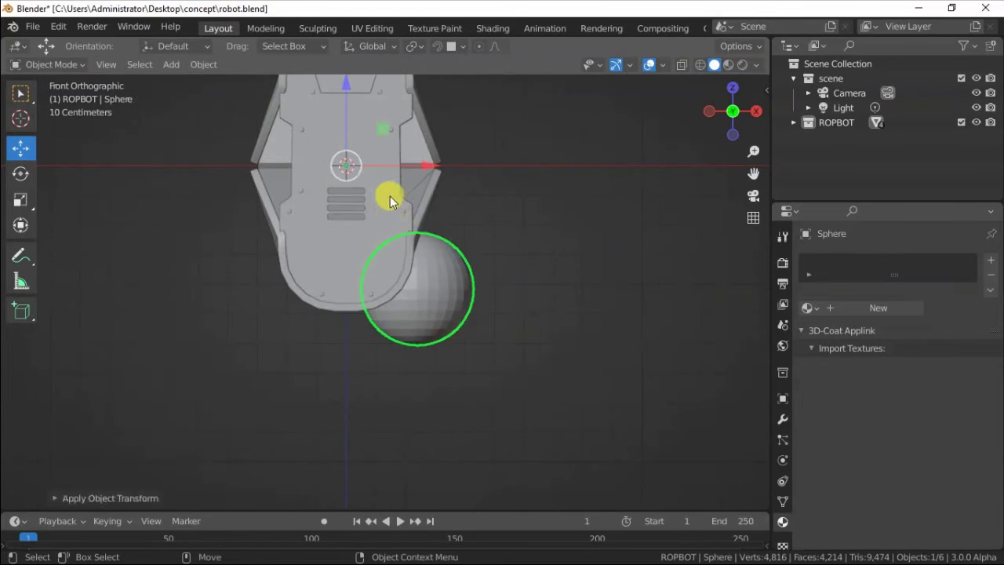
Step: Mirror the sphere to the opposite side and join both wheels into one object
click(203, 64)
click(358, 130)
shift+click(424, 290)
right_click(336, 330)
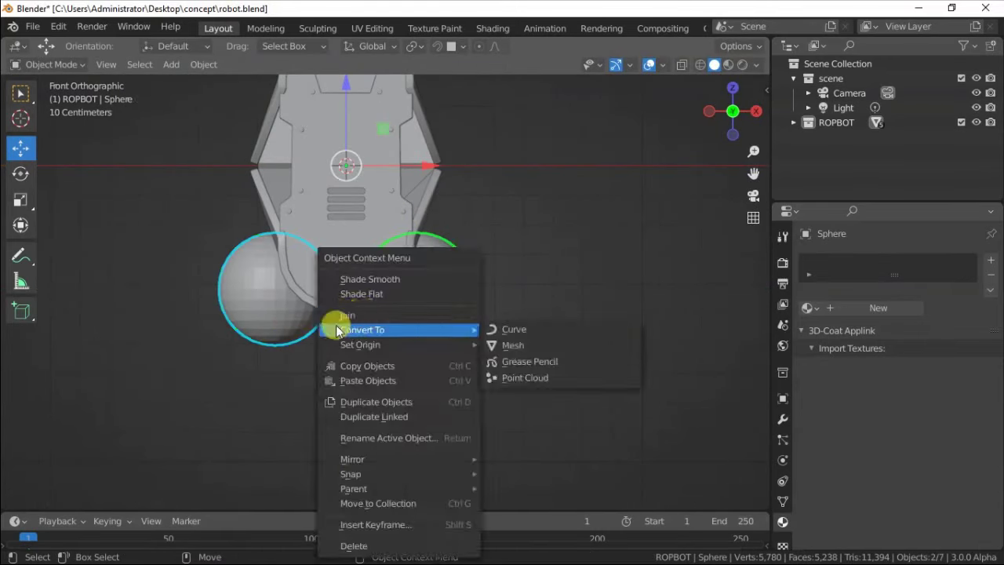
key(ctrl+j)
middle_drag(337, 330, 297, 258)
Step: Save robot.blend, then apply a Boolean modifier cutting the torso with the Sphere
key(ctrl+s)
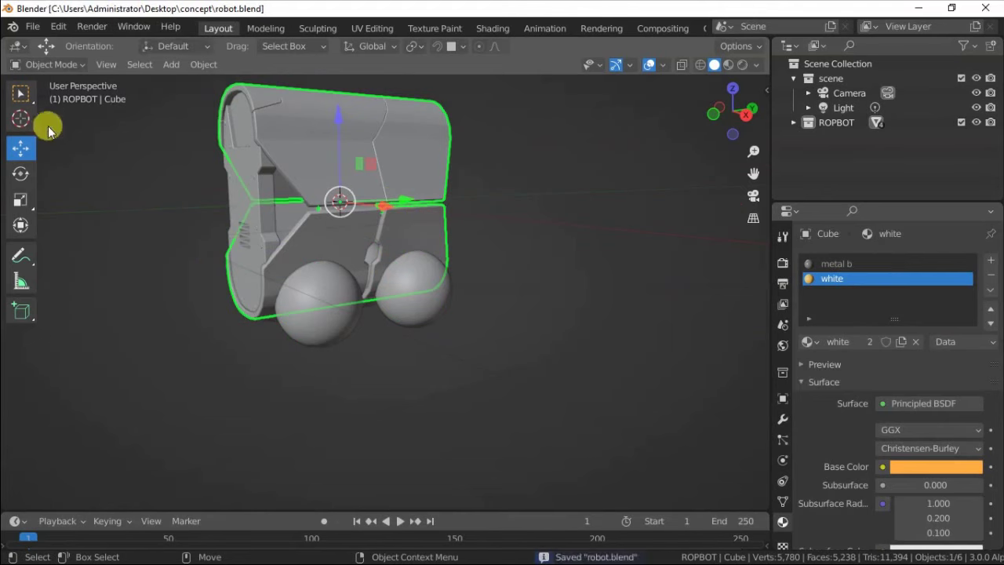
click(782, 419)
click(829, 259)
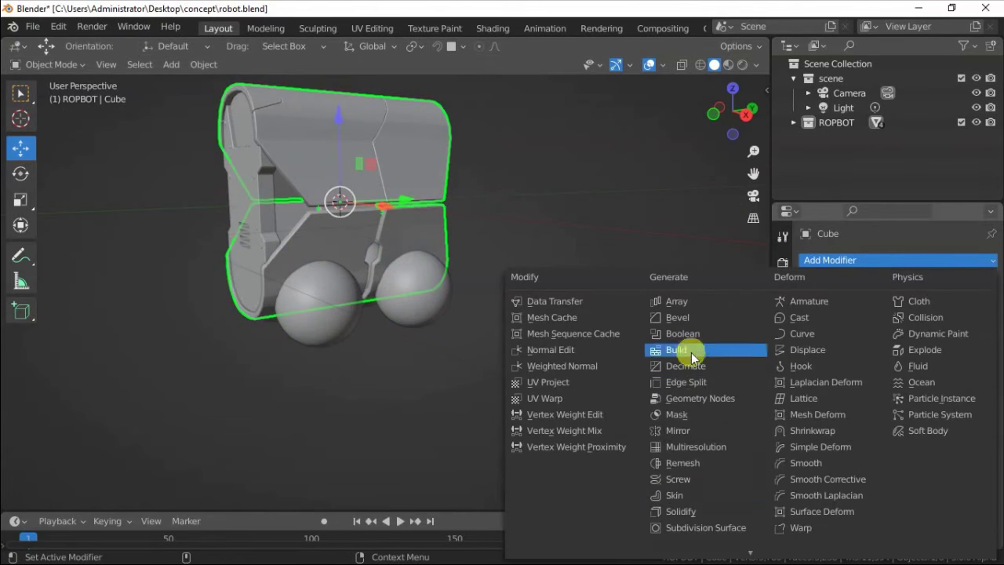
click(681, 334)
click(427, 311)
click(956, 317)
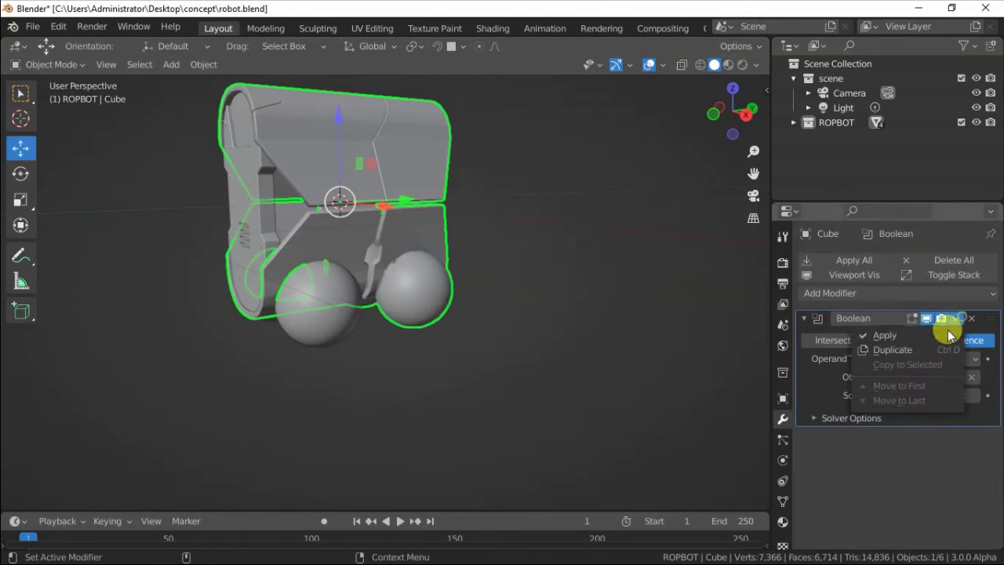
click(957, 332)
Step: Undo the sphere move and Boolean cutout on the torso
drag(341, 159, 320, 236)
mouse_move(320, 236)
middle_down()
mouse_move(285, 222)
mouse_move(300, 200)
middle_up()
scroll(442, 218, up, 3)
click(442, 218)
key(ctrl+z)
key(ctrl+z)
key(ctrl+z)
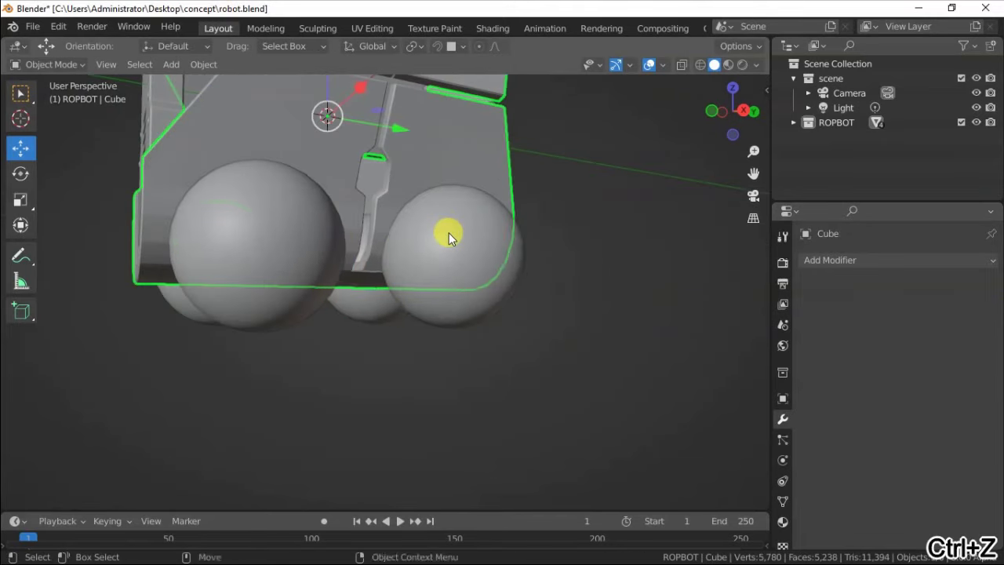
Step: Select the torso's linked lower body faces and split them off as Cube.002
middle_drag(449, 232, 568, 335)
click(480, 254)
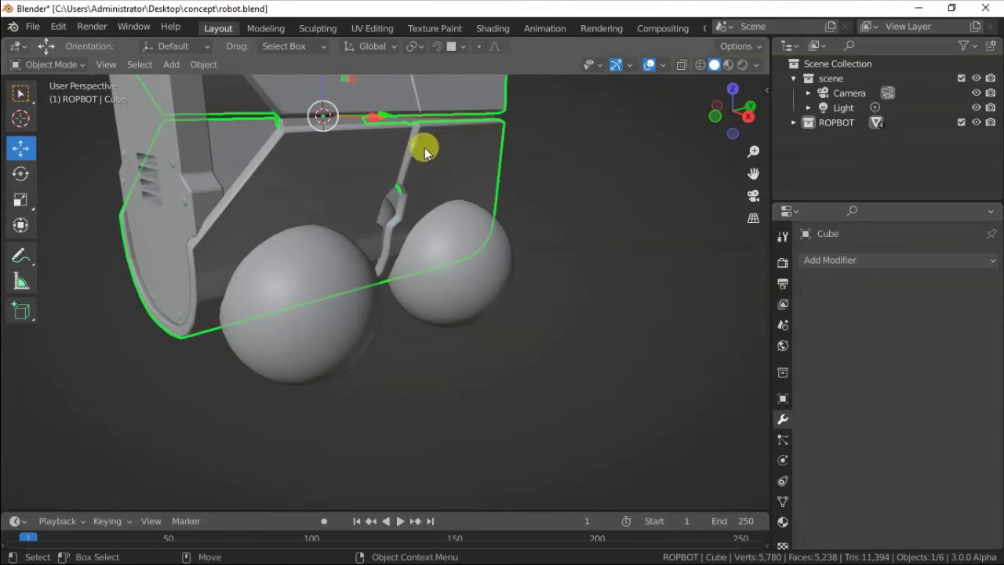
key(Tab)
key(ctrl+l)
mouse_move(455, 186)
middle_down()
mouse_move(398, 168)
mouse_move(374, 231)
mouse_move(414, 330)
mouse_move(501, 352)
middle_up()
key(Tab)
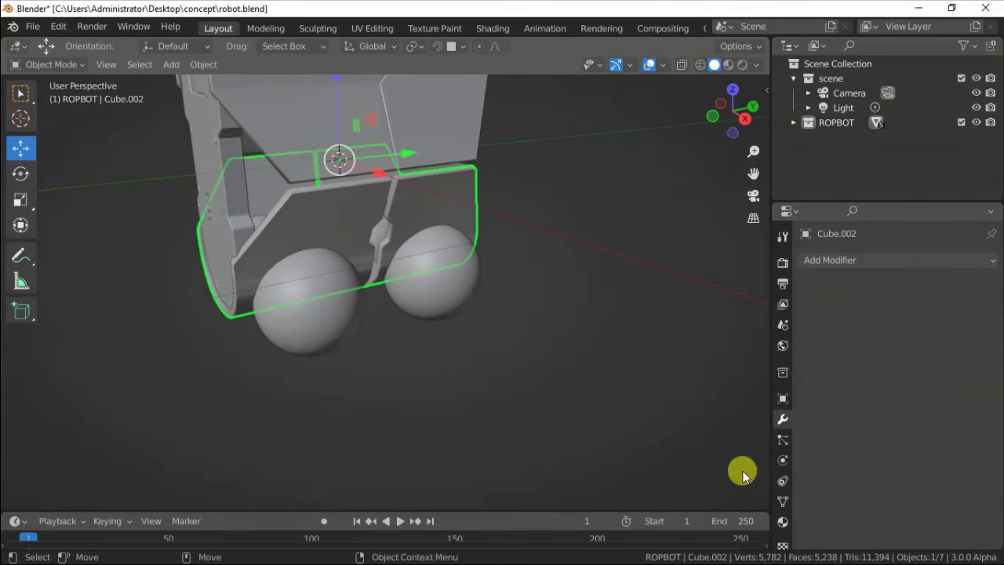
Step: Add a Boolean modifier to the lower body with Sphere as cutter, Exact solver and Self intersection
click(830, 260)
click(657, 332)
click(972, 378)
click(463, 275)
click(901, 396)
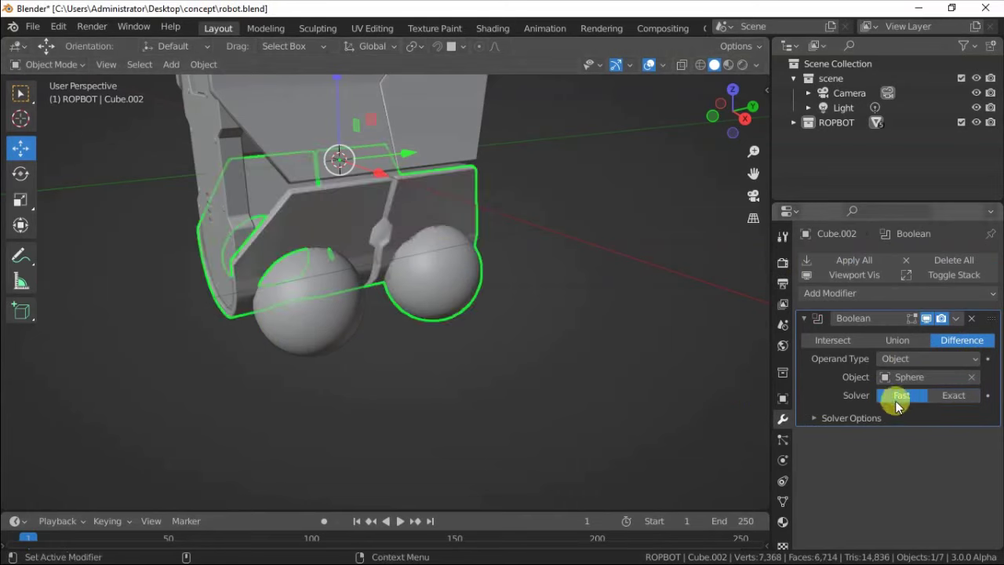
click(949, 396)
click(886, 442)
Step: Apply the Boolean as a Difference cut with the Exact solver and Hole Tolerant enabled
middle_drag(482, 225, 588, 282)
click(358, 139)
drag(358, 138, 340, 191)
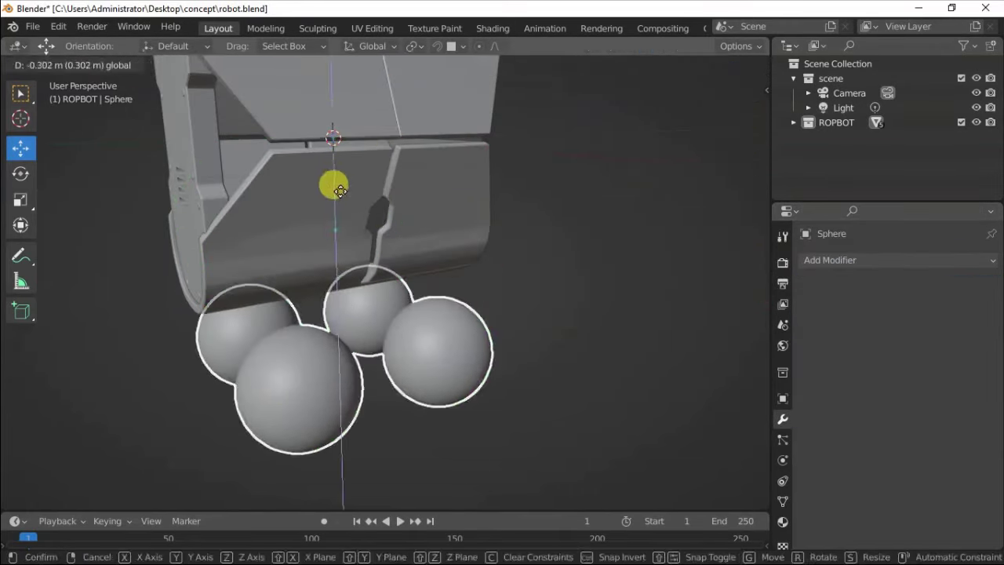
key(ctrl+z)
key(ctrl+z)
key(ctrl+z)
key(ctrl+z)
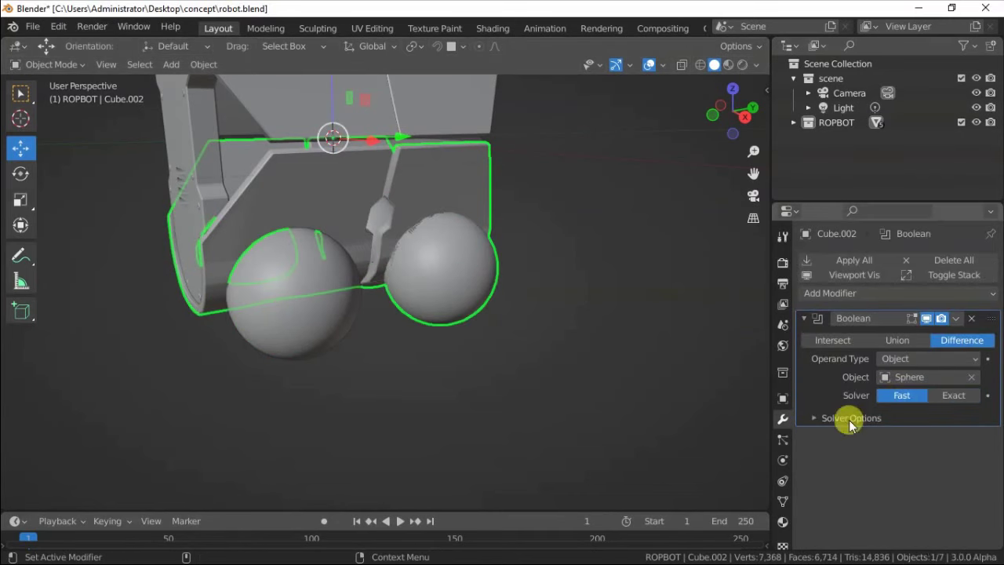
click(909, 346)
click(965, 344)
click(935, 399)
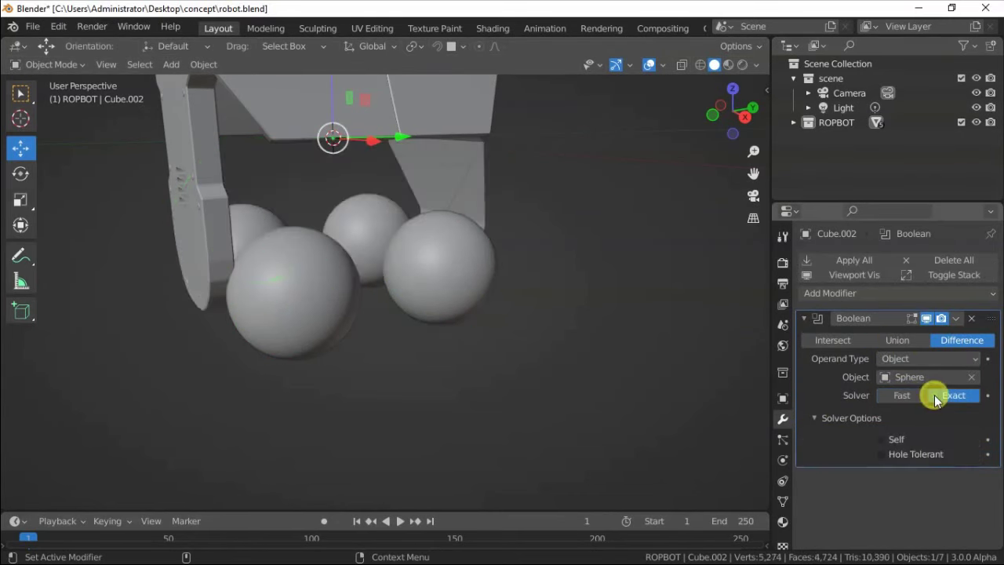
click(884, 445)
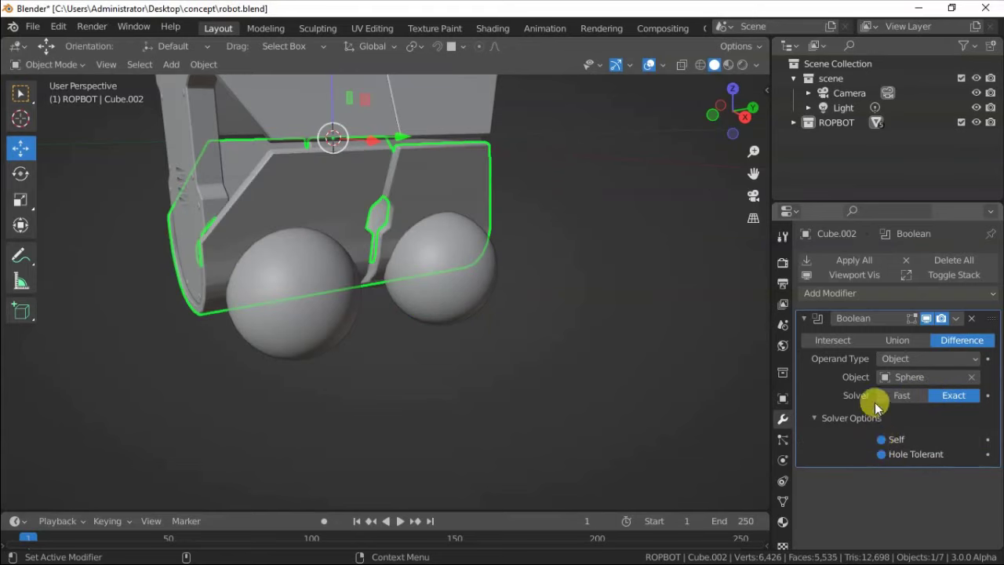
click(907, 329)
Step: Delete the cutting sphere and enter Edit Mode on the torso panel
click(291, 329)
key(Delete)
click(401, 291)
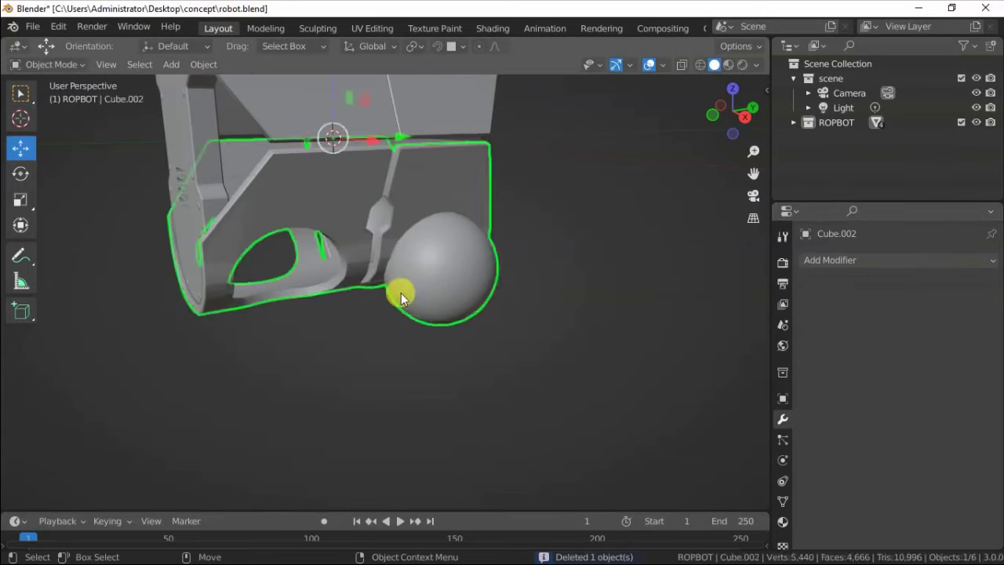
key(Tab)
key(ctrl+l)
click(541, 240)
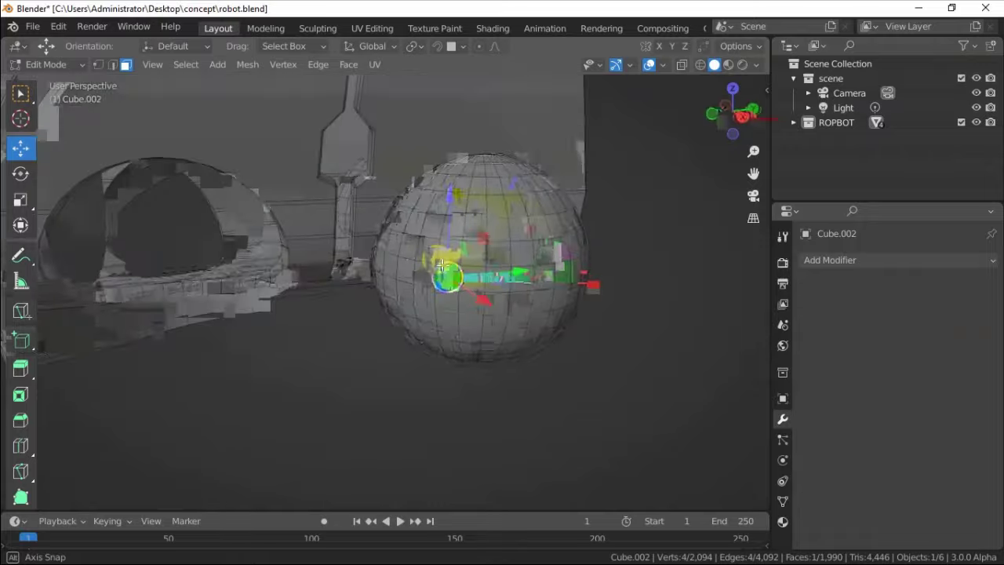
Step: In edge select, pick the intersection edge loops where the sphere meets the panel
middle_drag(460, 183, 455, 244)
key(2)
middle_drag(235, 107, 460, 235)
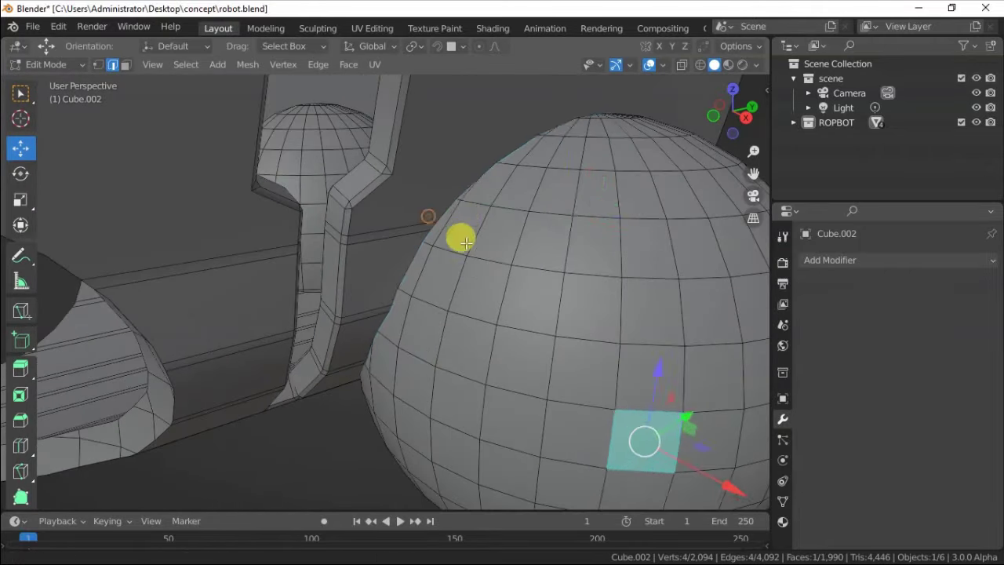
alt+click(320, 137)
middle_drag(320, 137, 415, 157)
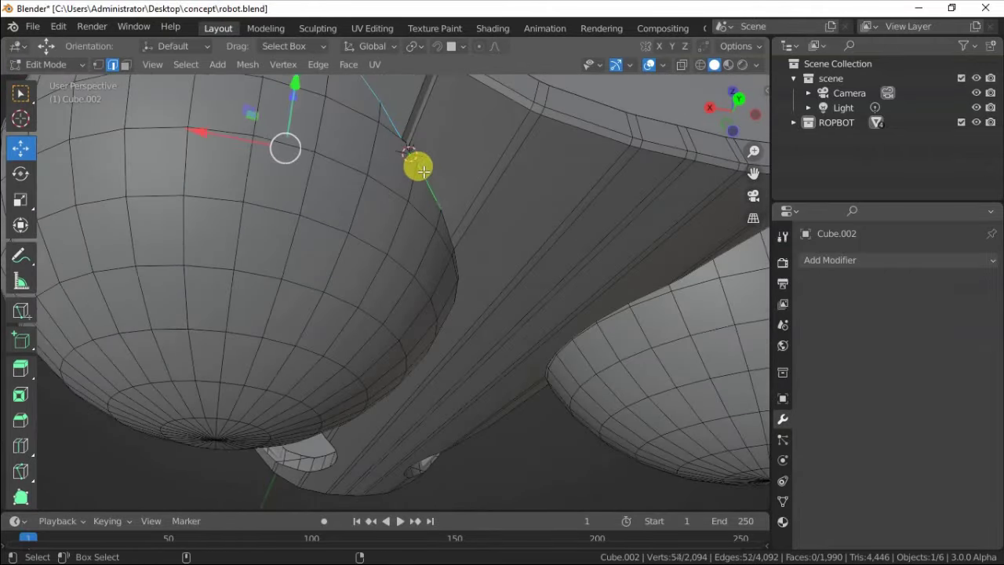
scroll(397, 174, up, 3)
alt+shift+click(366, 162)
mouse_move(289, 183)
middle_down()
mouse_move(554, 243)
mouse_move(336, 254)
middle_up()
scroll(336, 253, up, 3)
shift+click(390, 204)
scroll(390, 204, down, 5)
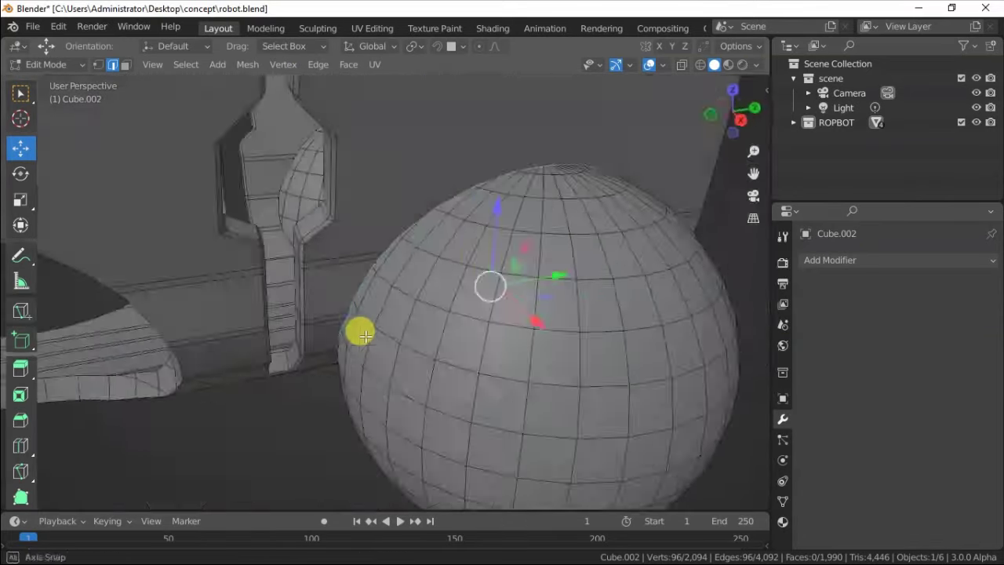
middle_drag(358, 332, 235, 478)
Step: Apply an operation from the Ctrl+E Edge menu to the selected loops
key(ctrl+e)
click(235, 478)
mouse_move(266, 285)
middle_down()
mouse_move(293, 276)
mouse_move(306, 341)
middle_up()
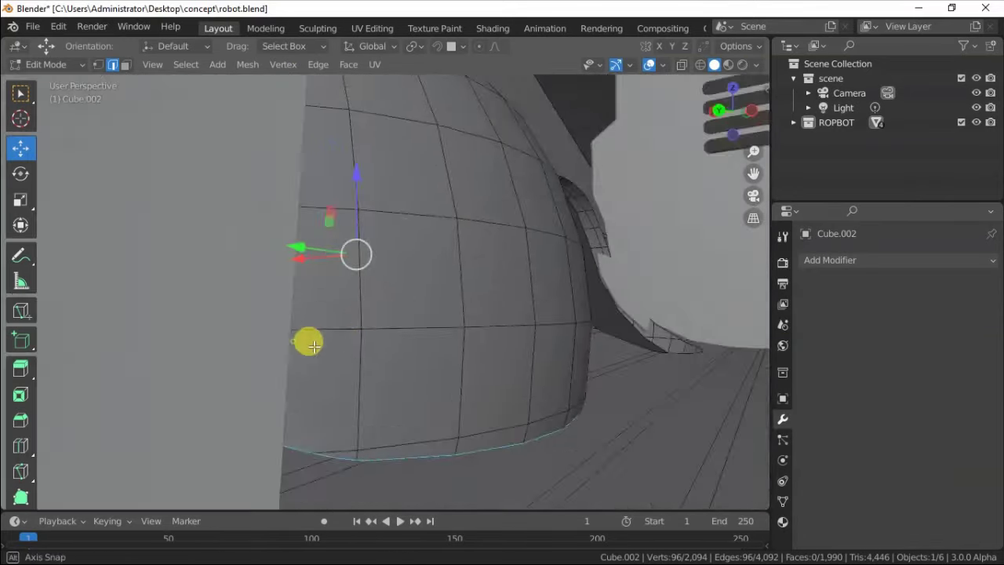
scroll(306, 341, down, 3)
key(ctrl+e)
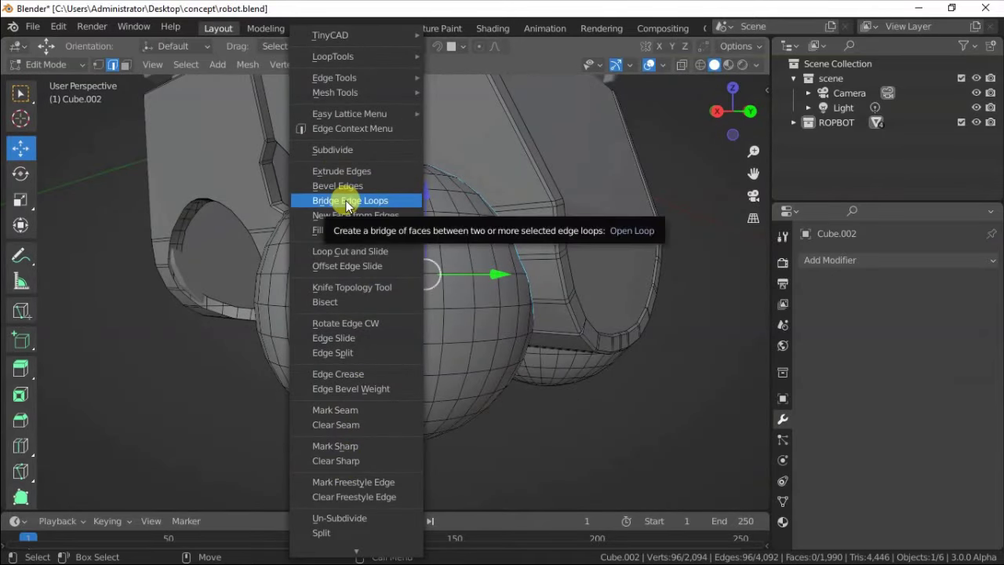
Step: Run Edge Split, then undo back to the unapplied Boolean cut
click(333, 352)
middle_drag(333, 352, 362, 333)
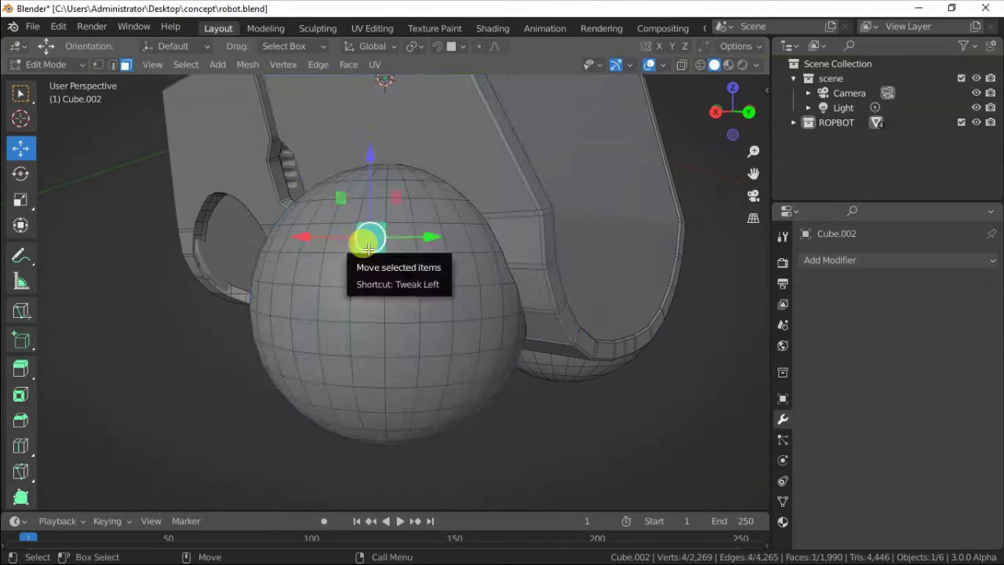
key(ctrl+z)
key(ctrl+z)
scroll(368, 248, down, 3)
mouse_move(370, 251)
middle_down()
mouse_move(321, 173)
mouse_move(300, 223)
middle_up()
key(ctrl+z)
mouse_move(526, 217)
middle_down()
mouse_move(430, 168)
mouse_move(280, 195)
middle_up()
Step: Reconfigure the Boolean with Sphere as cutter, Exact solver and Self enabled
click(880, 440)
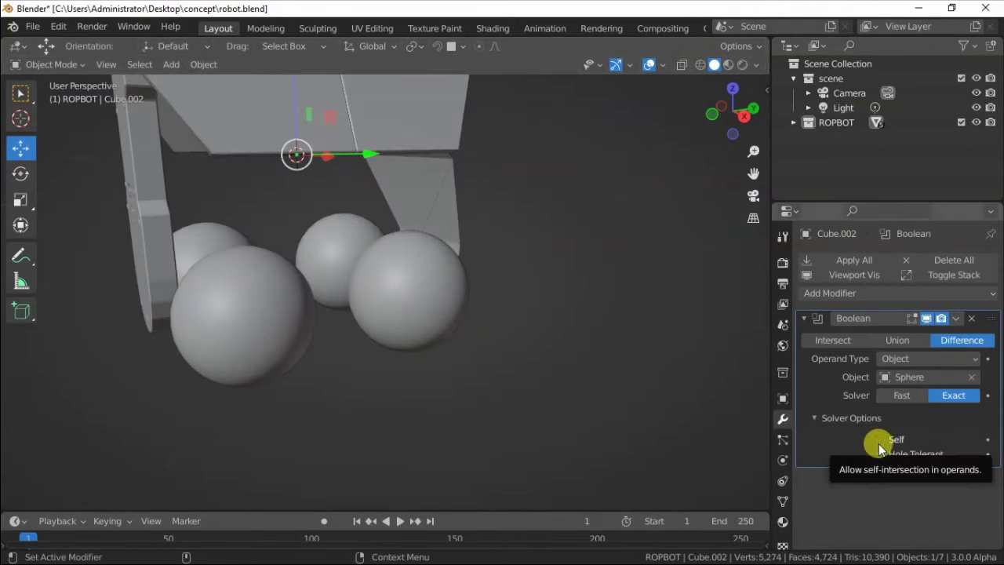
click(880, 454)
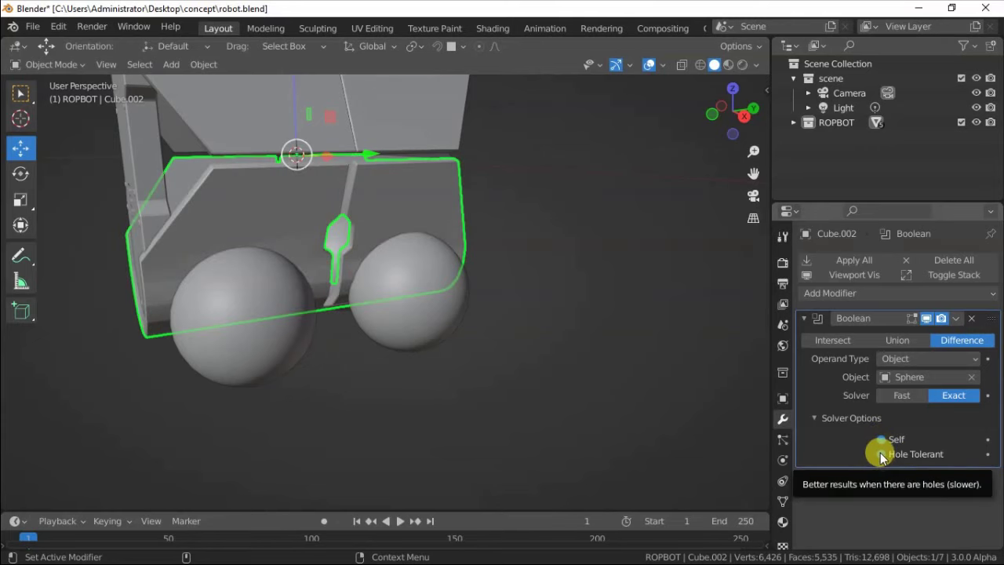
middle_drag(495, 373, 996, 390)
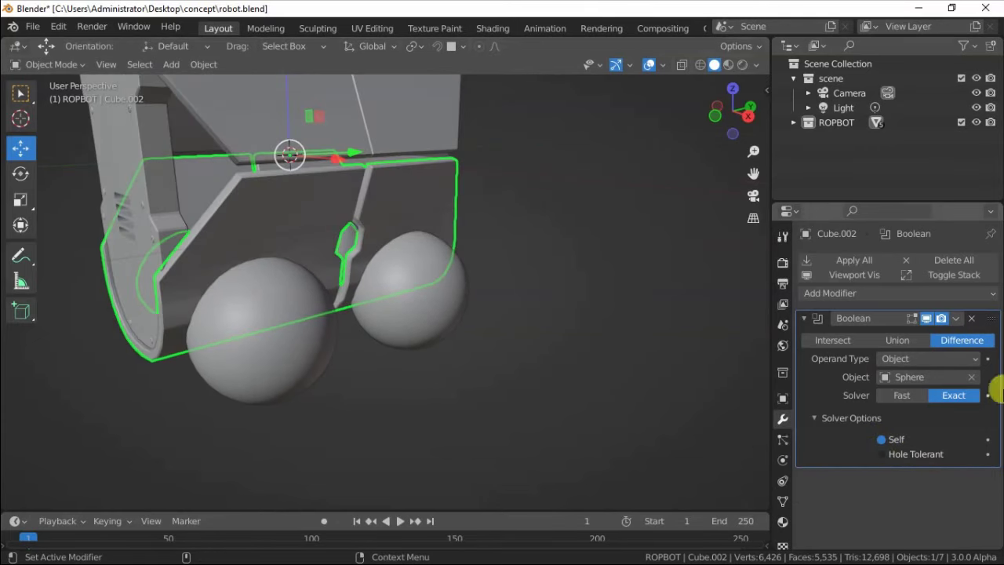
click(917, 377)
click(830, 399)
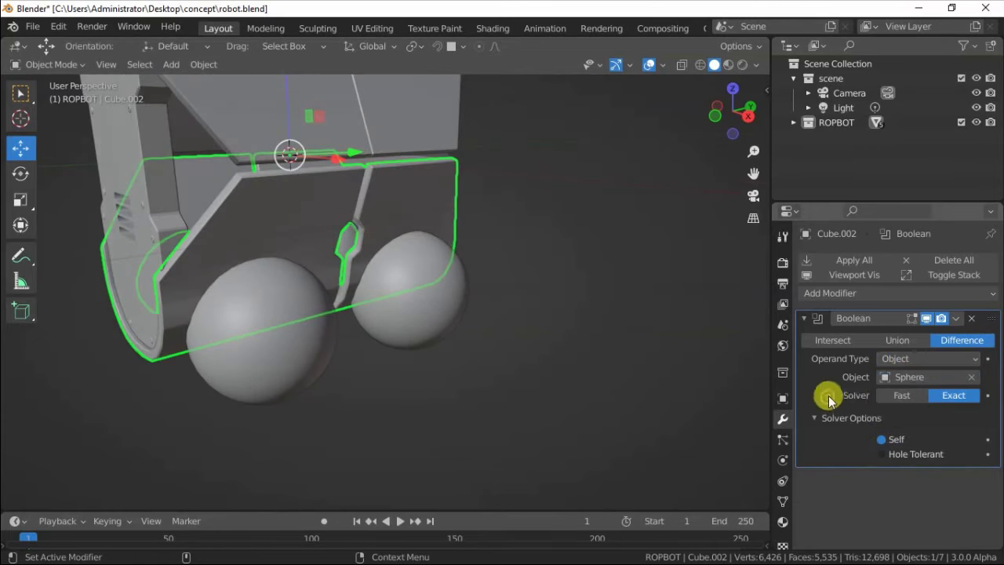
click(892, 377)
click(886, 358)
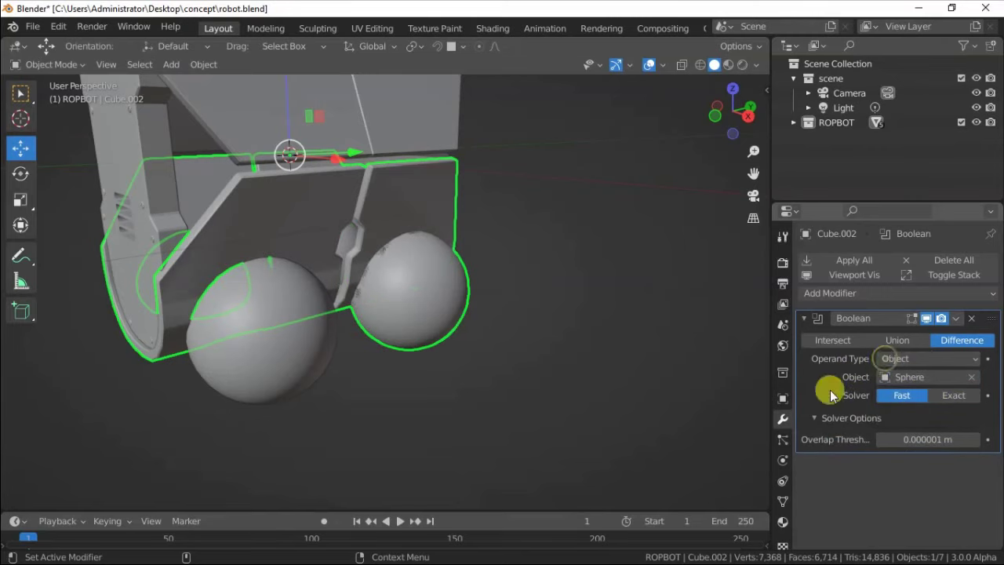
click(925, 440)
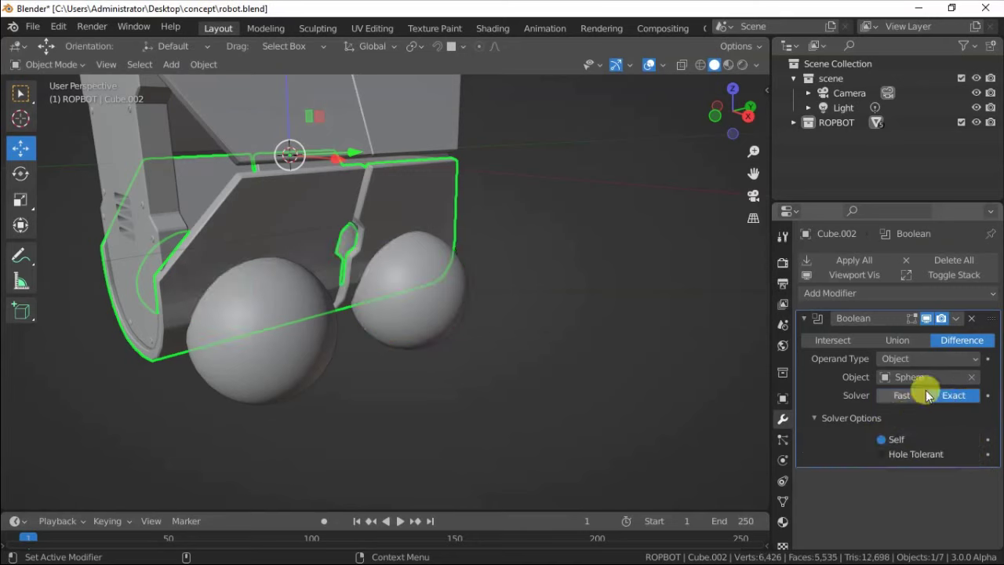
click(437, 321)
key(shift+d)
Step: Move the spheres away from the panel and Edge Split the cut edges
click(381, 219)
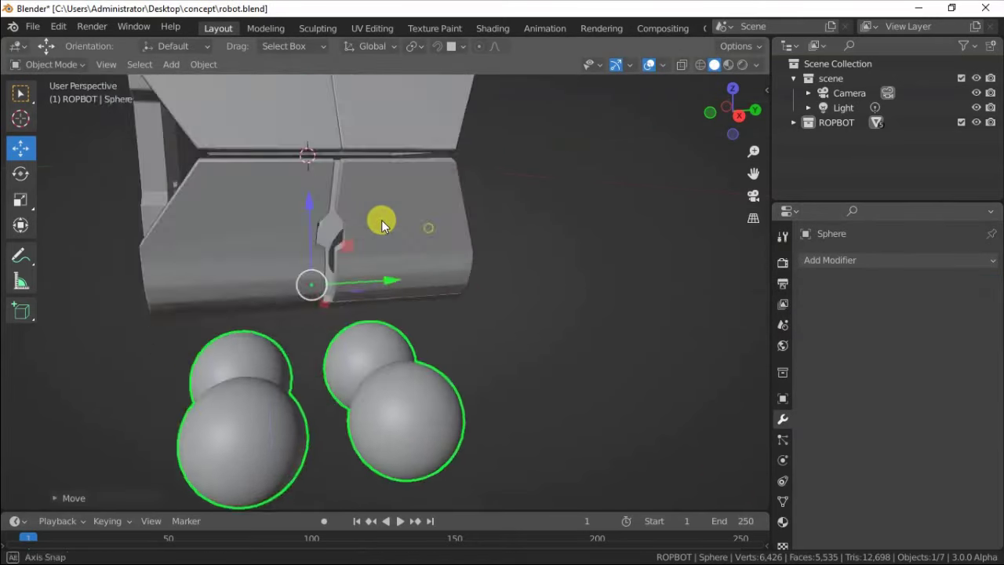
key(Tab)
middle_drag(389, 229, 373, 178)
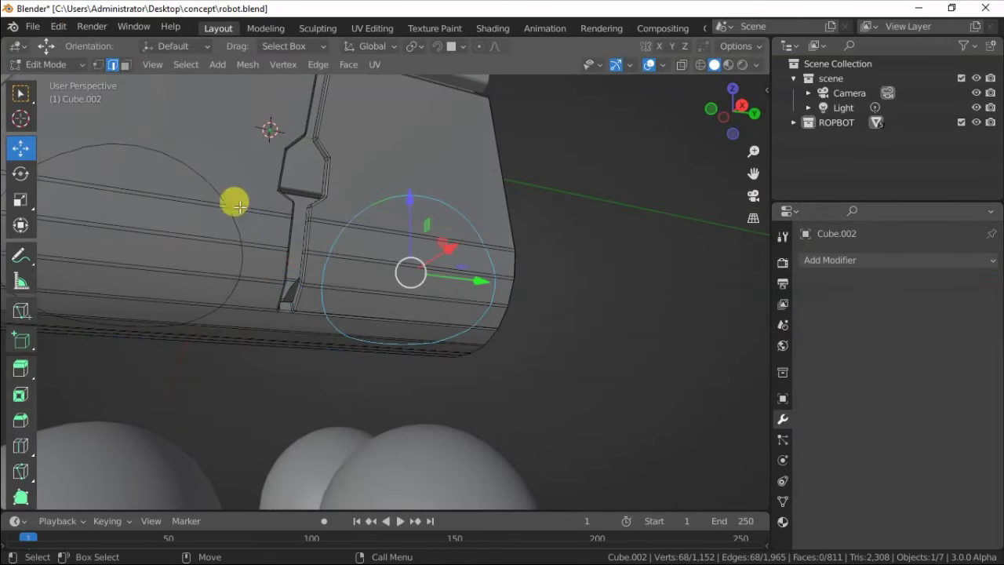
mouse_move(261, 223)
middle_down()
mouse_move(454, 227)
mouse_move(435, 201)
mouse_move(421, 203)
middle_up()
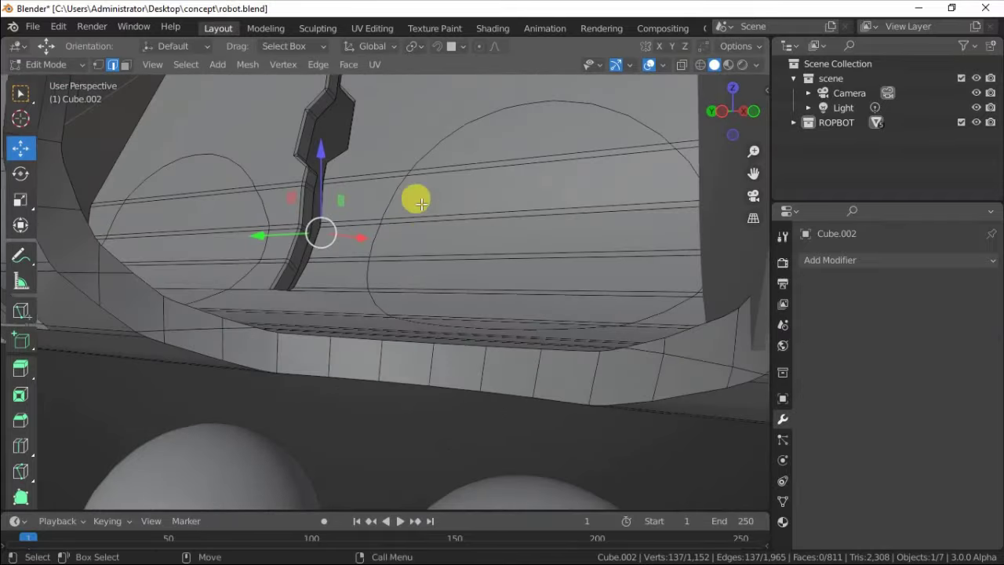
key(ctrl+e)
click(168, 355)
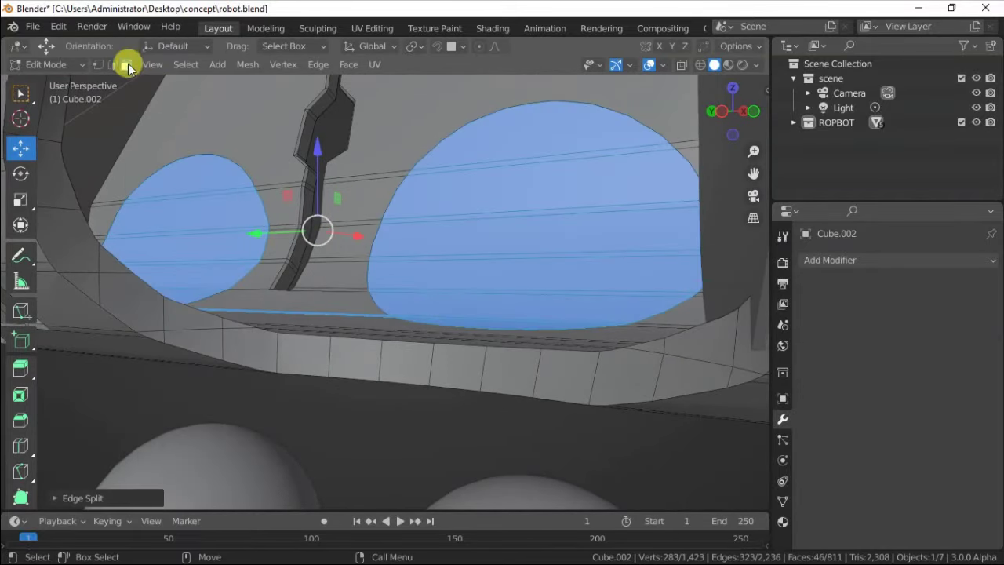
Step: Select both dome surfaces and delete their faces to open the wheel holes
click(125, 64)
key(ctrl+l)
shift+click(470, 224)
key(ctrl+l)
middle_drag(471, 224, 254, 228)
key(x)
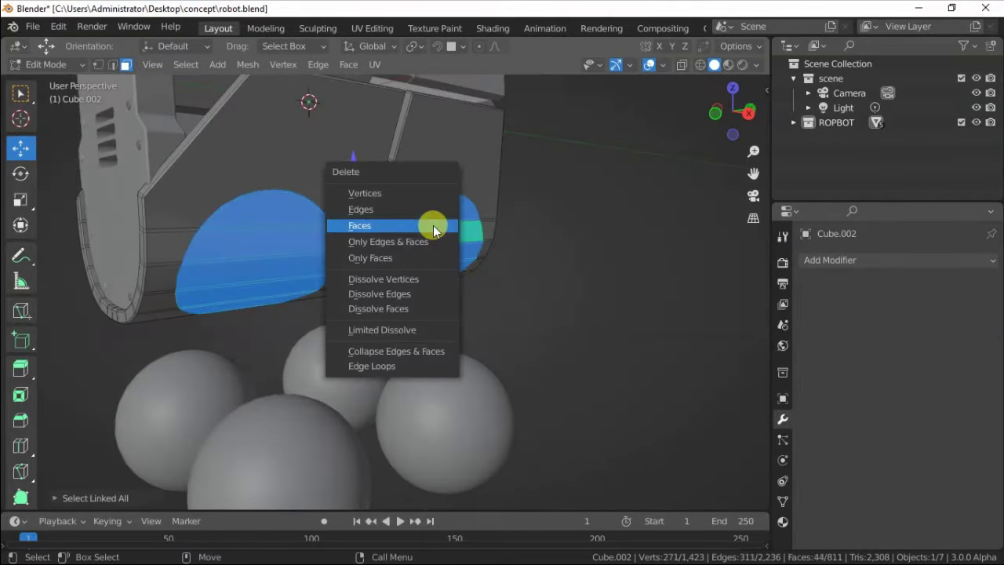
click(431, 224)
mouse_move(329, 266)
middle_down()
mouse_move(201, 121)
mouse_move(307, 203)
middle_up()
Step: Bridge the left hole's edge loops into a rim
key(2)
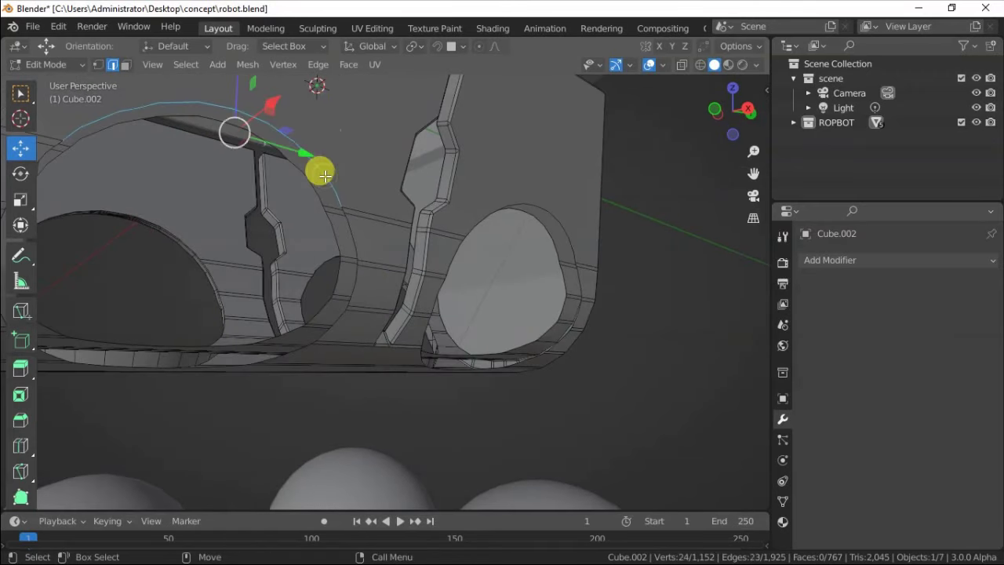
middle_drag(337, 268, 294, 160)
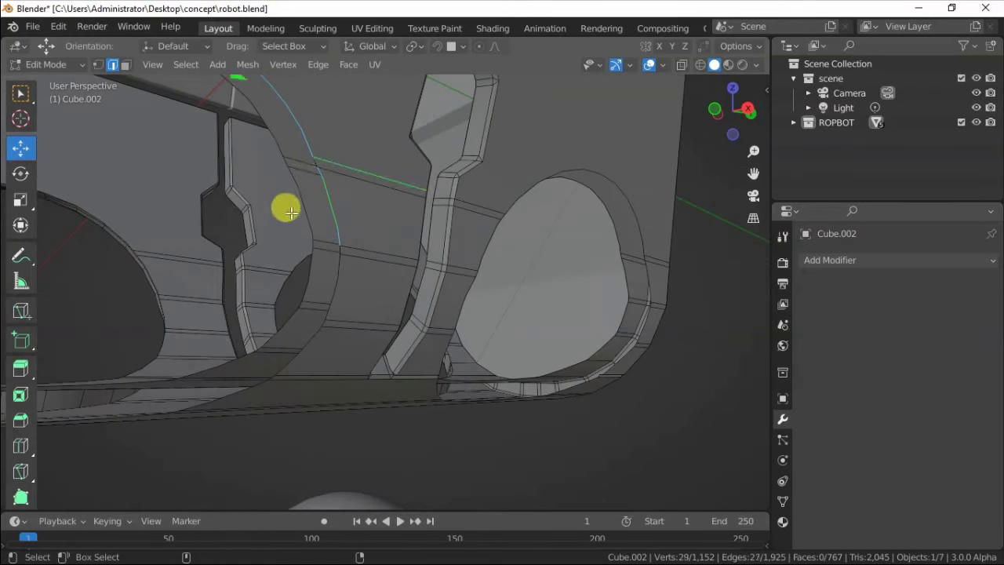
mouse_move(302, 198)
middle_down()
mouse_move(343, 242)
mouse_move(321, 305)
mouse_move(385, 287)
mouse_move(370, 304)
middle_up()
alt+click(321, 305)
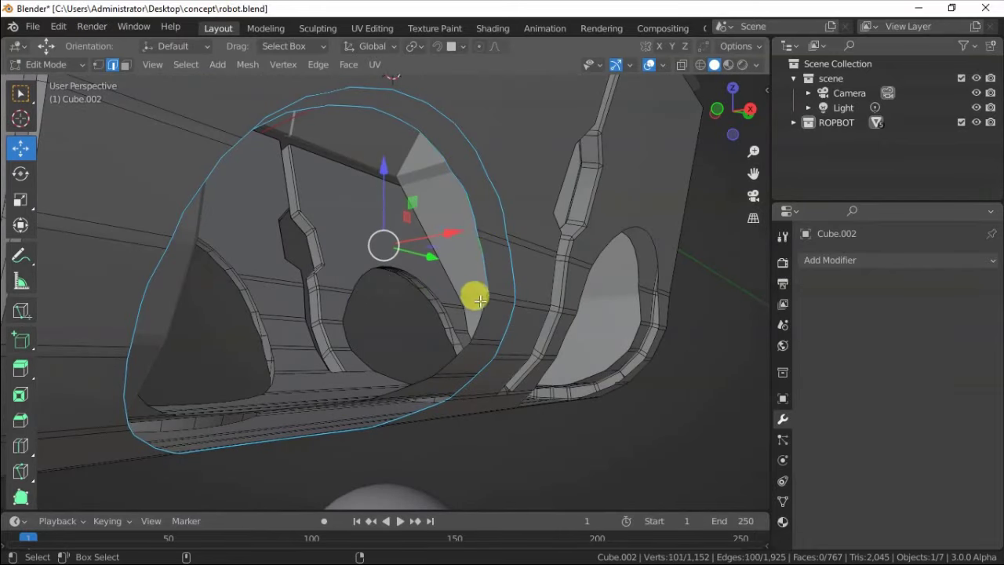
right_click(321, 165)
click(321, 166)
mouse_move(354, 231)
middle_down()
mouse_move(336, 253)
mouse_move(335, 175)
mouse_move(426, 246)
mouse_move(299, 224)
middle_up()
key(Tab)
Step: Bridge the second hole's edge loops into a rim, then select the cutting spheres
scroll(459, 258, up, 5)
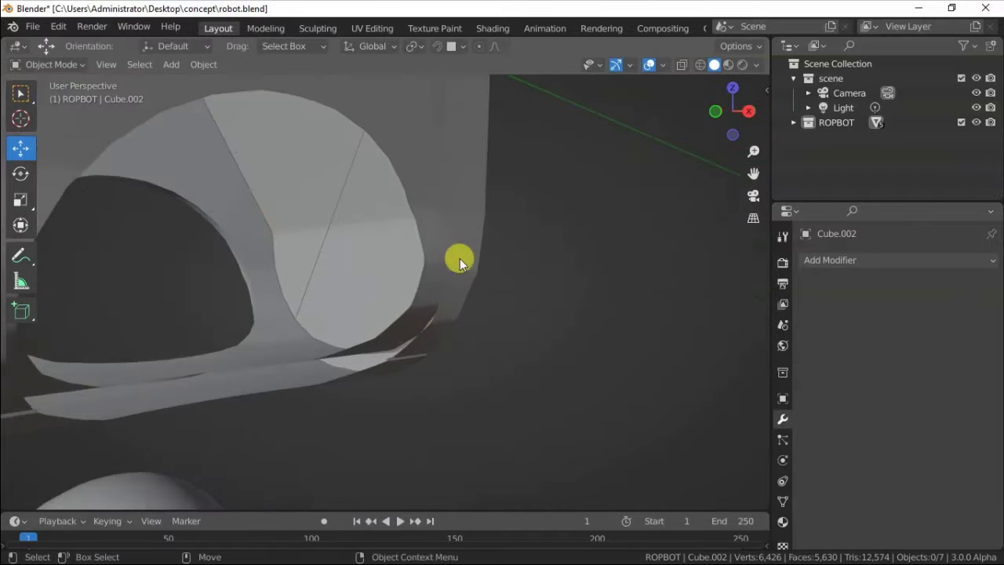
key(Tab)
right_click(381, 321)
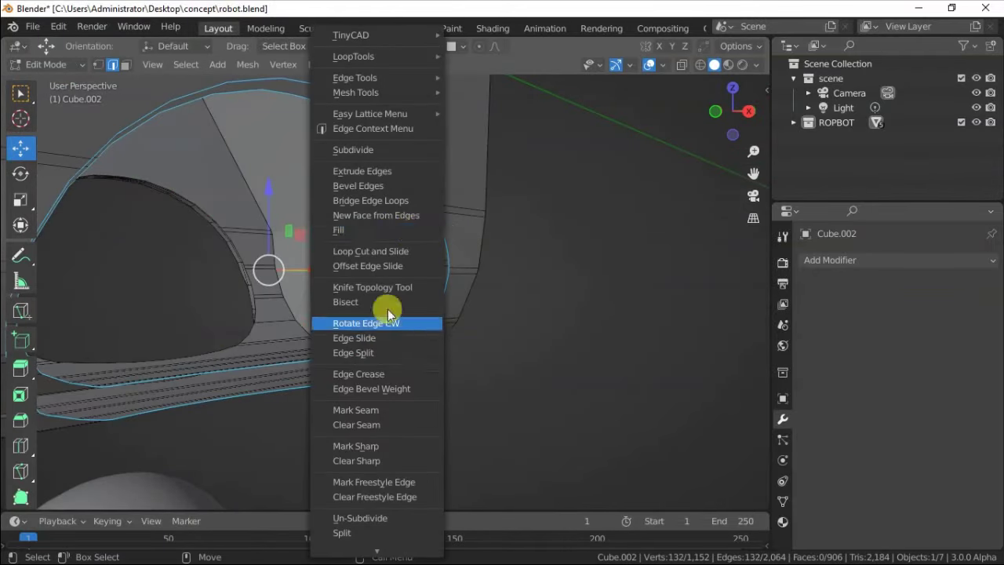
click(381, 321)
key(Tab)
middle_drag(410, 233, 403, 164)
scroll(403, 163, down, 3)
click(285, 384)
Step: Delete the cutting spheres and switch the viewport to rendered shading
key(Delete)
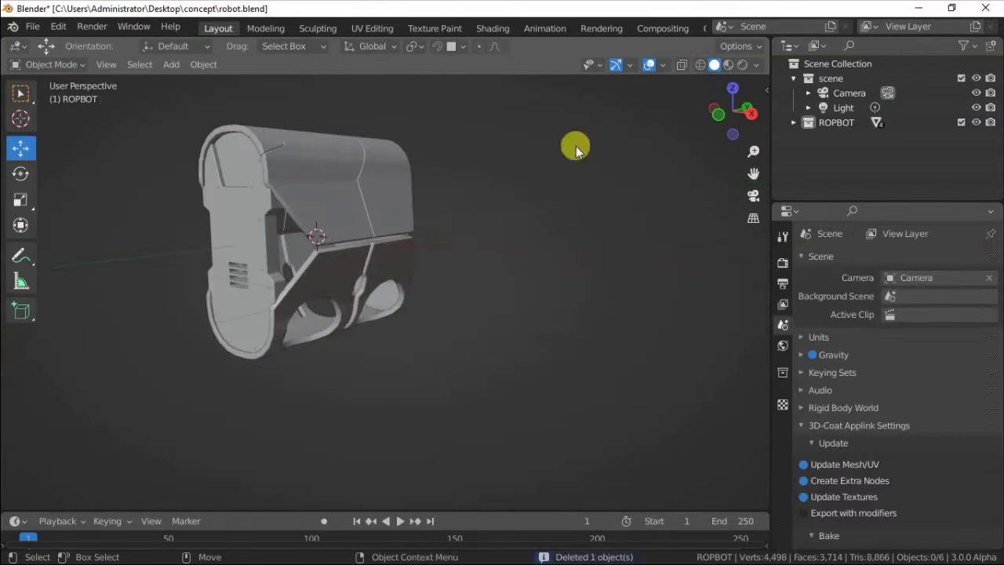
click(723, 64)
mouse_move(437, 298)
middle_down()
mouse_move(295, 286)
mouse_move(307, 290)
mouse_move(226, 324)
mouse_move(251, 264)
middle_up()
Step: Adjust the torso shell's white material colour and set its roughness to 0.224
click(251, 265)
click(783, 521)
click(917, 468)
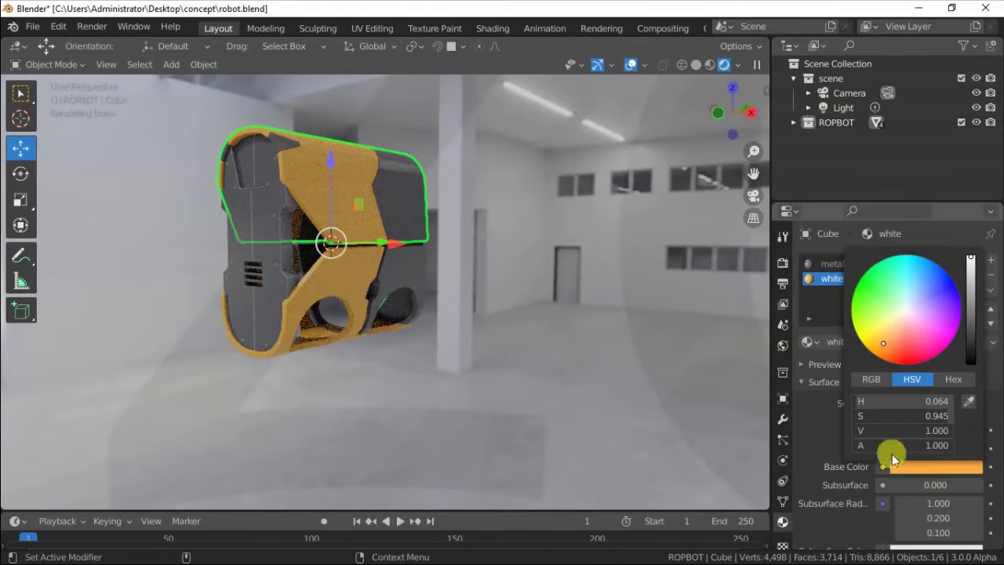
click(197, 242)
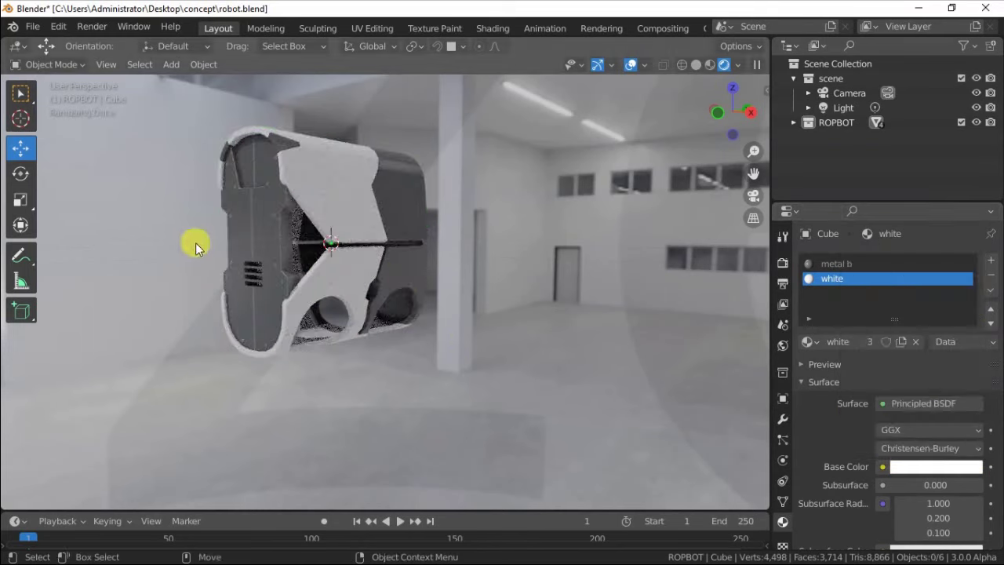
scroll(870, 435, down, 4)
text(0.224)
key(Return)
Step: Join the torso shell and lower body part into one object
mouse_move(359, 269)
middle_down()
mouse_move(240, 224)
mouse_move(321, 197)
middle_up()
click(265, 164)
middle_drag(265, 163, 321, 291)
click(358, 280)
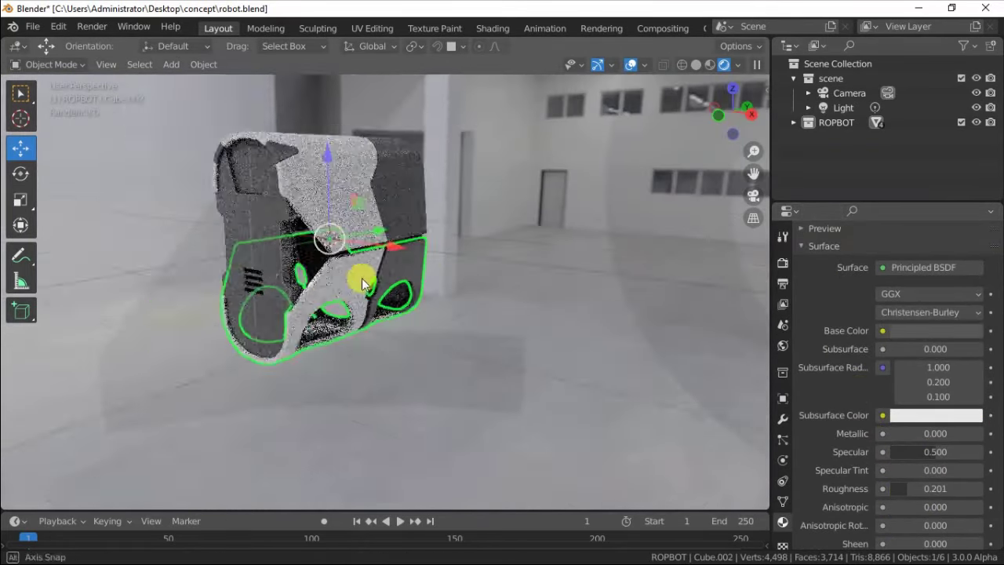
shift+click(358, 197)
mouse_move(358, 197)
middle_down()
mouse_move(403, 239)
mouse_move(362, 171)
middle_up()
right_click(363, 171)
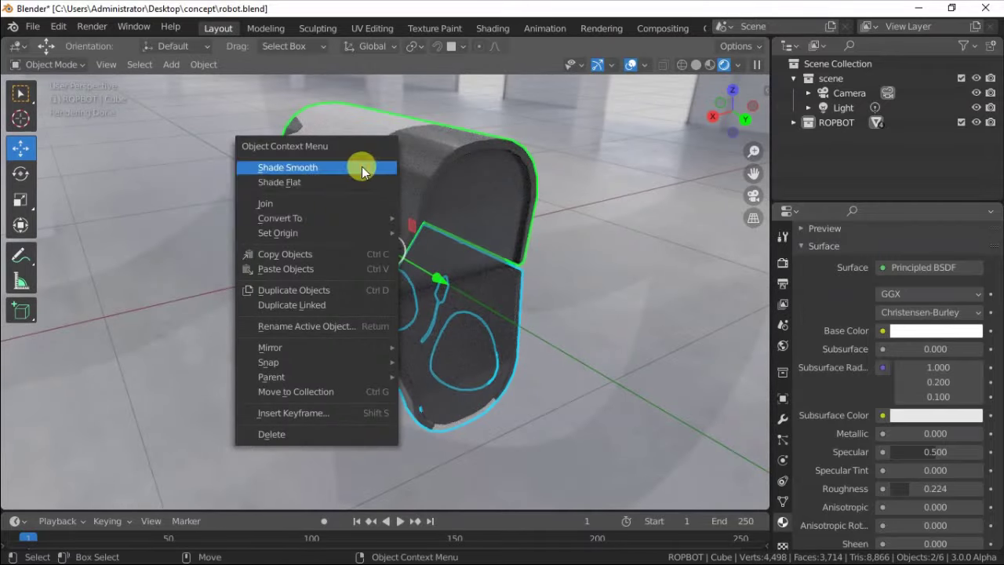
click(268, 205)
mouse_move(268, 205)
middle_down()
mouse_move(287, 265)
mouse_move(369, 231)
mouse_move(311, 261)
mouse_move(313, 213)
mouse_move(246, 164)
middle_up()
Step: Add a cylinder on the torso's upper front
drag(20, 311, 89, 316)
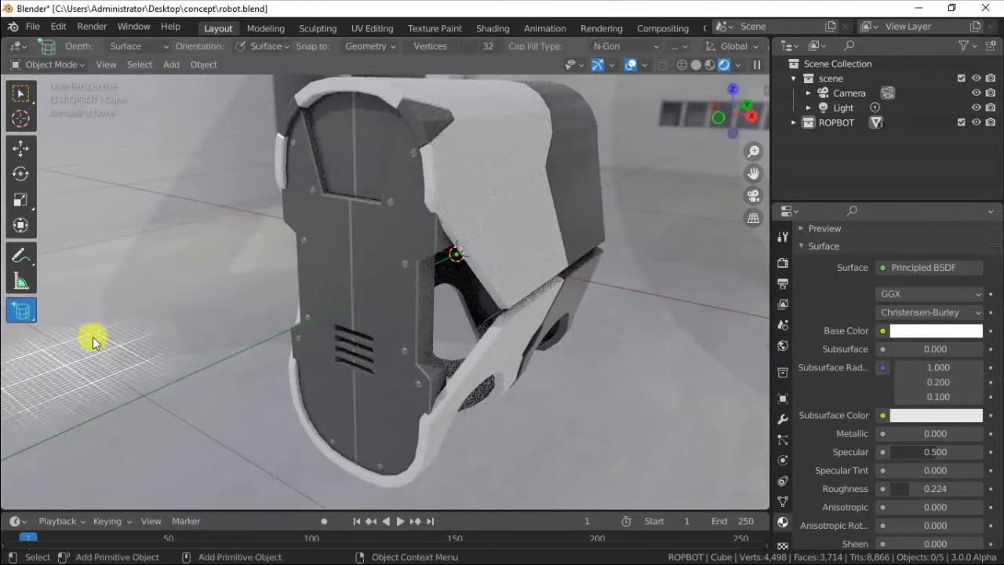
click(295, 174)
click(21, 148)
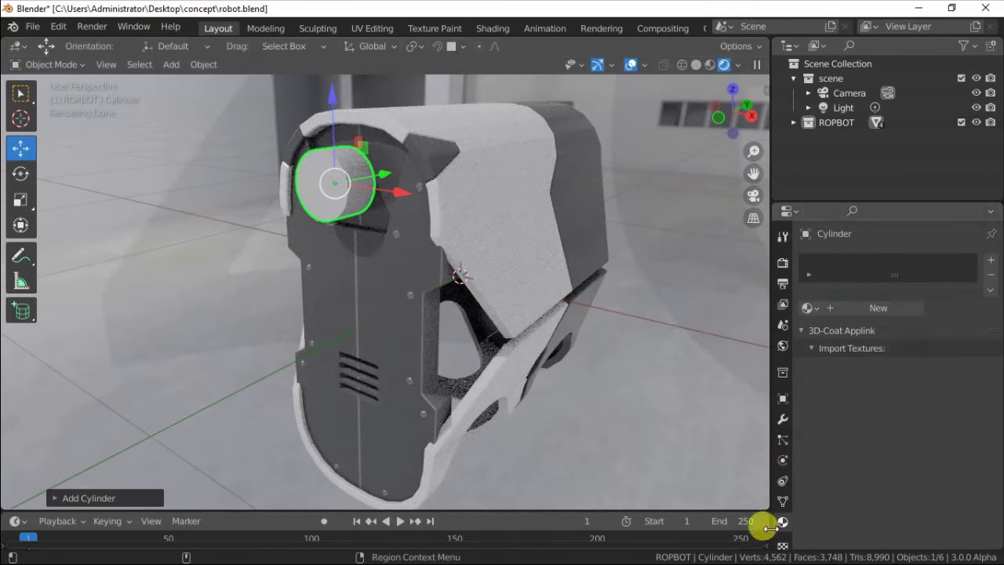
Step: Give the cylinder the metal material and move it into the torso's upper panel recess
click(814, 308)
click(673, 351)
key(KP_1)
key(KP_Decimal)
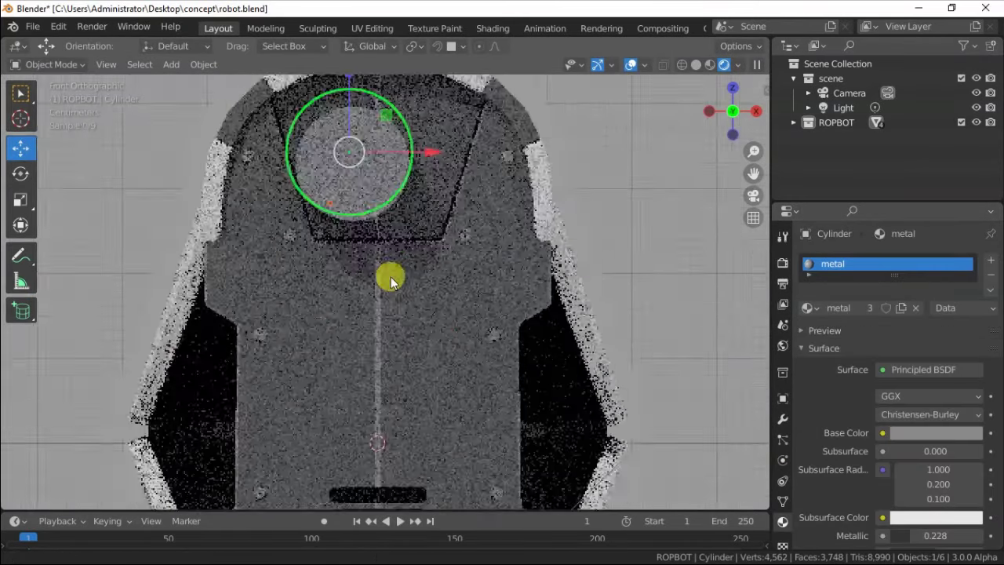
click(696, 64)
click(681, 66)
drag(480, 242, 517, 227)
scroll(438, 263, down, 4)
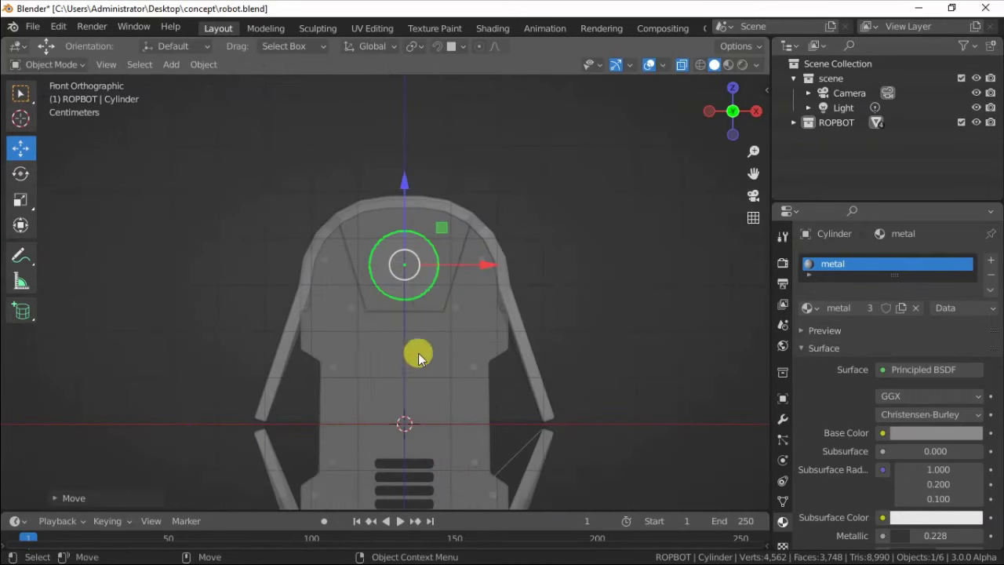
mouse_move(419, 357)
middle_down()
mouse_move(643, 44)
mouse_move(352, 240)
mouse_move(329, 233)
mouse_move(237, 278)
middle_up()
click(681, 64)
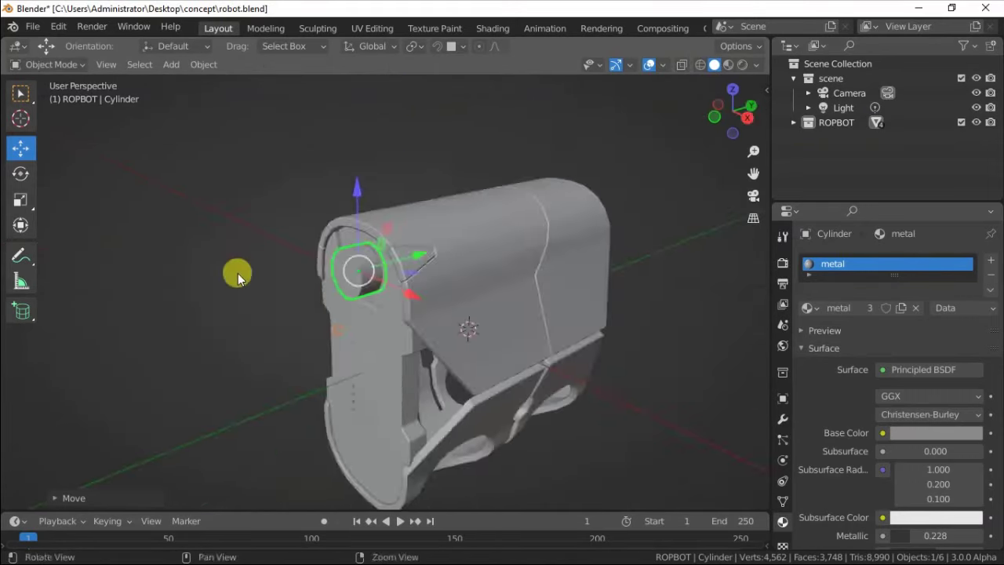
scroll(329, 273, up, 4)
Step: Bevel the cylinder's front rim edge loop and inset its front face
key(Tab)
alt+click(361, 207)
key(ctrl+e)
click(370, 197)
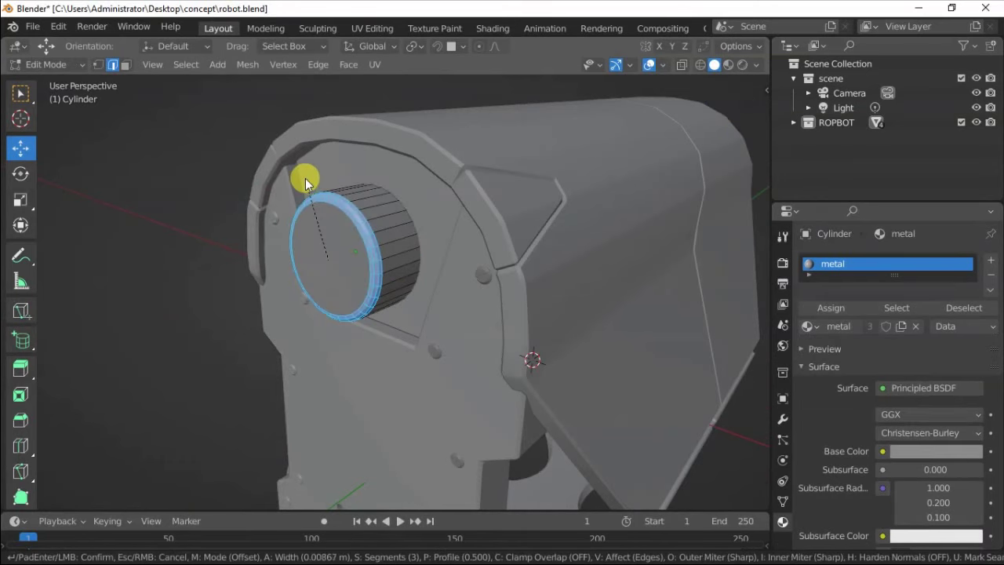
click(123, 69)
right_click(276, 256)
click(242, 341)
click(242, 340)
Step: Push the inset front face inward along its normals and scale it down
right_click(258, 213)
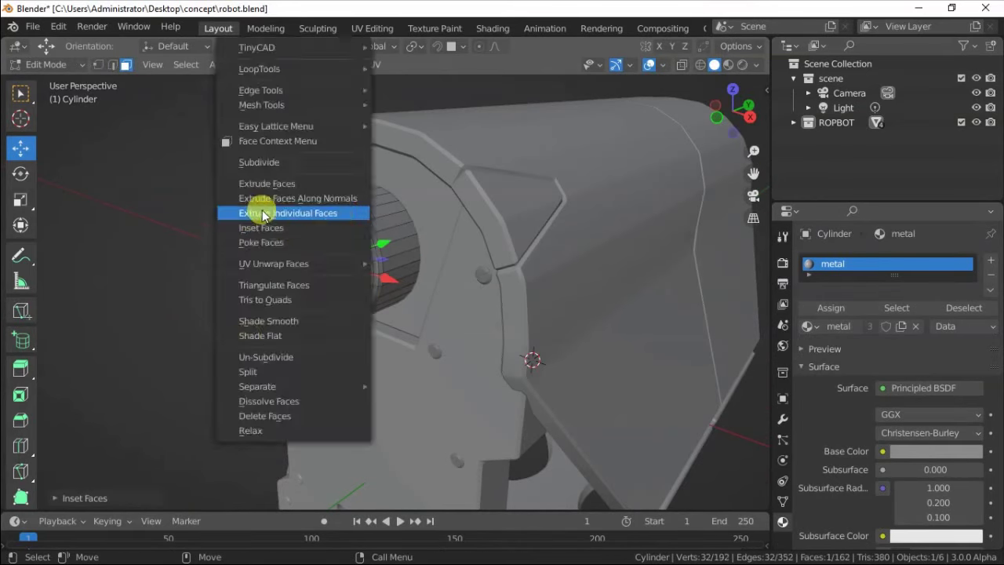
click(248, 214)
key(s)
click(250, 185)
Step: Bevel the inner opening edges of the recessed ring
scroll(250, 185, up, 3)
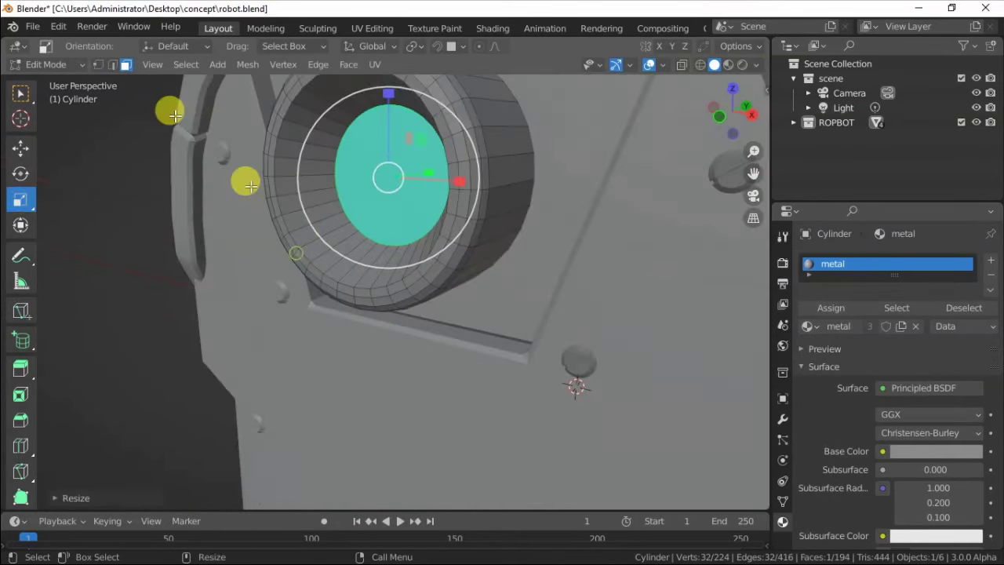
key(ctrl+e)
click(331, 169)
key(ctrl+b)
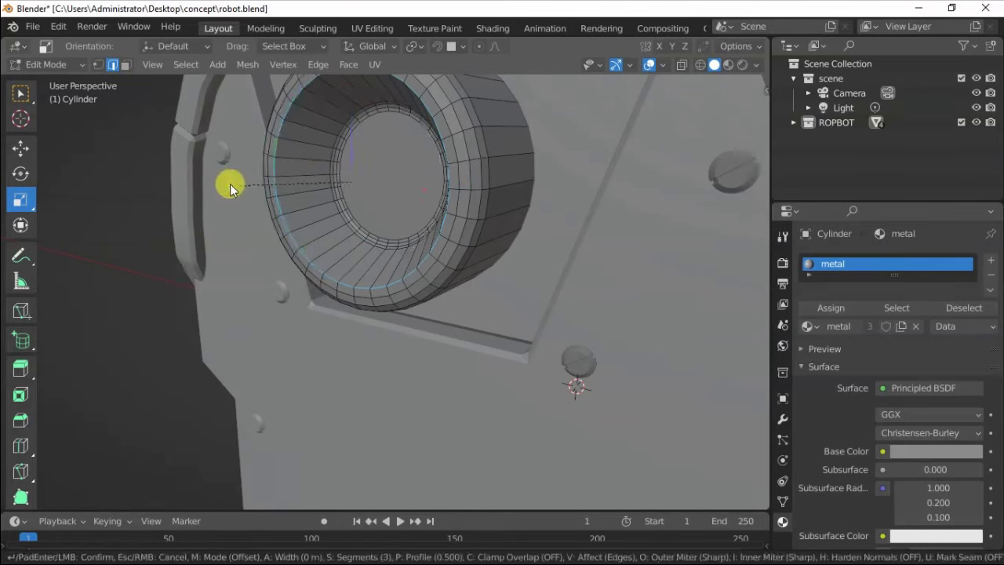
click(101, 499)
key(Tab)
scroll(309, 180, down, 3)
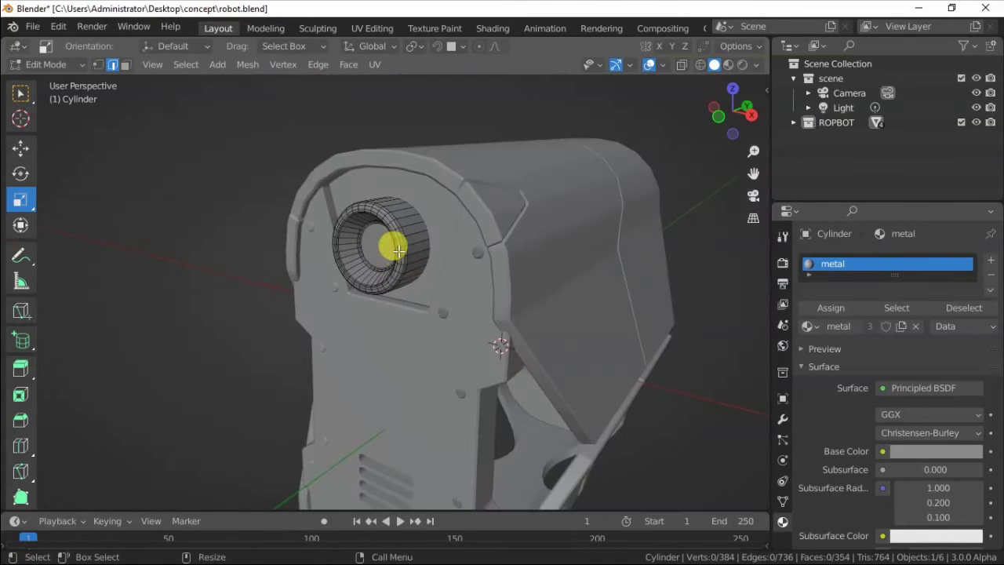
scroll(347, 218, up, 3)
Step: Loop-cut a new edge loop around the cylinder and extrude that band along its normals
key(Tab)
mouse_move(347, 217)
middle_down()
mouse_move(303, 215)
mouse_move(311, 168)
middle_up()
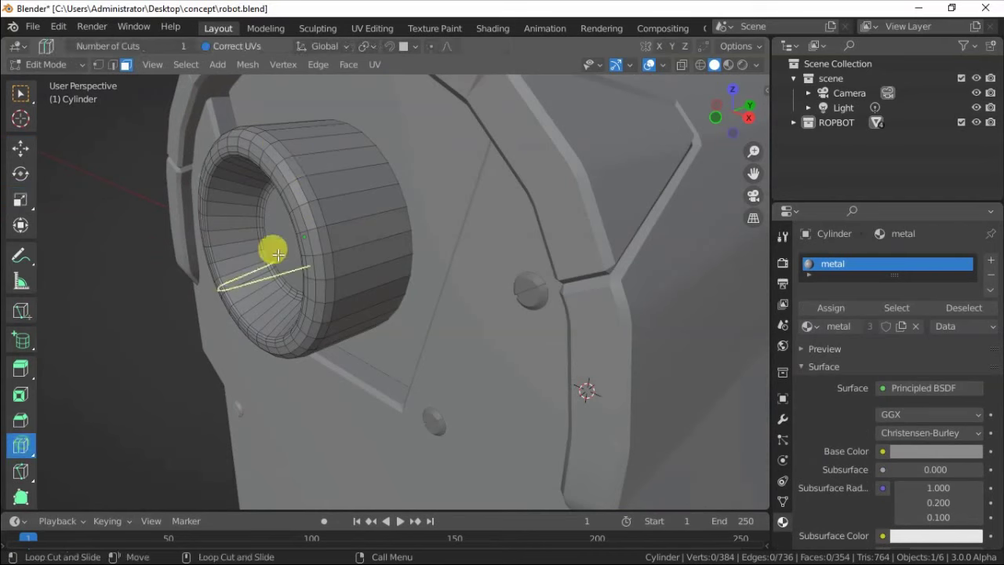
drag(279, 254, 303, 215)
right_click(240, 282)
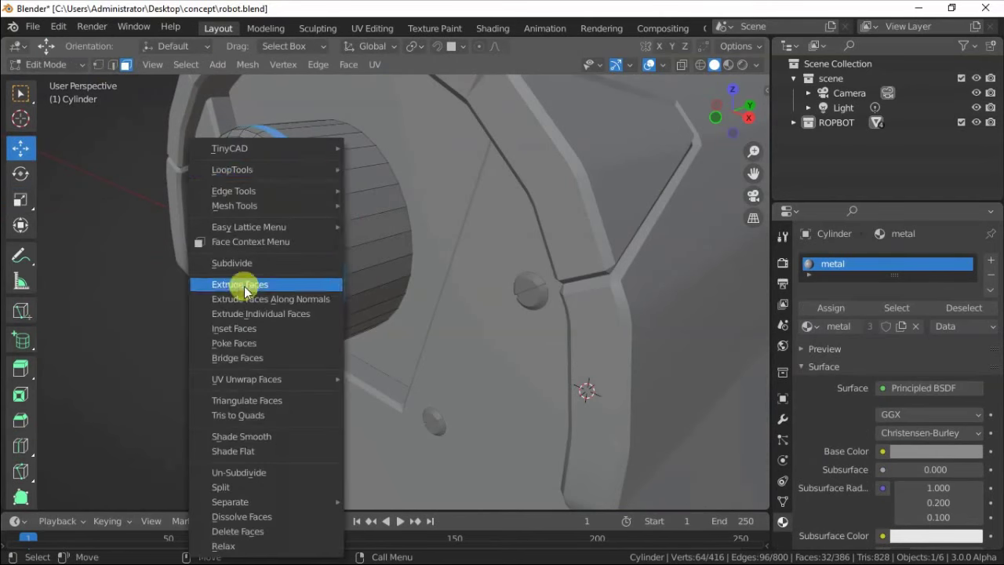
click(240, 285)
Step: Add a material named 'light' with red emission at strength 4.5
click(991, 260)
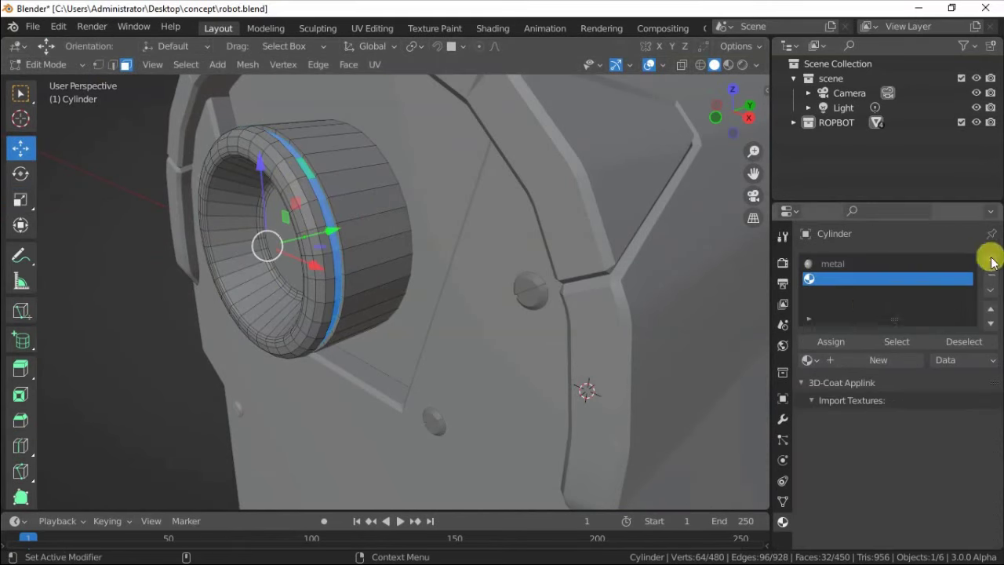
click(832, 360)
double_click(825, 277)
text(light)
click(936, 484)
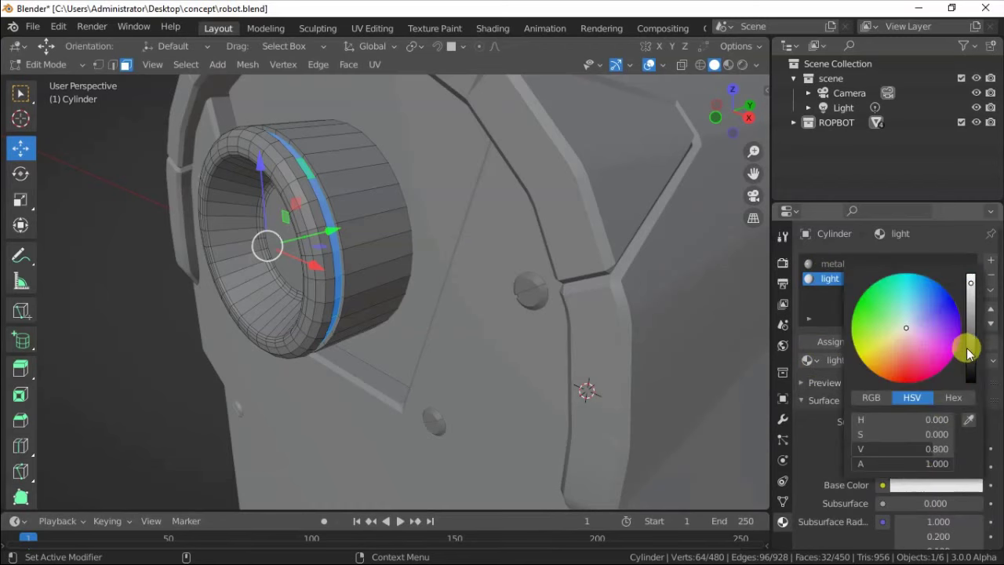
scroll(829, 453, down, 8)
click(936, 471)
drag(935, 488, 973, 488)
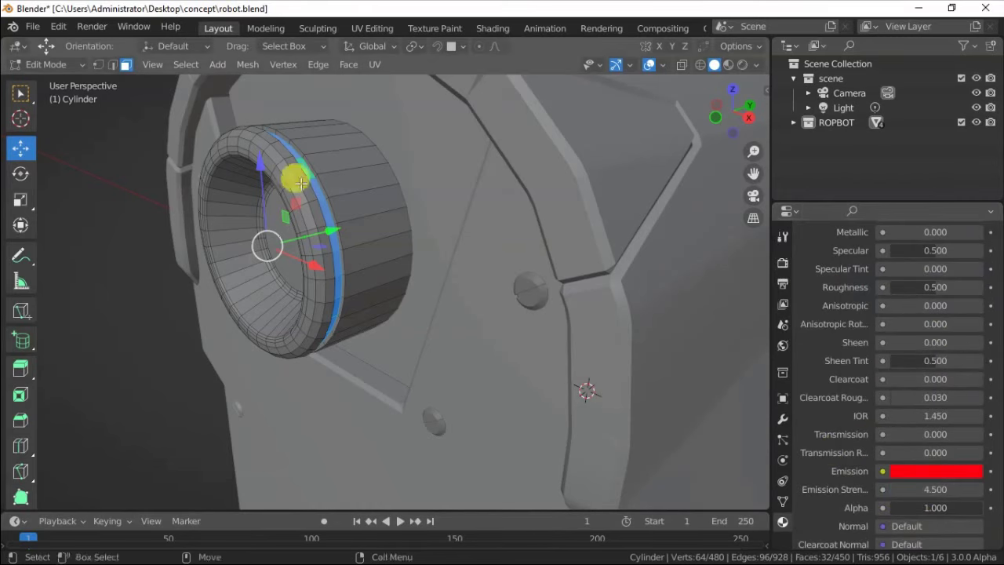
Step: Inset the cylinder's front face and bevel its edges
click(112, 64)
scroll(277, 162, up, 3)
right_click(238, 168)
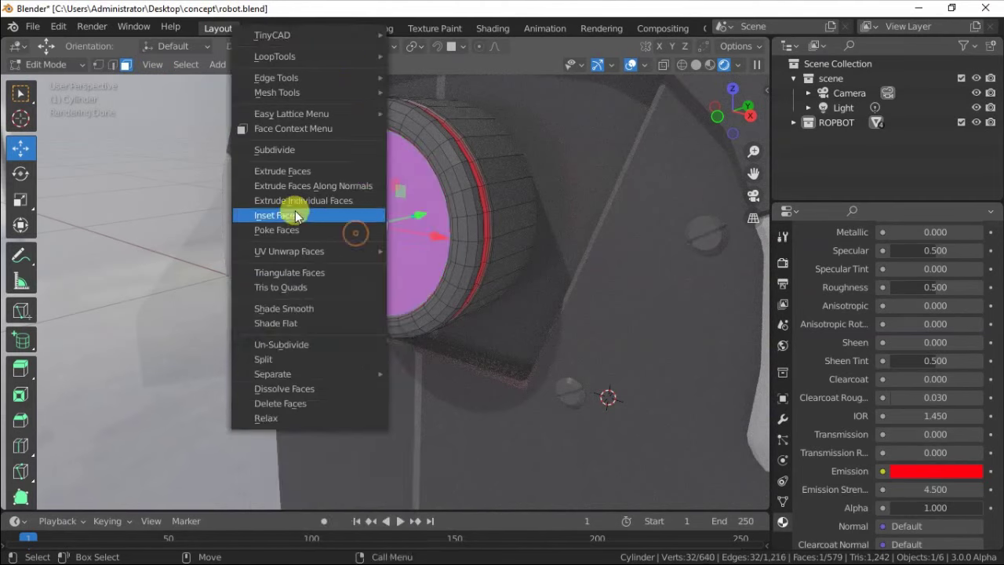
click(297, 215)
click(410, 201)
click(113, 65)
right_click(357, 191)
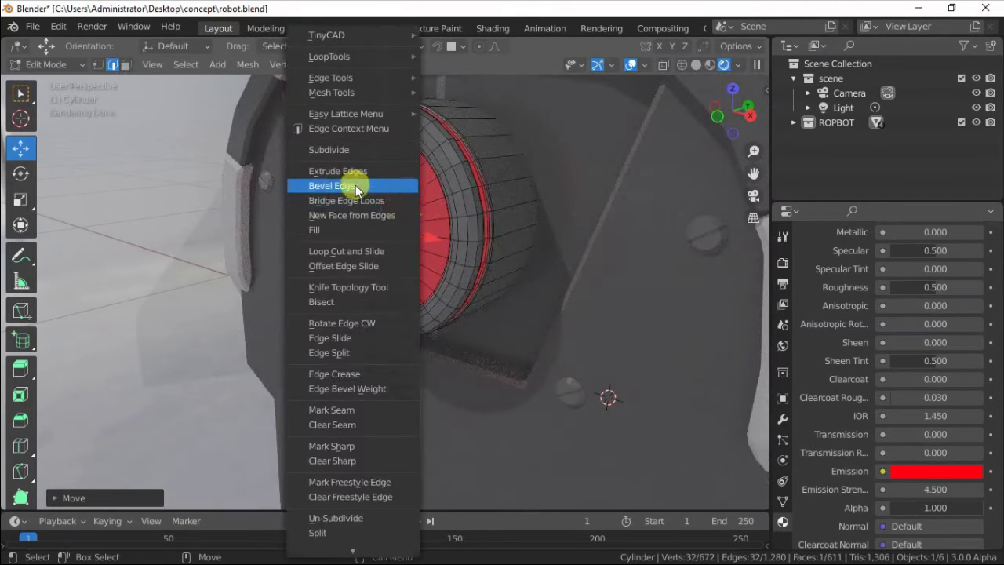
click(357, 188)
click(125, 64)
scroll(902, 314, up, 10)
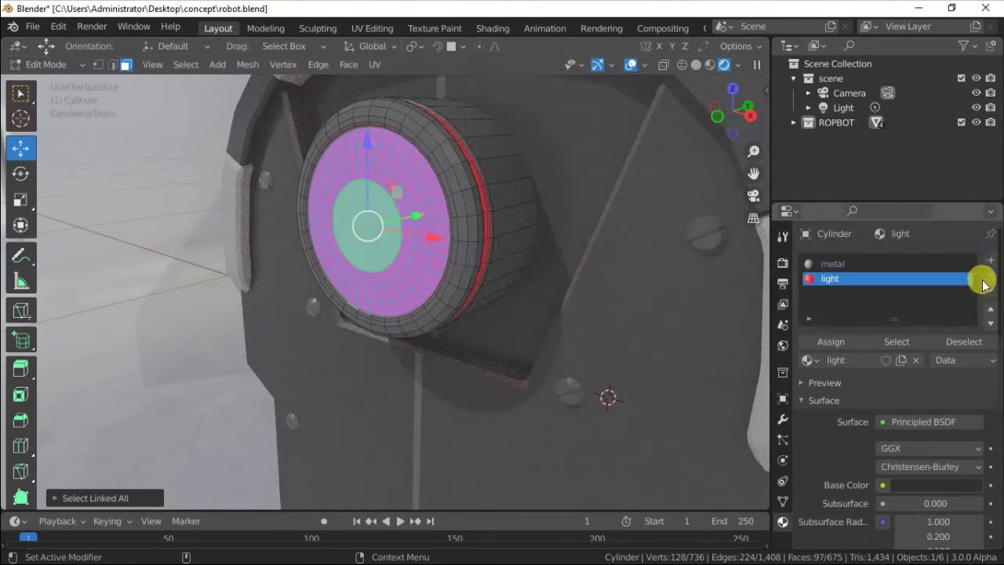
Step: Add a third material slot named 'glass' and show its node tree in the shader editor
click(991, 260)
click(889, 360)
double_click(828, 295)
text(glass)
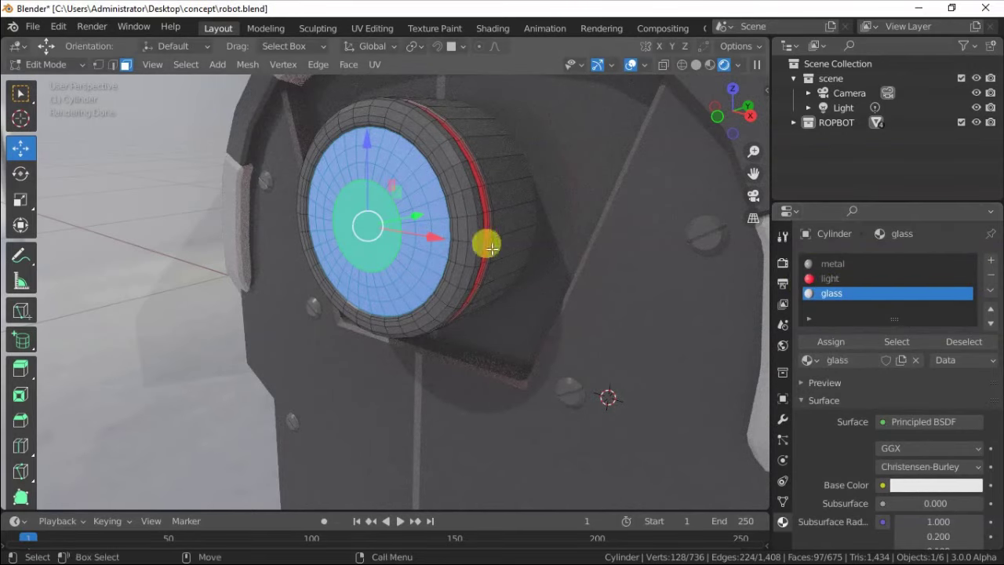
mouse_move(491, 248)
middle_down()
mouse_move(332, 193)
mouse_move(330, 246)
middle_up()
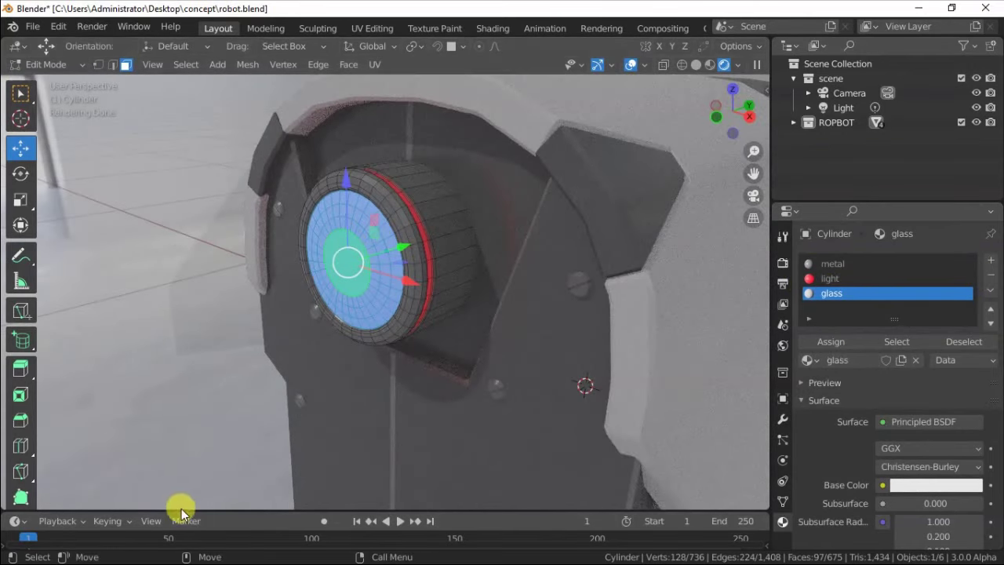
drag(180, 511, 22, 290)
click(16, 283)
click(63, 412)
scroll(235, 392, up, 2)
Step: Replace the glass material's default shader with a Glass BSDF wired to the output
click(269, 351)
key(x)
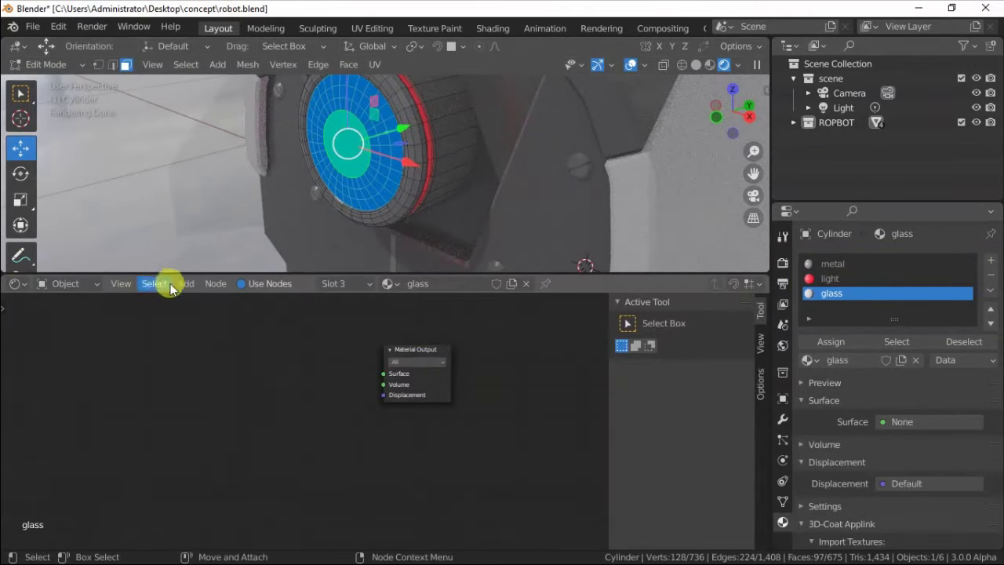
click(186, 284)
click(331, 128)
click(282, 345)
drag(310, 328, 384, 373)
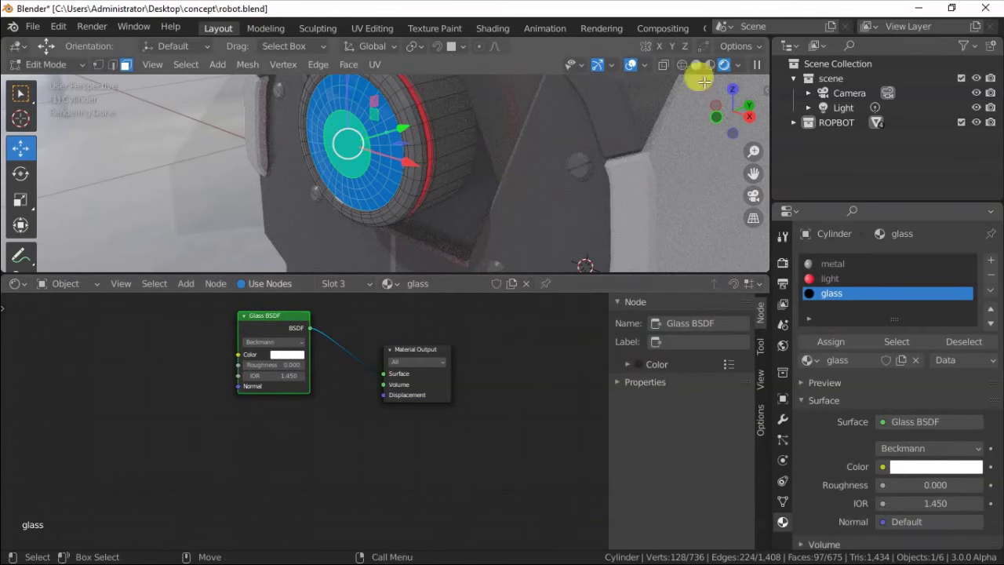
Step: Shade the cylinder smooth and add Translucent BSDF and Transparent BSDF nodes
key(Tab)
right_click(363, 125)
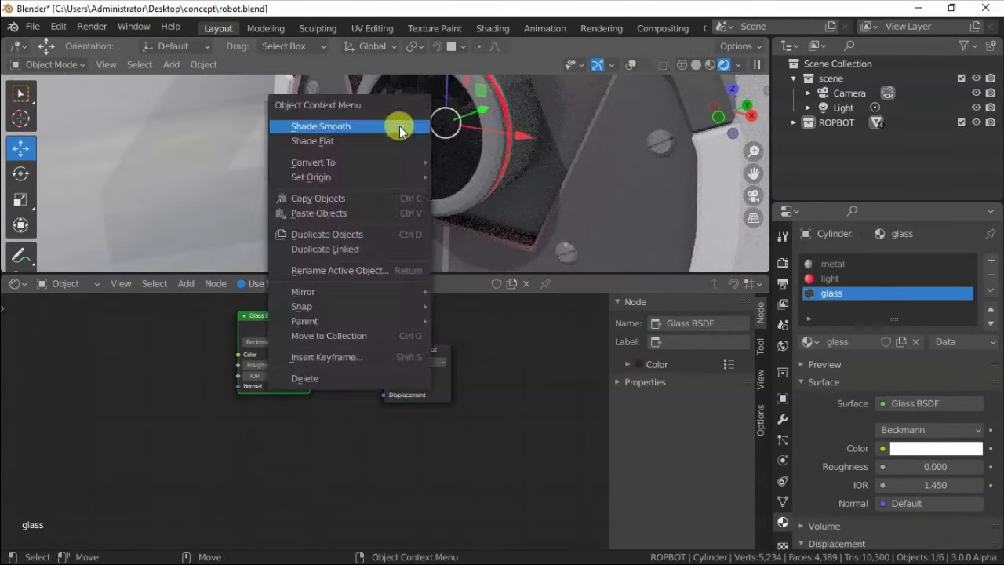
click(188, 283)
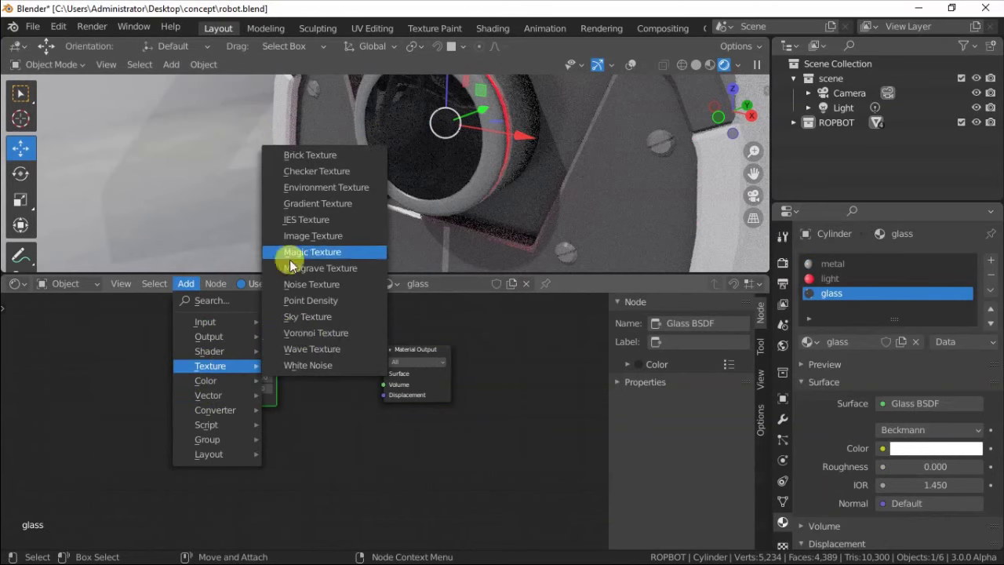
click(186, 283)
click(186, 283)
click(317, 290)
click(138, 455)
click(186, 283)
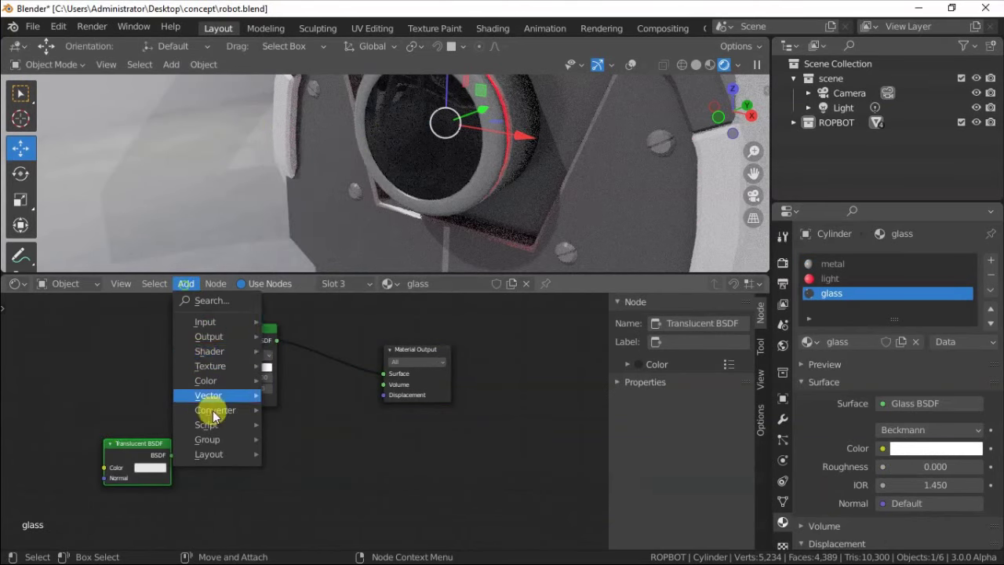
click(306, 301)
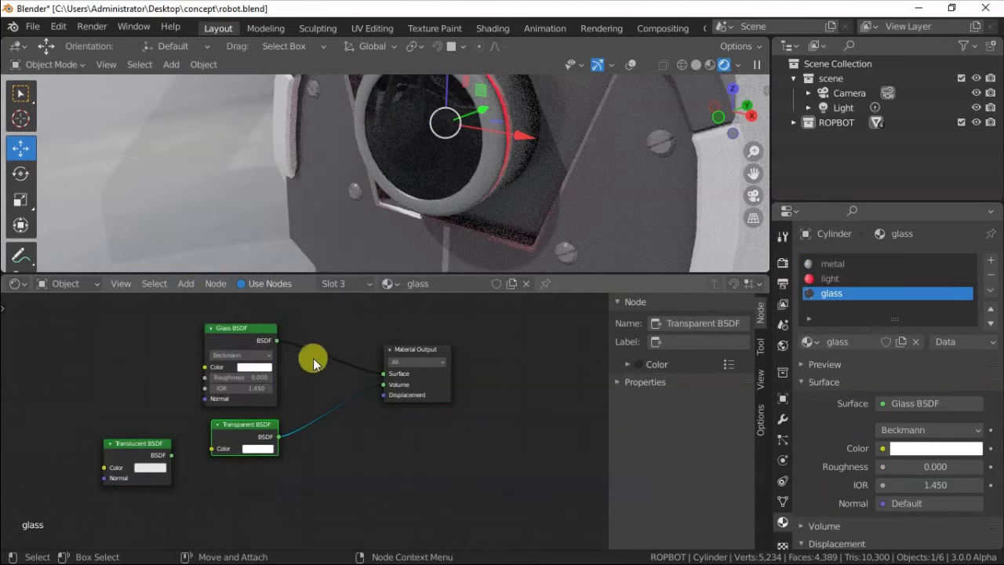
key(Tab)
Step: Duplicate the cylinder's end-cap face, shrink it and extrude it as a small centre disc
middle_drag(404, 136, 371, 168)
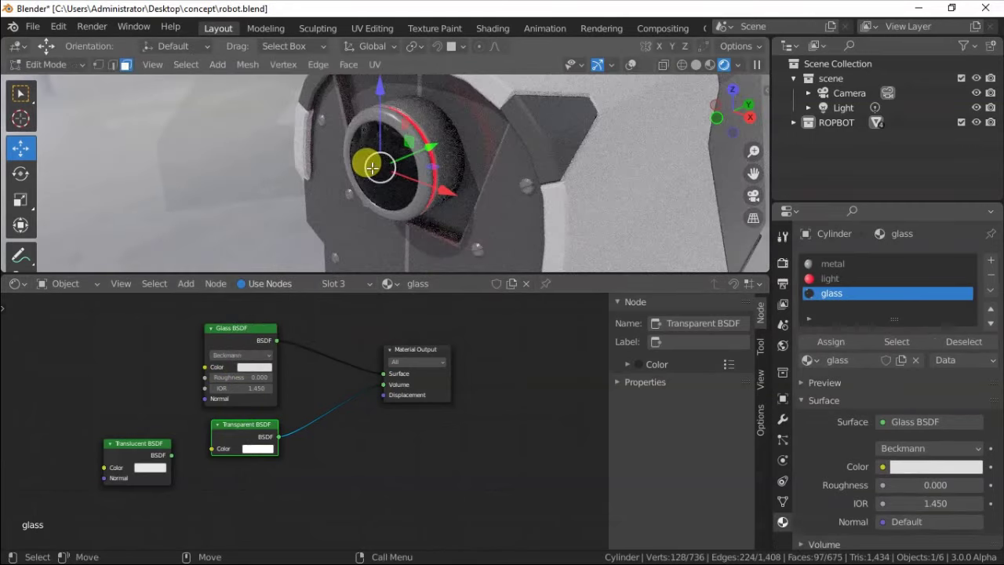
drag(380, 167, 381, 157)
scroll(437, 150, up, 5)
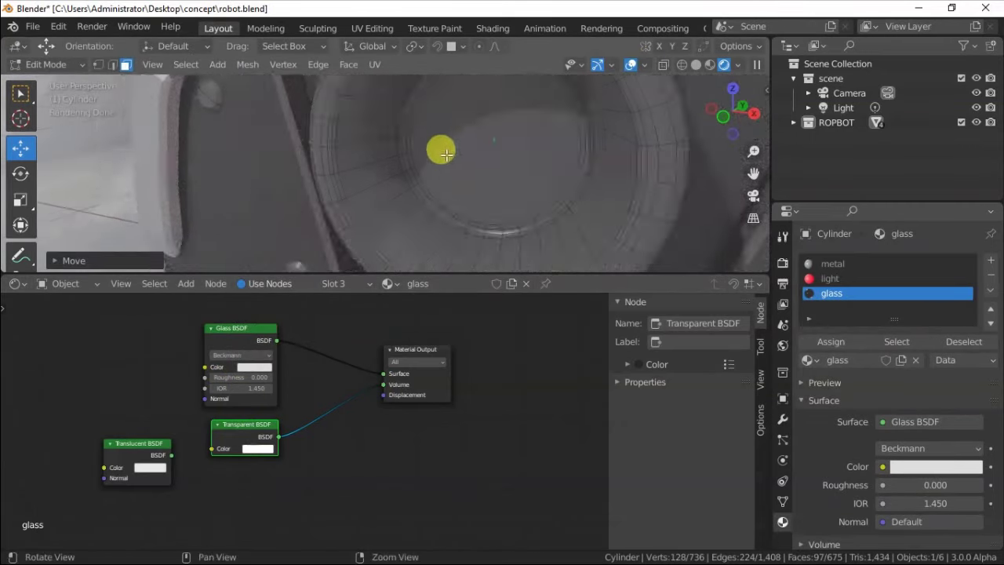
click(407, 161)
key(ctrl+d)
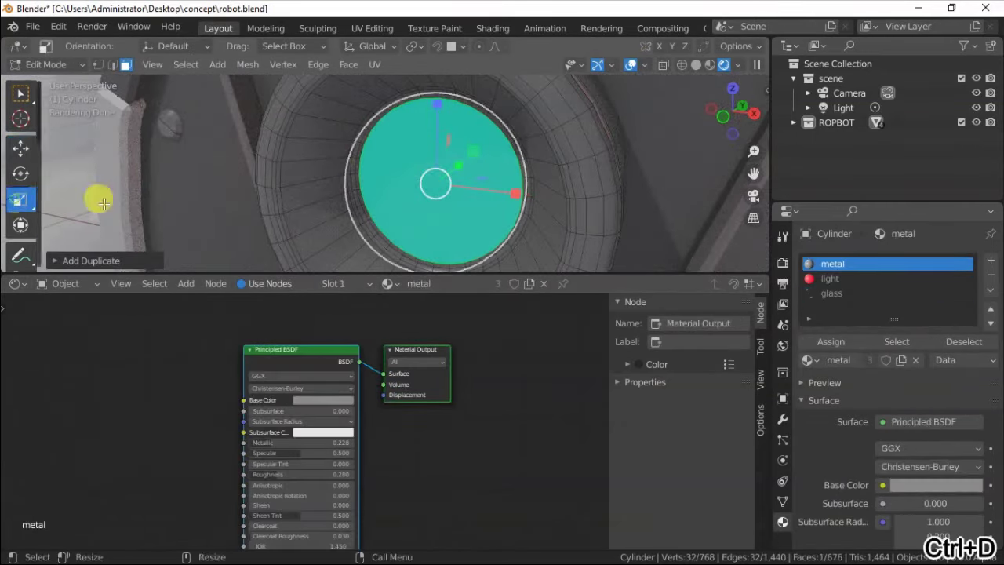
key(s)
click(385, 193)
right_click(359, 264)
click(358, 265)
click(376, 235)
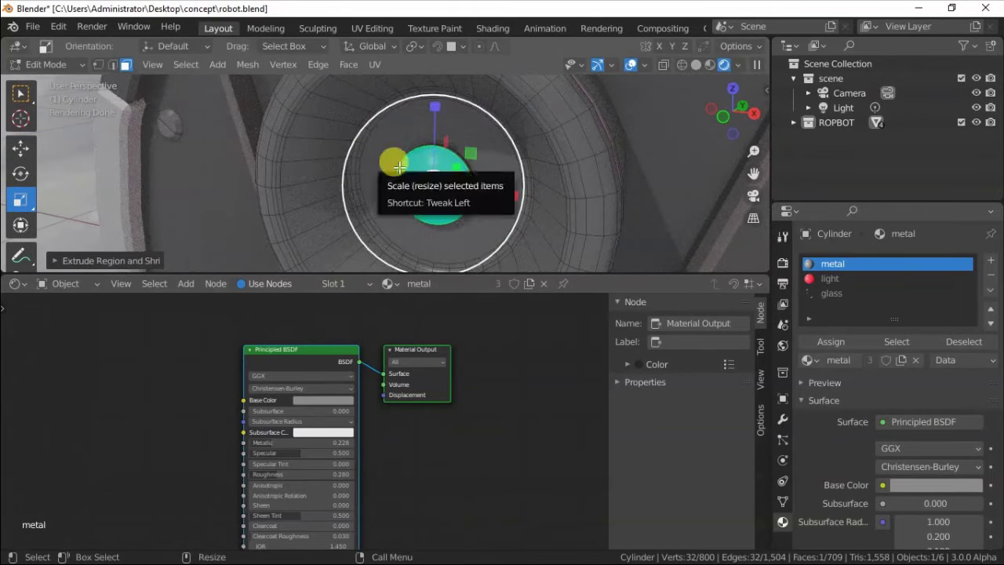
Step: Bevel the eye's ring edges
key(ctrl+l)
click(825, 280)
key(ctrl+z)
click(112, 64)
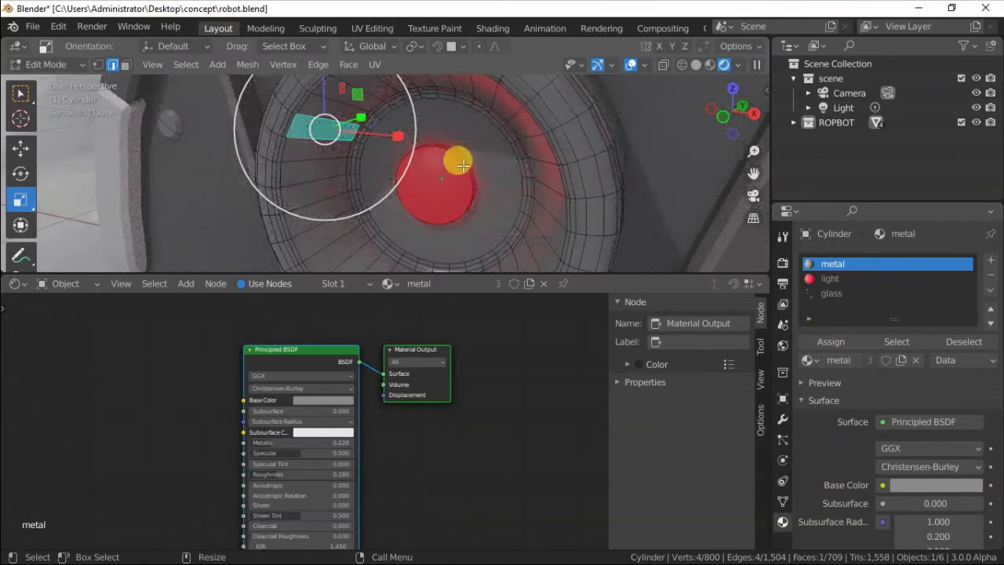
right_click(392, 191)
click(392, 191)
click(367, 167)
click(125, 64)
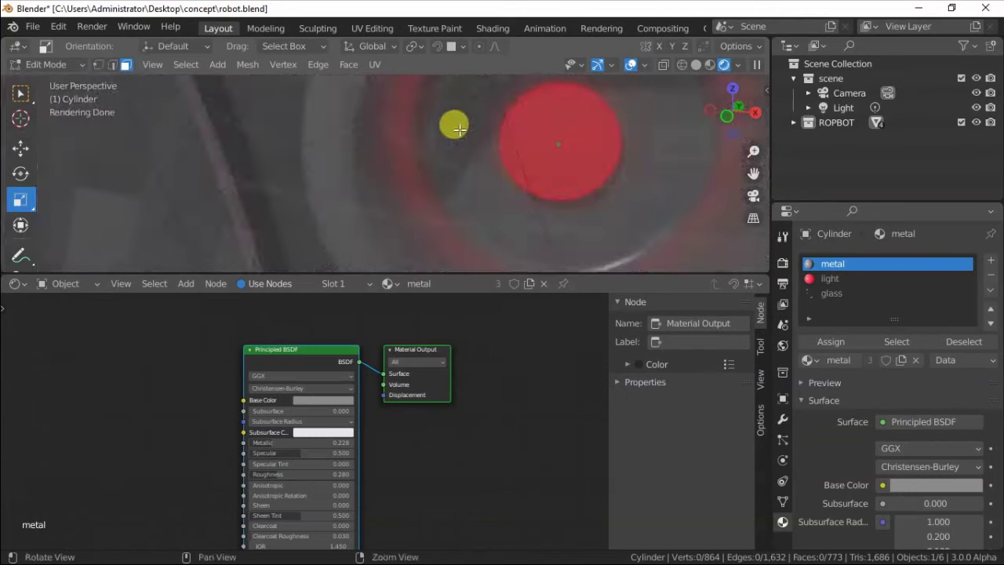
Step: Inset the ring face, then select an arc of its faces and duplicate it in place
middle_drag(452, 123, 442, 197)
right_click(442, 197)
click(351, 313)
click(125, 69)
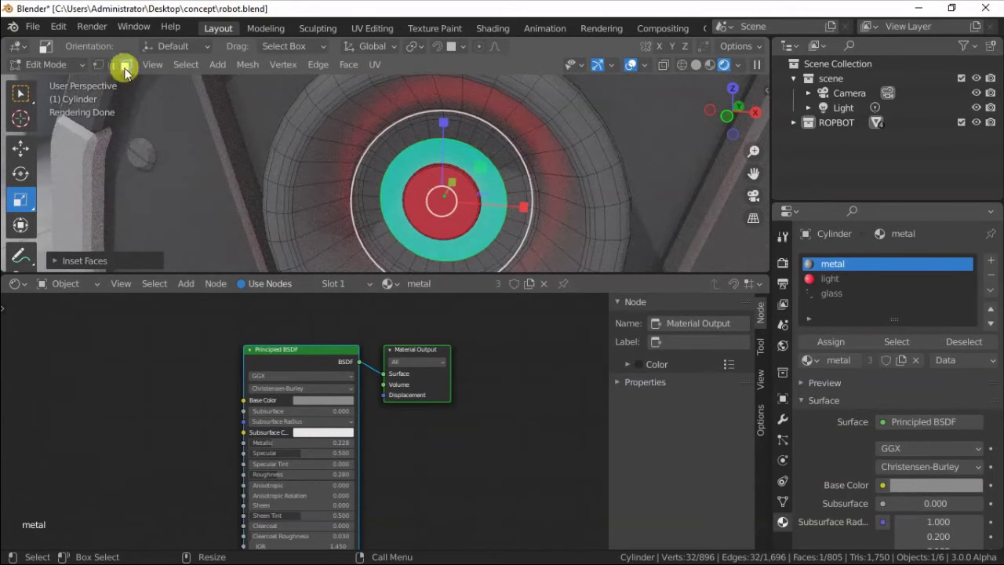
click(367, 201)
ctrl+click(512, 207)
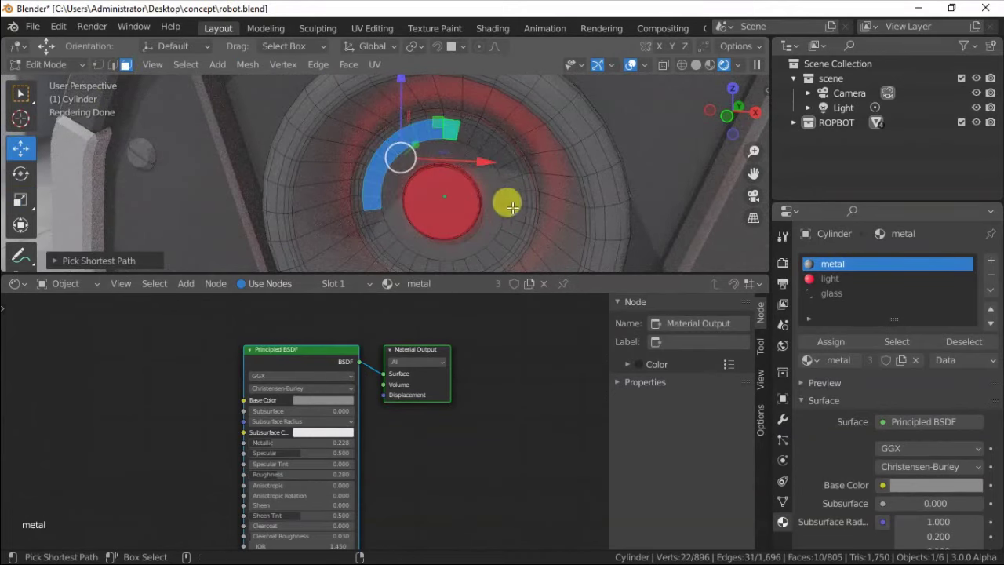
key(shift+d)
right_click(392, 176)
Step: Extrude the duplicated arc outward along its normals and assign it the 'light' material
middle_drag(392, 176, 259, 189)
right_click(259, 189)
click(248, 175)
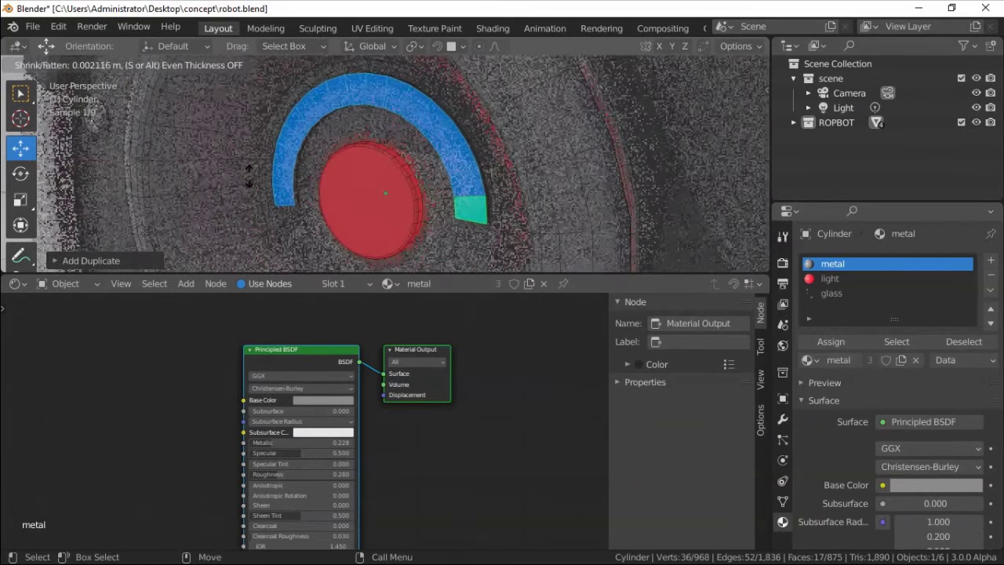
click(248, 175)
click(830, 278)
click(830, 342)
scroll(273, 159, up, 3)
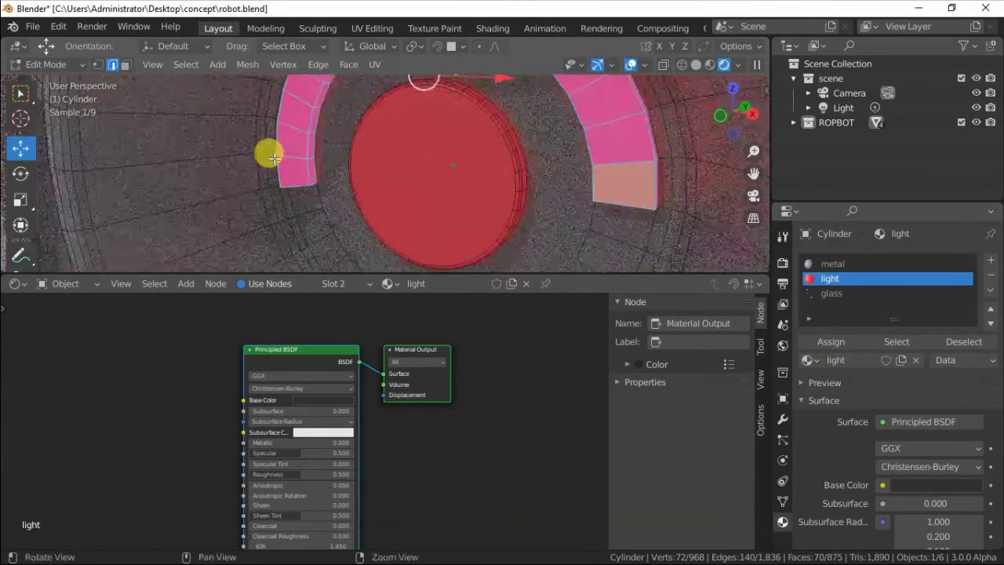
Step: Bevel the edges at the end of the raised light arc
click(274, 159)
mouse_move(260, 195)
middle_down()
mouse_move(320, 162)
mouse_move(154, 205)
mouse_move(513, 161)
mouse_move(506, 130)
middle_up()
right_click(490, 136)
click(501, 167)
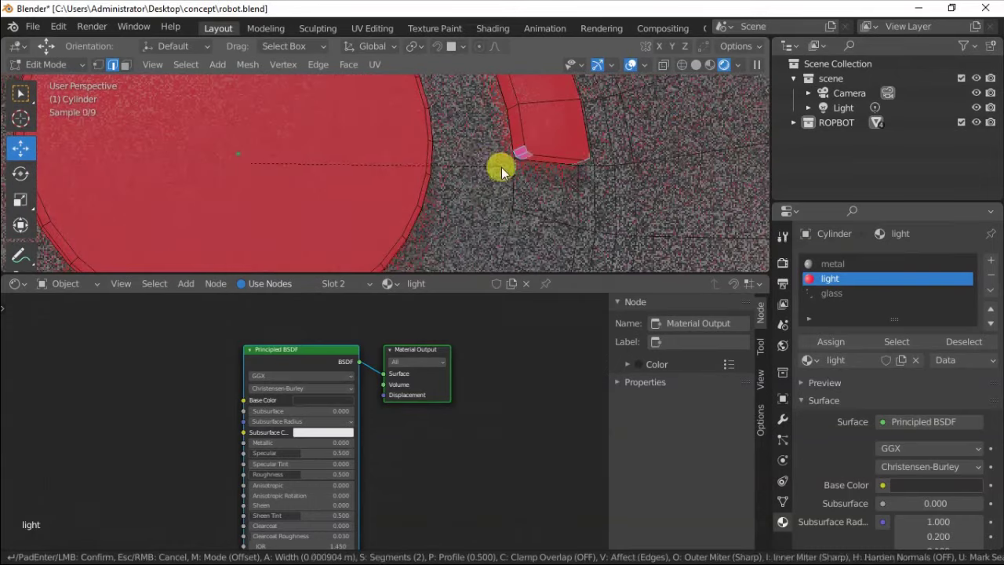
click(501, 167)
click(79, 262)
Step: Assign the existing 'metal b' material to the ring's outer face loop in a new slot
key(Tab)
mouse_move(240, 152)
middle_down()
mouse_move(392, 217)
mouse_move(273, 130)
mouse_move(358, 172)
mouse_move(310, 195)
middle_up()
key(Tab)
alt+click(316, 148)
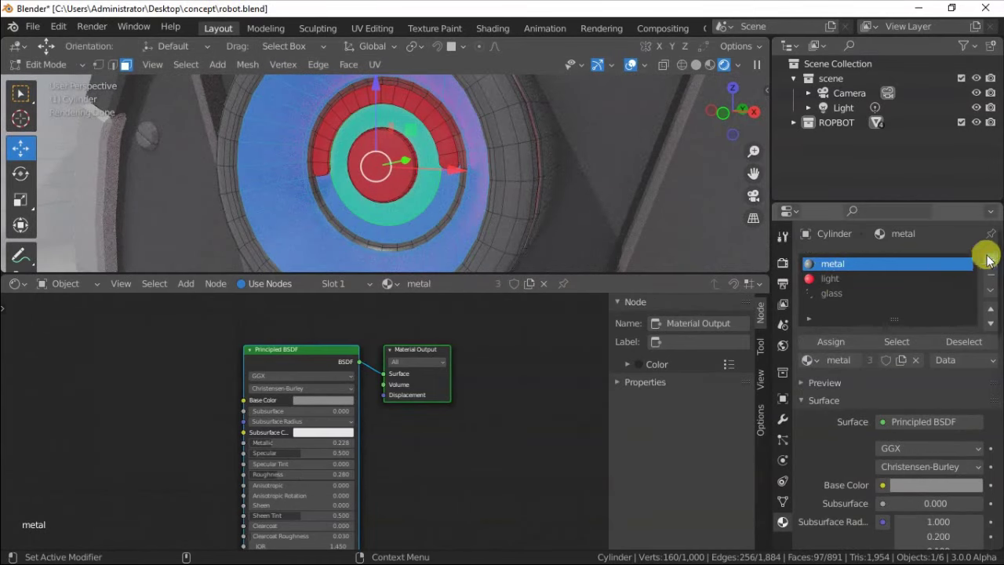
click(988, 260)
click(809, 360)
click(672, 438)
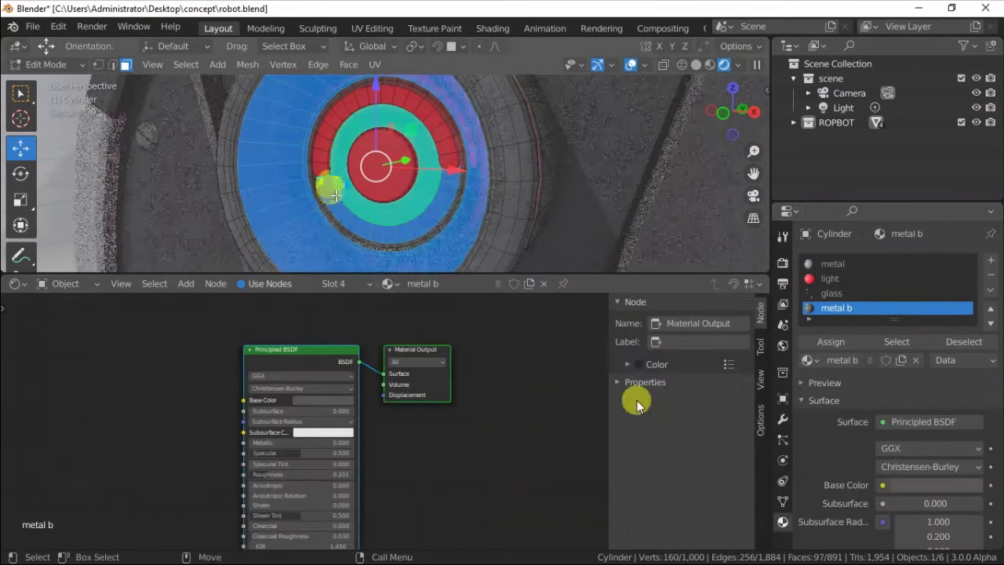
key(Tab)
scroll(891, 432, down, 2)
Step: Move the glass lens into place over the eye
click(930, 408)
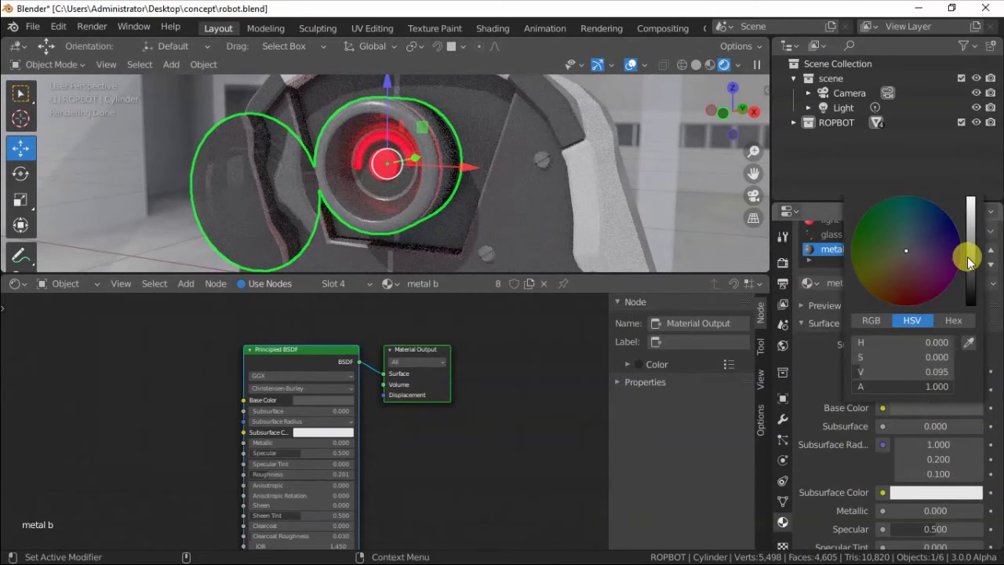
middle_drag(679, 217, 216, 208)
drag(266, 190, 421, 143)
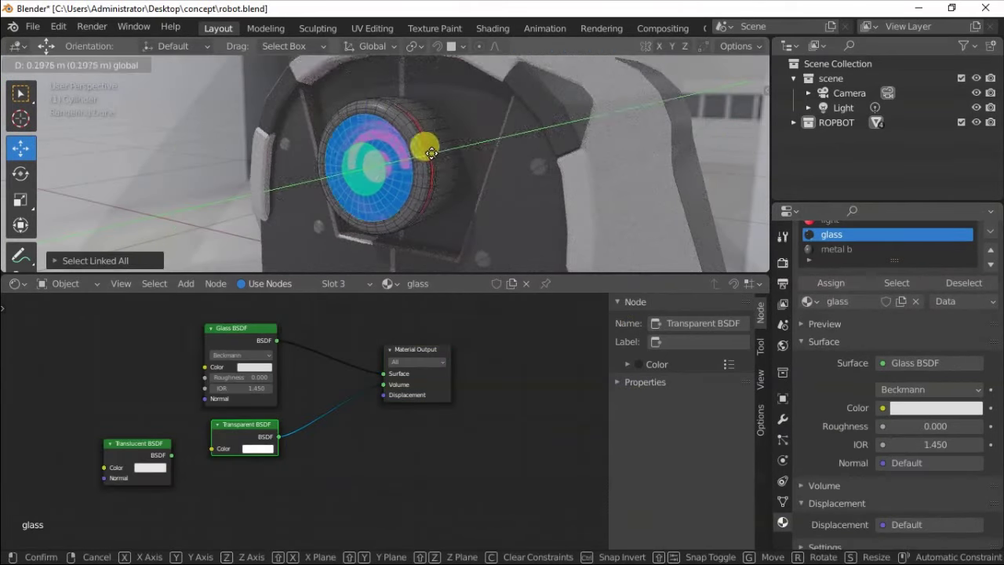
click(630, 65)
Step: Insert an Add Shader before the output and set the Translucent BSDF colour to dark grey (V 0.09)
middle_drag(231, 342, 270, 430)
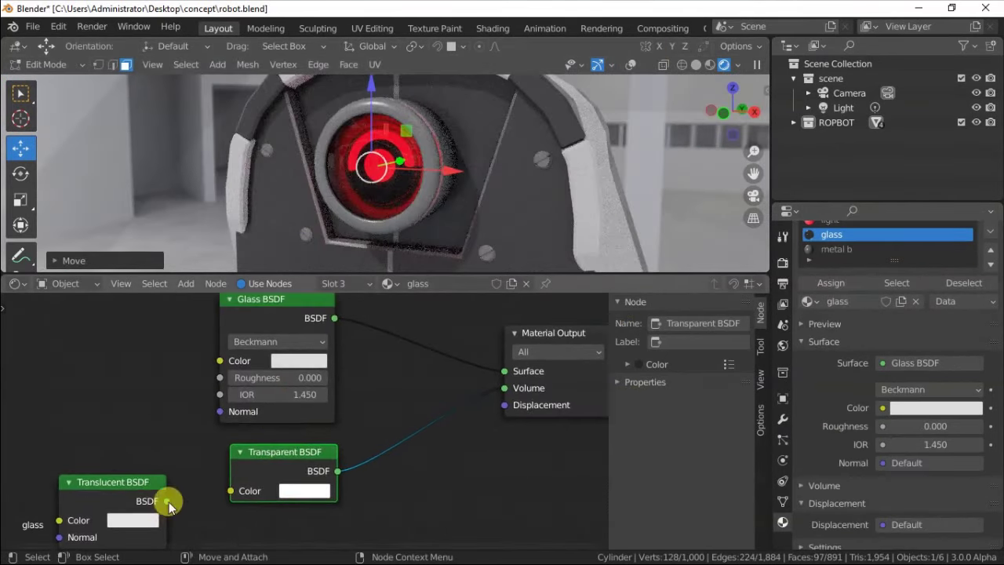
ctrl+middle_drag(477, 393, 374, 366)
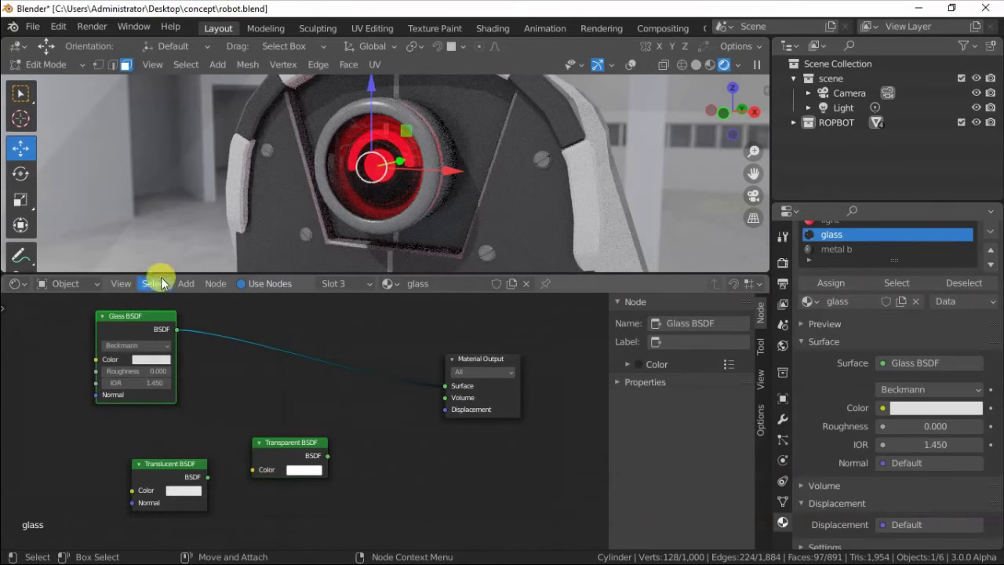
click(186, 283)
click(307, 43)
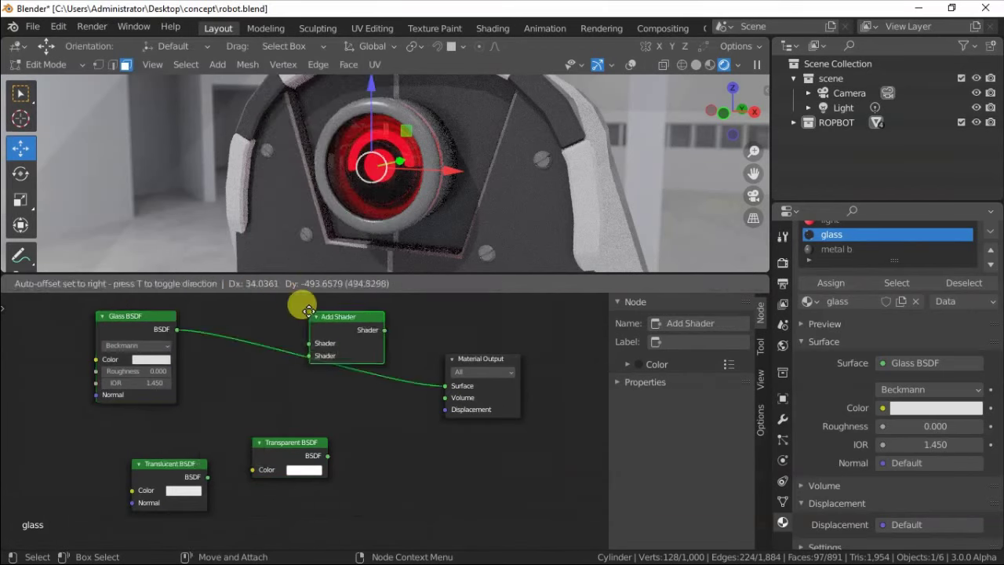
click(365, 380)
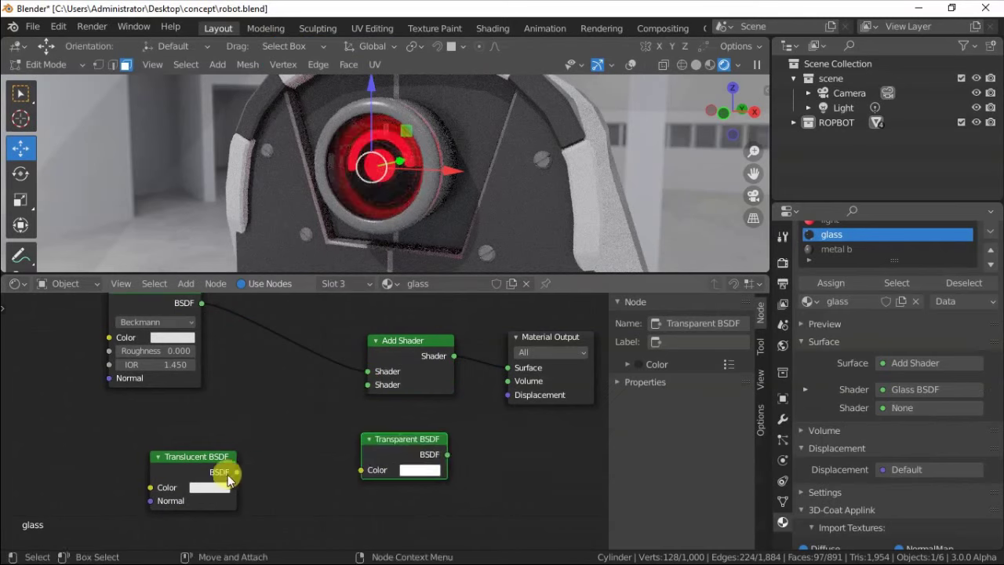
scroll(154, 416, up, 2)
click(242, 473)
drag(348, 243, 348, 330)
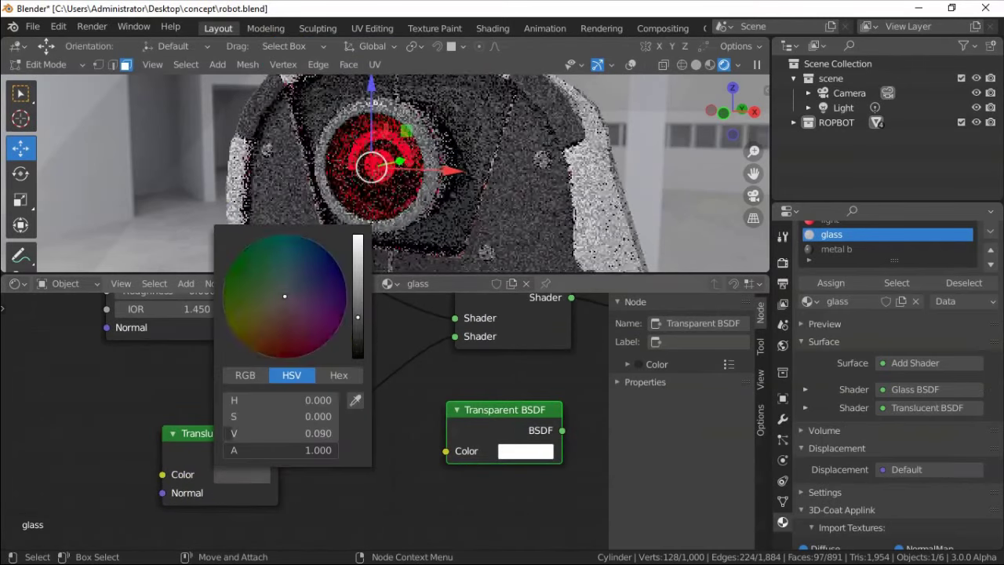
mouse_move(226, 143)
middle_down()
mouse_move(306, 195)
mouse_move(353, 188)
middle_up()
Step: Move a copy of the eye lower down the robot's torso
key(Tab)
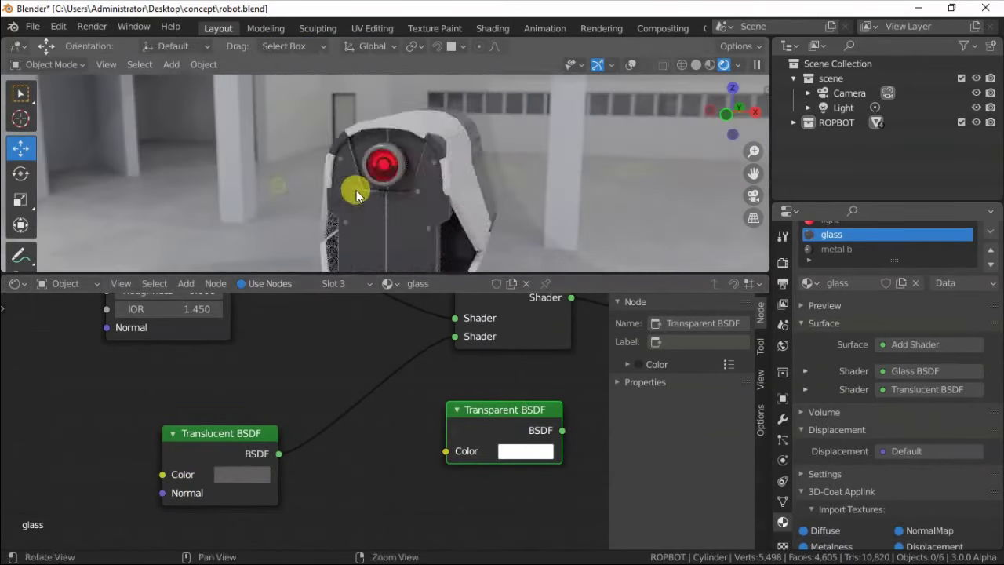
drag(353, 273, 353, 377)
scroll(386, 262, up, 8)
click(385, 259)
click(641, 64)
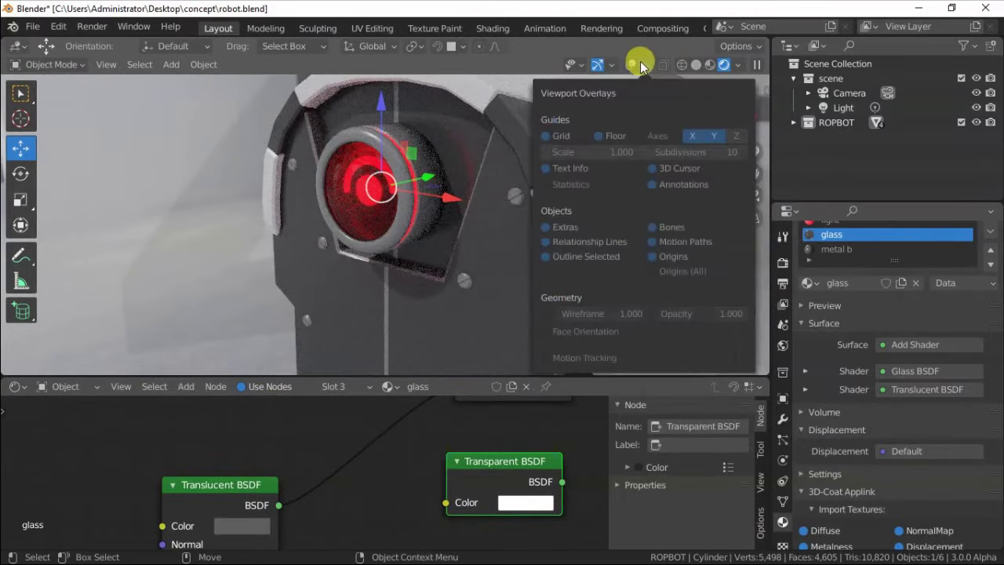
click(630, 65)
drag(411, 183, 426, 157)
middle_drag(425, 157, 303, 225)
Step: Scale the lower eye down to about 0.7
click(370, 206)
click(20, 199)
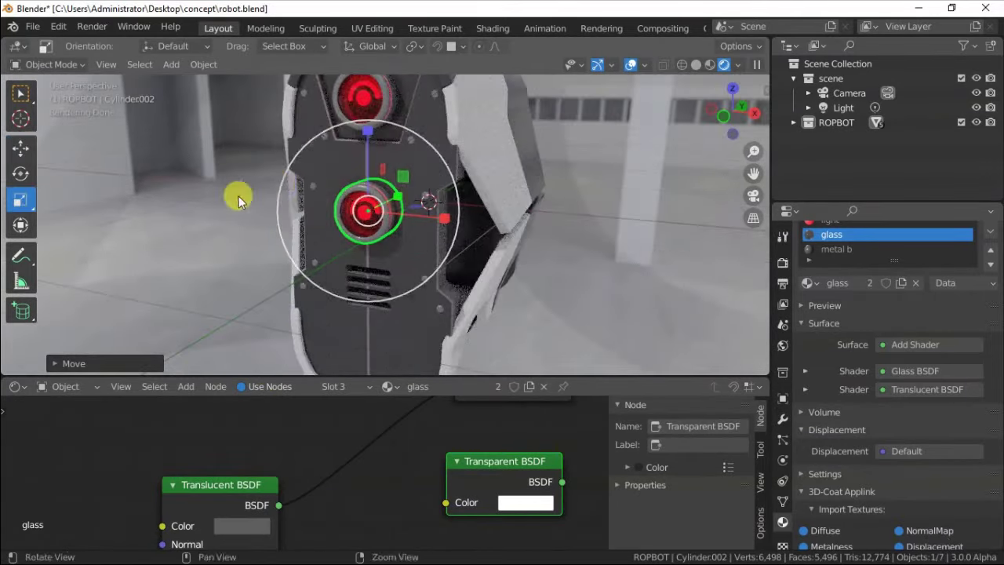
drag(282, 201, 306, 207)
click(306, 206)
scroll(309, 186, down, 3)
middle_drag(309, 186, 361, 201)
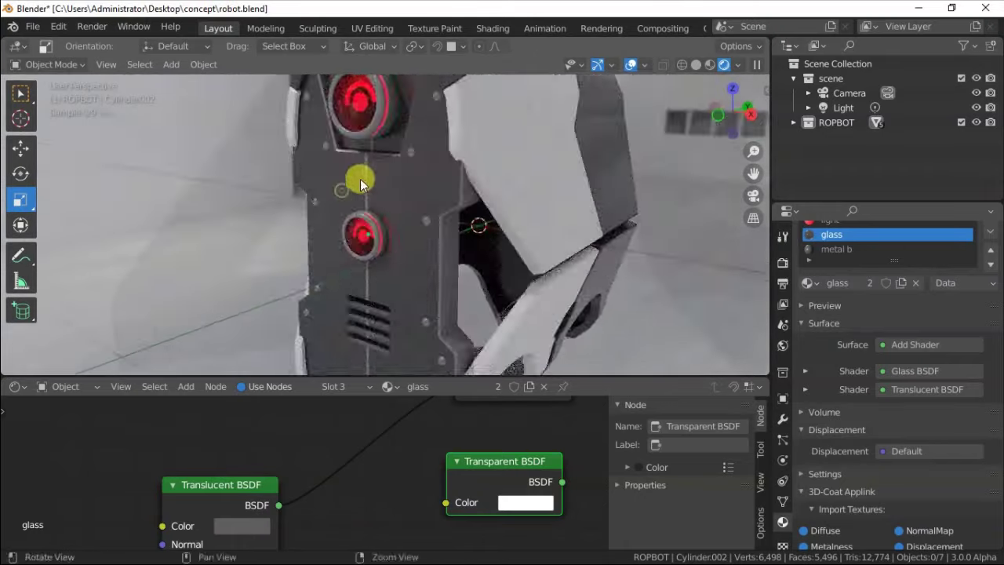
scroll(323, 203, up, 5)
Step: Separate the lower eye's rim ring into its own object
key(Tab)
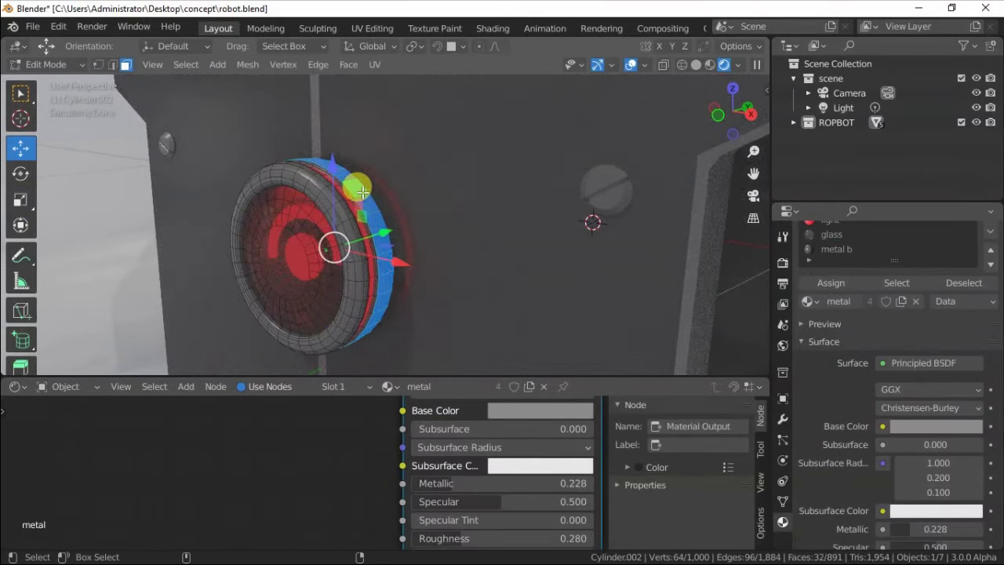
right_click(275, 360)
click(284, 499)
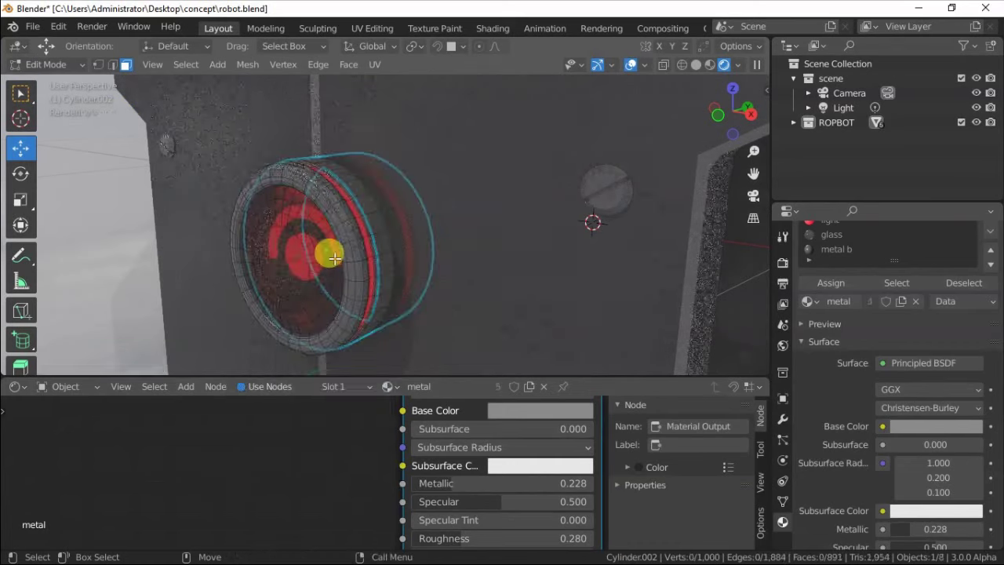
key(Tab)
key(Tab)
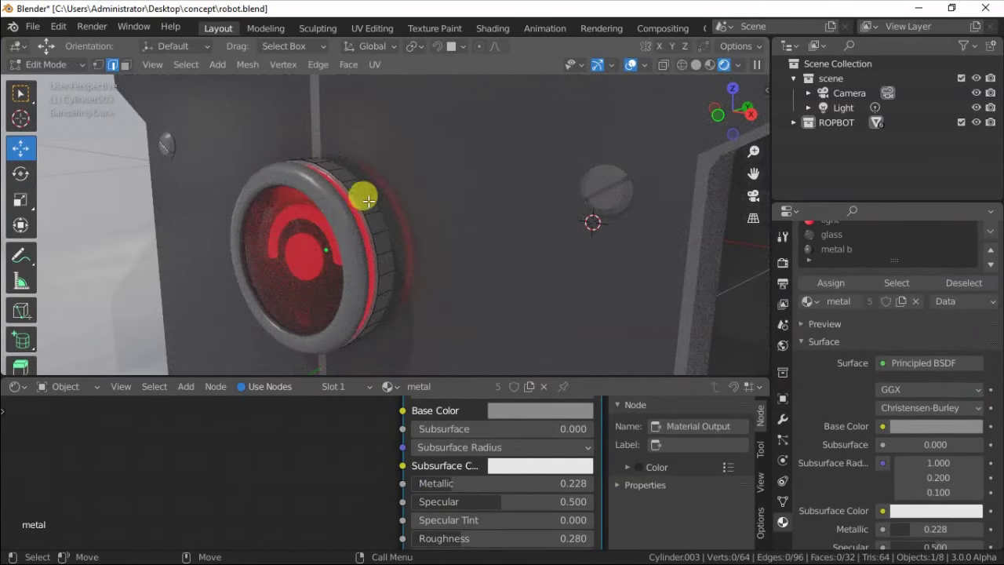
Step: Bevel all edges of the separated rim and adjust the bevel width
click(661, 66)
key(a)
middle_drag(282, 157, 330, 170)
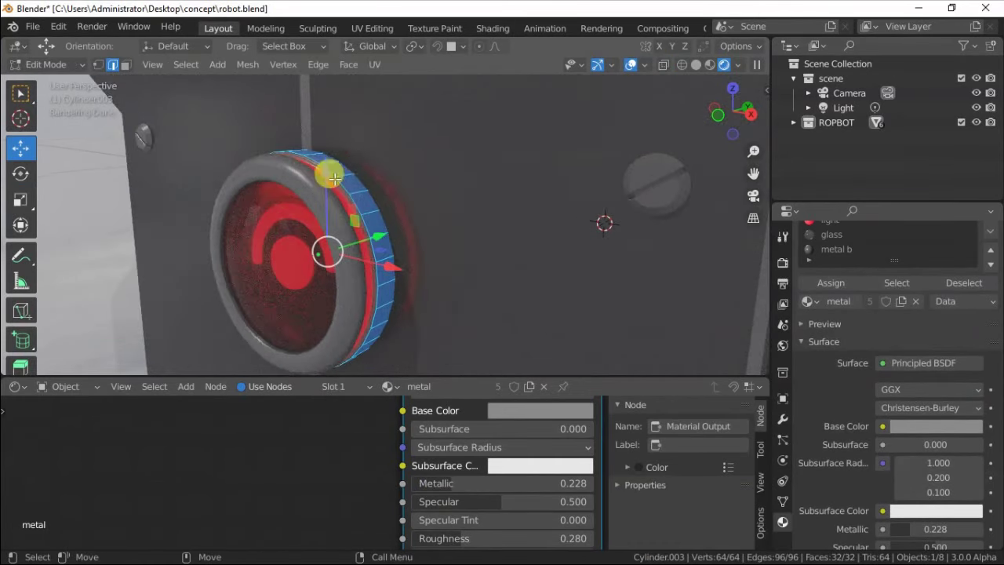
right_click(330, 170)
click(269, 191)
click(284, 182)
click(94, 363)
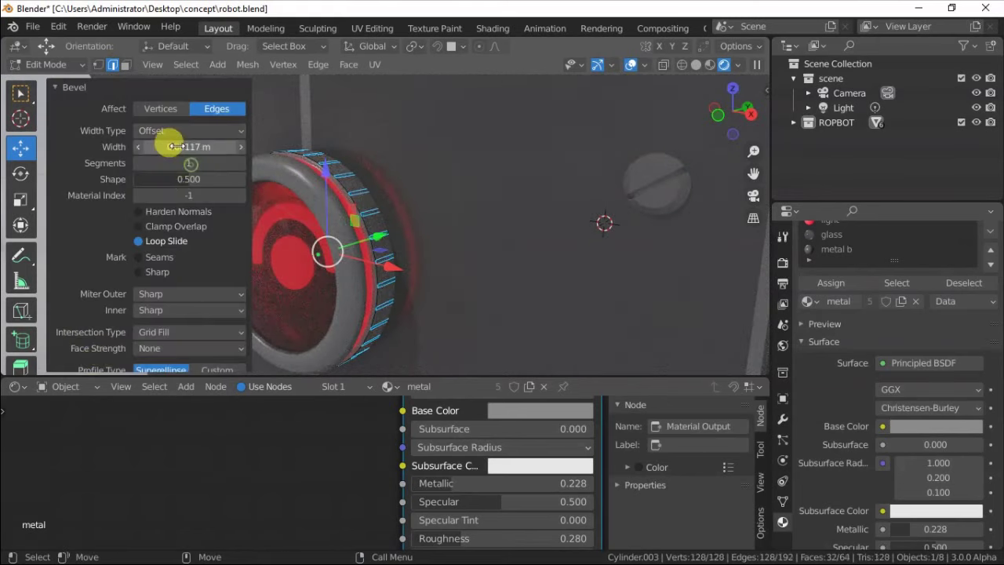
Step: Extrude the rim's ring of side faces outward to form ribs
key(3)
key(alt+a)
click(661, 66)
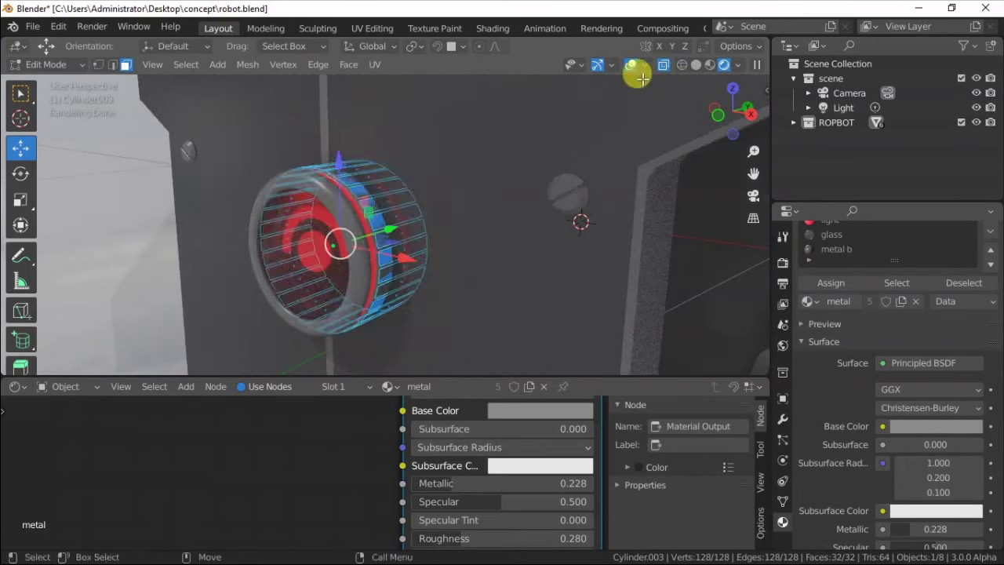
alt+click(340, 191)
mouse_move(322, 251)
middle_down()
mouse_move(284, 294)
mouse_move(263, 226)
middle_up()
click(284, 287)
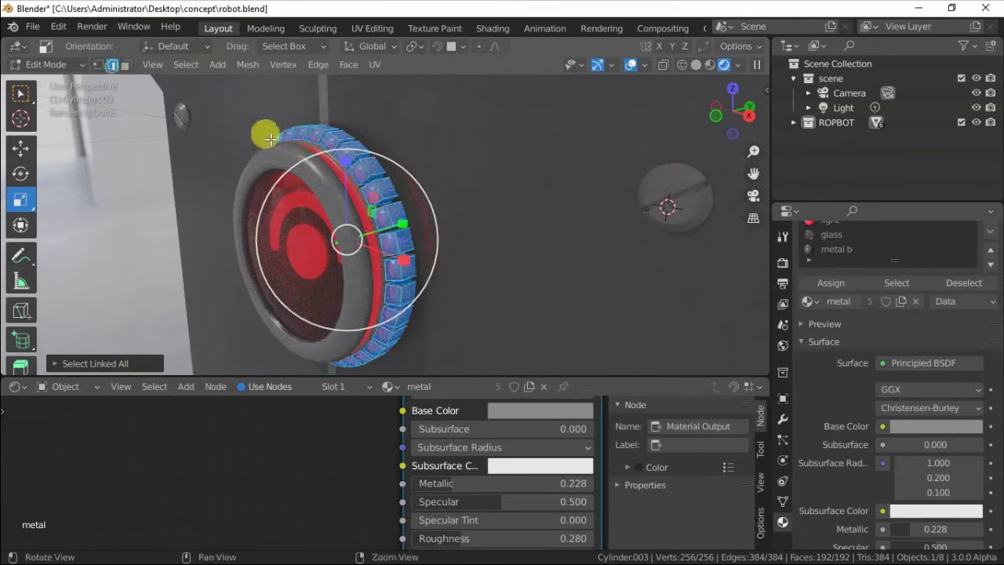
Step: Bevel the rib edges, then return to object mode to view the whole robot
key(ctrl+b)
mouse_move(270, 139)
middle_down()
mouse_move(280, 181)
mouse_move(79, 247)
mouse_move(358, 217)
mouse_move(330, 219)
mouse_move(439, 227)
middle_up()
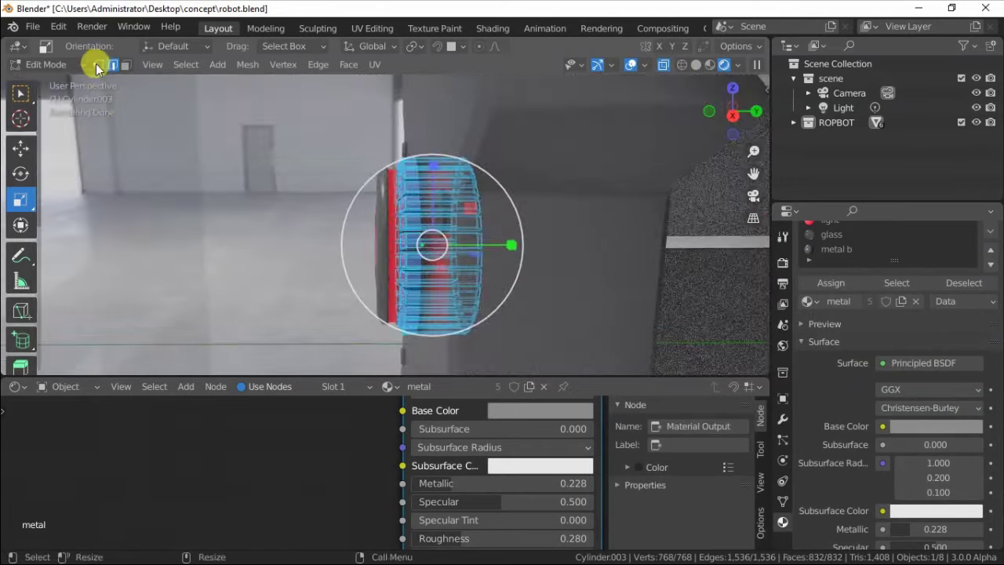
click(98, 64)
scroll(504, 253, down, 3)
key(Tab)
mouse_move(505, 254)
middle_down()
mouse_move(406, 190)
mouse_move(369, 191)
middle_up()
scroll(186, 181, down, 4)
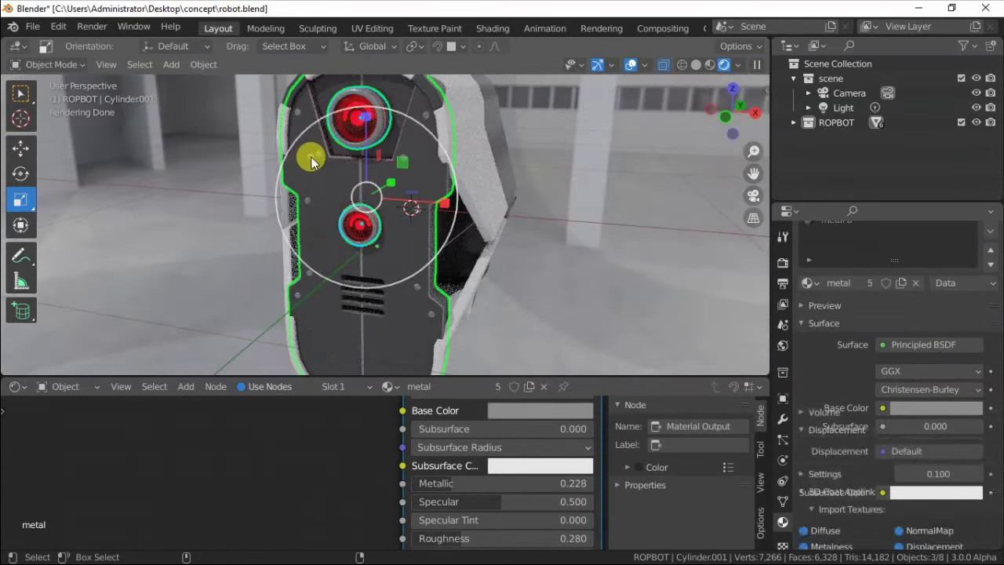
right_click(311, 161)
mouse_move(298, 213)
middle_down()
mouse_move(370, 197)
mouse_move(341, 213)
middle_up()
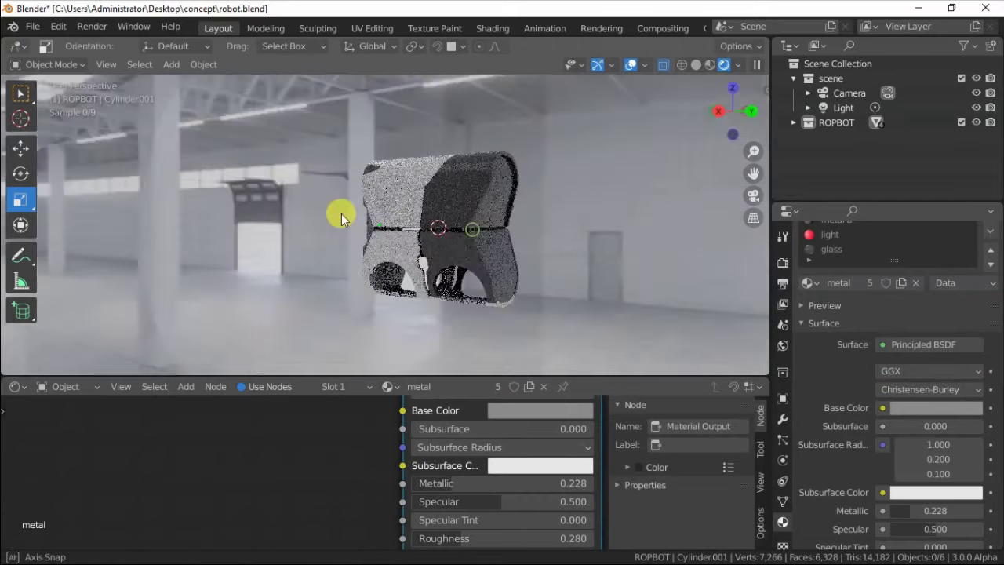
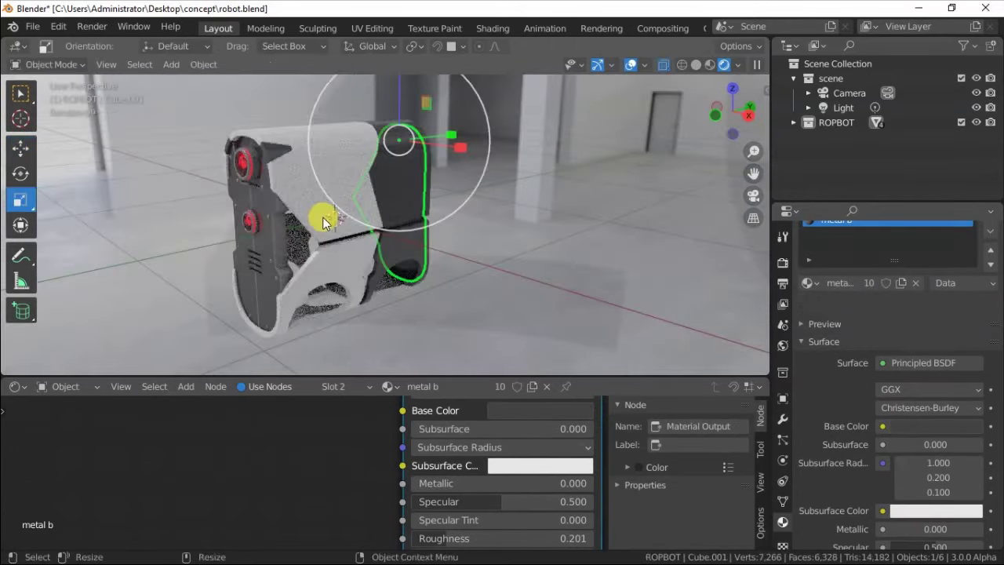
Step: Add a UV sphere, give it the metal b material and shrink it down
mouse_move(325, 217)
middle_down()
mouse_move(278, 233)
mouse_move(298, 236)
mouse_move(175, 73)
middle_up()
click(171, 64)
mouse_move(189, 82)
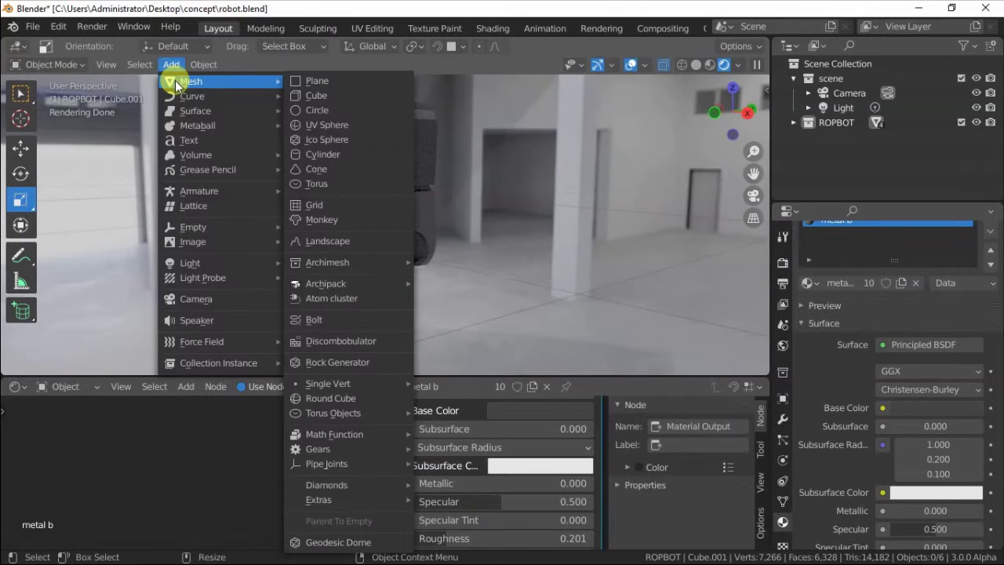
click(323, 125)
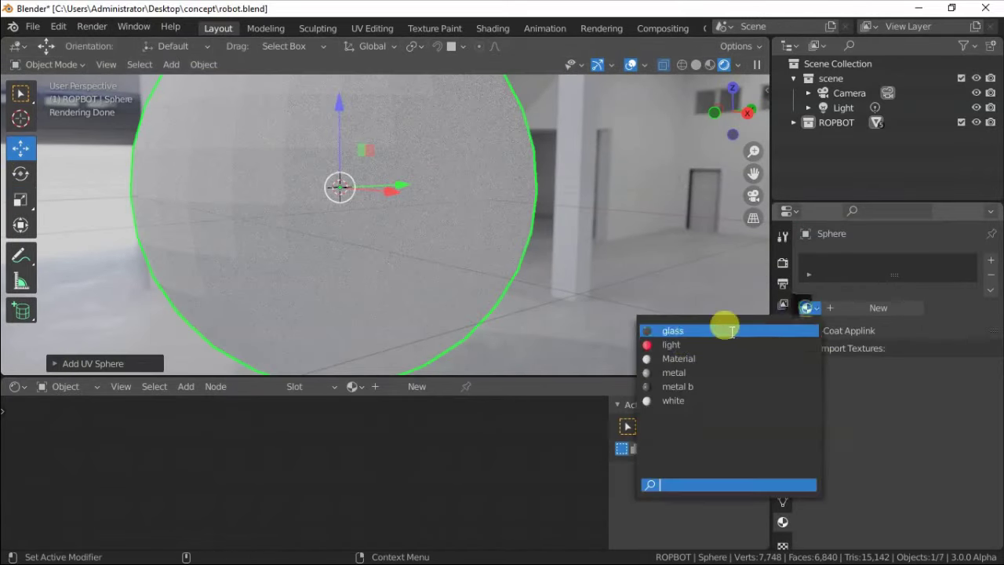
click(679, 386)
right_click(316, 184)
click(316, 183)
key(s)
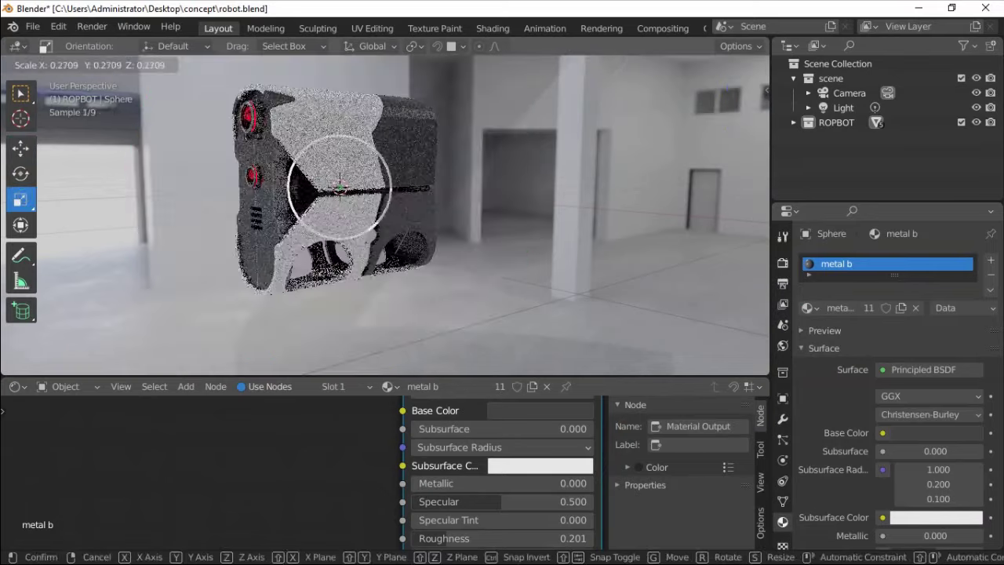
click(371, 116)
mouse_move(371, 116)
mouse_down()
mouse_move(394, 220)
mouse_move(219, 213)
mouse_up()
scroll(227, 217, up, 3)
click(20, 199)
Step: Move the sphere into the round socket of the robot's lower body, checking from the right view
click(20, 147)
middle_drag(313, 235, 325, 239)
key(KP_3)
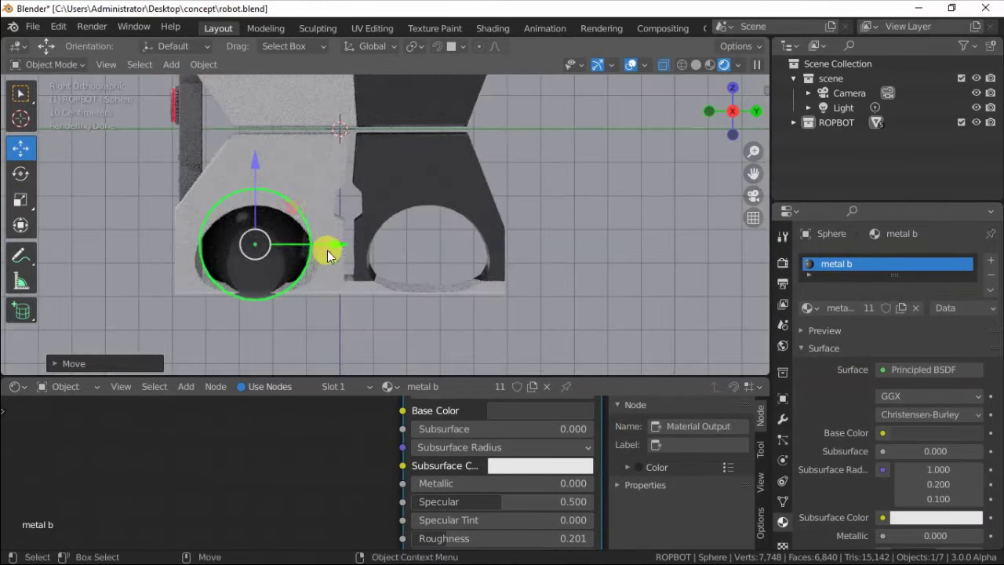
scroll(330, 251, up, 2)
drag(348, 238, 357, 220)
mouse_move(437, 217)
middle_down()
mouse_move(448, 225)
mouse_move(376, 206)
mouse_move(353, 134)
mouse_move(493, 169)
mouse_move(426, 224)
mouse_move(354, 240)
mouse_move(372, 224)
middle_up()
Step: Bevel the sphere's vertical edge loop and extrude it inward to form a groove ring
key(Tab)
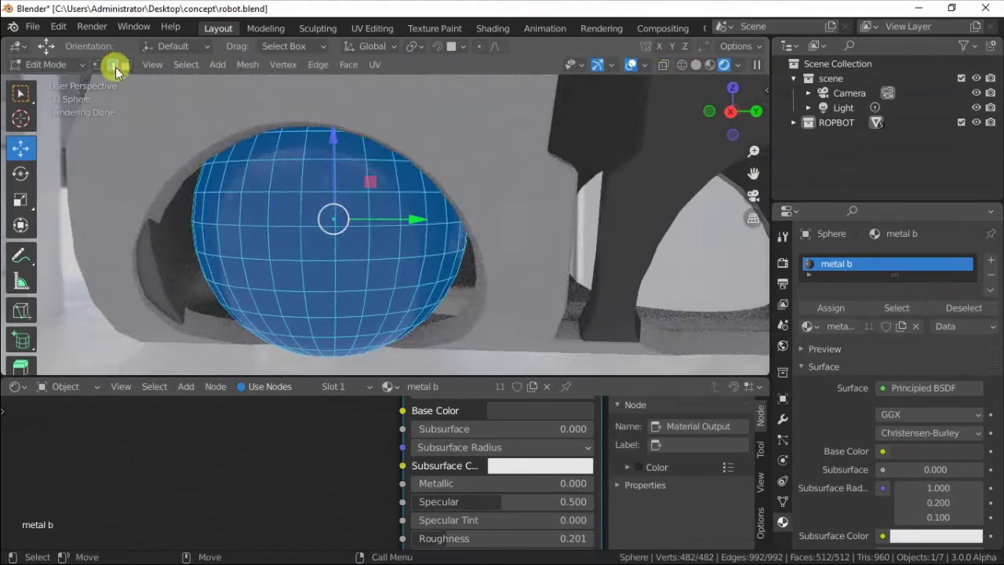
alt+click(300, 236)
right_click(263, 186)
click(251, 185)
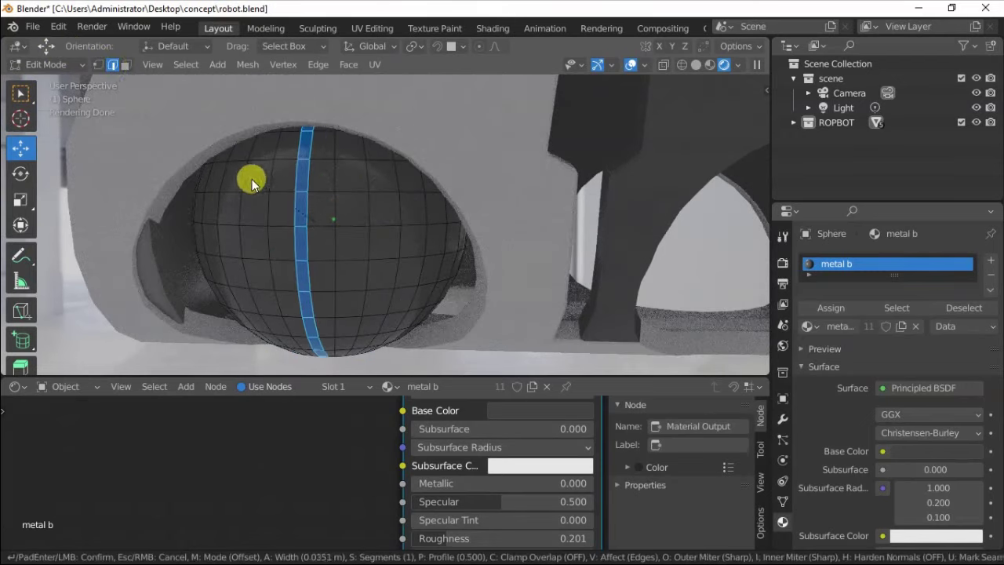
right_click(225, 291)
click(224, 290)
click(113, 64)
scroll(259, 206, up, 2)
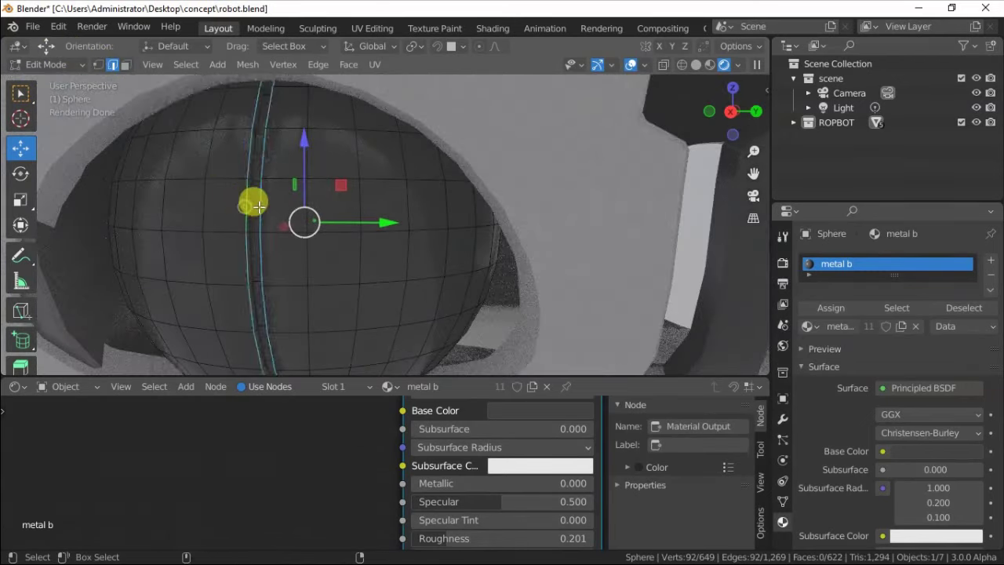
scroll(259, 206, up, 1)
scroll(213, 182, down, 5)
key(Tab)
mouse_move(320, 231)
middle_down()
mouse_move(330, 208)
mouse_move(382, 219)
mouse_move(387, 201)
mouse_move(369, 197)
mouse_move(351, 157)
mouse_move(314, 197)
mouse_move(421, 170)
mouse_move(291, 164)
mouse_move(328, 172)
middle_up()
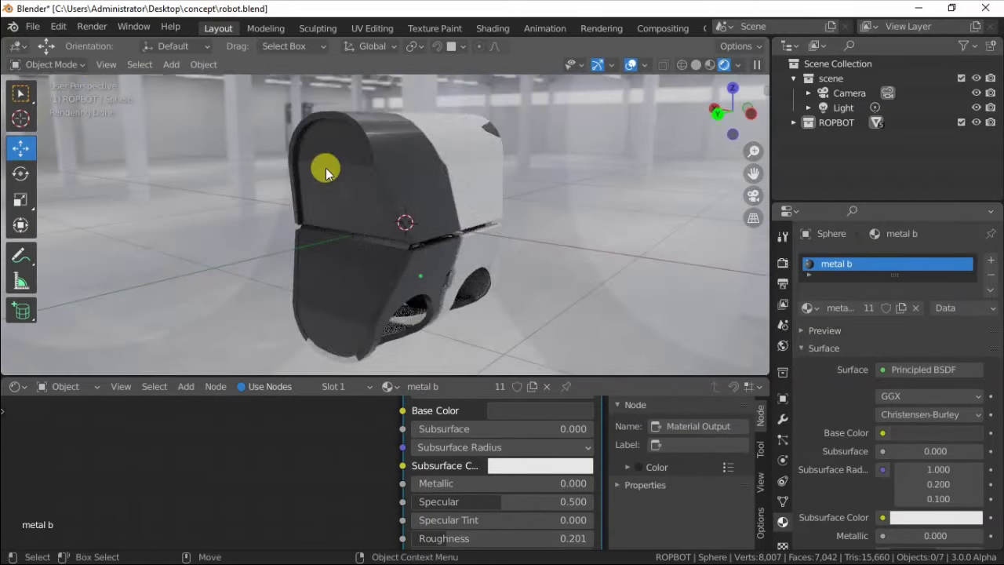
Step: Add a cube, shrink it and place it beside the robot's body
click(171, 65)
click(330, 94)
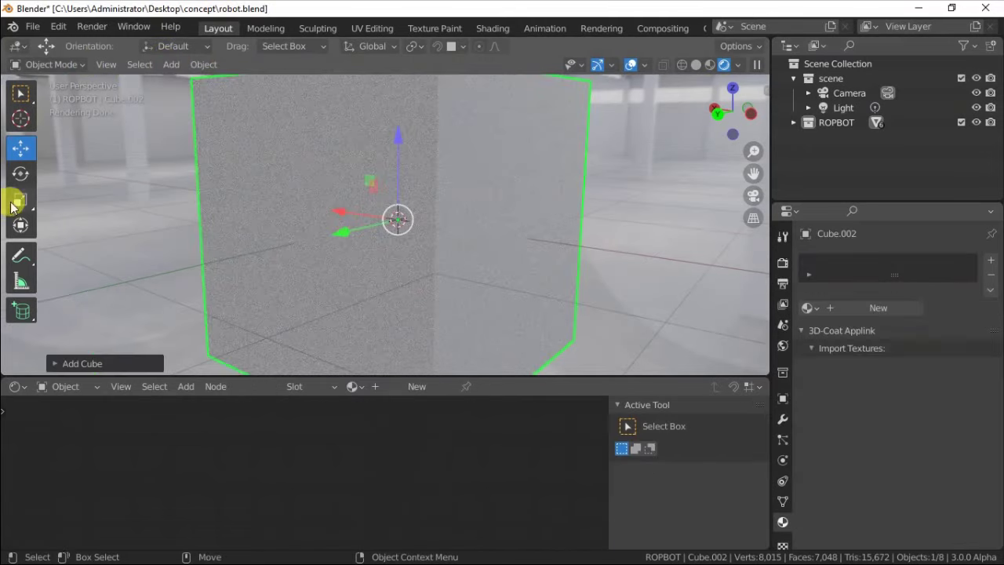
click(11, 206)
drag(486, 219, 408, 224)
click(20, 148)
drag(287, 246, 243, 203)
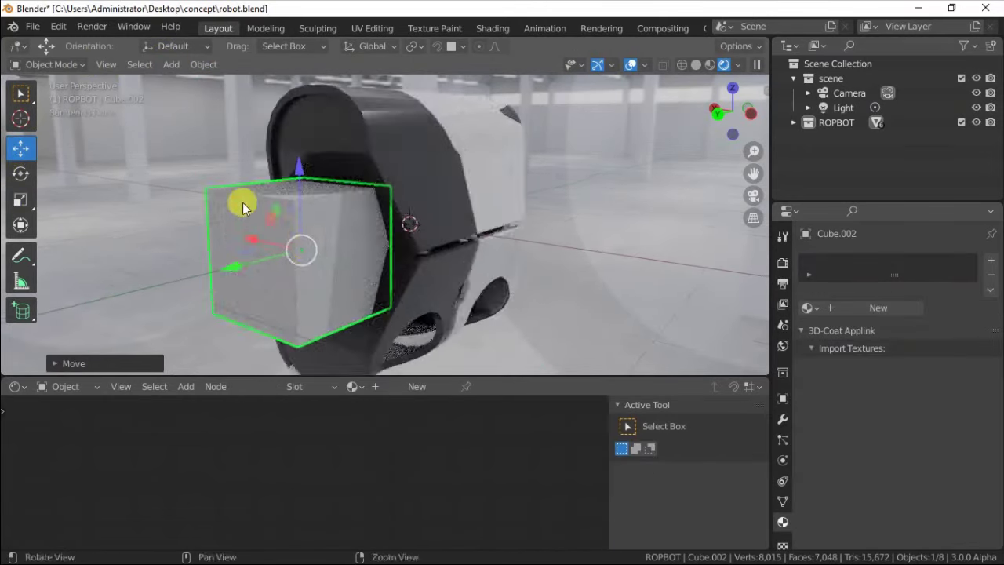
Step: Scale the cube's mesh down further in Edit Mode
key(Tab)
middle_drag(242, 202, 287, 224)
click(21, 200)
key(s)
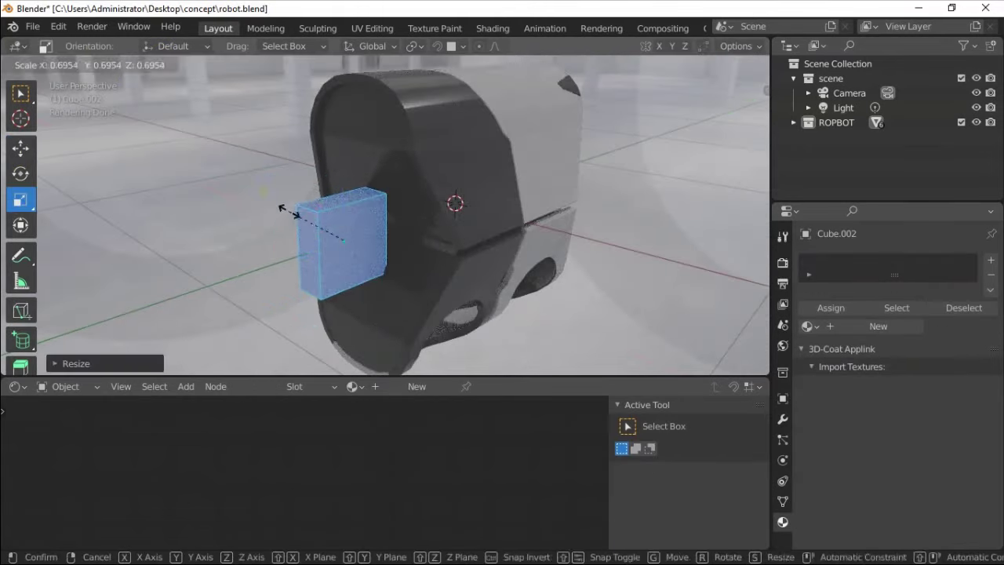
click(171, 97)
scroll(171, 97, up, 2)
Step: Select the cube's edge loops and bevel them to round off the block
click(186, 64)
click(271, 287)
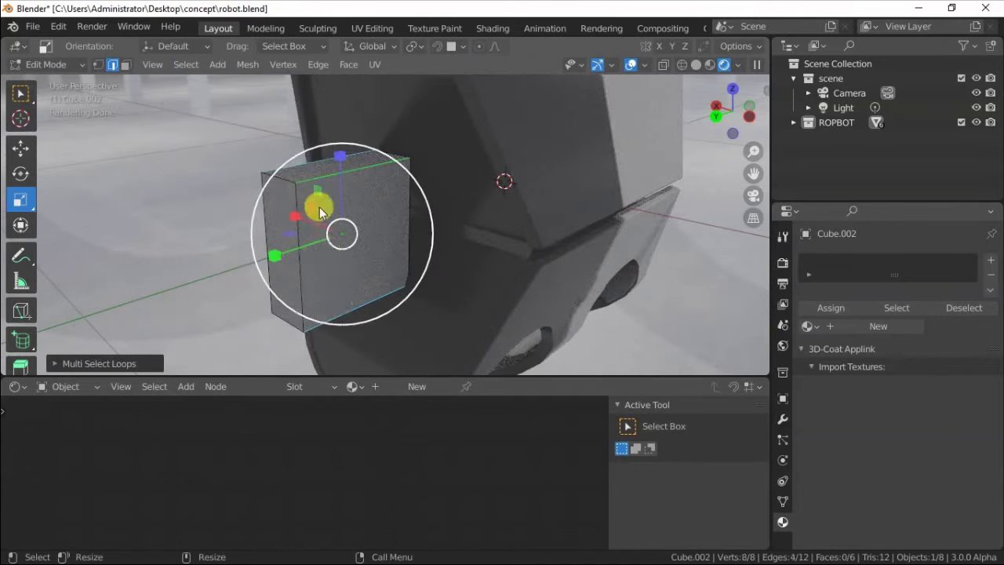
click(251, 165)
click(114, 64)
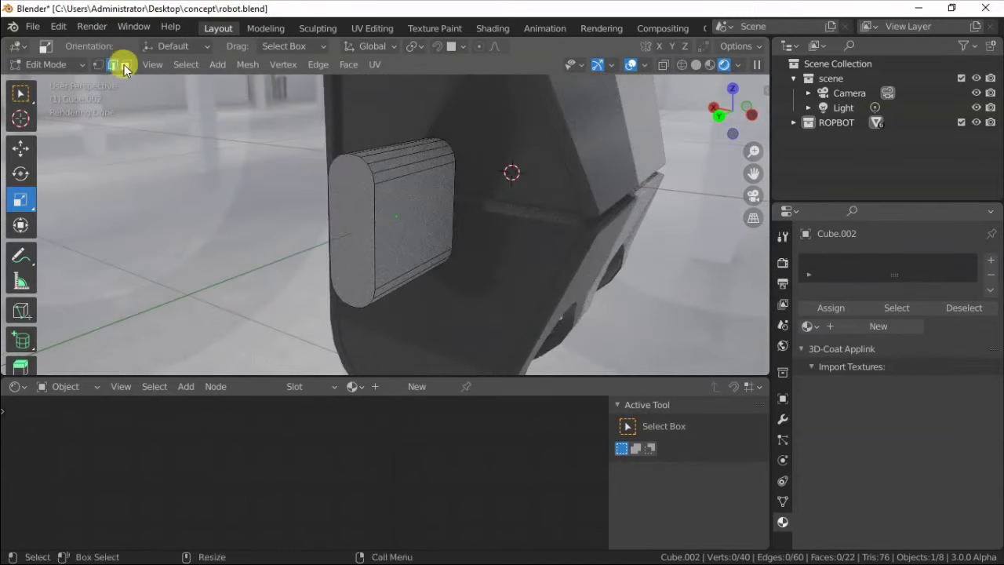
middle_drag(117, 60, 367, 200)
Step: Bevel the block's end face and extrude it inward along normals to make a rimmed recess
key(ctrl+b)
click(187, 116)
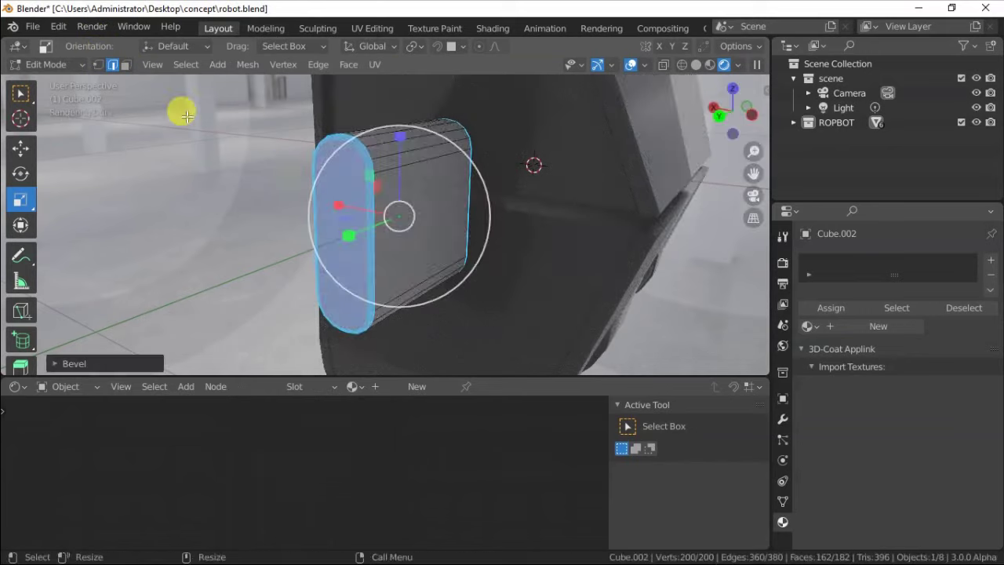
right_click(324, 181)
click(314, 202)
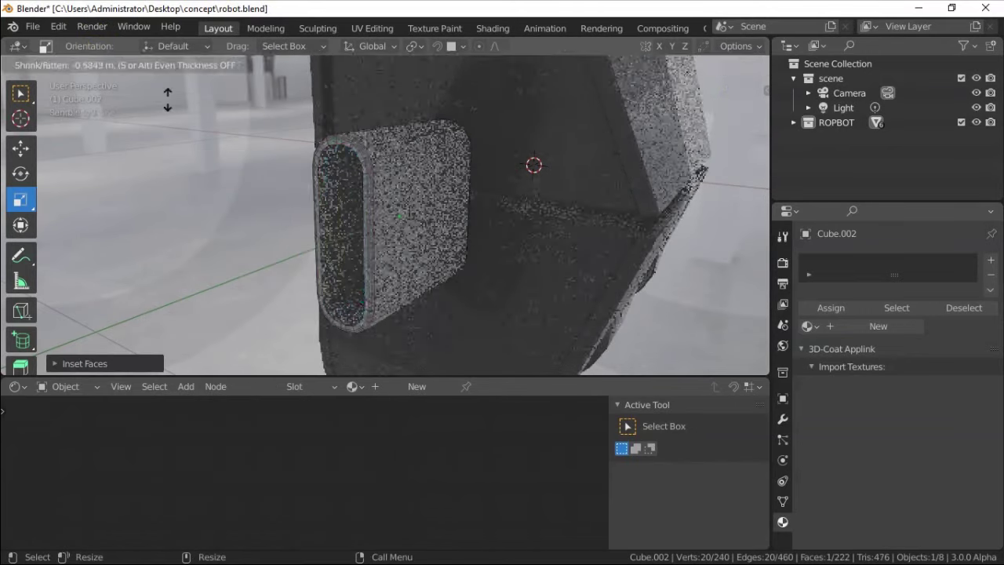
click(313, 134)
scroll(267, 145, up, 3)
key(ctrl+b)
key(Escape)
scroll(201, 184, down, 3)
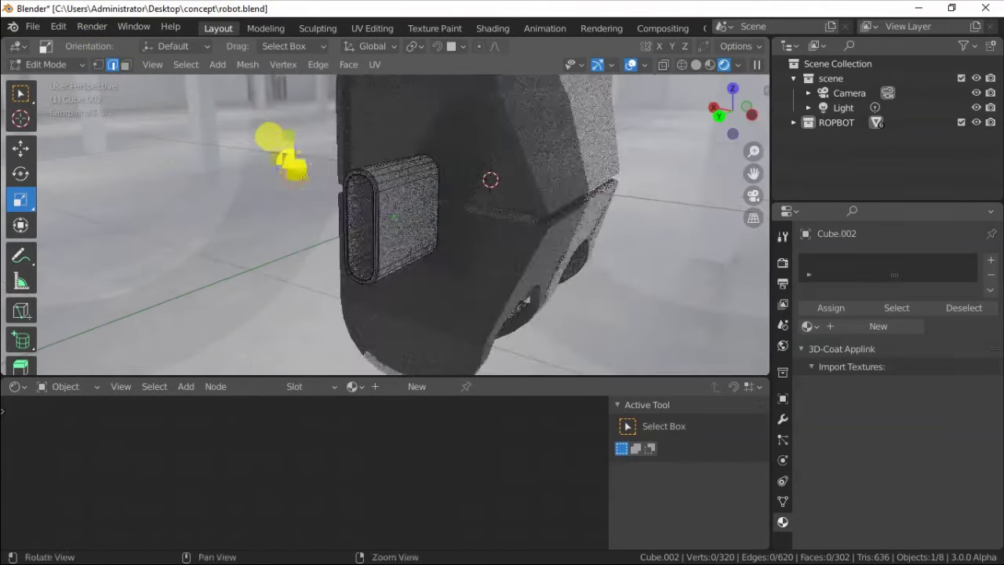
Step: Frame the block and add a loop cut along the recess's inner rim
key(Tab)
middle_drag(180, 165, 202, 154)
key(KP_Decimal)
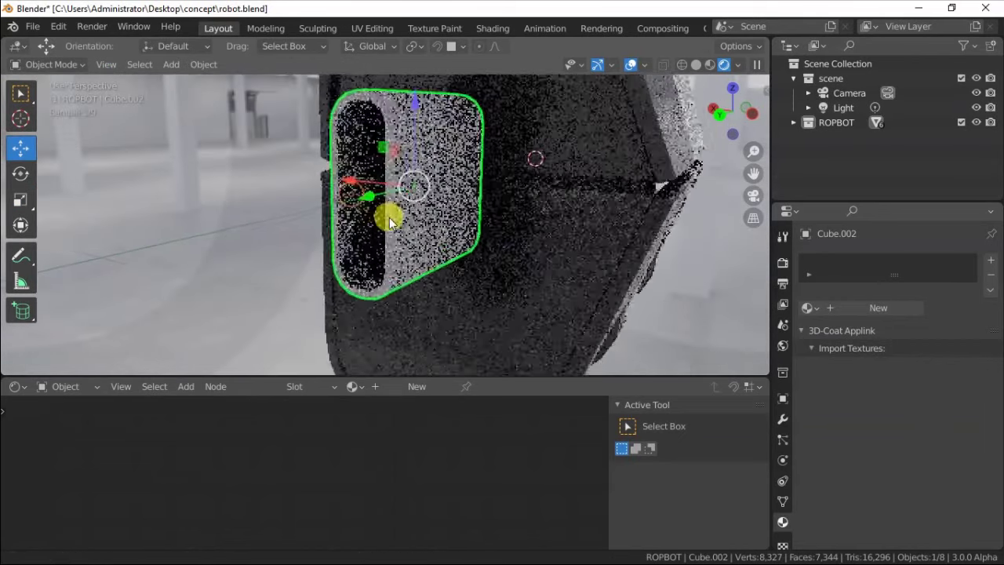
key(Tab)
click(377, 128)
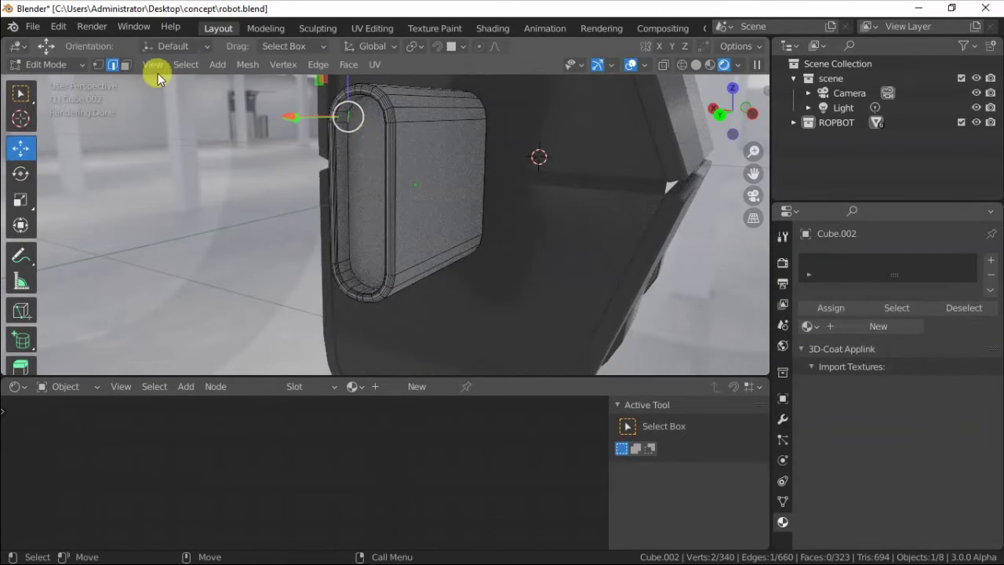
key(3)
right_click(366, 168)
mouse_move(365, 167)
middle_down()
mouse_move(396, 195)
mouse_move(437, 186)
mouse_move(334, 163)
mouse_move(366, 180)
middle_up()
Step: Duplicate the block's shell faces in place and separate them into a new object, Cube.003
key(ctrl+d)
right_click(340, 168)
right_click(340, 168)
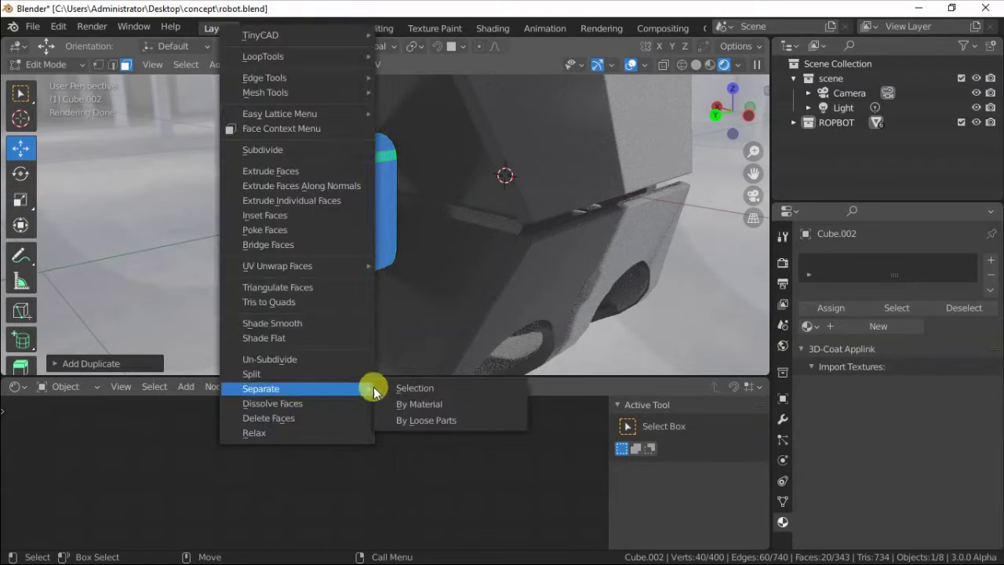
click(414, 387)
key(Tab)
drag(309, 161, 146, 233)
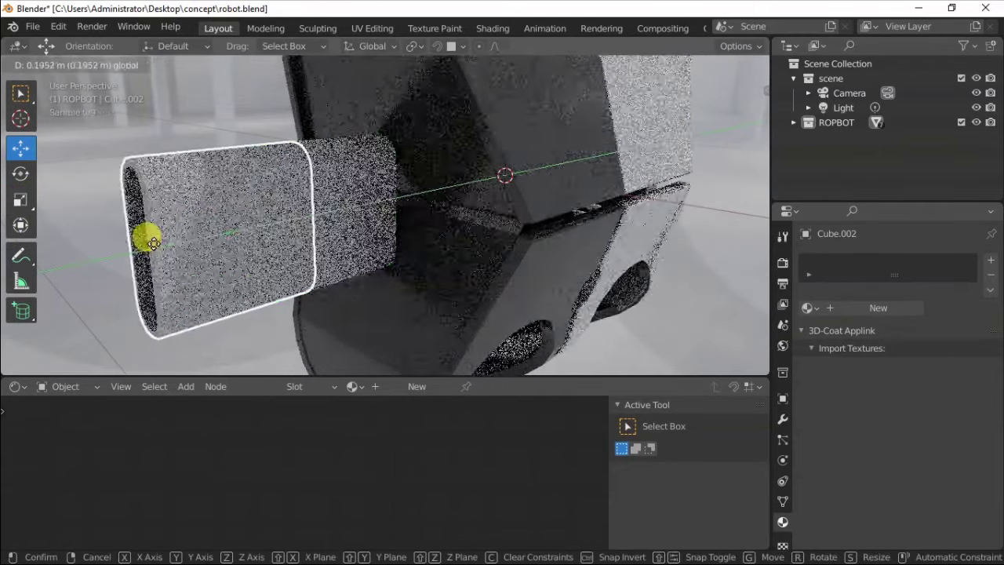
key(ctrl+z)
mouse_move(300, 172)
mouse_down()
mouse_move(201, 229)
mouse_move(320, 213)
mouse_up()
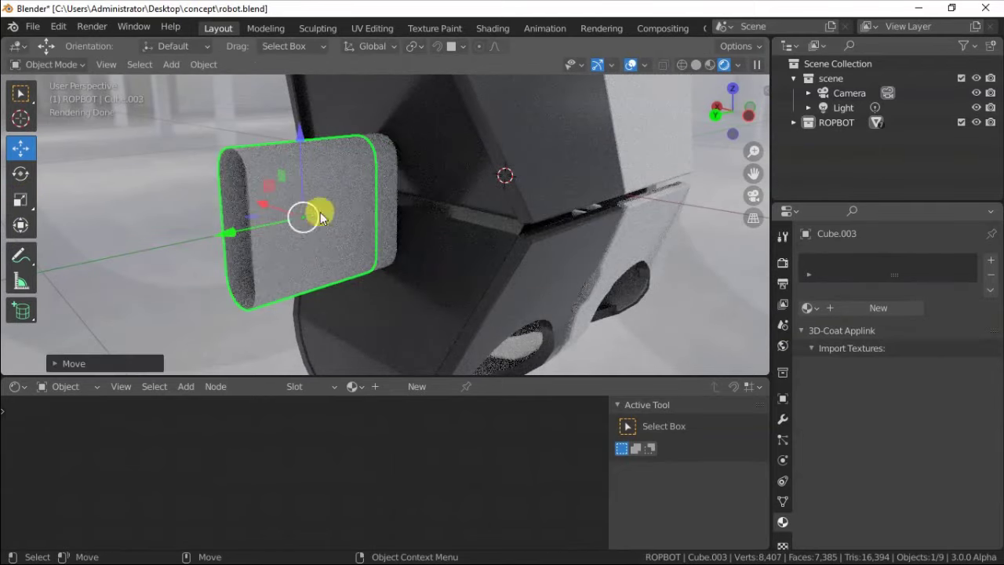
Step: In Right Ortho with X-ray, knife-cut a tapered trapezoid notch into Cube.003's end face
key(KP_3)
key(KP_Decimal)
key(z)
key(alt+z)
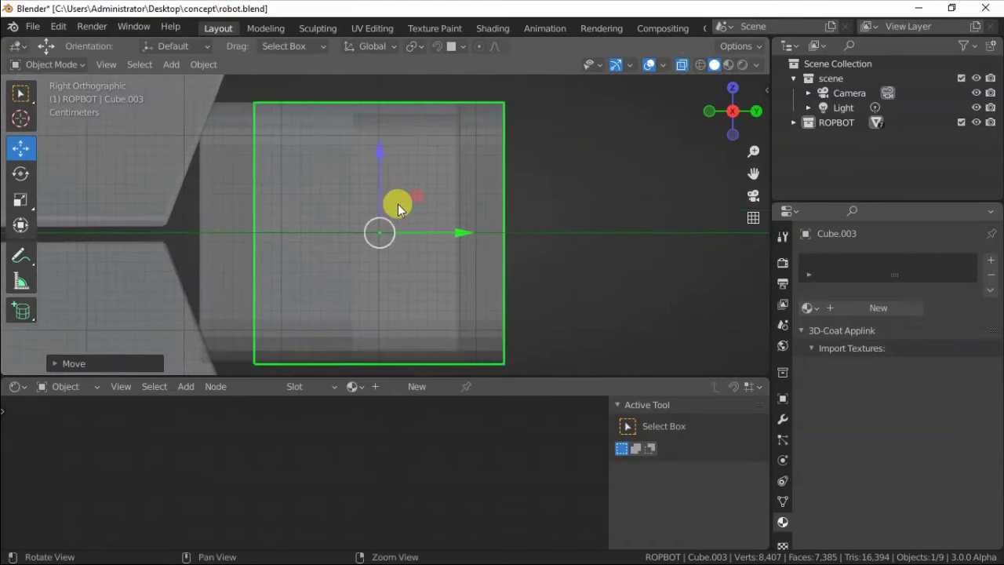
key(Tab)
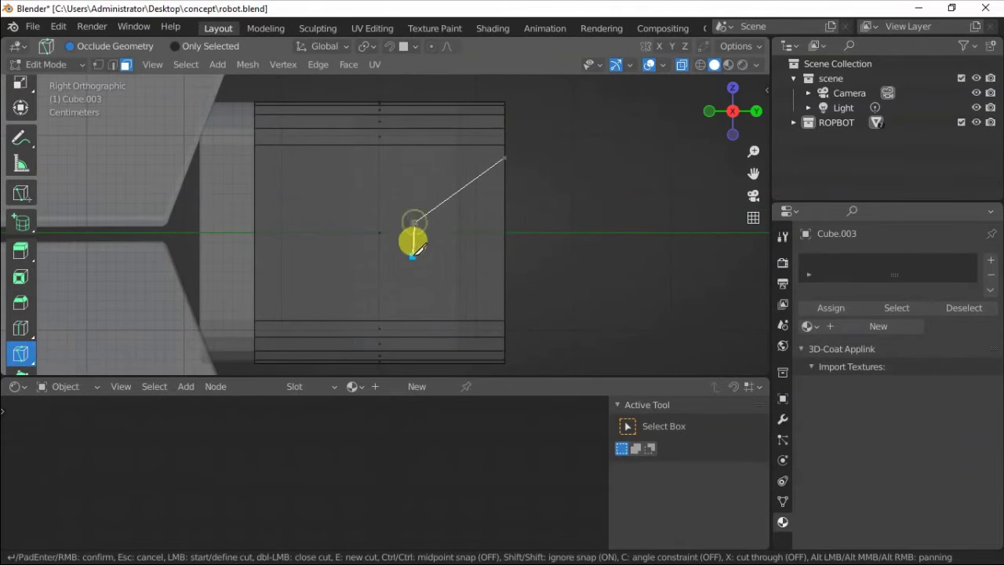
click(413, 239)
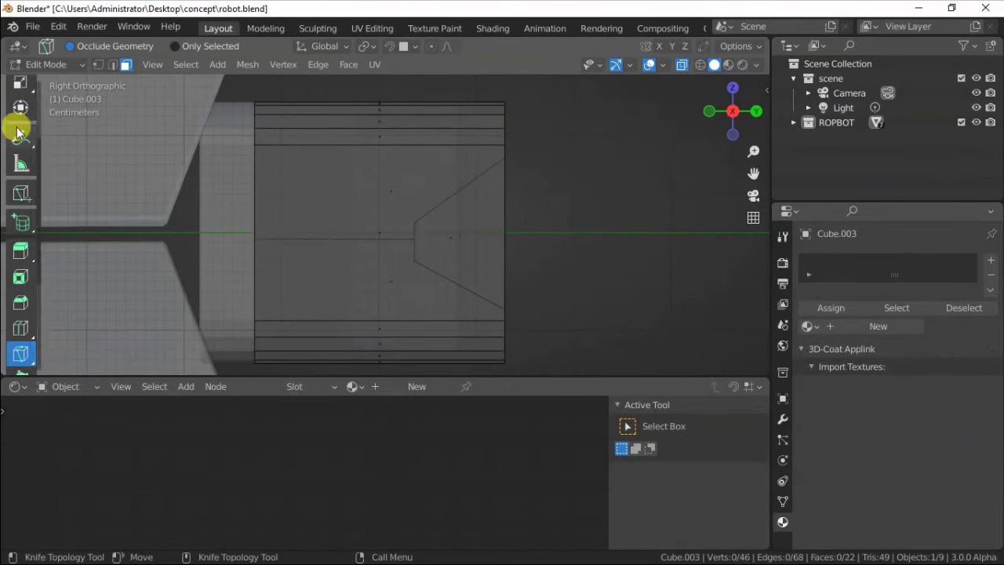
mouse_move(466, 213)
middle_down()
mouse_move(403, 260)
mouse_move(478, 201)
mouse_move(258, 215)
mouse_move(319, 230)
mouse_move(350, 265)
mouse_move(228, 262)
mouse_move(154, 136)
mouse_move(684, 75)
middle_up()
key(3)
click(684, 74)
mouse_move(549, 156)
middle_down()
mouse_move(392, 209)
mouse_move(381, 352)
mouse_move(401, 217)
middle_up()
Step: Bevel the selected edge of the notched panel and adjust the bevel settings
mouse_move(423, 169)
middle_down()
mouse_move(397, 168)
mouse_move(471, 230)
middle_up()
key(F2)
key(2)
scroll(389, 204, up, 2)
key(ctrl+e)
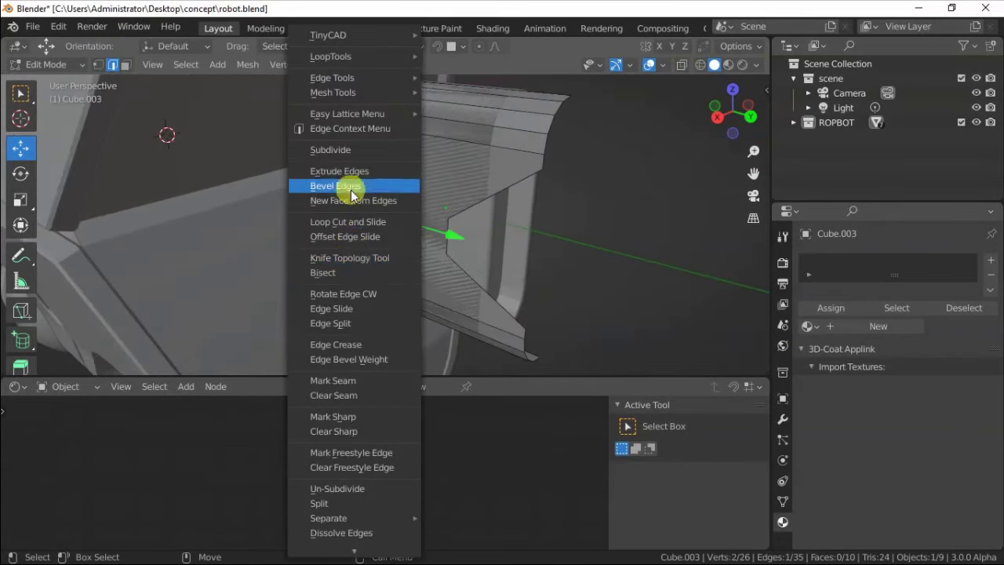
click(369, 191)
key(F9)
key(x)
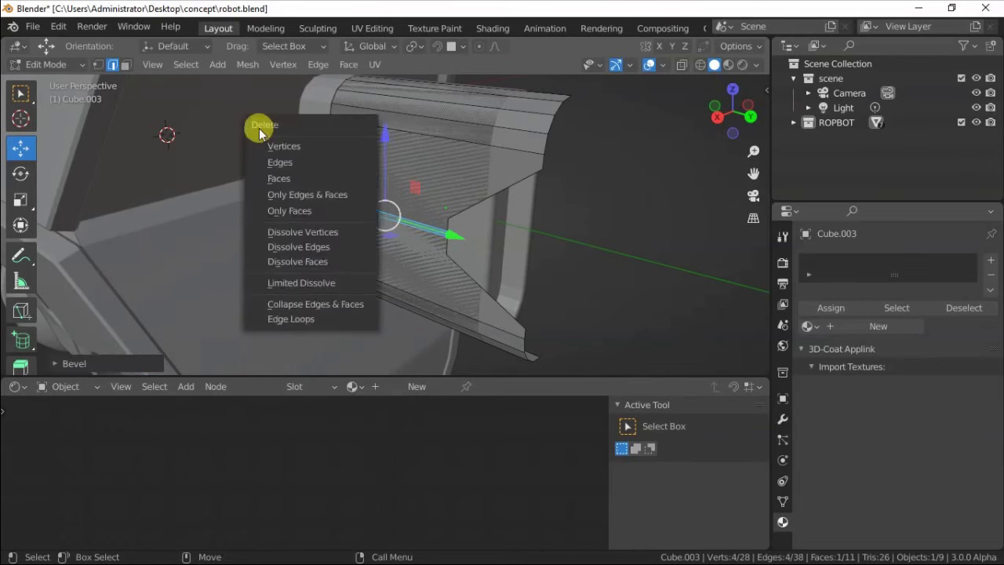
Step: Select the whole panel, thicken it along its normals and bevel its edges
mouse_move(256, 224)
middle_down()
mouse_move(354, 219)
mouse_move(285, 146)
middle_up()
click(358, 218)
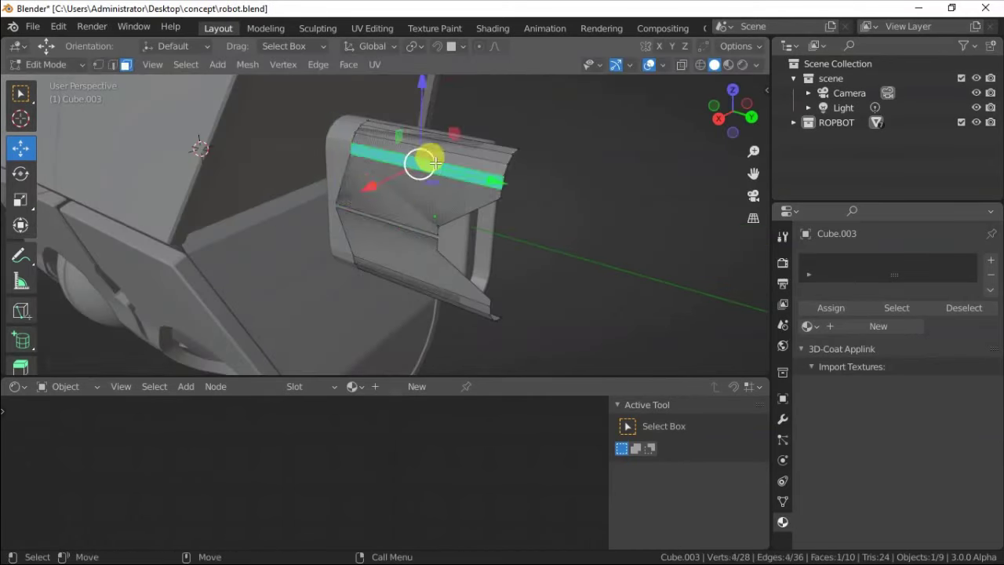
key(ctrl+l)
mouse_move(434, 164)
middle_down()
mouse_move(453, 274)
mouse_move(425, 202)
middle_up()
right_click(381, 299)
click(382, 298)
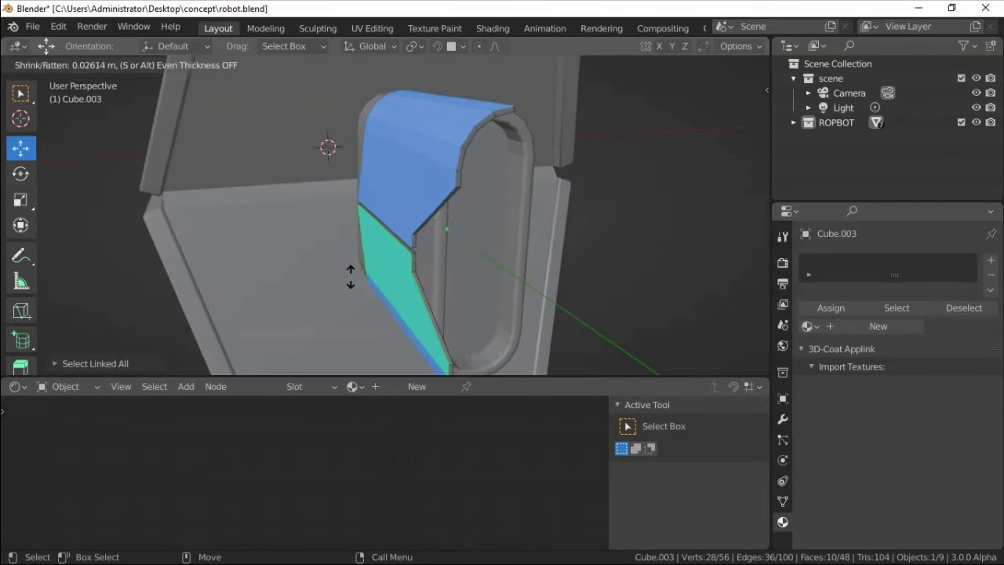
right_click(432, 146)
click(390, 179)
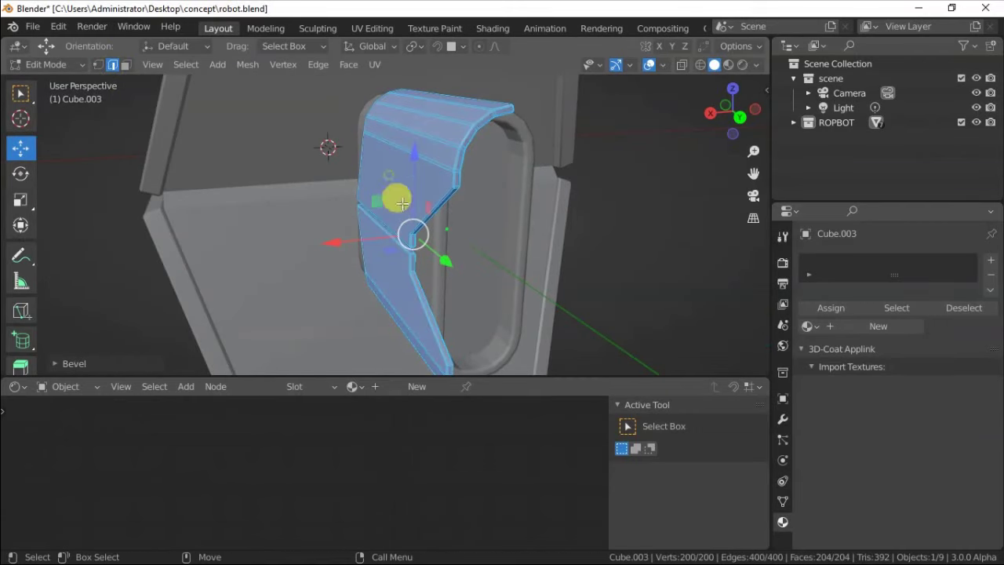
Step: Mirror a copy of the panel across global X and move it along Y to the pod's opposite side
middle_drag(353, 196, 402, 185)
click(247, 64)
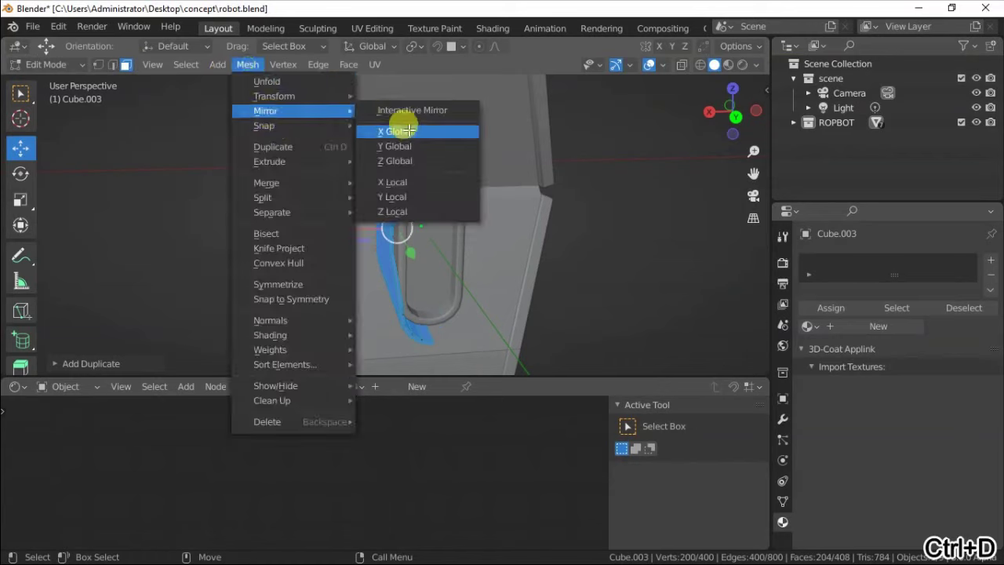
click(403, 127)
key(g)
key(x)
key(ctrl+l)
mouse_move(385, 169)
middle_down()
mouse_move(426, 246)
mouse_move(511, 217)
middle_up()
key(g)
key(y)
click(438, 274)
key(Tab)
Step: In rendered shading, select the outer metal shell Cube.002 and its linked faces
key(z)
click(522, 247)
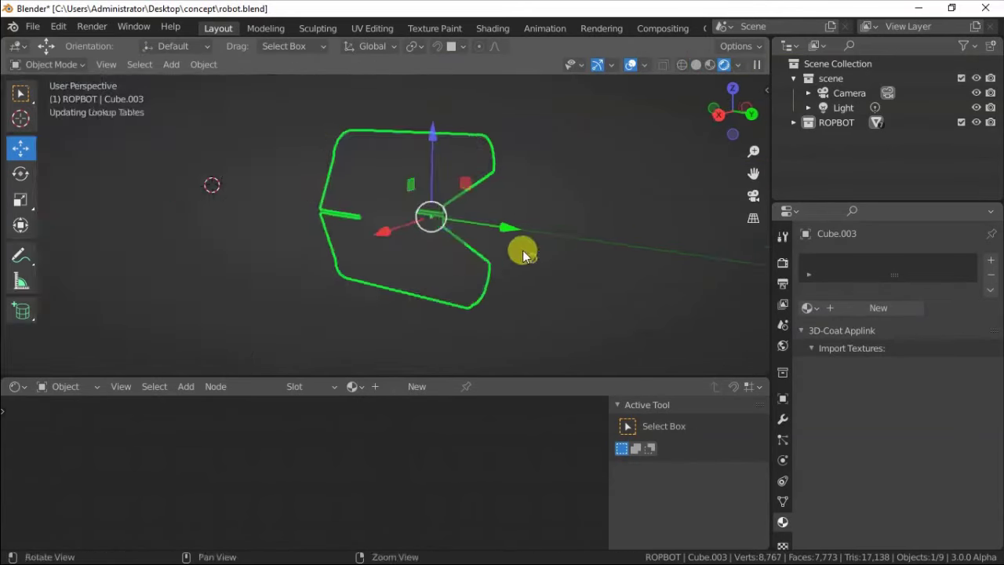
click(433, 236)
click(358, 242)
key(Tab)
key(ctrl+l)
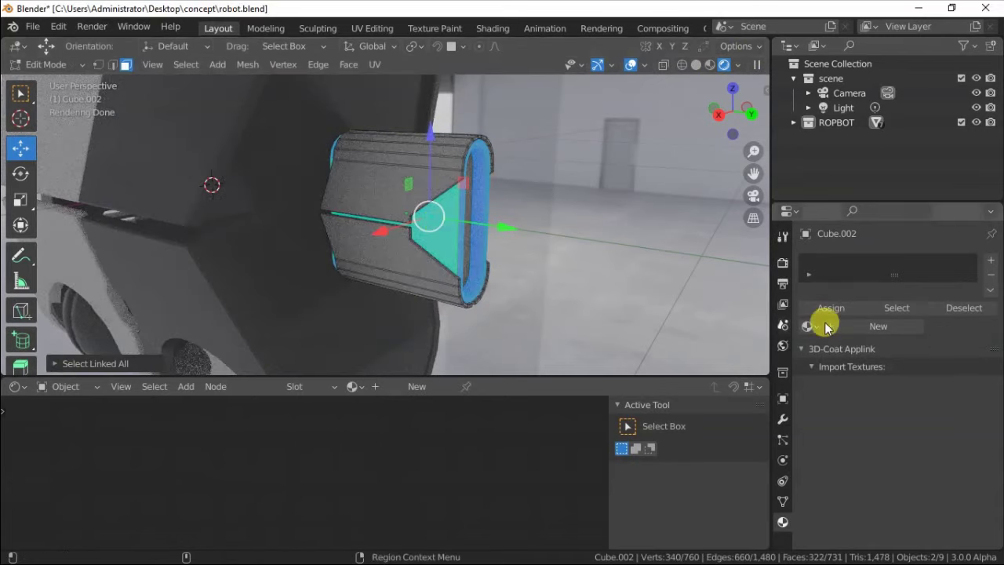
Step: Assign the white material to the inner cover piece Cube.003, leaving the pod body metal
click(825, 327)
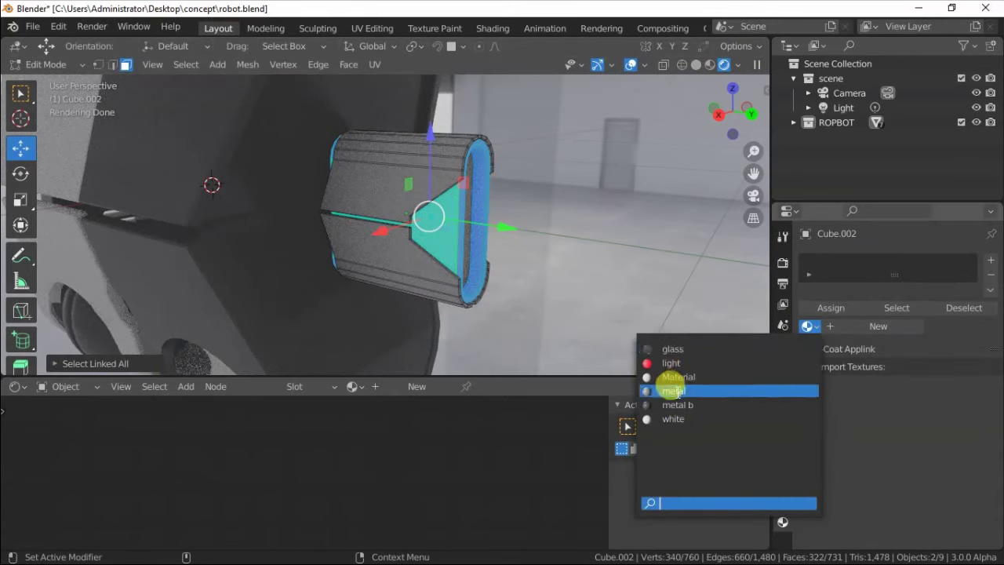
click(421, 197)
click(806, 325)
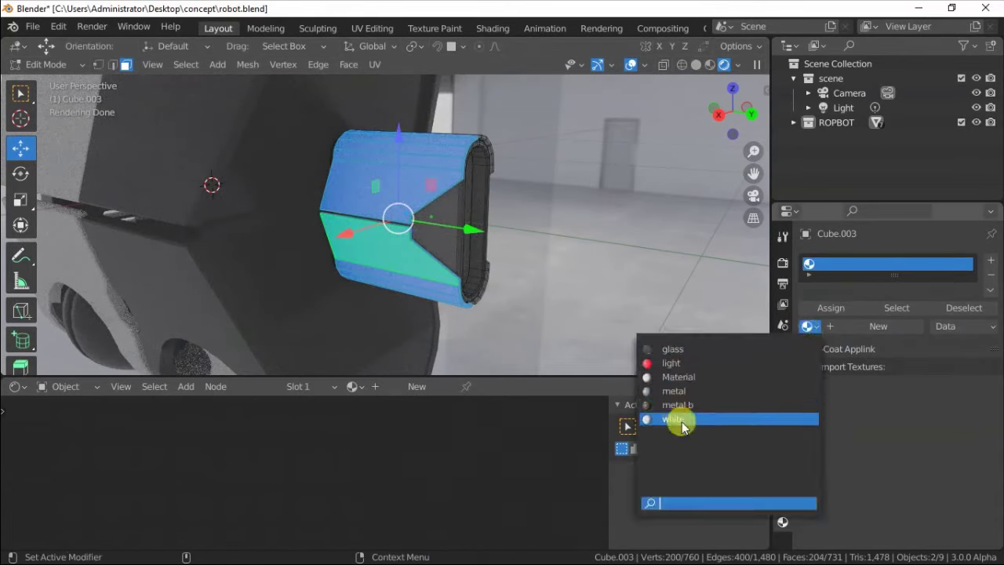
click(676, 417)
key(Tab)
middle_drag(540, 244, 399, 203)
drag(327, 222, 297, 253)
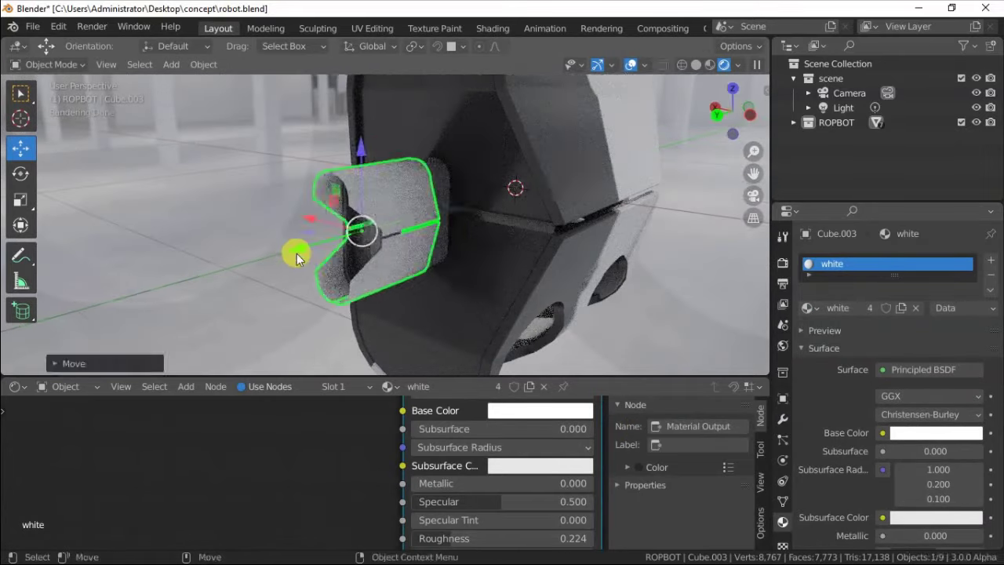
key(ctrl+z)
right_click(317, 255)
mouse_move(317, 256)
middle_down()
mouse_move(386, 184)
mouse_move(323, 209)
middle_up()
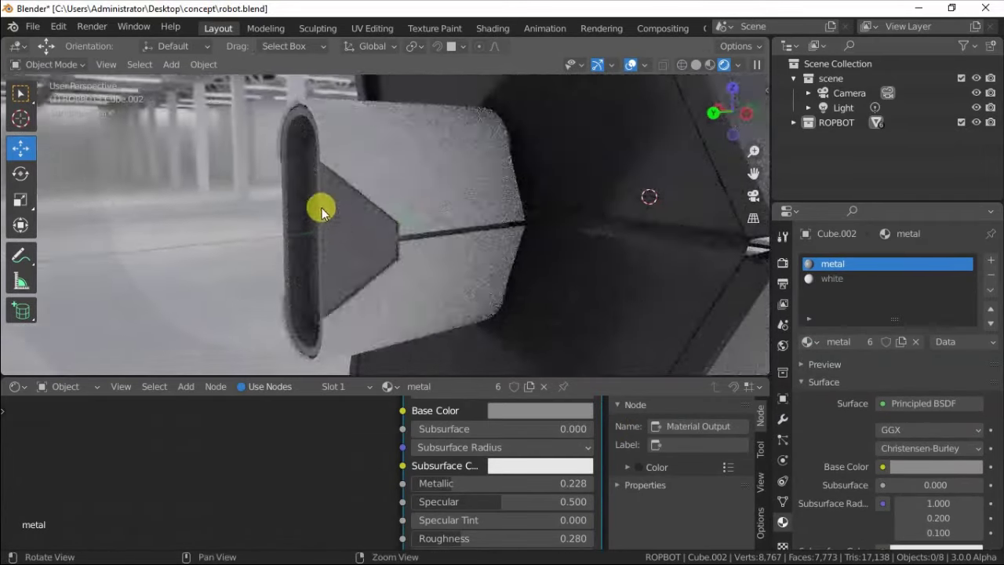
click(21, 310)
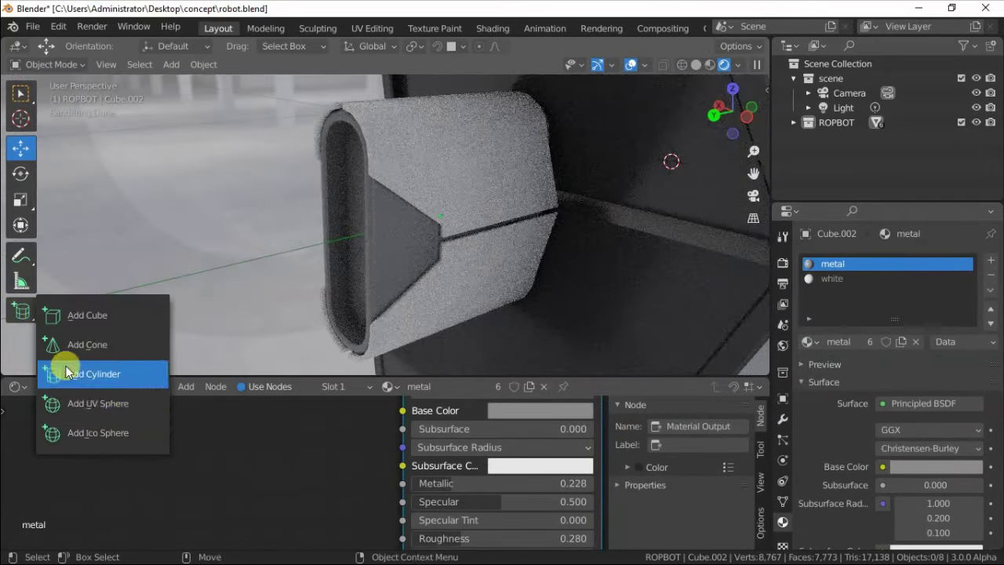
Step: Add a small cube and position it on the shell's triangular face
click(392, 252)
click(20, 148)
drag(392, 240, 321, 253)
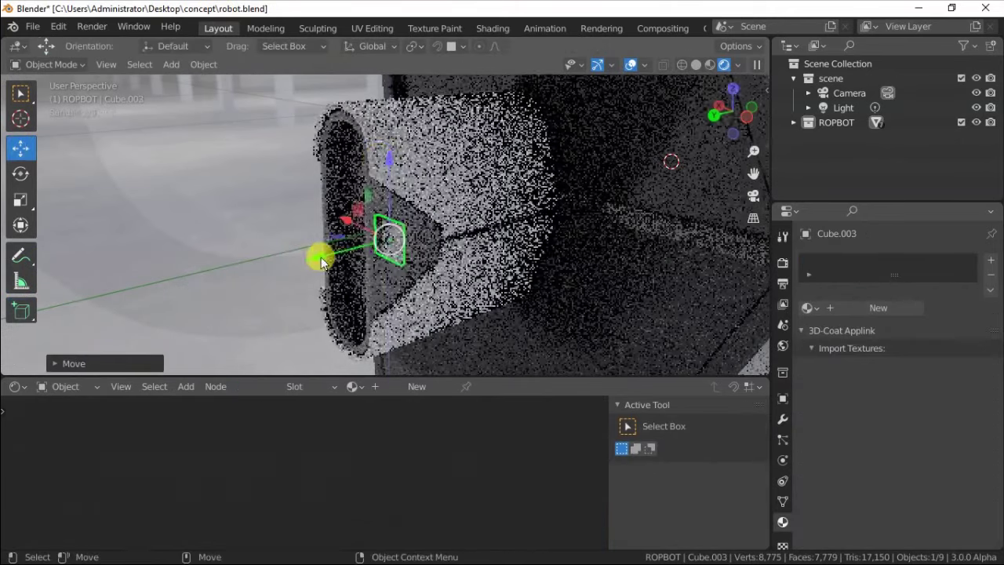
drag(384, 161, 386, 158)
click(386, 158)
Step: Array the cube along X and apply it to form a row of vent blocks
click(782, 419)
click(899, 292)
click(665, 298)
drag(928, 403, 984, 415)
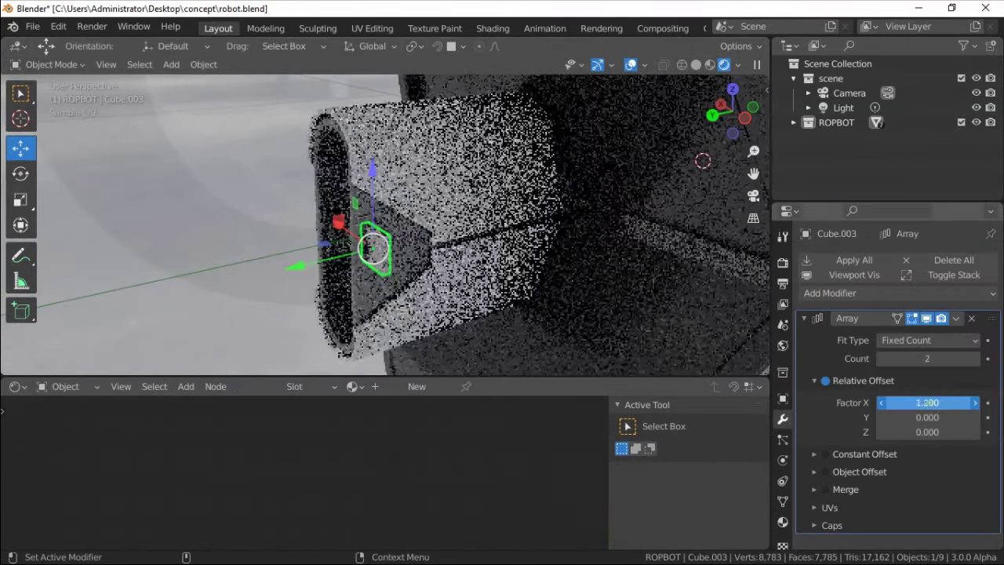
click(841, 261)
mouse_move(549, 236)
middle_down()
mouse_move(442, 238)
mouse_move(450, 215)
mouse_move(376, 240)
middle_up()
click(454, 232)
Step: Join the vent blocks into one object and save the robot file
right_click(385, 247)
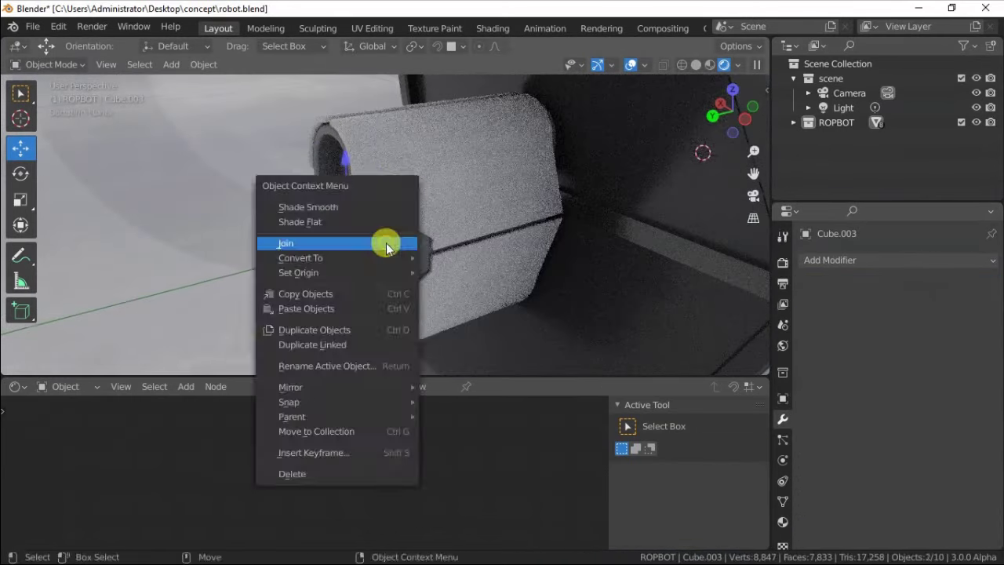
click(385, 247)
click(368, 280)
click(32, 26)
click(47, 116)
Step: Cut the blocks out of the metal shell with an applied Boolean Difference
click(830, 260)
click(687, 329)
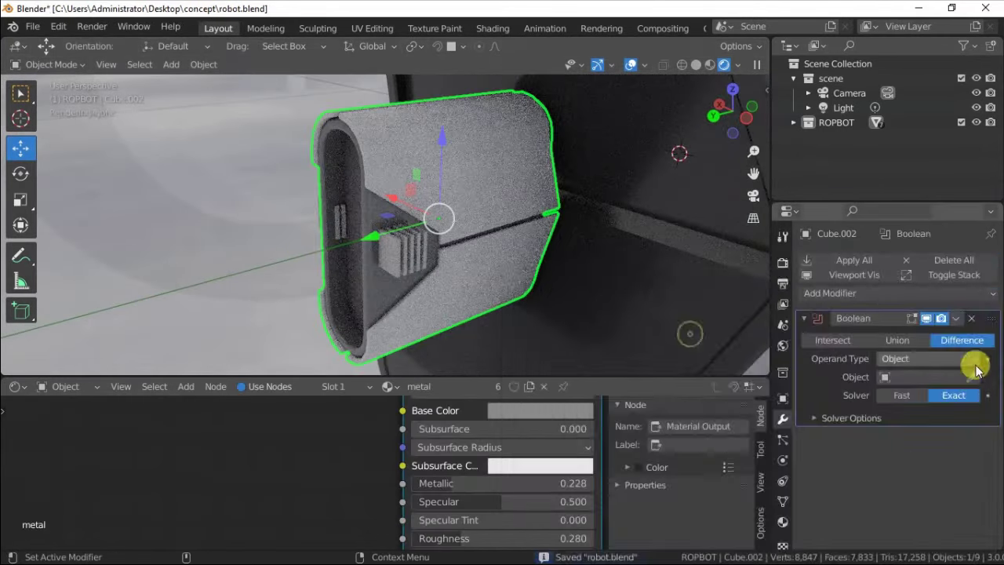
click(390, 242)
click(889, 339)
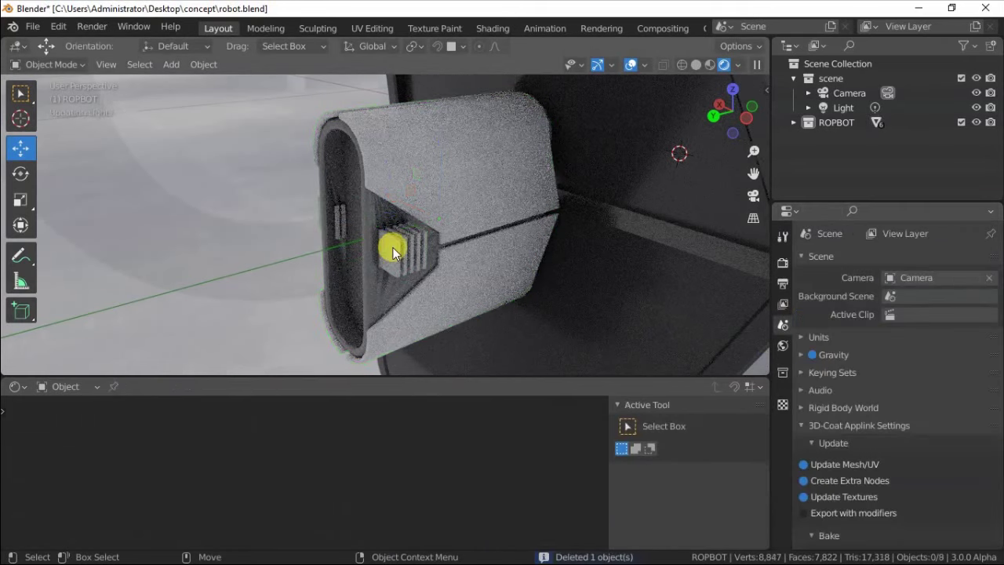
click(782, 500)
Step: Draw a new cylinder and move it into the top of the shell's slot
mouse_move(316, 259)
middle_down()
mouse_move(325, 207)
mouse_move(366, 193)
mouse_move(337, 195)
middle_up()
click(24, 314)
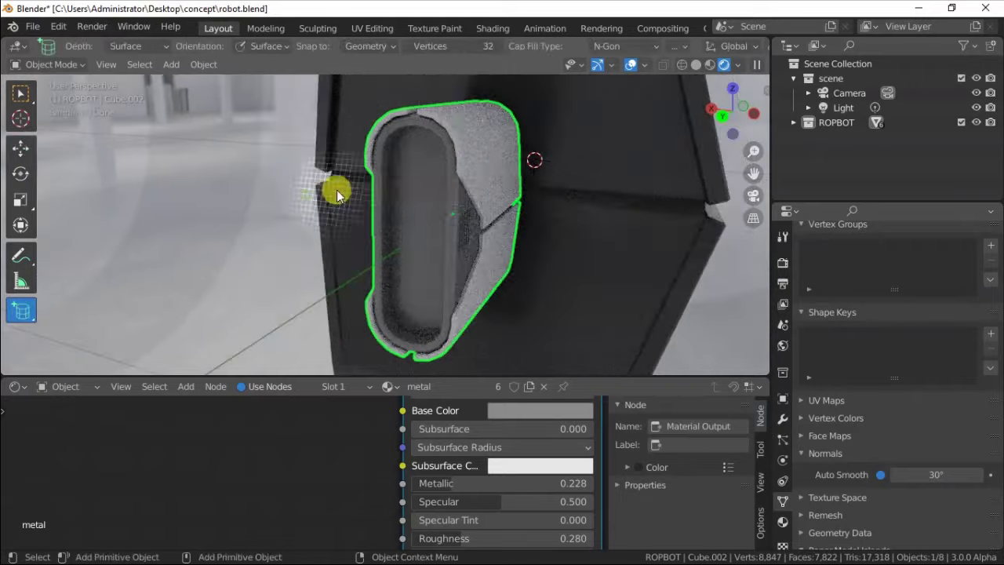
drag(389, 193, 365, 211)
middle_drag(420, 157, 393, 126)
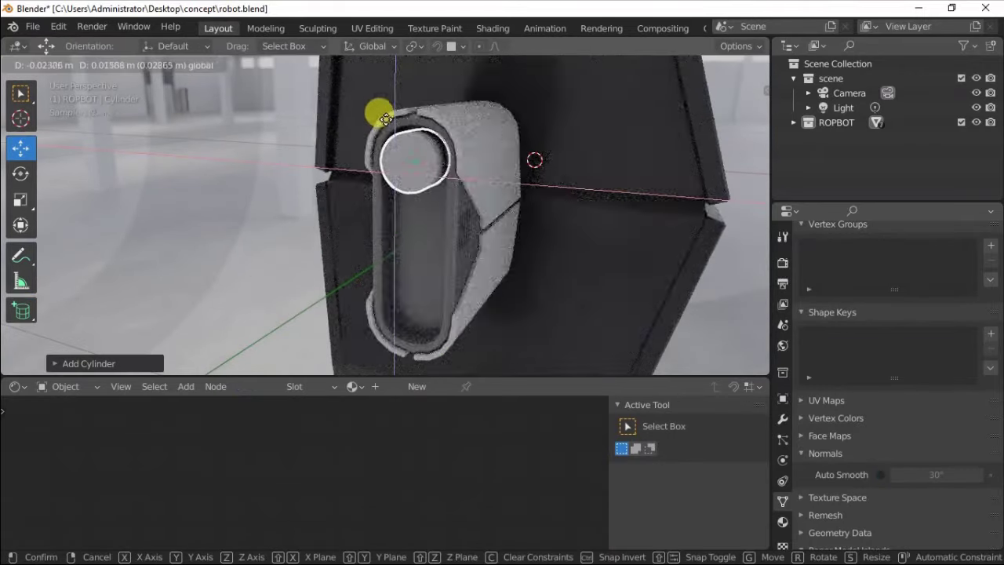
drag(381, 107, 340, 179)
mouse_move(392, 108)
middle_down()
mouse_move(392, 167)
mouse_move(347, 175)
mouse_move(498, 175)
mouse_move(331, 170)
middle_up()
Step: Bevel the cylinder's edges and inset its front face
key(Tab)
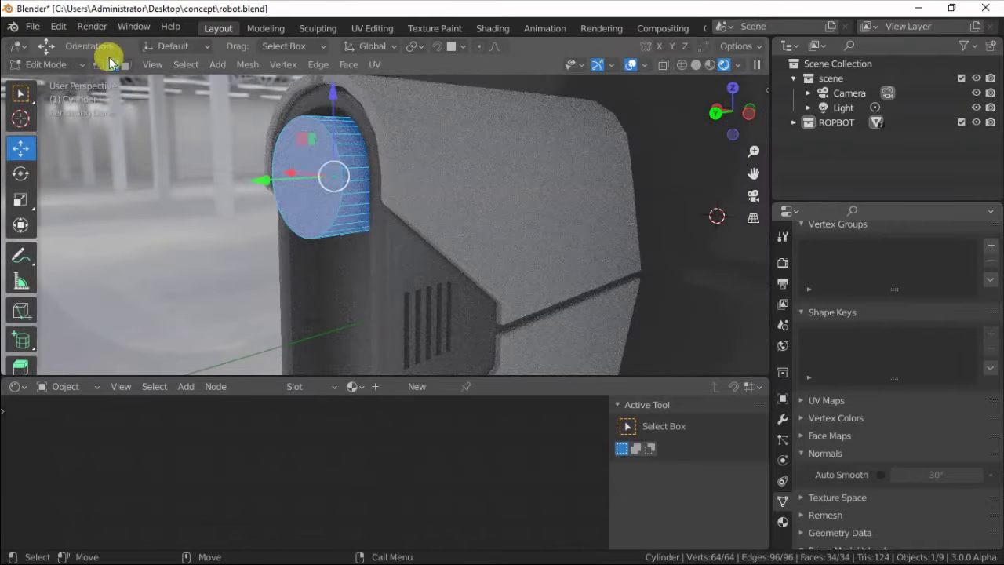
right_click(333, 140)
click(291, 164)
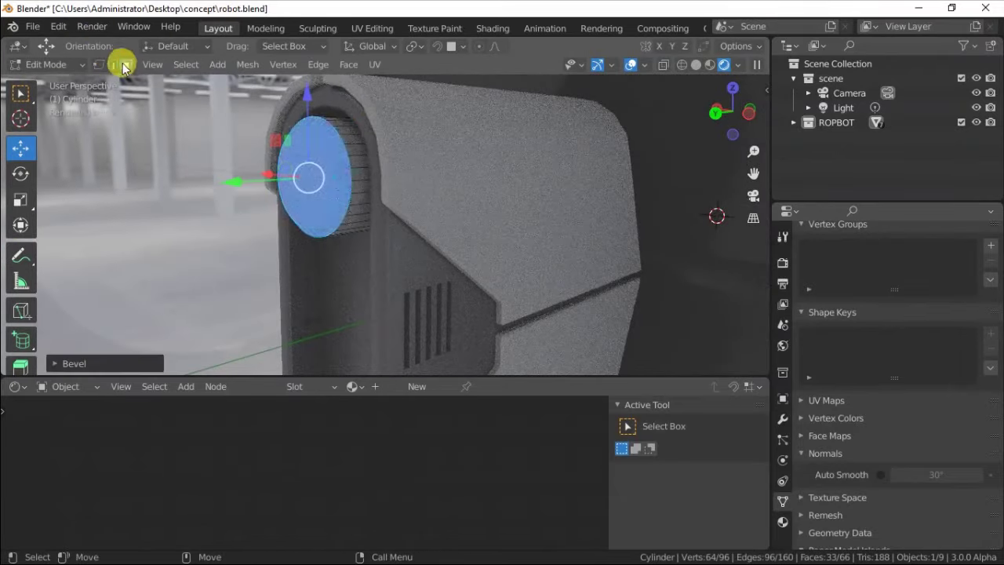
right_click(235, 278)
click(235, 280)
click(235, 314)
Step: Push the inset face inward along normals and resize the recessed opening
right_click(225, 197)
click(225, 197)
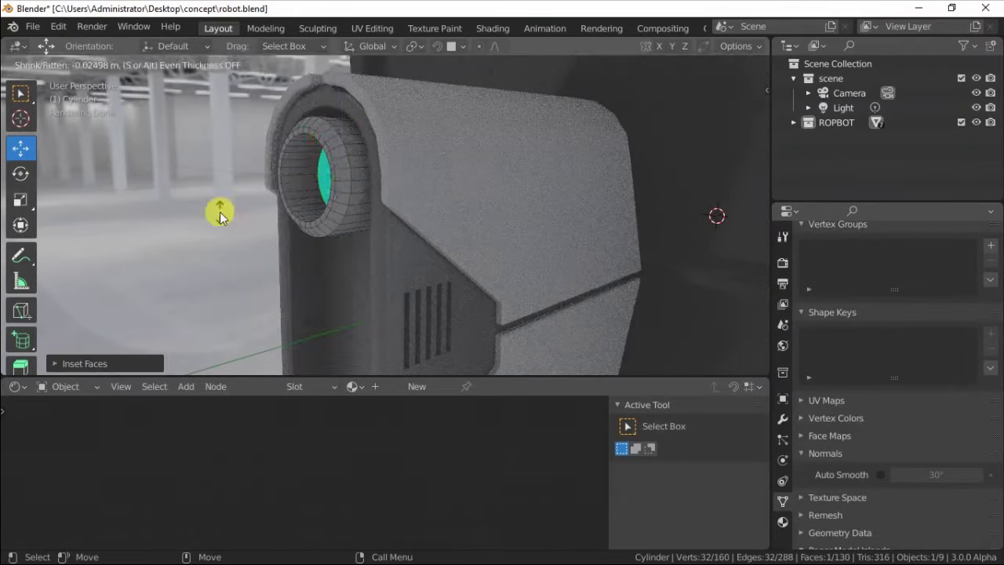
click(220, 212)
key(shift+space)
key(s)
scroll(285, 164, up, 3)
drag(284, 164, 289, 146)
Step: Bevel the eye's rim edge loop
click(110, 63)
right_click(329, 153)
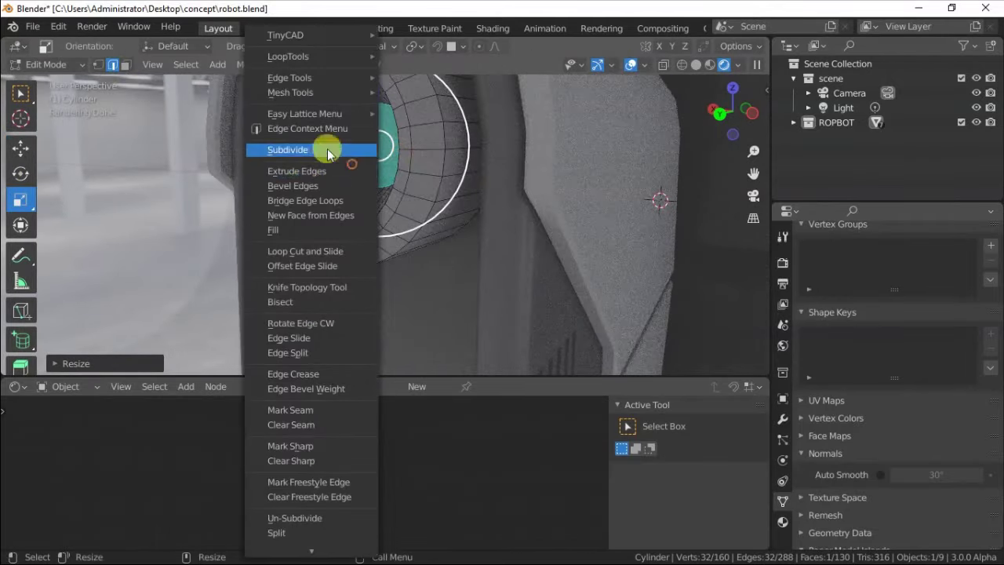
click(314, 186)
right_click(291, 159)
right_click(335, 105)
click(271, 184)
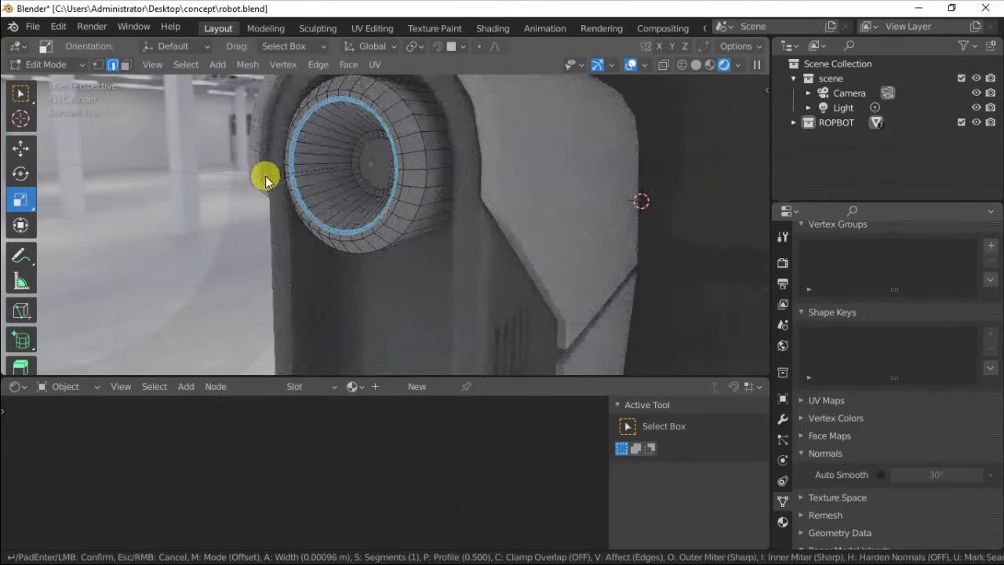
click(265, 180)
mouse_move(265, 180)
middle_down()
mouse_move(358, 146)
mouse_move(145, 64)
middle_up()
Step: Make metal the eye's main material and assign red 'light' to its inner faces
alt+click(361, 132)
click(782, 522)
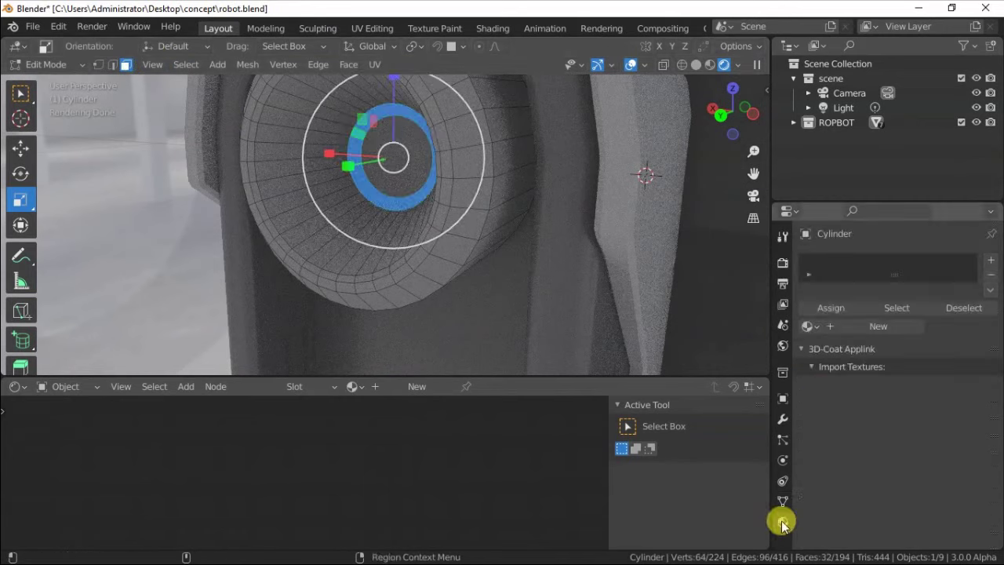
click(806, 326)
click(663, 422)
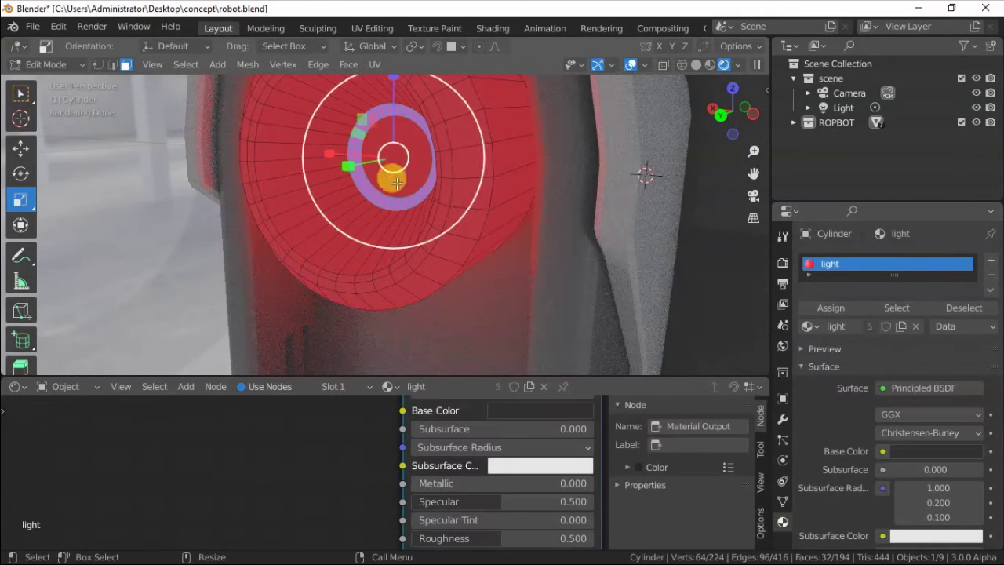
click(689, 396)
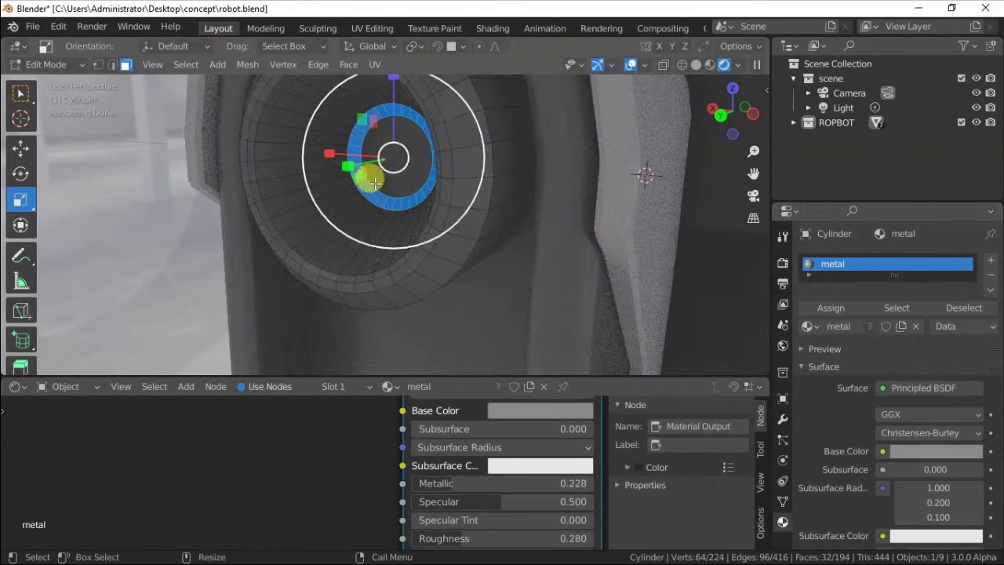
click(990, 260)
click(808, 360)
click(706, 392)
Step: Duplicate the eye cylinder into a column of three and join them
middle_drag(325, 154, 382, 222)
key(Tab)
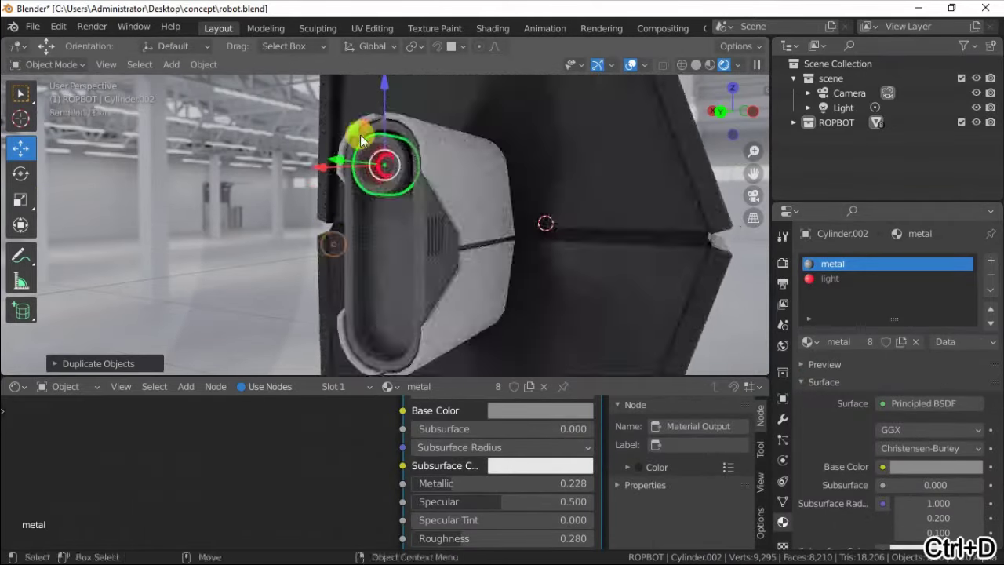
key(g)
click(371, 189)
key(shift+d)
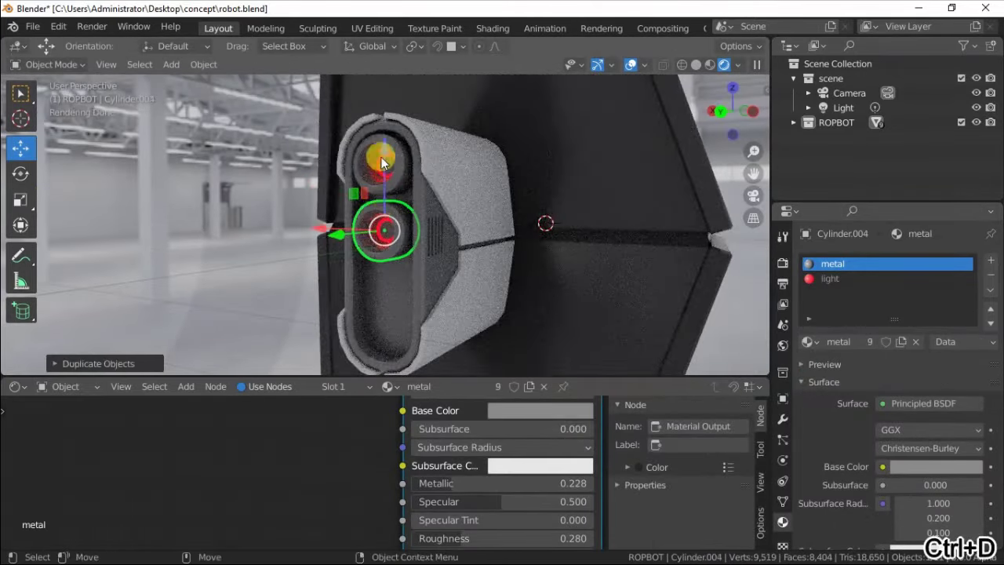
click(365, 208)
shift+click(369, 168)
key(ctrl+j)
Step: Extrude the cup's outer face ring along its normals
scroll(321, 230, up, 3)
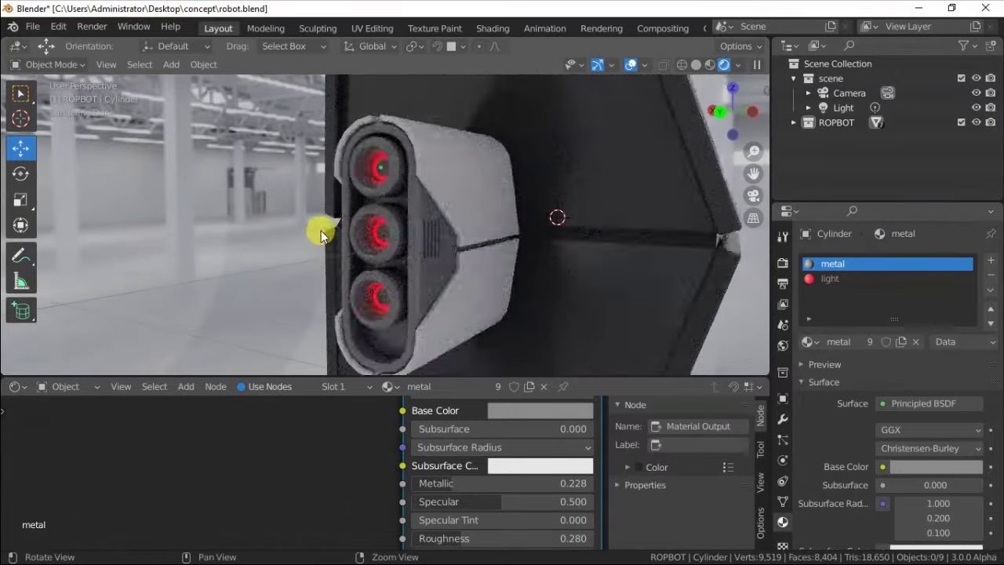
scroll(368, 172, up, 3)
scroll(417, 187, up, 3)
key(Tab)
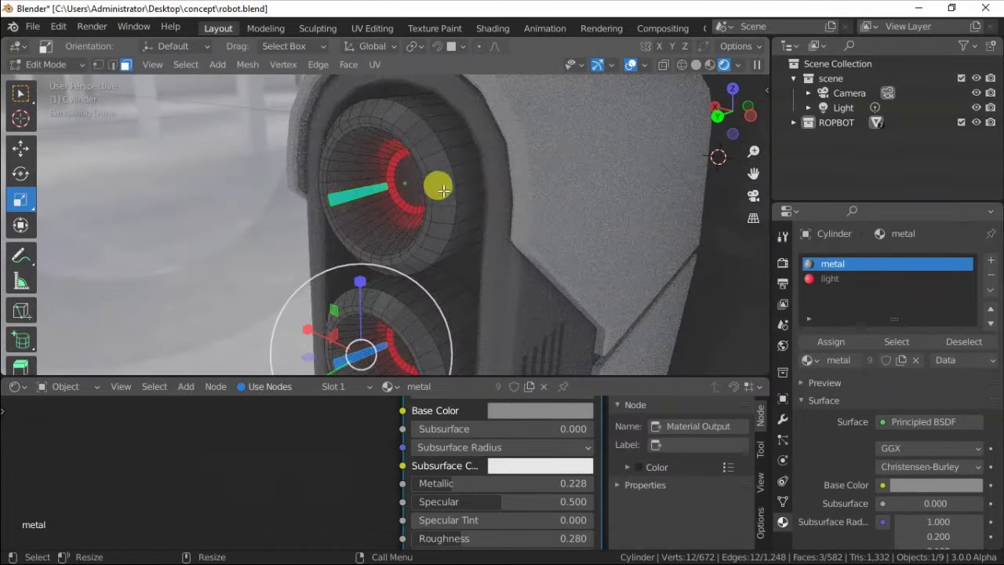
alt+click(443, 191)
shift+scroll(412, 235, down, 2)
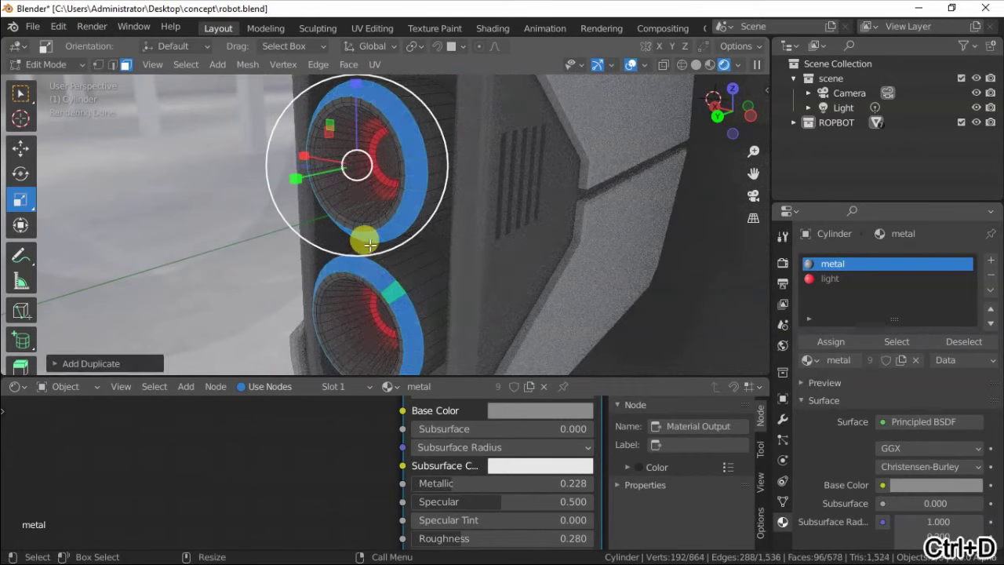
right_click(369, 246)
click(333, 312)
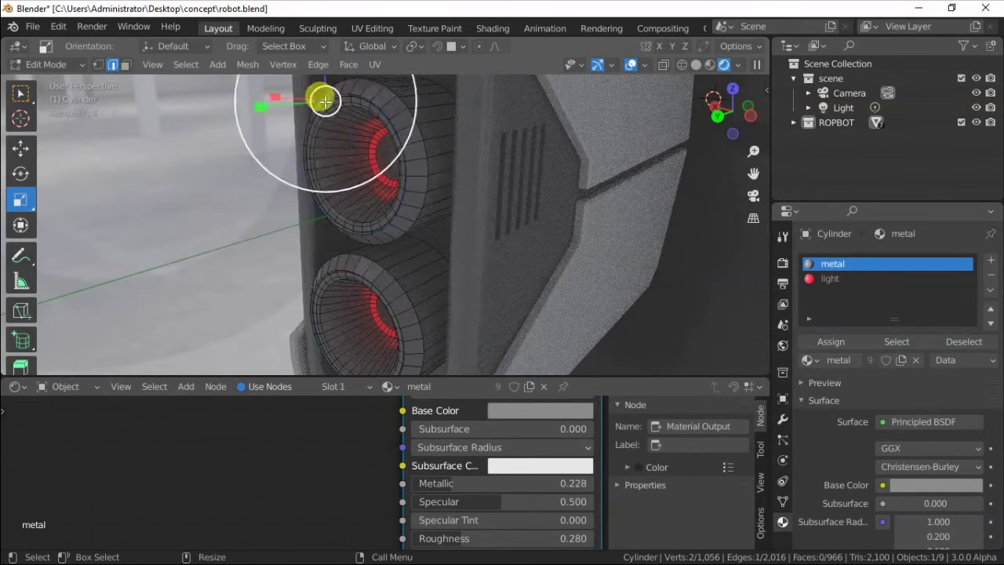
Step: Select the whole rim rings of every cup using Select Linked
alt+click(352, 267)
shift+middle_drag(353, 267, 387, 131)
click(185, 64)
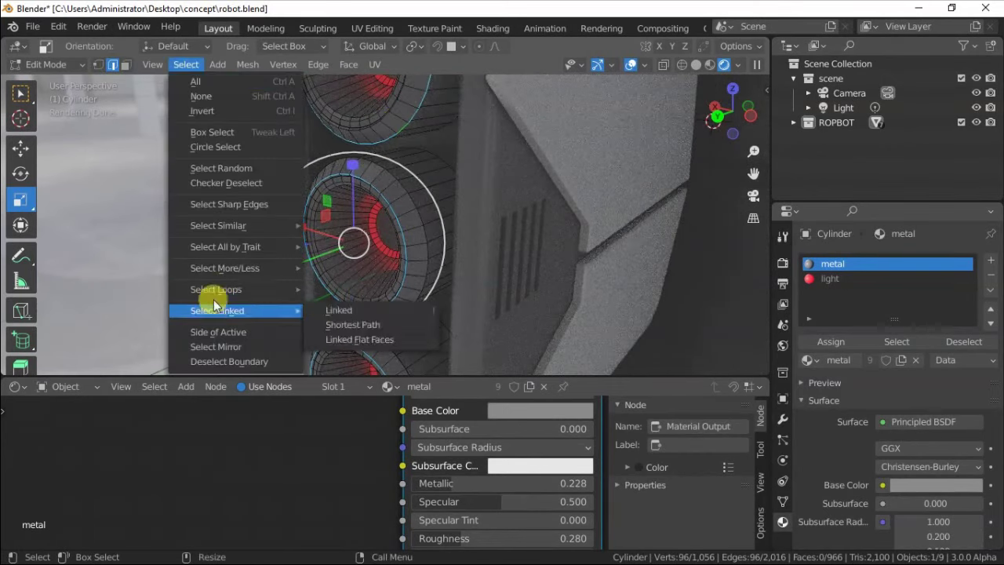
click(350, 307)
click(318, 64)
click(356, 197)
Step: Add a material slot and assign white to the rim rings in face mode
key(ctrl+l)
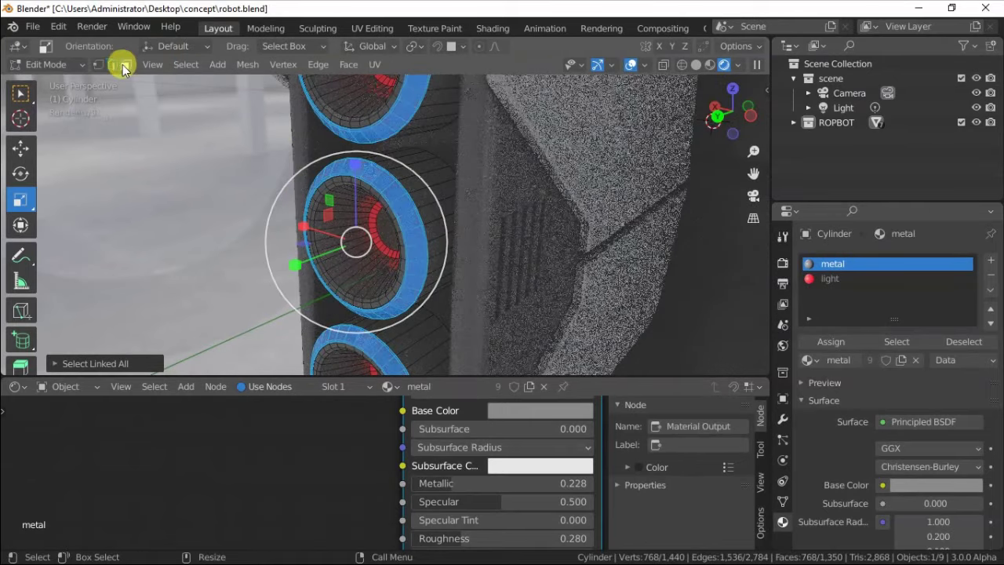
click(125, 65)
click(991, 260)
click(808, 360)
click(672, 381)
Step: Join the lens cups into the hex-cover panel Cube.002
key(Tab)
mouse_move(263, 259)
middle_down()
mouse_move(307, 177)
mouse_move(353, 152)
mouse_move(399, 168)
middle_up()
shift+click(478, 229)
right_click(475, 153)
click(475, 153)
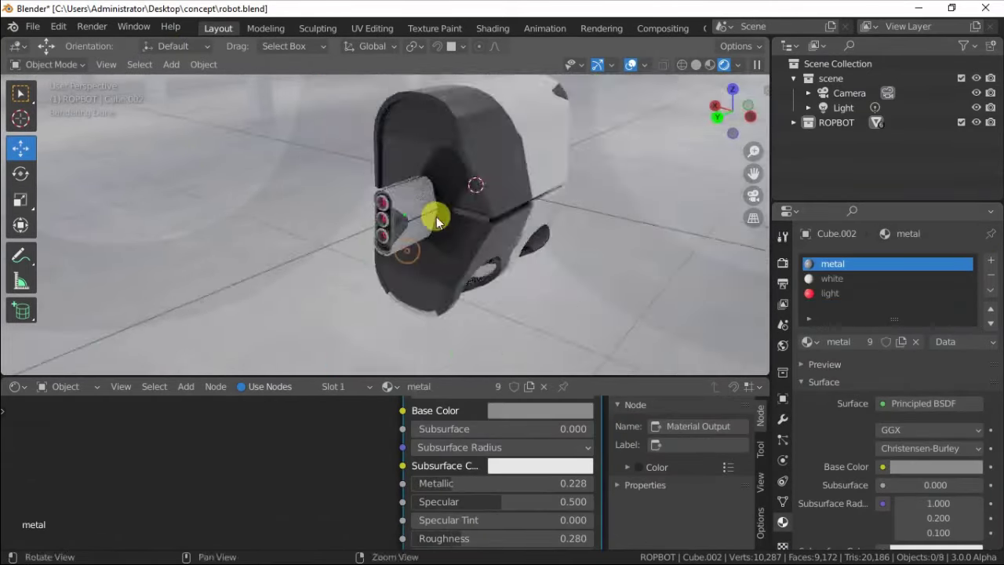
Step: Move the joined panel into place on the robot, checking from top and side views
mouse_move(436, 216)
middle_down()
mouse_move(335, 237)
mouse_move(391, 182)
middle_up()
drag(391, 182, 389, 142)
click(390, 142)
mouse_move(390, 141)
middle_down()
mouse_move(329, 178)
mouse_move(346, 180)
middle_up()
click(21, 199)
key(shift+space)
key(g)
mouse_move(320, 137)
middle_down()
mouse_move(244, 187)
mouse_move(358, 161)
middle_up()
drag(358, 162, 307, 152)
middle_drag(307, 152, 357, 194)
key(KP_7)
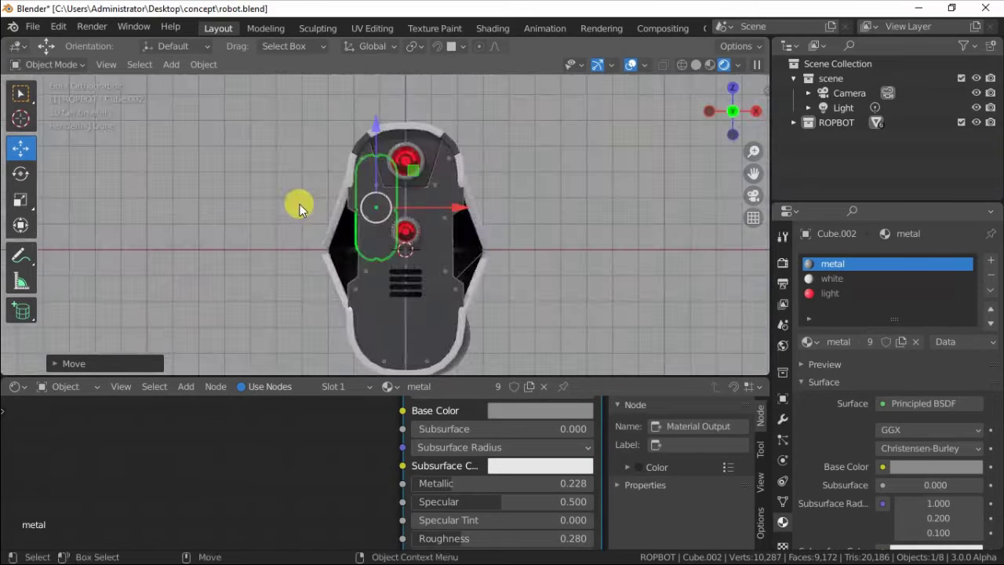
key(KP_3)
Step: Rotate the panel about 18 degrees
key(shift+space)
key(r)
drag(314, 150, 296, 162)
click(297, 162)
mouse_move(296, 162)
middle_down()
mouse_move(460, 186)
mouse_move(332, 191)
mouse_move(357, 196)
middle_up()
Step: Duplicate the panel to create a side-by-side copy, Cube.003
key(ctrl+d)
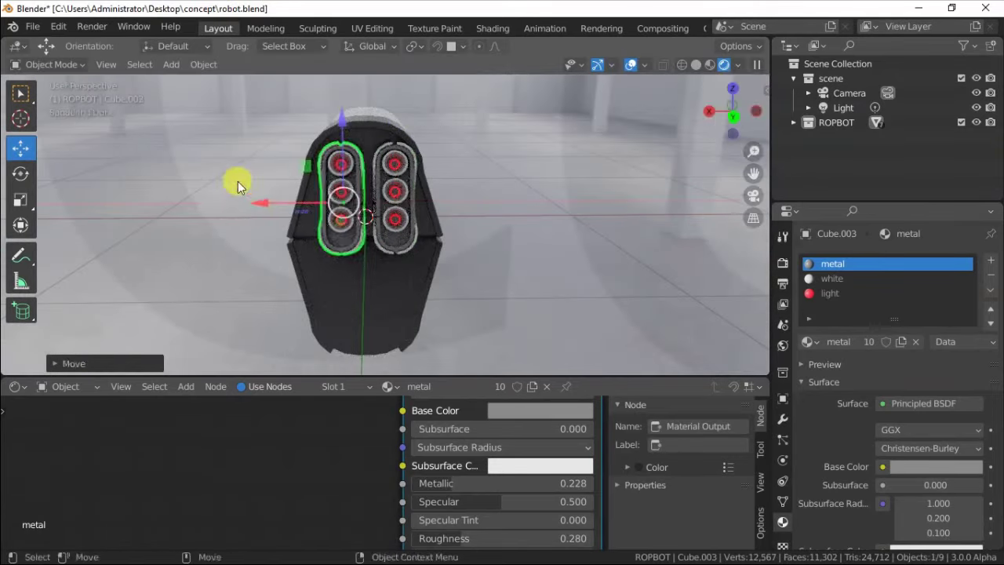
mouse_move(237, 181)
middle_down()
mouse_move(317, 269)
mouse_move(405, 213)
mouse_move(222, 202)
middle_up()
key(g)
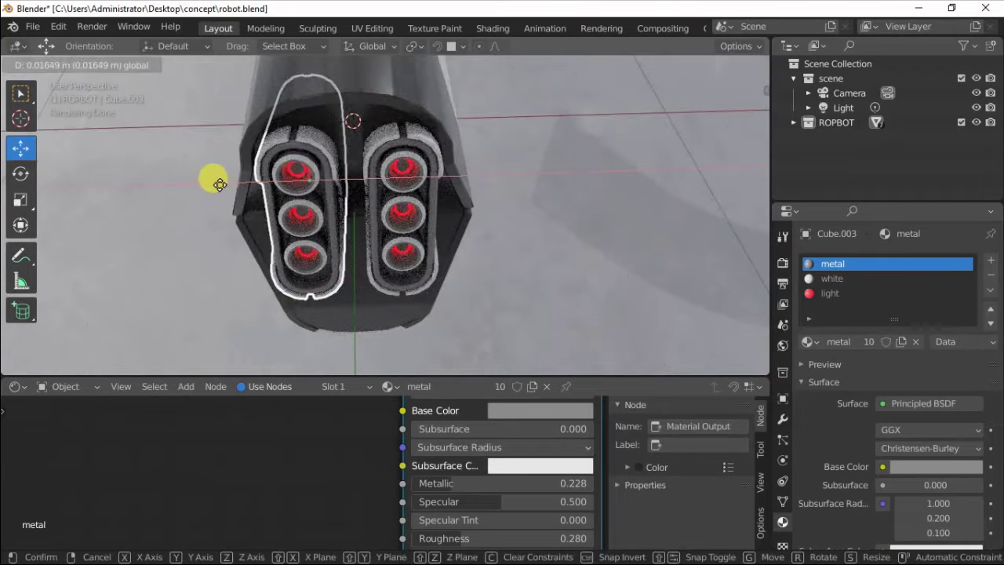
mouse_move(331, 202)
middle_down()
mouse_move(311, 164)
mouse_move(287, 222)
middle_up()
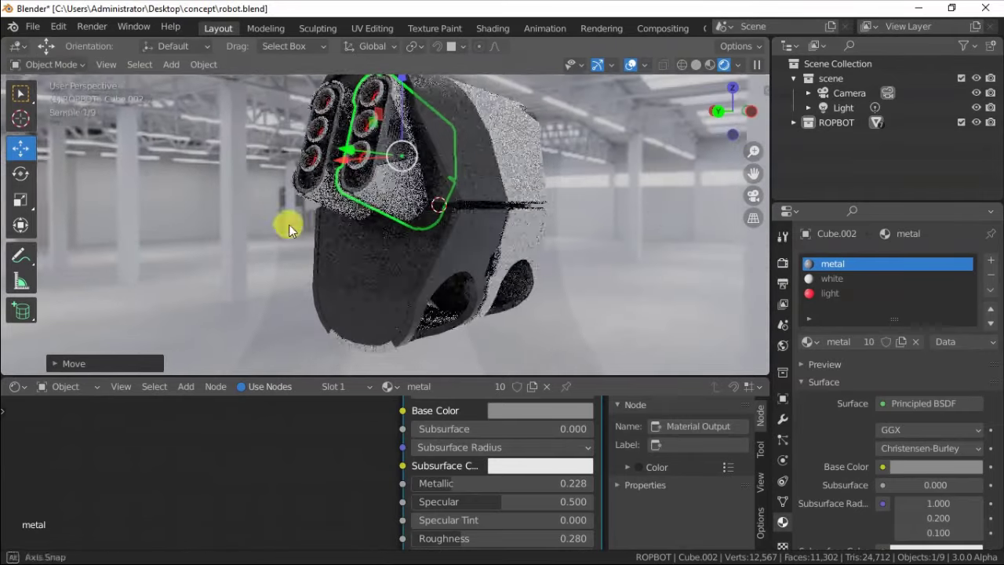
Step: Save robot.blend
click(32, 26)
click(63, 124)
middle_drag(214, 231, 325, 221)
Step: Select all linked faces of the lower shell Cube.001 and extrude them along normals
click(352, 209)
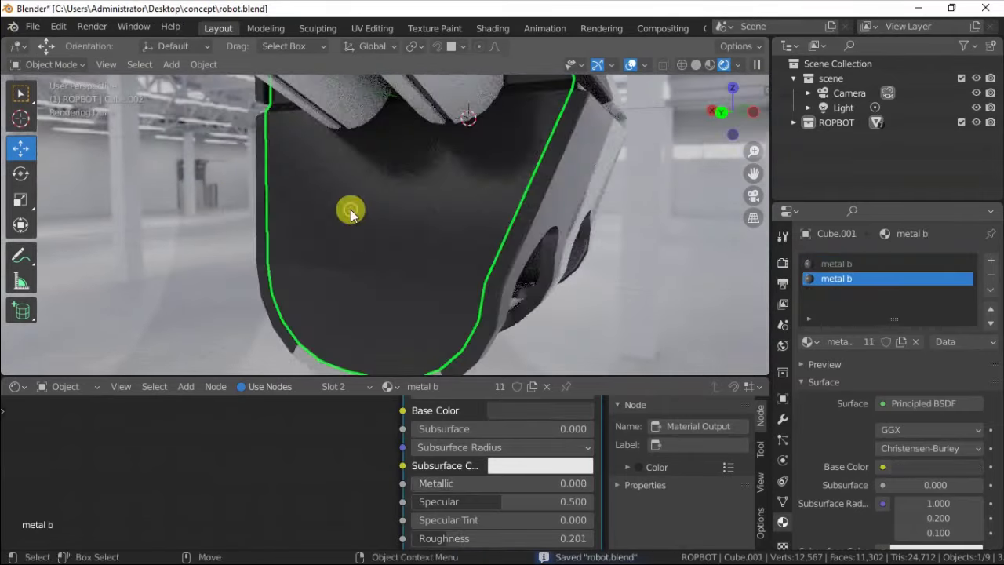
key(Tab)
key(ctrl+l)
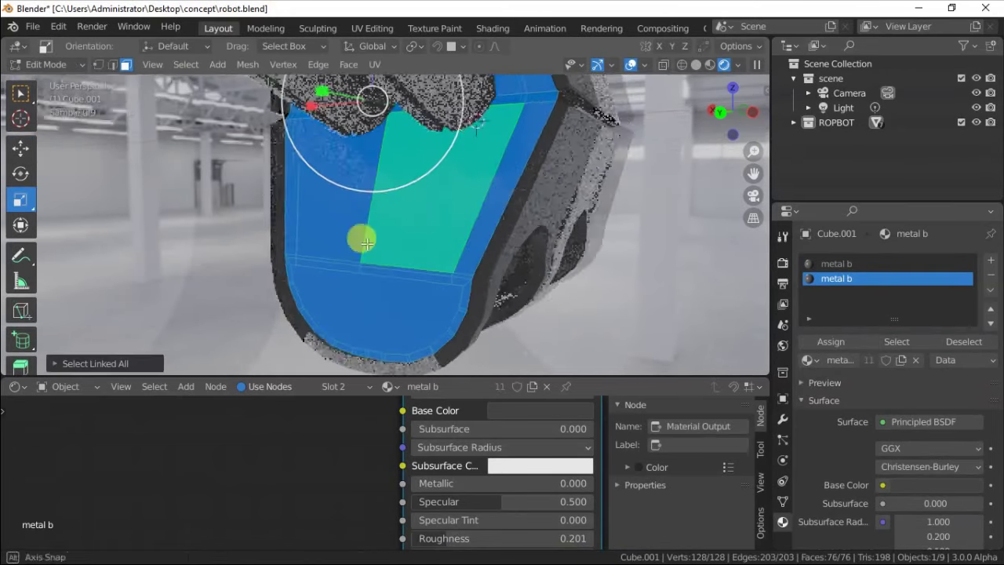
middle_drag(358, 236, 325, 227)
right_click(325, 226)
click(324, 227)
Step: Bevel the shell's edges and replace its 'metal b' material with 'metal'
click(113, 65)
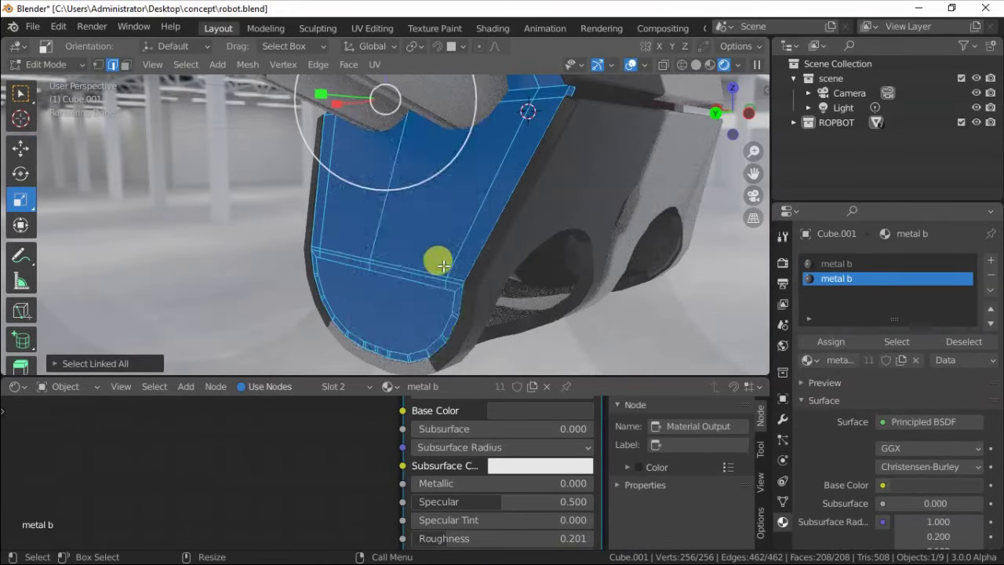
right_click(385, 191)
click(384, 190)
click(366, 193)
key(Tab)
mouse_move(365, 197)
middle_down()
mouse_move(405, 192)
mouse_move(518, 220)
mouse_move(249, 212)
mouse_move(442, 188)
mouse_move(347, 248)
middle_up()
click(807, 342)
click(673, 406)
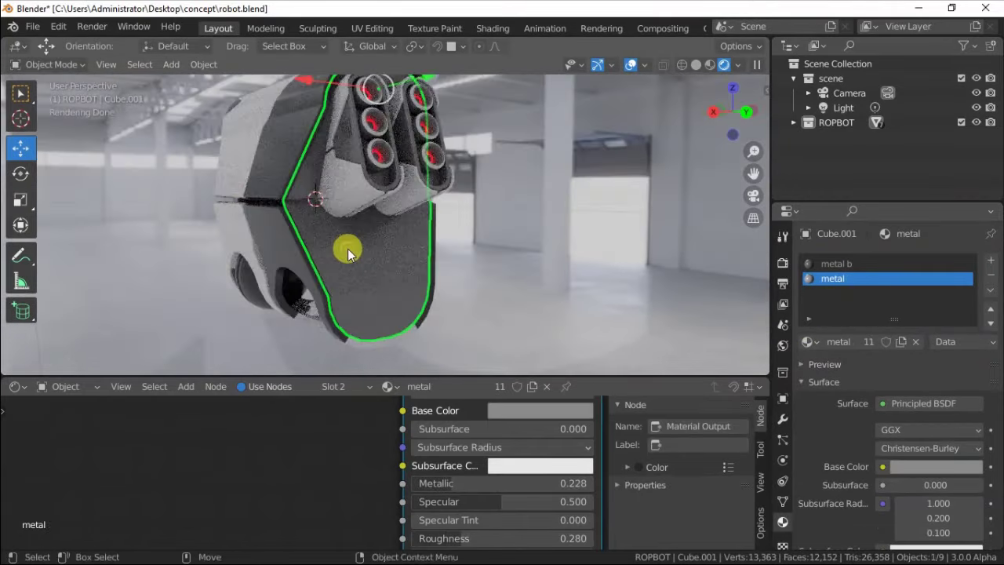
Step: Add a loop cut across the underside of the white body Cube
click(347, 249)
mouse_move(273, 170)
middle_down()
mouse_move(375, 241)
mouse_move(369, 228)
mouse_move(307, 237)
mouse_move(369, 224)
middle_up()
key(Tab)
click(23, 317)
drag(379, 230, 257, 222)
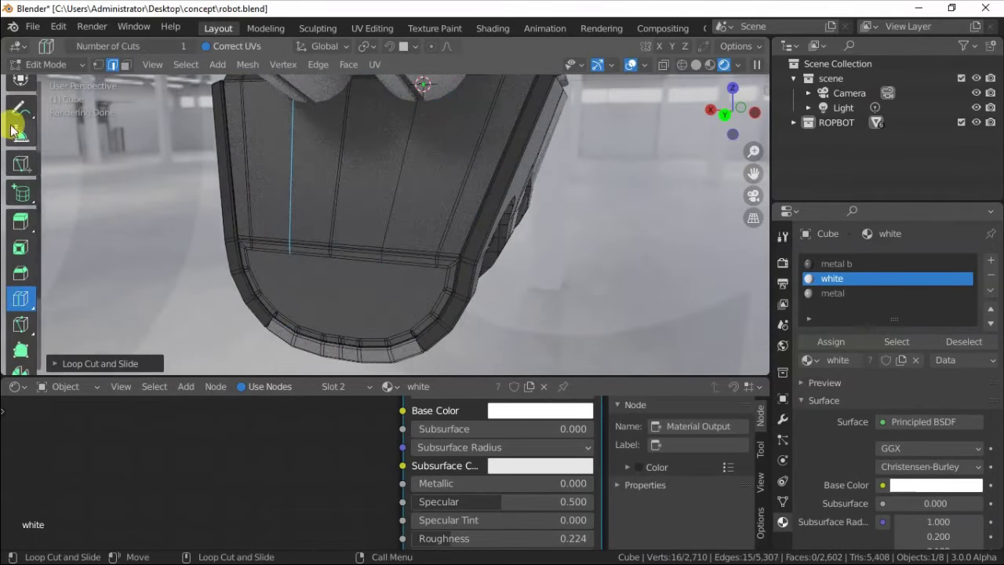
Step: Bevel the new edge loop into a strip and push its faces inward as grooves
right_click(345, 205)
click(251, 183)
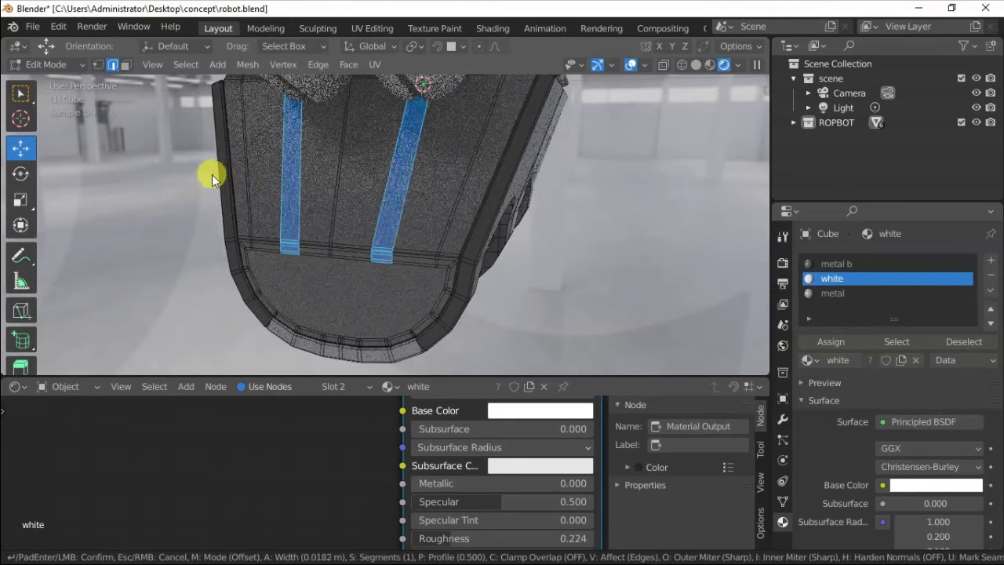
click(135, 61)
middle_drag(306, 182, 328, 192)
right_click(426, 225)
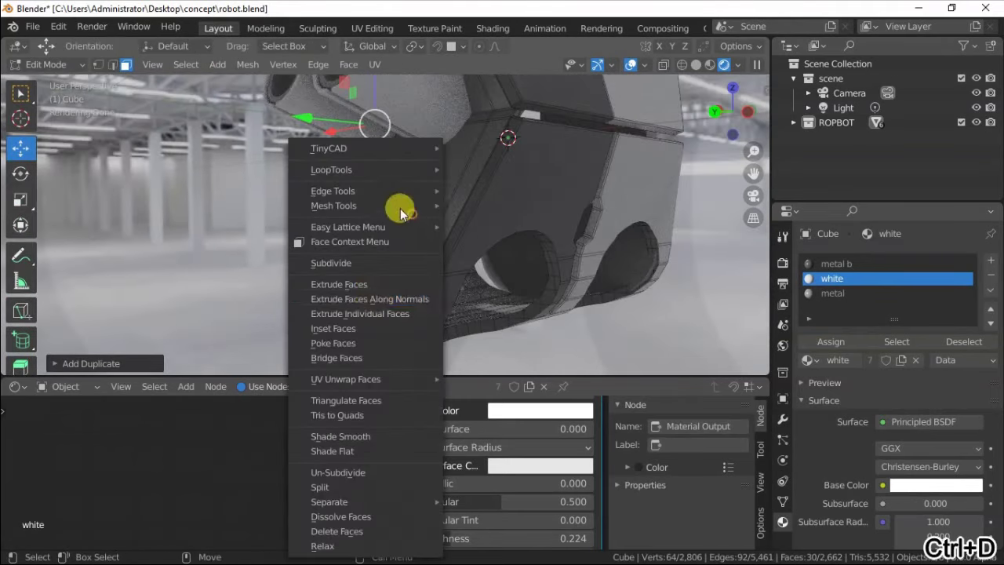
click(367, 299)
Step: Rotate the groove faces and bevel the groove edges on the white body
click(21, 174)
drag(291, 138, 346, 227)
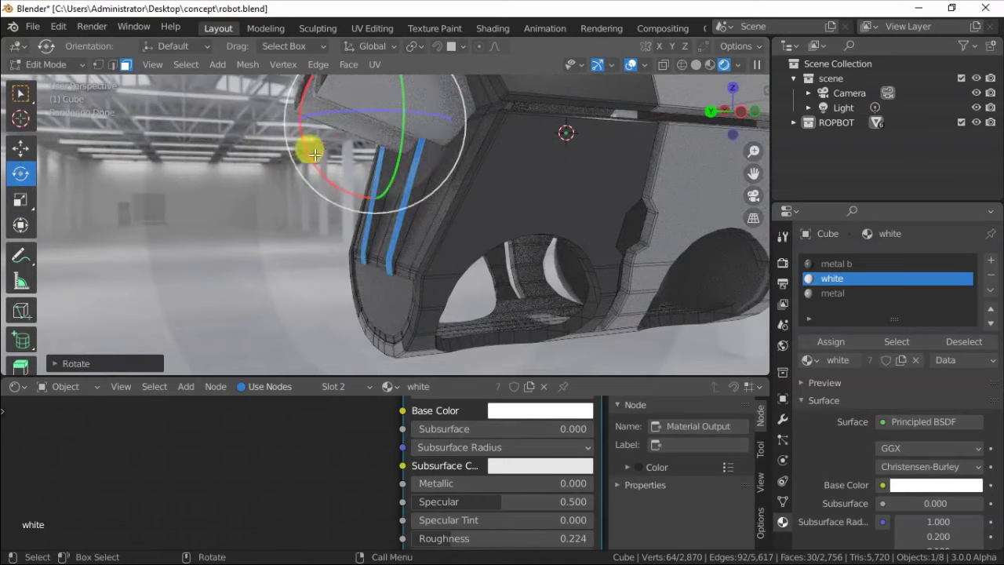
click(112, 64)
click(414, 231)
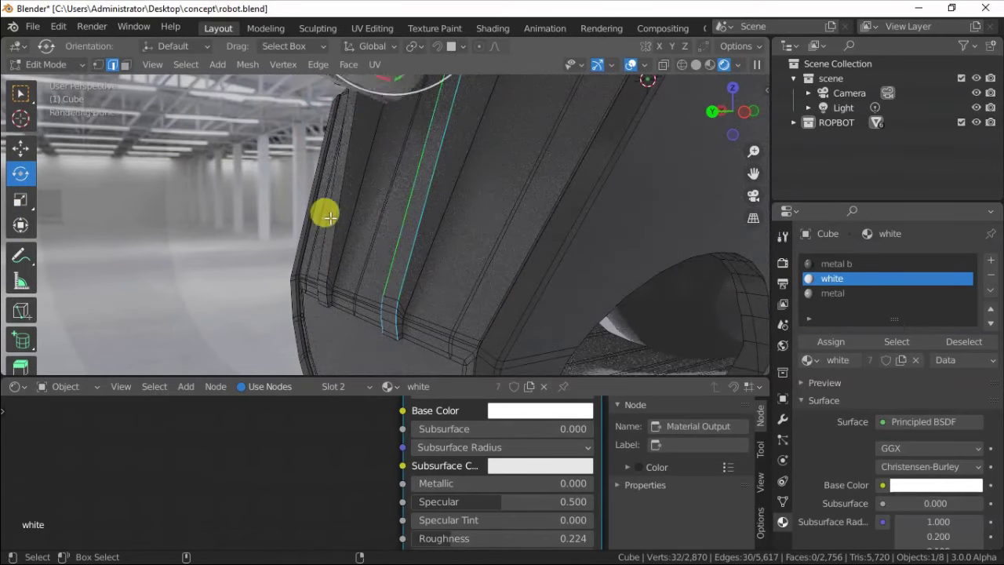
key(ctrl+b)
click(263, 193)
key(Tab)
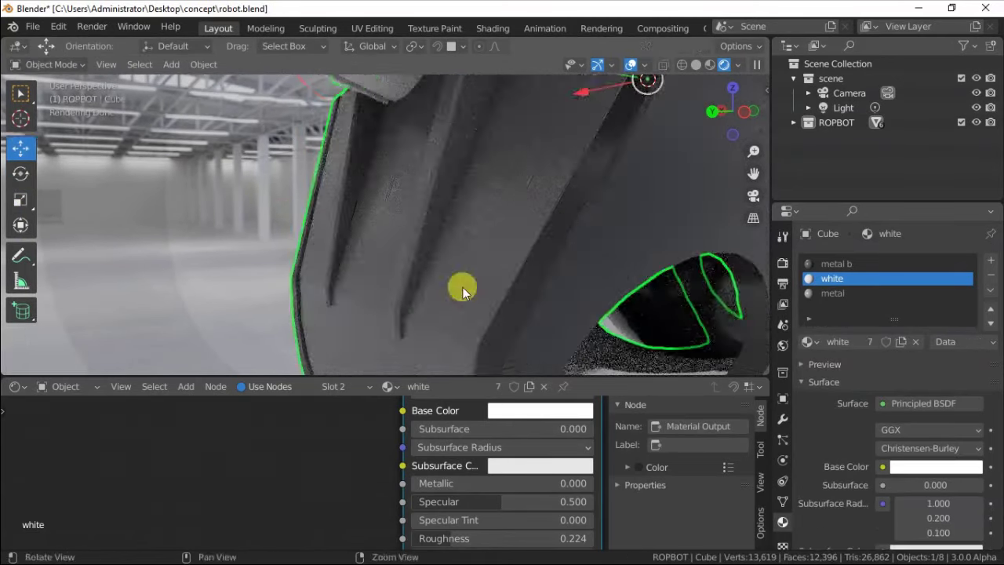
Step: Frame the robot through the scene camera and enable Output > Render Region
mouse_move(463, 287)
middle_down()
mouse_move(404, 197)
mouse_move(247, 157)
mouse_move(432, 233)
mouse_move(635, 177)
middle_up()
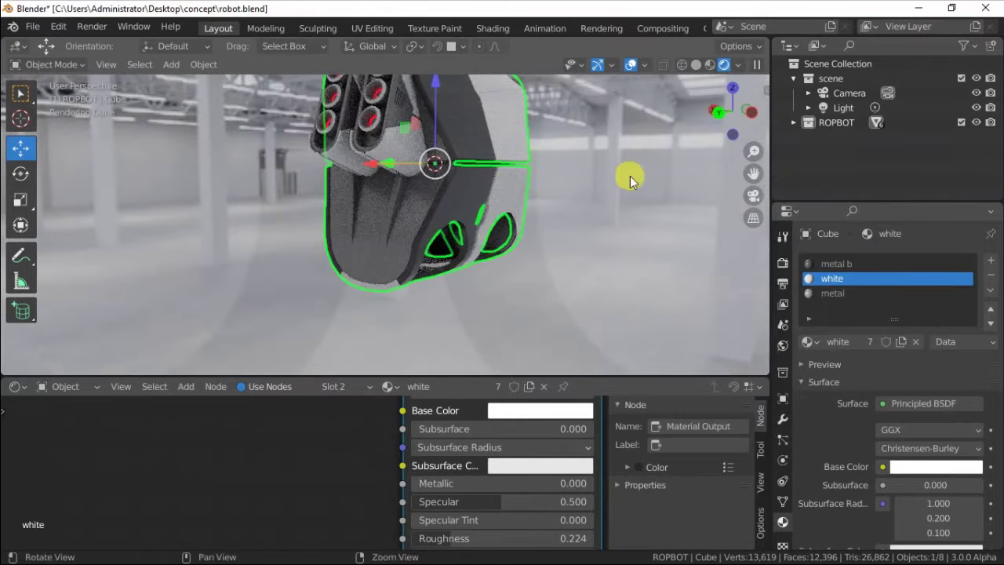
click(753, 195)
mouse_move(292, 237)
middle_down()
mouse_move(338, 212)
mouse_move(425, 224)
middle_up()
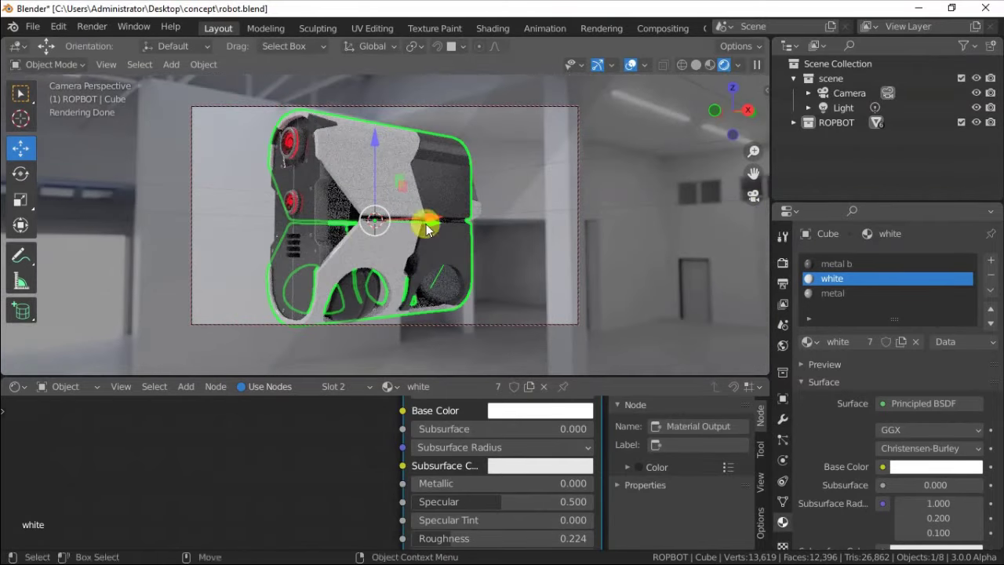
click(782, 261)
click(783, 282)
click(887, 358)
click(938, 293)
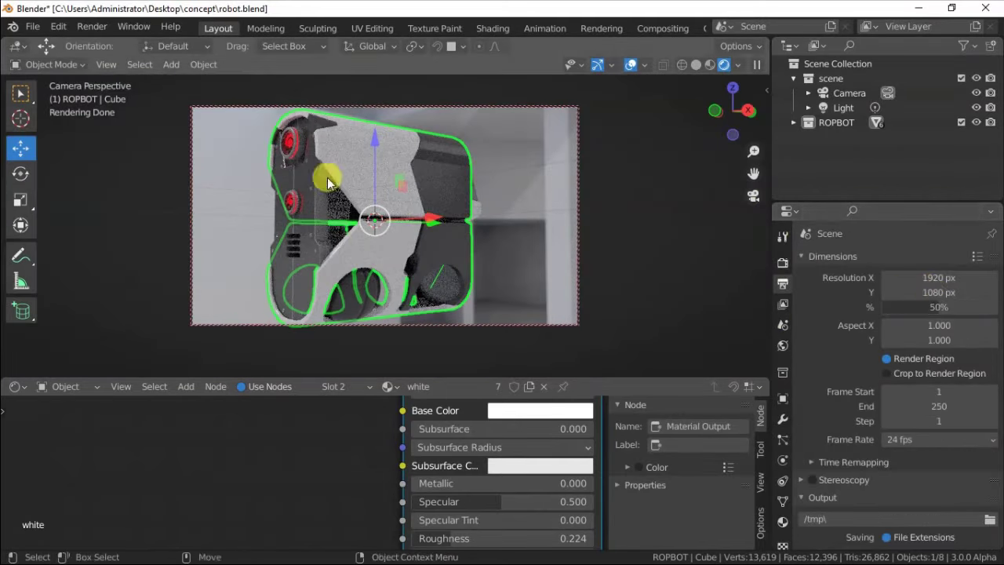
Step: Save robot.blend, then zoom in close to the robot's side
middle_drag(328, 181, 460, 225)
click(32, 27)
click(31, 123)
click(753, 196)
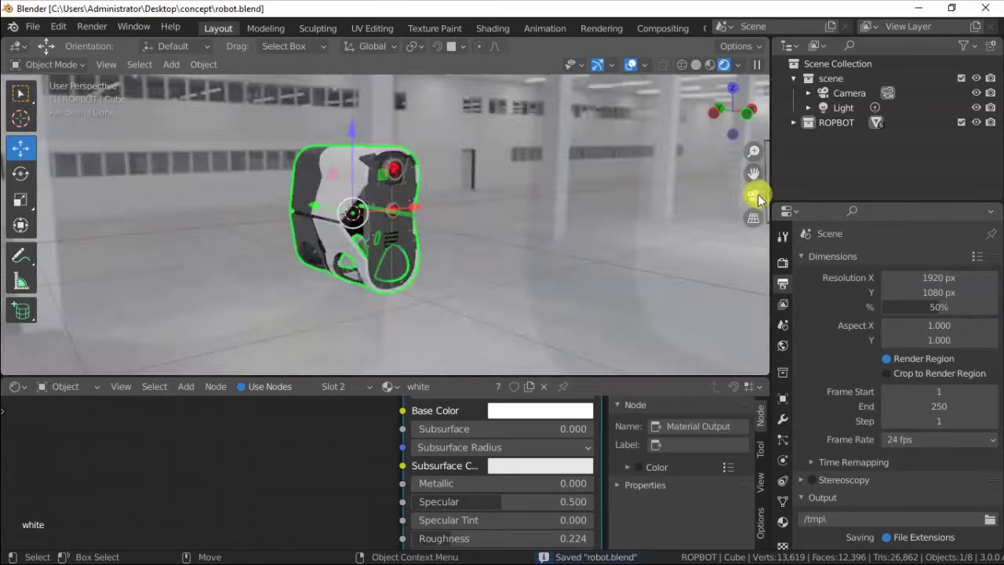
mouse_move(758, 200)
middle_down()
mouse_move(336, 219)
mouse_move(364, 217)
mouse_move(364, 194)
middle_up()
click(287, 220)
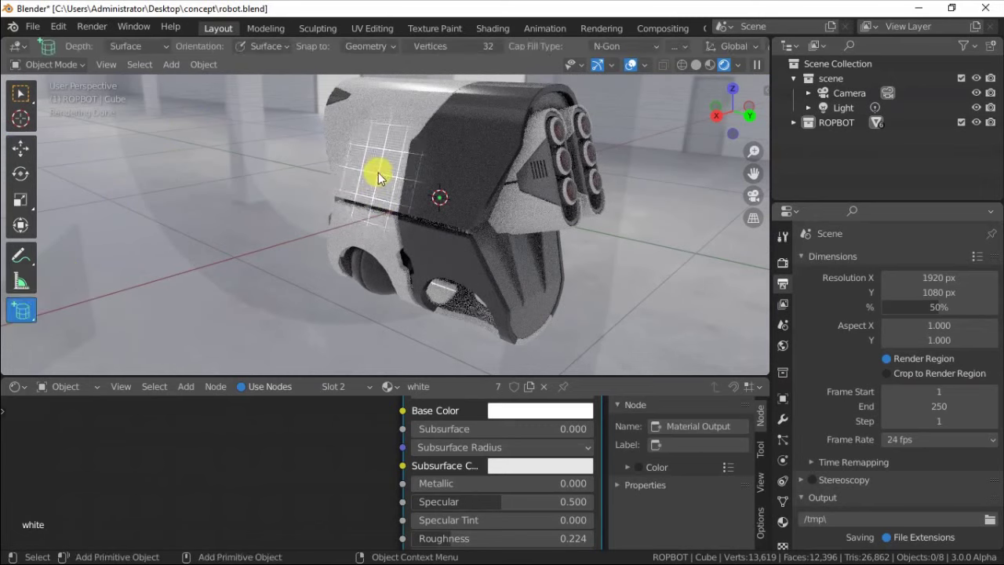
Step: Add a six-sided cylinder on the robot's body side
click(263, 251)
click(88, 363)
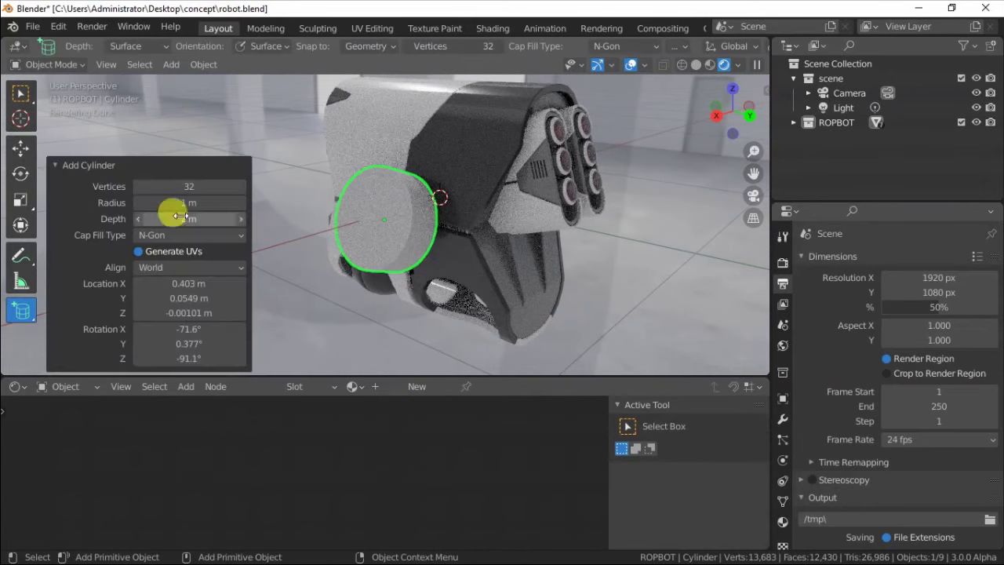
text(6)
key(Return)
click(159, 168)
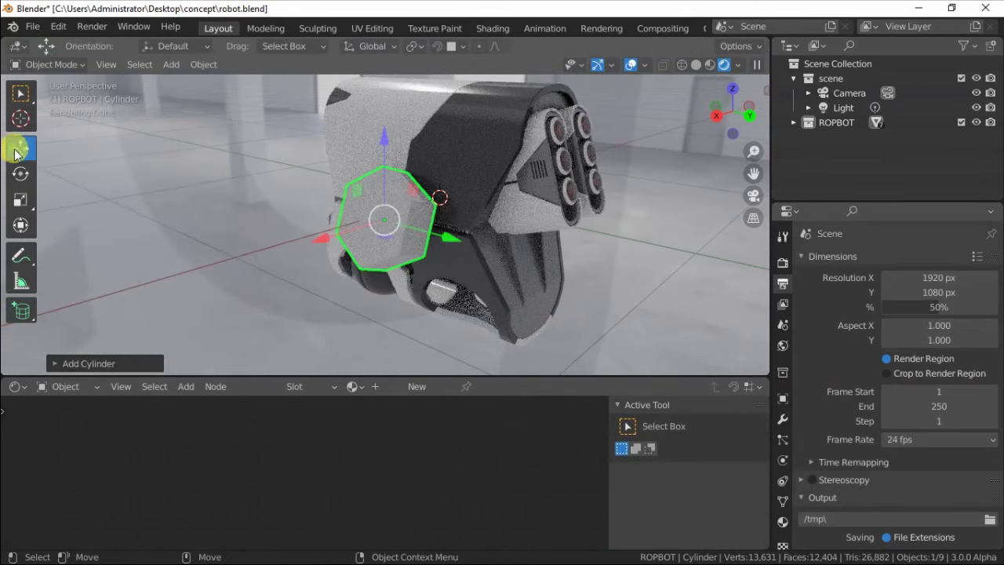
Step: Set the cylinder's rotation to 0/90/0 in its transform settings
click(781, 420)
click(782, 398)
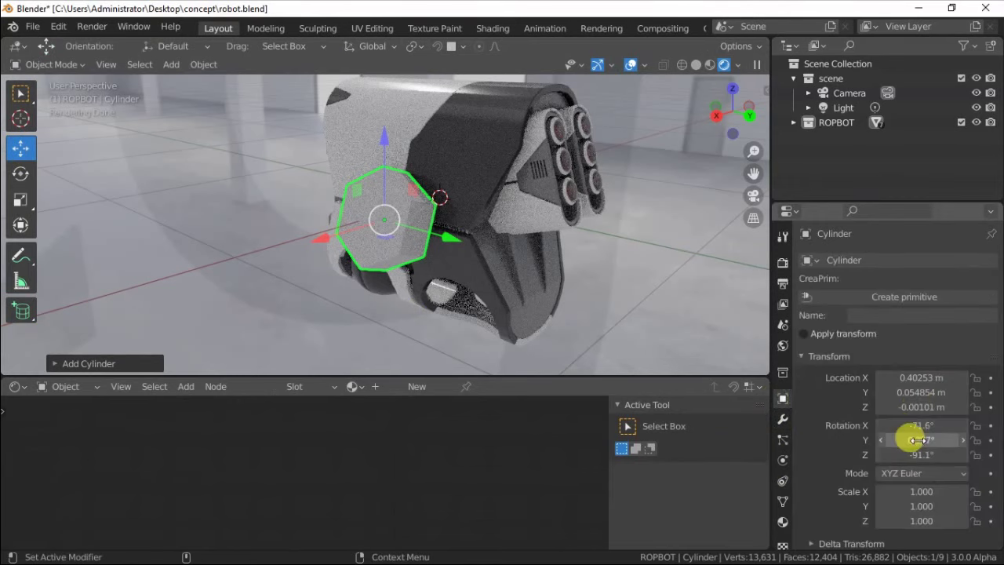
drag(910, 425, 922, 454)
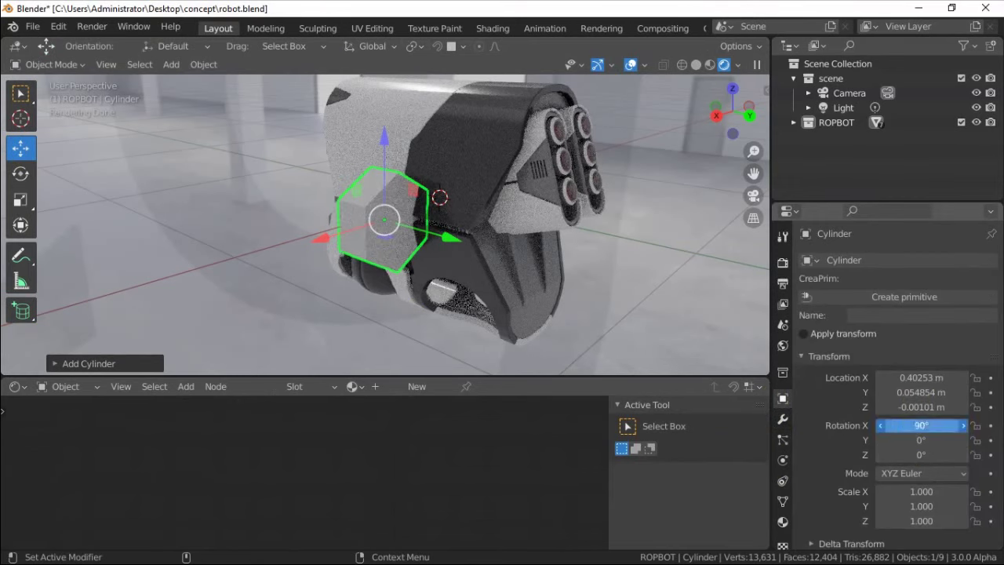
middle_drag(487, 259, 413, 265)
Step: Move the cylinder along X and Y onto the side and scale it to about 0.84
key(g)
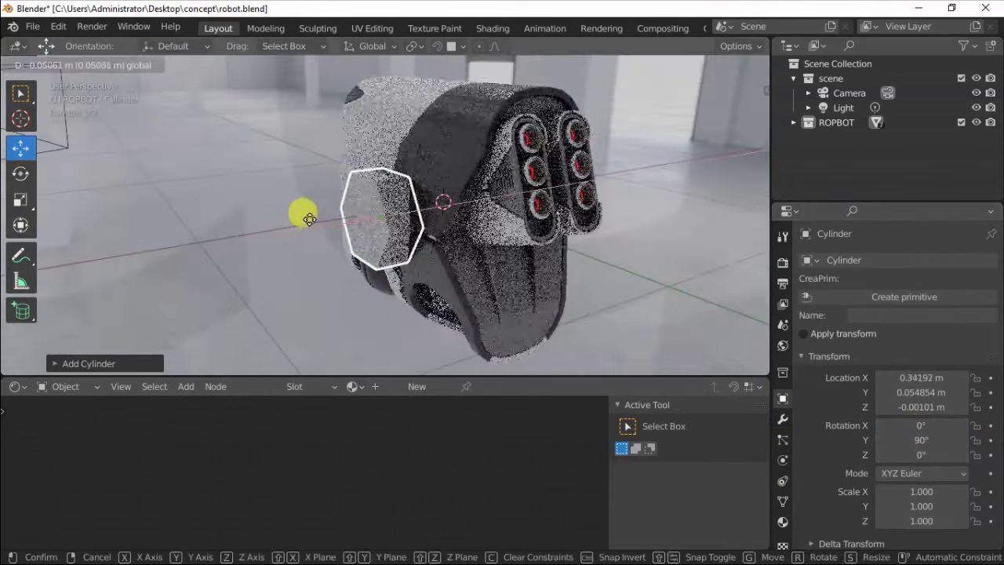
click(190, 197)
mouse_move(191, 197)
middle_down()
mouse_move(439, 213)
mouse_move(275, 209)
mouse_move(347, 167)
middle_up()
key(g)
click(416, 202)
click(20, 200)
drag(345, 188, 276, 175)
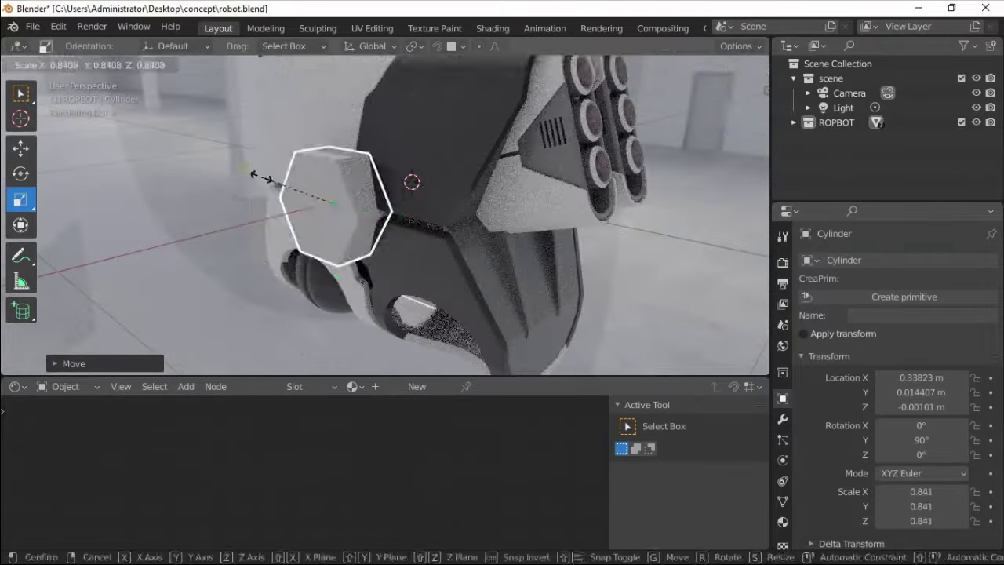
middle_drag(275, 175, 393, 204)
click(21, 173)
key(Tab)
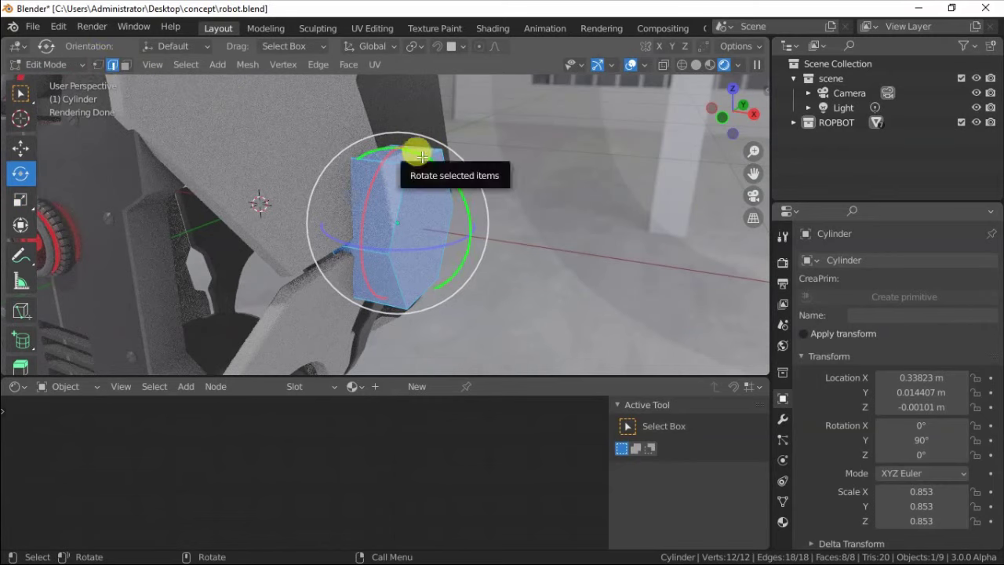
Step: Add a loop cut around the hex cylinder and frame the view on it
right_click(425, 168)
click(426, 167)
click(421, 202)
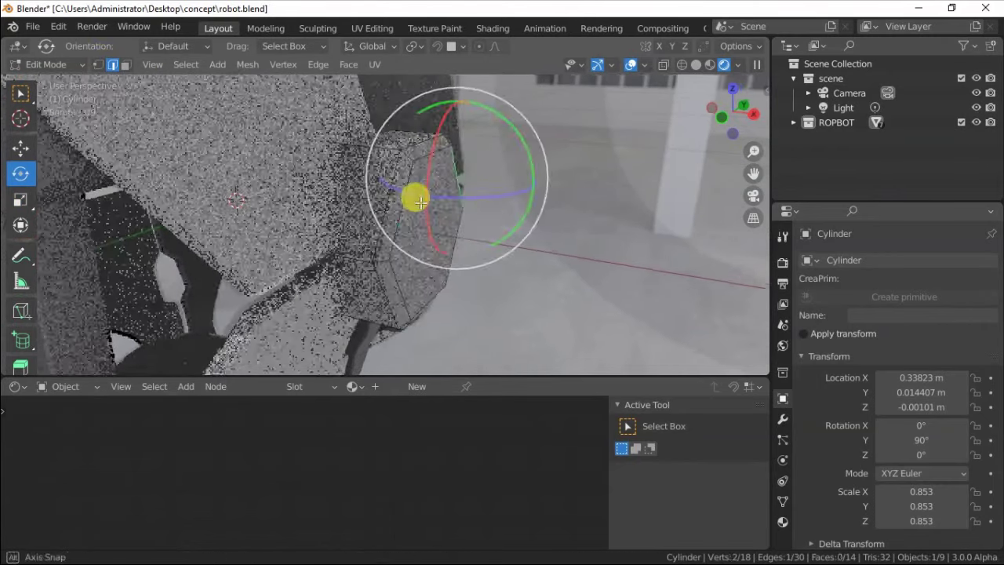
key(ctrl+l)
key(KP_Decimal)
Step: Assign the existing metal material to the hex cylinder
click(782, 522)
click(823, 324)
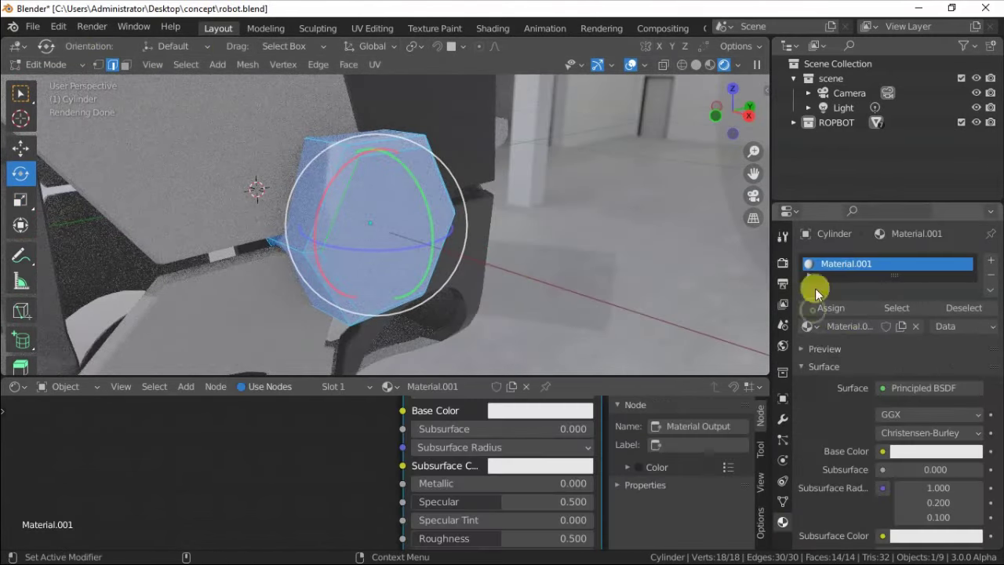
click(809, 307)
click(695, 392)
key(Tab)
mouse_move(551, 223)
middle_down()
mouse_move(403, 262)
mouse_move(411, 221)
middle_up()
Step: Bevel the hex cylinder's front face
key(Tab)
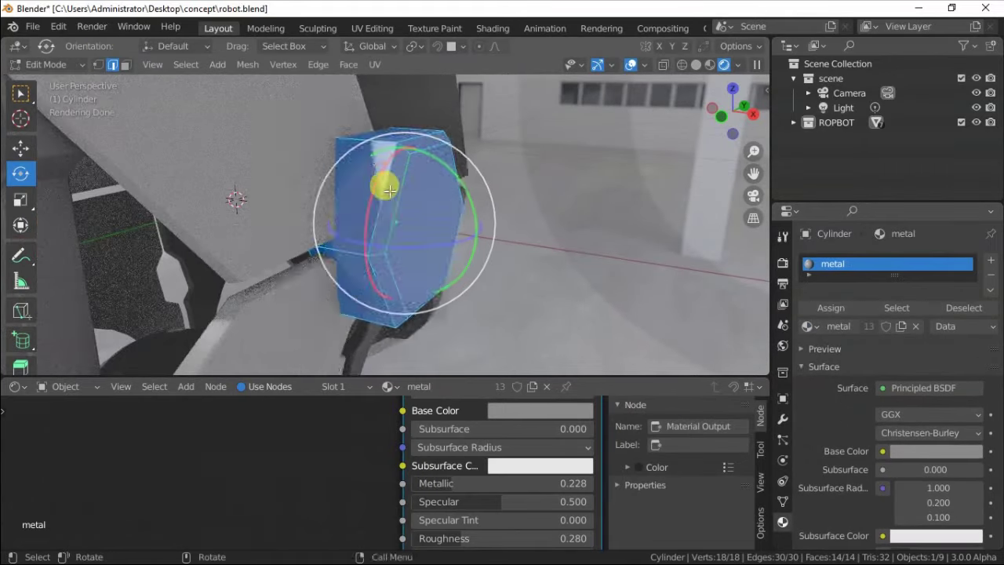
key(ctrl+b)
key(Escape)
key(ctrl+b)
click(543, 207)
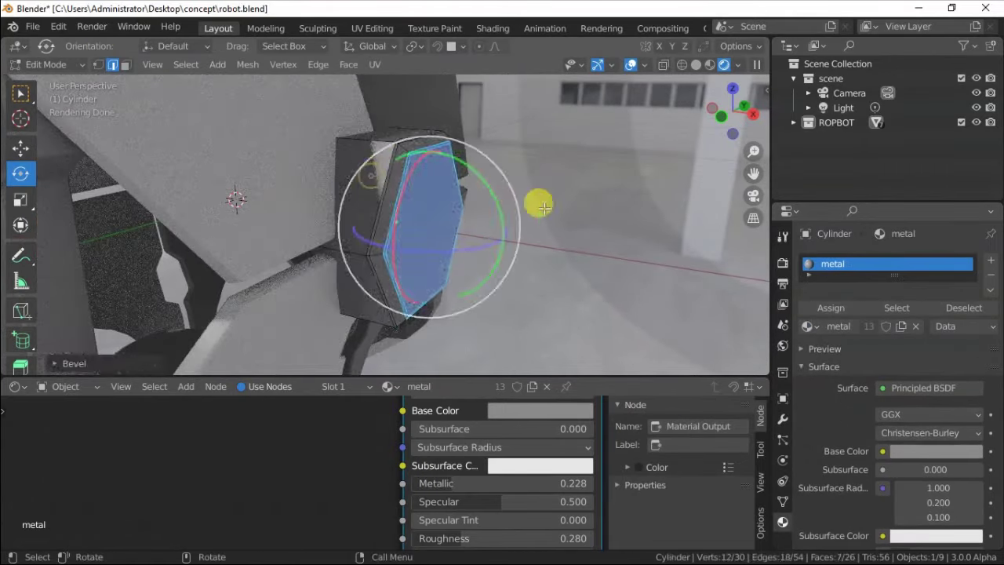
mouse_move(350, 269)
middle_down()
mouse_move(259, 224)
mouse_move(353, 197)
mouse_move(302, 225)
middle_up()
Step: Bevel all of the hex cylinder's edges
key(a)
key(ctrl+e)
click(266, 186)
mouse_move(259, 165)
middle_down()
mouse_move(366, 227)
mouse_move(482, 188)
mouse_move(404, 229)
mouse_move(385, 209)
middle_up()
key(Tab)
key(shift+space)
key(s)
key(Tab)
Step: Push the selected front face along its normal to inset the hexagon
right_click(326, 231)
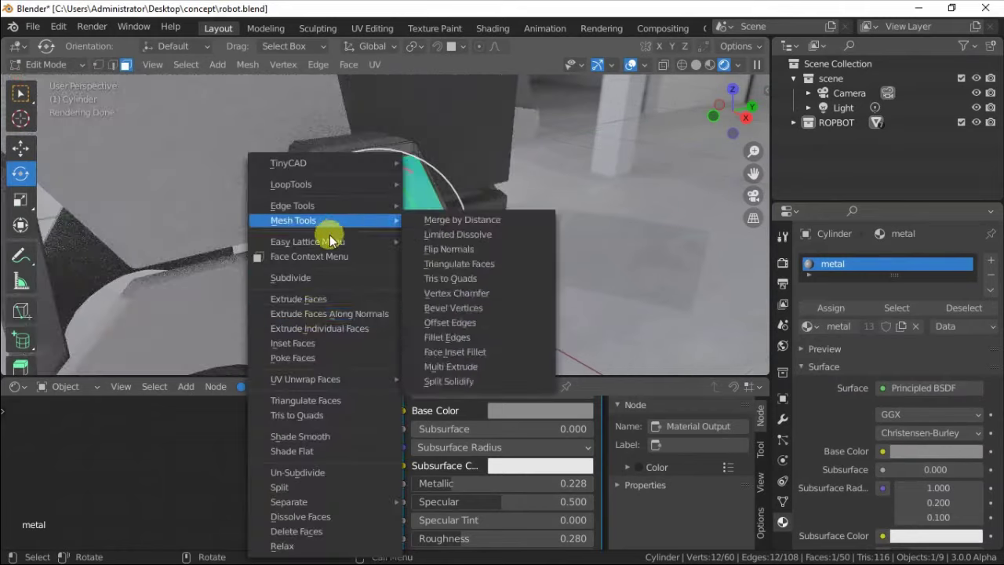
click(307, 318)
mouse_move(109, 67)
middle_down()
mouse_move(421, 172)
mouse_move(375, 208)
mouse_move(385, 207)
mouse_move(369, 180)
mouse_move(392, 212)
middle_up()
key(2)
key(Tab)
key(shift+space)
key(r)
key(Tab)
Step: Duplicate the front face and separate it into its own object, Cylinder.002
key(shift+d)
right_click(385, 206)
right_click(385, 207)
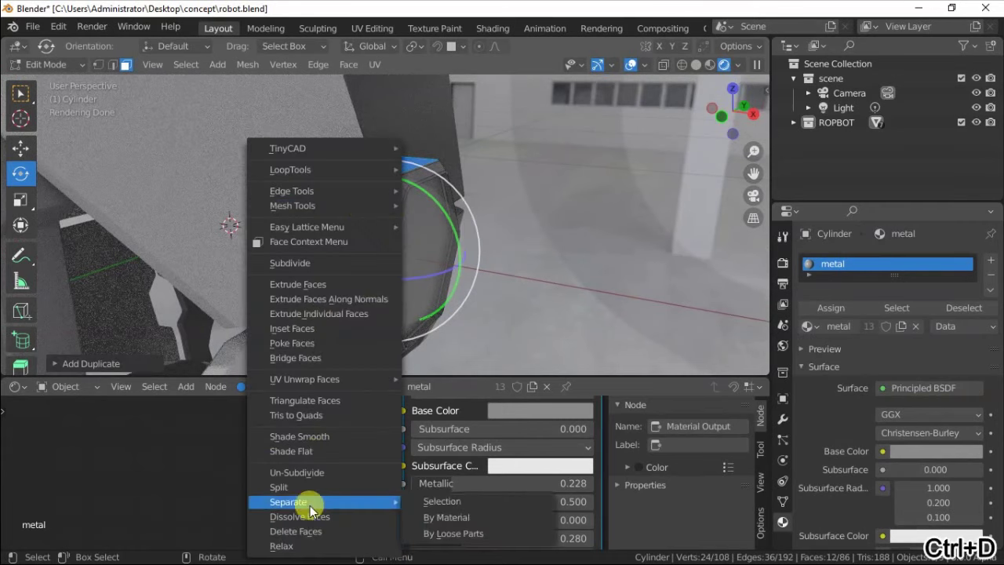
click(455, 505)
key(Tab)
click(371, 191)
Step: Expand the ROPBOT collection and nudge the separated hex plate slightly
click(371, 191)
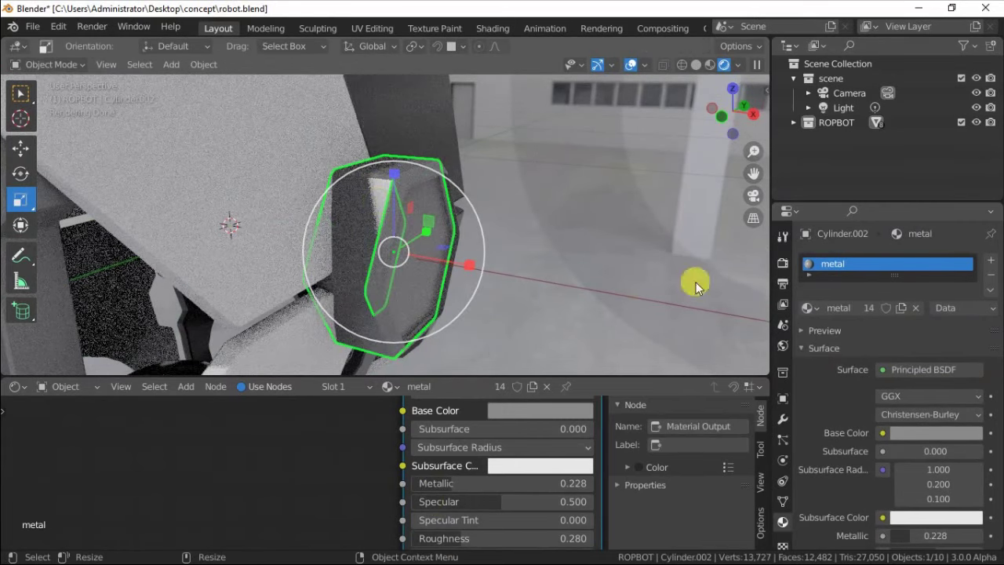
click(794, 122)
scroll(902, 149, down, 2)
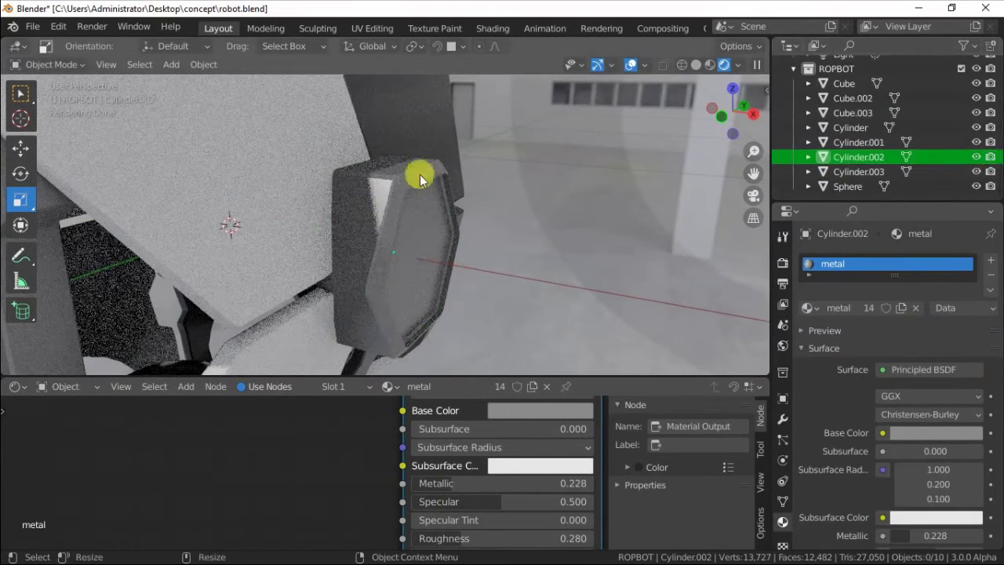
key(shift+space)
key(g)
drag(377, 235, 487, 245)
Step: Give the hex plate the white material
click(808, 307)
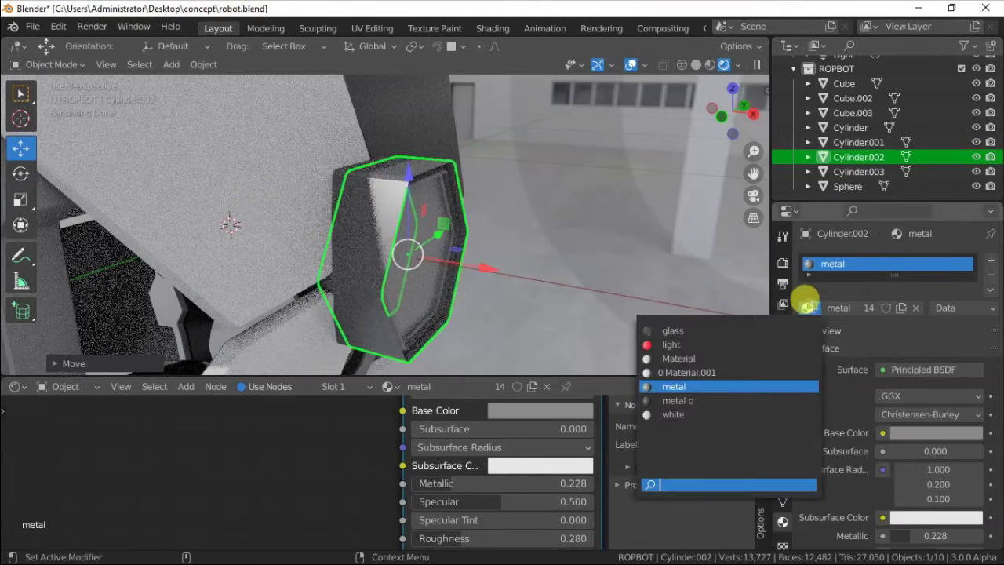
click(680, 417)
click(565, 205)
click(358, 263)
mouse_move(358, 262)
middle_down()
mouse_move(392, 258)
mouse_move(325, 285)
mouse_move(415, 208)
mouse_move(381, 344)
middle_up()
Step: Give the plate thickness with Shrink/Fatten and bevel its edges
key(Tab)
key(ctrl+l)
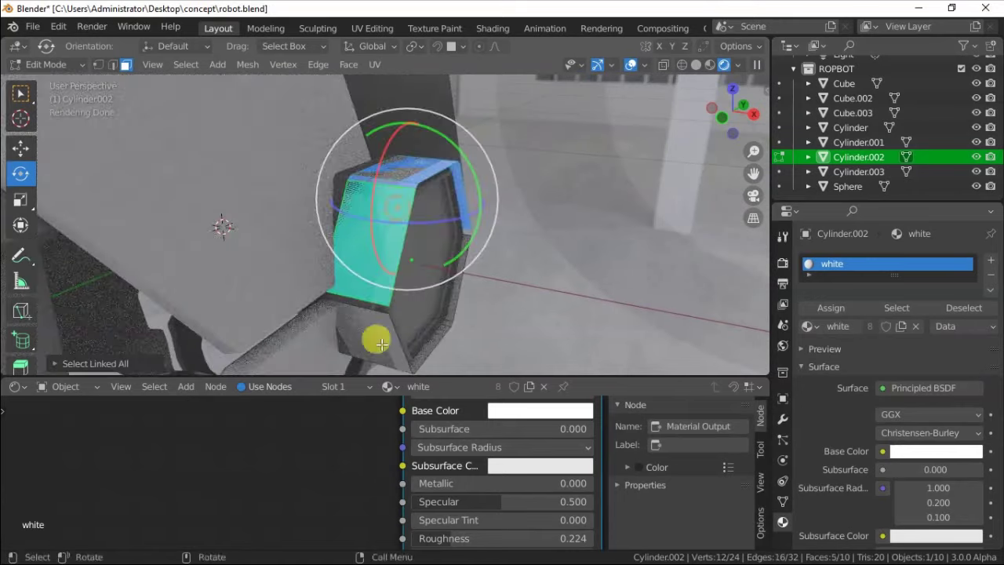
middle_drag(212, 233, 343, 146)
key(alt+s)
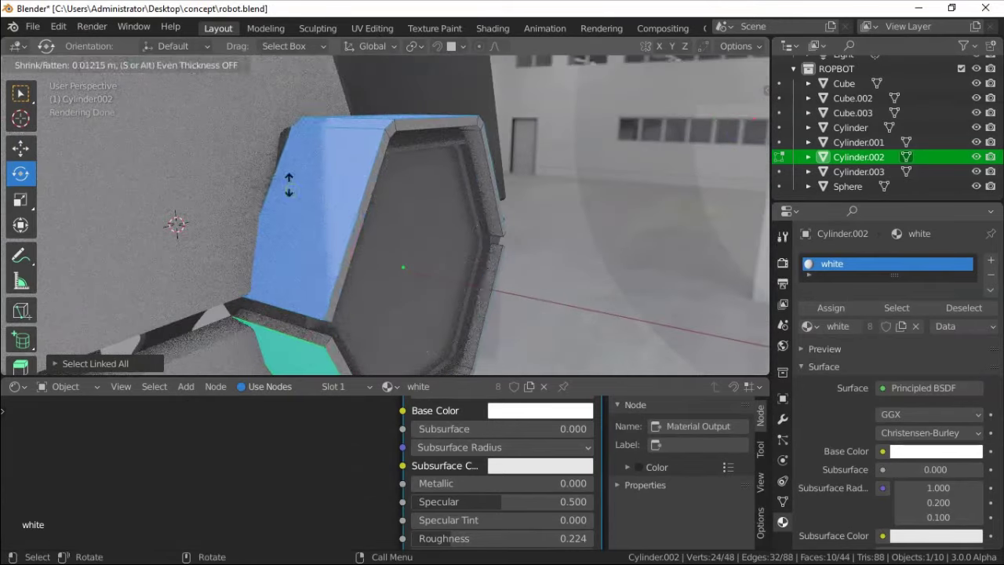
key(alt+s)
click(302, 180)
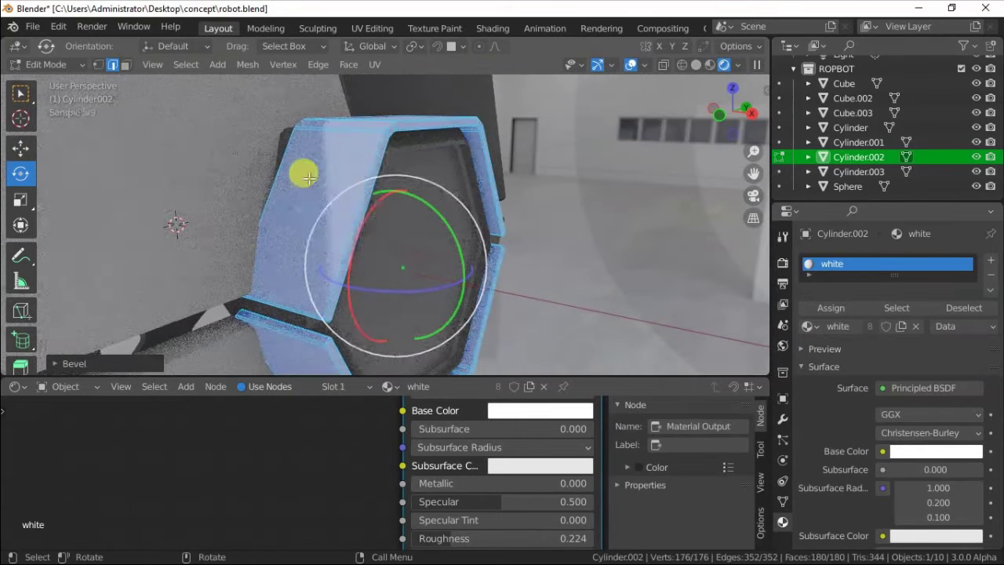
key(Tab)
Step: Slide the plate along X onto the metal hex cover and check the whole robot
middle_drag(382, 208, 488, 271)
drag(488, 271, 460, 265)
middle_drag(459, 264, 342, 219)
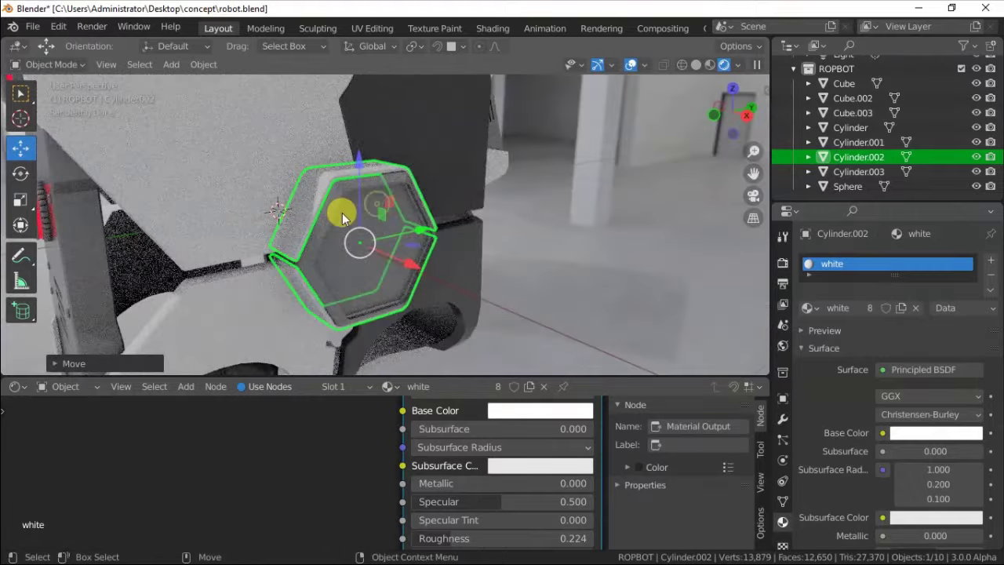
mouse_move(255, 203)
middle_down()
mouse_move(463, 233)
mouse_move(235, 156)
middle_up()
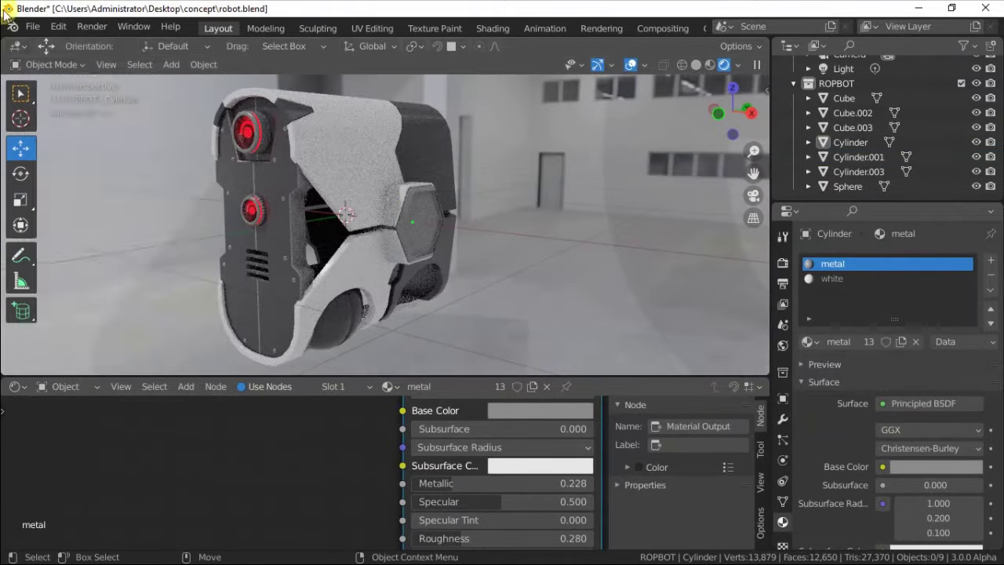
click(32, 25)
Step: Save the robot file and add a new cylinder beneath the robot
click(67, 125)
mouse_move(235, 196)
middle_down()
mouse_move(470, 225)
mouse_move(396, 240)
mouse_move(459, 316)
mouse_move(413, 214)
mouse_move(345, 242)
middle_up()
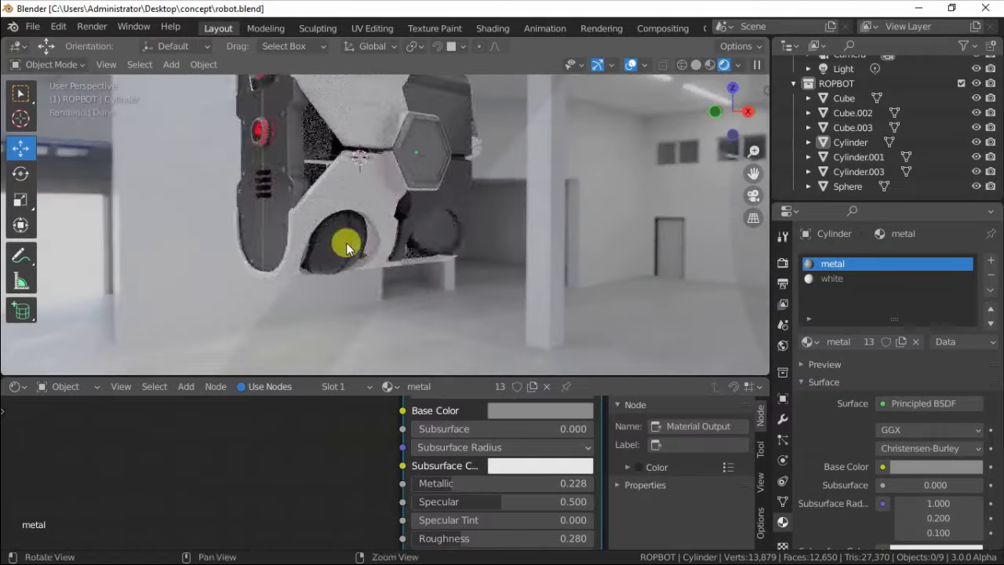
click(22, 311)
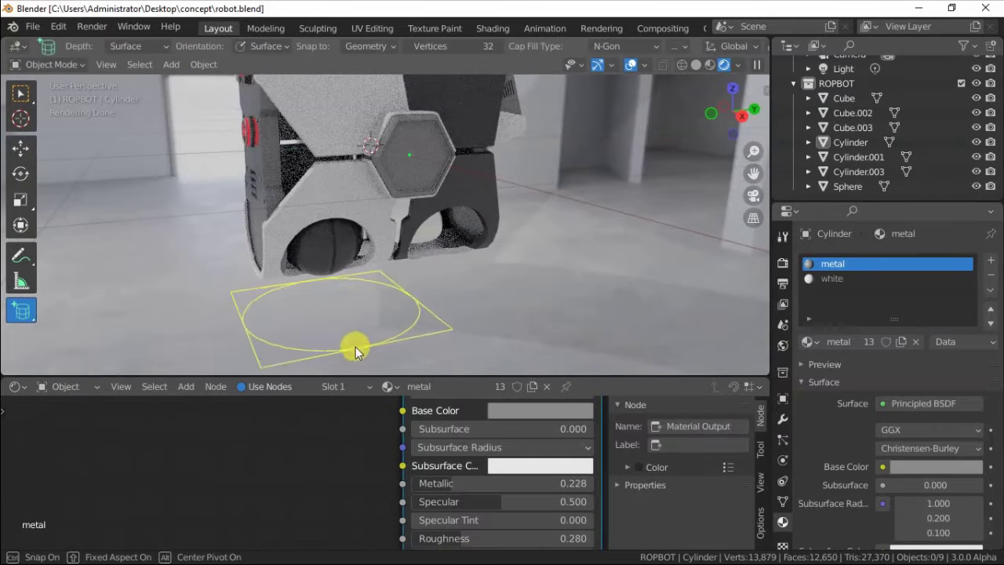
click(332, 298)
click(20, 148)
Step: Move the new cylinder next to the claw and rotate it upright
middle_drag(332, 264, 610, 251)
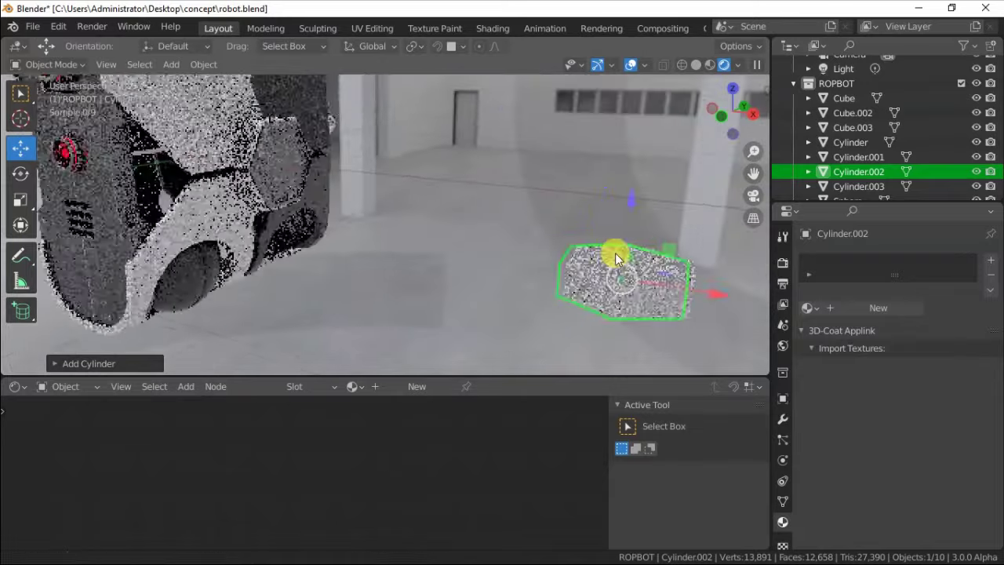
mouse_move(609, 251)
mouse_down()
mouse_move(378, 260)
mouse_move(291, 225)
mouse_up()
middle_drag(291, 225, 532, 266)
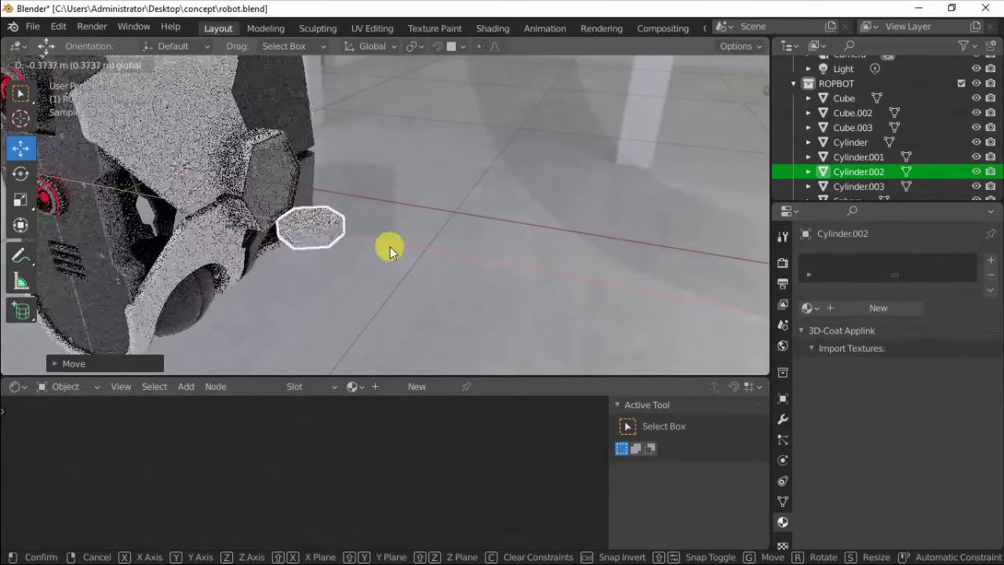
drag(389, 246, 306, 217)
middle_drag(307, 218, 414, 217)
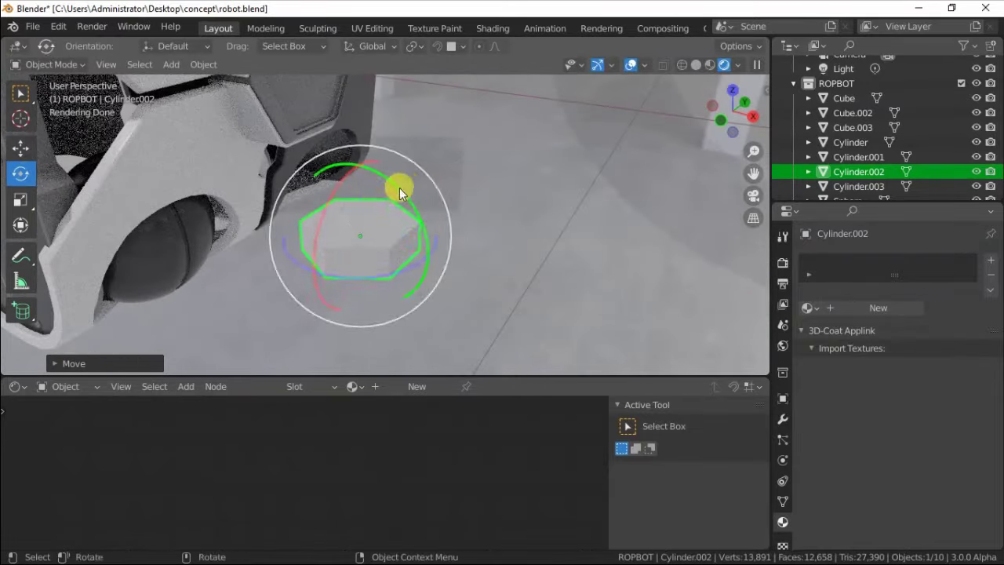
drag(400, 187, 430, 217)
Step: In Edit Mode, select the cylinder's hexagonal face and move it upward
key(Tab)
click(309, 259)
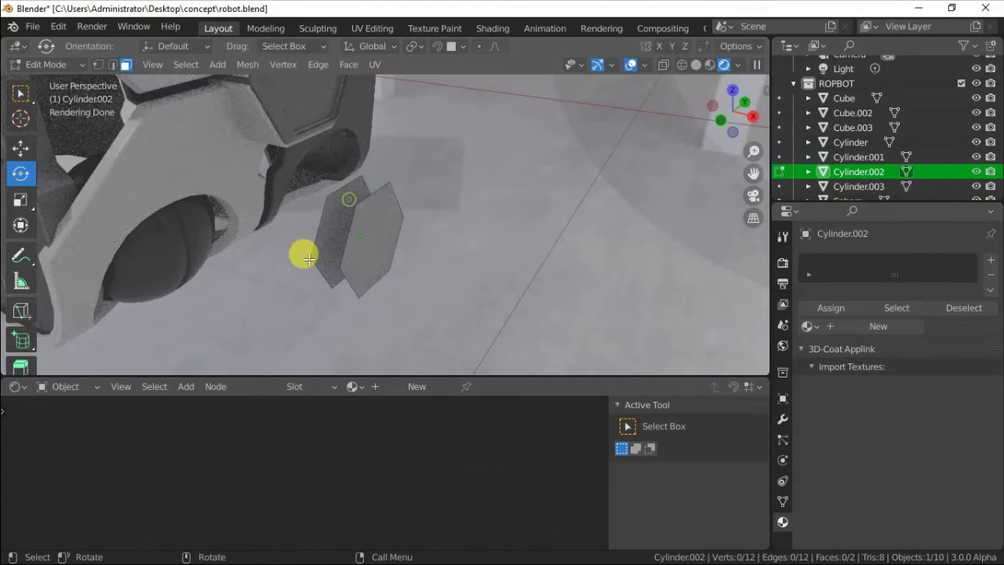
middle_drag(387, 282, 108, 67)
click(346, 196)
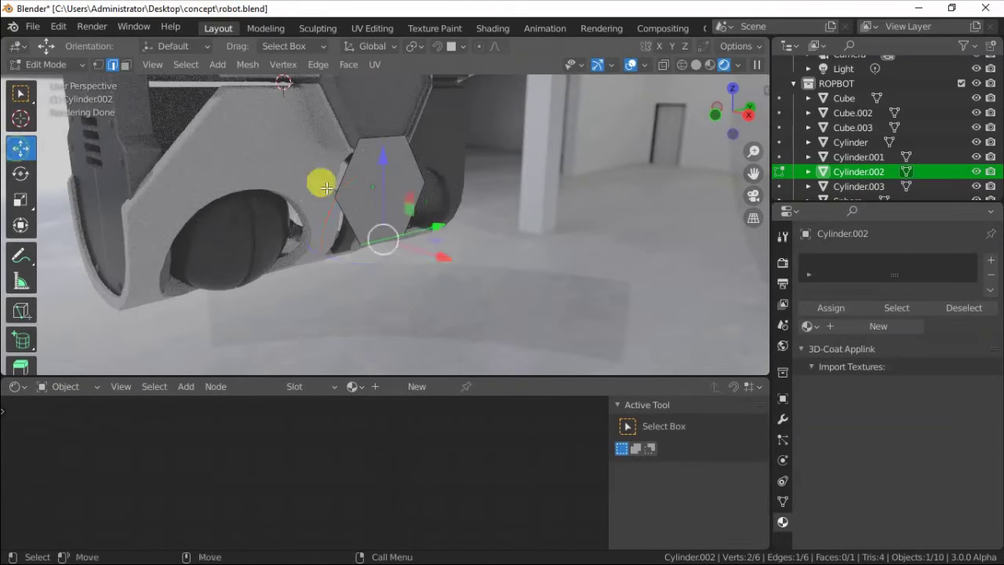
mouse_move(321, 180)
mouse_down()
mouse_move(386, 279)
mouse_move(343, 243)
mouse_up()
scroll(20, 350, down, 3)
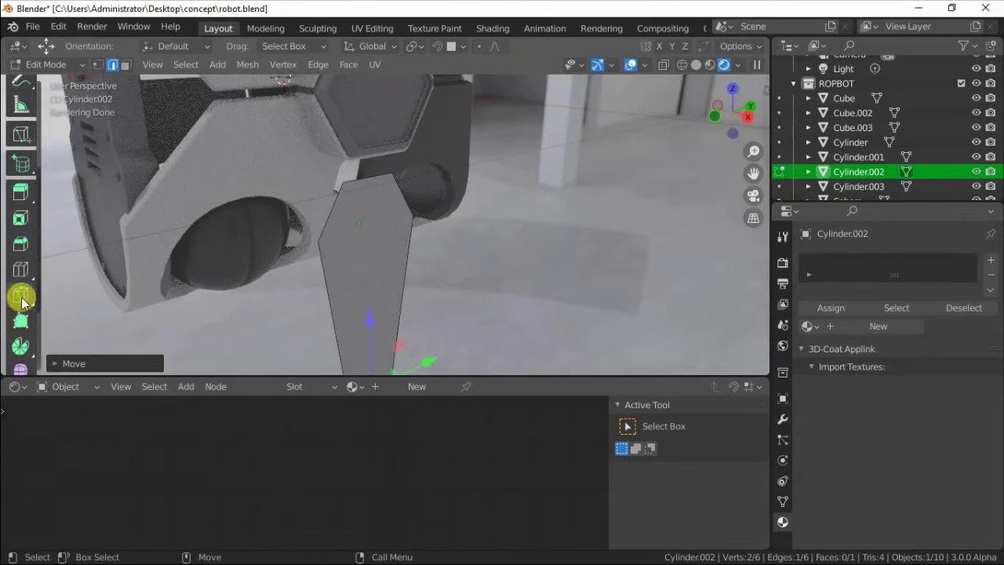
Step: Knife-cut a new edge across the cylinder's face
click(21, 298)
middle_drag(280, 206, 194, 239)
click(408, 239)
key(Return)
middle_drag(407, 239, 309, 224)
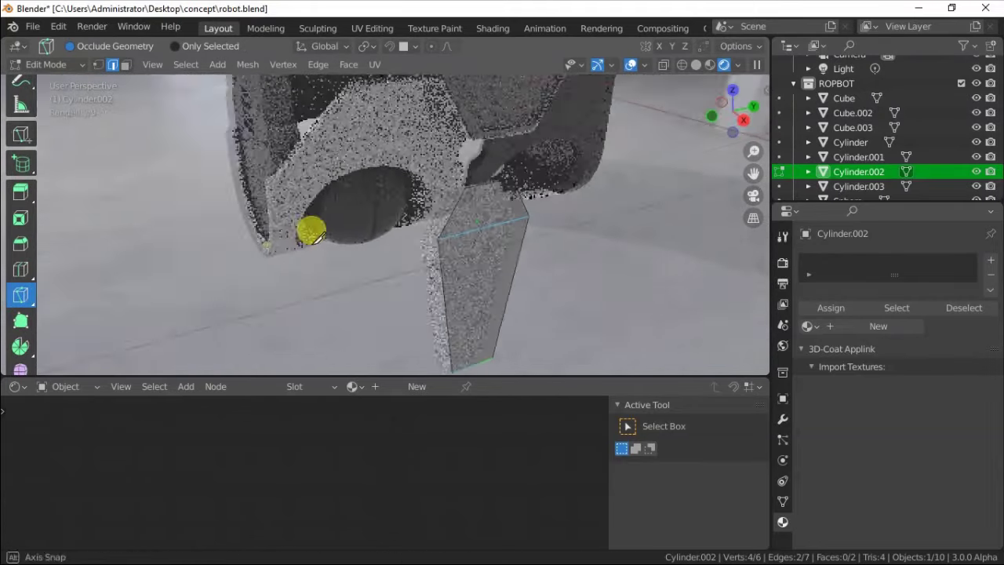
scroll(23, 134, up, 3)
Step: Pull the bottom down into a point and scale the tip narrower to taper the finger
click(20, 118)
click(487, 204)
middle_drag(487, 204, 426, 324)
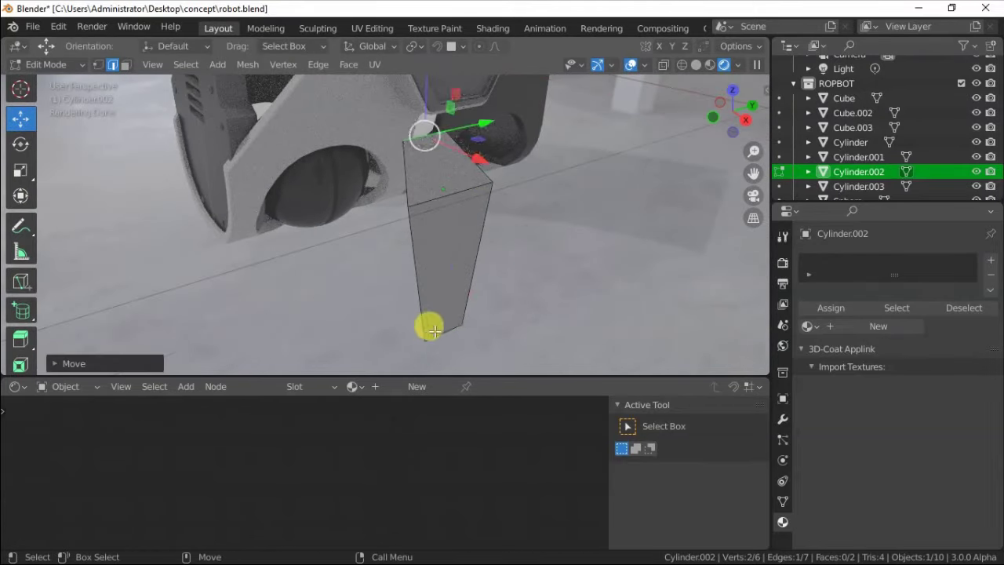
click(426, 287)
click(21, 170)
key(s)
middle_drag(303, 251, 359, 195)
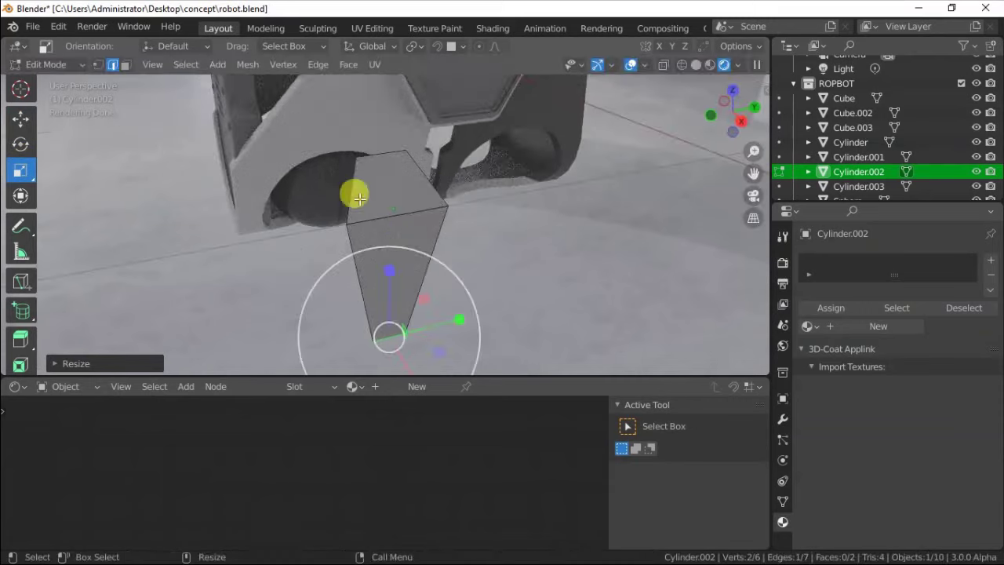
Step: Bevel the finger's selected edges with extra segments
key(ctrl+b)
click(96, 363)
drag(196, 161, 235, 160)
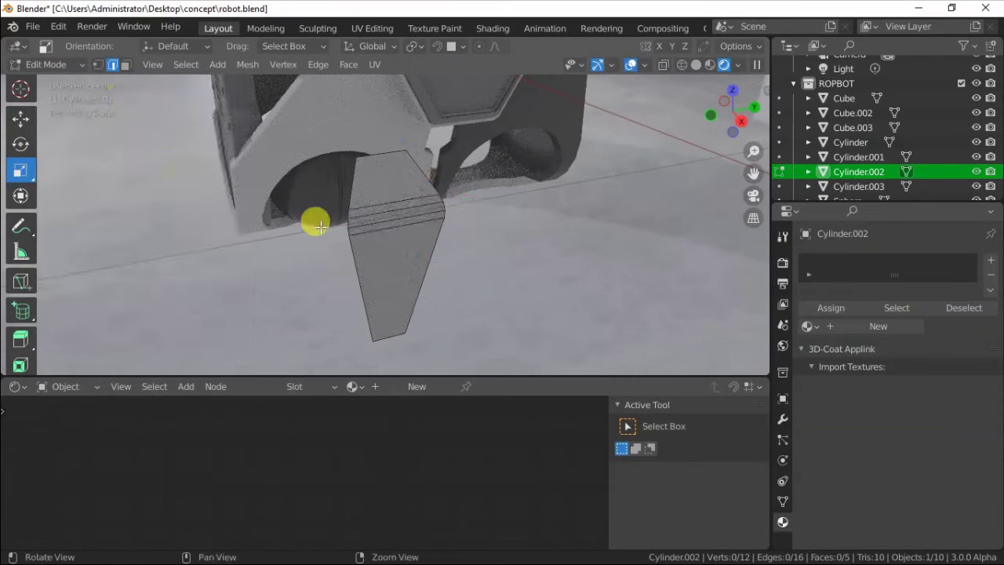
click(314, 225)
mouse_move(314, 224)
middle_down()
mouse_move(258, 212)
mouse_move(265, 224)
mouse_move(280, 202)
mouse_move(301, 217)
middle_up()
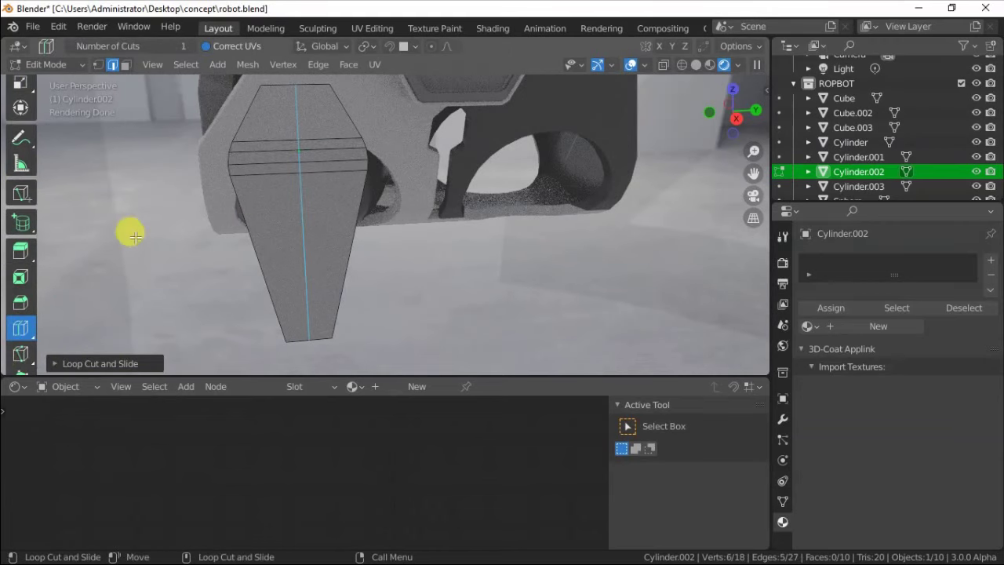
middle_drag(135, 236, 214, 210)
Step: Try an edge bevel from the edge menu, then undo it
right_click(332, 224)
mouse_move(118, 187)
middle_down()
mouse_move(332, 224)
mouse_move(317, 161)
mouse_move(155, 72)
middle_up()
click(332, 226)
key(F9)
key(ctrl+z)
Step: Place a duplicate of the tapered finger to the left of the first
mouse_move(359, 206)
middle_down()
mouse_move(400, 224)
mouse_move(410, 204)
mouse_move(358, 203)
mouse_move(460, 222)
middle_up()
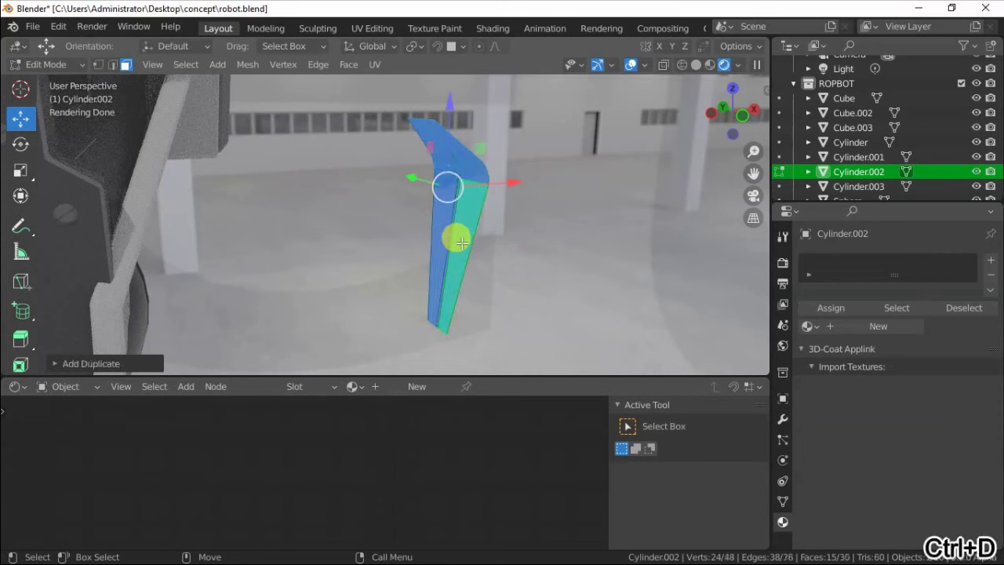
click(332, 242)
right_click(303, 451)
click(302, 455)
Step: Return to Object Mode and adjust the new cylinder's vertex count
key(Tab)
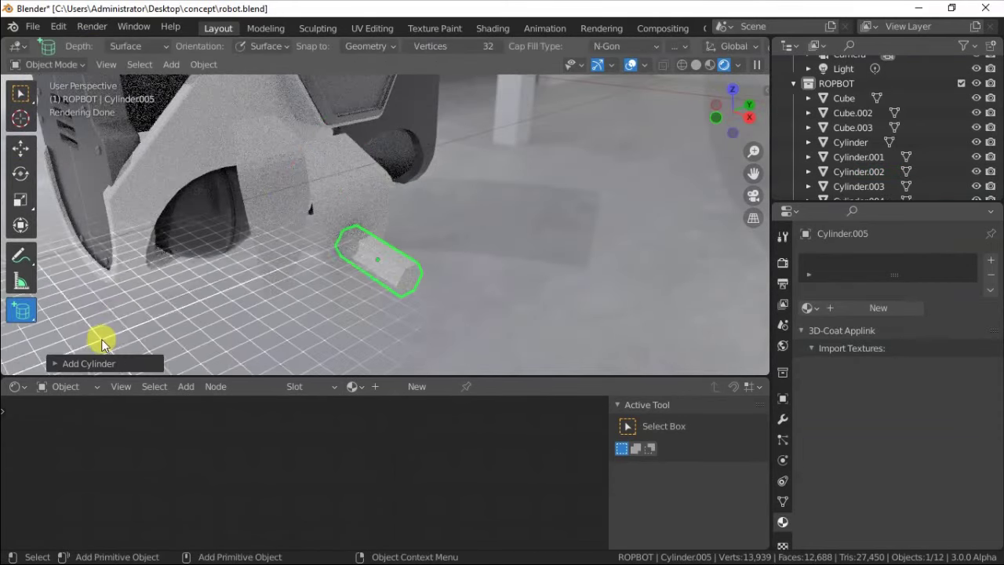
click(89, 364)
click(191, 187)
click(156, 166)
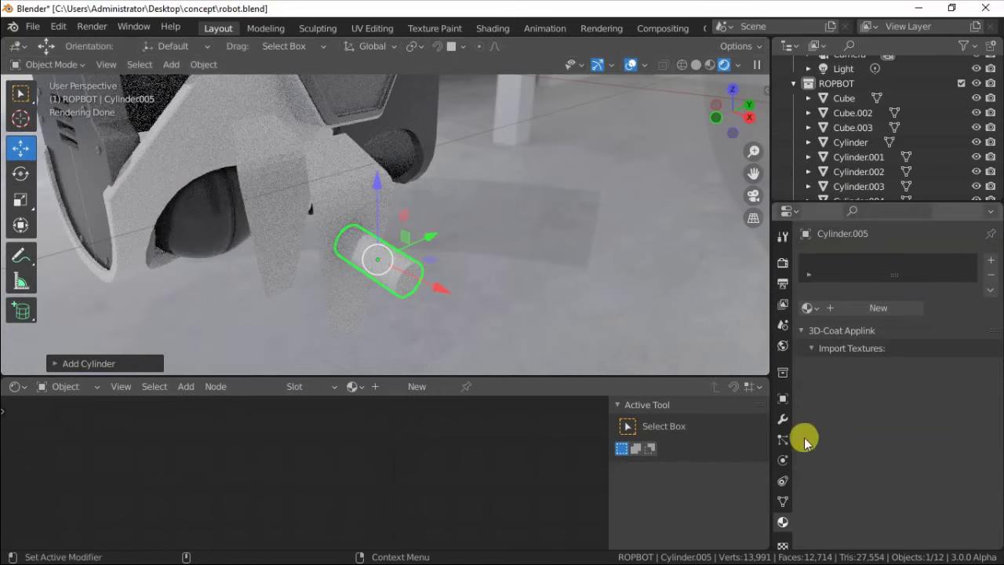
click(782, 399)
Step: Using solid shading, side view and X-ray, move Cylinder.005 along Y into the hole
middle_drag(408, 204, 339, 163)
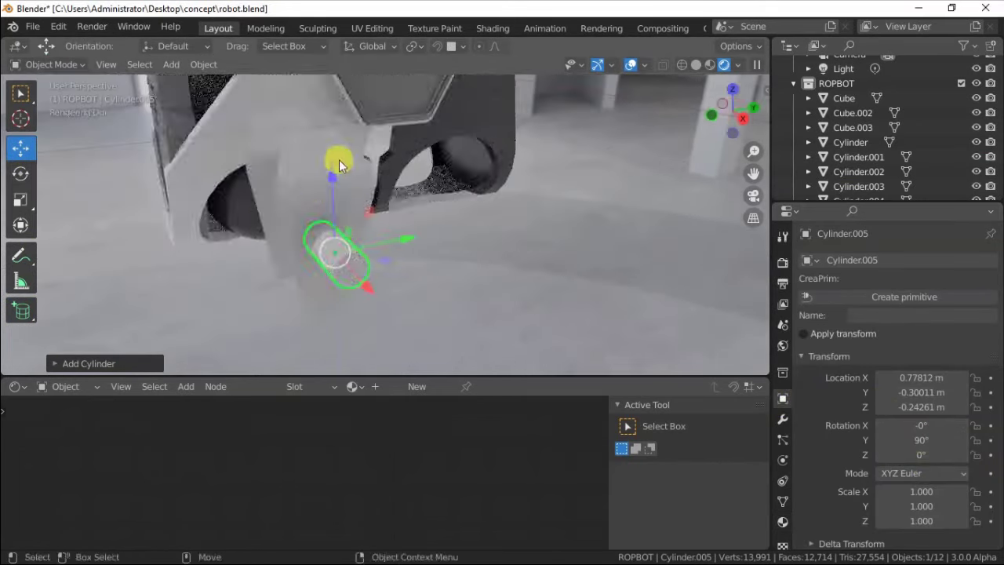
click(696, 65)
middle_drag(258, 217, 238, 263)
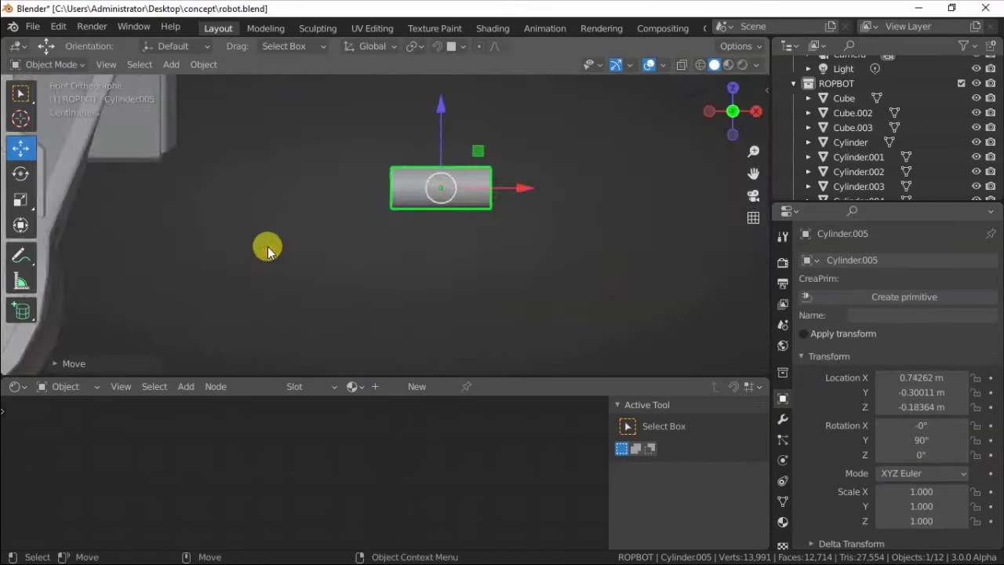
key(KP_3)
scroll(347, 230, up, 3)
scroll(347, 230, down, 1)
key(alt+z)
key(g)
key(y)
click(423, 213)
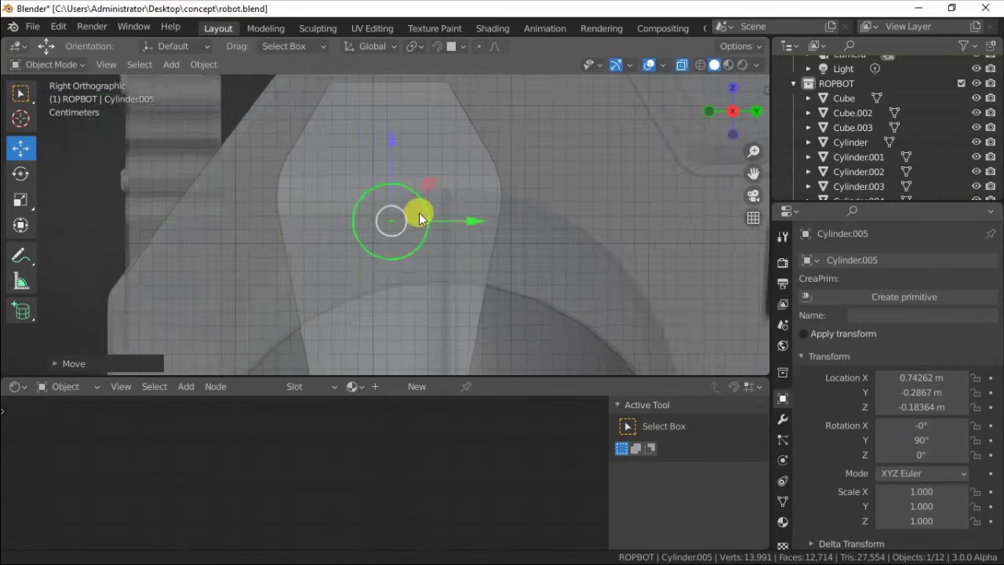
Step: Check that Cylinder.005 sits in the claw plate's hole, then return to perspective view
scroll(298, 209, down, 2)
click(388, 219)
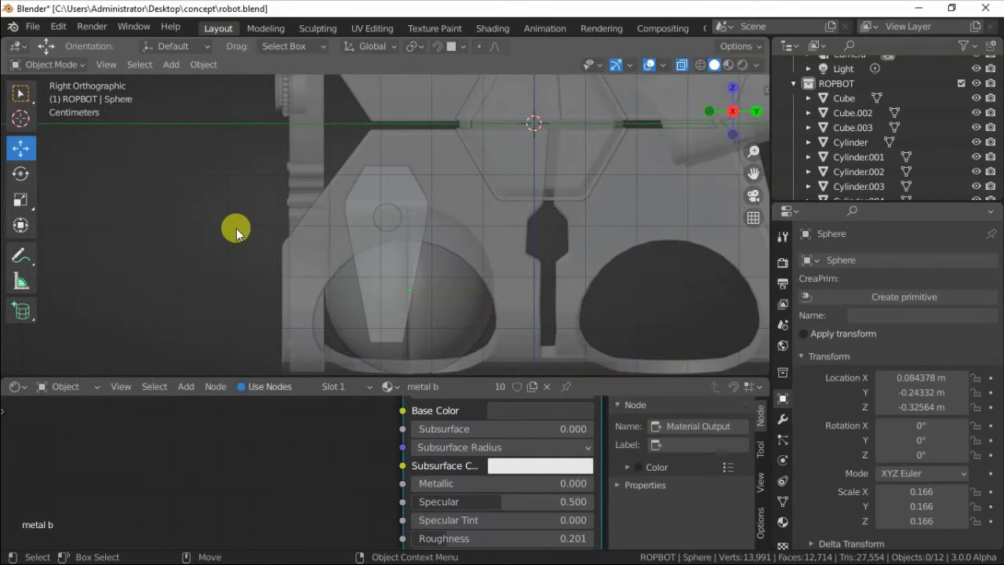
scroll(316, 233, up, 2)
click(369, 213)
click(396, 151)
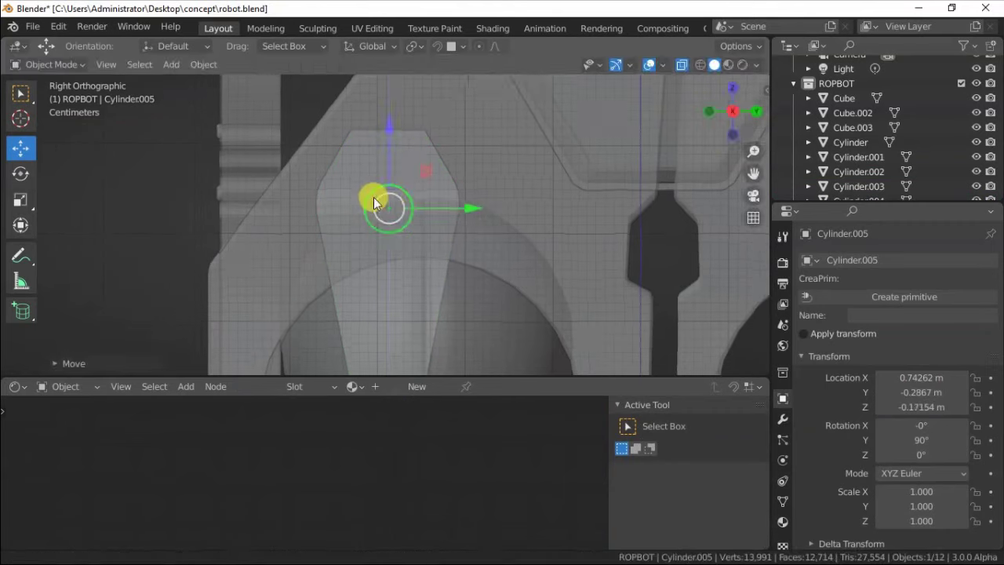
mouse_move(381, 202)
middle_down()
mouse_move(683, 60)
mouse_move(448, 191)
middle_up()
Step: Select the claw plate Cylinder.002, undoing an accidental scale
click(401, 257)
key(Tab)
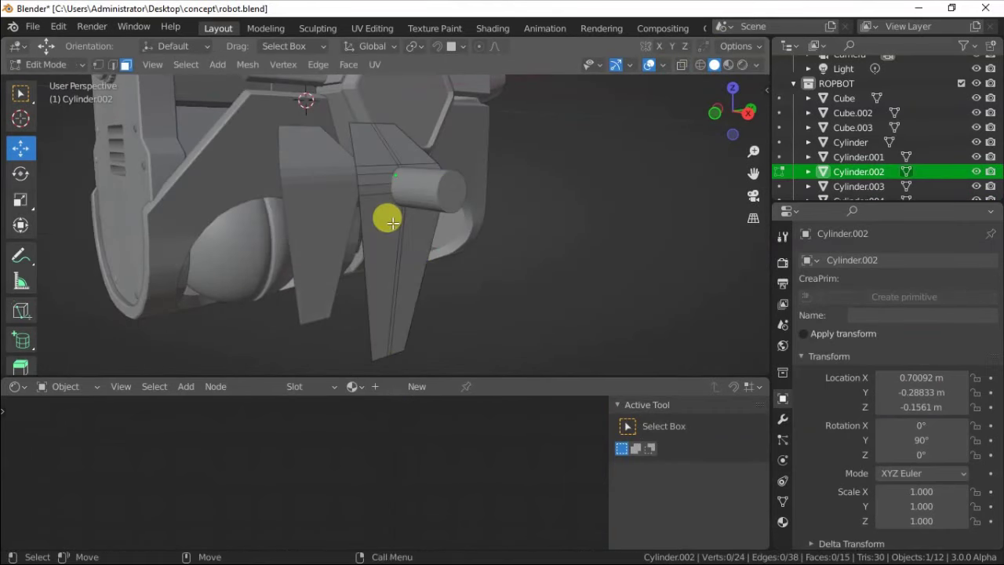
key(Tab)
middle_drag(453, 231, 464, 229)
click(20, 199)
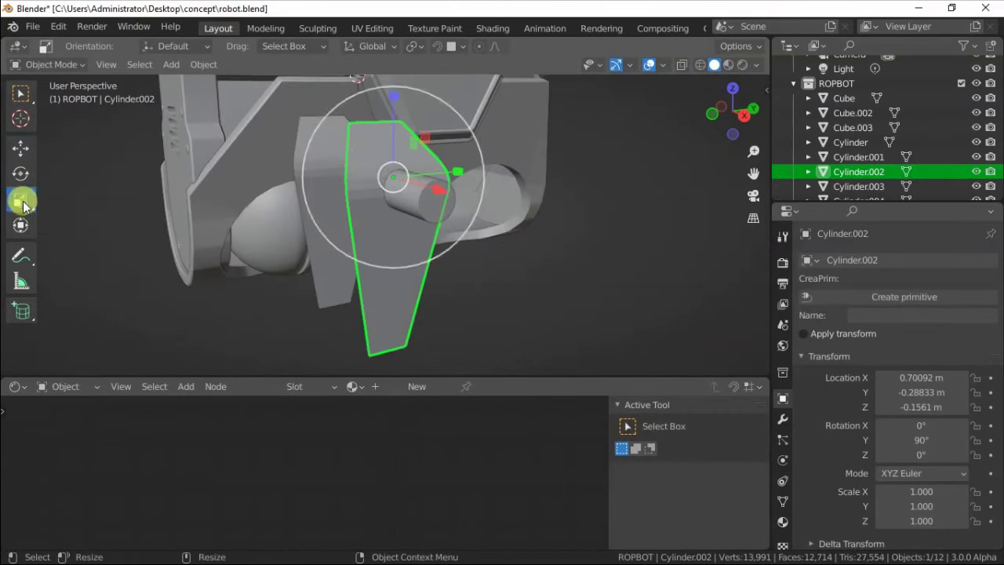
drag(292, 159, 302, 159)
key(ctrl+z)
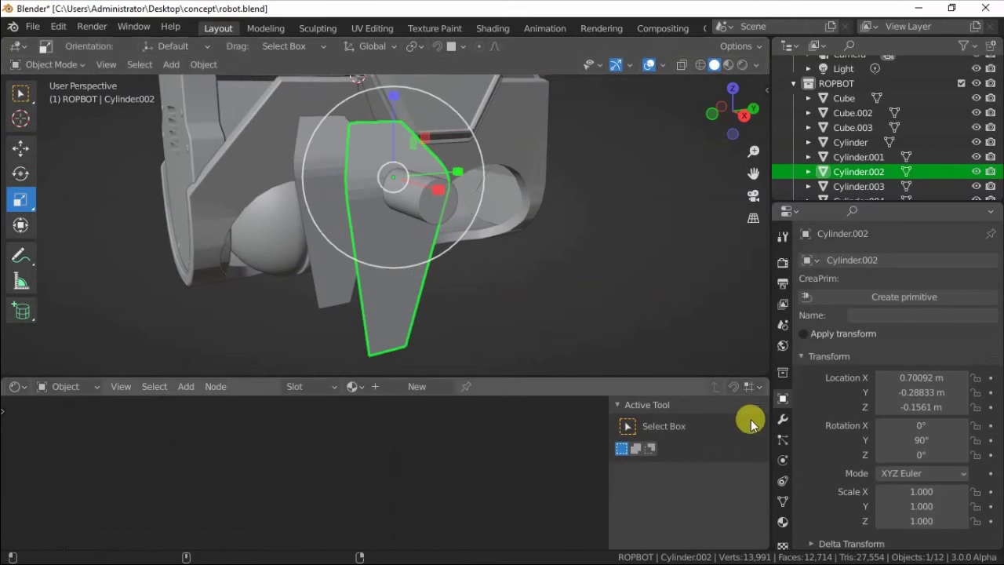
Step: Add a Boolean Difference modifier to the claw plate Cylinder.002
click(782, 419)
click(830, 259)
click(694, 335)
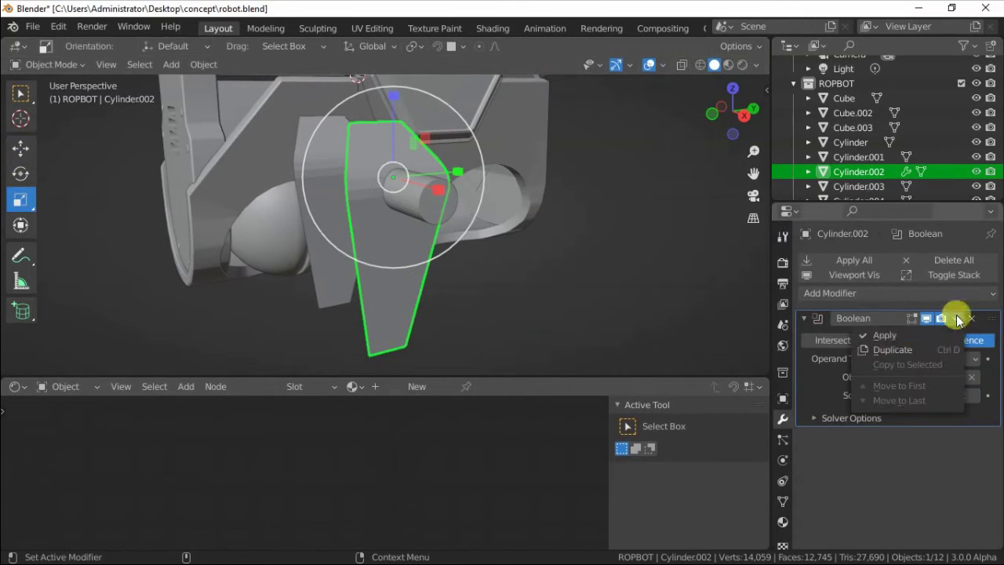
Step: Apply the Boolean modifier permanently to the claw plate and reposition the pin
click(892, 335)
key(s)
middle_drag(352, 180, 313, 189)
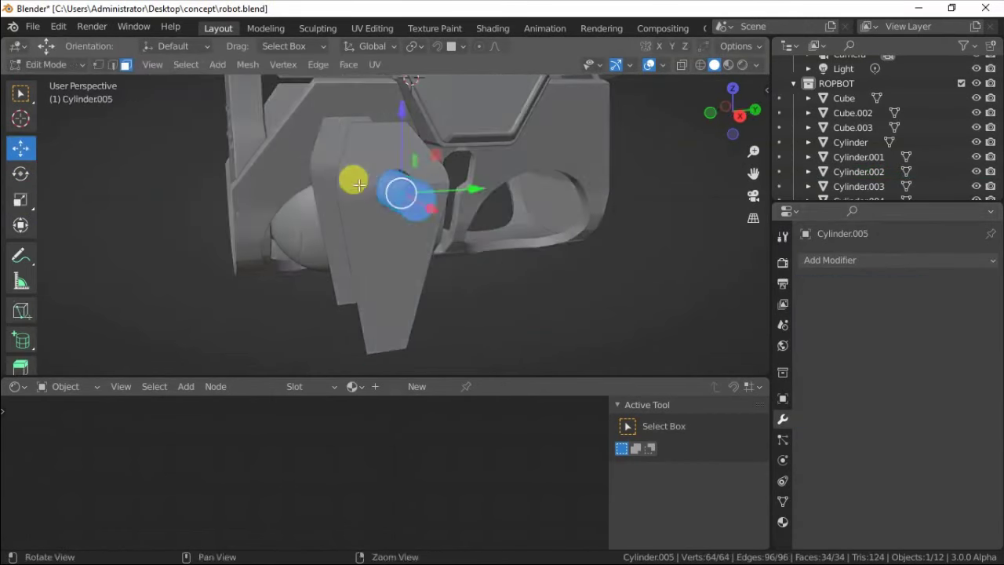
key(Tab)
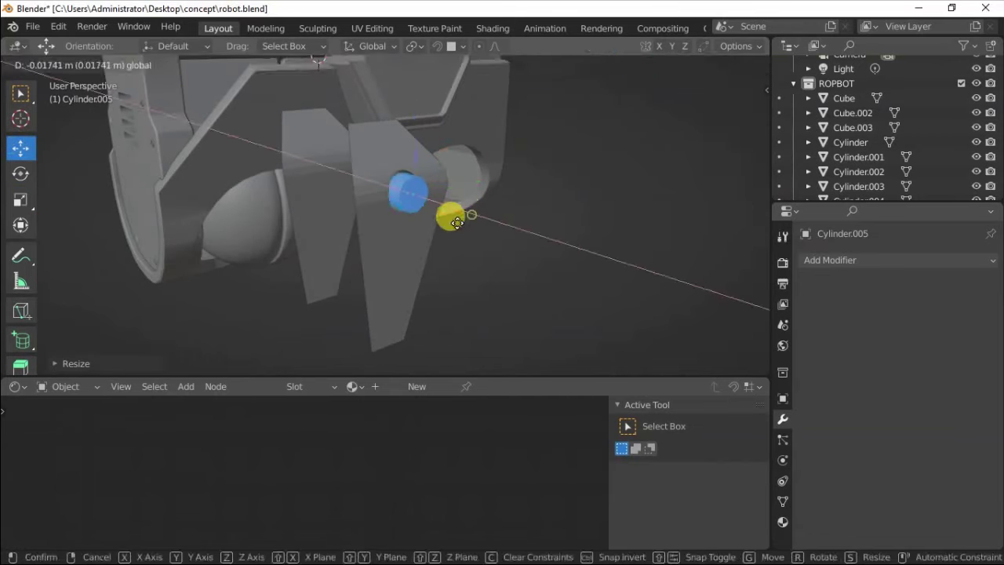
click(457, 223)
middle_drag(293, 195, 397, 180)
click(401, 184)
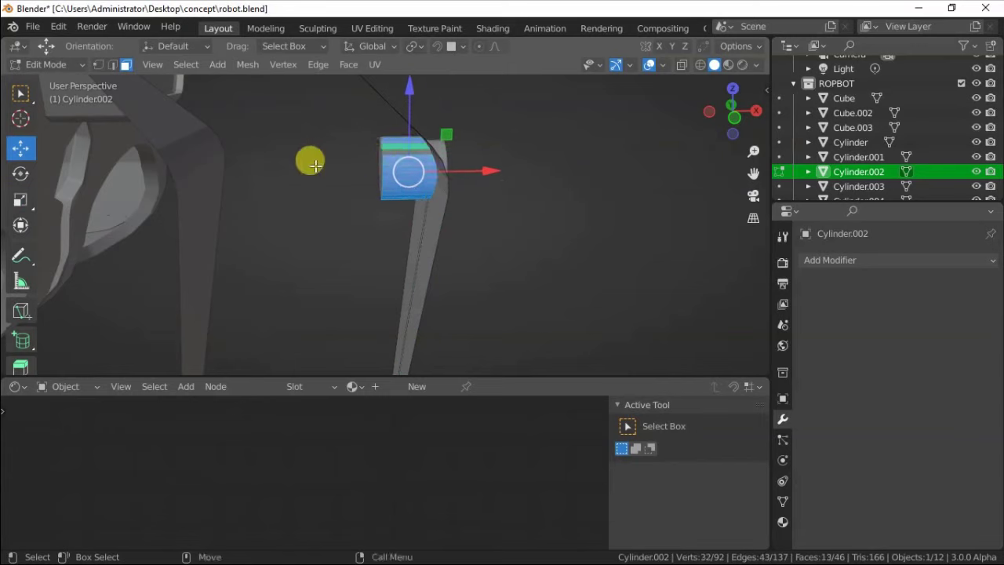
middle_drag(314, 166, 376, 171)
Step: Bring up the delete options and select the claw plate's top faces
key(x)
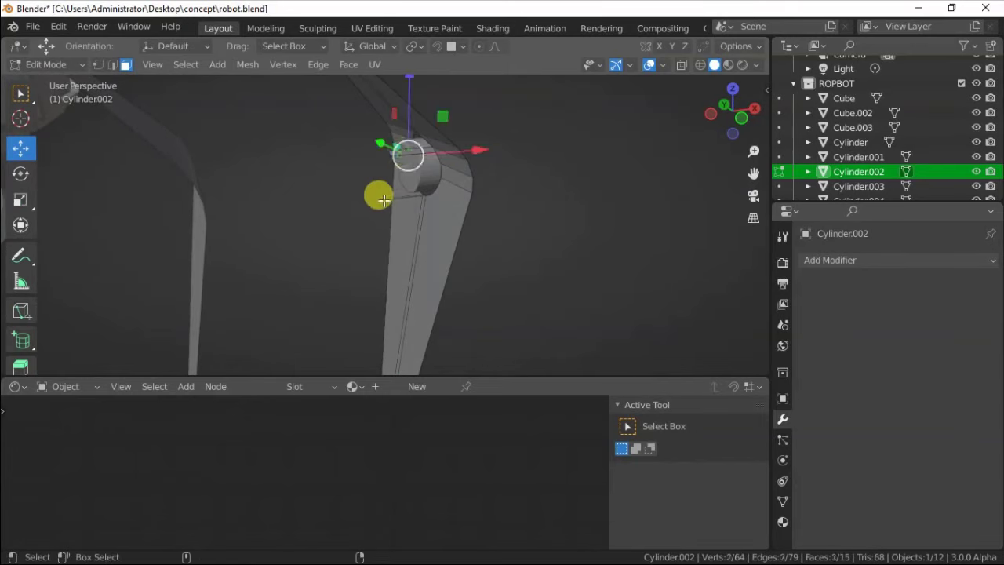
mouse_move(402, 171)
middle_down()
mouse_move(347, 172)
mouse_move(280, 155)
middle_up()
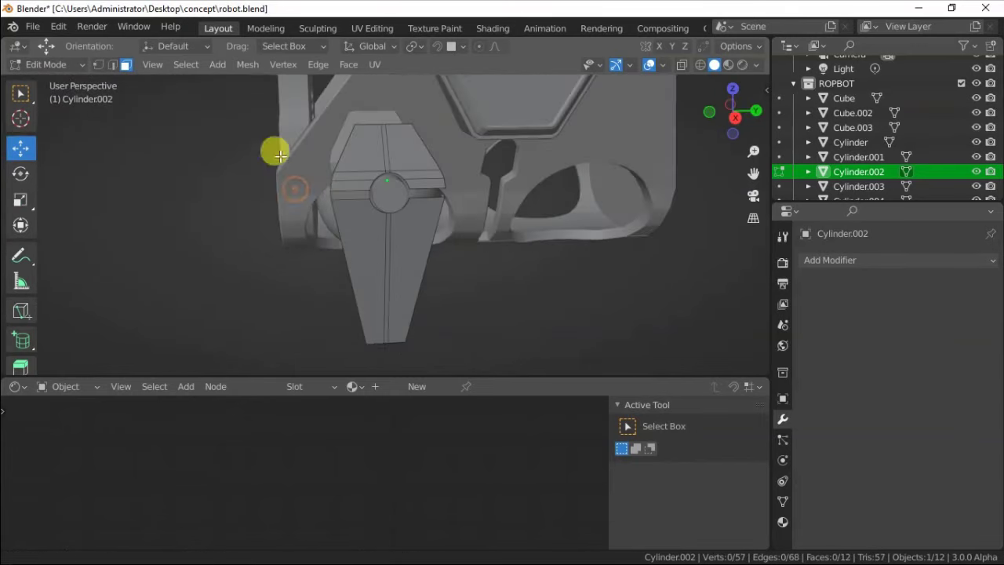
middle_drag(321, 194, 388, 171)
click(387, 171)
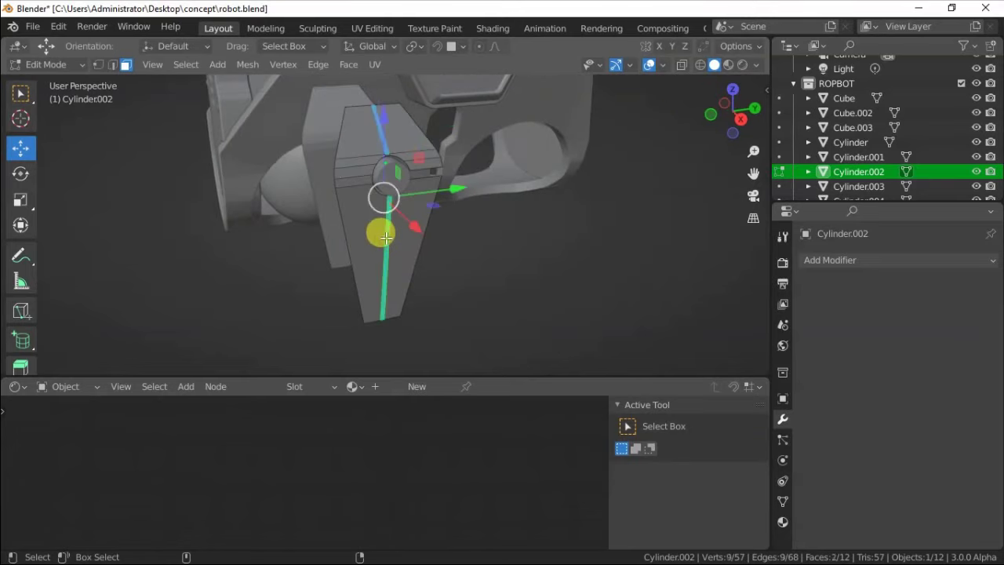
mouse_move(386, 237)
middle_down()
mouse_move(313, 366)
mouse_move(367, 207)
middle_up()
click(367, 207)
middle_drag(404, 213, 411, 210)
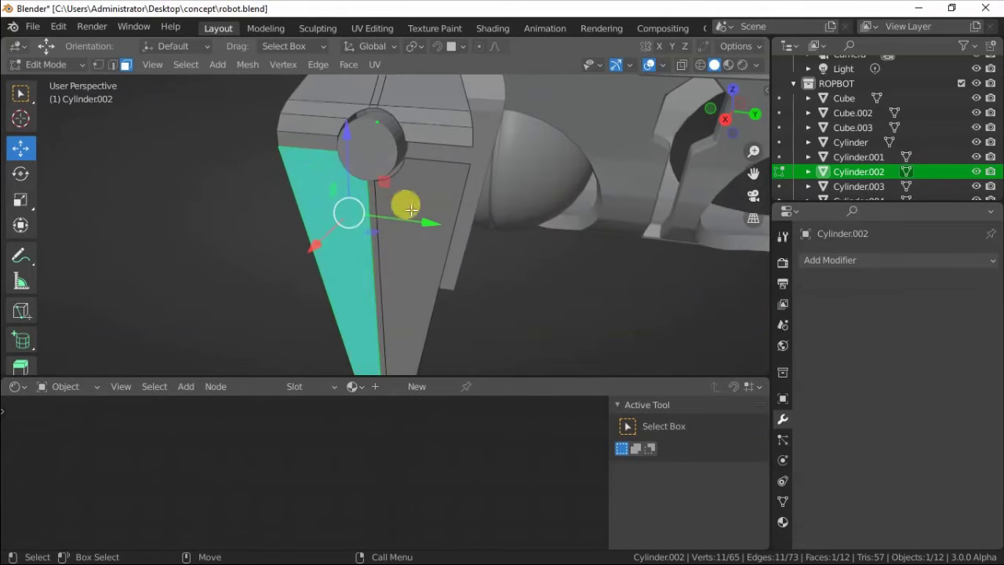
mouse_move(437, 156)
middle_down()
mouse_move(399, 148)
mouse_move(354, 172)
mouse_move(426, 204)
middle_up()
key(Tab)
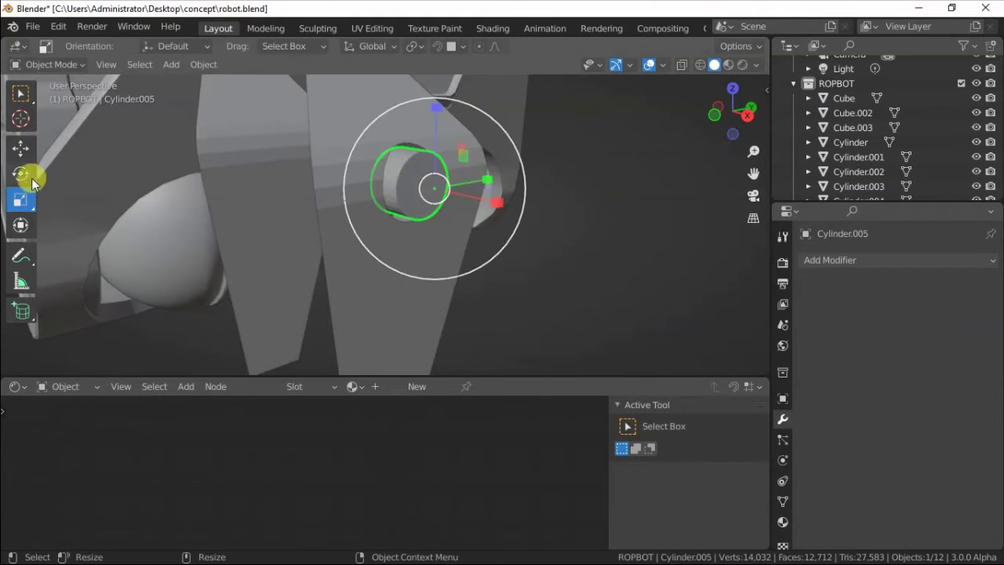
Step: Select the pin's end face in Edit Mode and start bevelling it
key(s)
key(Escape)
key(Tab)
middle_drag(365, 166, 444, 184)
click(401, 169)
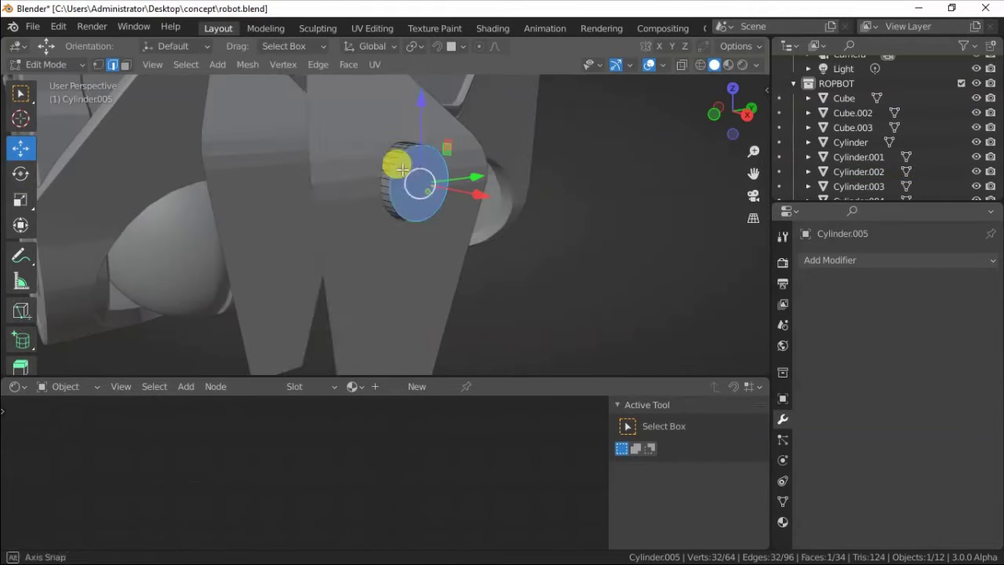
key(ctrl+b)
Step: Extrude the pin's end face and bevel its rim edges
click(126, 65)
right_click(359, 240)
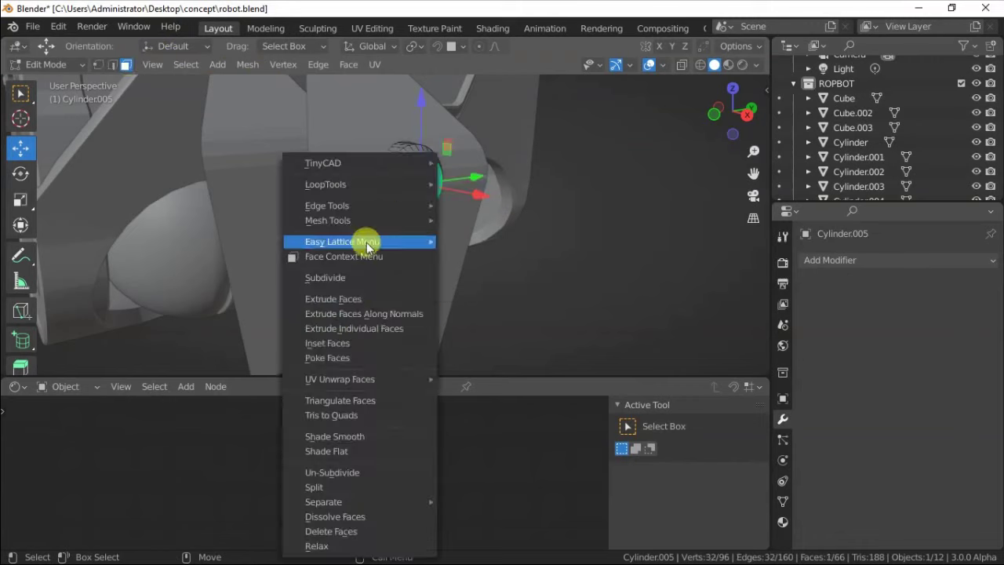
click(358, 309)
click(325, 347)
right_click(359, 197)
click(359, 190)
key(2)
key(KP_Decimal)
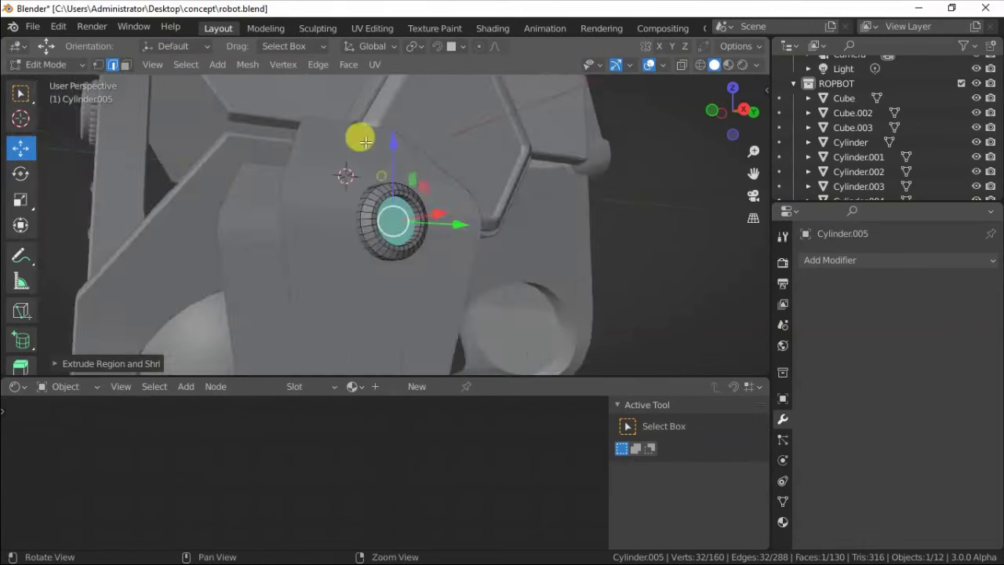
key(ctrl+b)
scroll(369, 180, down, 3)
key(Tab)
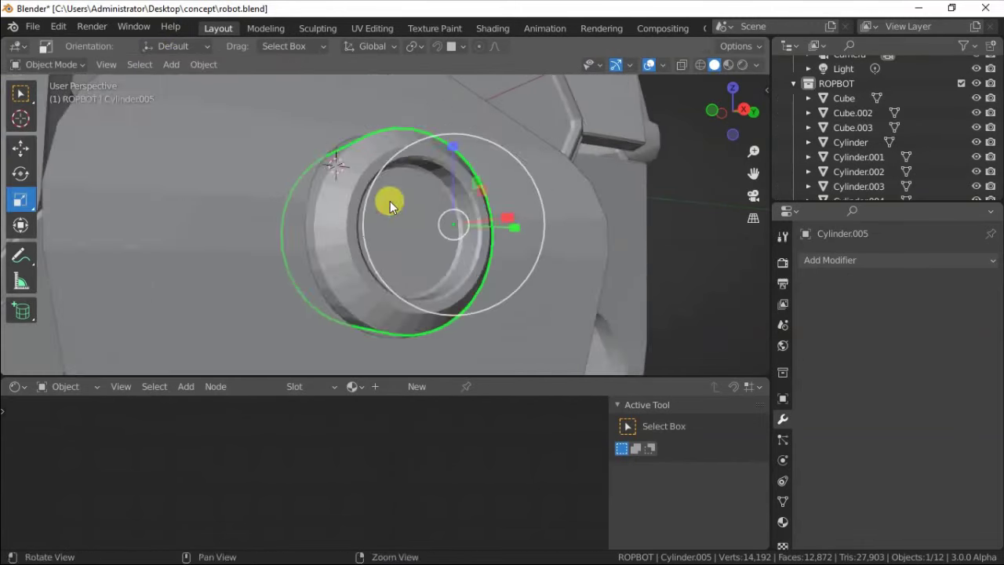
Step: Select all connected faces of the claw plate and extrude them individually
middle_drag(385, 202, 513, 274)
click(403, 290)
key(Tab)
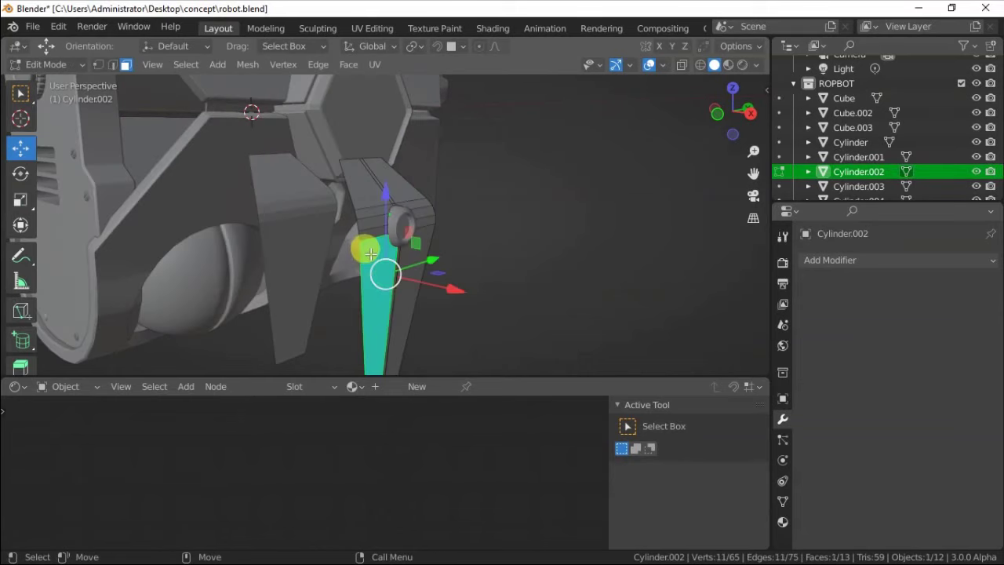
key(ctrl+l)
mouse_move(369, 251)
middle_down()
mouse_move(300, 240)
mouse_move(343, 162)
middle_up()
right_click(341, 168)
click(272, 310)
Step: Bevel two selected edges of the claw plate and adjust the bevel settings
click(113, 64)
click(358, 161)
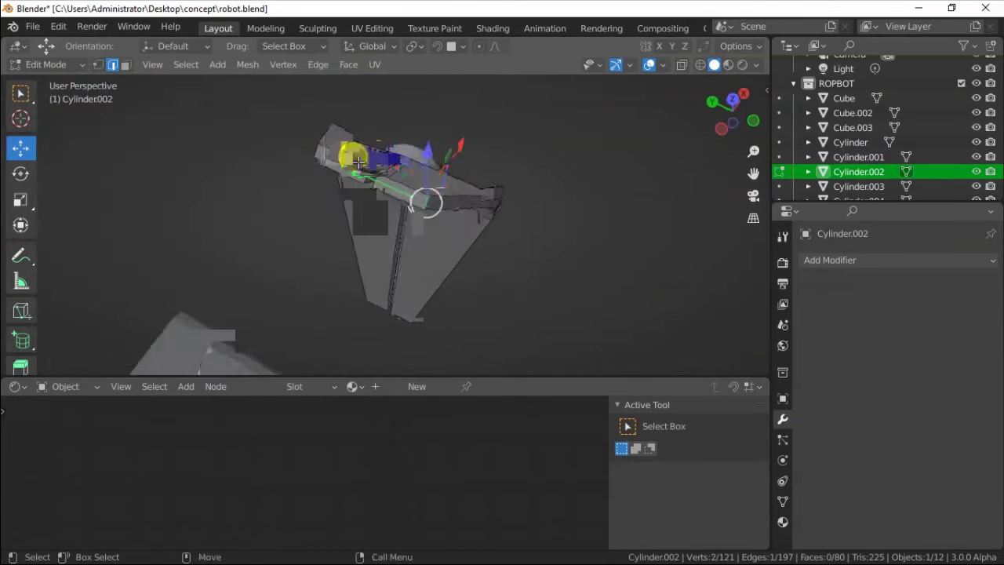
mouse_move(414, 209)
middle_down()
mouse_move(314, 163)
mouse_move(320, 190)
middle_up()
shift+click(318, 259)
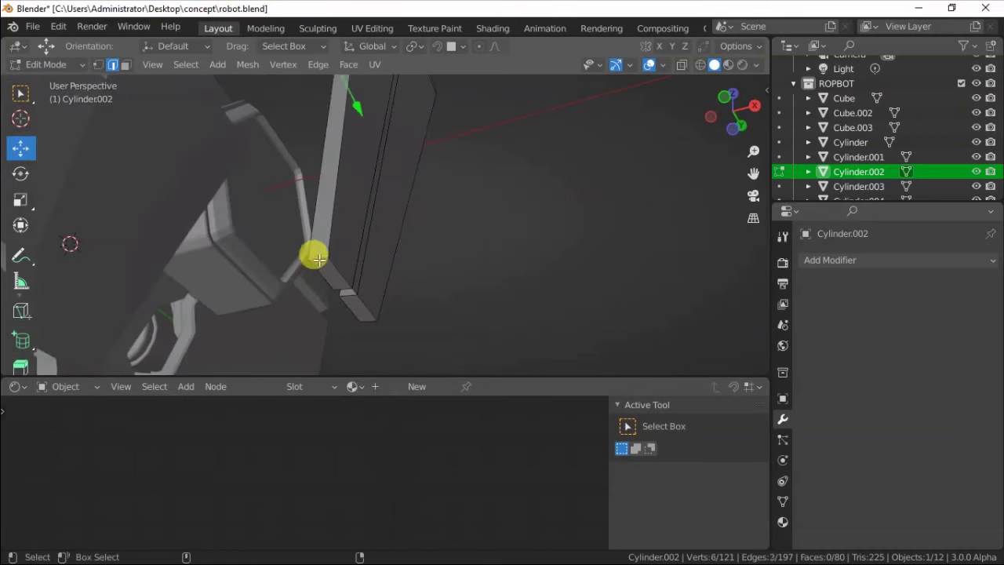
middle_drag(385, 252, 386, 311)
key(ctrl+b)
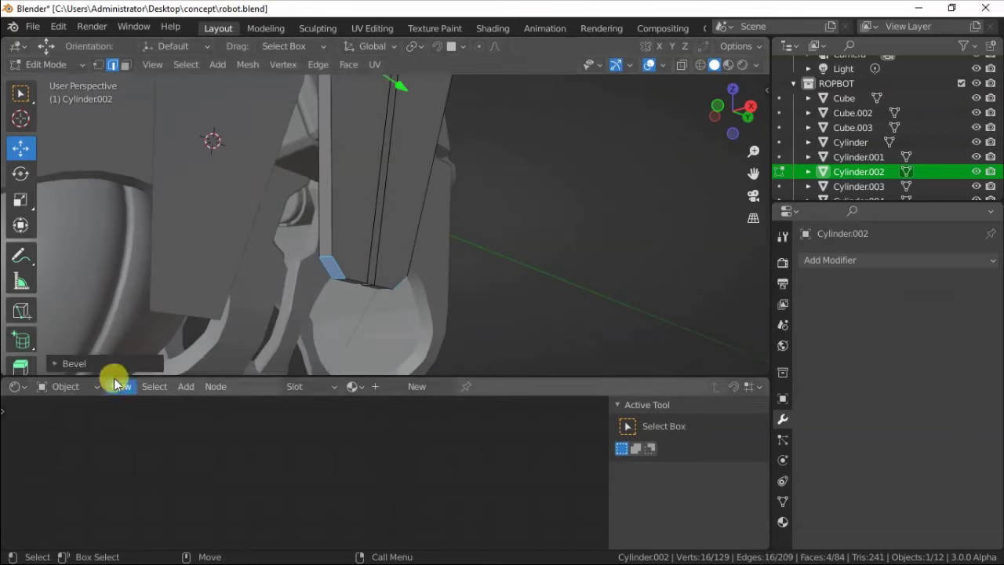
click(114, 364)
middle_drag(240, 163, 354, 170)
key(Tab)
Step: Select the faces around the pin hole and all linked geometry on the claw plate
click(357, 224)
mouse_move(358, 223)
middle_down()
mouse_move(427, 212)
mouse_move(391, 156)
mouse_move(423, 148)
mouse_move(401, 196)
mouse_move(381, 208)
middle_up()
click(428, 213)
key(Tab)
right_click(403, 385)
click(404, 386)
mouse_move(403, 385)
middle_down()
mouse_move(385, 162)
mouse_move(314, 190)
mouse_move(575, 230)
middle_up()
key(alt+s)
right_click(305, 193)
key(ctrl+l)
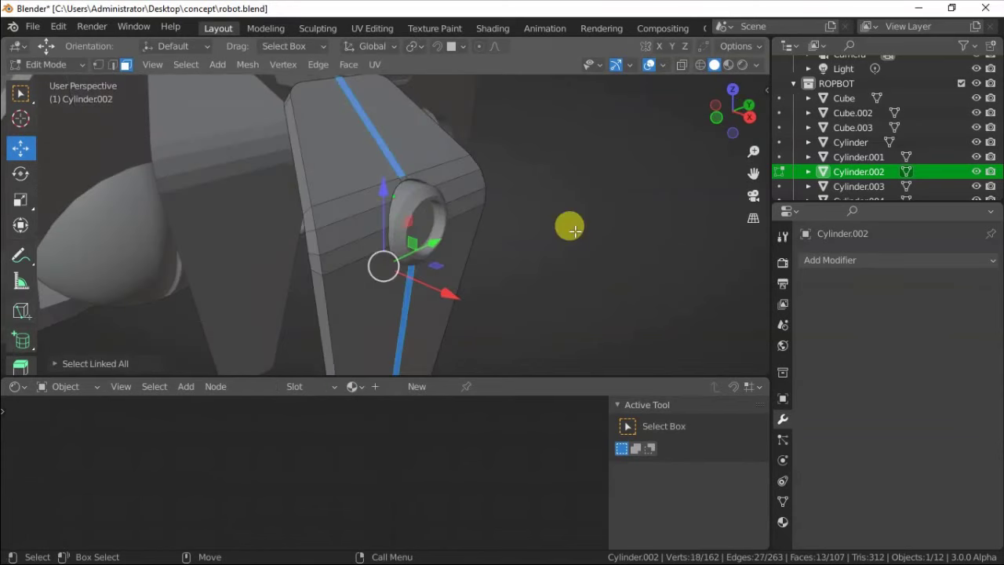
Step: Assign the 'light' material to the selected faces and add 'white' as a second slot
click(671, 363)
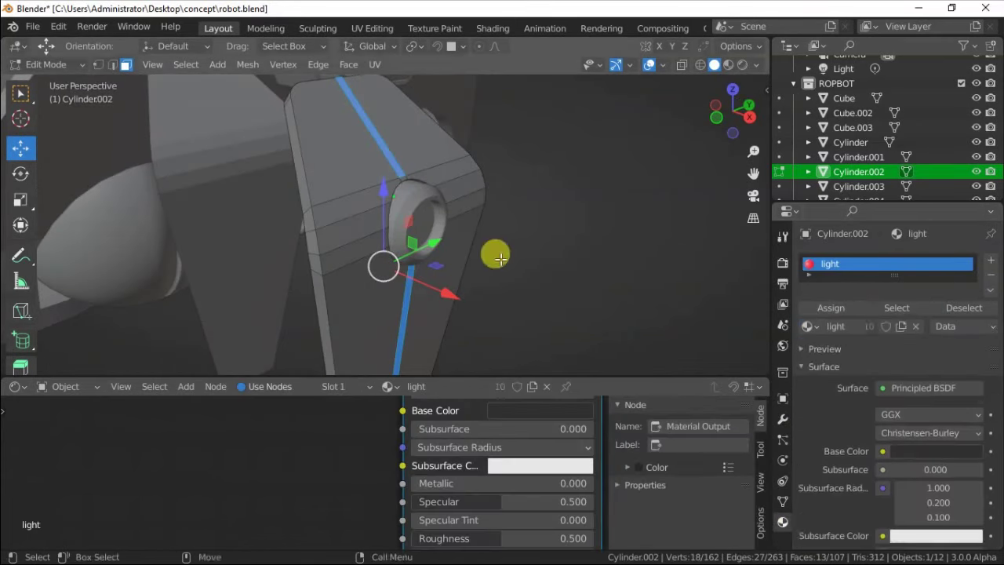
click(724, 64)
key(ctrl+l)
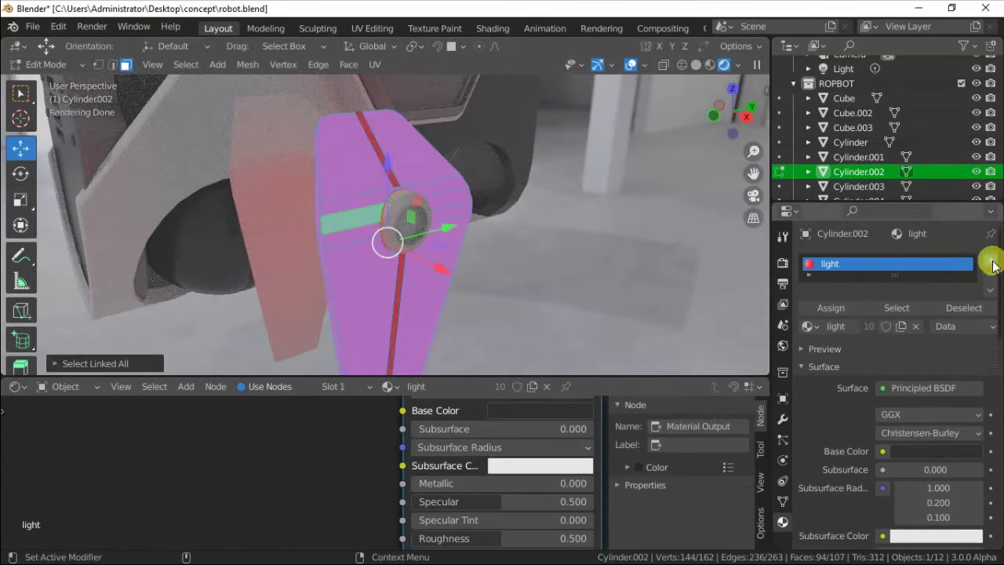
click(991, 259)
click(807, 359)
click(672, 465)
mouse_move(549, 264)
middle_down()
mouse_move(374, 201)
mouse_move(377, 242)
mouse_move(484, 201)
mouse_move(272, 239)
middle_up()
key(Tab)
click(272, 239)
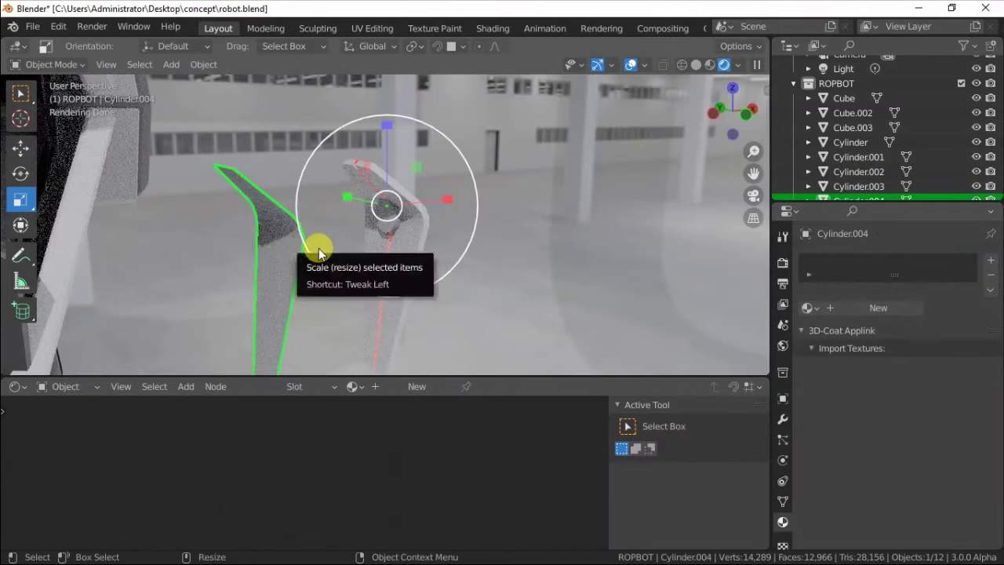
Step: Set Cylinder.004's origin, move it and scale it down to 0.82
right_click(196, 287)
click(365, 298)
key(g)
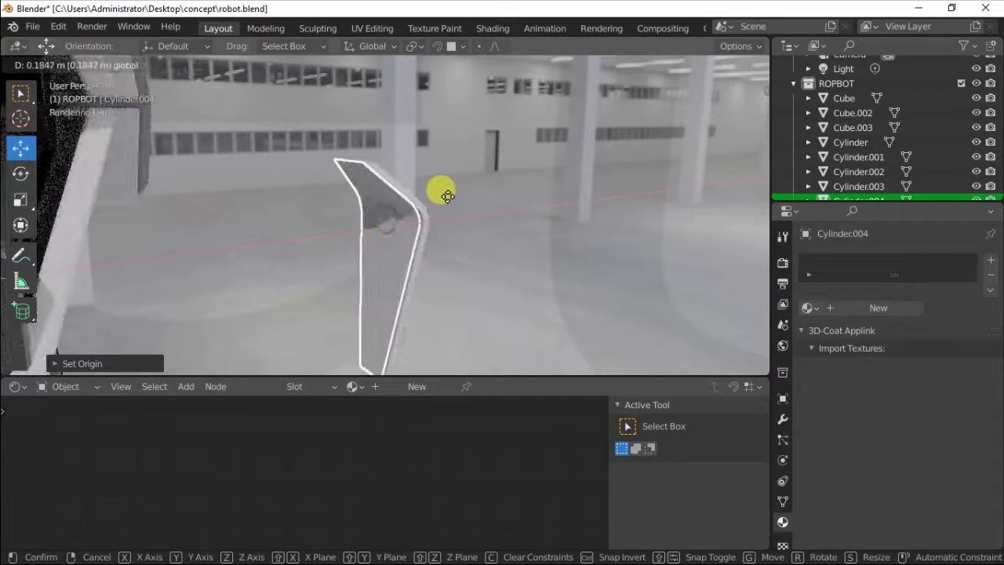
click(448, 196)
mouse_move(447, 196)
middle_down()
mouse_move(361, 144)
mouse_move(23, 197)
middle_up()
click(21, 199)
key(s)
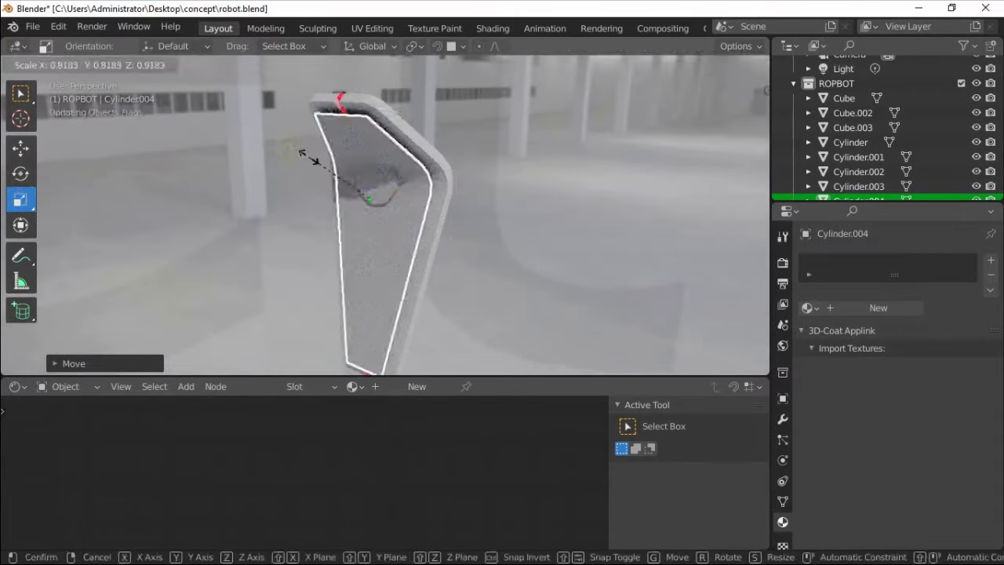
click(306, 154)
click(20, 147)
middle_drag(235, 196, 440, 177)
drag(438, 175, 426, 202)
Step: Extrude the arm's side faces into a thicker layer, then resize and position it
key(Tab)
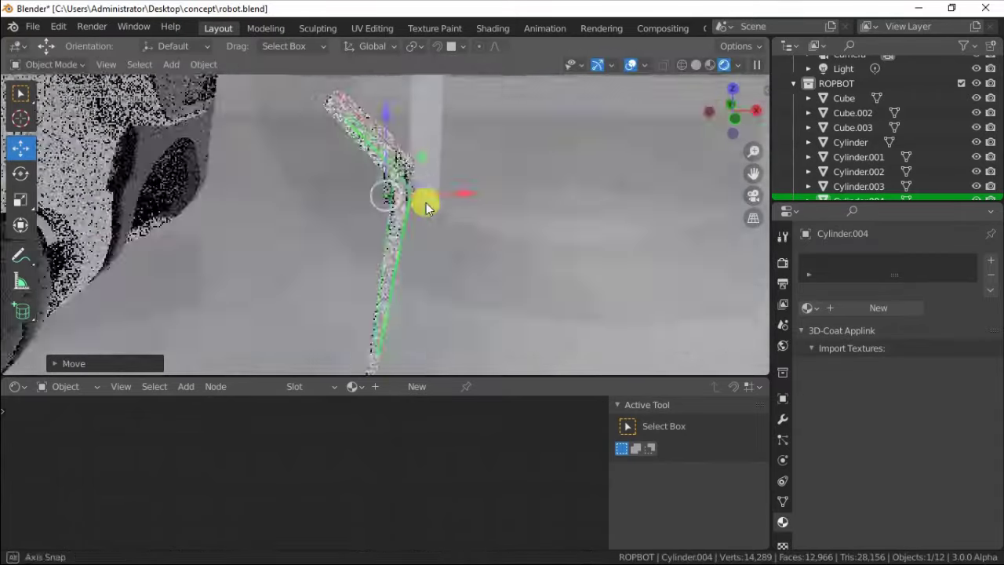
middle_drag(426, 202, 395, 228)
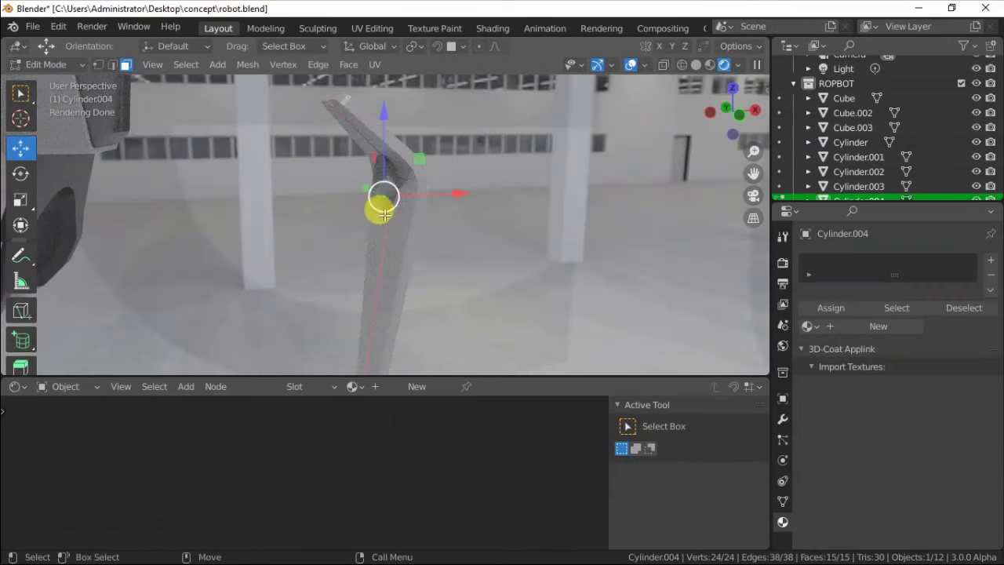
key(alt+e)
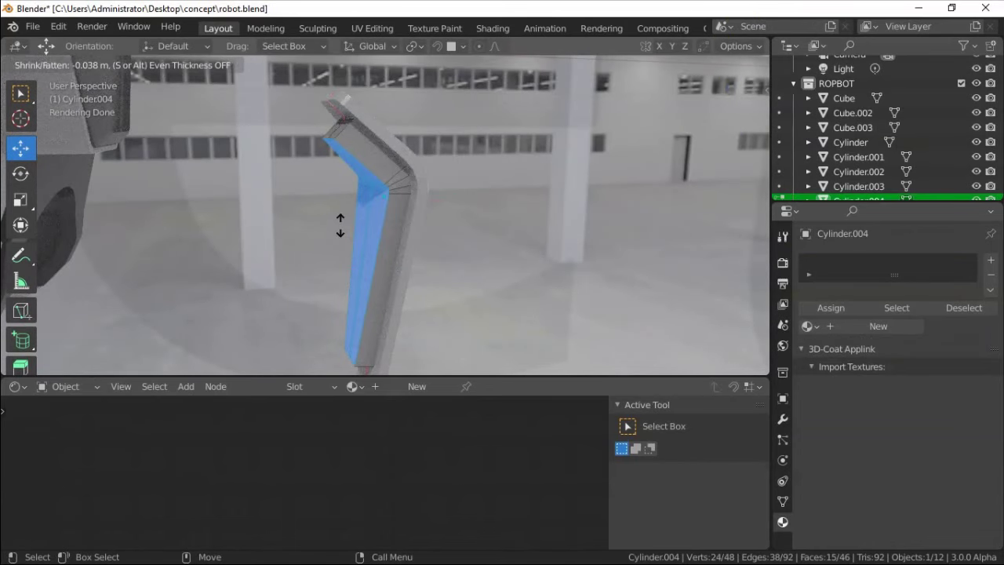
click(20, 202)
drag(403, 173, 348, 172)
middle_drag(348, 173, 397, 186)
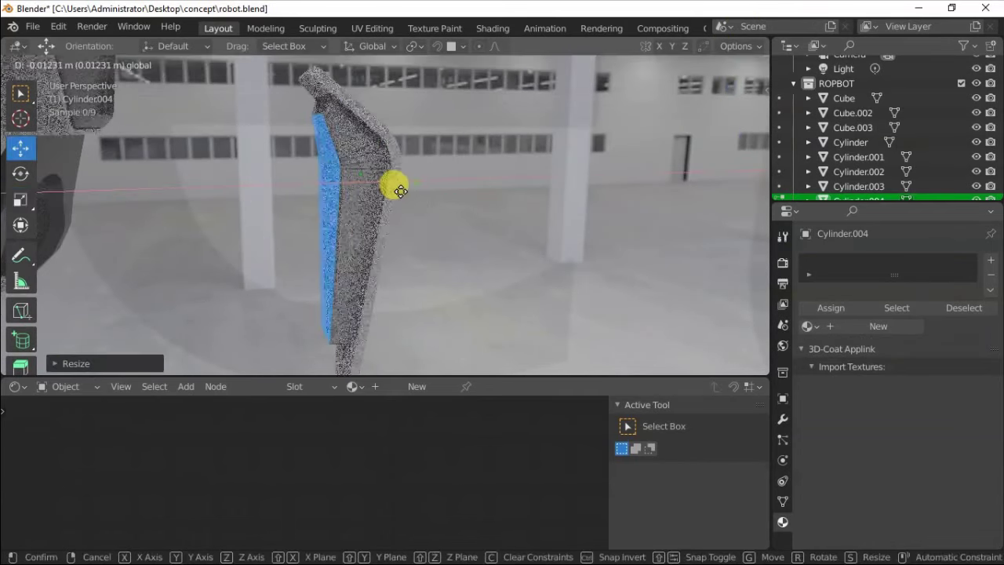
drag(397, 186, 363, 218)
Step: With X-ray on, move the arm's end vertices to reshape its tip
middle_drag(362, 218, 340, 222)
middle_drag(280, 272, 327, 254)
click(664, 65)
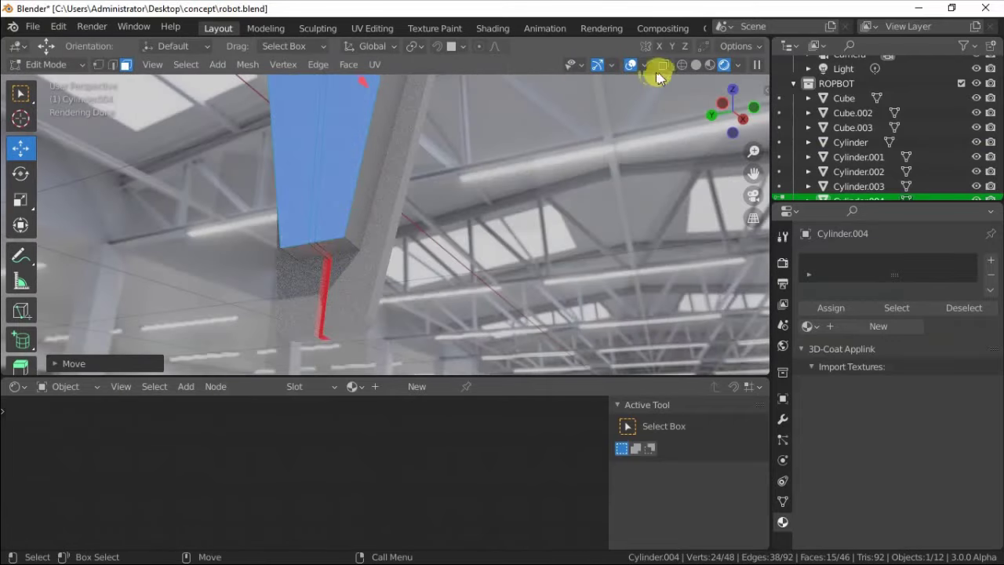
click(349, 252)
drag(322, 265, 335, 246)
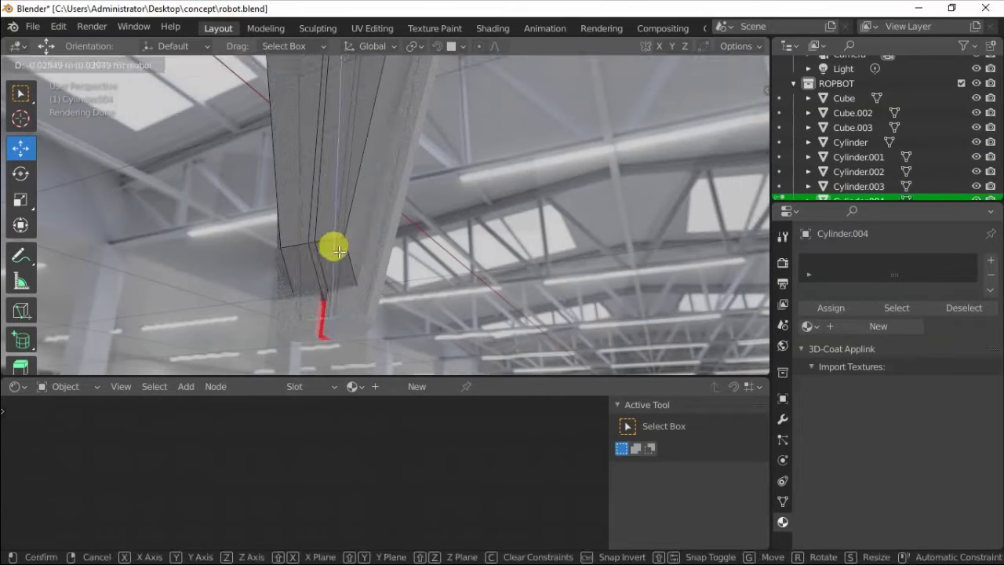
mouse_move(336, 246)
middle_down()
mouse_move(369, 321)
mouse_move(291, 204)
mouse_move(317, 268)
mouse_move(321, 215)
middle_up()
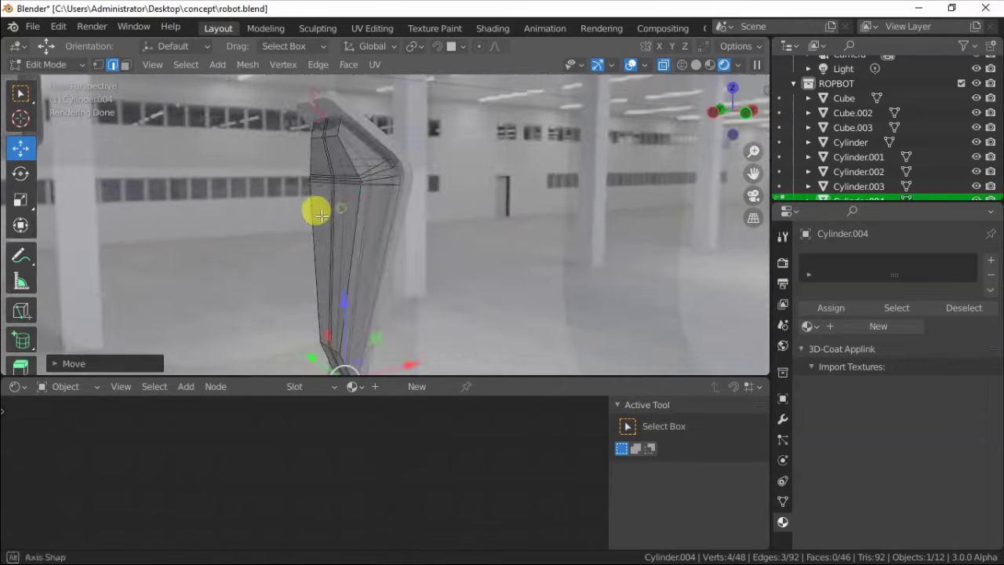
Step: Turn X-ray off and bevel the edges of Cylinder.004
click(655, 68)
key(ctrl+e)
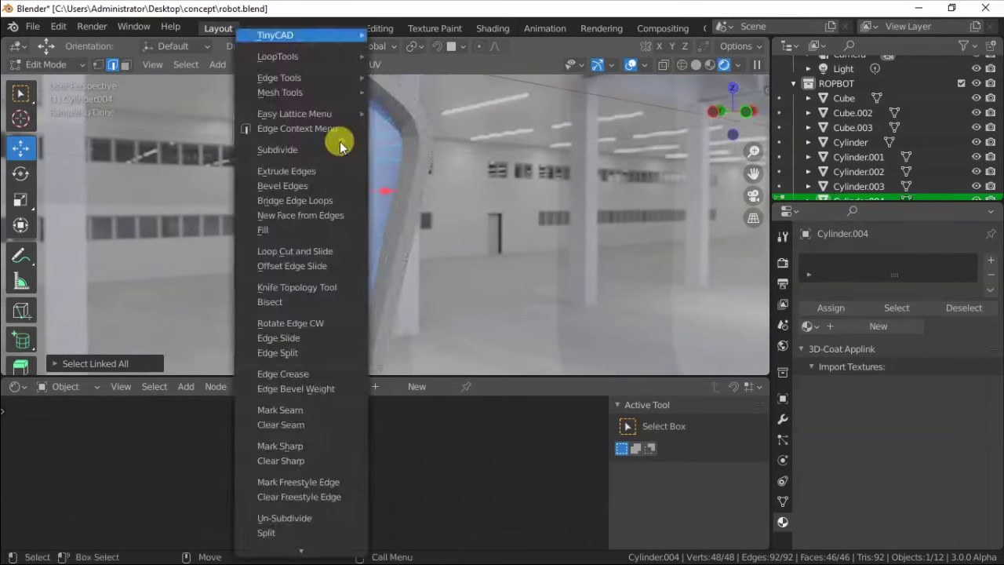
click(277, 174)
click(280, 180)
key(Tab)
mouse_move(348, 190)
middle_down()
mouse_move(348, 209)
mouse_move(293, 218)
mouse_move(381, 222)
middle_up()
Step: Apply smooth shading to the Cylinder.004 arm
right_click(334, 191)
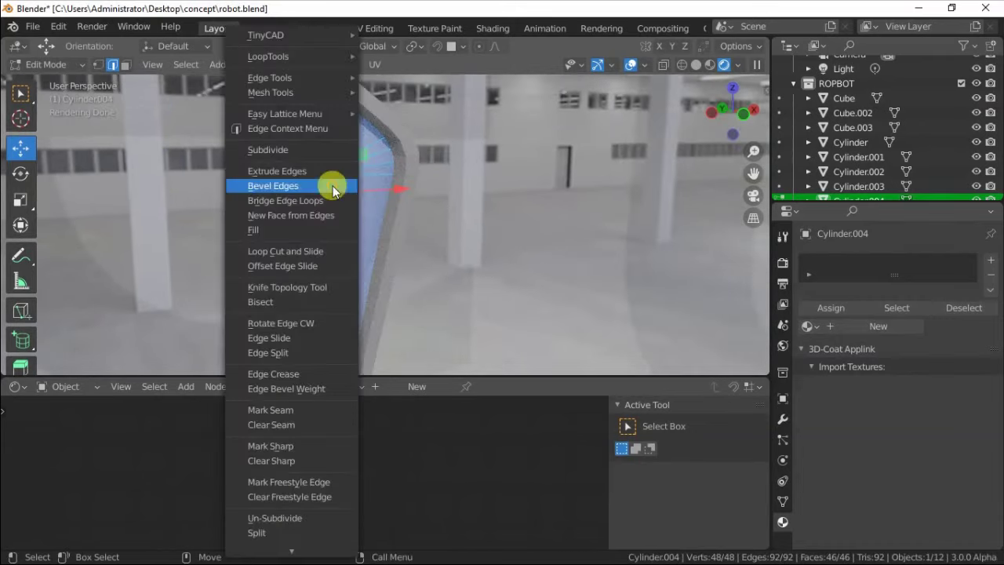
click(126, 64)
right_click(314, 149)
click(287, 431)
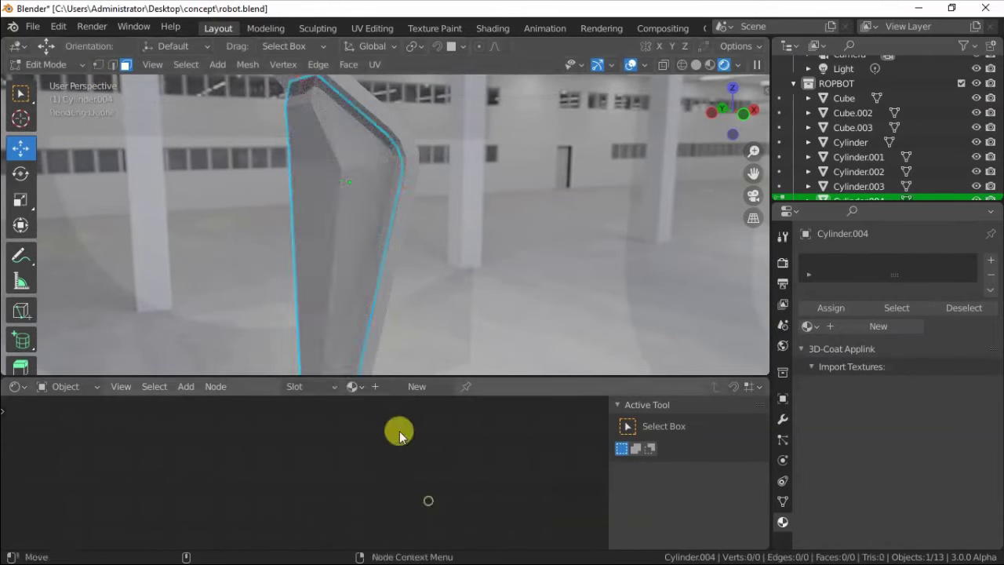
key(Tab)
Step: Bevel the edges of the Cylinder.006 linkage arm
click(347, 202)
key(Tab)
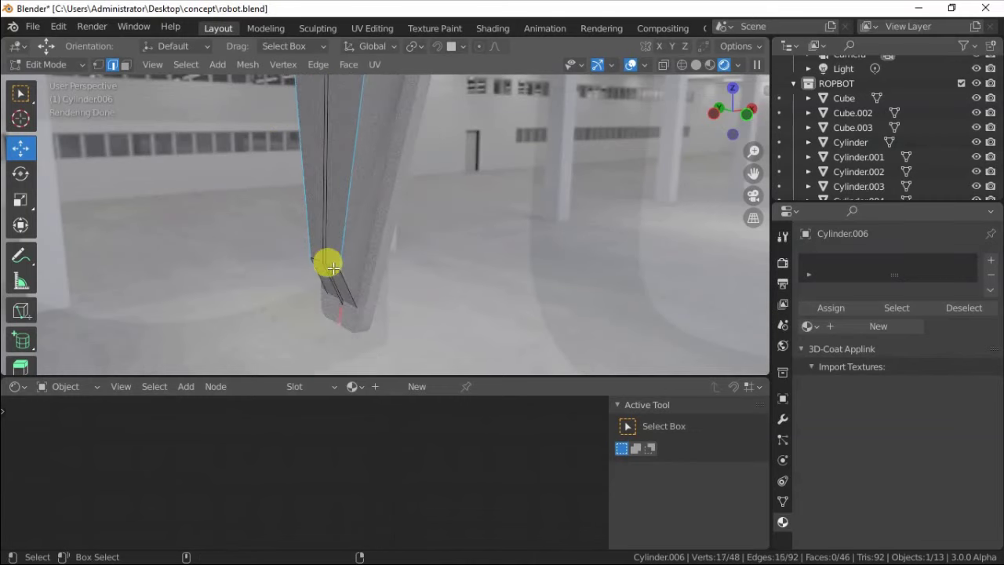
right_click(337, 155)
click(327, 160)
Step: Confirm the bevel and assign the 'metal' material to both linkage arms
click(314, 156)
key(Tab)
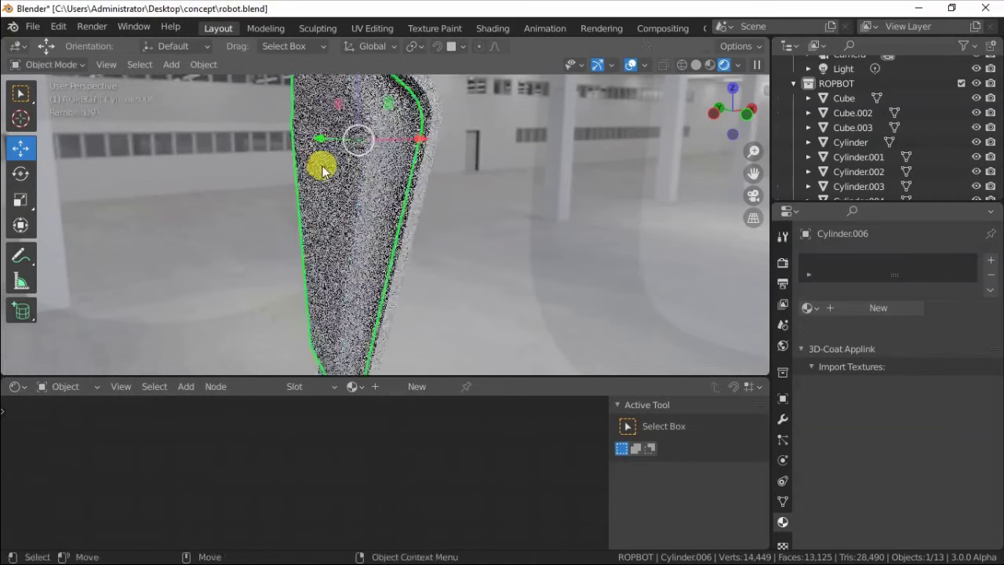
middle_drag(321, 162, 363, 214)
click(808, 309)
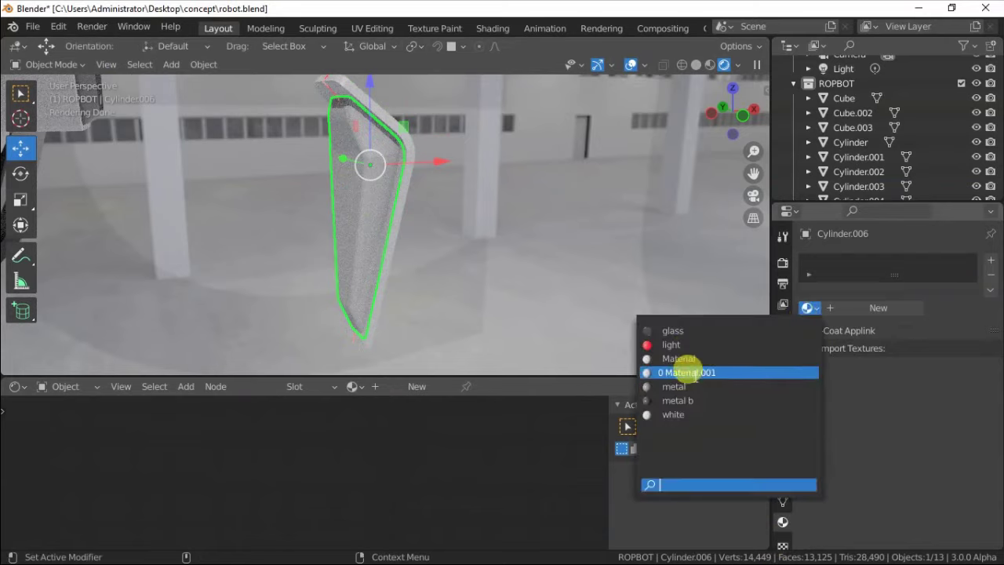
click(705, 369)
right_click(353, 192)
middle_drag(353, 192, 303, 173)
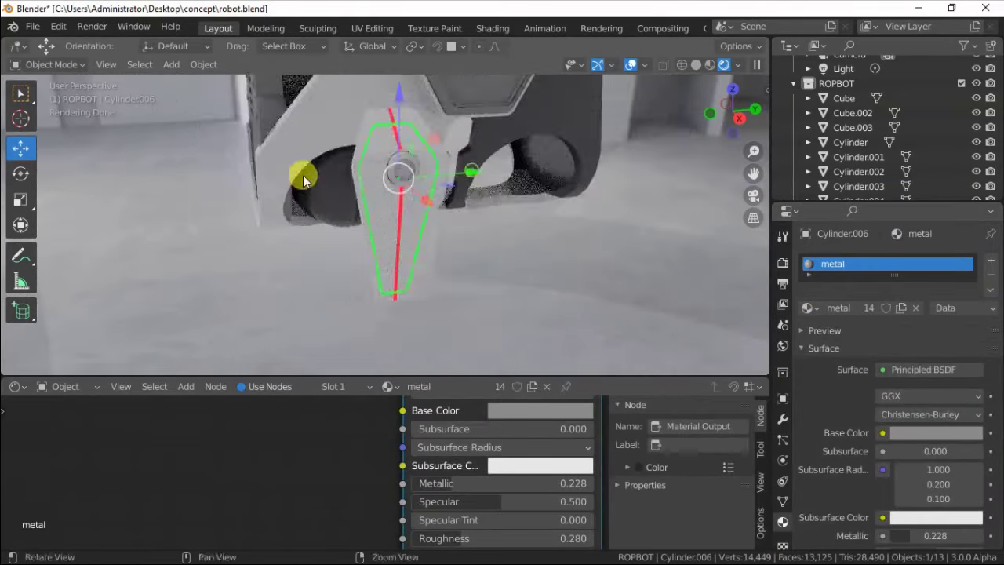
click(403, 180)
click(808, 308)
click(659, 370)
Step: Apply Shade Smooth to the Cylinder.002 claw plate
mouse_move(494, 190)
middle_down()
mouse_move(366, 152)
mouse_move(403, 162)
middle_up()
click(367, 150)
right_click(363, 113)
click(362, 112)
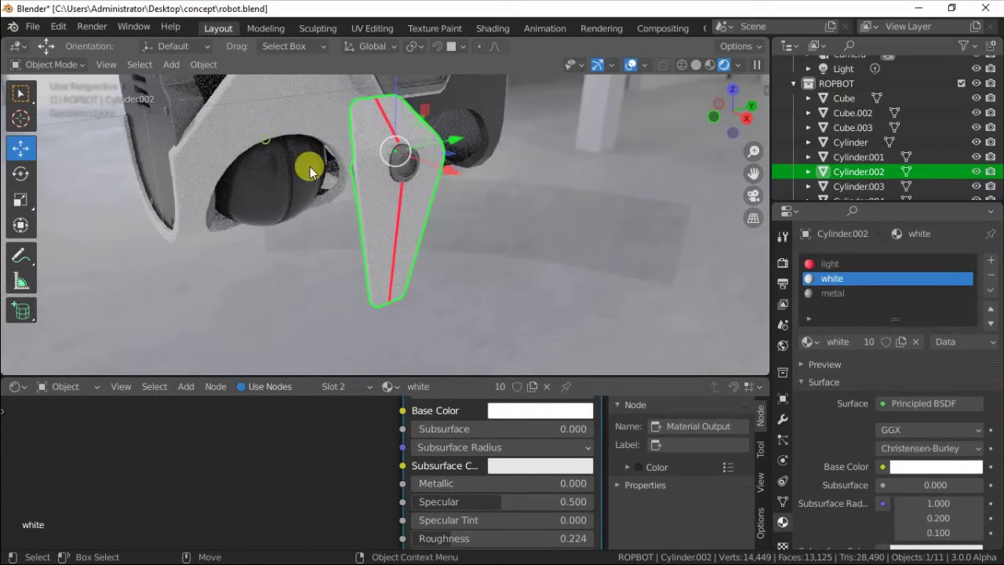
middle_drag(306, 164, 388, 175)
click(782, 500)
scroll(886, 439, down, 3)
Step: Scale the Cylinder.002 claw plate up to roughly double its size
middle_drag(500, 240, 354, 161)
click(354, 162)
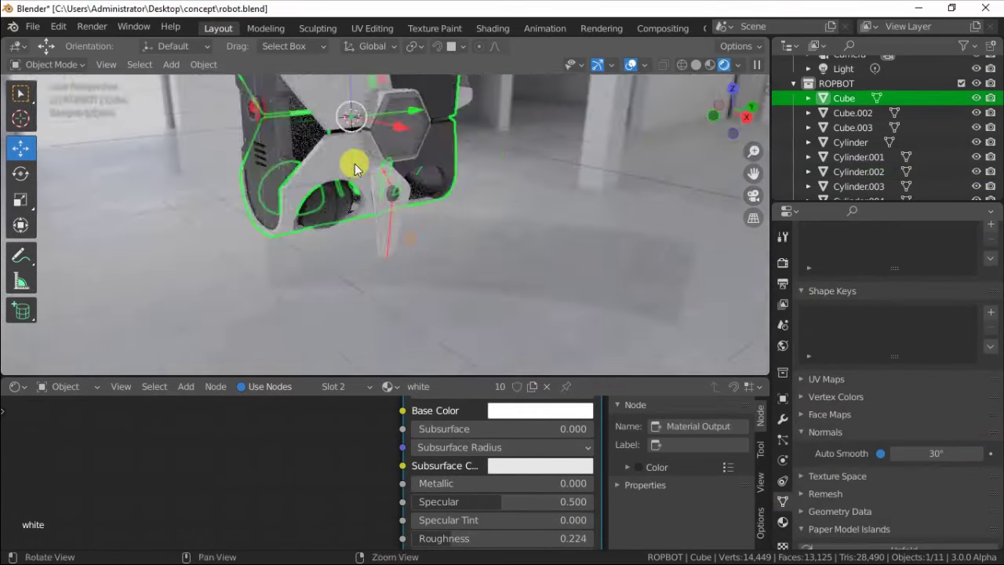
click(359, 246)
key(shift+space)
key(s)
middle_drag(358, 246, 369, 168)
drag(369, 168, 223, 101)
click(224, 100)
Step: Move and rotate the plate outward beside the robot body in front view
key(shift+space)
key(g)
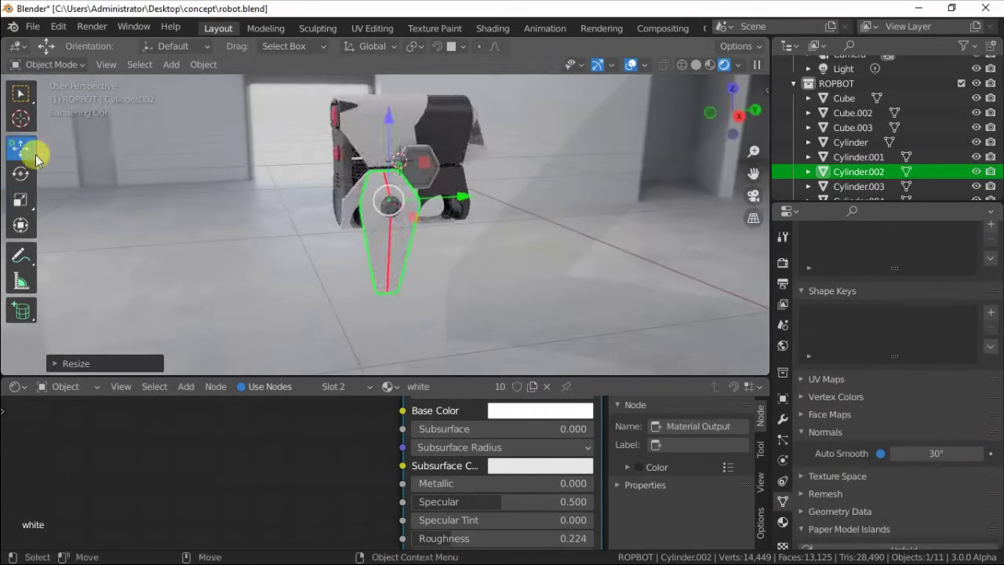
mouse_move(235, 117)
middle_down()
mouse_move(401, 170)
mouse_move(357, 194)
mouse_move(387, 183)
mouse_move(314, 174)
middle_up()
click(390, 192)
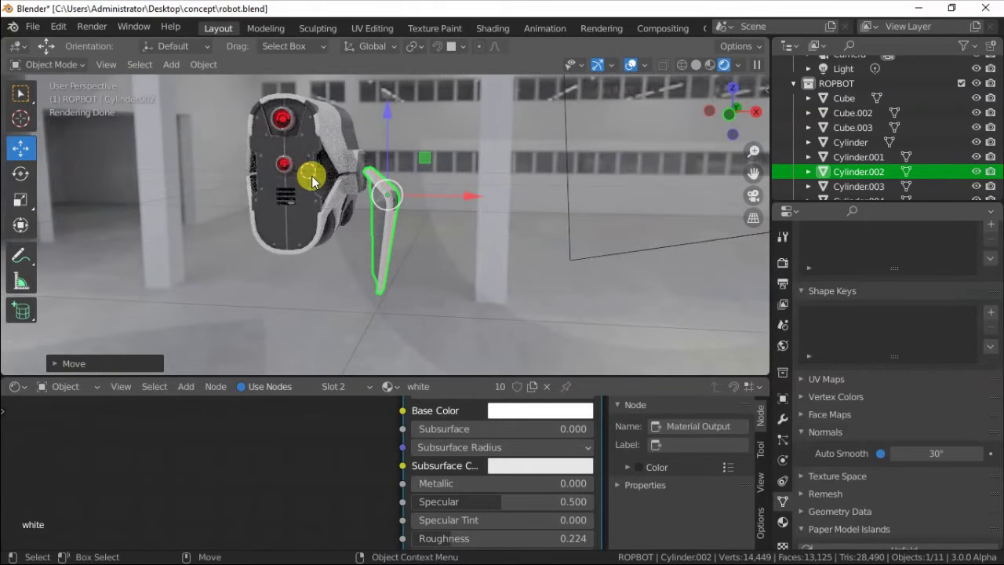
mouse_move(422, 144)
middle_down()
mouse_move(398, 156)
mouse_move(450, 153)
middle_up()
key(shift+space)
key(r)
click(438, 187)
mouse_move(438, 188)
middle_down()
mouse_move(264, 209)
mouse_move(369, 209)
mouse_move(367, 155)
middle_up()
Step: Duplicate the cylindrical pin and mirror the copy across X Global
click(367, 154)
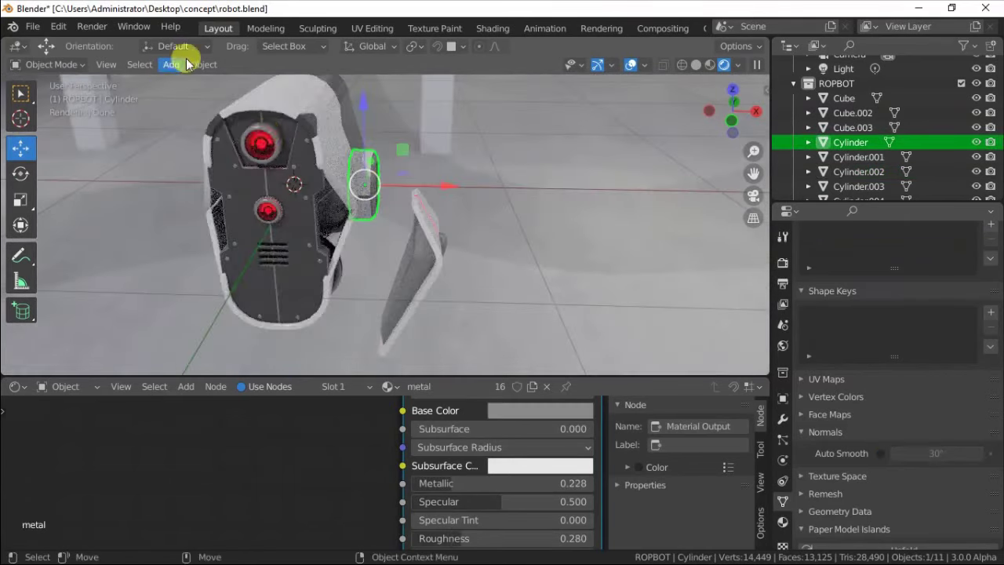
click(203, 64)
click(393, 162)
key(ctrl+d)
click(204, 64)
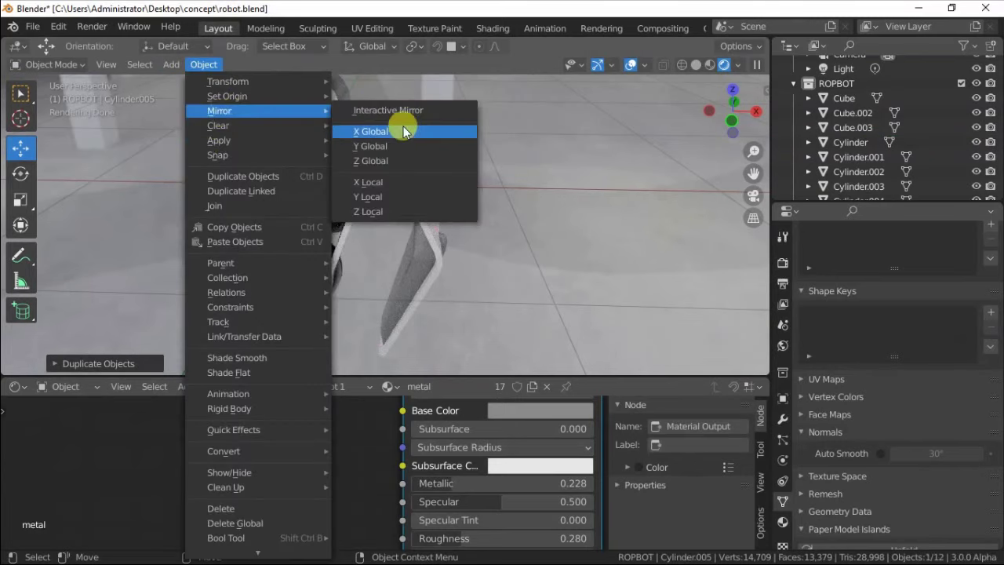
click(369, 128)
scroll(230, 162, up, 5)
Step: Join the original Cylinder pin into the body Cube, then view from the front
shift+click(242, 197)
right_click(123, 225)
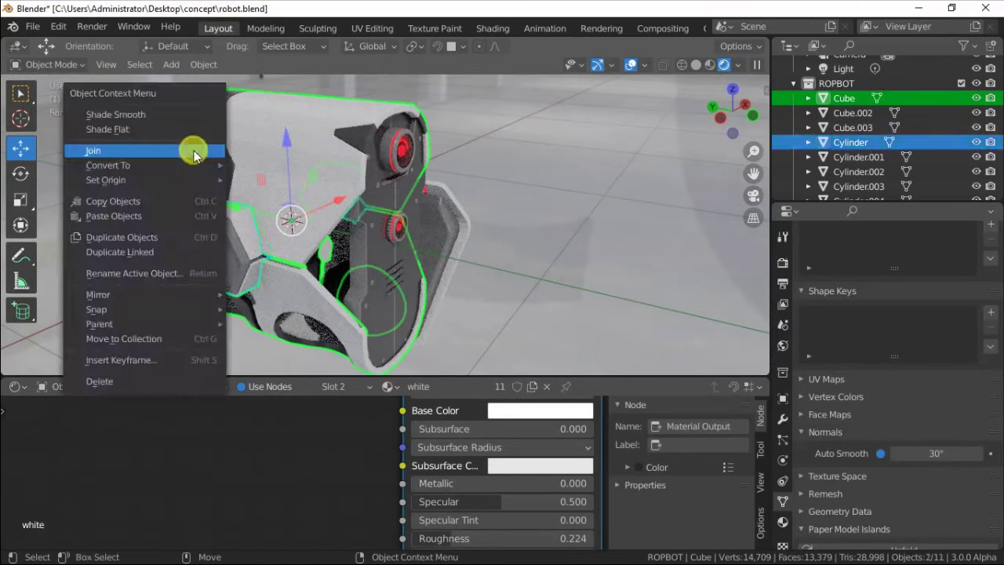
click(123, 225)
scroll(326, 158, down, 5)
scroll(255, 202, up, 5)
mouse_move(255, 202)
middle_down()
mouse_move(385, 197)
mouse_move(410, 215)
middle_up()
key(KP_1)
click(172, 64)
Step: Add a plane rotated 90° upright in front of the robot, then enter Edit Mode in Solid shading
click(306, 79)
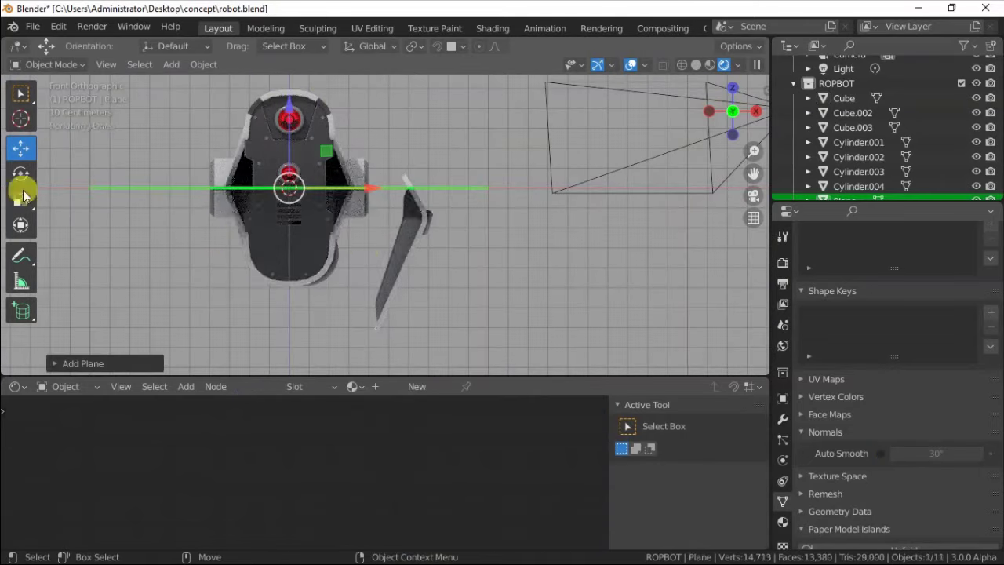
click(21, 173)
drag(289, 125, 287, 171)
middle_drag(473, 217, 358, 168)
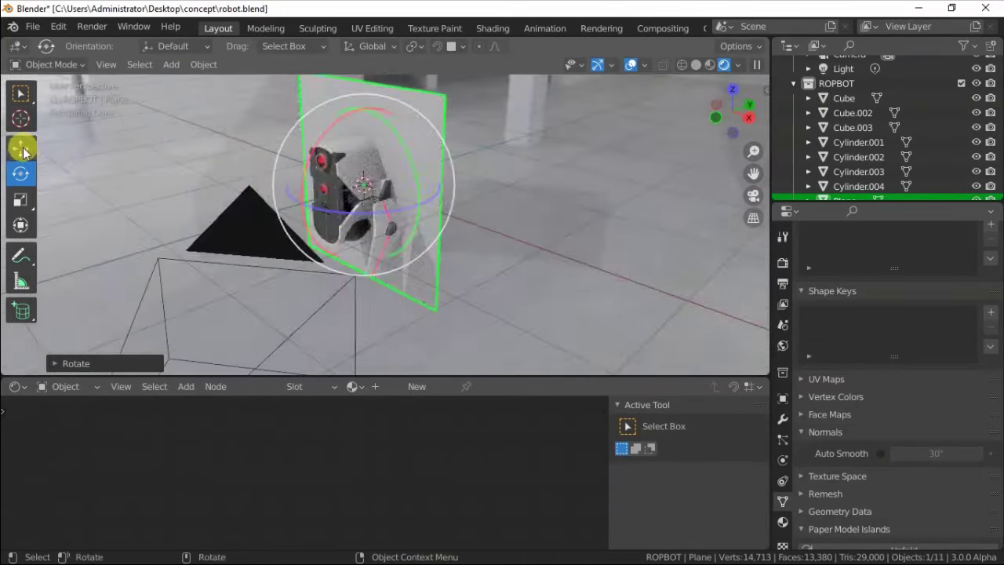
drag(358, 168, 395, 163)
key(KP_1)
click(696, 65)
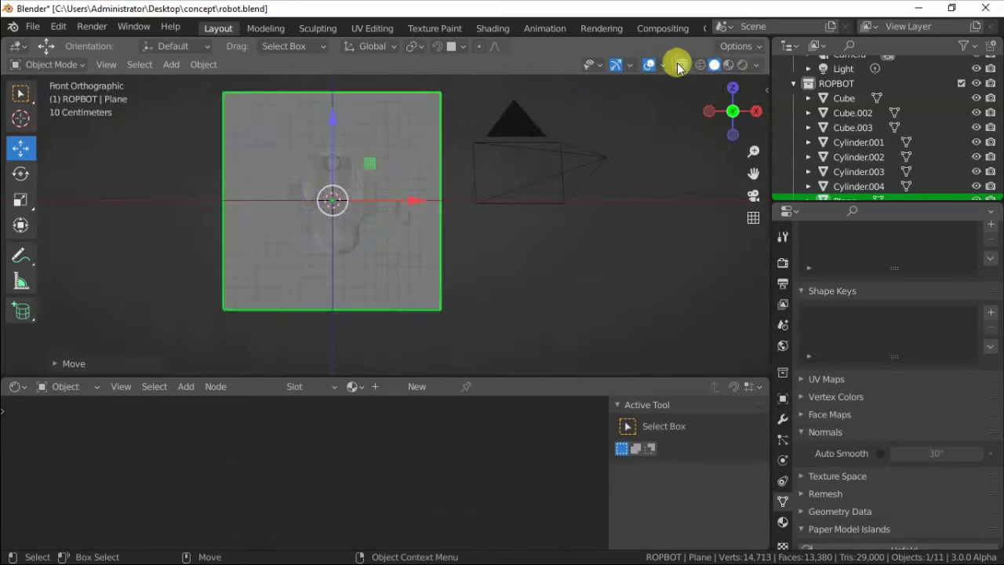
scroll(395, 231, up, 5)
key(Tab)
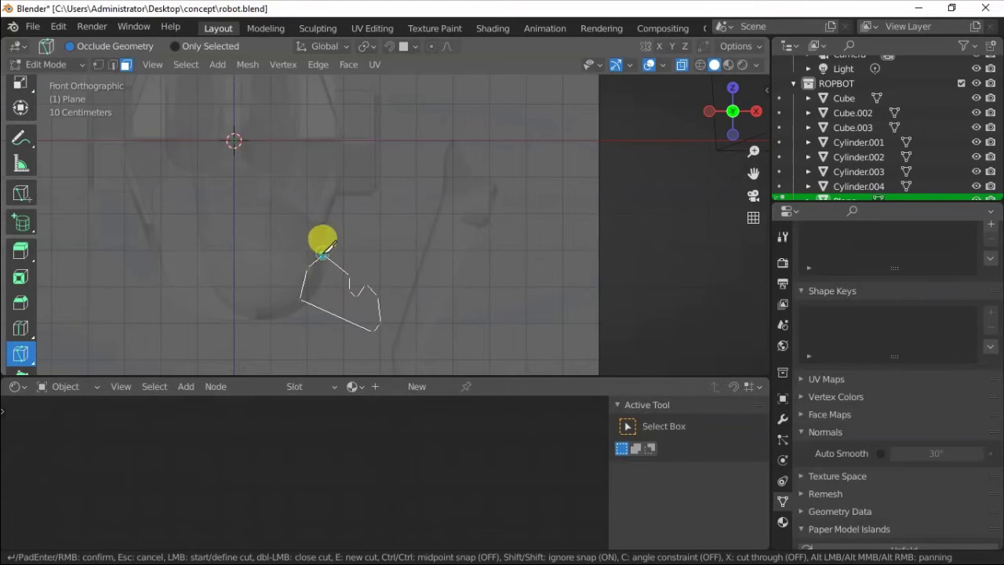
Step: Knife-cut the upright plane along the sketched claw outline
scroll(292, 161, up, 2)
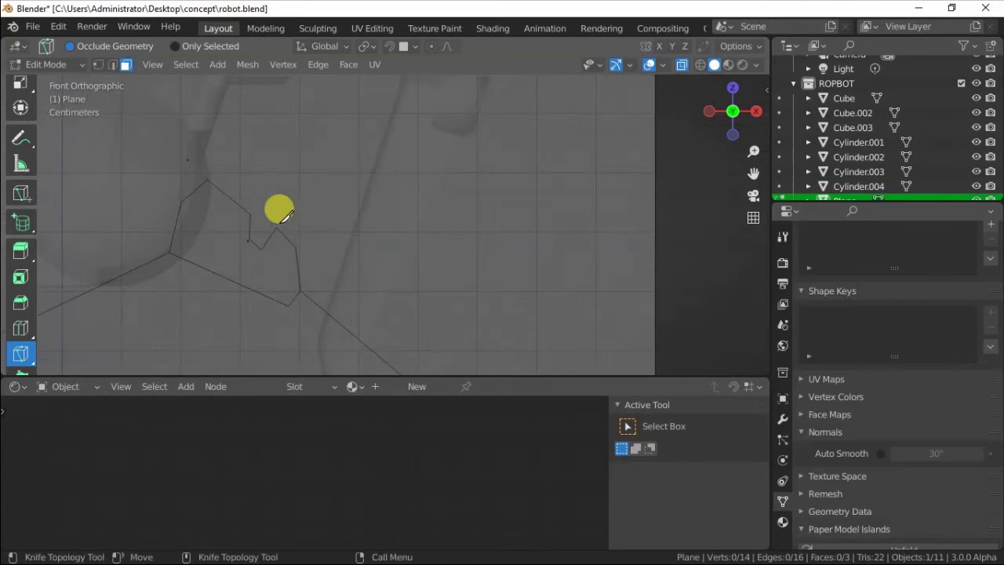
click(277, 227)
shift+middle_drag(297, 168, 292, 213)
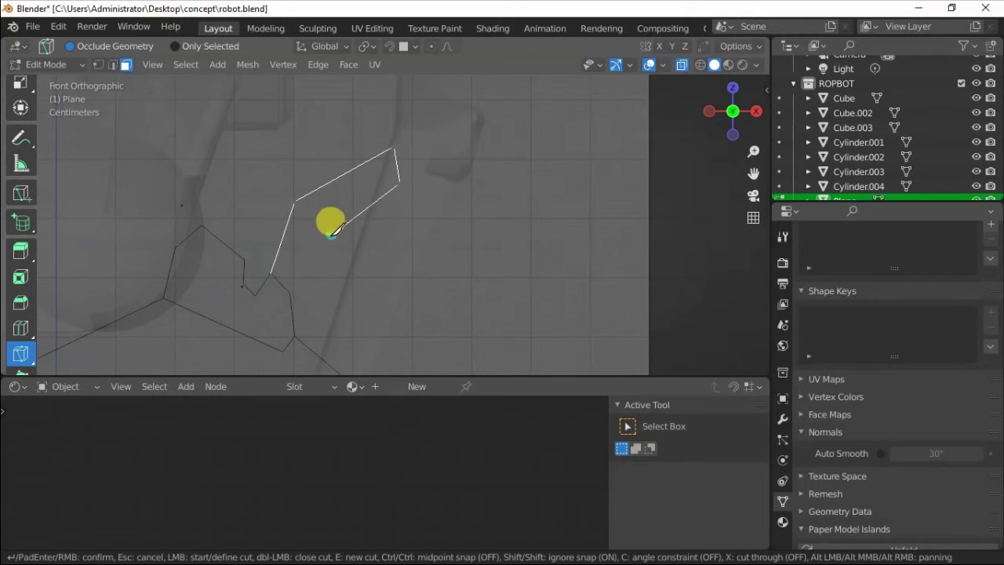
scroll(294, 190, down, 2)
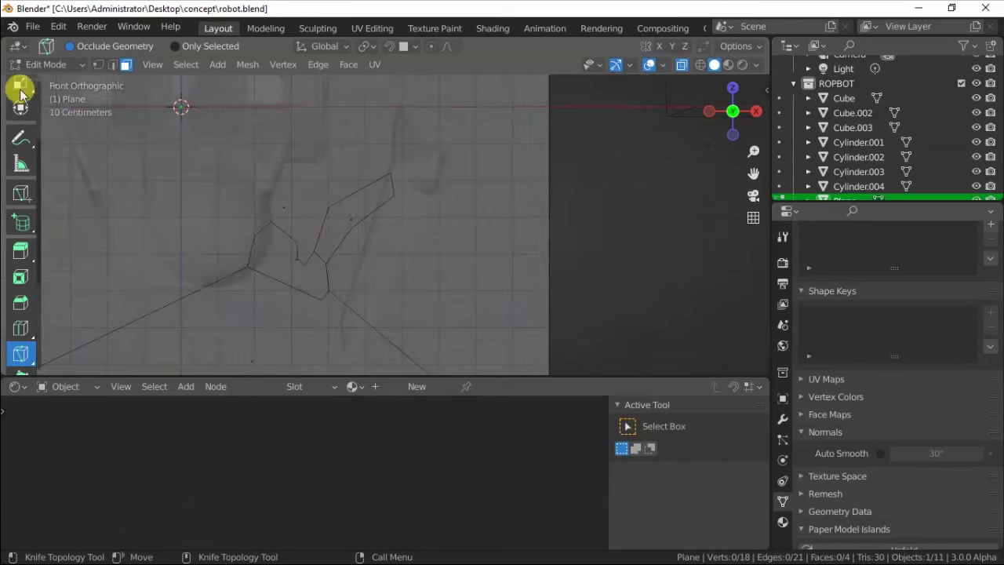
click(125, 66)
right_click(352, 218)
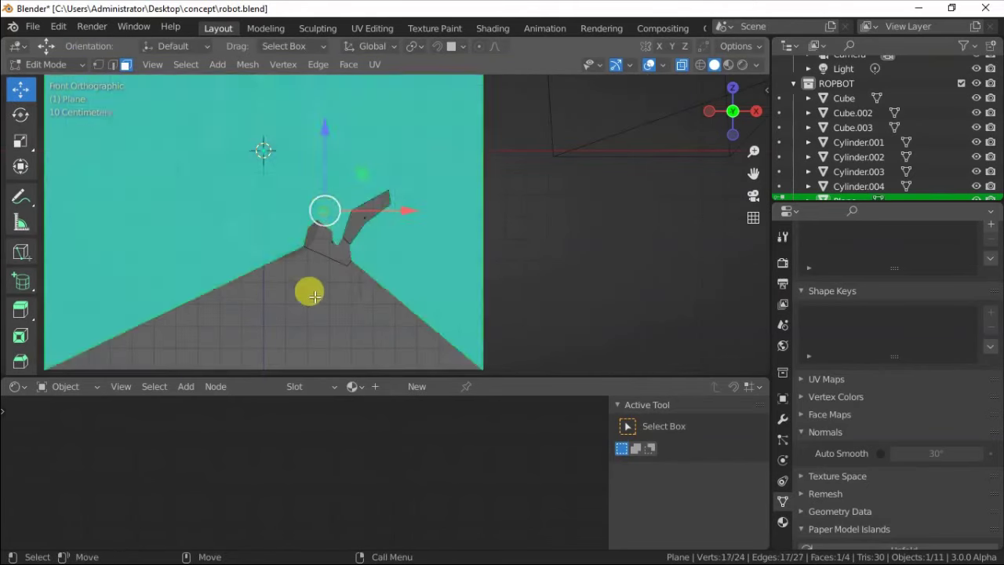
scroll(377, 139, up, 2)
scroll(366, 213, up, 2)
Step: Split a selected face with another knife cut and box-select all the plane's faces
click(365, 213)
scroll(325, 183, up, 2)
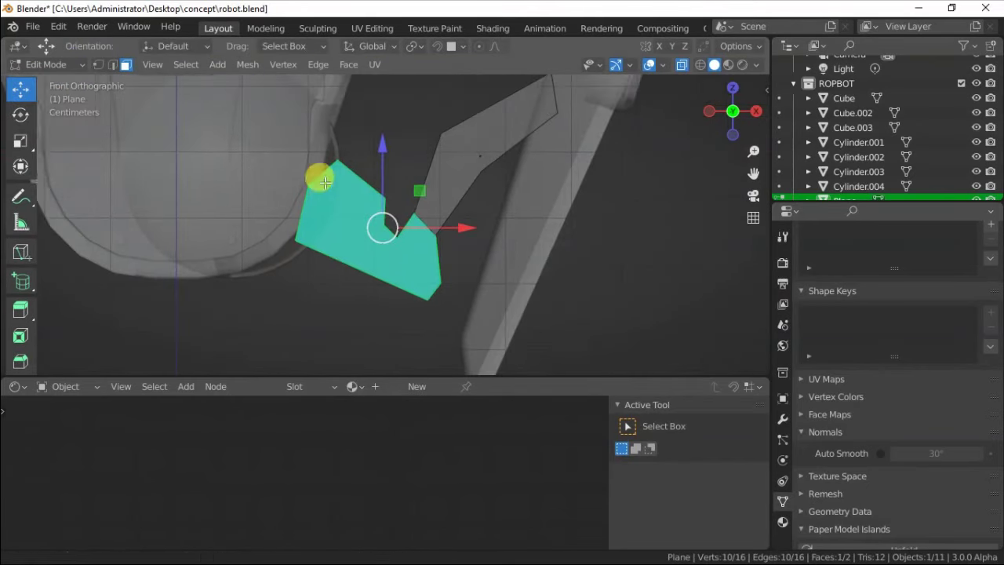
click(20, 298)
scroll(390, 217, up, 1)
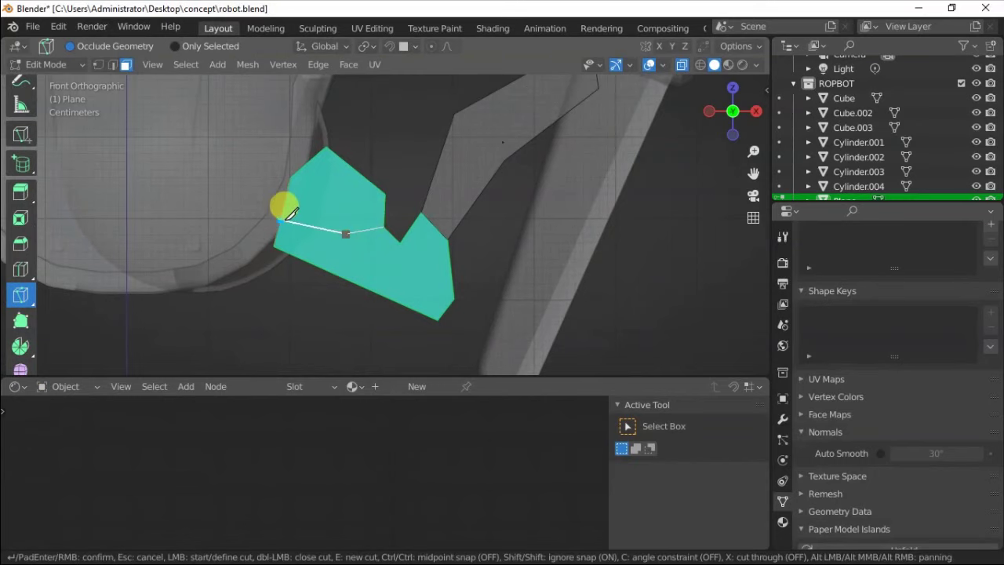
key(Return)
shift+middle_drag(433, 141, 327, 196)
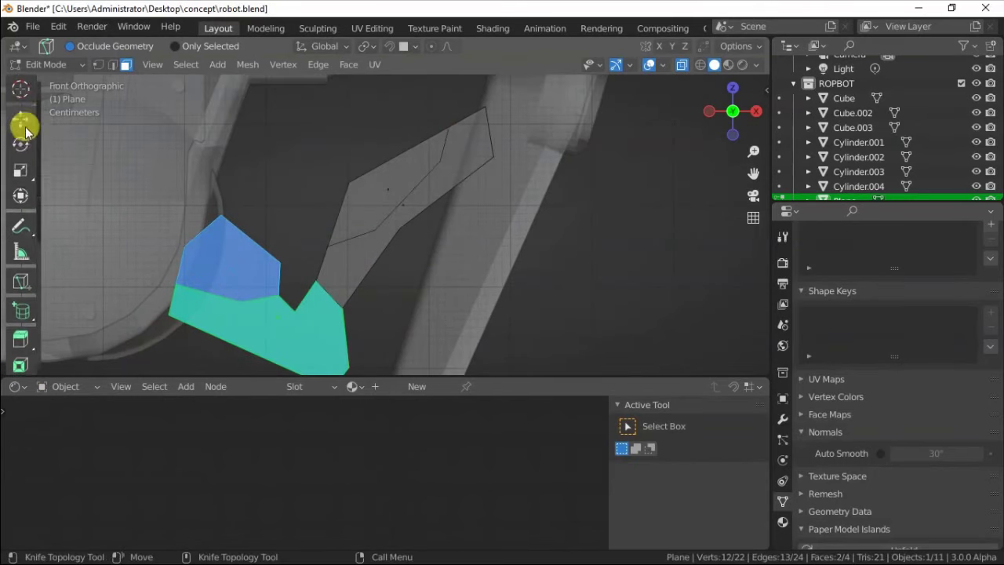
scroll(197, 144, down, 2)
scroll(357, 249, down, 2)
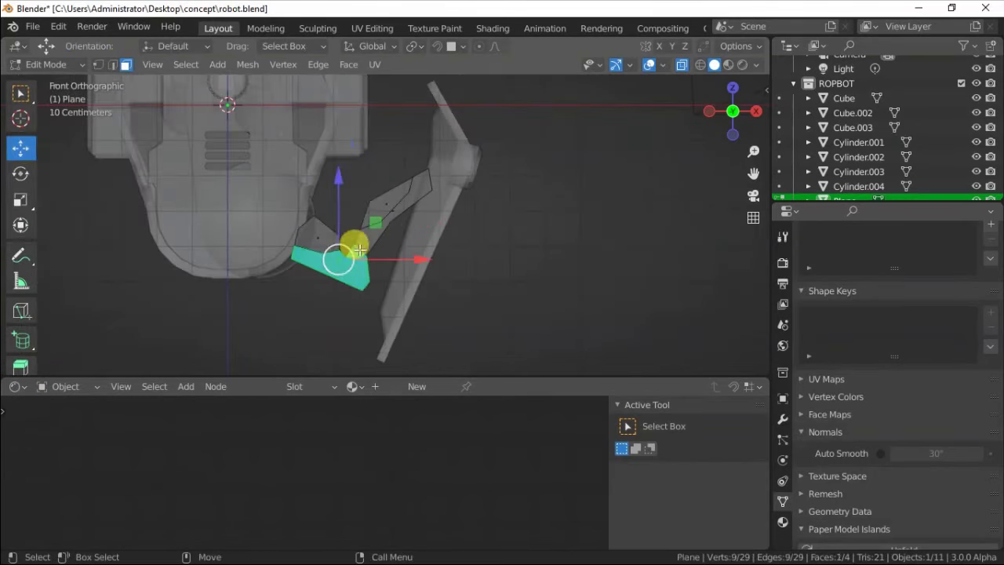
drag(455, 297, 455, 297)
mouse_move(455, 297)
middle_down()
mouse_move(227, 265)
mouse_move(227, 195)
middle_up()
Step: Move the linkage faces toward the claw and extrude them along normals for thickness
key(g)
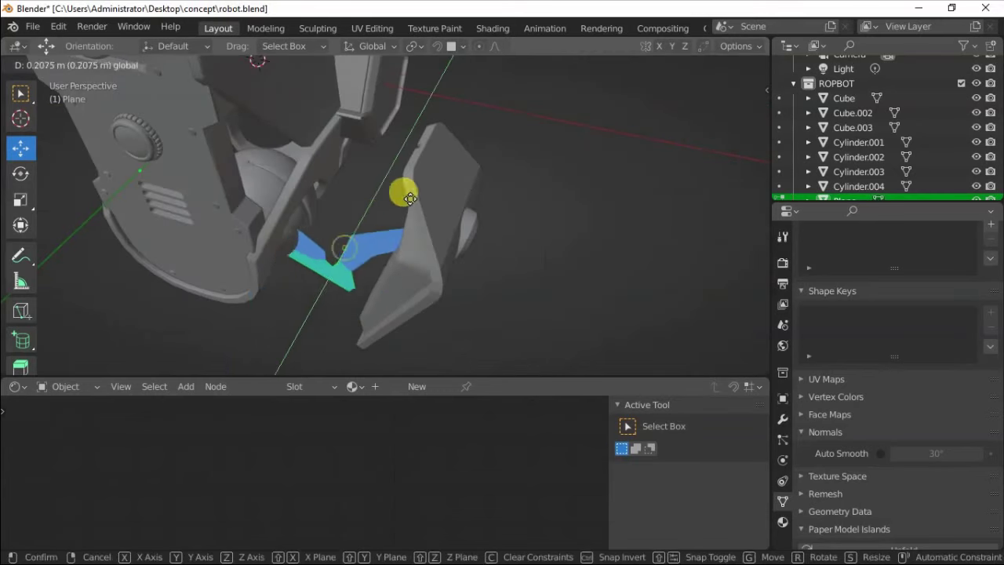
click(405, 193)
mouse_move(406, 193)
middle_down()
mouse_move(365, 200)
mouse_move(337, 275)
mouse_move(400, 235)
mouse_move(381, 184)
mouse_move(168, 196)
mouse_move(329, 191)
mouse_move(358, 217)
middle_up()
key(alt+e)
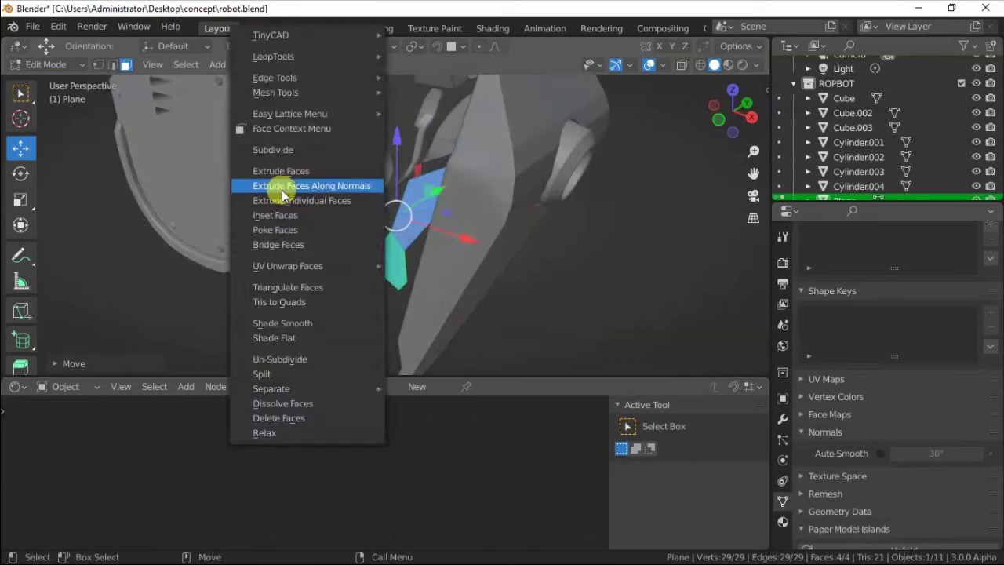
click(281, 184)
middle_drag(252, 155, 324, 208)
Step: Bevel the part's edges and separate a selection off as Plane.001
key(2)
key(ctrl+b)
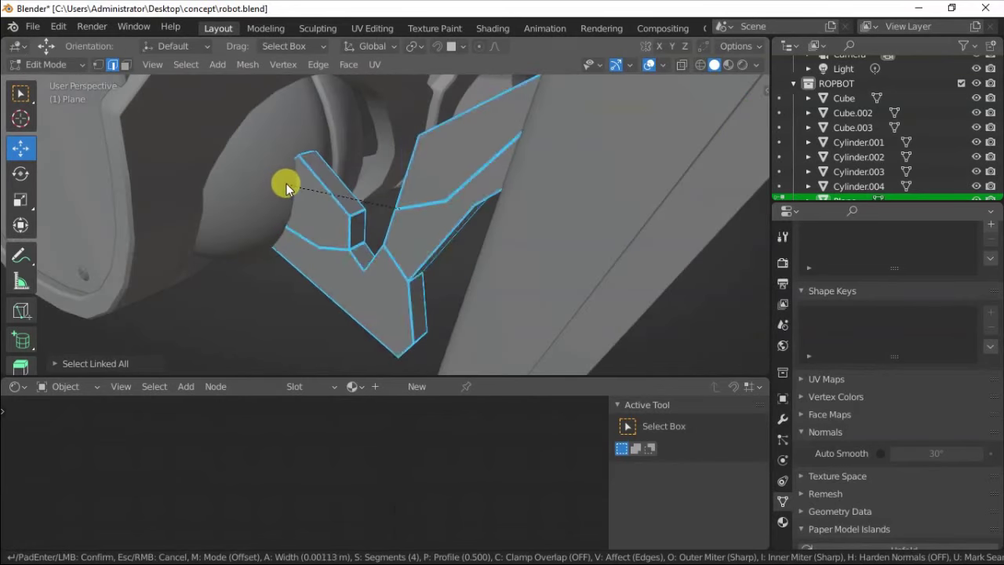
click(285, 188)
click(339, 220)
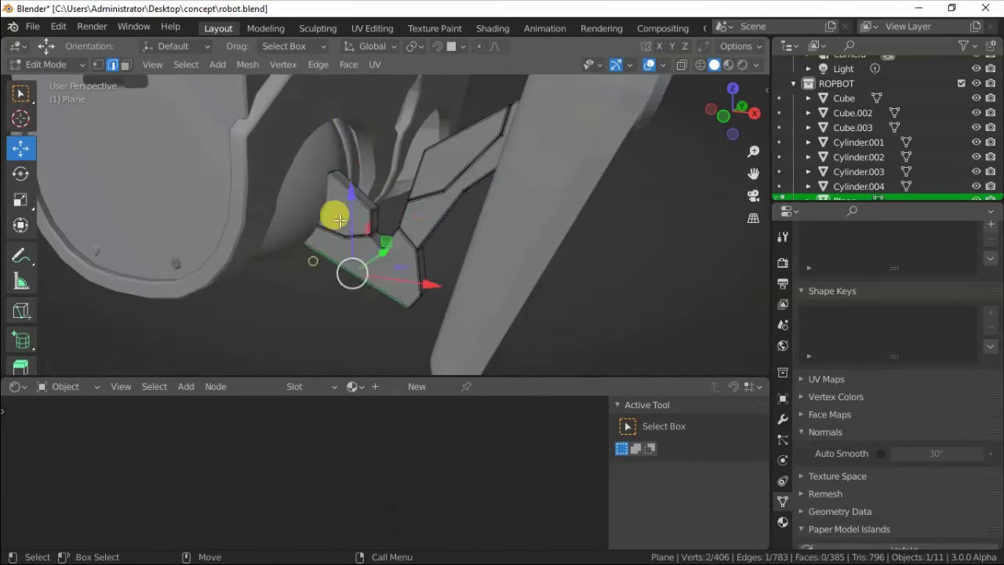
middle_drag(236, 173, 292, 211)
right_click(335, 218)
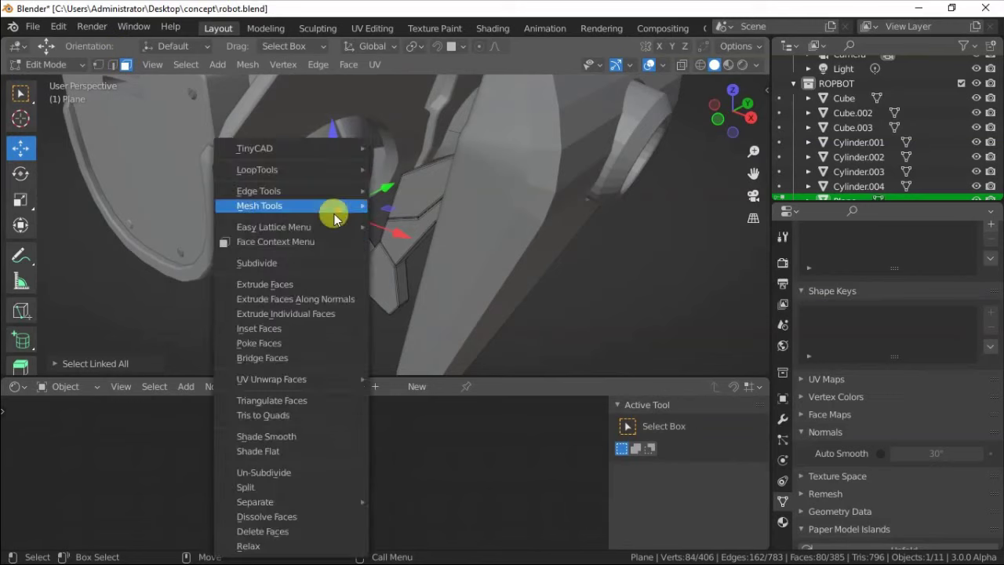
click(461, 502)
key(Tab)
Step: Scale the linkage faces and select all connected geometry of Plane
key(Tab)
click(681, 64)
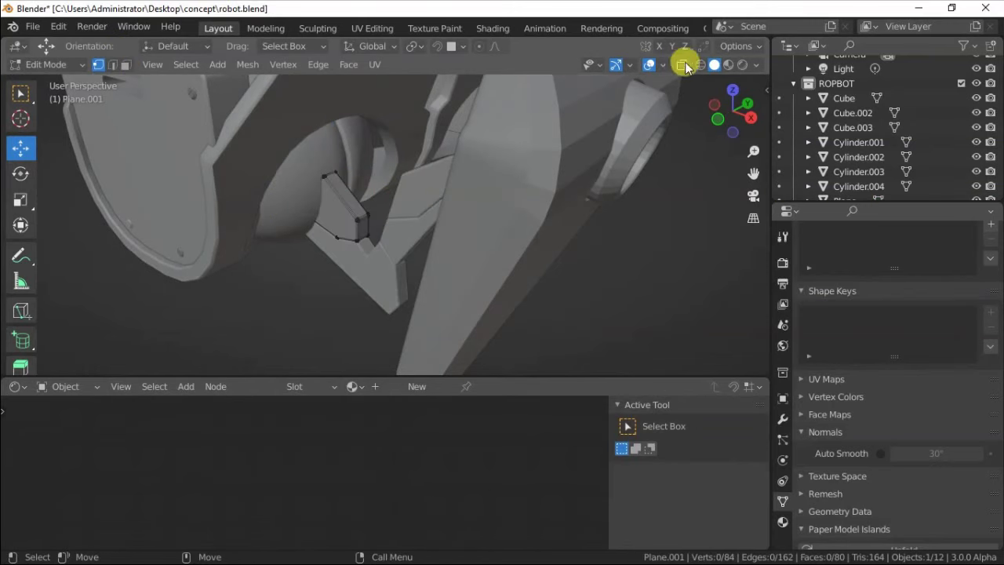
mouse_move(251, 209)
middle_down()
mouse_move(325, 298)
mouse_move(248, 224)
mouse_move(303, 226)
mouse_move(437, 168)
mouse_move(516, 223)
middle_up()
click(21, 199)
key(alt+z)
key(Tab)
click(347, 215)
key(Tab)
key(ctrl+l)
click(424, 92)
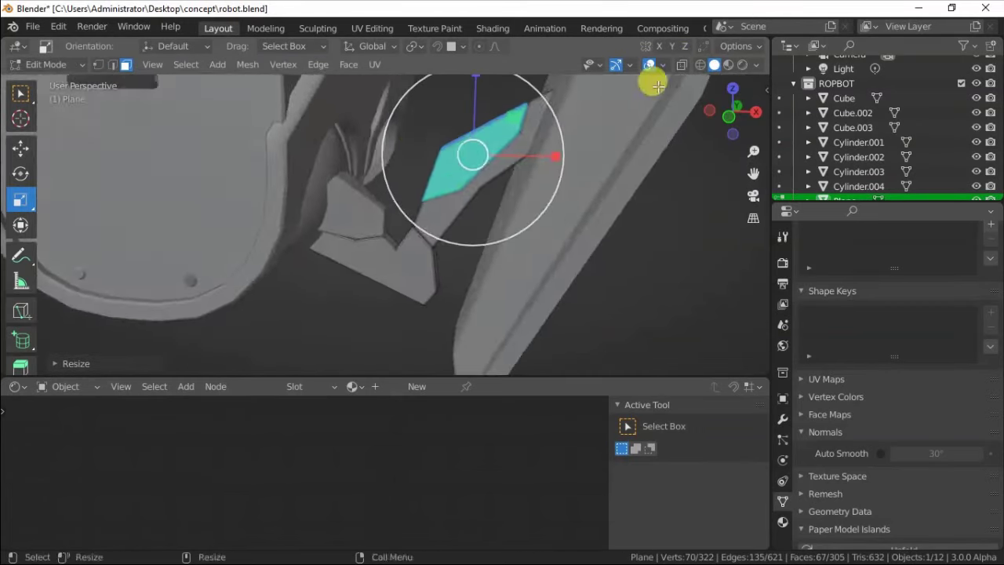
mouse_move(425, 91)
middle_down()
mouse_move(470, 196)
mouse_move(439, 220)
middle_up()
Step: Give Plane 'metal' in slot one and 'white' in a second slot on selected faces
click(782, 521)
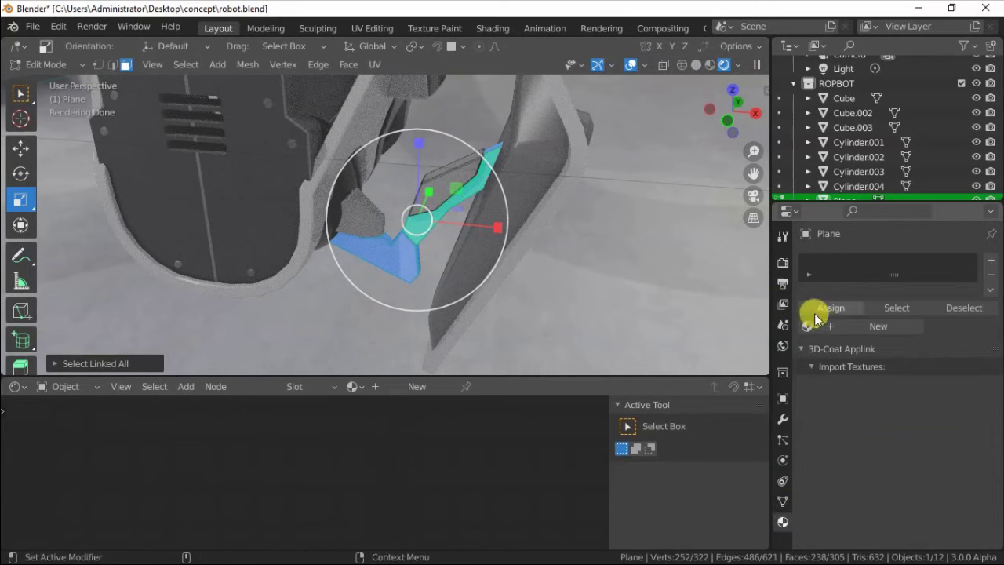
click(808, 324)
click(667, 405)
key(shift+l)
middle_drag(370, 280, 439, 235)
click(991, 260)
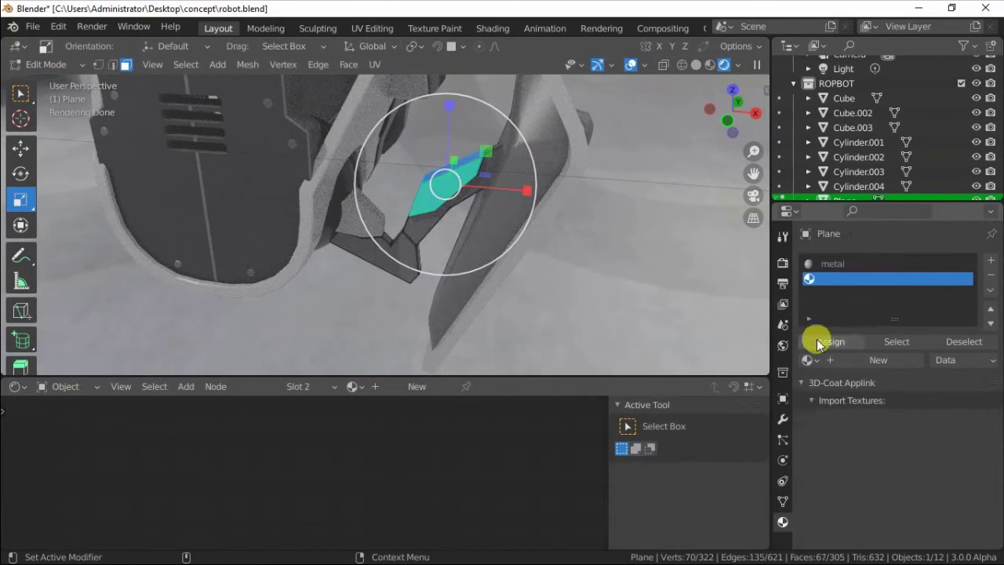
click(808, 359)
click(657, 377)
key(Tab)
click(353, 225)
Step: Assign the 'white' material to all of Plane.001
key(Tab)
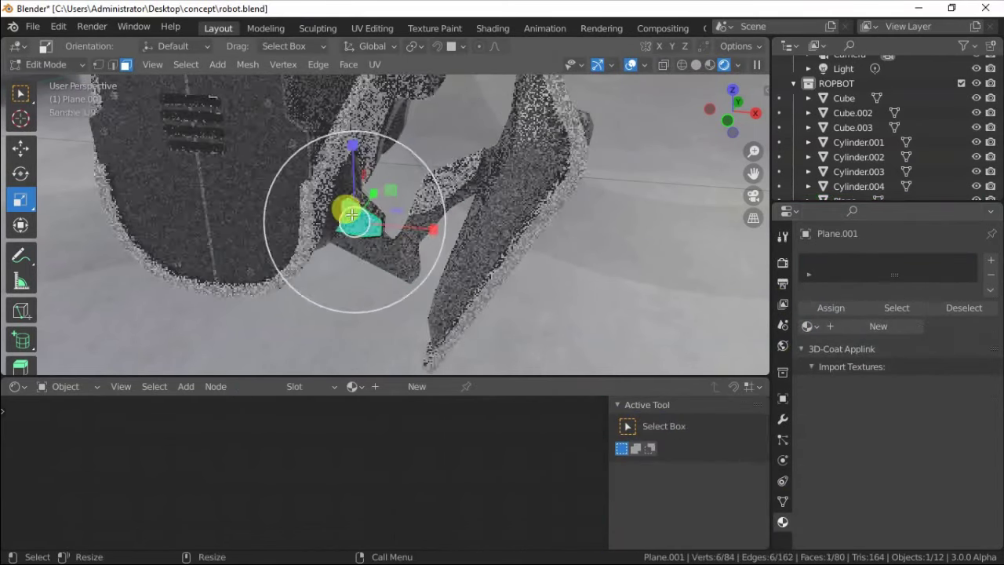
key(ctrl+l)
click(808, 326)
click(675, 426)
key(Tab)
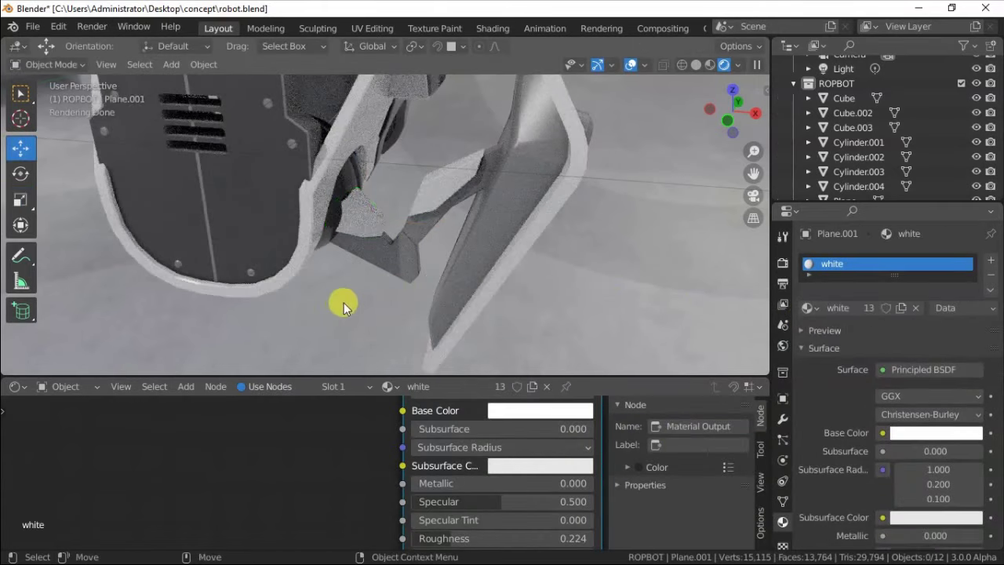
Step: Join the two claw linkage parts into a single object
middle_drag(343, 306, 332, 189)
click(332, 189)
shift+click(354, 229)
right_click(253, 168)
click(254, 168)
mouse_move(253, 168)
middle_down()
mouse_move(591, 179)
mouse_move(491, 231)
middle_up()
Step: Add a cylinder pin at the selected claw linkage joint
scroll(874, 118, up, 3)
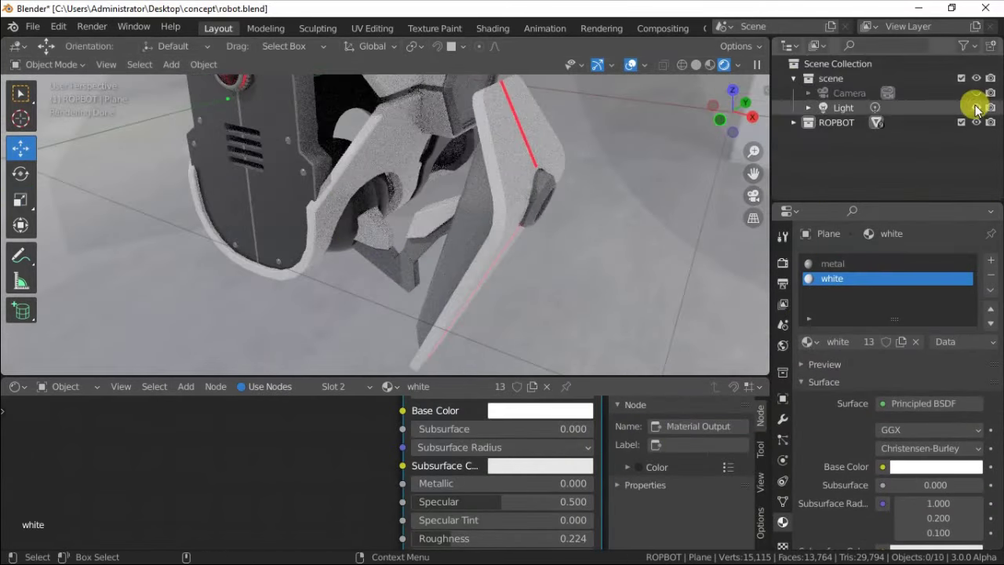
middle_drag(588, 205, 379, 232)
click(379, 231)
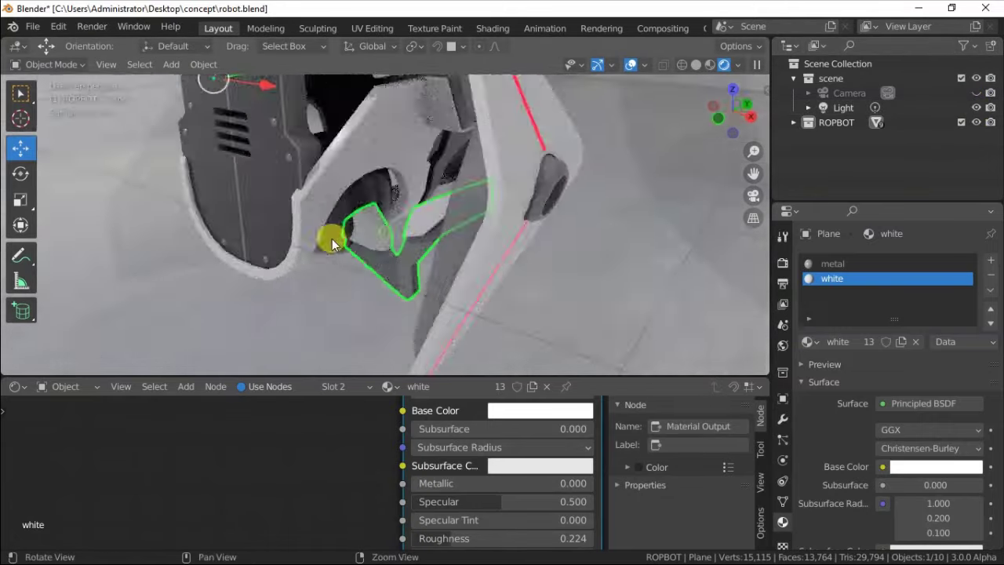
scroll(414, 161, down, 3)
scroll(421, 162, up, 4)
middle_drag(421, 162, 377, 219)
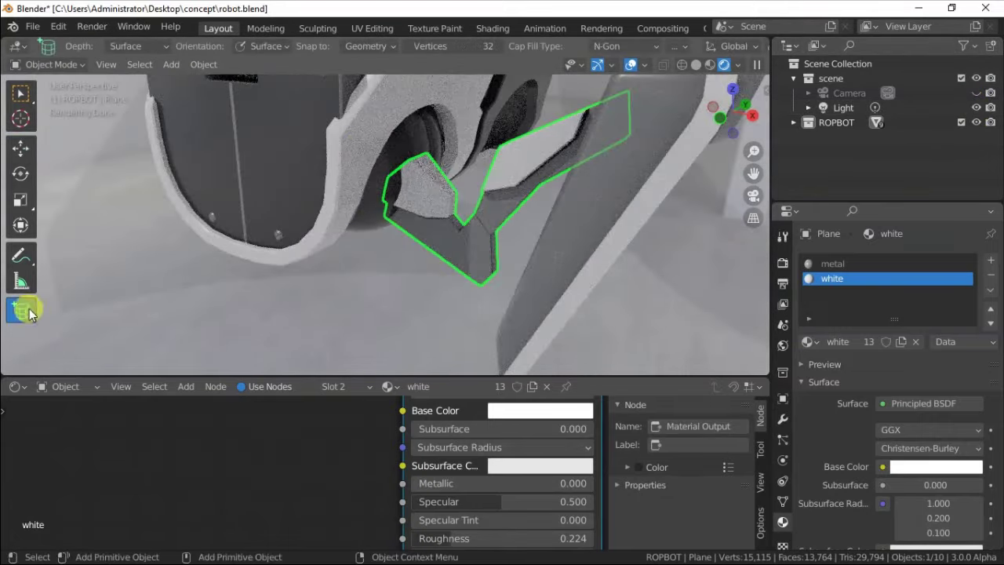
click(430, 269)
click(21, 146)
middle_drag(459, 243, 510, 291)
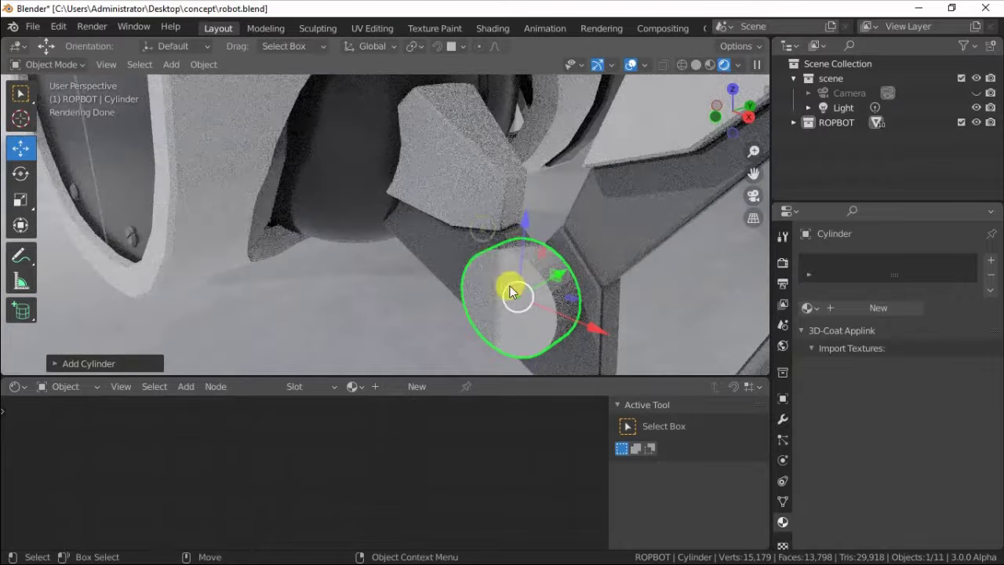
Step: Bevel the rim edges of the cylinder's end cap
key(Tab)
click(20, 199)
click(451, 227)
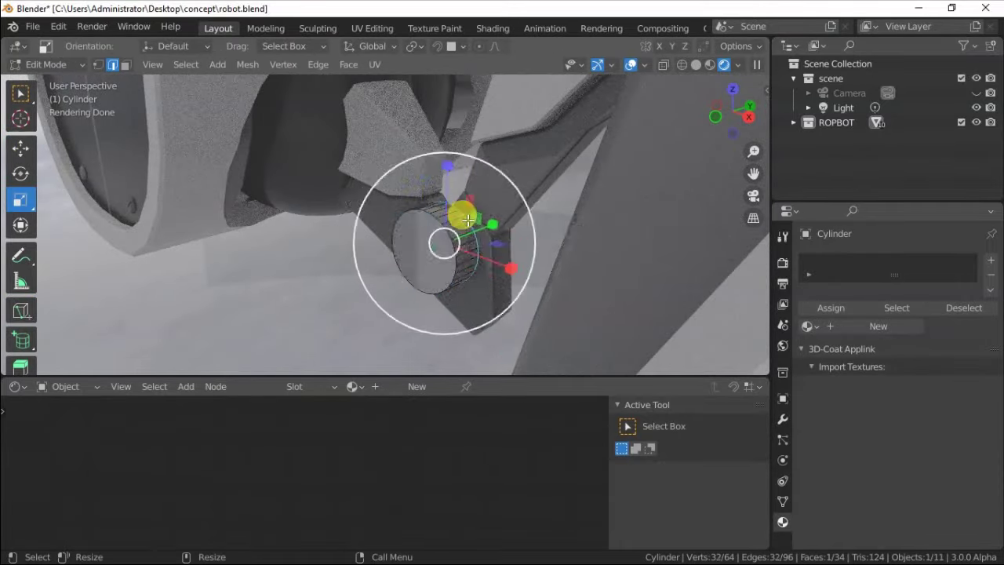
key(ctrl+b)
click(363, 180)
key(3)
Step: Inset the cylinder's end cap, extrude it along its normal, and push it inward
click(442, 269)
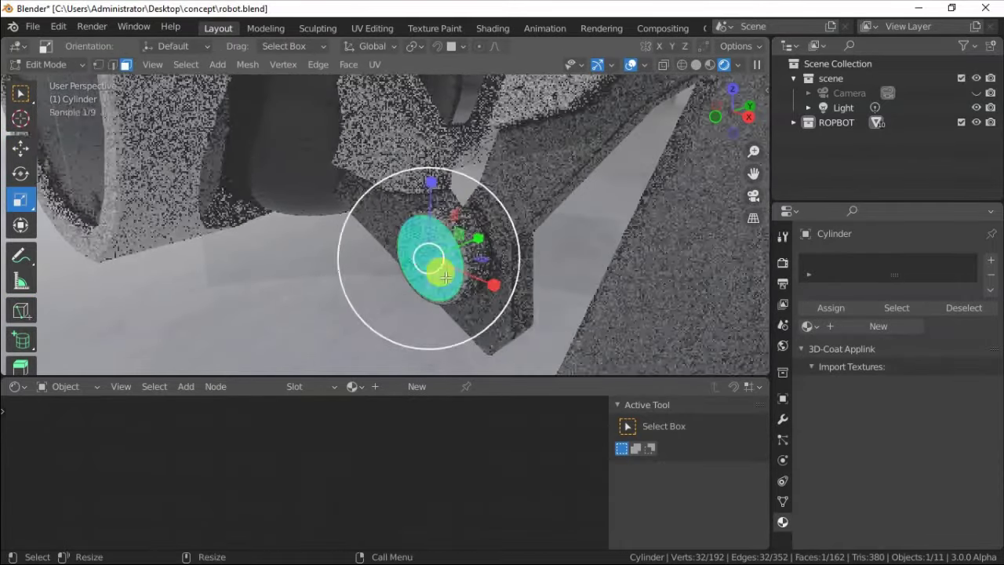
right_click(368, 414)
click(354, 342)
click(354, 336)
right_click(354, 253)
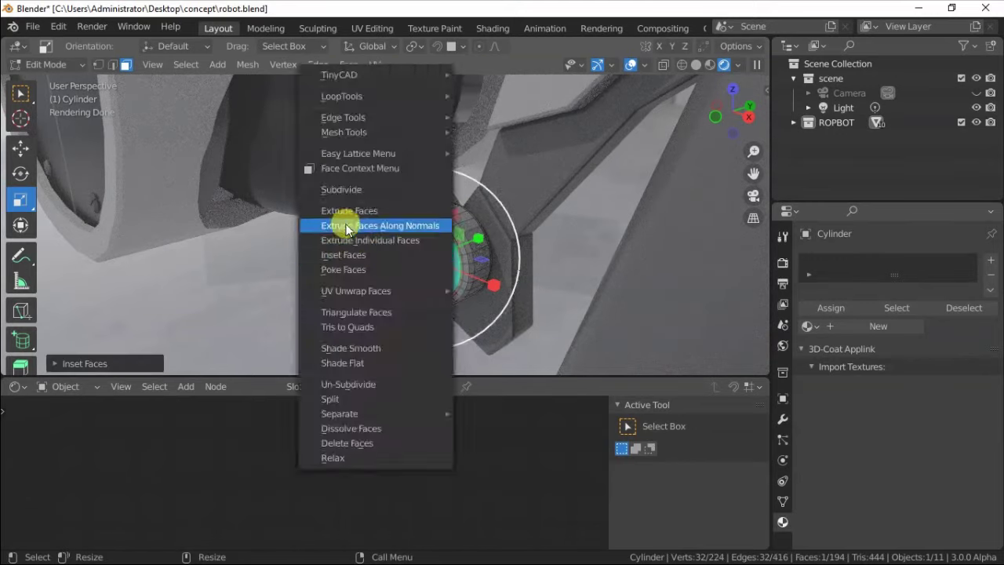
click(347, 222)
click(438, 245)
middle_drag(444, 248, 412, 225)
key(alt+e)
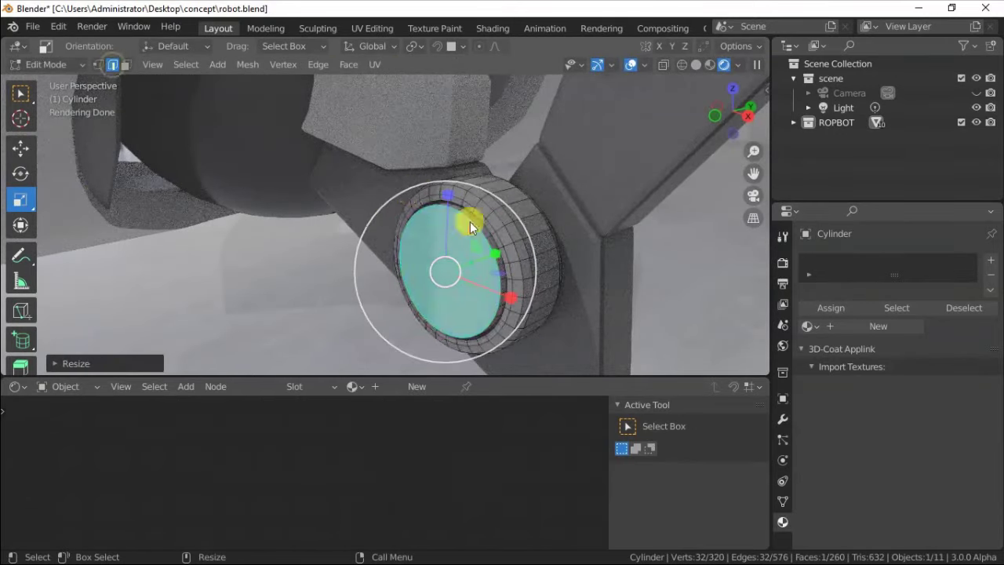
Step: Bevel the inner ring edges and shade the cylinder smooth
key(2)
key(ctrl+b)
click(391, 180)
click(118, 364)
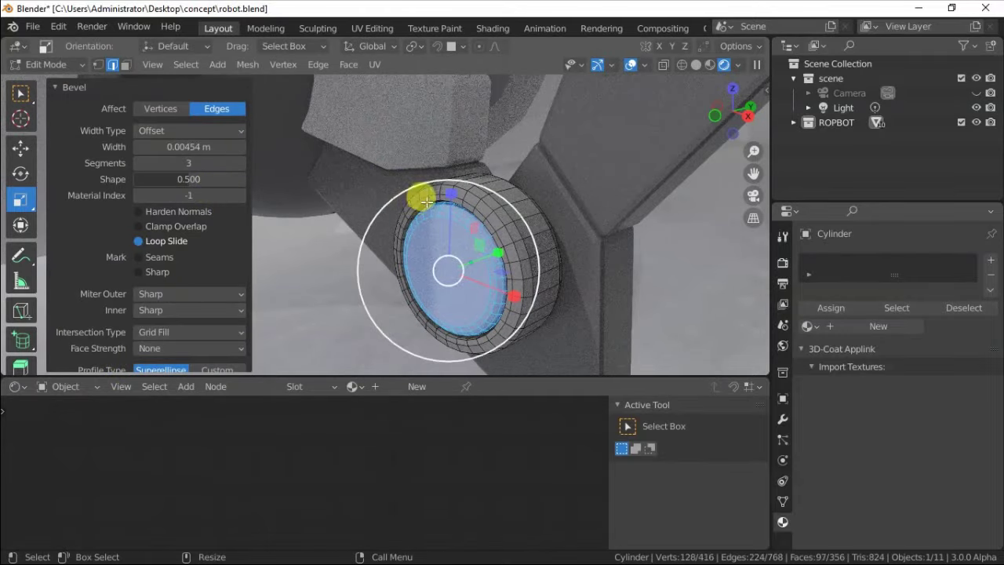
key(Tab)
right_click(365, 223)
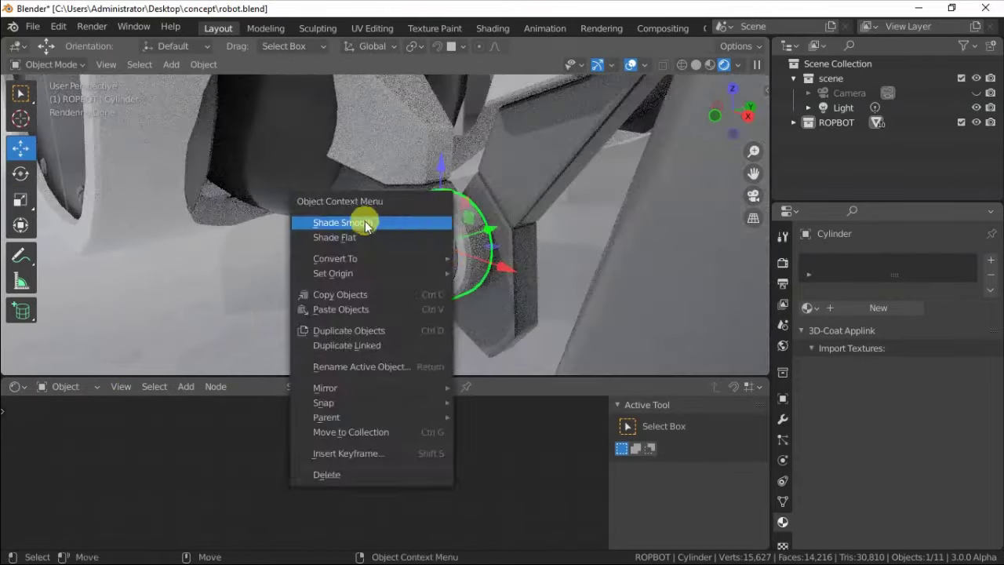
click(365, 224)
middle_drag(382, 245, 487, 222)
Step: Give the cylinder a metal material slot and a second white slot
key(Tab)
key(ctrl+l)
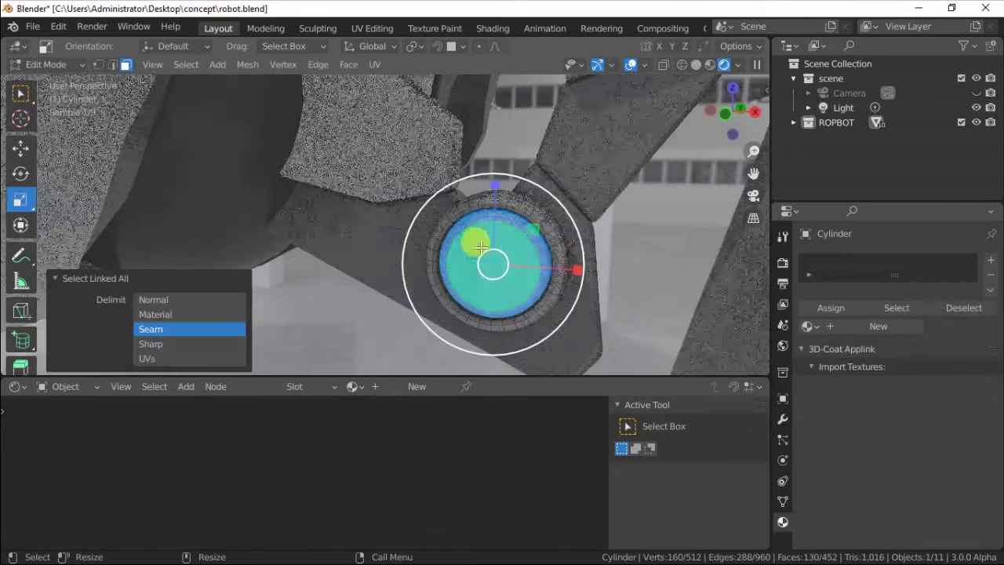
click(991, 259)
click(808, 325)
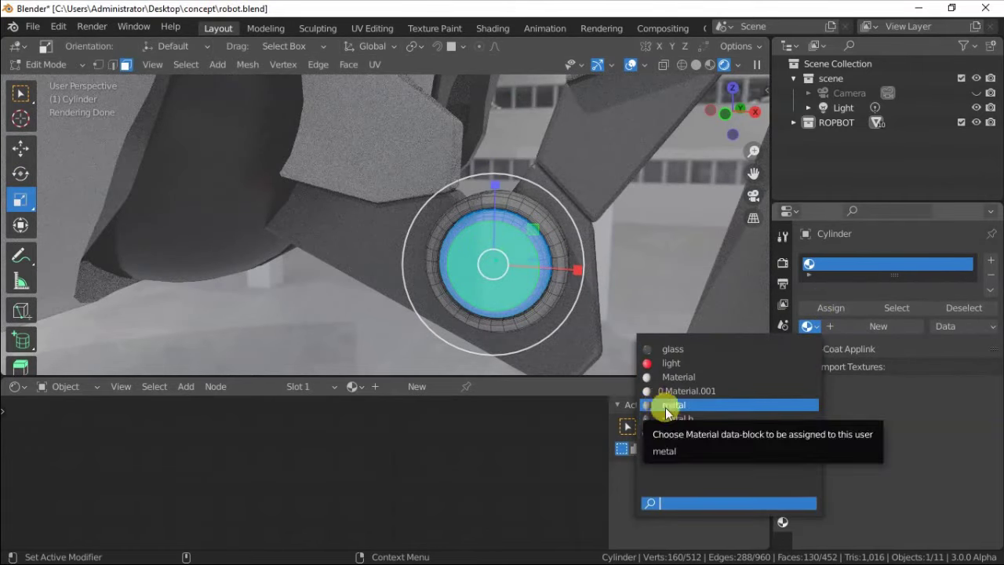
click(665, 404)
click(990, 259)
click(808, 359)
click(683, 466)
key(Tab)
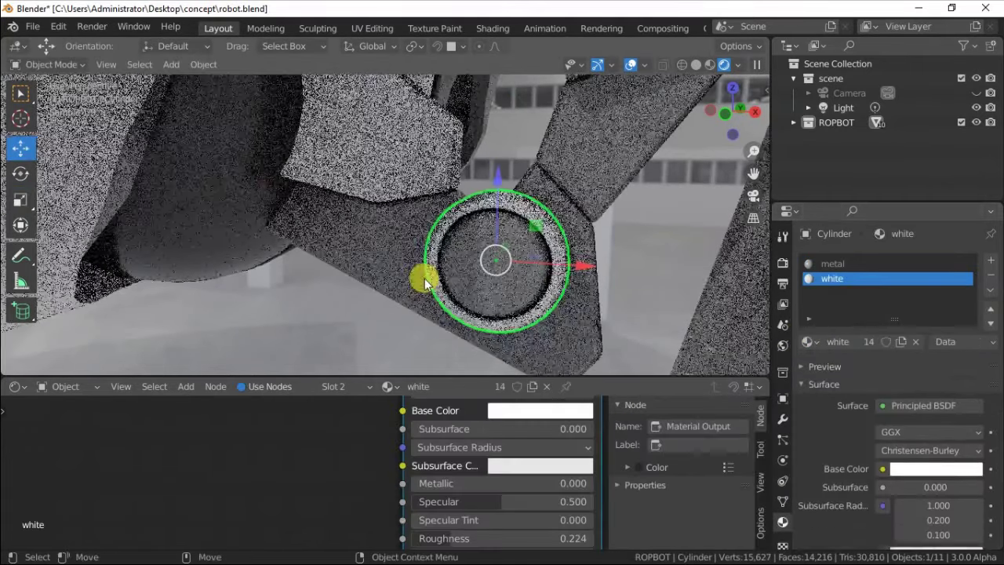
Step: Move the cylinder pin onto the claw linkage joint
mouse_move(425, 284)
middle_down()
mouse_move(489, 198)
mouse_move(465, 228)
middle_up()
drag(465, 228, 512, 218)
mouse_move(512, 218)
middle_down()
mouse_move(467, 235)
mouse_move(415, 229)
mouse_move(335, 273)
middle_up()
Step: Duplicate the cylinder pin into a second linkage joint
key(ctrl+d)
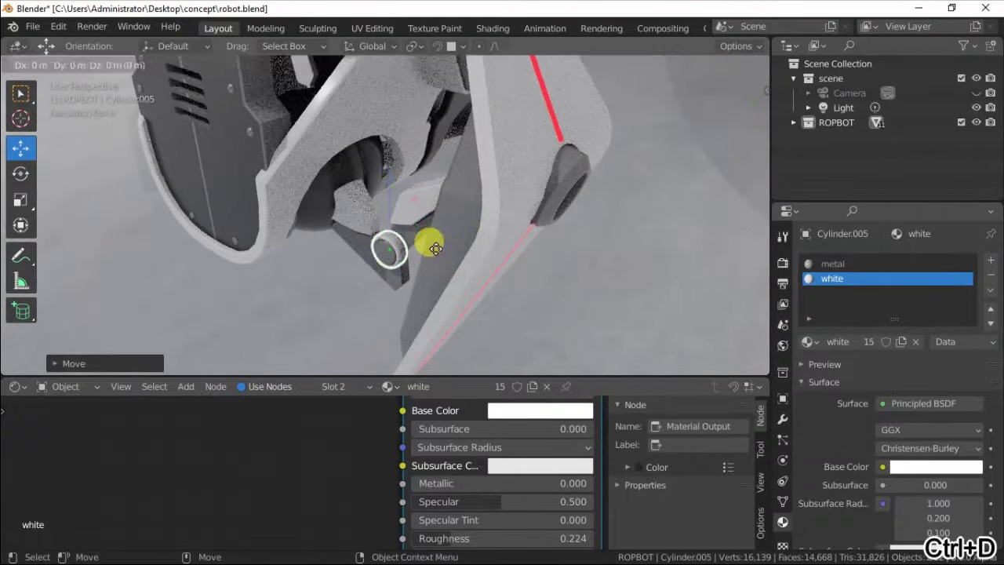
click(436, 247)
click(203, 65)
mouse_move(456, 212)
middle_down()
mouse_move(389, 295)
mouse_move(473, 211)
mouse_move(342, 256)
middle_up()
click(388, 295)
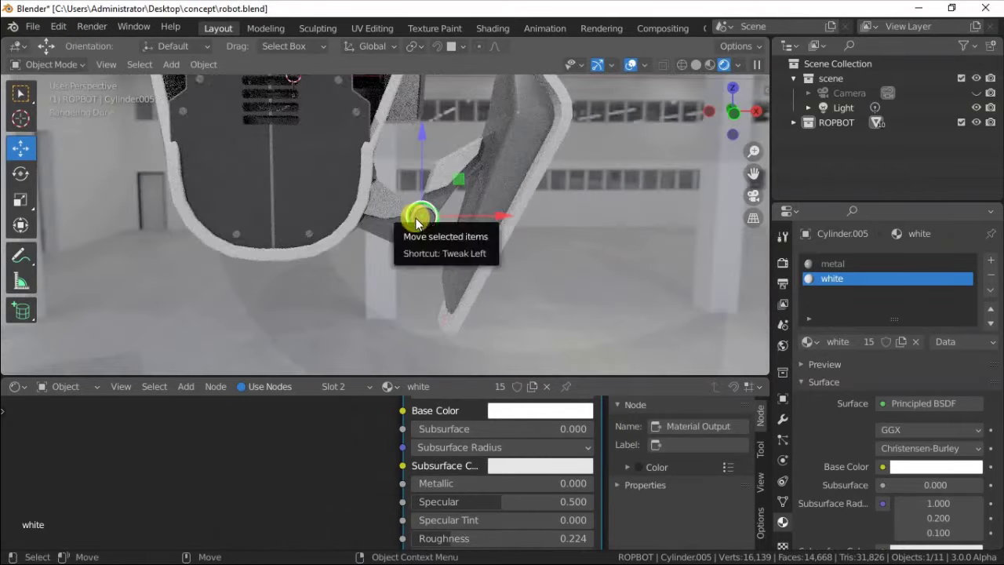
middle_drag(403, 220, 387, 280)
Step: Duplicate another pin, resize it, and fit it into the upper joint
key(ctrl+d)
click(437, 167)
middle_drag(437, 168, 448, 180)
click(20, 199)
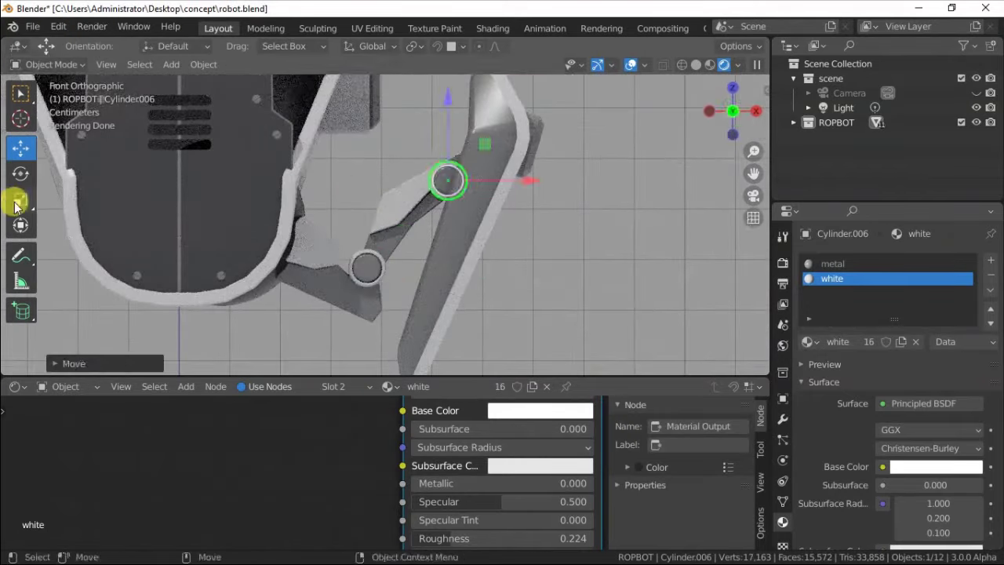
middle_drag(329, 180, 357, 157)
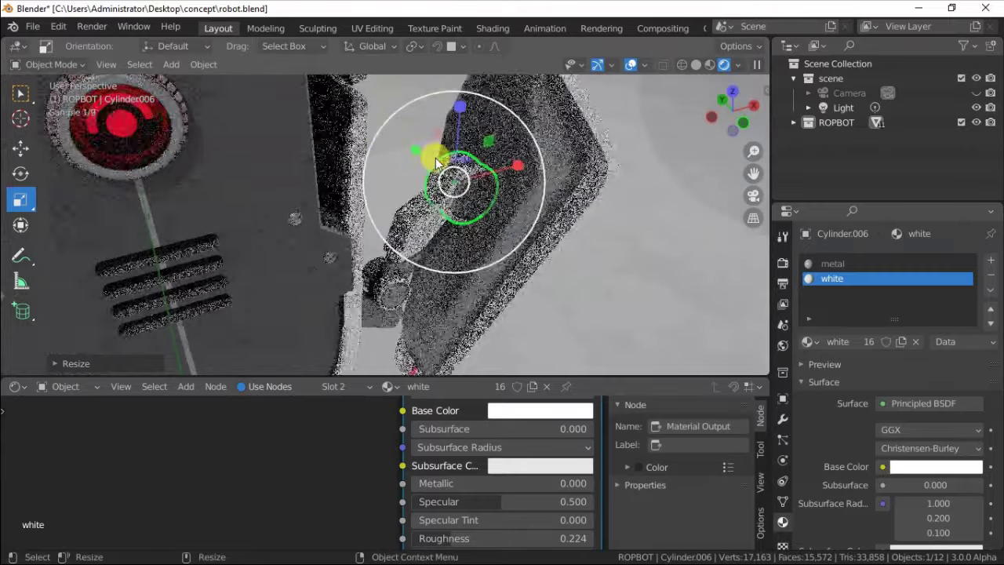
middle_drag(369, 169, 494, 159)
mouse_move(494, 159)
mouse_down()
mouse_move(539, 175)
mouse_move(533, 180)
mouse_up()
mouse_move(533, 180)
middle_down()
mouse_move(341, 217)
mouse_move(349, 282)
middle_up()
mouse_move(247, 253)
middle_down()
mouse_move(287, 218)
mouse_move(365, 220)
middle_up()
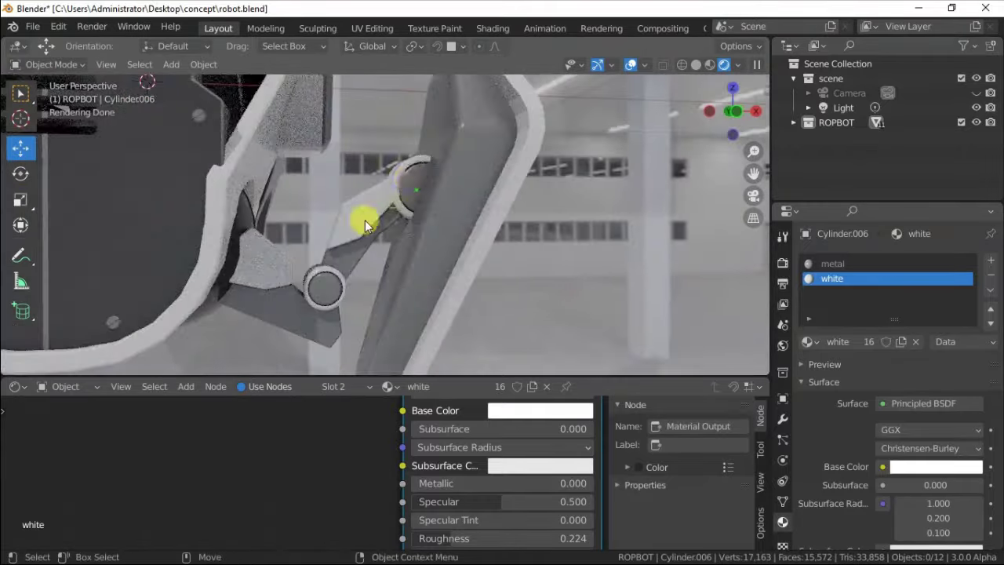
Step: Separate the linkage plate's linked faces and rejoin the pieces into one object
click(366, 213)
key(Tab)
key(ctrl+l)
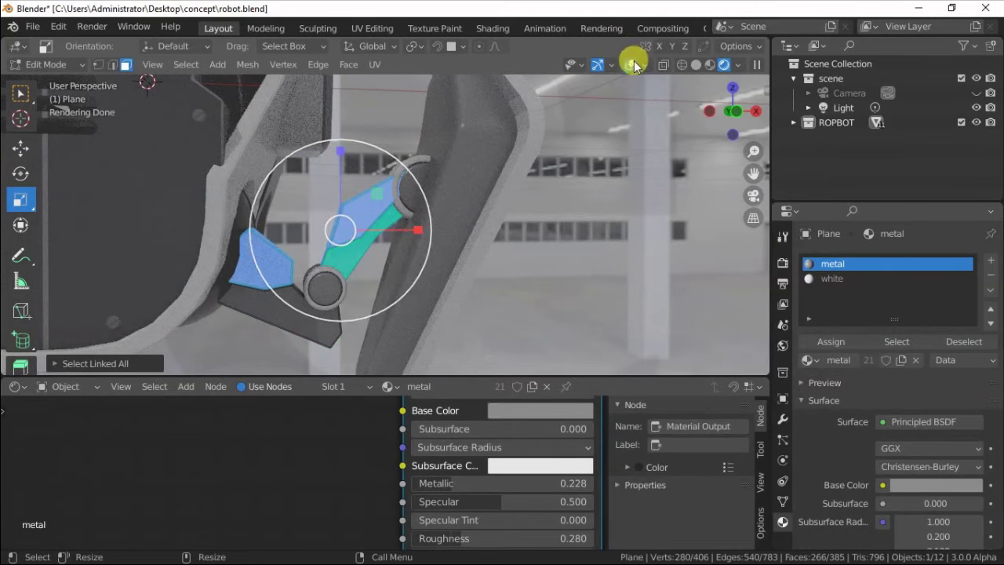
right_click(368, 205)
click(321, 419)
key(Tab)
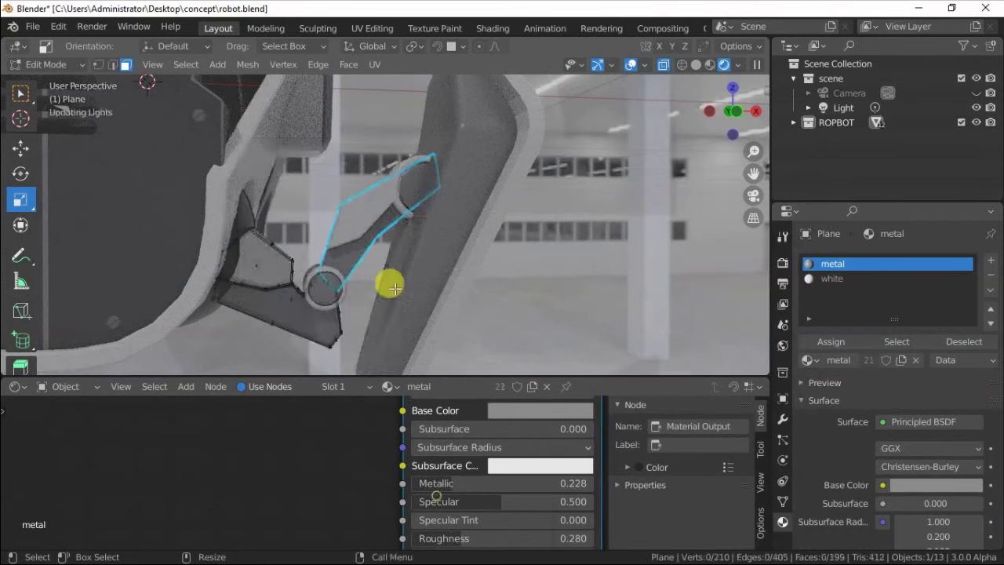
key(ctrl+j)
middle_drag(351, 208, 393, 199)
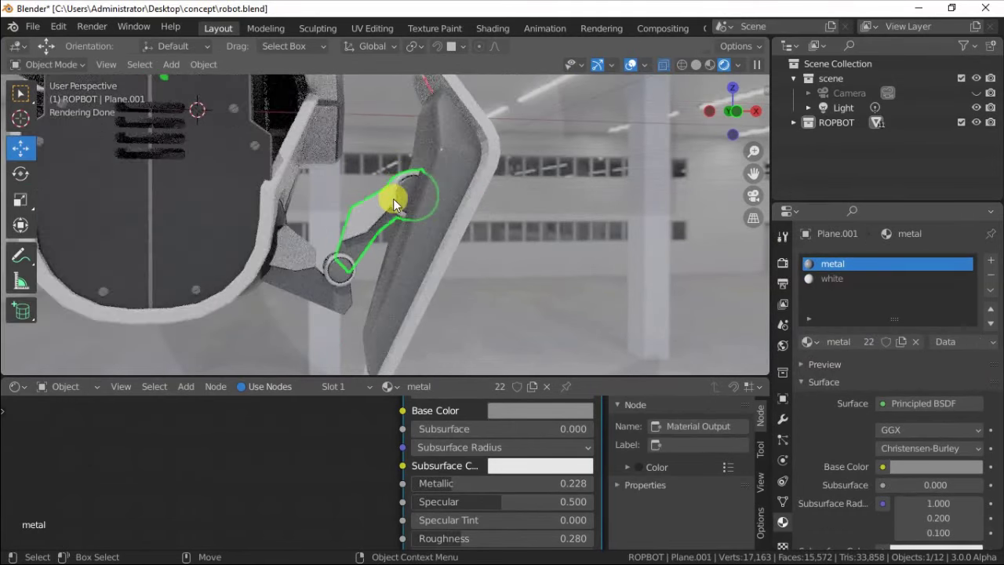
scroll(316, 217, up, 1)
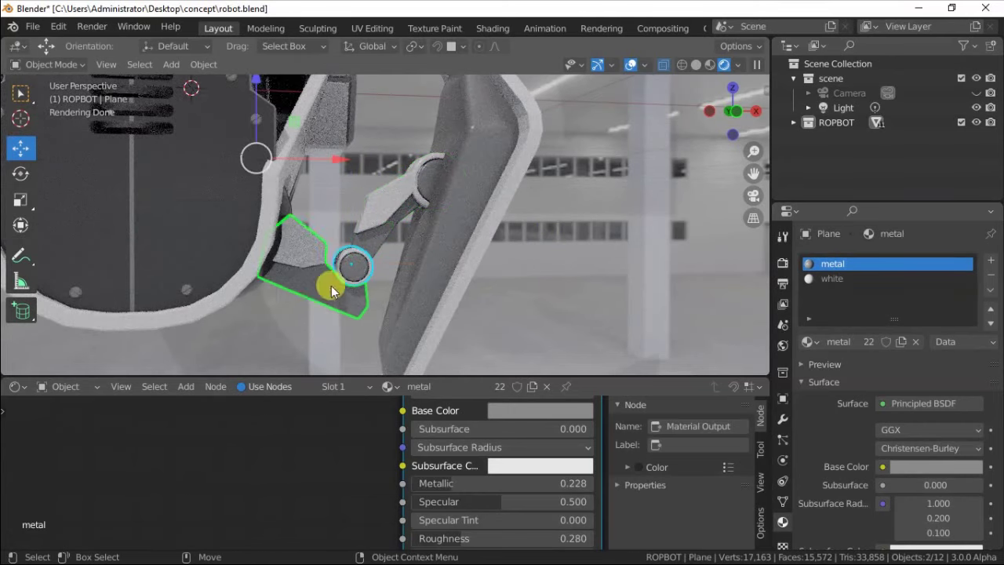
Step: Select the joint sphere and pin parts and duplicate the claw to the side
middle_drag(350, 274, 302, 276)
click(274, 200)
mouse_move(274, 201)
middle_down()
mouse_move(317, 186)
mouse_move(298, 188)
mouse_move(365, 209)
mouse_move(341, 222)
mouse_move(414, 213)
mouse_move(346, 226)
mouse_move(448, 209)
mouse_move(506, 157)
mouse_move(388, 242)
mouse_move(482, 217)
mouse_move(334, 218)
middle_up()
click(346, 227)
click(387, 242)
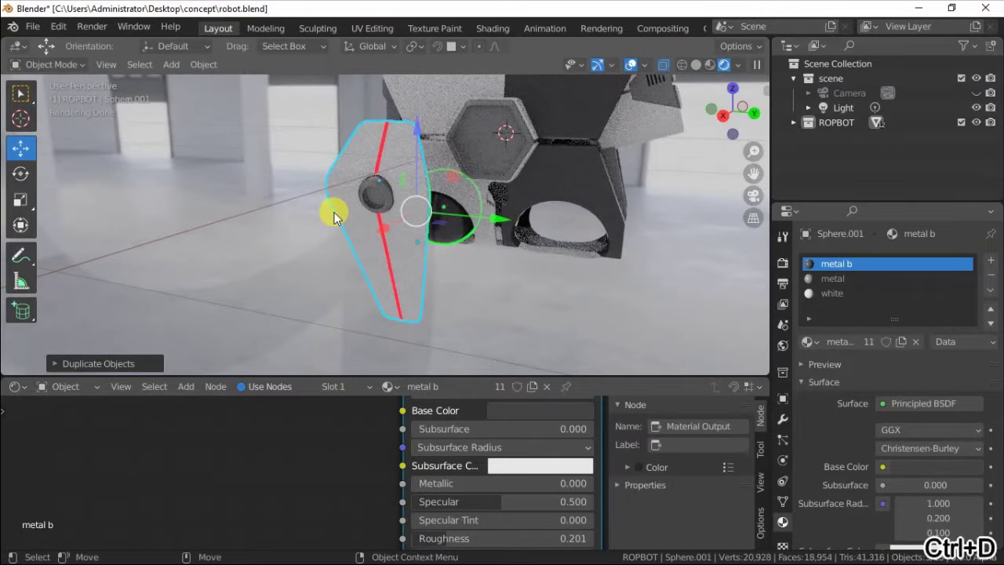
click(556, 233)
mouse_move(557, 233)
middle_down()
mouse_move(513, 179)
mouse_move(625, 230)
mouse_move(668, 173)
mouse_move(414, 197)
mouse_move(411, 211)
middle_up()
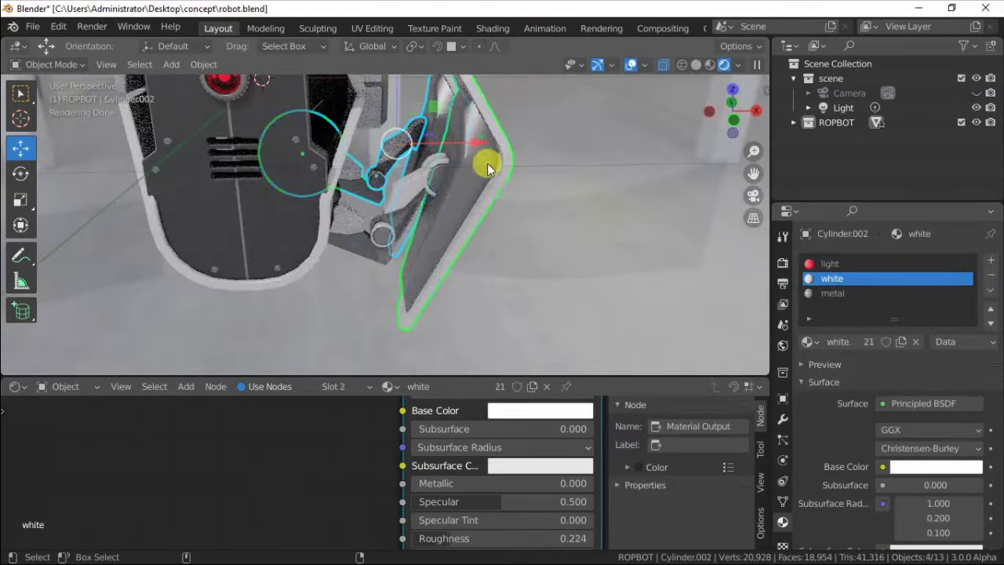
scroll(347, 241, down, 5)
Step: Apply transforms and mirror the claw parts to the other side of the robot
click(203, 64)
click(384, 210)
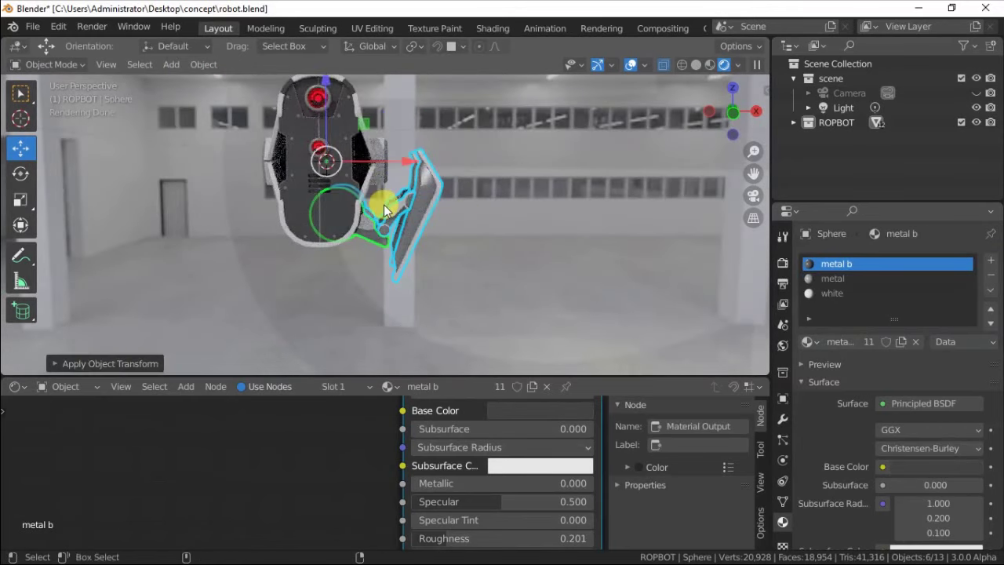
click(403, 117)
key(KP_0)
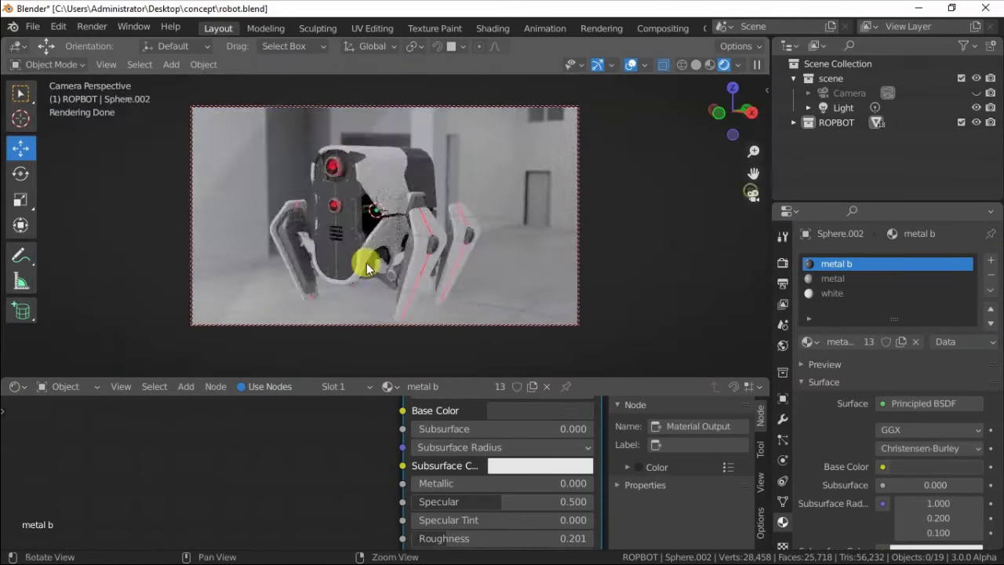
mouse_move(463, 198)
middle_down()
mouse_move(244, 224)
mouse_move(415, 202)
mouse_move(307, 200)
mouse_move(378, 216)
middle_up()
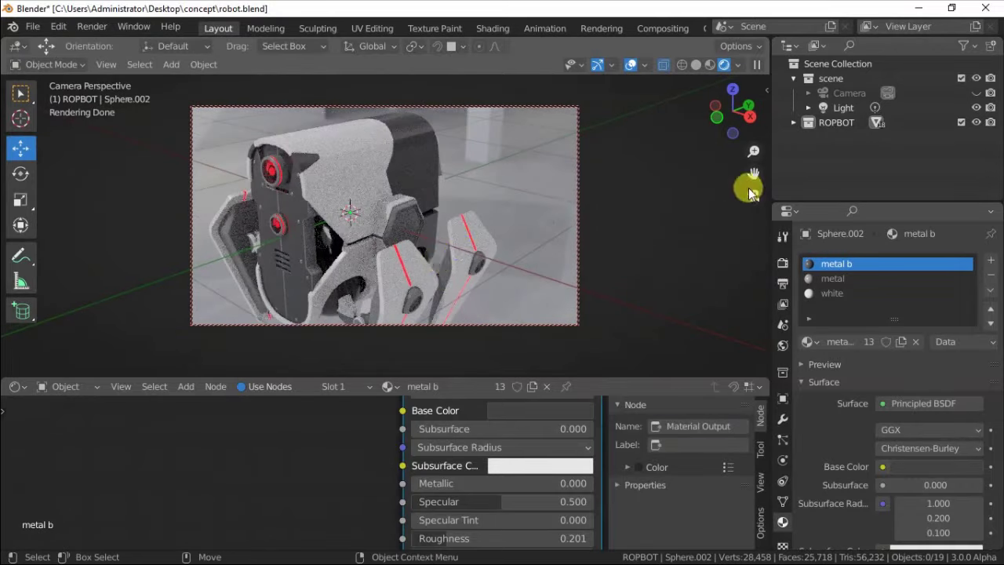
click(753, 194)
Step: Select the hex cover and enter its Edit Mode
scroll(398, 202, up, 3)
click(403, 235)
key(Tab)
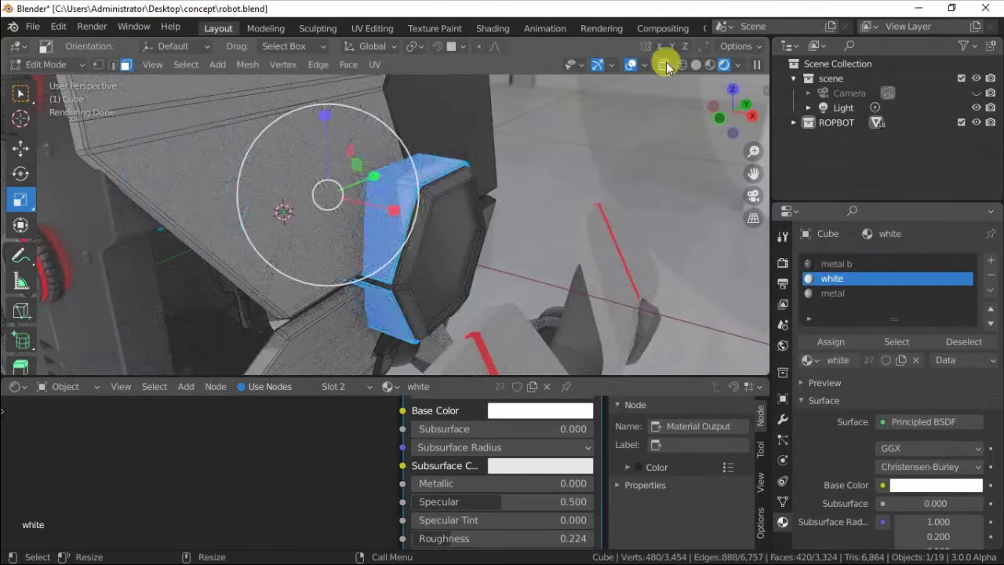
Step: Assign the red light material to the hex cover's rim faces
mouse_move(380, 171)
middle_down()
mouse_move(457, 164)
mouse_move(359, 189)
mouse_move(418, 209)
mouse_move(280, 222)
middle_up()
click(458, 164)
click(990, 259)
click(807, 360)
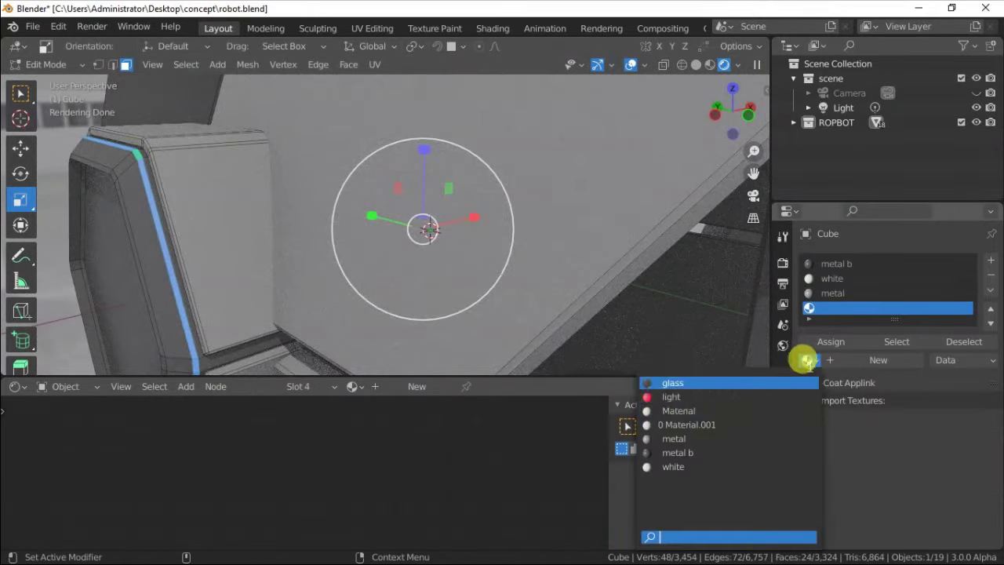
click(687, 394)
key(Tab)
Step: Duplicate the hex cover's front face and separate it into its own object
mouse_move(337, 203)
middle_down()
mouse_move(415, 169)
mouse_move(440, 239)
mouse_move(432, 227)
mouse_move(386, 263)
middle_up()
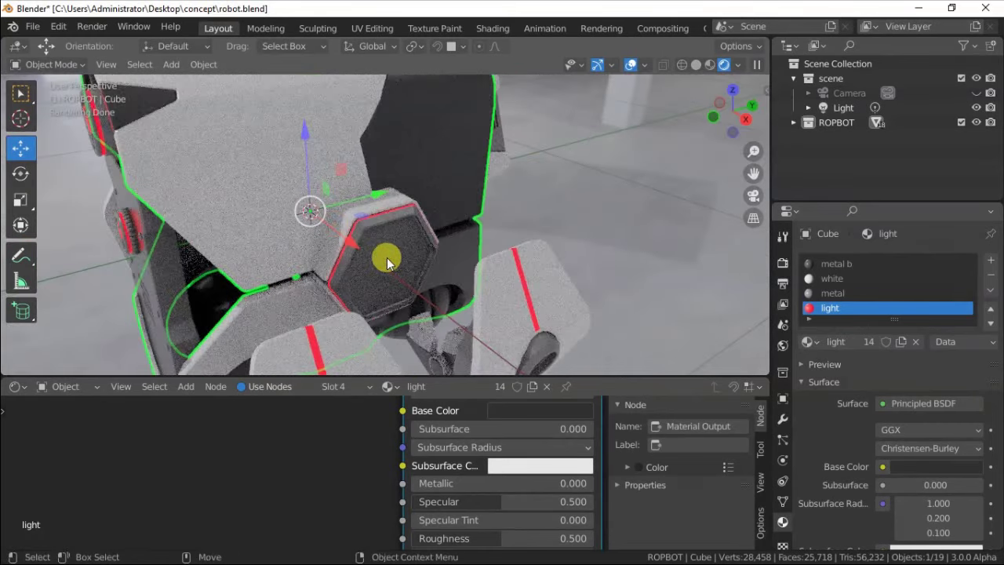
click(379, 228)
key(Tab)
key(shift+d)
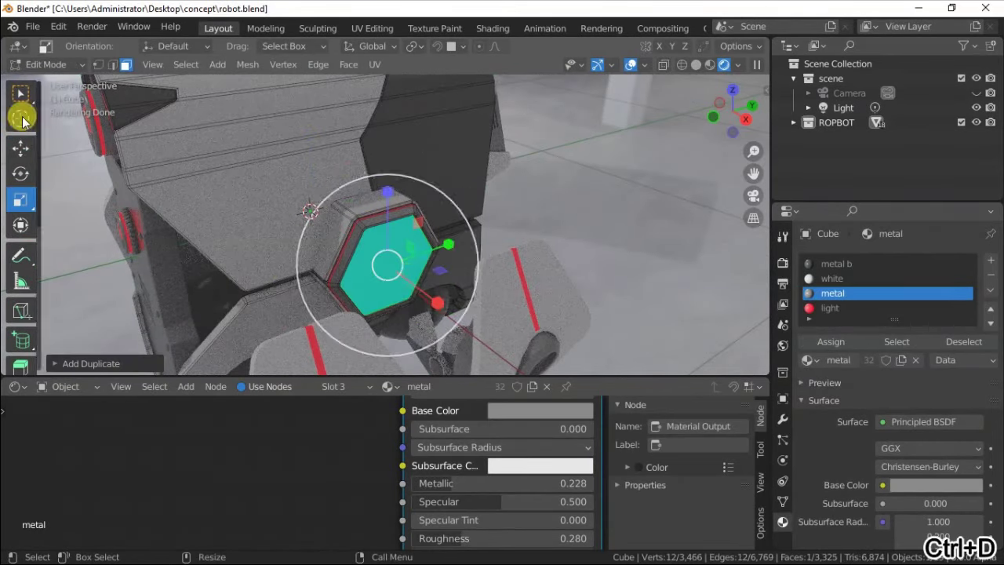
right_click(331, 352)
click(331, 352)
key(Tab)
click(385, 274)
middle_drag(385, 274, 385, 237)
Step: Center the hexagon's origin, give it the white material, and scale it up
right_click(334, 290)
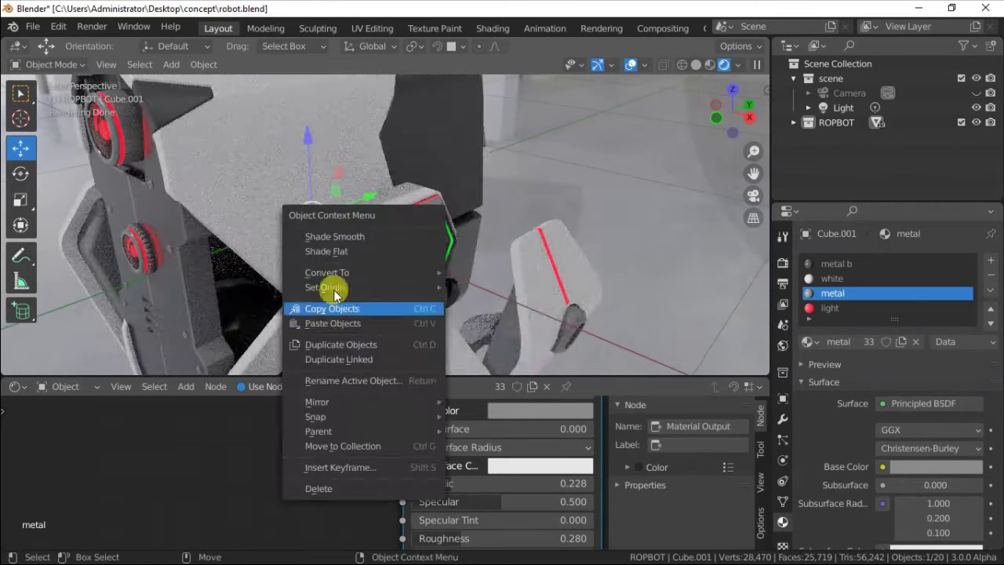
click(506, 304)
click(673, 448)
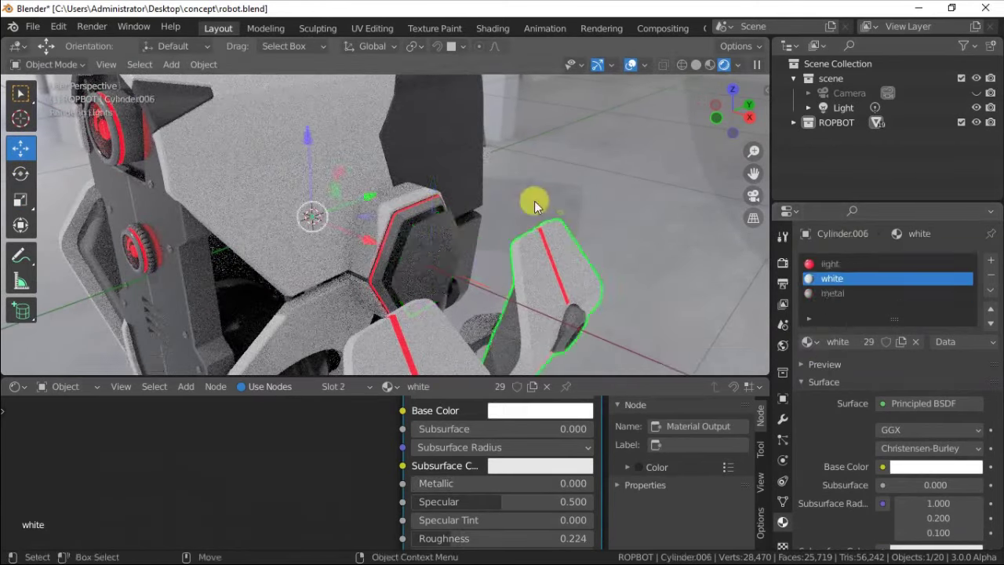
middle_drag(533, 202, 365, 224)
key(s)
click(255, 179)
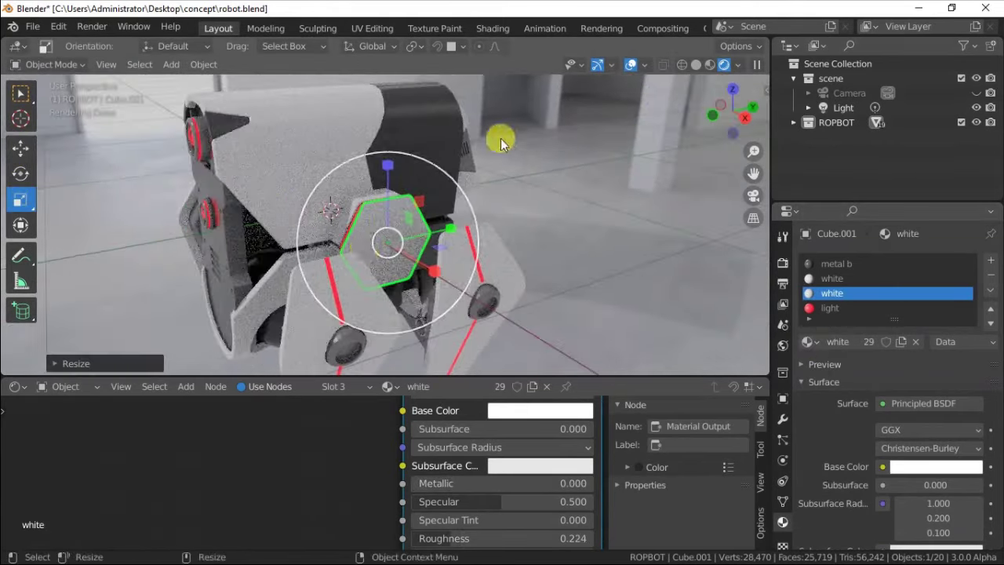
Step: Isolate the hexagon in side view and start the knife tool in Edit Mode
key(KP_3)
key(KP_Divide)
key(Tab)
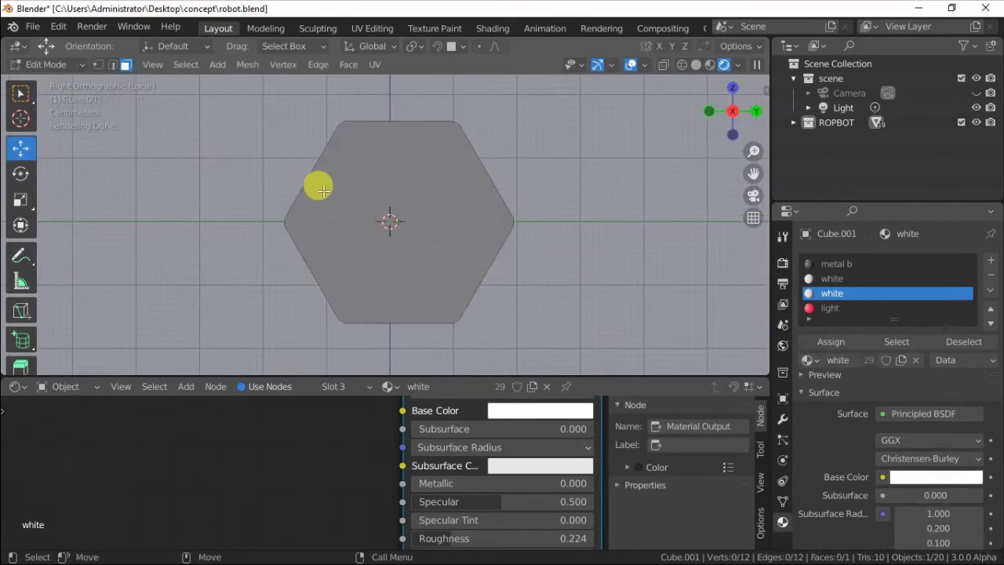
scroll(16, 329, down, 2)
click(20, 279)
scroll(334, 194, up, 1)
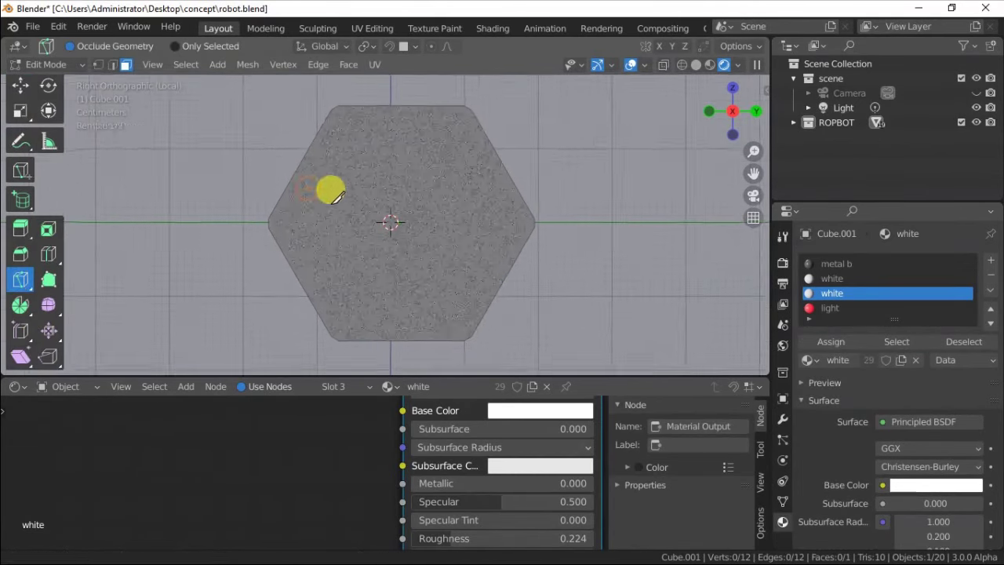
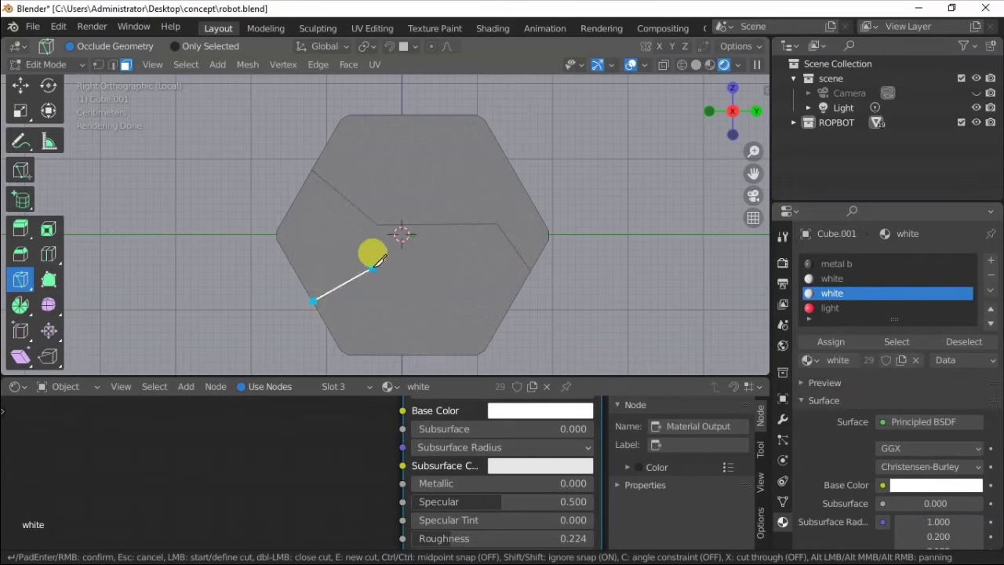
Step: Switch to vertex selection and leave the isolated view, undoing an accidental plate rotation
scroll(488, 225, up, 1)
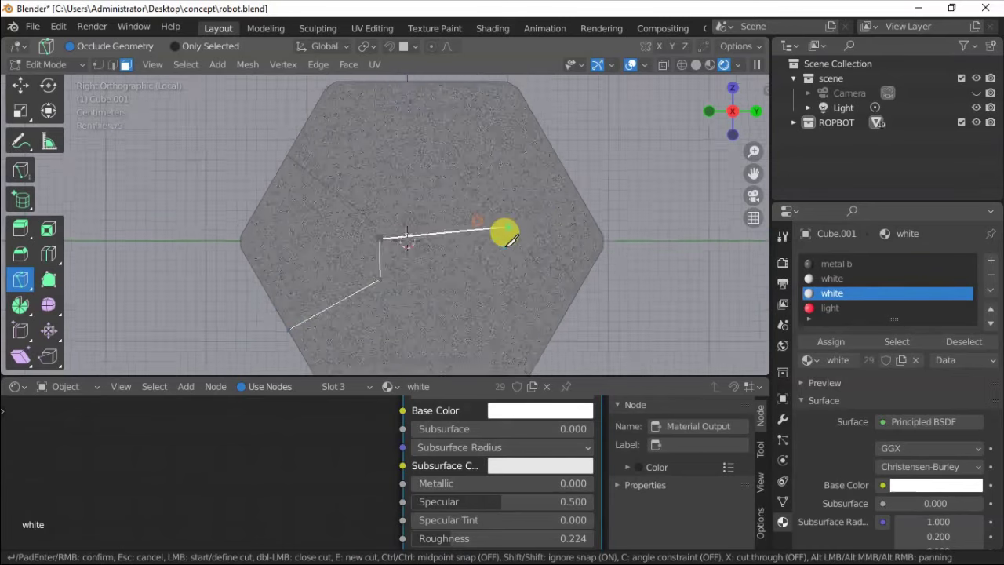
click(97, 64)
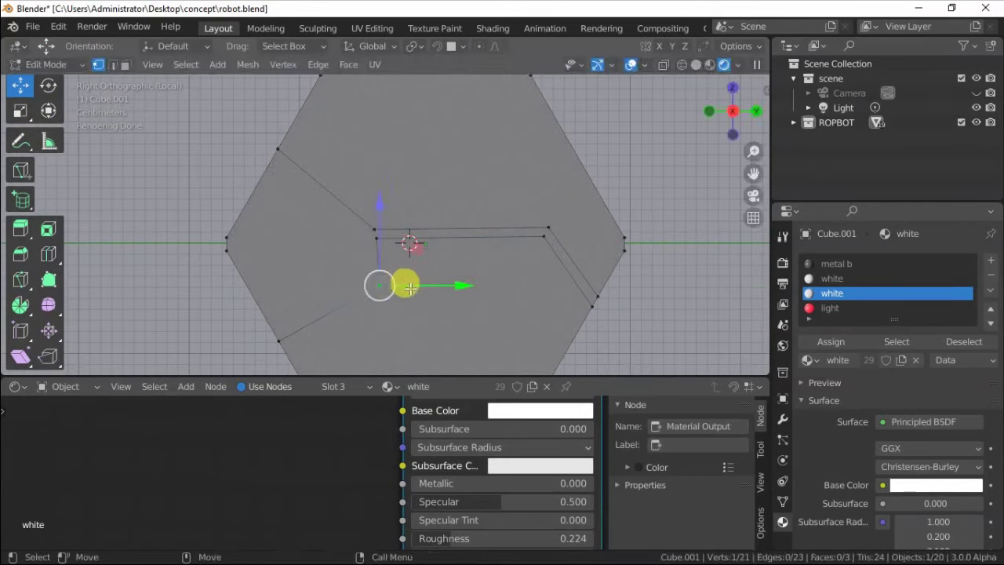
scroll(441, 251, down, 5)
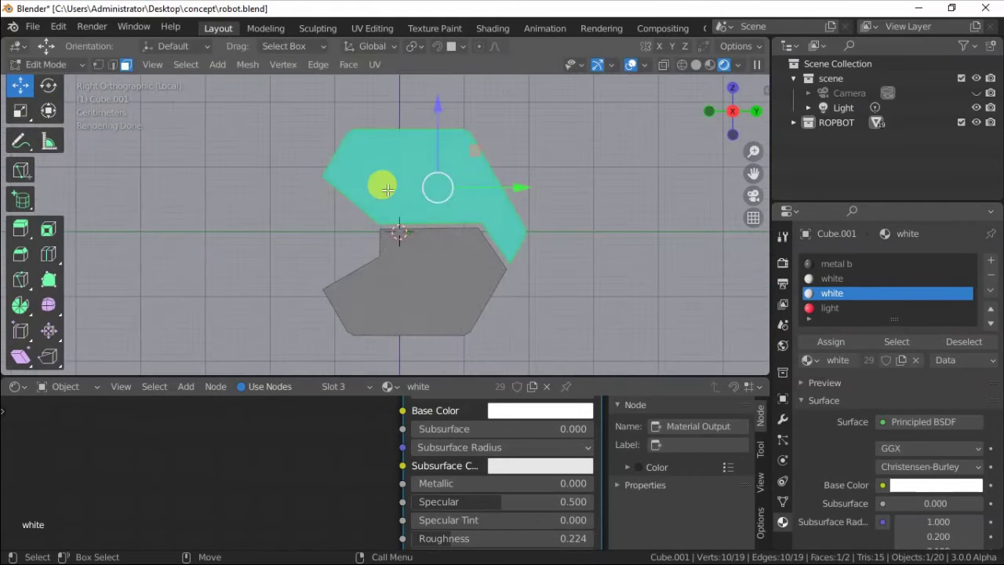
ctrl+scroll(349, 237, left, 1)
middle_drag(397, 223, 433, 226)
key(KP_Divide)
mouse_move(379, 274)
middle_down()
mouse_move(433, 277)
mouse_move(426, 224)
mouse_move(395, 168)
mouse_move(345, 174)
middle_up()
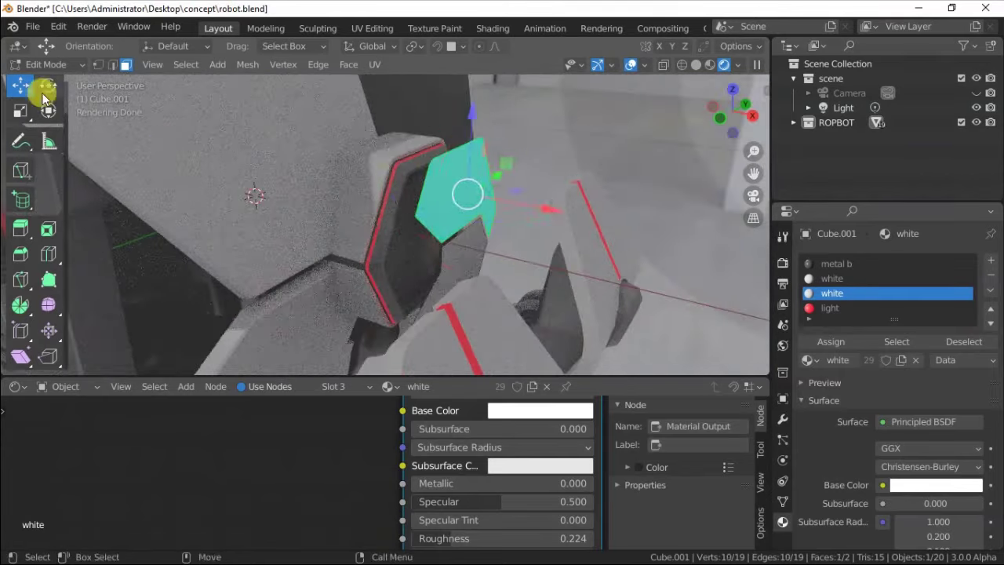
click(468, 242)
key(ctrl+z)
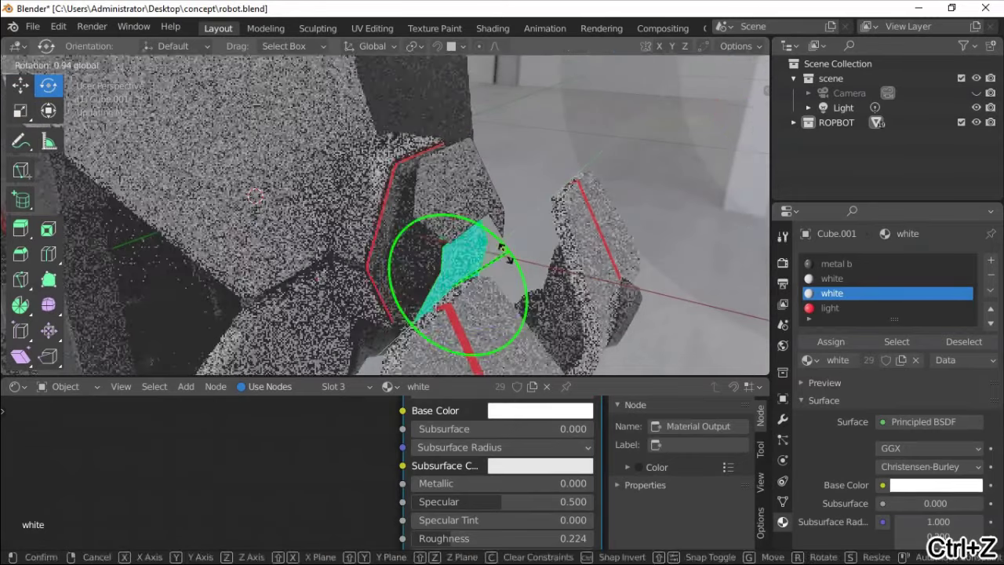
key(ctrl+z)
Step: Thicken the plate with Extrude Faces Along Normals and bevel its edges
right_click(388, 186)
click(388, 186)
click(387, 186)
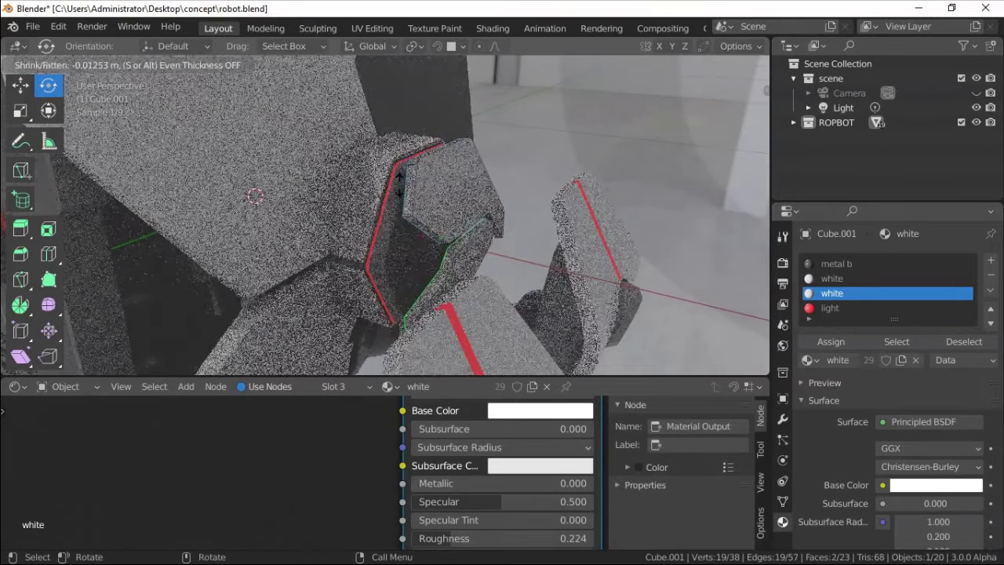
key(ctrl+l)
mouse_move(403, 179)
middle_down()
mouse_move(347, 157)
mouse_move(391, 185)
middle_up()
key(ctrl+b)
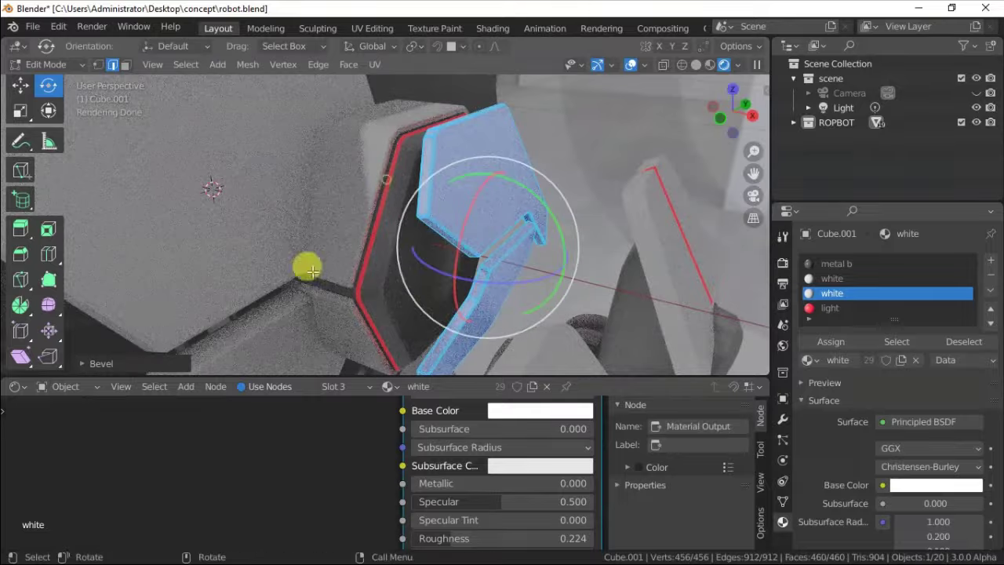
key(F9)
Step: Back in Object Mode, move the bevelled plate onto the robot's leg joint
key(Tab)
scroll(354, 175, down, 5)
scroll(551, 257, up, 5)
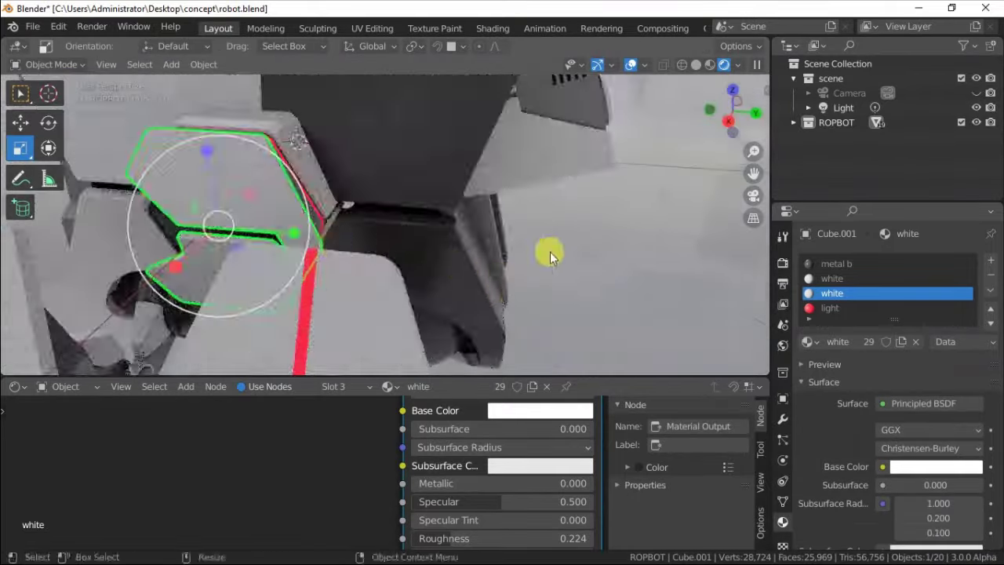
mouse_move(551, 257)
middle_down()
mouse_move(298, 194)
mouse_move(382, 173)
mouse_move(503, 231)
middle_up()
click(21, 123)
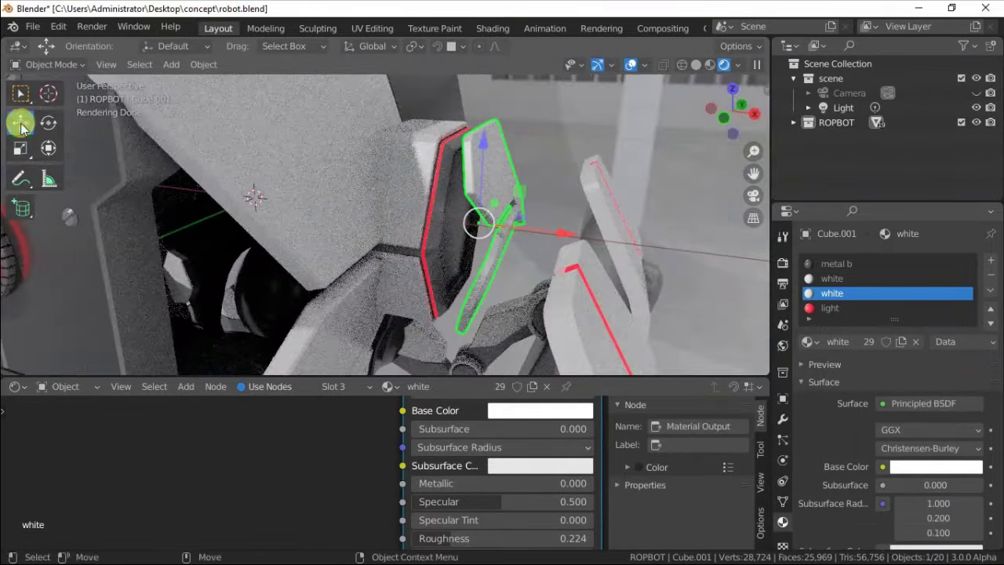
drag(587, 218, 584, 220)
middle_drag(584, 219, 353, 189)
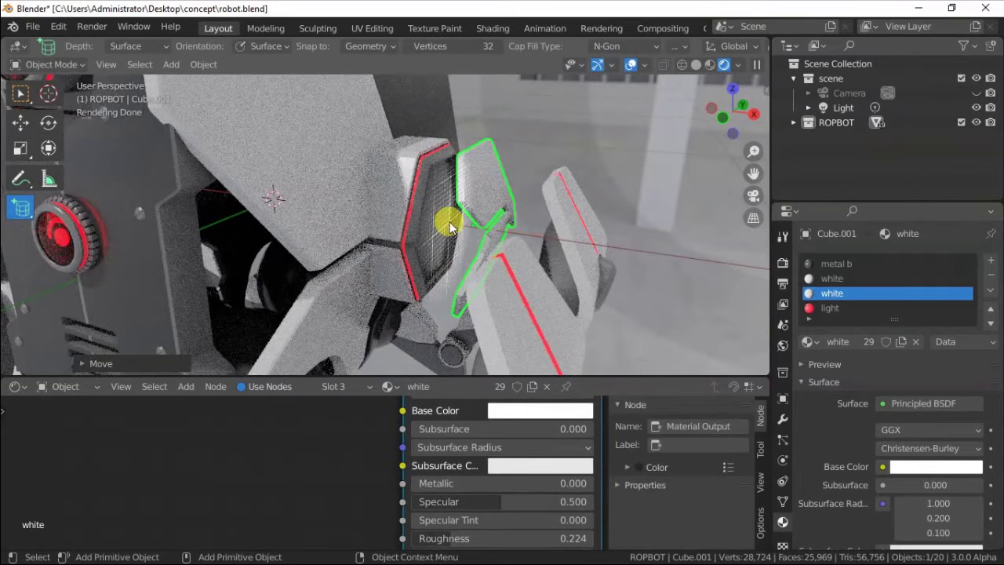
Step: Add a cylinder at the leg joint with X rotation 90° and position it
drag(500, 201, 593, 176)
click(21, 123)
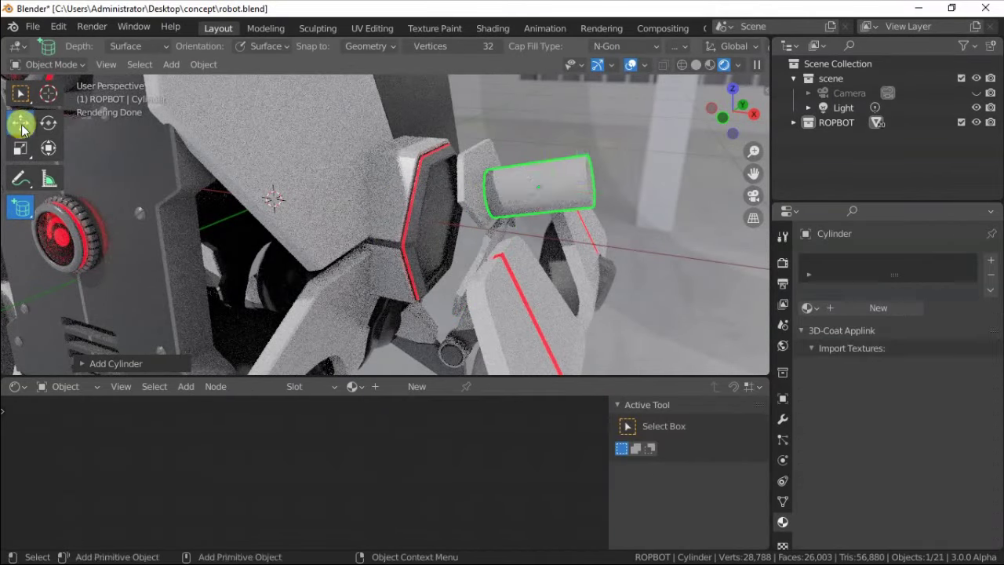
click(782, 398)
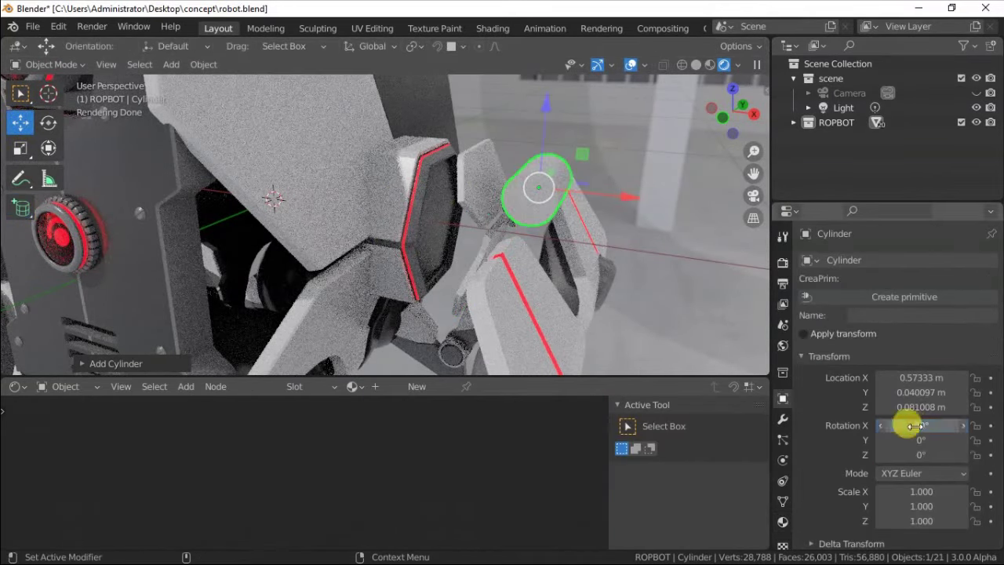
drag(913, 426, 933, 425)
key(g)
click(473, 139)
mouse_move(473, 138)
middle_down()
mouse_move(327, 218)
mouse_move(530, 197)
mouse_move(474, 192)
middle_up()
Step: Isolate the hexagonal plate in solid shading and draw a thin box across its split
click(421, 210)
key(KP_Divide)
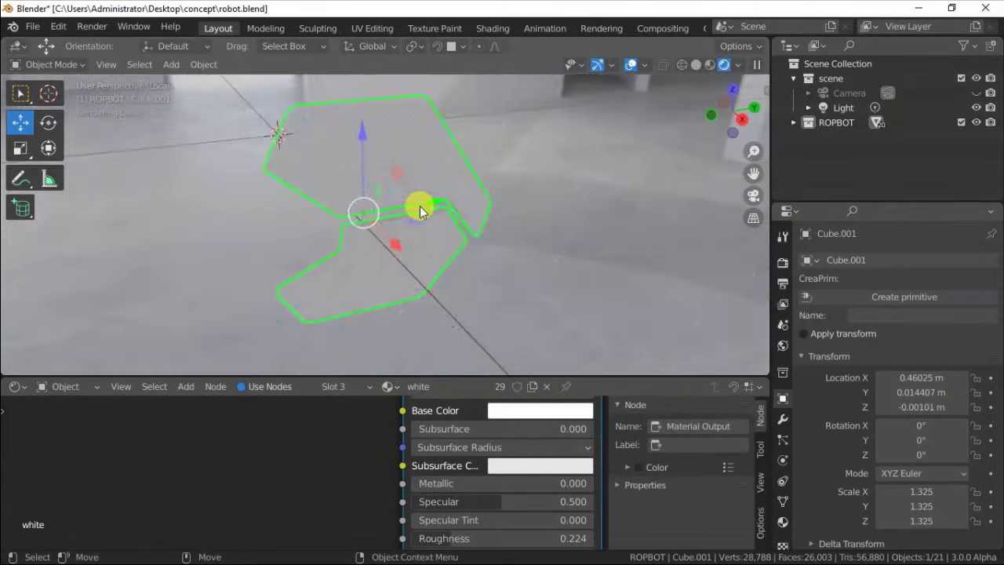
click(696, 65)
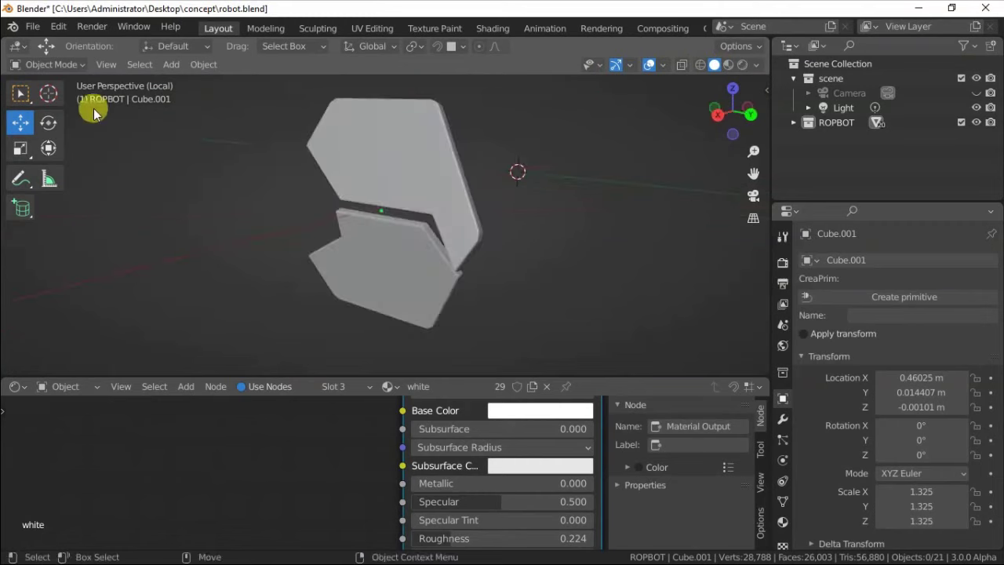
click(19, 209)
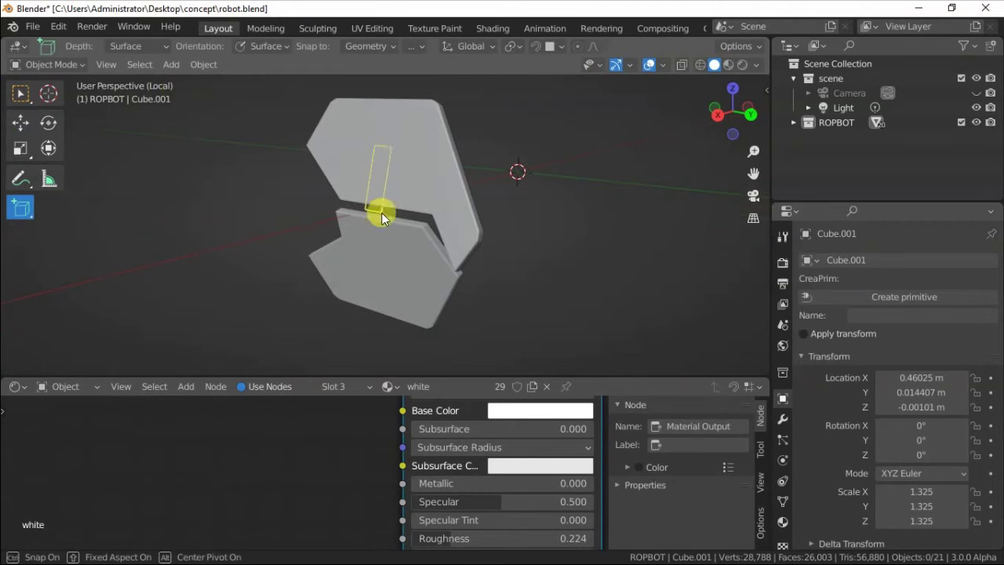
drag(382, 213, 327, 197)
key(shift+space)
key(g)
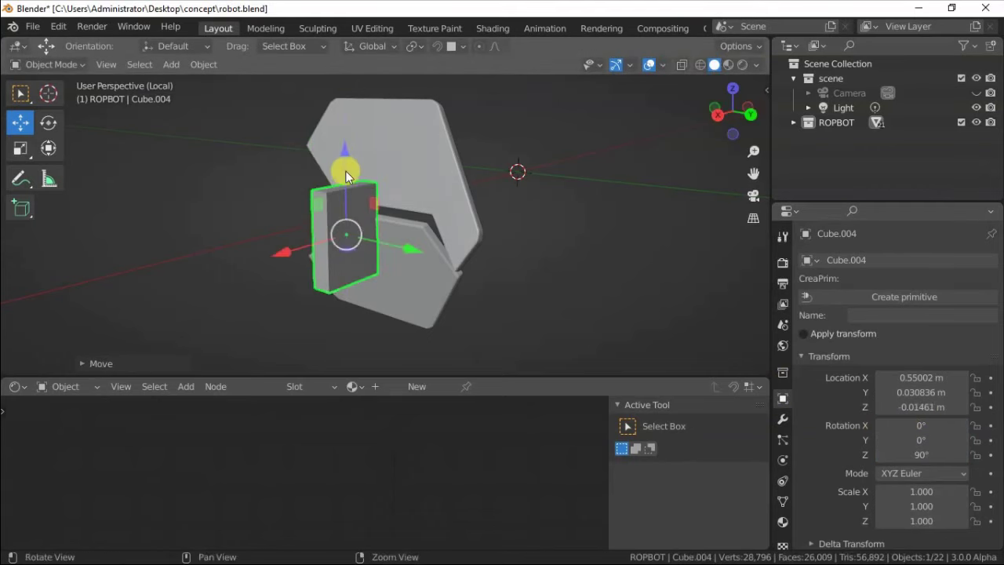
middle_drag(300, 254, 356, 198)
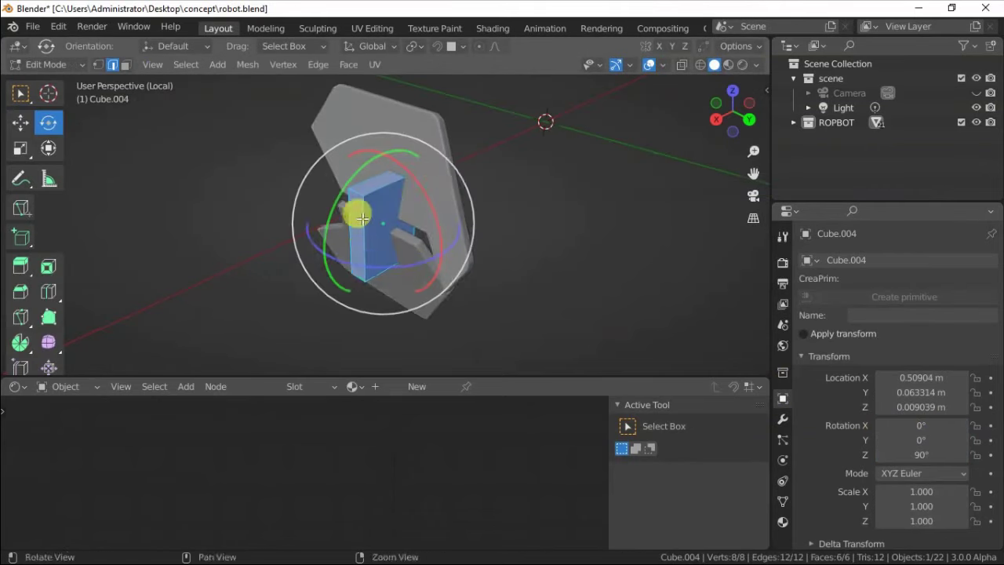
Step: Round the box's edges and duplicate it beside the original as a second cutter
click(337, 292)
key(ctrl+e)
click(345, 180)
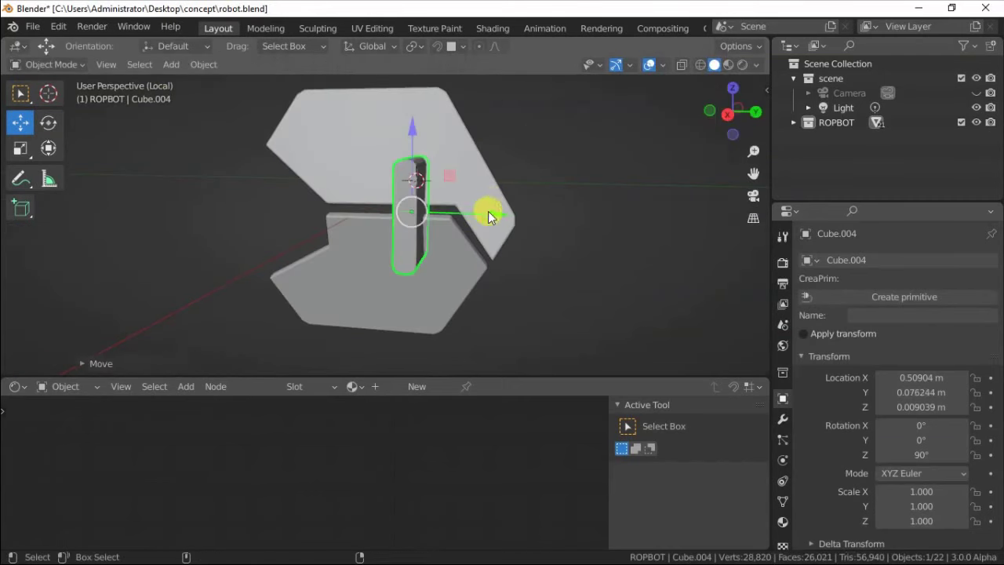
key(ctrl+d)
click(403, 225)
Step: Cut the slots with a Boolean Difference modifier on the plate, apply it, and delete the cutters
click(470, 274)
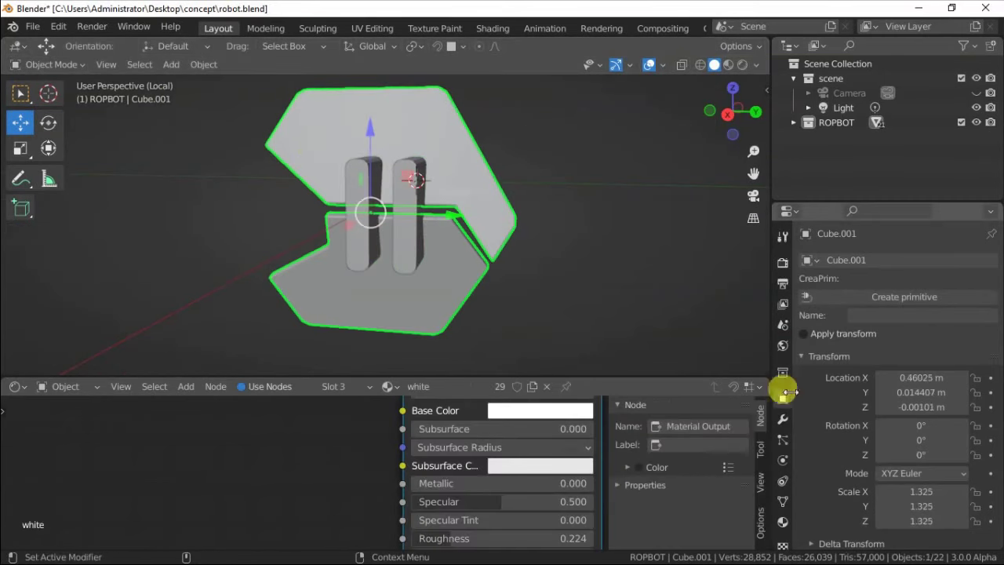
click(782, 419)
click(898, 260)
click(682, 329)
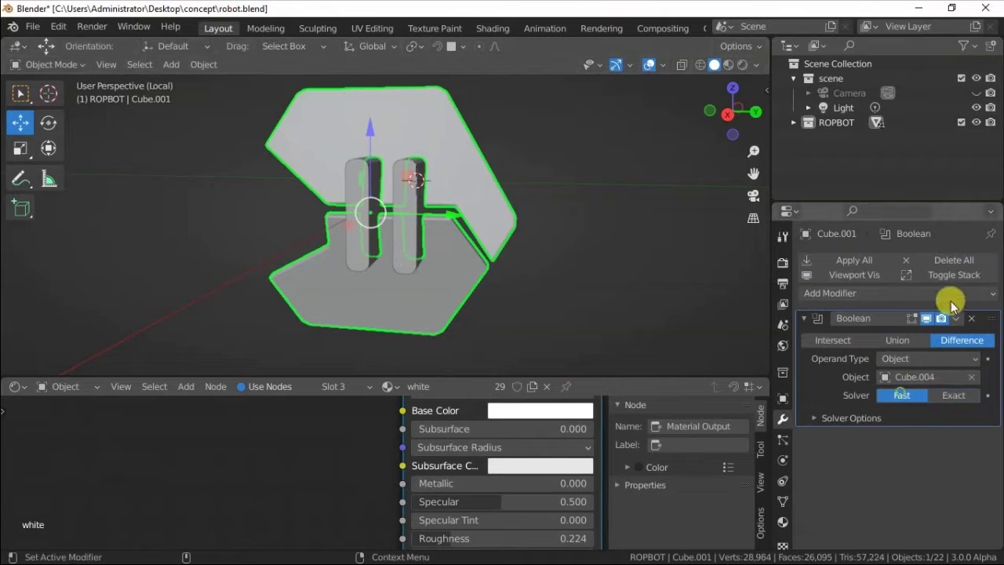
key(ctrl+a)
click(381, 210)
key(Delete)
Step: Return to the full robot in rendered shading and select the slotted plate
key(KP_Divide)
key(z)
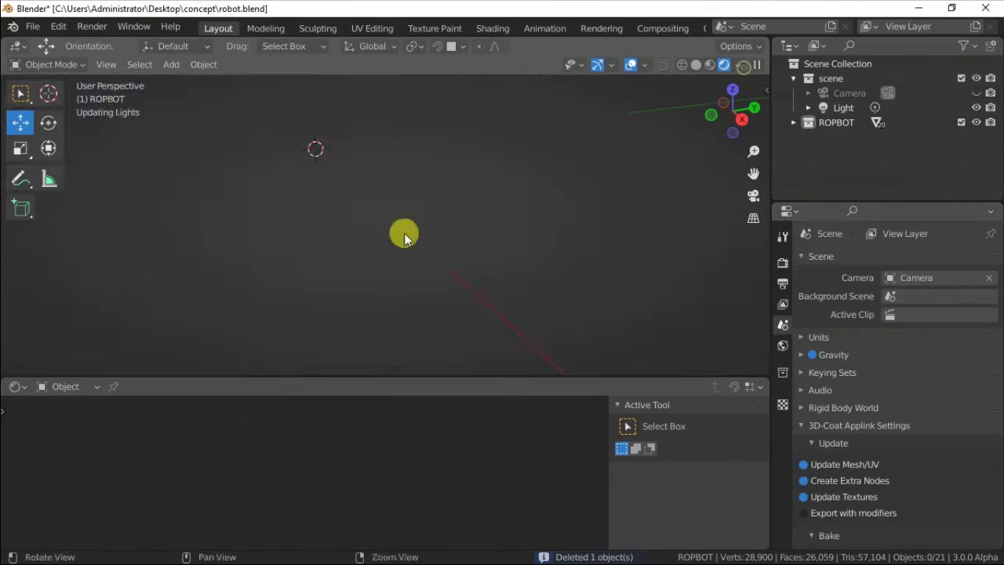
scroll(486, 220, up, 3)
click(325, 250)
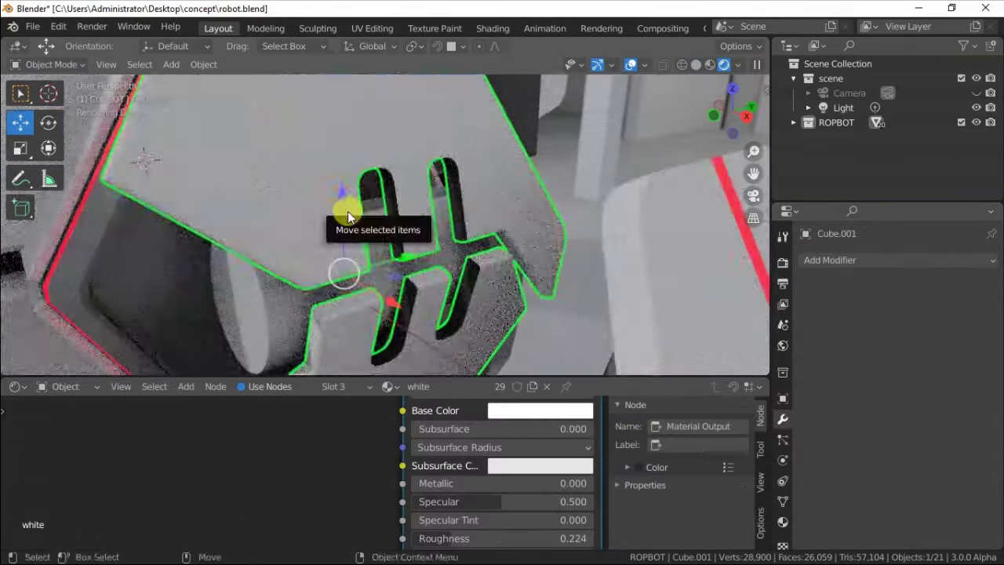
Step: Extrude the plate's front face along its normals in face select mode
key(Tab)
key(3)
click(416, 129)
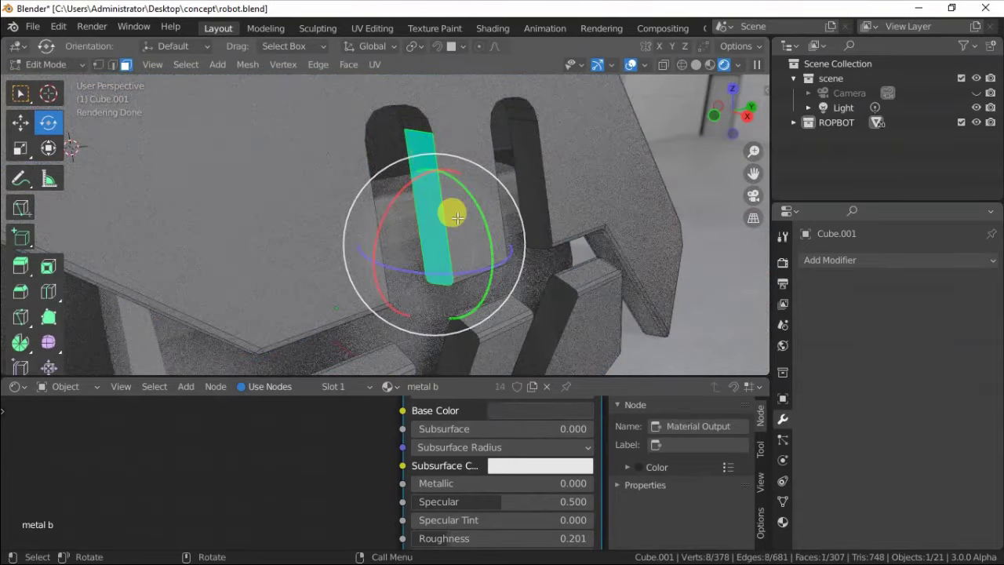
middle_drag(438, 179, 418, 179)
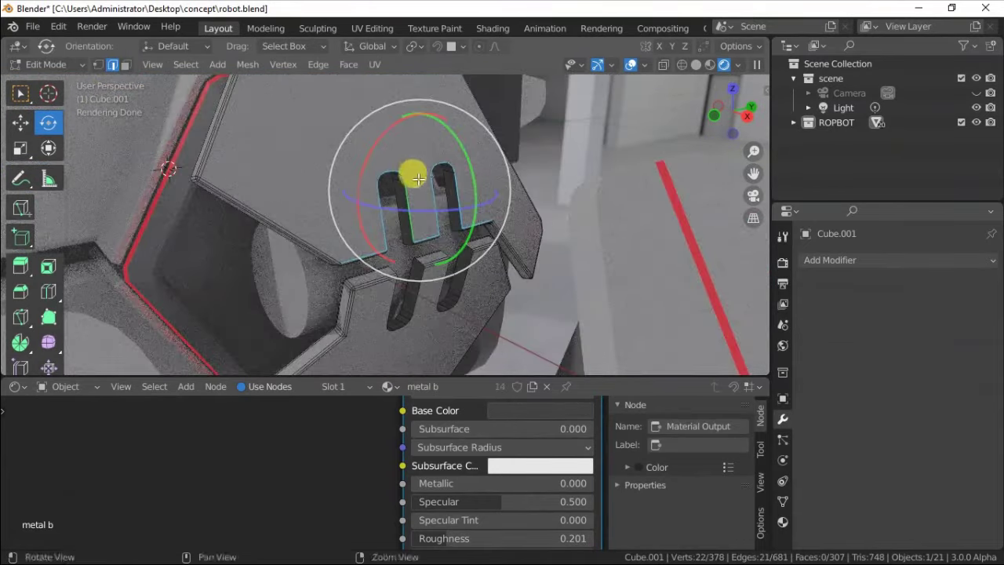
click(357, 170)
right_click(317, 161)
middle_drag(287, 318, 359, 287)
right_click(291, 249)
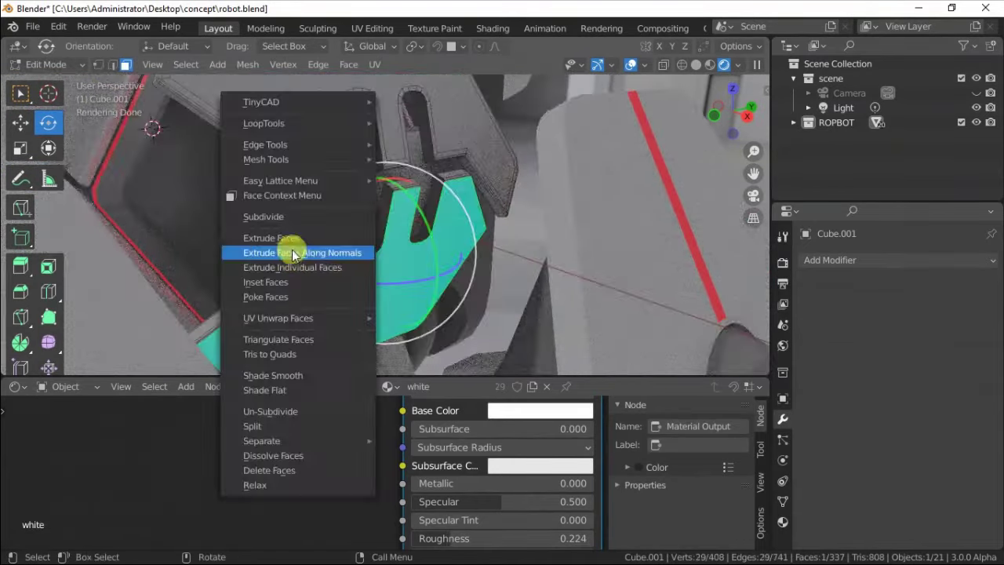
click(291, 250)
click(268, 283)
middle_drag(268, 283, 392, 179)
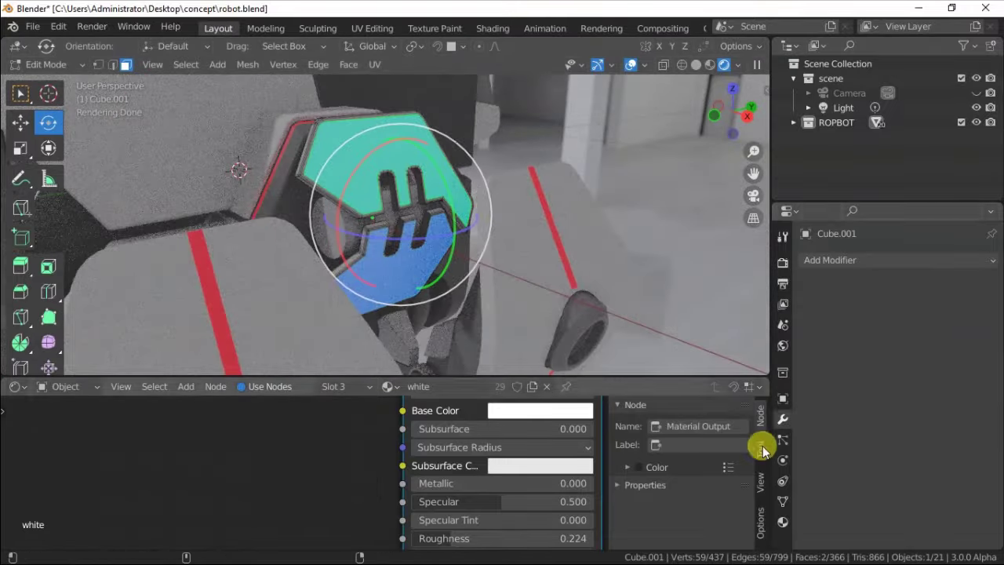
Step: Check the plate's material slots, then select the metal parts and the joint cylinder
click(782, 522)
key(Tab)
click(527, 180)
mouse_move(527, 180)
middle_down()
mouse_move(497, 196)
mouse_move(358, 201)
mouse_move(471, 149)
mouse_move(483, 162)
mouse_move(455, 197)
mouse_move(406, 180)
mouse_move(392, 202)
middle_up()
click(471, 149)
click(466, 187)
click(405, 181)
click(421, 238)
Step: Duplicate the joint cylinder and shrink and rotate the copy in Edit Mode
key(shift+d)
key(Tab)
click(20, 148)
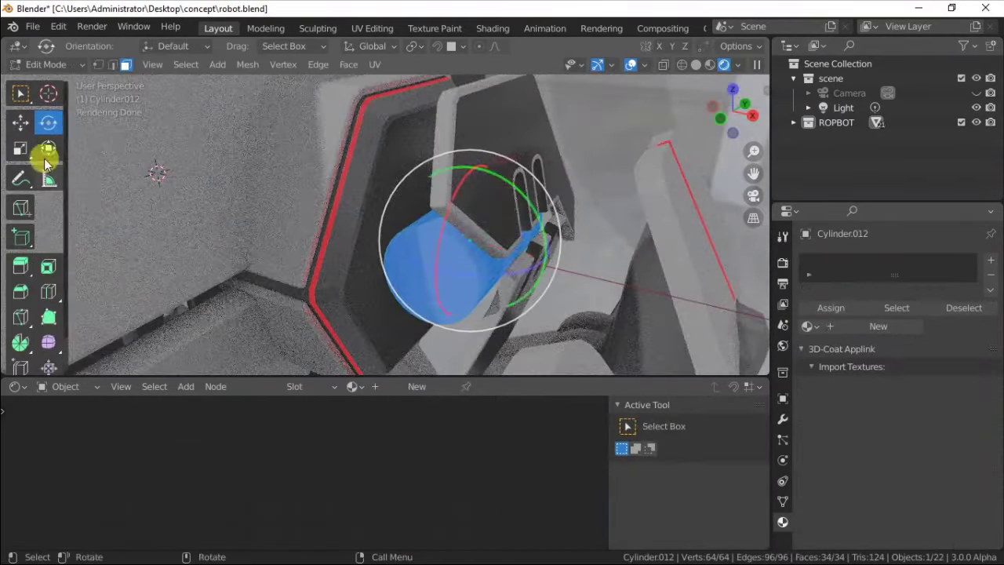
middle_drag(42, 152, 43, 152)
key(s)
click(43, 137)
key(r)
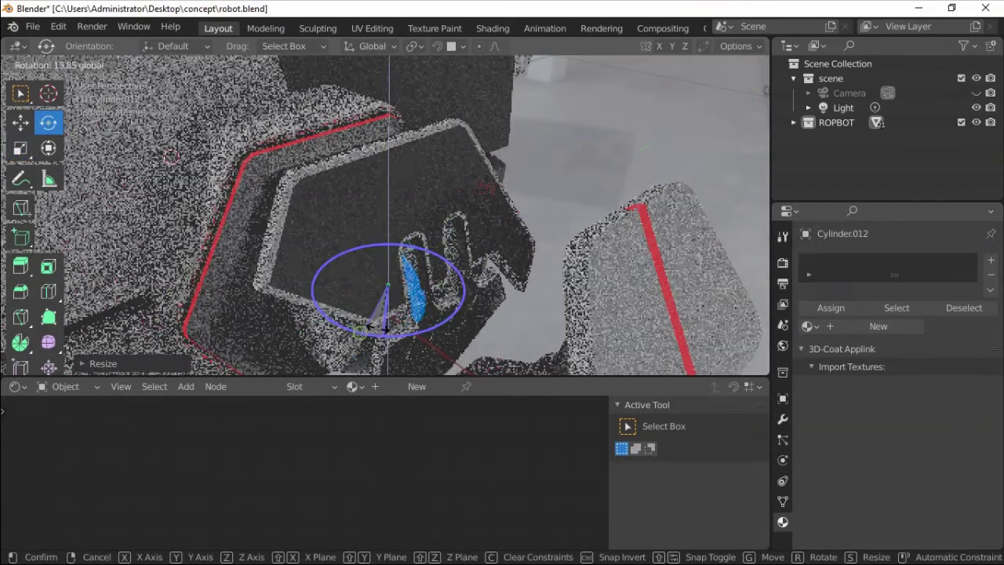
click(21, 122)
Step: Move the small cylinder piece into the panel opening and rescale it to fit
mouse_move(388, 233)
middle_down()
mouse_move(335, 275)
mouse_move(540, 253)
middle_up()
key(g)
click(533, 229)
click(40, 151)
middle_drag(40, 151, 504, 134)
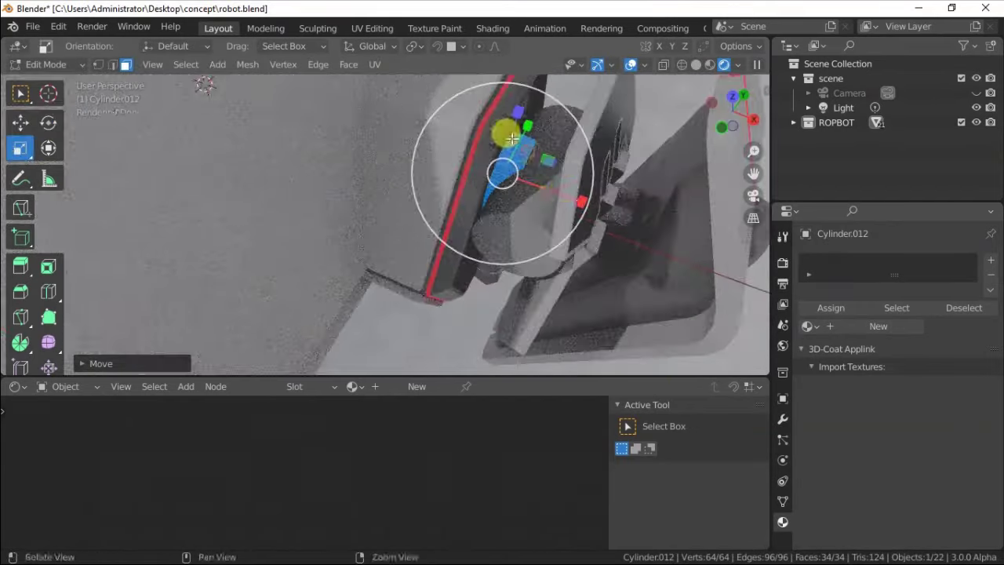
key(s)
click(359, 171)
click(20, 122)
Step: Try an edge bevel on the piece, cancel it, and return to Object Mode
click(19, 149)
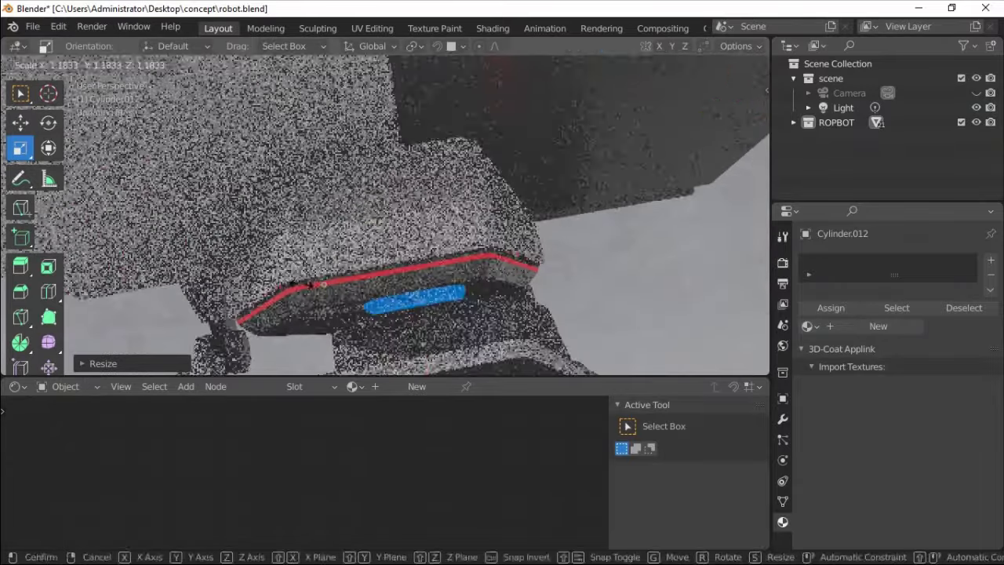
mouse_move(410, 206)
middle_down()
mouse_move(392, 155)
mouse_move(441, 163)
mouse_move(439, 204)
mouse_move(455, 208)
middle_up()
key(ctrl+b)
key(Escape)
key(Tab)
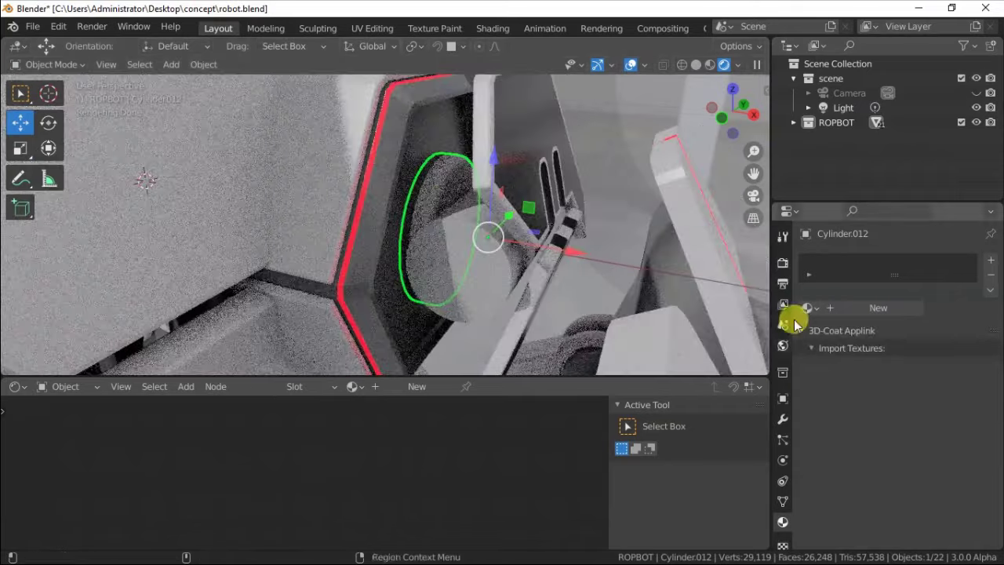
Step: Give the small piece the metal material and start bevelling the large cylinder's edges
click(691, 387)
mouse_move(251, 170)
middle_down()
mouse_move(448, 201)
mouse_move(475, 233)
middle_up()
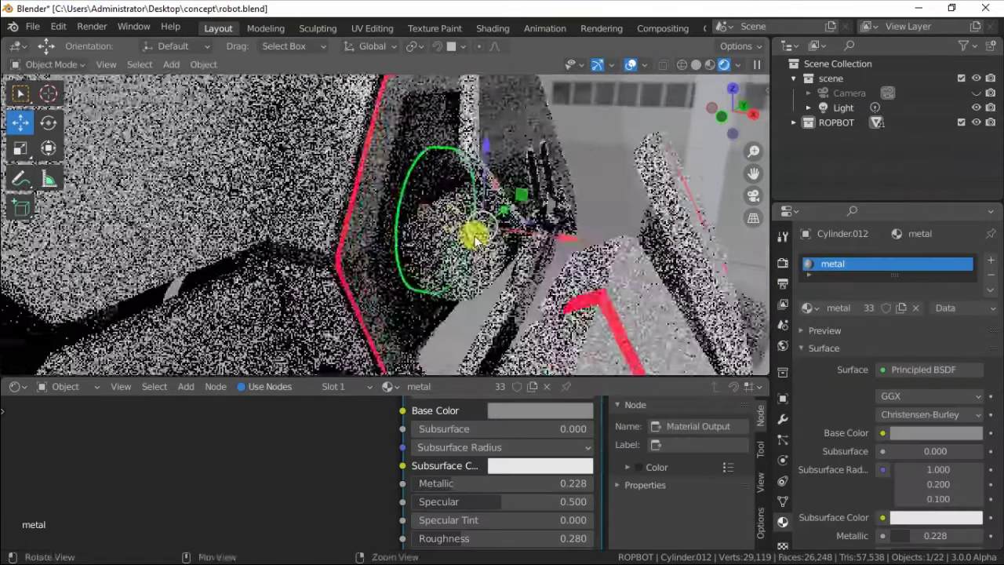
key(Tab)
key(ctrl+b)
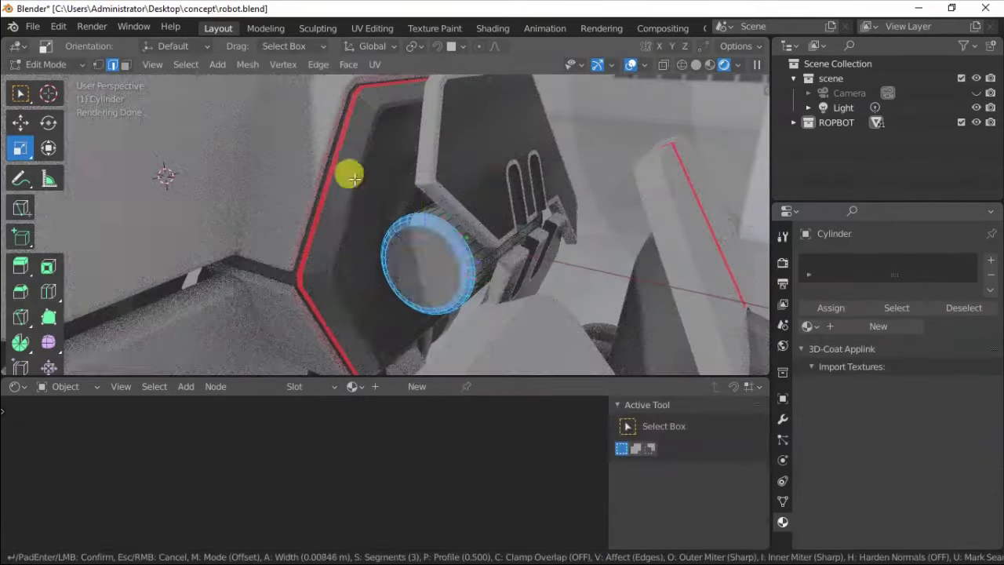
middle_drag(192, 87, 469, 219)
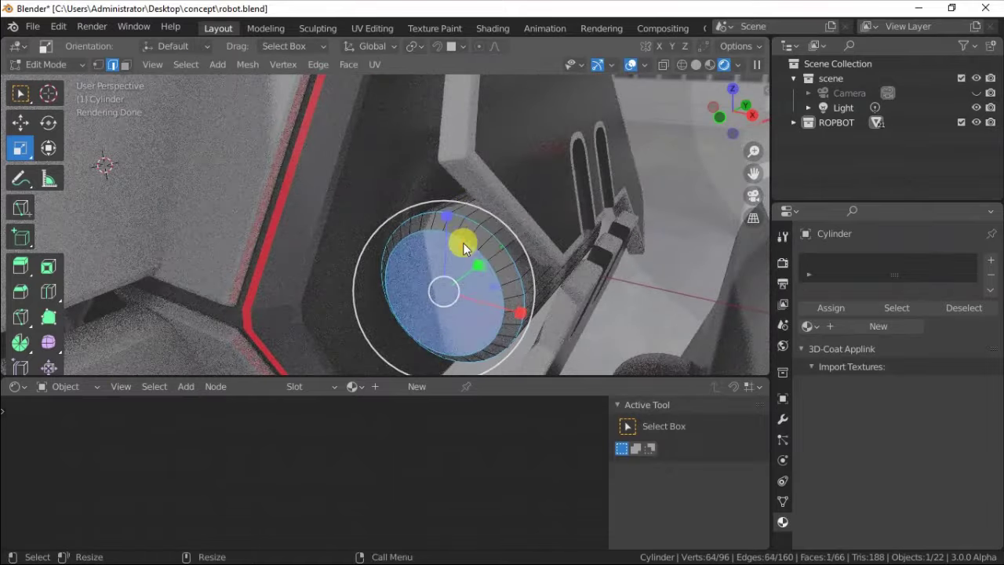
key(ctrl+b)
Step: Bevel the cylinder's cap edge loop twice, then exit Edit Mode
click(392, 180)
mouse_move(403, 224)
middle_down()
mouse_move(303, 242)
mouse_move(239, 193)
middle_up()
click(239, 193)
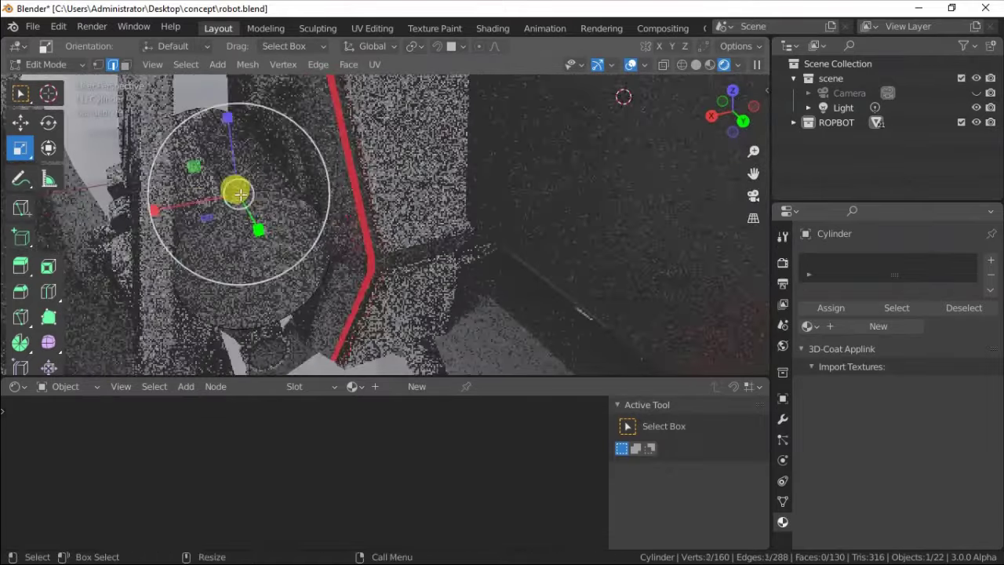
alt+click(239, 193)
key(ctrl+b)
click(238, 174)
key(ctrl+b)
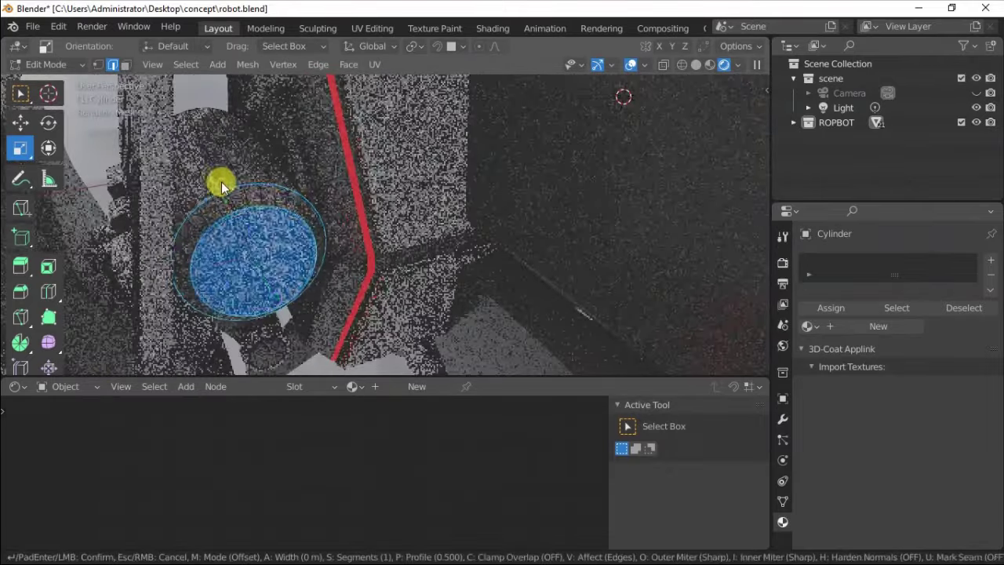
click(260, 219)
mouse_move(259, 220)
middle_down()
mouse_move(426, 206)
mouse_move(540, 164)
mouse_move(426, 224)
mouse_move(464, 148)
middle_up()
key(Tab)
Step: Move the cylinder into the panel opening, shrink it slightly, and assign metal b
click(426, 224)
drag(464, 148, 442, 101)
mouse_move(442, 102)
middle_down()
mouse_move(444, 208)
mouse_move(340, 337)
mouse_move(421, 306)
mouse_move(422, 196)
middle_up()
click(14, 155)
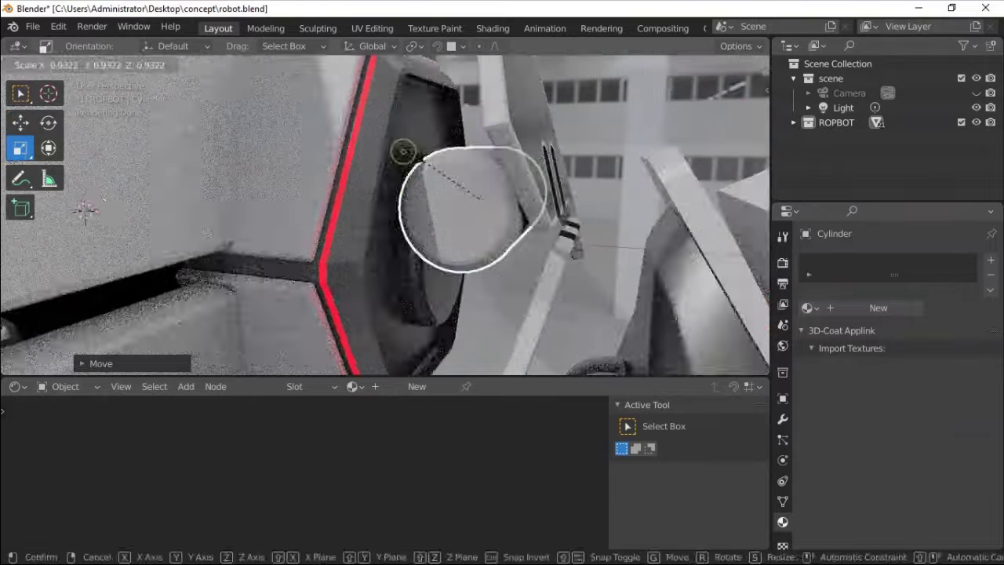
mouse_move(404, 153)
middle_down()
mouse_move(443, 196)
mouse_move(433, 207)
middle_up()
click(678, 400)
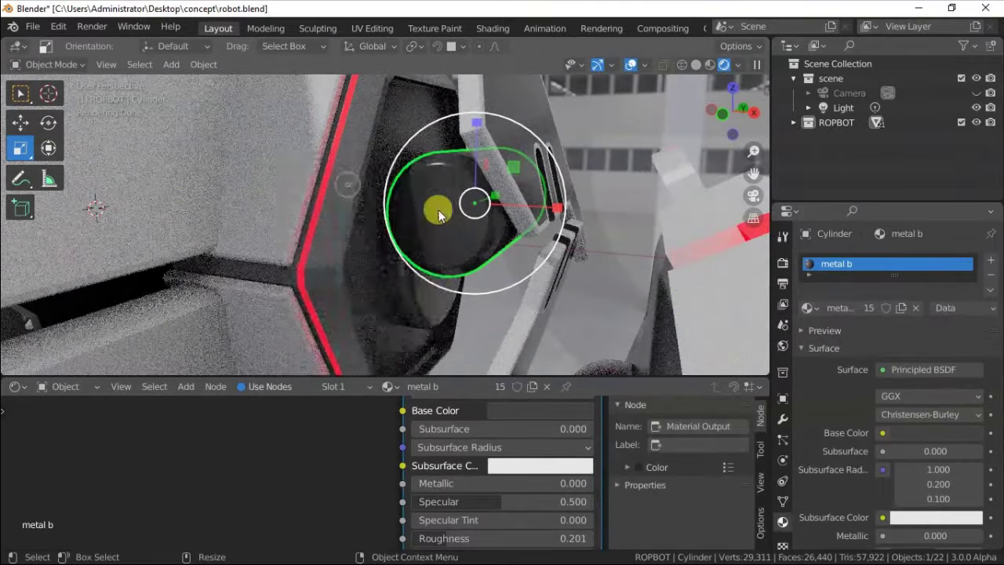
Step: Add a second material slot with metal and inset the cylinder's front face
key(Tab)
click(991, 261)
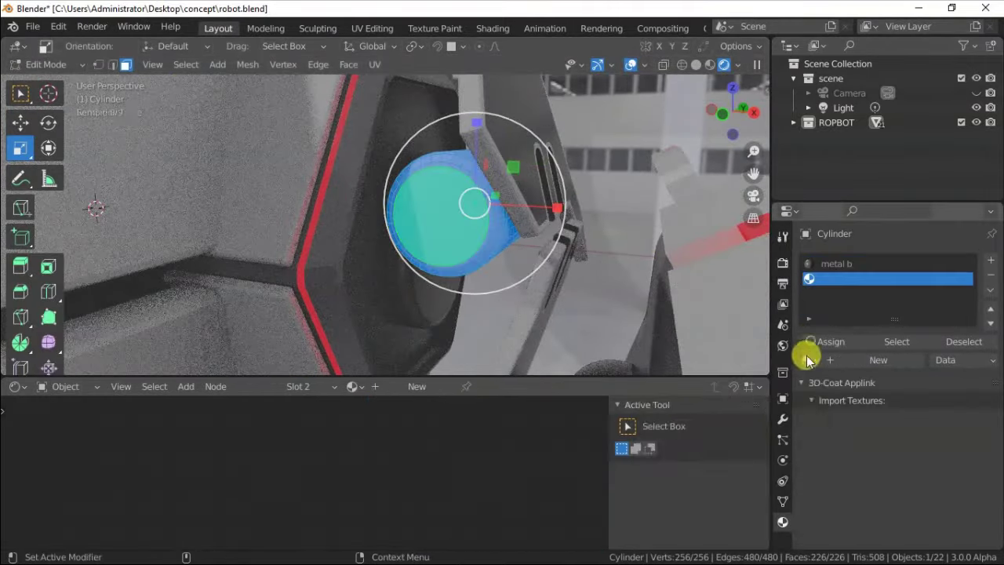
click(671, 439)
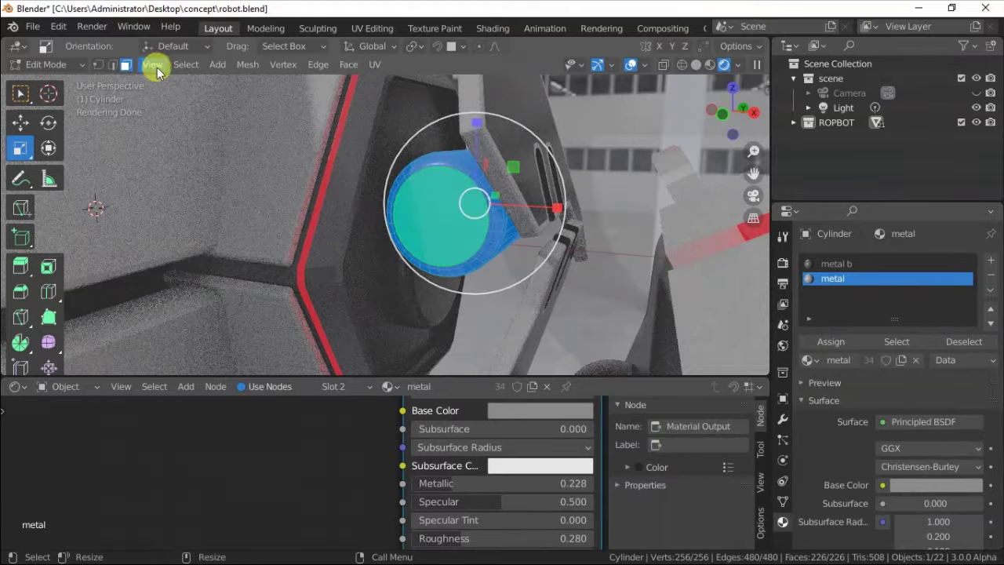
right_click(443, 210)
click(366, 354)
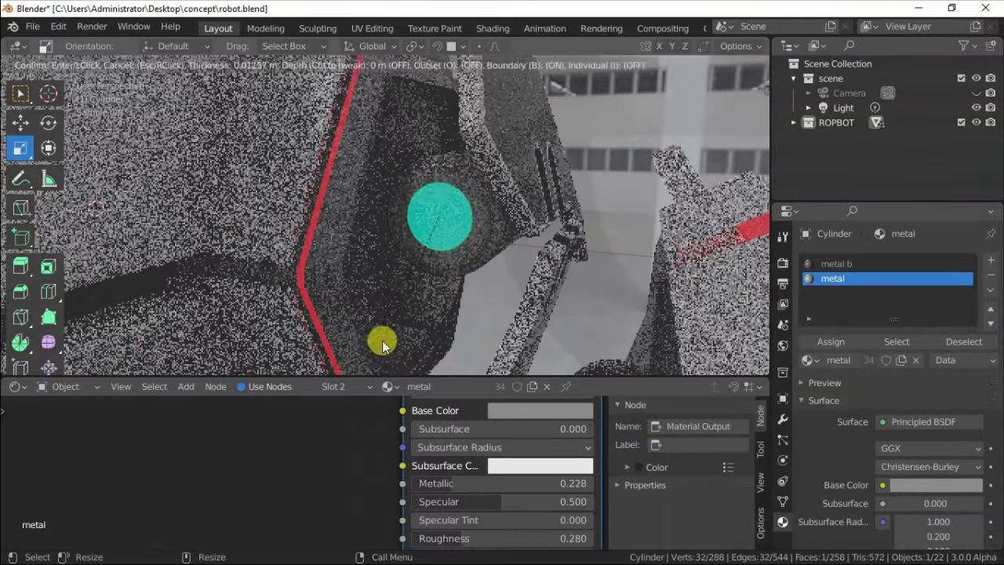
click(382, 341)
mouse_move(381, 341)
middle_down()
mouse_move(386, 206)
mouse_move(333, 208)
middle_up()
key(ctrl+d)
Step: Shrink the duplicated front face and extrude it into a small tube
right_click(479, 191)
middle_drag(479, 190, 425, 183)
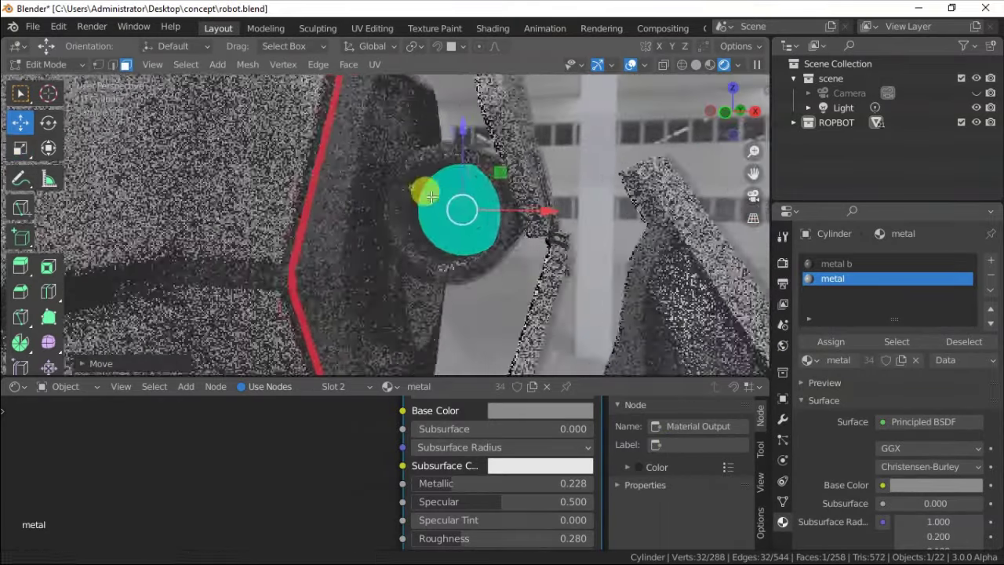
drag(398, 149, 420, 168)
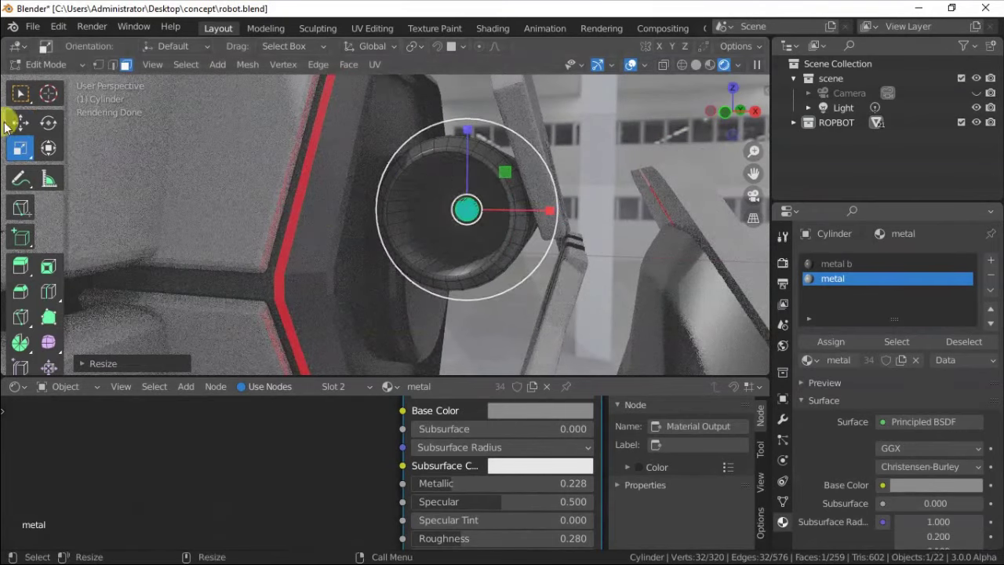
key(shift+space)
key(g)
middle_drag(420, 168, 438, 234)
click(360, 210)
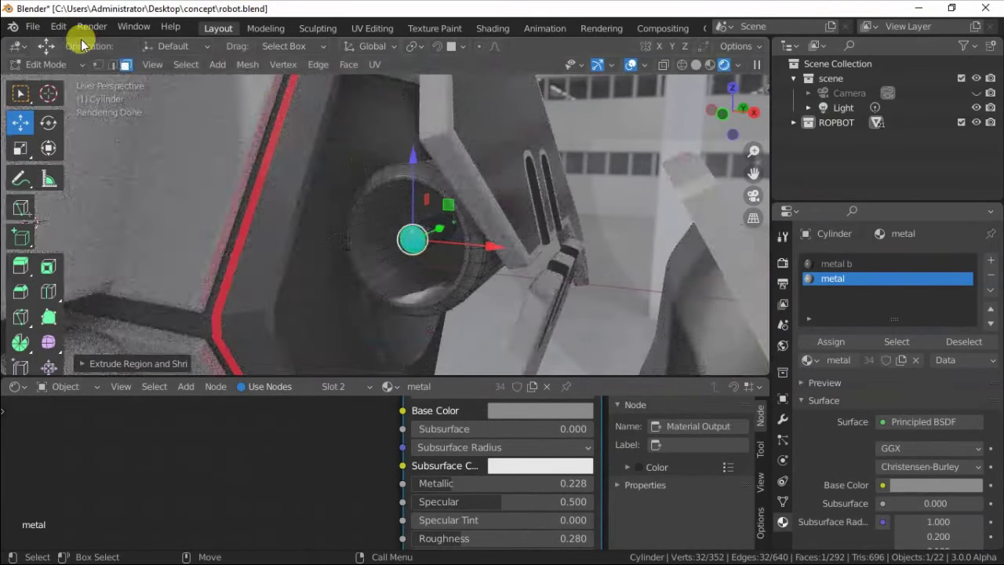
Step: Bevel the tube's edge and extrude its end face inward
click(114, 65)
key(ctrl+e)
click(397, 184)
click(119, 66)
scroll(469, 276, up, 2)
click(464, 274)
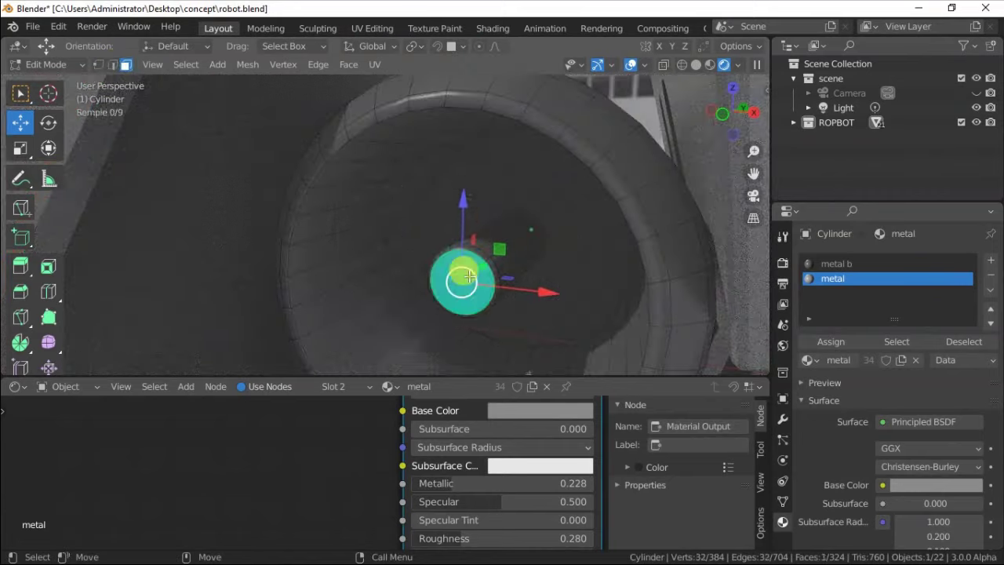
click(420, 314)
click(387, 341)
right_click(400, 251)
Step: Add a loop cut around the tube
click(401, 250)
click(385, 309)
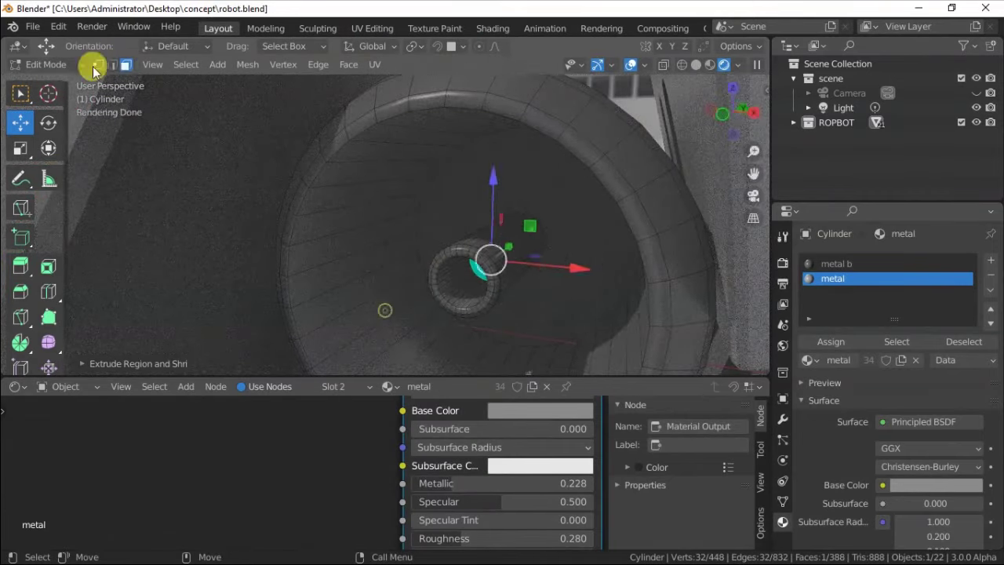
key(2)
right_click(382, 254)
click(382, 254)
click(303, 173)
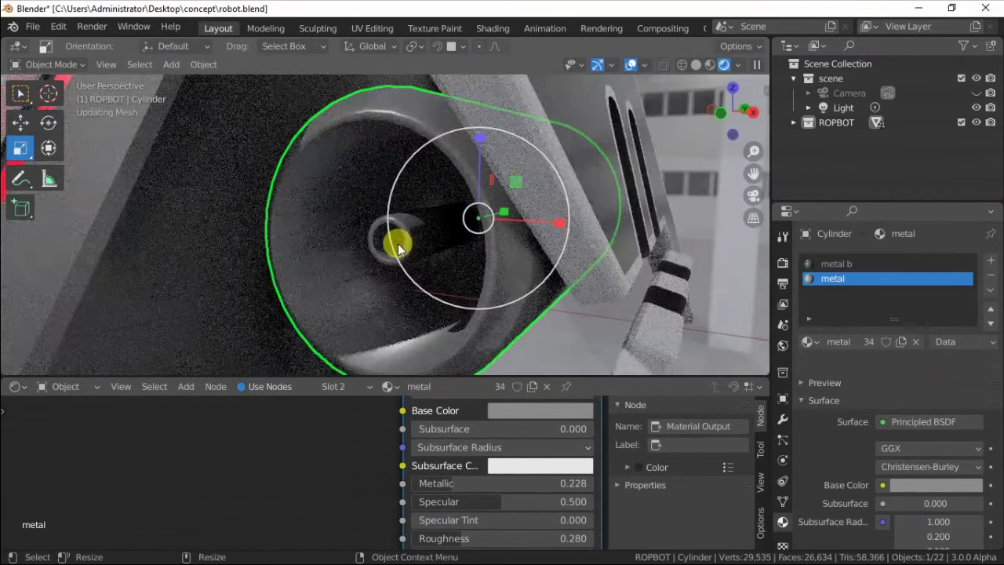
Step: Separate the linked tube geometry into its own object, Cylinder.013, and frame it
key(ctrl+l)
middle_drag(400, 244, 688, 287)
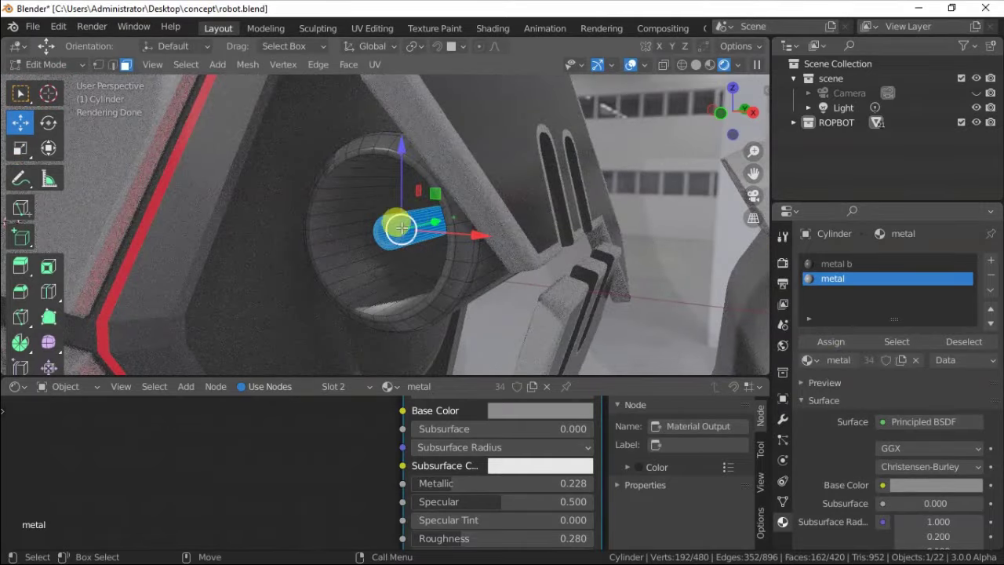
right_click(348, 240)
click(450, 502)
key(Tab)
key(KP_Decimal)
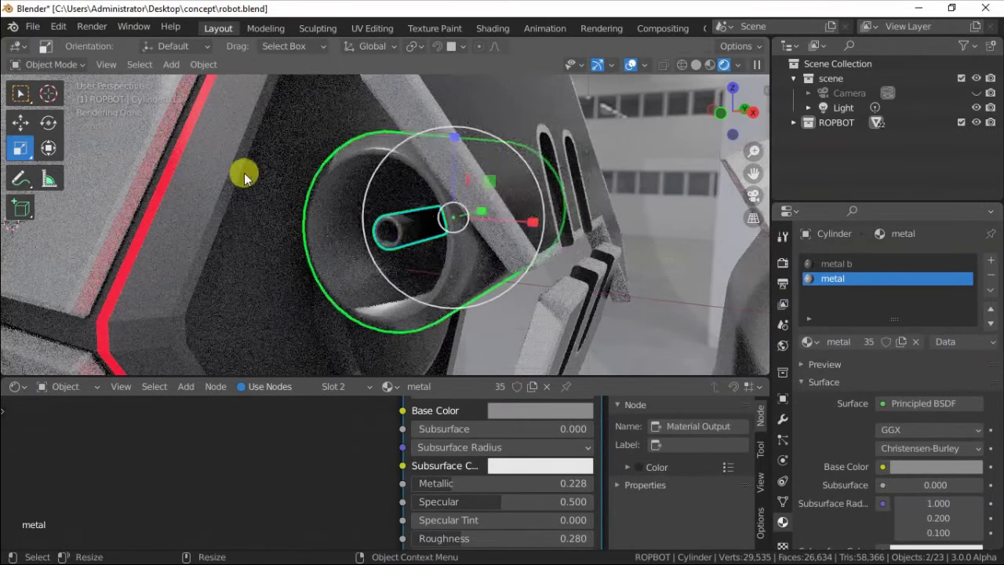
click(407, 230)
key(KP_1)
scroll(407, 231, up, 2)
scroll(465, 176, up, 3)
Step: Raise the tube toward the top of the face and set its origin to the cylinder centre
drag(464, 176, 464, 82)
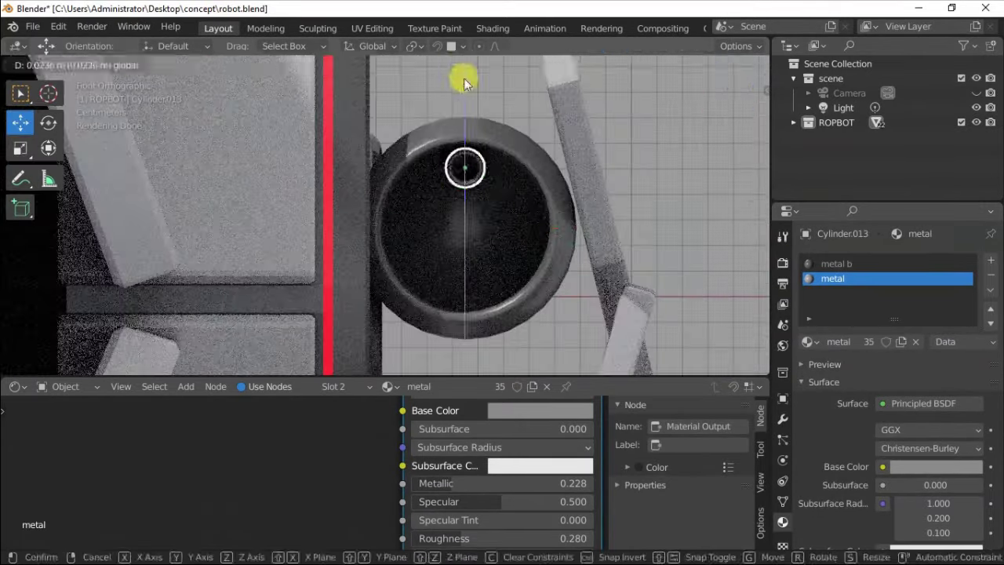
click(459, 213)
click(459, 166)
right_click(457, 183)
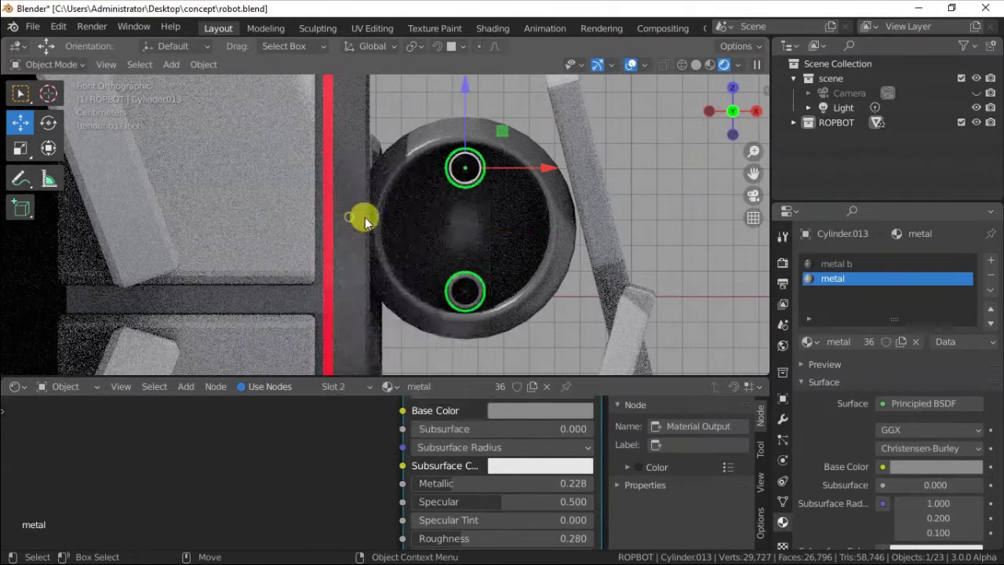
click(547, 253)
Step: Duplicate the tube and rotate copies 90° and 45° around the cylinder centre
key(ctrl+d)
click(49, 122)
drag(428, 290, 405, 192)
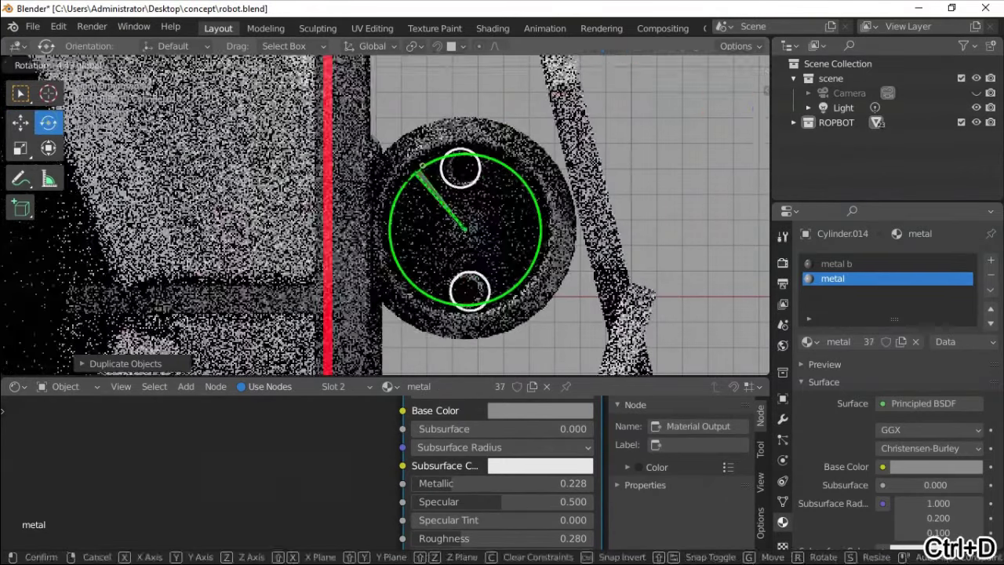
right_click(452, 173)
key(ctrl+d)
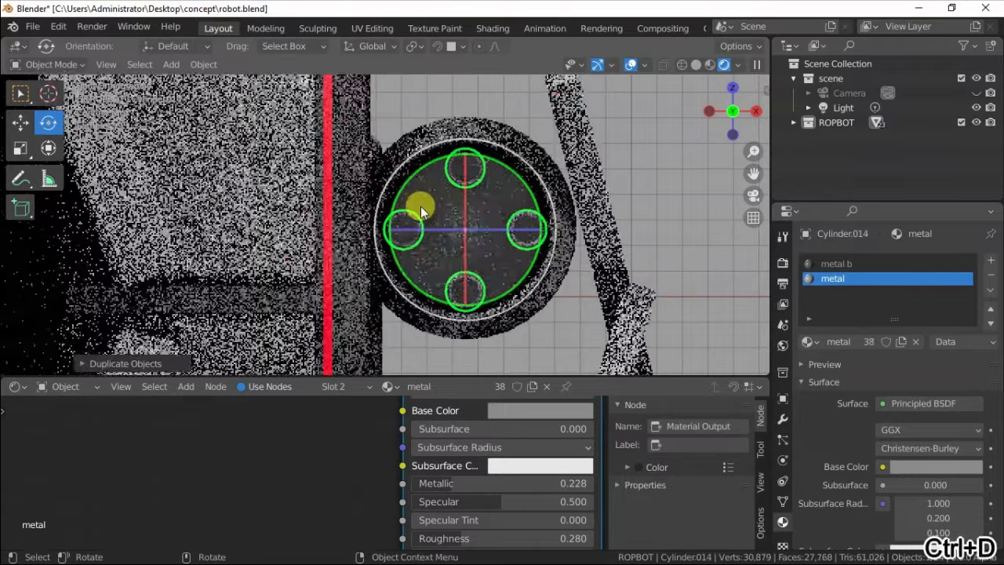
right_click(420, 206)
drag(421, 170, 407, 183)
Step: Set another copy's pivot to the cylinder centre and position it to complete the eight-tube ring
key(ctrl+z)
mouse_move(441, 226)
middle_down()
mouse_move(269, 244)
mouse_move(380, 214)
middle_up()
right_click(235, 207)
click(248, 291)
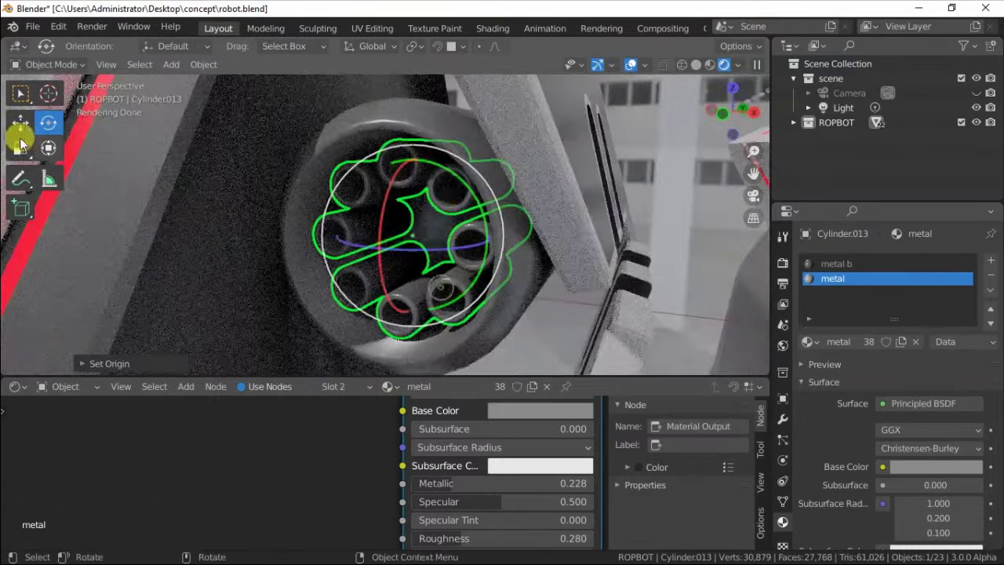
click(21, 122)
middle_drag(45, 135, 325, 213)
drag(393, 225, 385, 129)
click(384, 130)
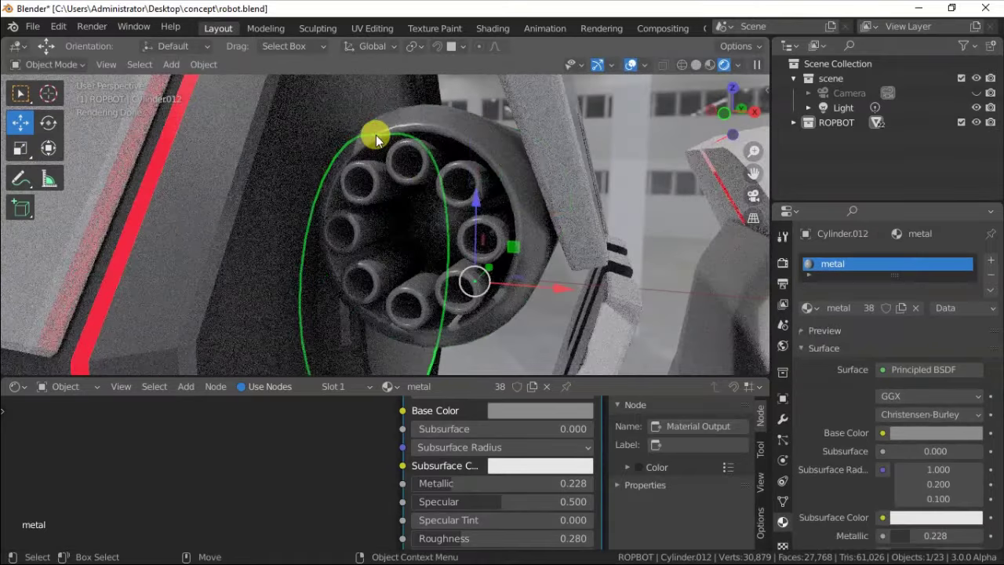
key(Tab)
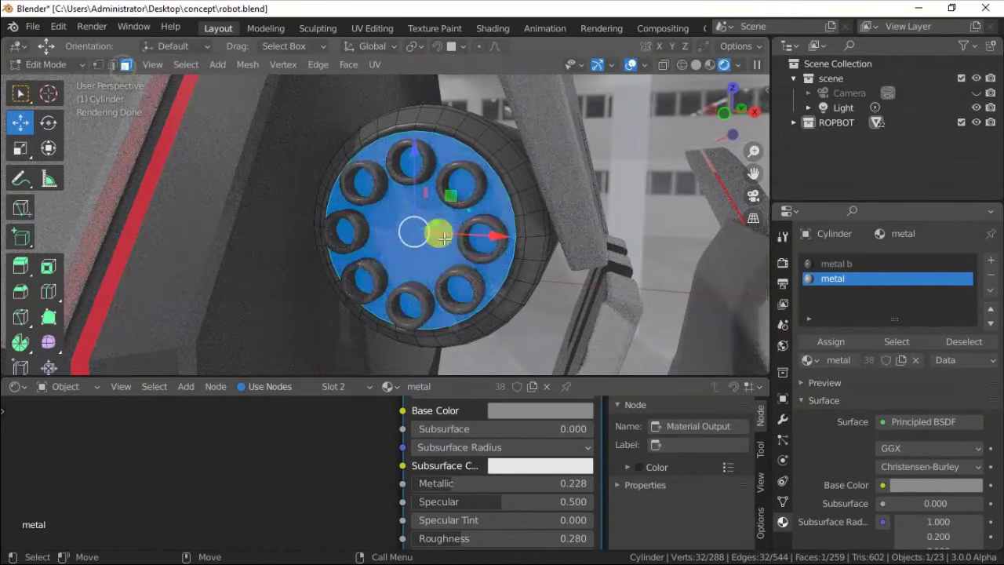
Step: Scale down the housing's front face and extrude it along its normals
right_click(361, 188)
click(21, 148)
drag(369, 176, 392, 206)
right_click(361, 188)
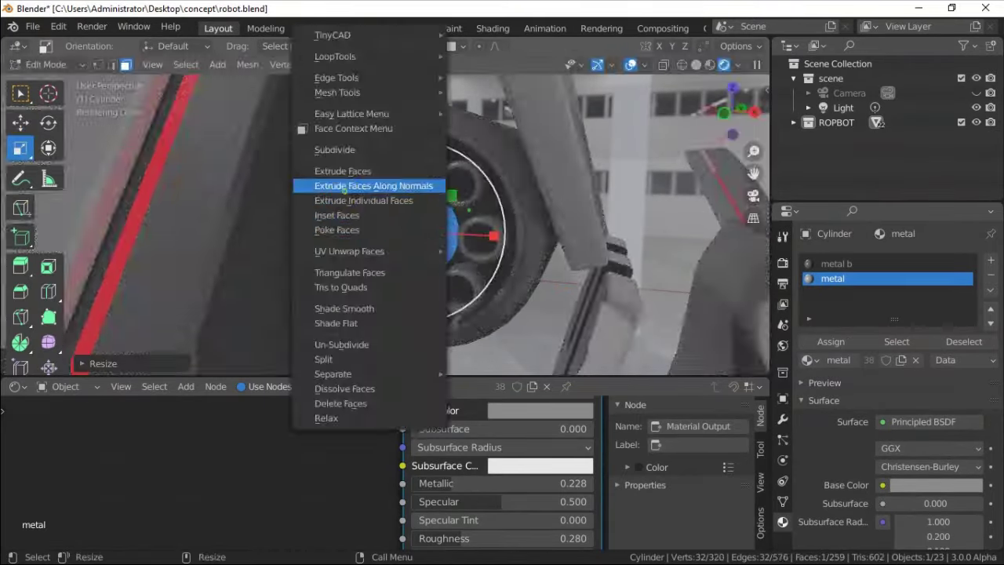
click(344, 186)
key(ctrl+r)
click(358, 175)
Step: Bevel the new edge loop to form a recessed rim and central hub
middle_drag(359, 175, 355, 242)
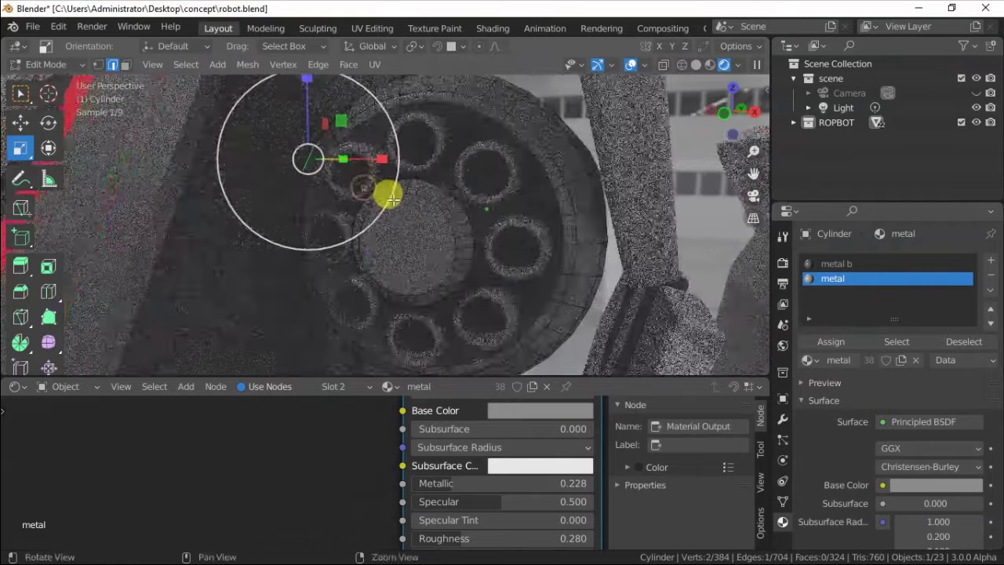
key(ctrl+b)
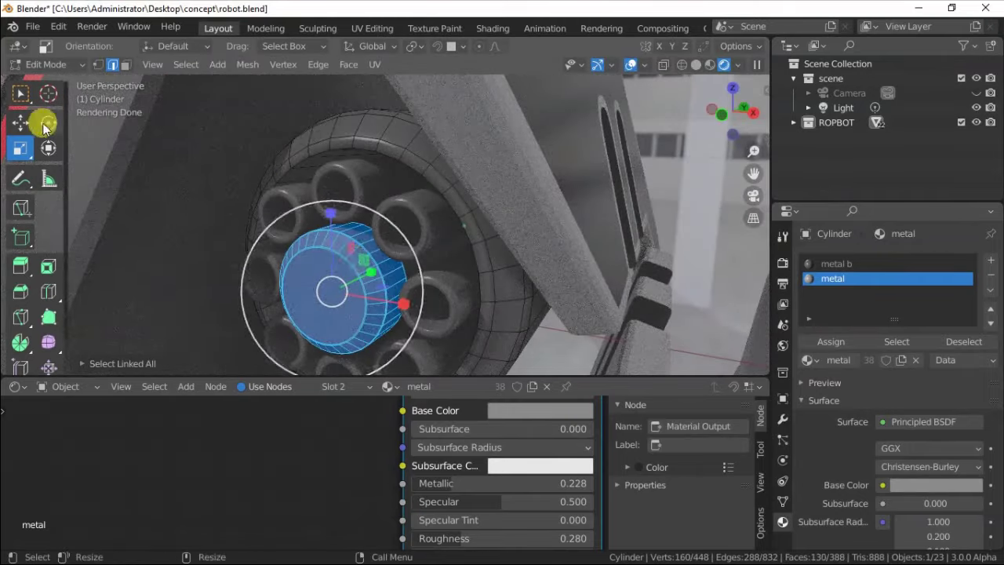
key(g)
click(309, 150)
key(Tab)
scroll(278, 180, up, 3)
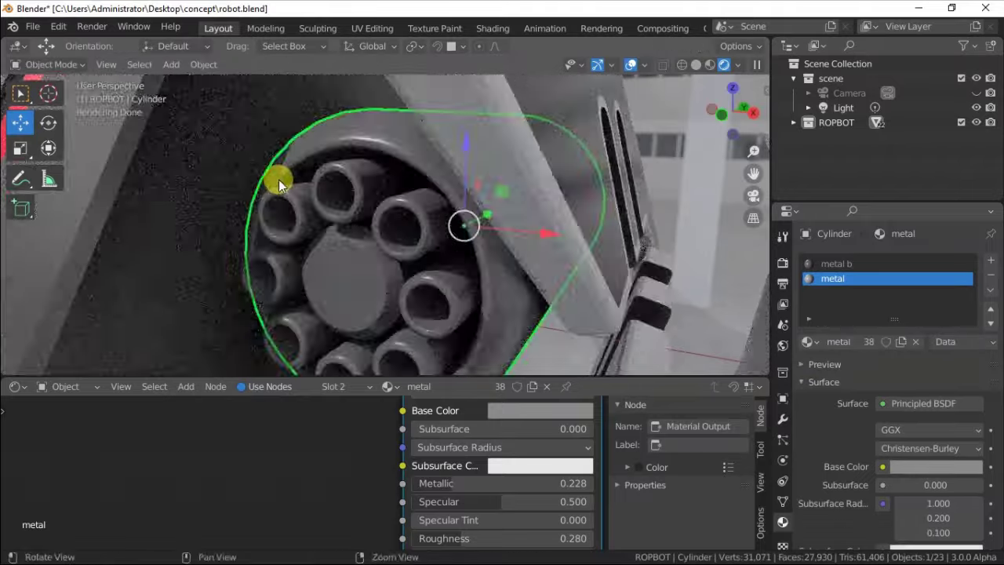
mouse_move(278, 180)
middle_down()
mouse_move(429, 196)
mouse_move(351, 155)
middle_up()
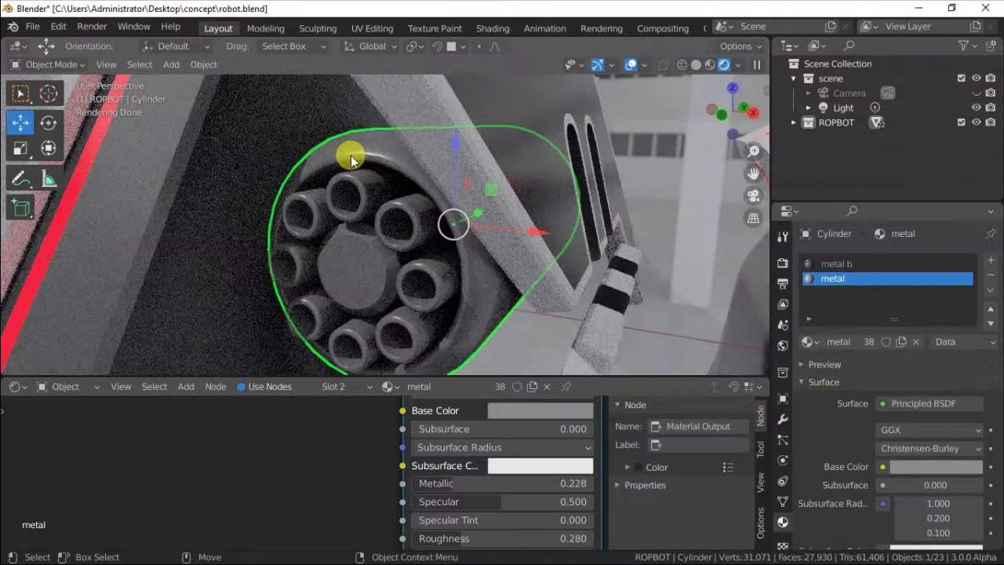
Step: Add a material slot and assign the red 'light' material to the rim faces
key(Tab)
click(990, 260)
click(672, 397)
key(Tab)
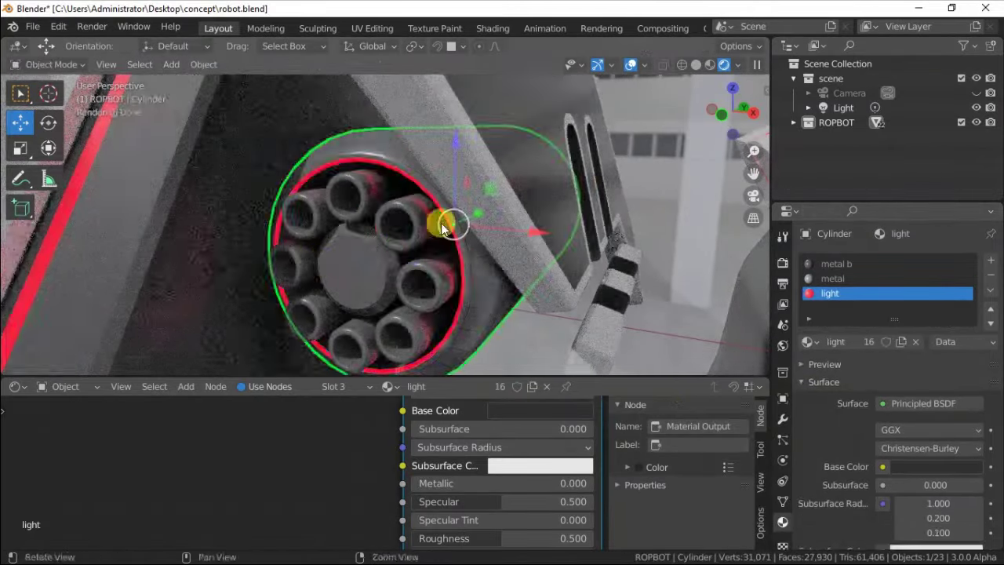
mouse_move(443, 224)
middle_down()
mouse_move(376, 191)
mouse_move(411, 197)
mouse_move(382, 249)
mouse_move(386, 157)
mouse_move(415, 196)
middle_up()
Step: Duplicate the housing and parent the barrels to it with Ctrl+P
key(ctrl+d)
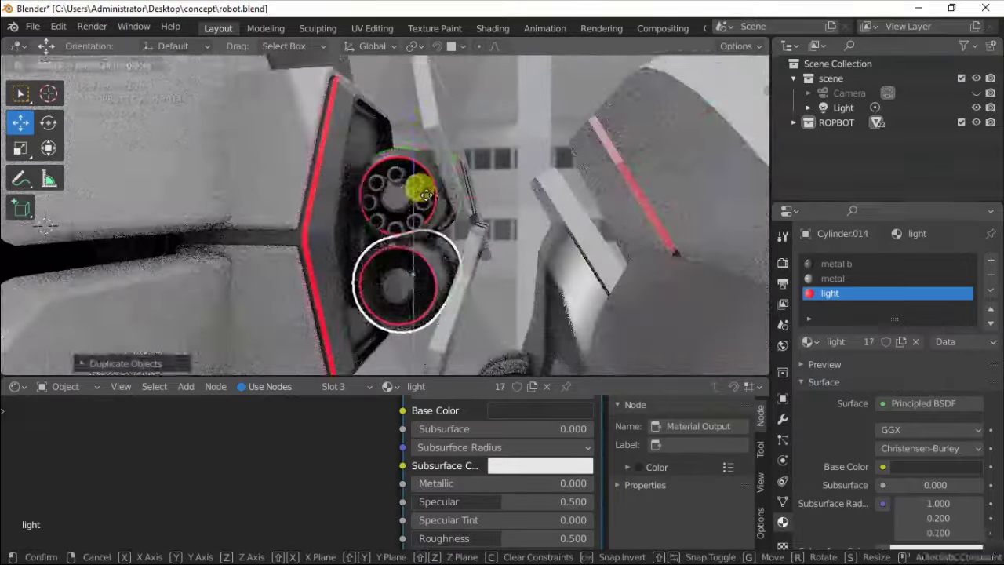
click(358, 191)
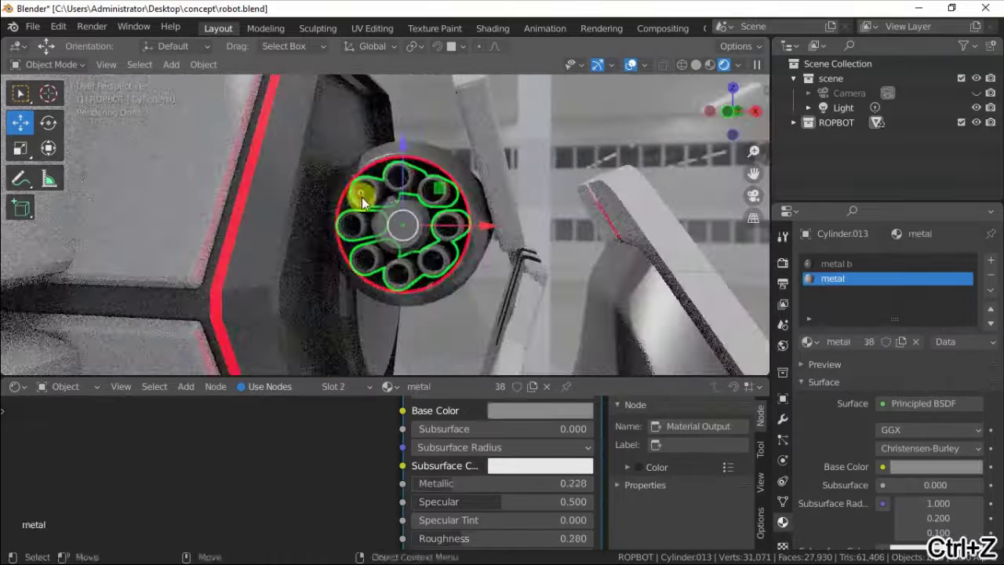
shift+click(345, 182)
key(ctrl+p)
click(344, 183)
Step: Delete an extra duplicate, then copy the barrel pod and move it below the original
click(385, 141)
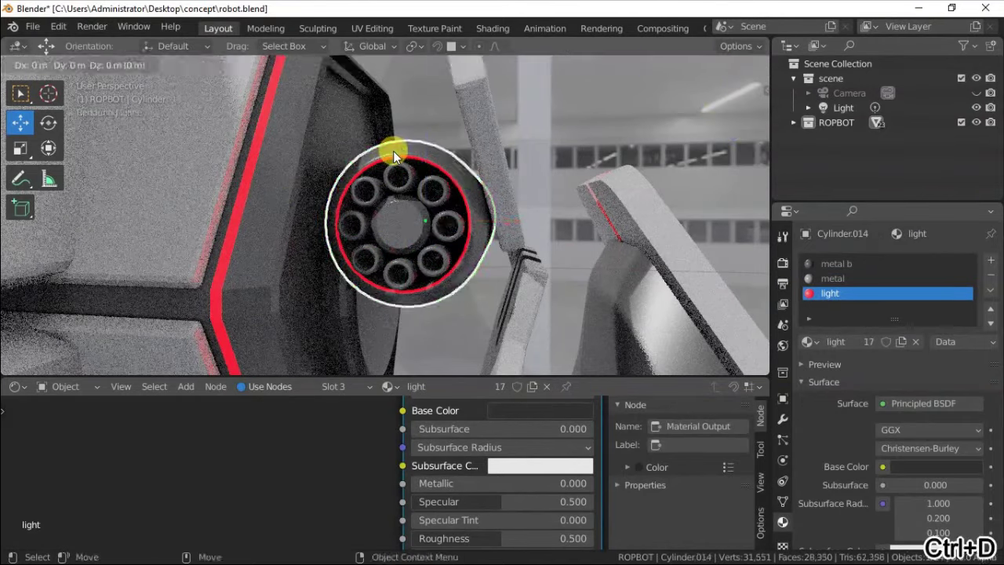
key(Escape)
key(Delete)
click(394, 204)
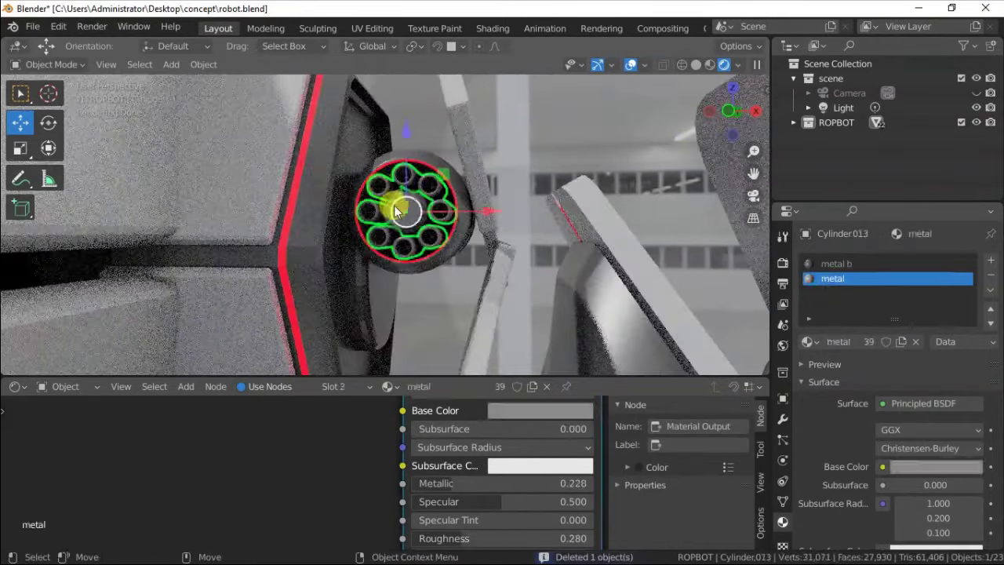
click(378, 186)
key(shift+d)
click(408, 140)
key(g)
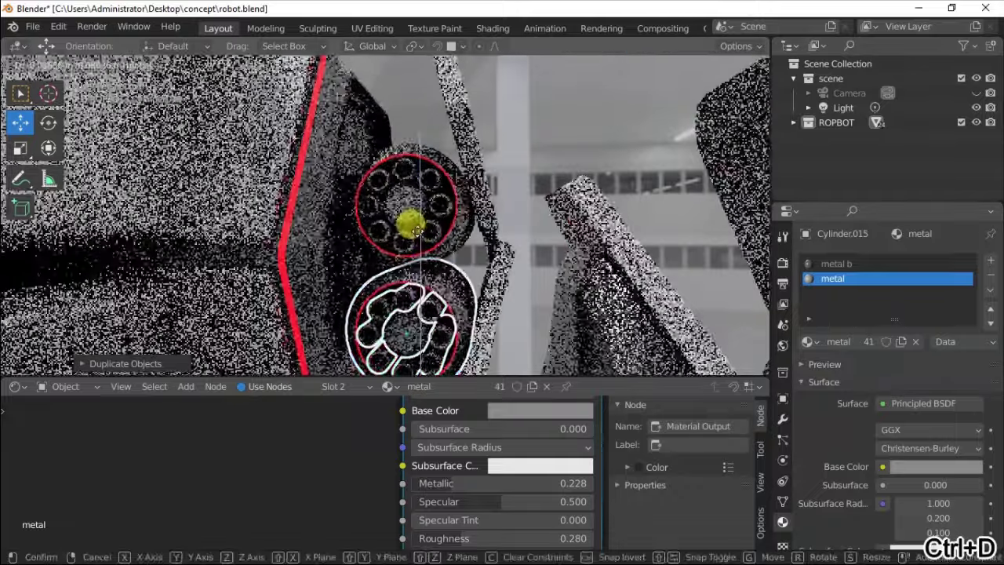
mouse_move(408, 140)
middle_down()
mouse_move(475, 215)
mouse_move(262, 253)
mouse_move(410, 196)
mouse_move(392, 213)
mouse_move(418, 211)
mouse_move(342, 291)
middle_up()
Step: Join the lower housing parts, undo a stray move, and delete a leftover duplicate
click(403, 183)
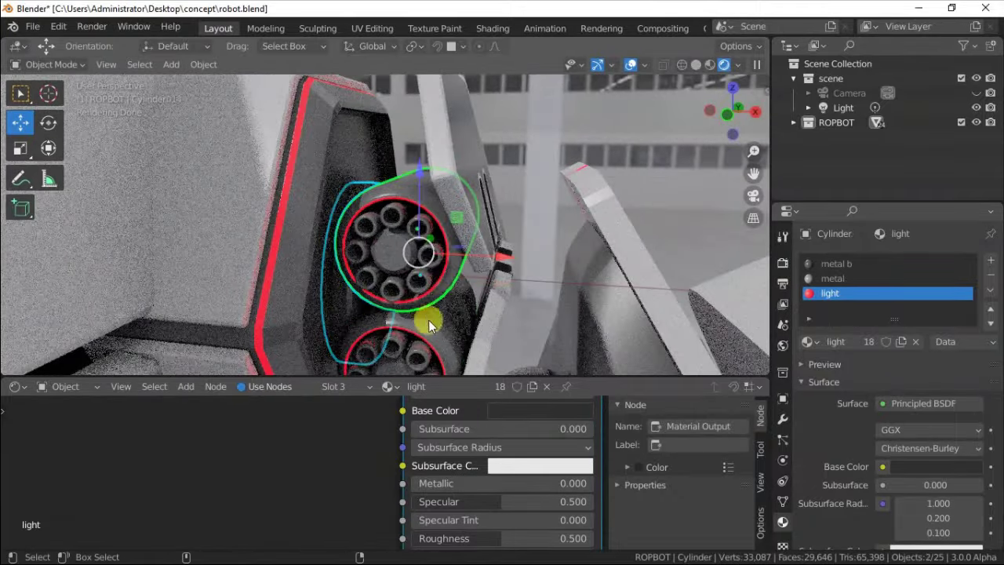
right_click(436, 161)
click(281, 166)
mouse_move(313, 196)
middle_down()
mouse_move(421, 213)
mouse_move(386, 254)
mouse_move(474, 117)
middle_up()
key(g)
key(ctrl+z)
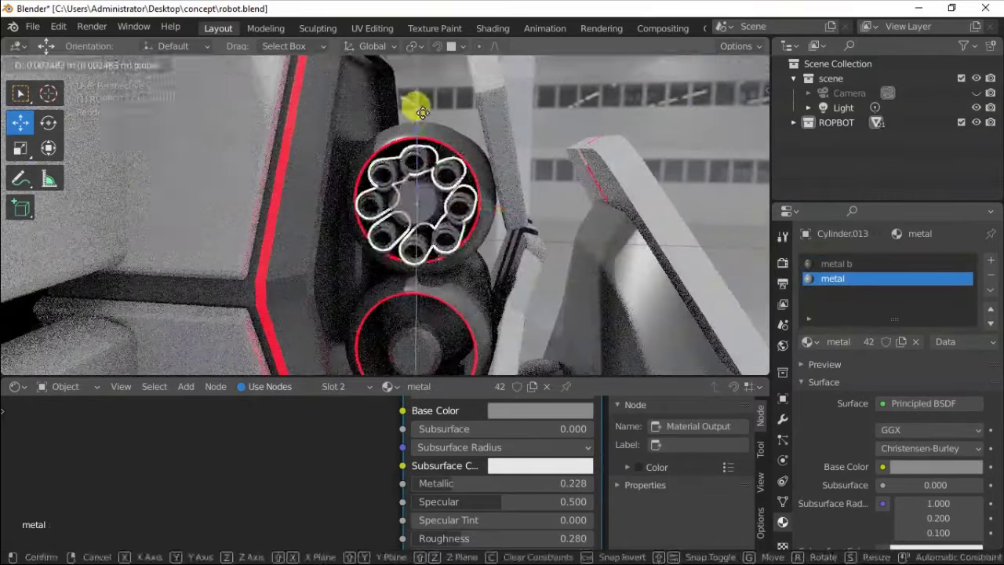
scroll(474, 118, up, 5)
key(Delete)
Step: Duplicate the eight-tube barrel cluster into the lower housing
click(437, 182)
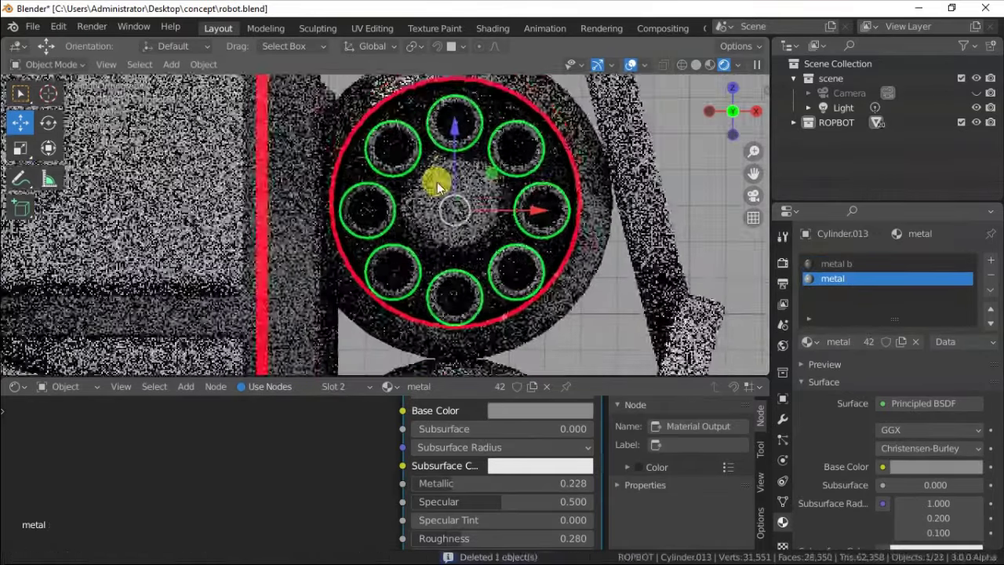
key(g)
click(431, 211)
scroll(431, 211, down, 3)
key(ctrl+d)
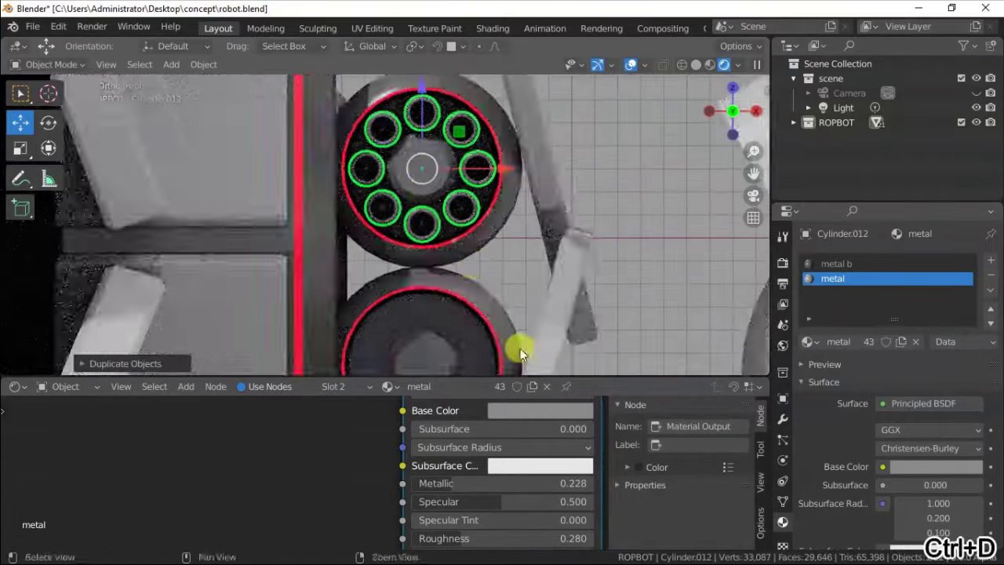
click(317, 300)
scroll(407, 222, up, 3)
scroll(407, 222, up, 1)
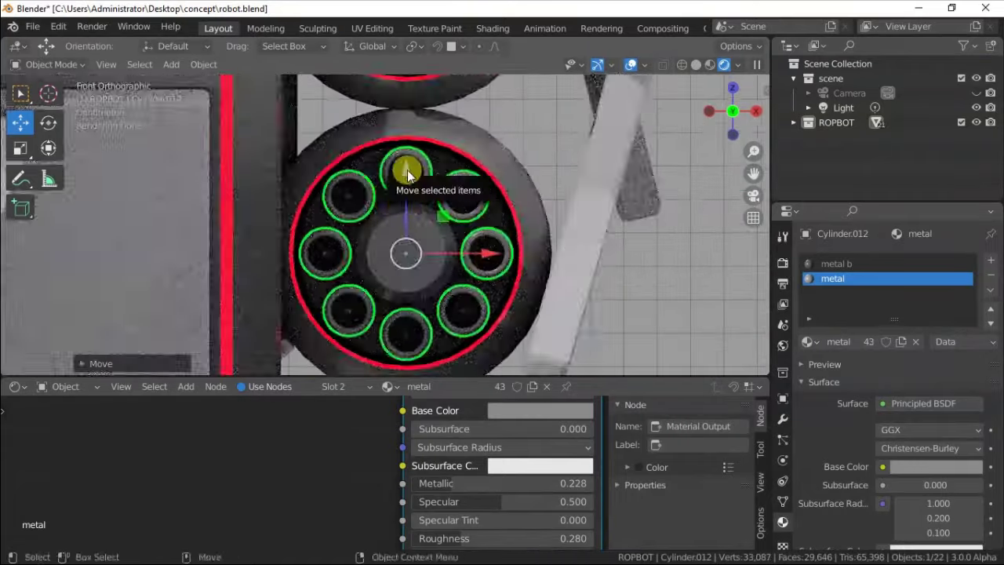
scroll(414, 175, up, 1)
mouse_move(414, 174)
middle_down()
mouse_move(385, 168)
mouse_move(439, 128)
middle_up()
Step: Parent the twin barrel pods to the side mount Cube.001
scroll(439, 157, down, 2)
shift+click(440, 185)
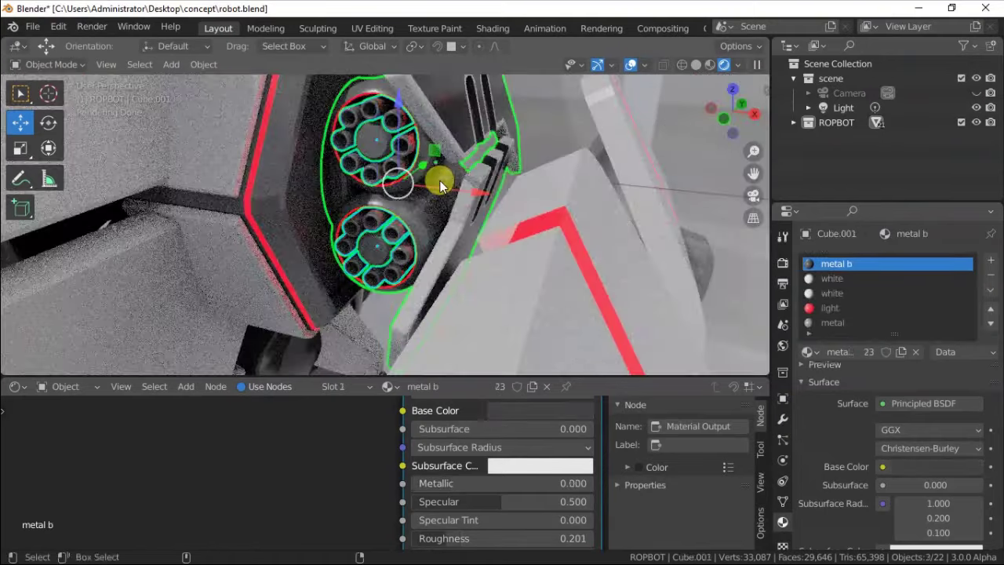
click(424, 182)
middle_drag(424, 182, 443, 132)
click(20, 148)
mouse_move(20, 148)
middle_down()
mouse_move(314, 164)
mouse_move(643, 157)
mouse_move(276, 246)
mouse_move(434, 224)
mouse_move(406, 224)
middle_up()
Step: Select the side mount Cube.001 and apply its transforms
key(alt+a)
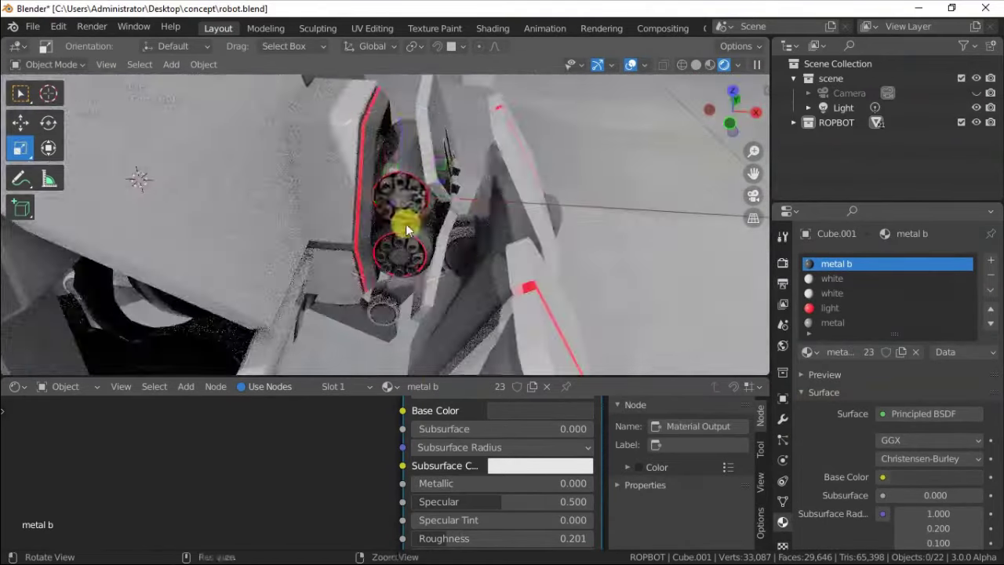
click(406, 202)
mouse_move(447, 181)
middle_down()
mouse_move(502, 188)
mouse_move(400, 172)
mouse_move(381, 217)
mouse_move(324, 253)
middle_up()
key(alt+a)
click(335, 200)
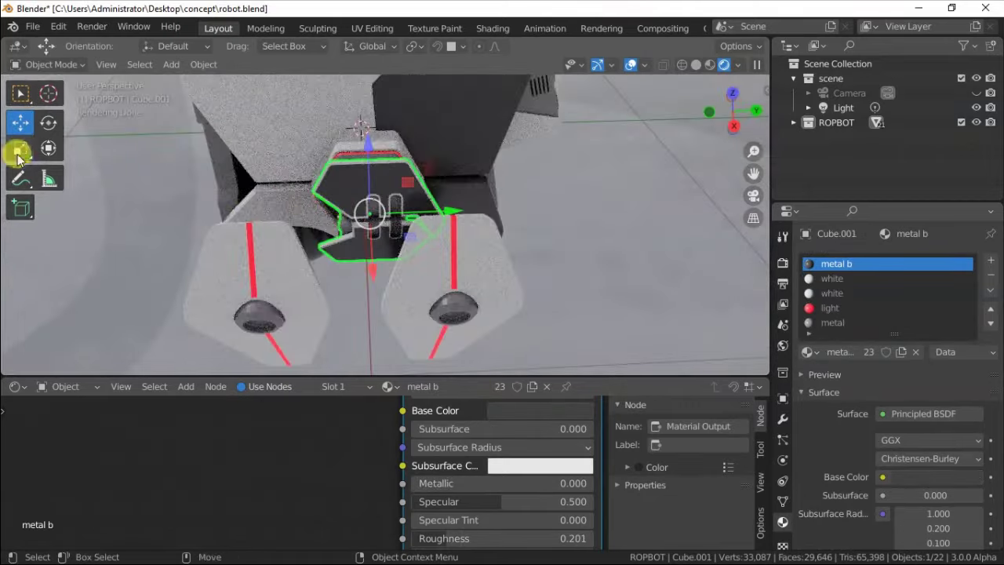
click(20, 147)
mouse_move(21, 147)
middle_down()
mouse_move(45, 179)
mouse_move(534, 165)
mouse_move(478, 194)
mouse_move(520, 175)
mouse_move(448, 174)
middle_up()
click(203, 65)
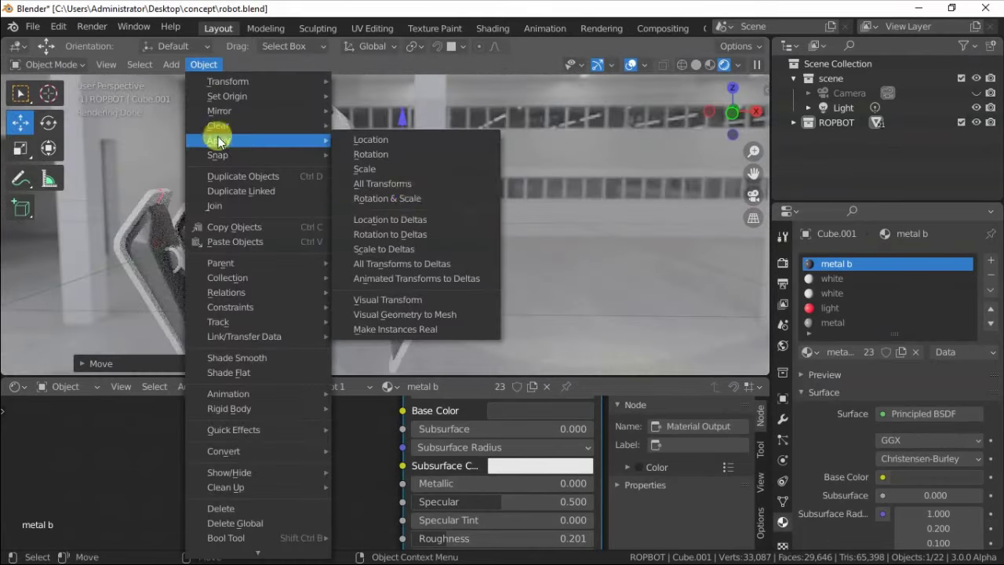
click(415, 194)
Step: Mirror the pod mount along X Global onto the robot's opposite side
click(203, 64)
click(369, 130)
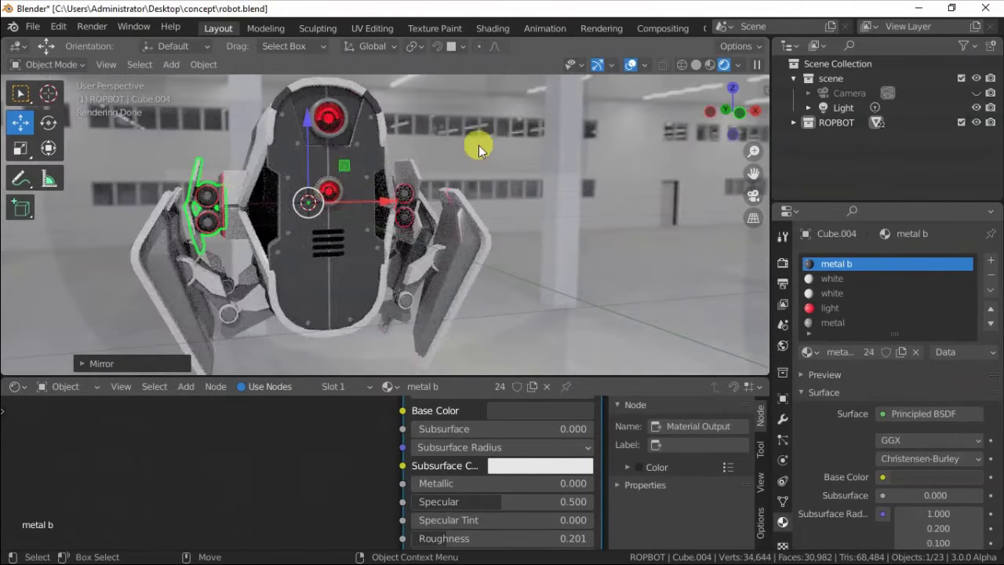
mouse_move(477, 145)
middle_down()
mouse_move(428, 208)
mouse_move(739, 153)
mouse_move(313, 191)
mouse_move(470, 168)
middle_up()
scroll(409, 218, up, 5)
scroll(408, 202, down, 5)
Step: Make the robot body the parent of a nearby part
mouse_move(406, 187)
middle_down()
mouse_move(352, 197)
mouse_move(497, 148)
middle_up()
click(497, 148)
key(Tab)
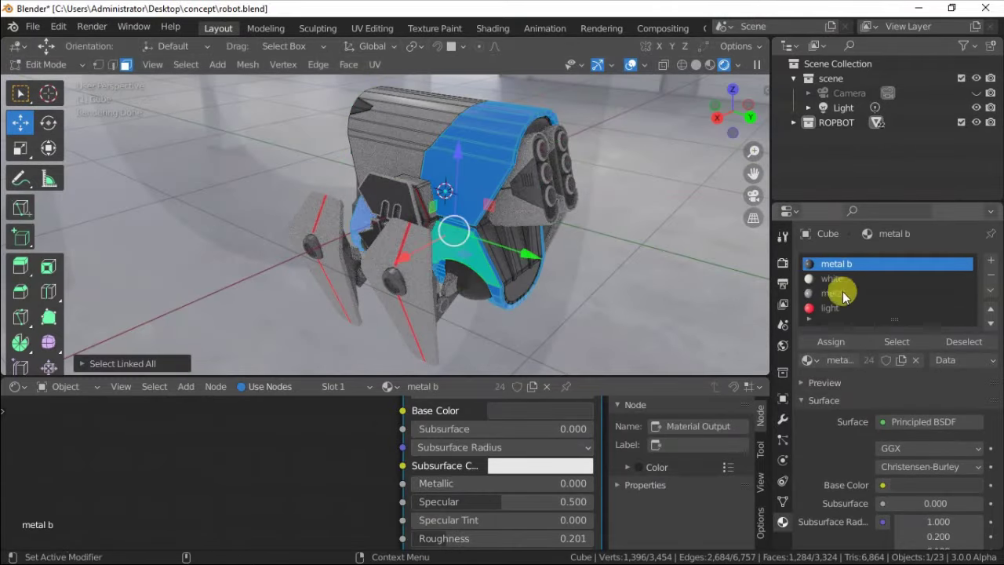
key(Tab)
mouse_move(490, 236)
middle_down()
mouse_move(365, 168)
mouse_move(385, 180)
mouse_move(287, 238)
middle_up()
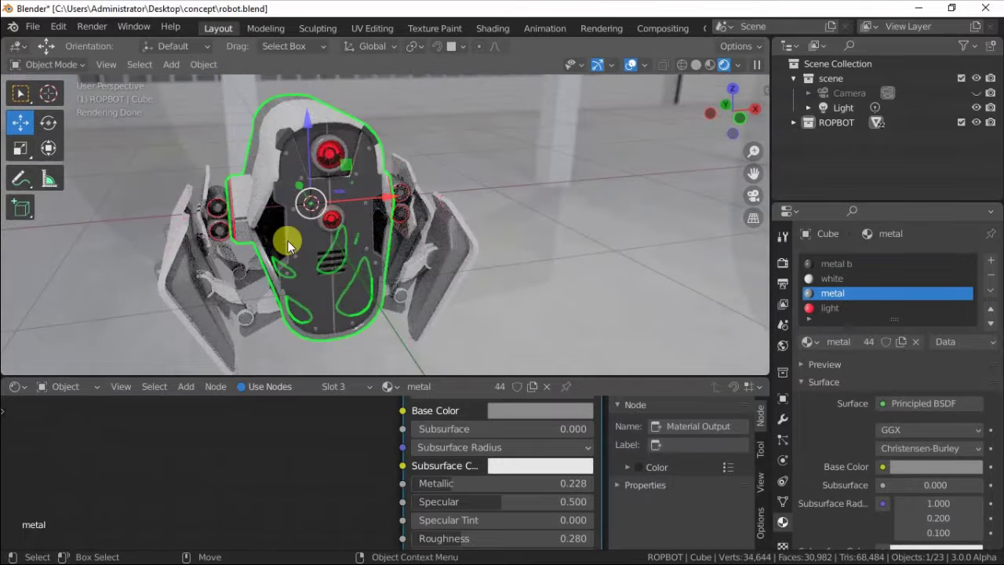
right_click(266, 130)
click(266, 125)
mouse_move(267, 129)
middle_down()
mouse_move(332, 206)
mouse_move(262, 228)
mouse_move(312, 136)
middle_up()
Step: Join Cube.002 and Cube.003 into the body Cube
click(793, 122)
drag(858, 204, 858, 423)
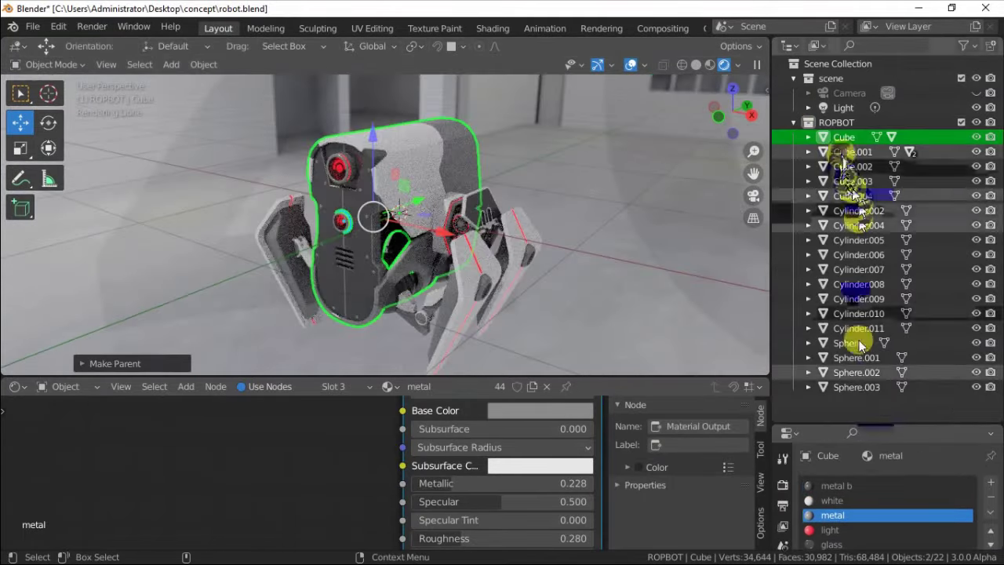
click(851, 167)
mouse_move(690, 189)
middle_down()
mouse_move(600, 183)
mouse_move(448, 285)
middle_up()
shift+click(447, 285)
key(ctrl+j)
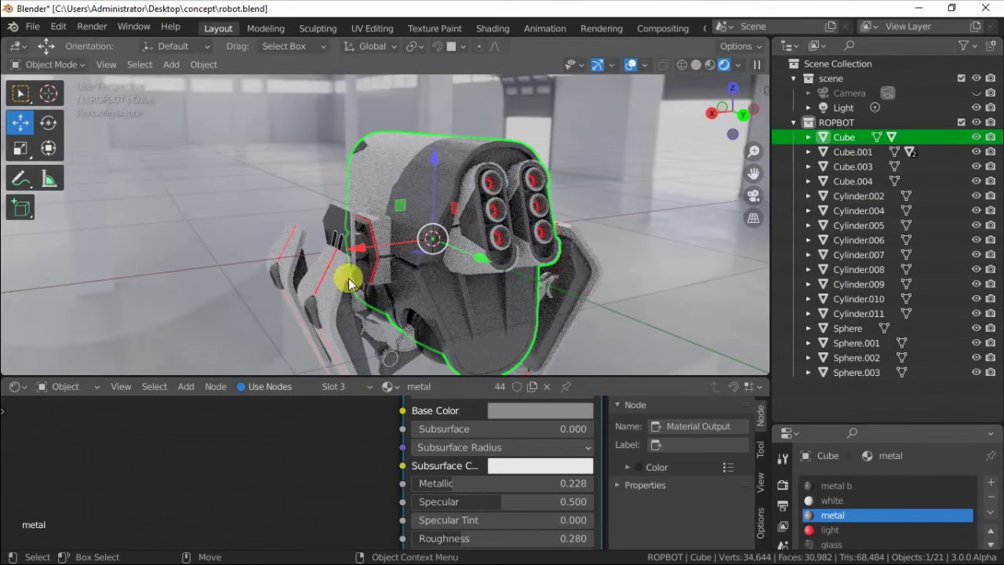
click(851, 151)
middle_drag(549, 235, 593, 229)
click(852, 166)
mouse_move(470, 235)
middle_down()
mouse_move(254, 197)
mouse_move(487, 219)
middle_up()
click(487, 218)
key(ctrl+j)
Step: Delete the leftover Cylinder.004 object
middle_drag(442, 310, 298, 231)
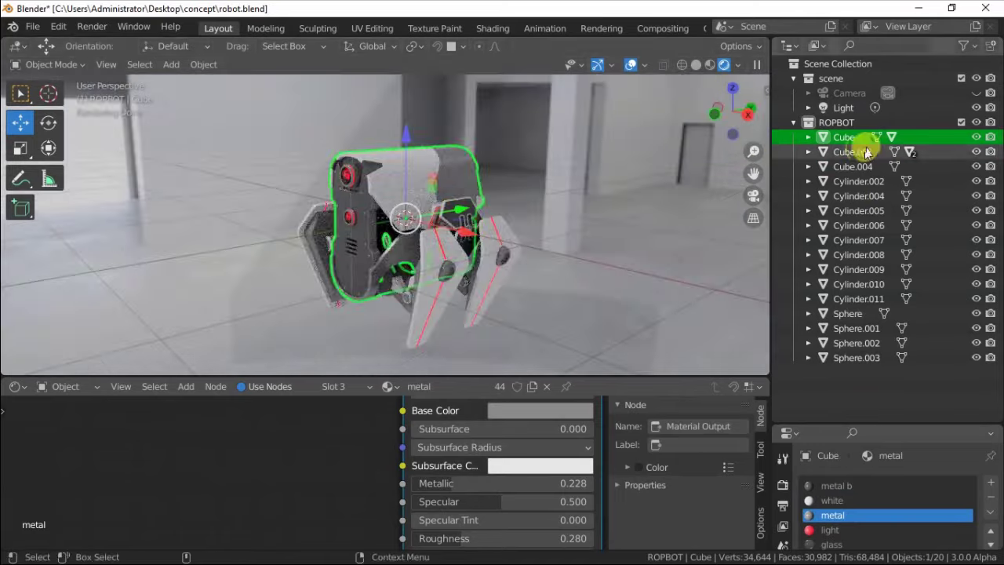
click(855, 196)
middle_drag(549, 219, 625, 193)
key(g)
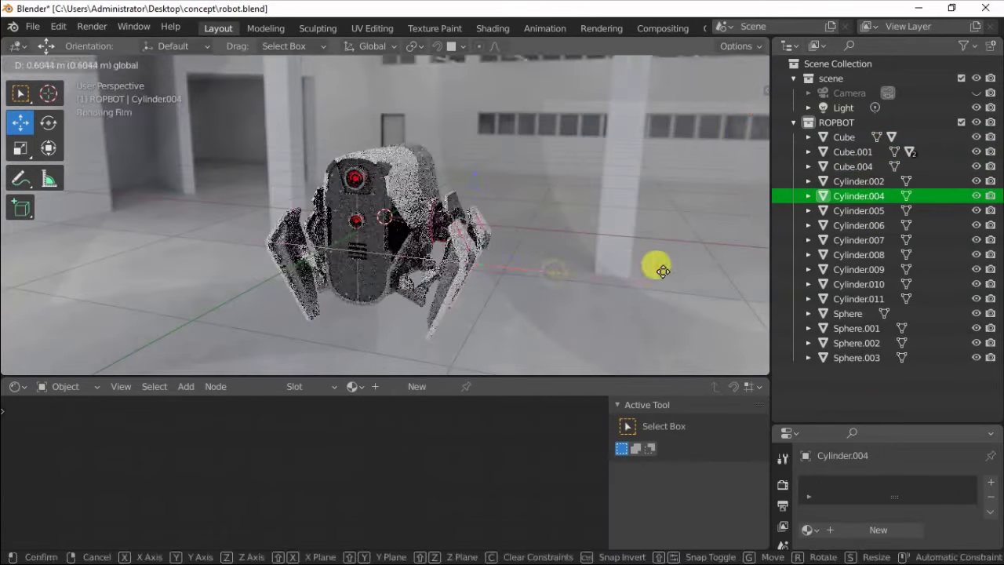
click(654, 269)
mouse_move(654, 269)
middle_down()
mouse_move(475, 225)
mouse_move(407, 251)
mouse_move(442, 218)
middle_up()
key(Delete)
Step: Switch the viewport to Wireframe shading to view the robot
click(856, 343)
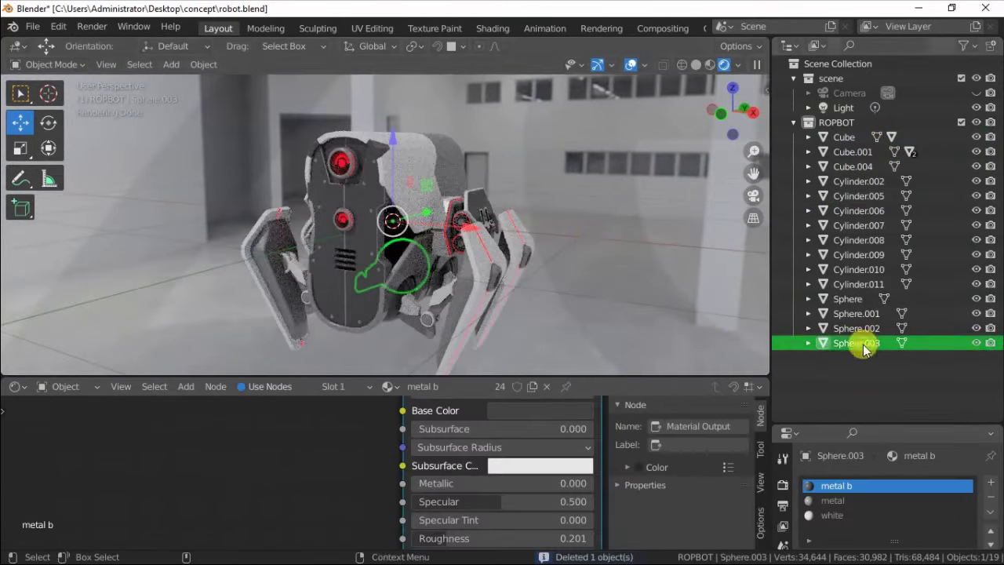
mouse_move(502, 204)
middle_down()
mouse_move(460, 153)
mouse_move(180, 196)
mouse_move(426, 230)
mouse_move(196, 222)
mouse_move(877, 329)
middle_up()
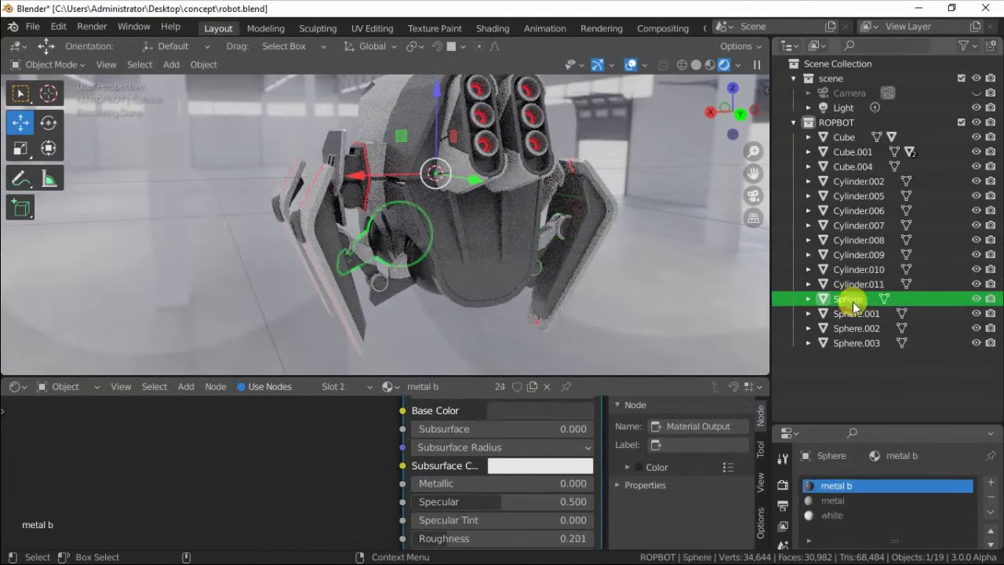
middle_drag(847, 274, 851, 296)
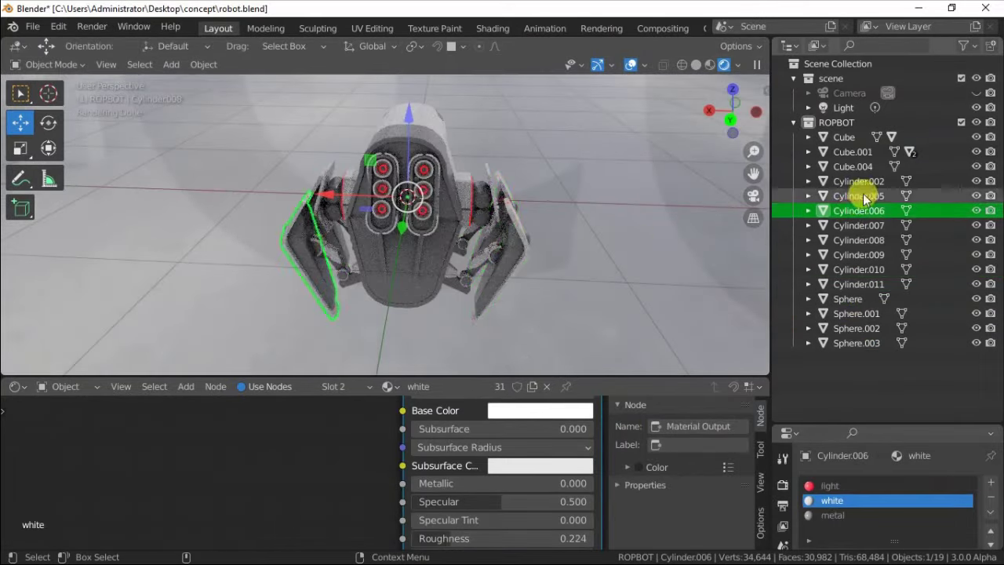
mouse_move(706, 235)
middle_down()
mouse_move(415, 168)
mouse_move(236, 110)
middle_up()
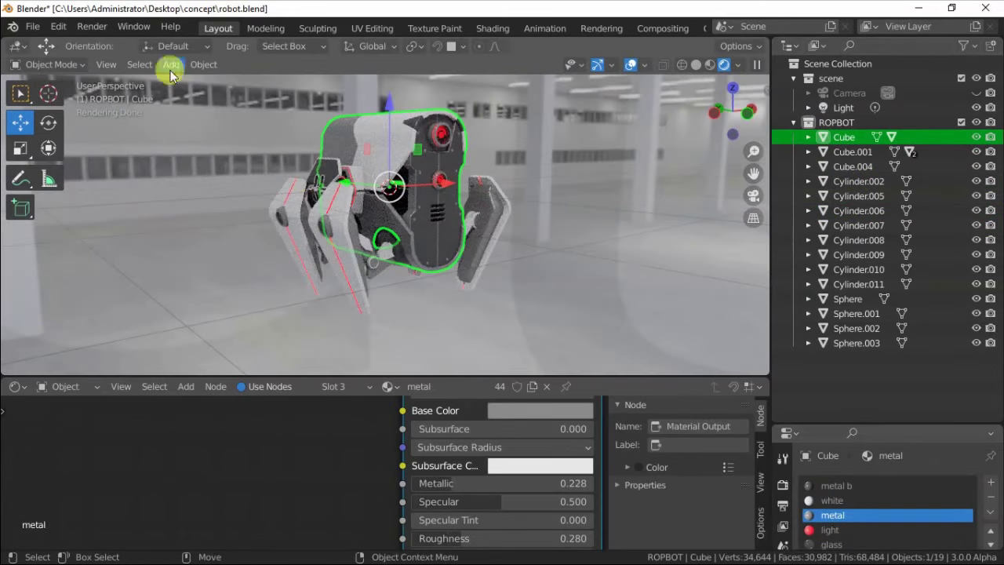
click(680, 65)
Step: Save robot.blend and add a single-bone armature shown In Front
click(52, 123)
click(171, 65)
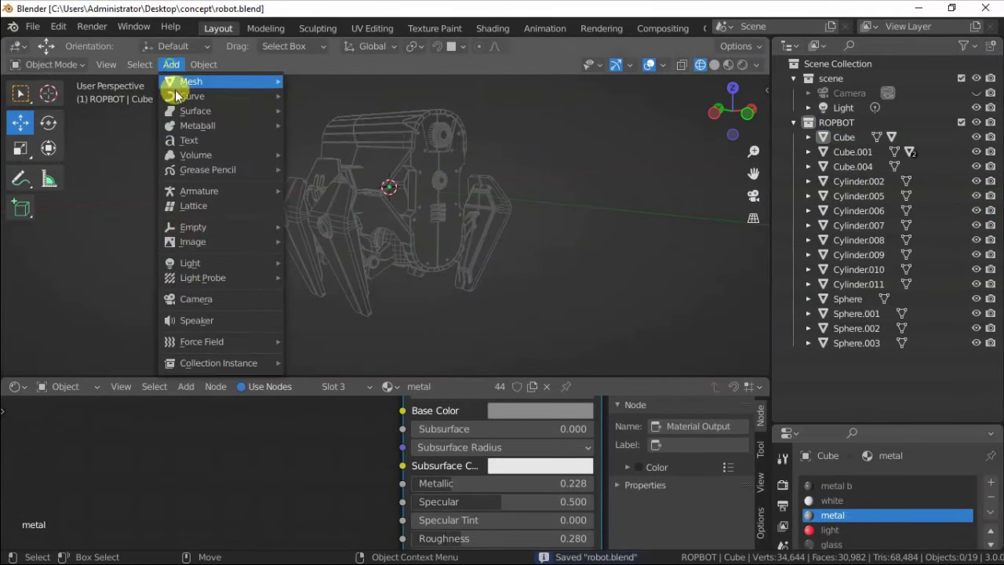
click(317, 197)
drag(812, 424, 812, 267)
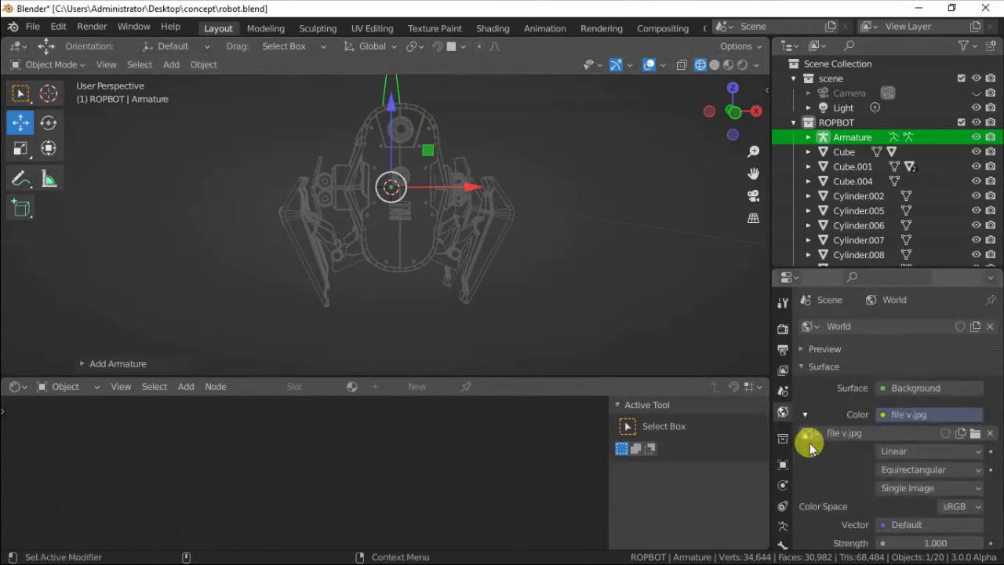
click(782, 526)
click(863, 500)
scroll(853, 465, down, 3)
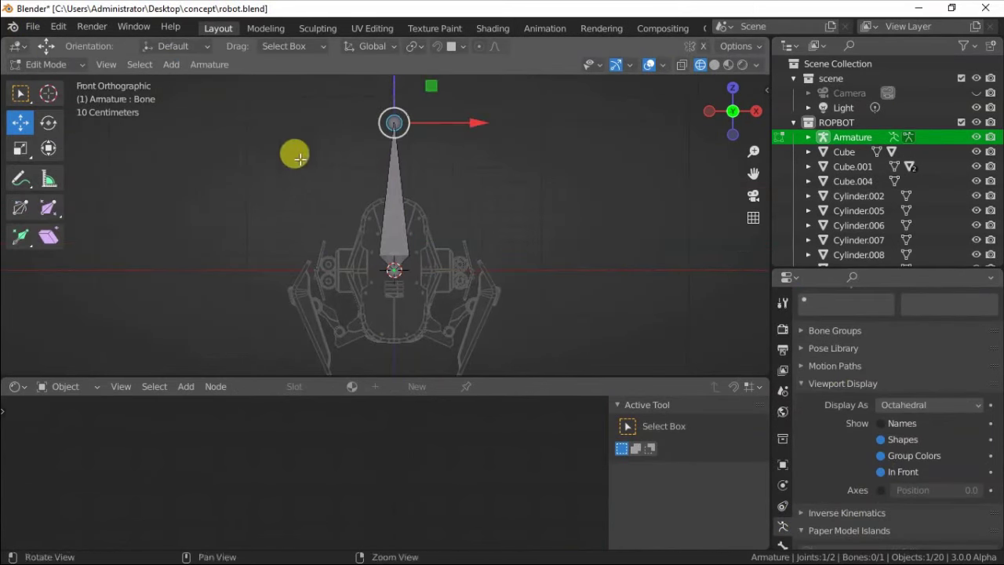
Step: Position the ROOT bone and duplicate bones toward one leg
click(359, 139)
middle_drag(359, 140, 337, 228)
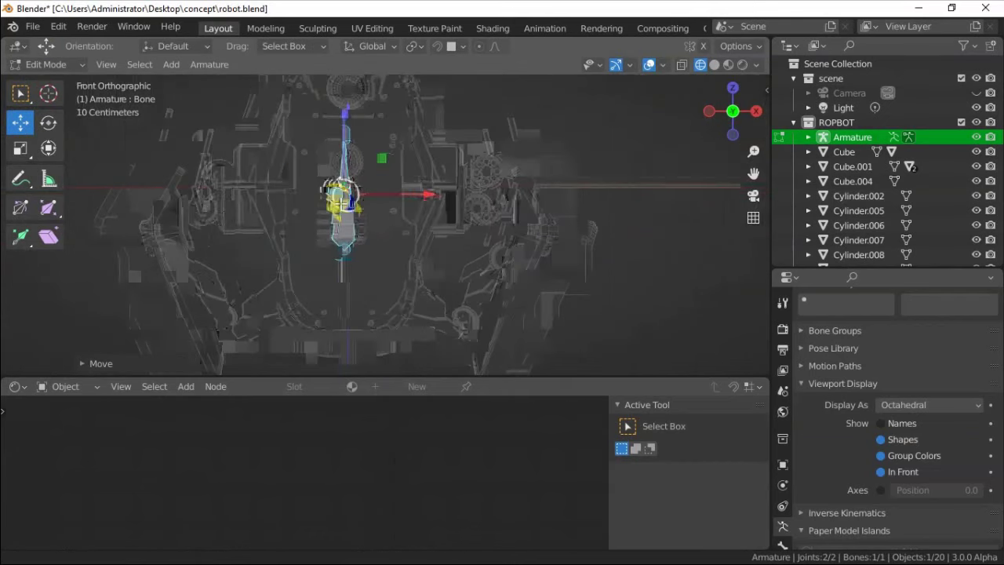
scroll(392, 210, up, 2)
scroll(350, 218, up, 4)
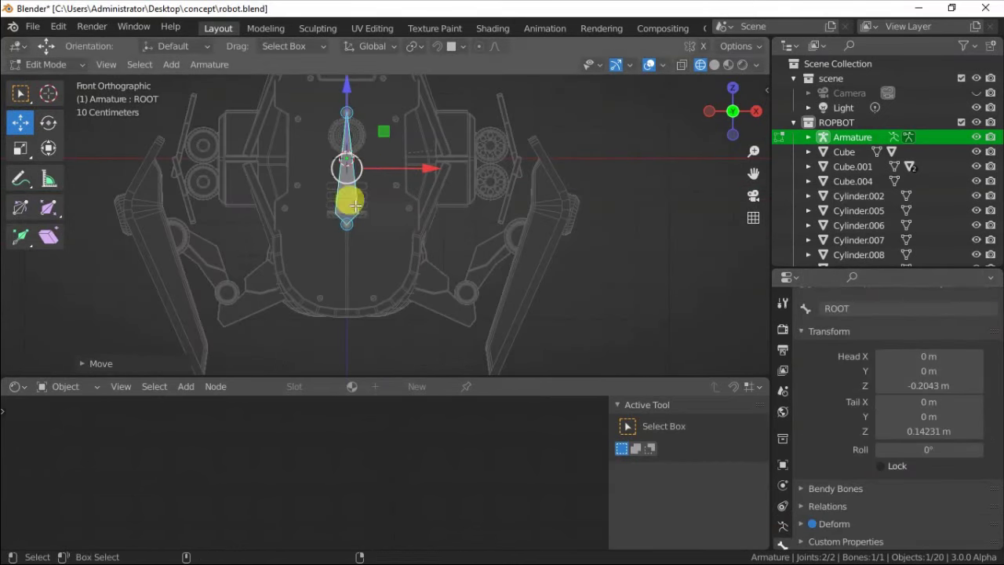
click(402, 202)
middle_drag(402, 202, 313, 195)
key(g)
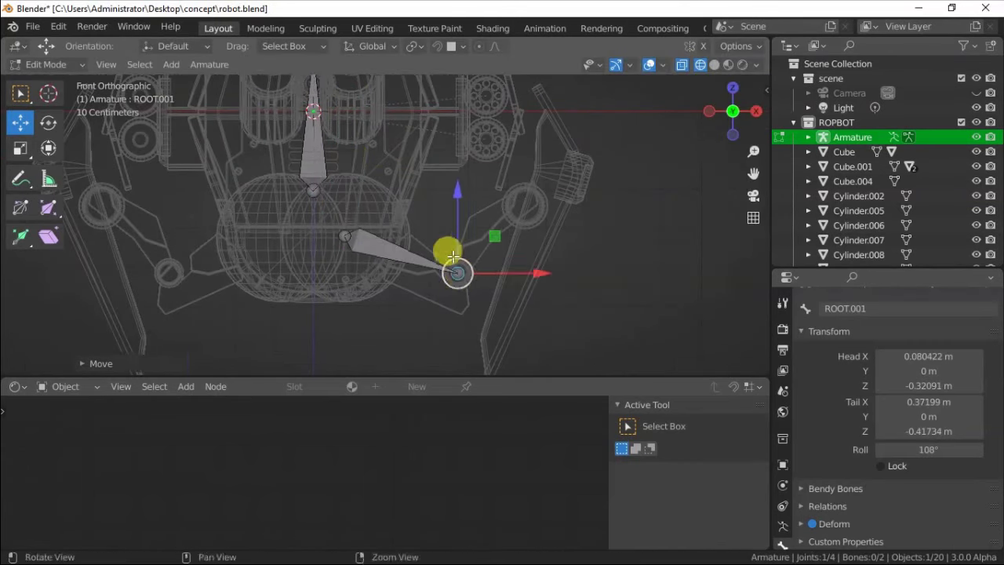
scroll(454, 257, up, 2)
Step: Extrude ROOT.002 and another leg bone, then reposition ROOT.001
key(e)
click(400, 176)
right_click(477, 179)
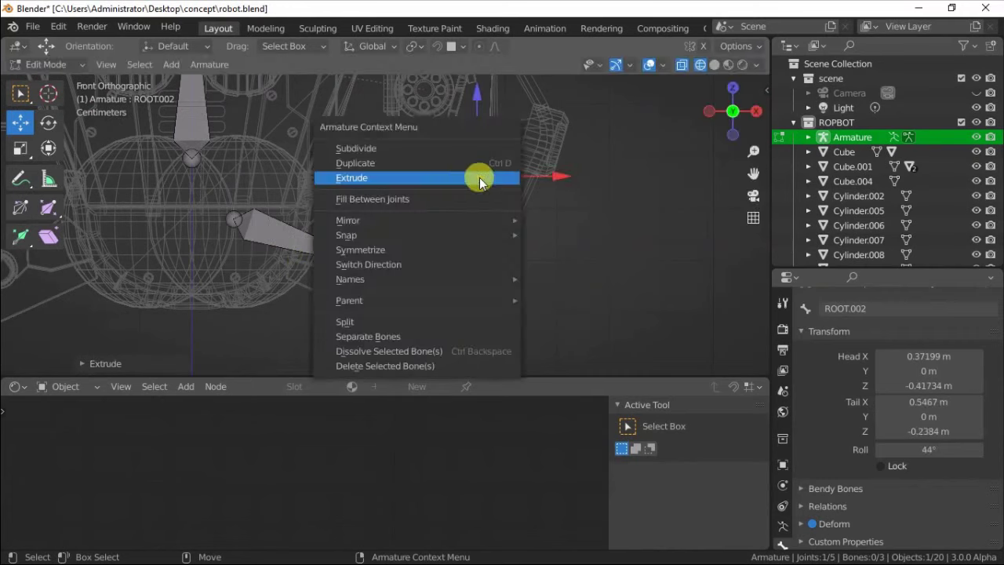
click(477, 180)
scroll(455, 240, down, 3)
click(319, 230)
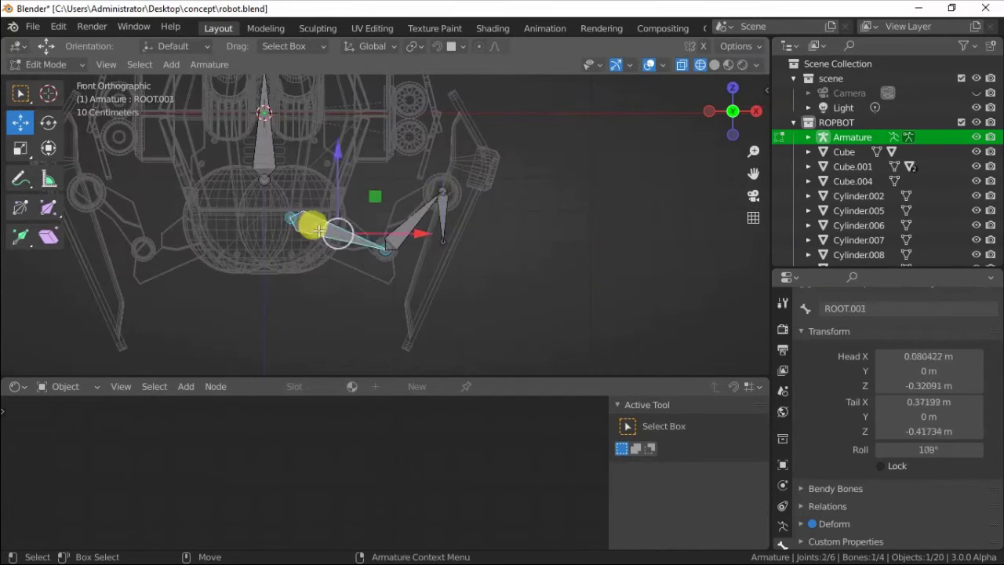
middle_drag(348, 233, 285, 314)
key(shift+z)
key(g)
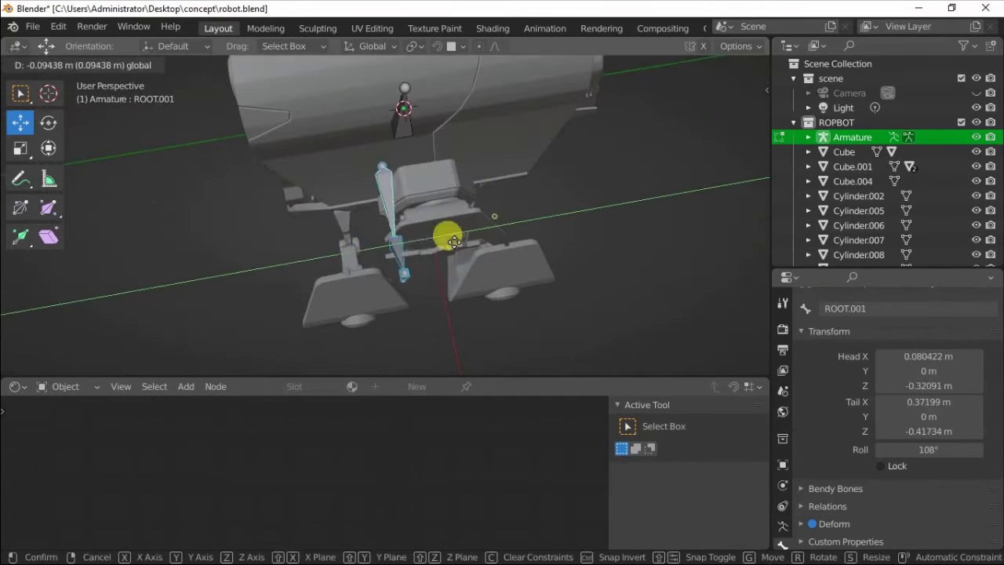
click(363, 134)
mouse_move(363, 134)
middle_down()
mouse_move(489, 177)
mouse_move(379, 155)
middle_up()
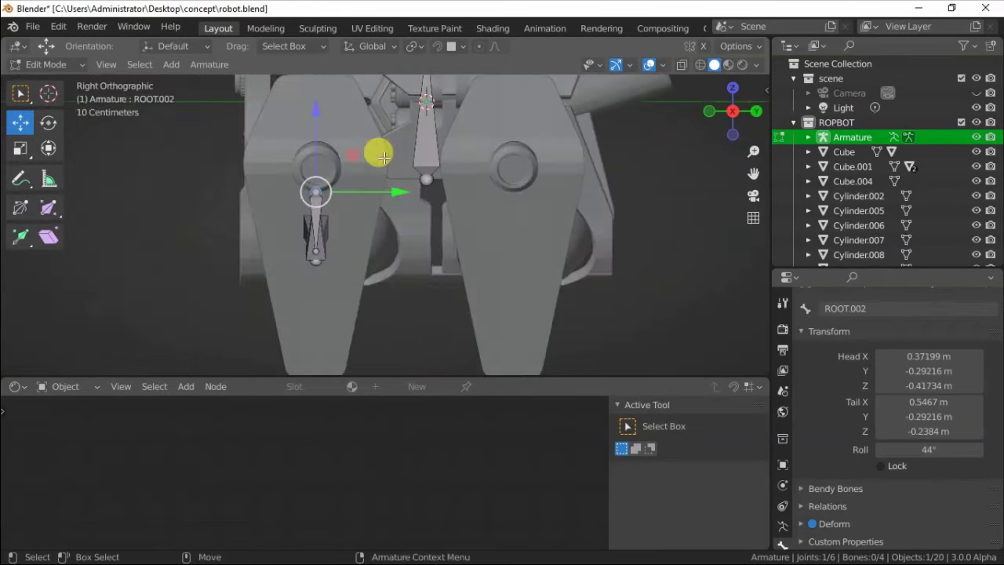
Step: Extrude bone ROOT.004 from the ROOT.002 joint and clear its parent
click(325, 210)
key(e)
click(231, 187)
mouse_move(231, 187)
middle_down()
mouse_move(224, 193)
mouse_move(377, 206)
mouse_move(309, 190)
mouse_move(316, 187)
middle_up()
key(KP_3)
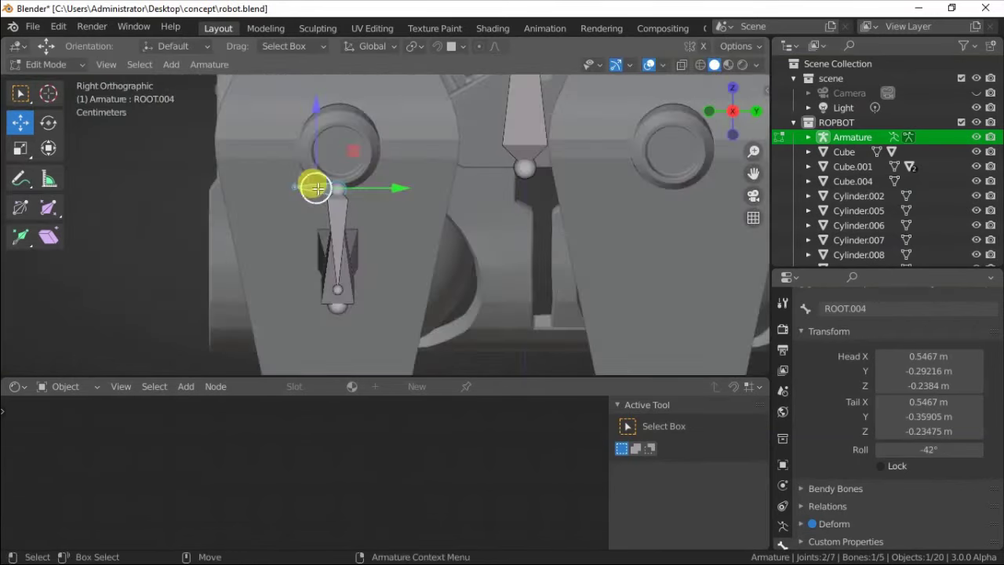
right_click(269, 191)
click(379, 316)
Step: Extrude ROOT.005 from ROOT.001, clear its parent and move it along Y
mouse_move(44, 131)
middle_down()
mouse_move(251, 233)
mouse_move(280, 309)
middle_up()
click(280, 309)
key(KP_3)
right_click(275, 306)
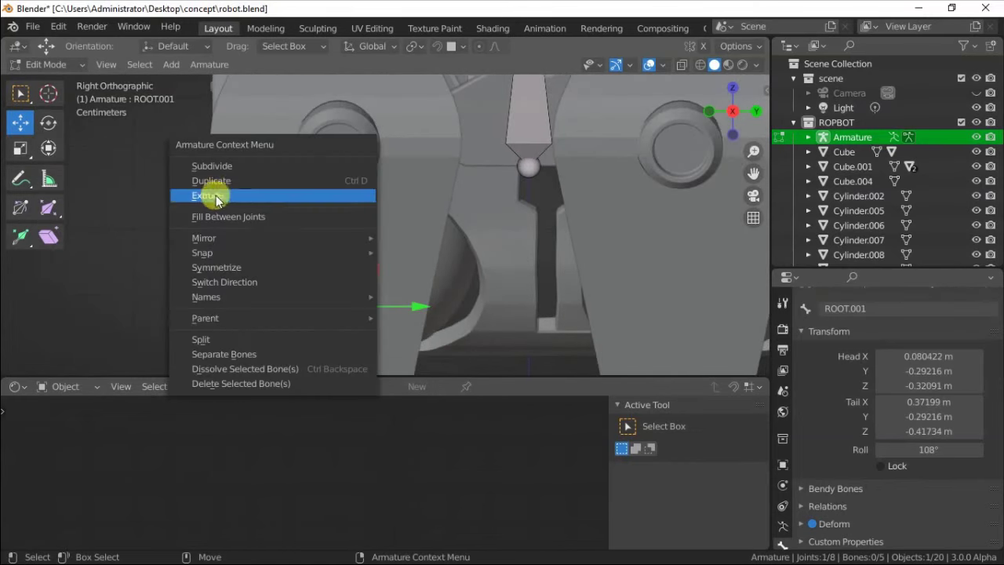
click(217, 198)
right_click(286, 306)
click(393, 441)
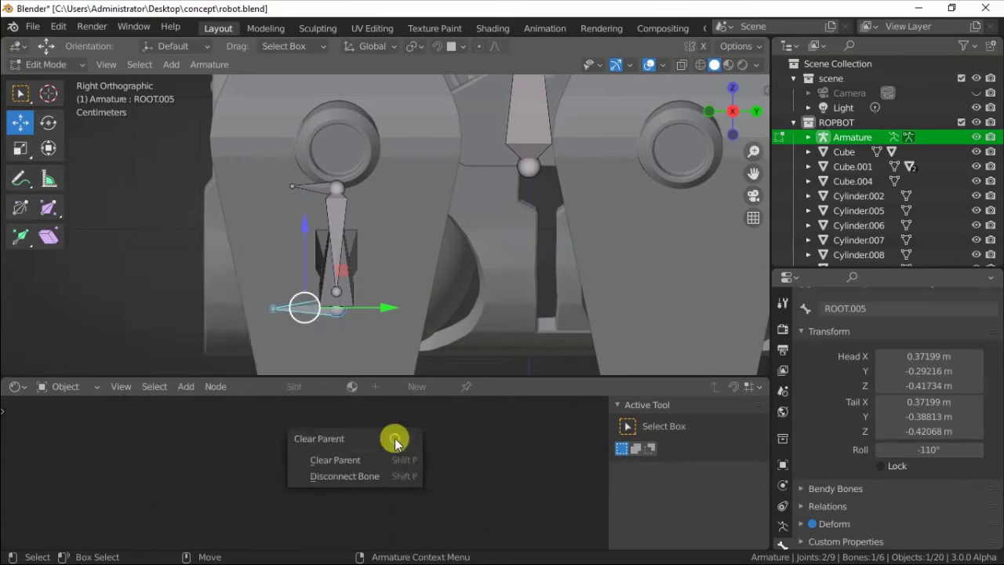
click(392, 449)
key(g)
key(y)
click(340, 314)
mouse_move(341, 313)
middle_down()
mouse_move(385, 241)
mouse_move(351, 214)
mouse_move(381, 224)
mouse_move(405, 213)
mouse_move(394, 233)
mouse_move(357, 227)
middle_up()
Step: Turn on X-ray and place the copied leg bones on the neighbouring leg
key(KP_3)
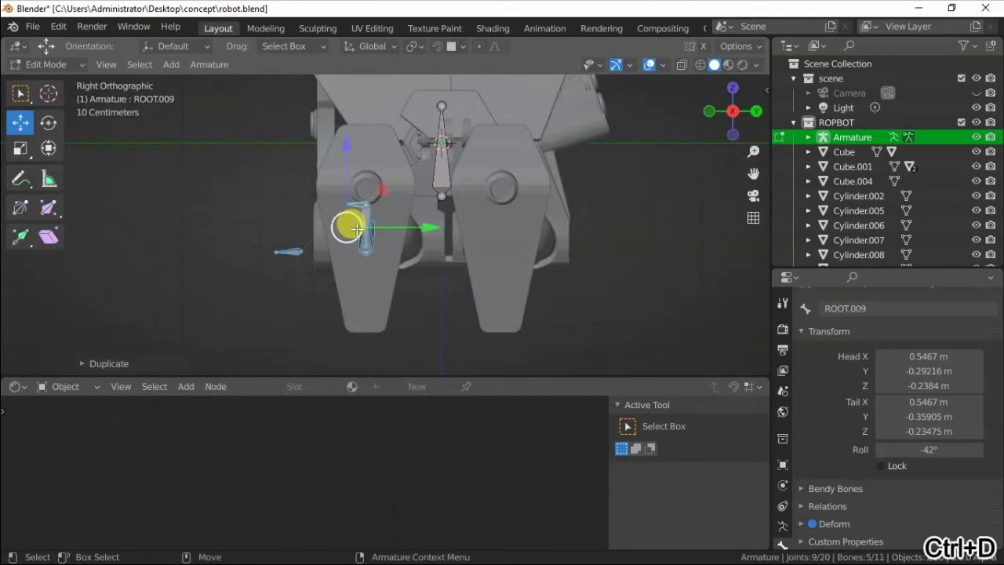
key(alt+z)
scroll(490, 203, up, 2)
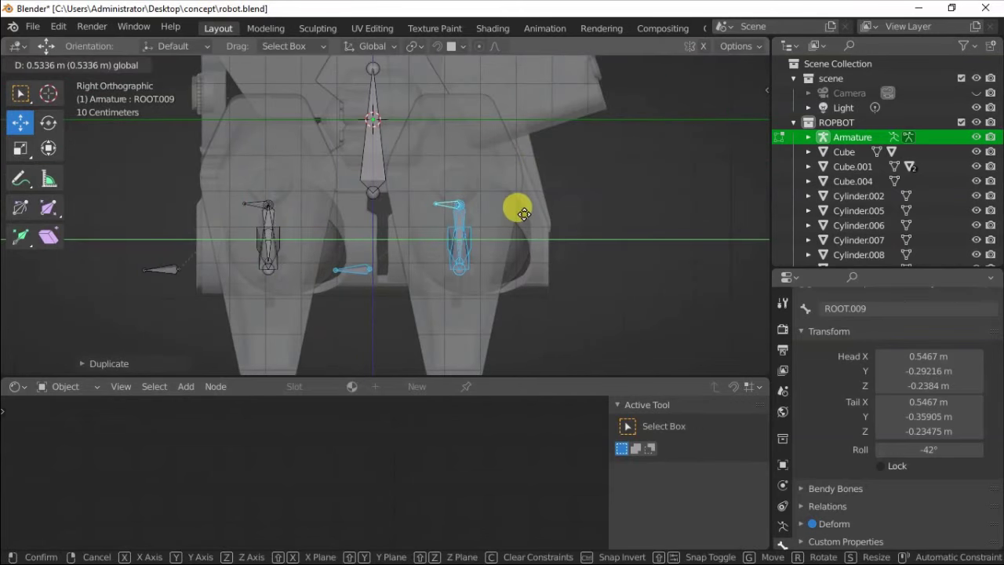
click(520, 215)
mouse_move(520, 215)
middle_down()
mouse_move(460, 293)
mouse_move(564, 306)
middle_up()
Step: Mirror the copied leg bones with X Global onto the robot's other side
key(period)
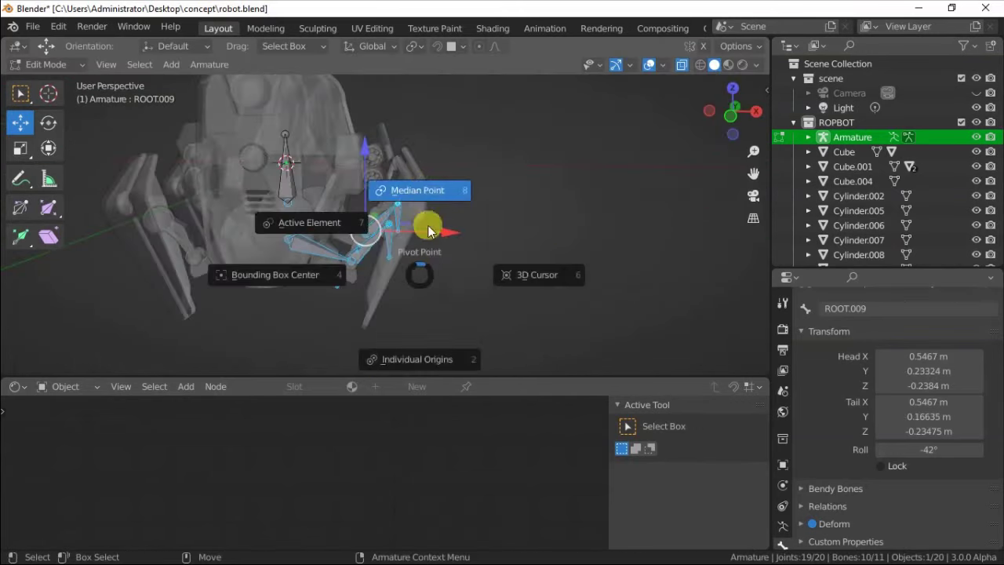
key(KP_1)
click(209, 64)
click(359, 97)
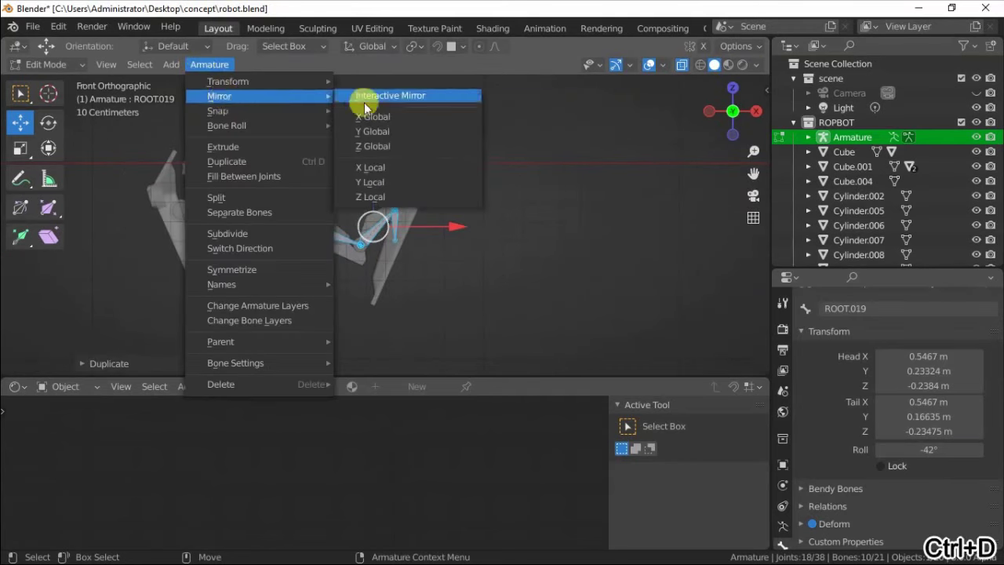
click(544, 188)
click(457, 246)
scroll(486, 258, up, 2)
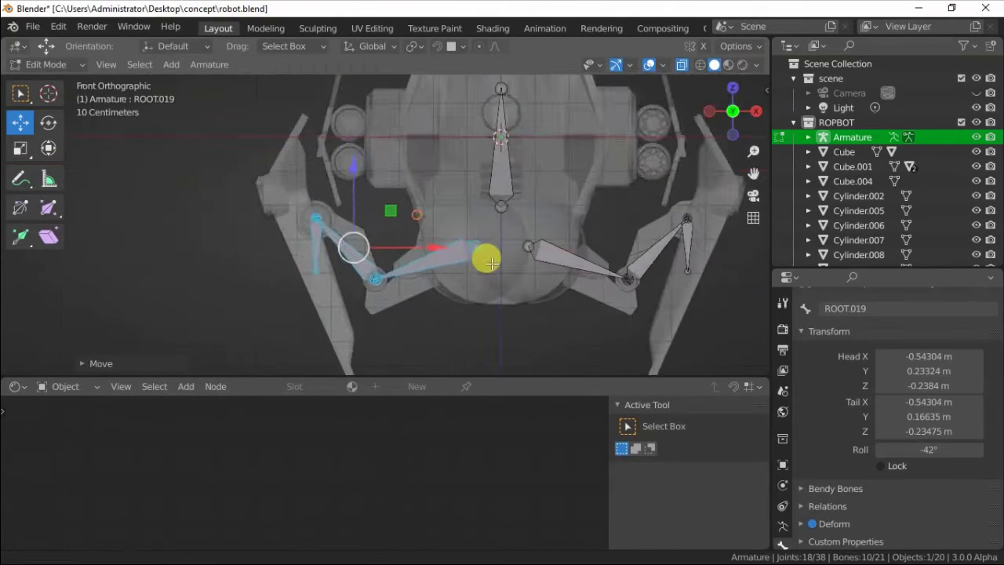
Step: Parent the leg bones to the ROOT bone
click(700, 64)
scroll(409, 216, up, 2)
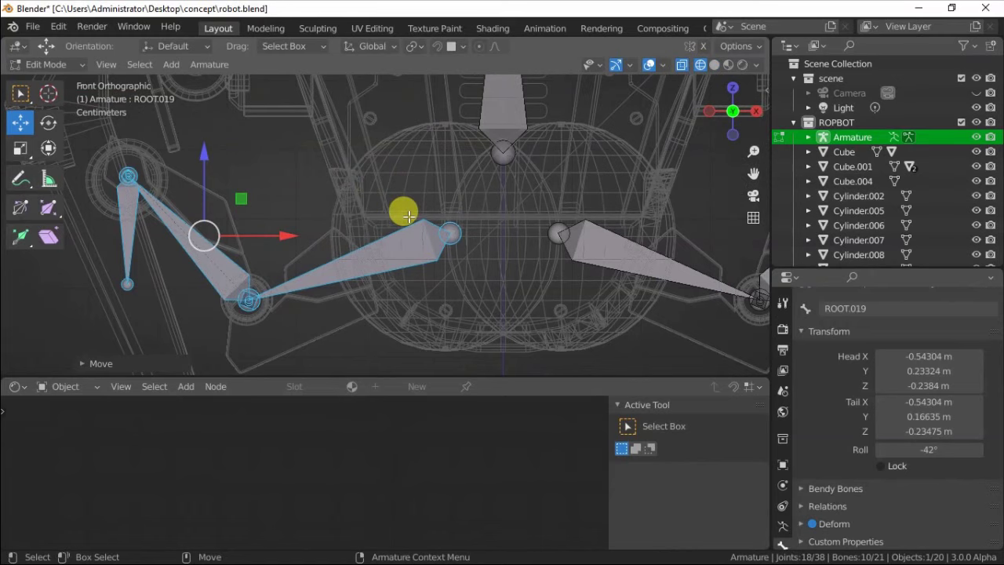
scroll(408, 216, down, 3)
middle_drag(376, 164, 397, 213)
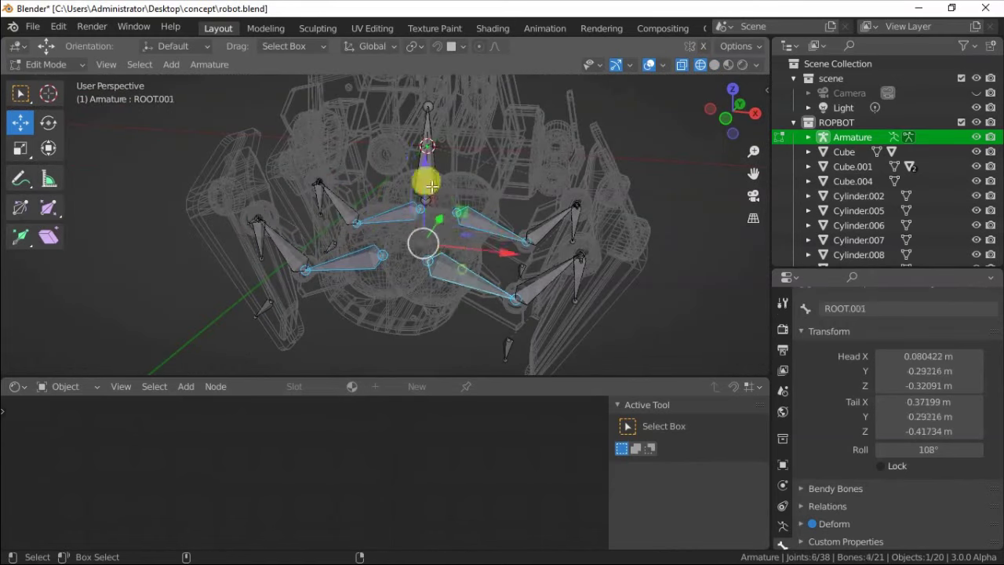
click(424, 164)
scroll(423, 170, down, 3)
middle_drag(424, 170, 368, 169)
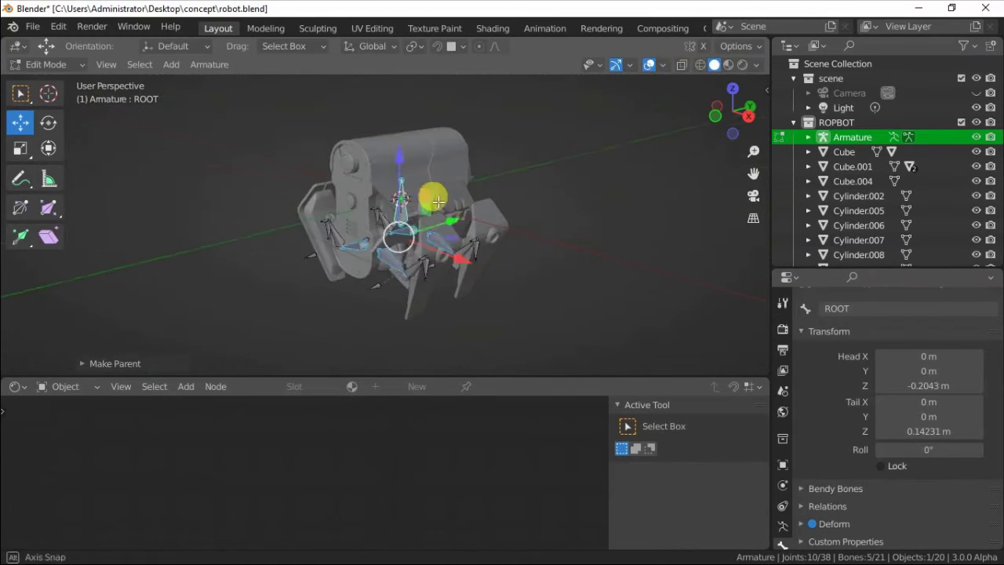
Step: Turn off X-ray and switch the armature into Pose Mode
key(alt+z)
scroll(358, 207, up, 2)
middle_drag(358, 206, 382, 164)
key(Tab)
Step: Bind the body Cube to the armature with automatic weights
key(ctrl+Tab)
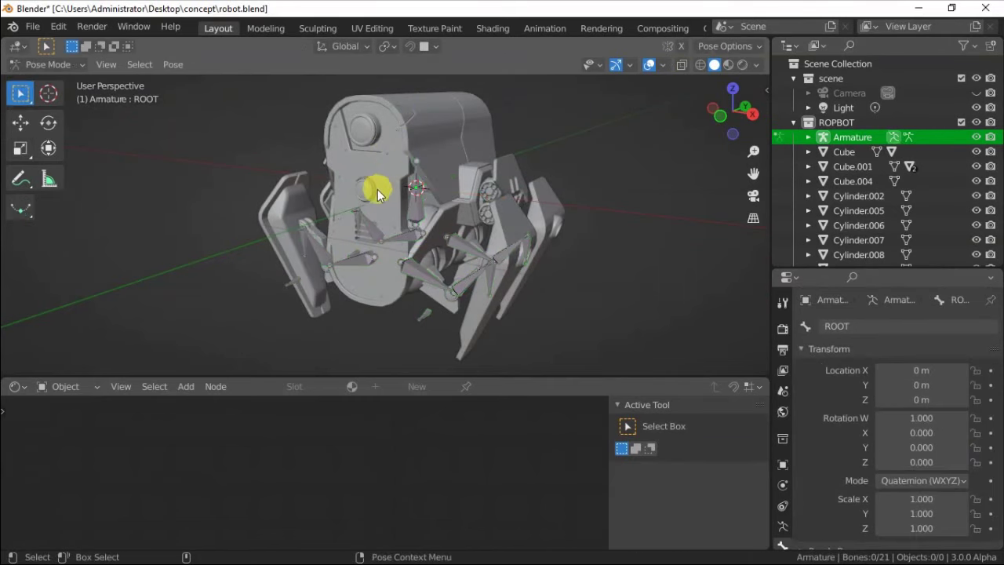
click(105, 214)
shift+click(408, 188)
key(ctrl+p)
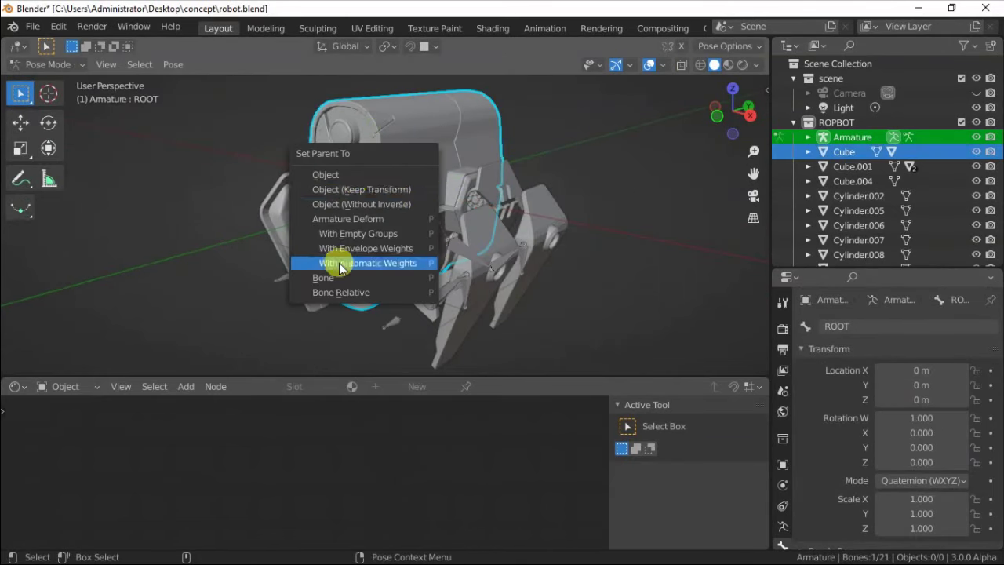
click(337, 264)
Step: Parent Cylinder.002 to its leg bone
scroll(451, 255, up, 3)
middle_drag(451, 255, 480, 227)
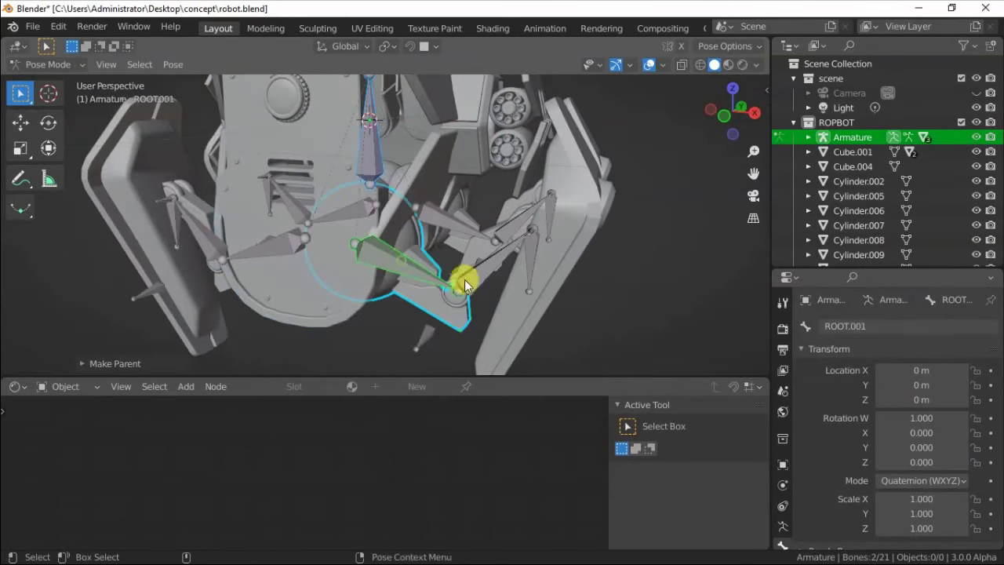
middle_drag(464, 280, 520, 253)
key(ctrl+p)
click(538, 276)
key(ctrl+Tab)
click(597, 302)
key(ctrl+Tab)
key(ctrl+p)
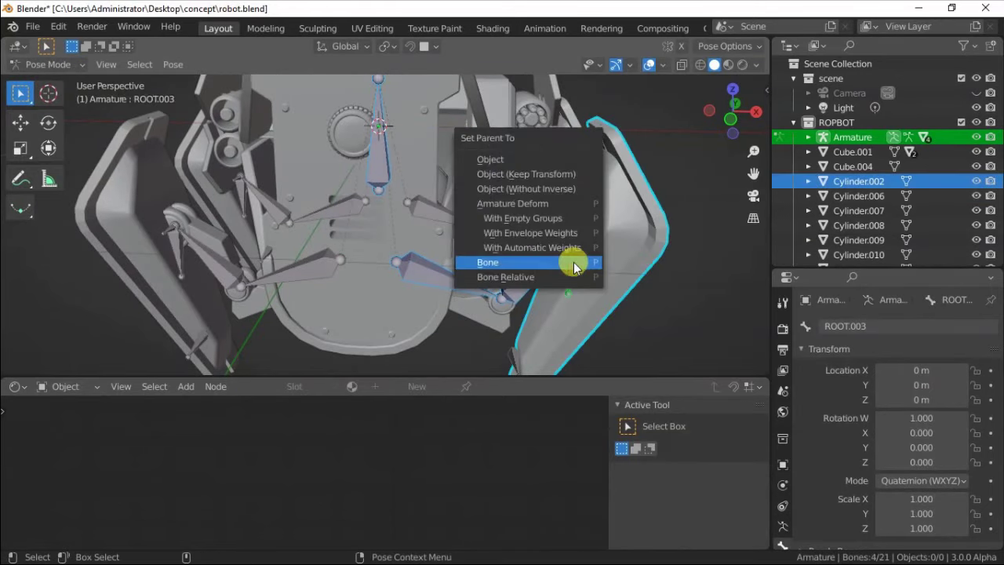
click(573, 262)
Step: Set bone display to Stick and select leg bones ROOT.006 and ROOT.011
scroll(826, 508, down, 3)
click(925, 461)
click(890, 419)
middle_drag(439, 259, 545, 224)
click(463, 221)
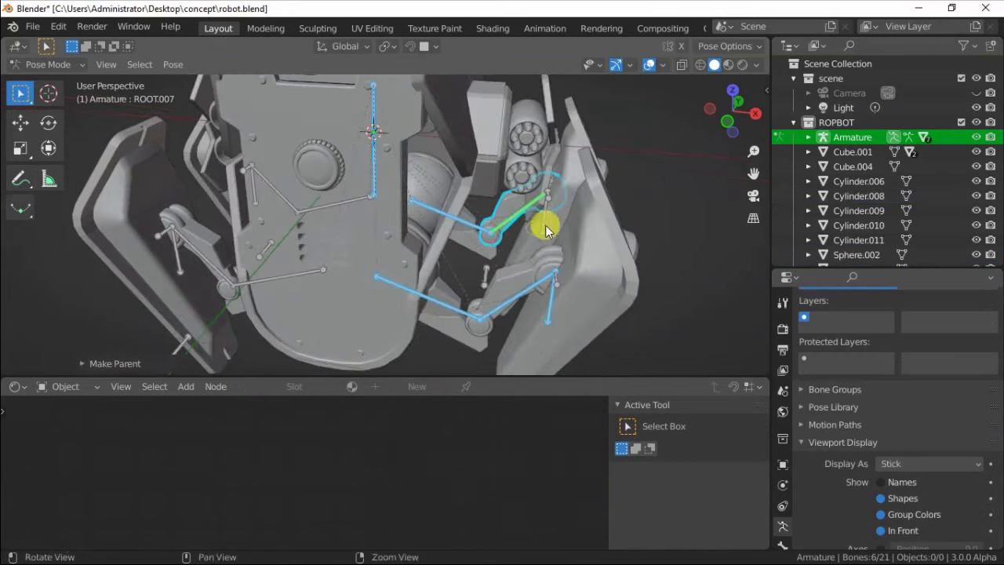
click(544, 219)
middle_drag(305, 191, 414, 295)
click(424, 283)
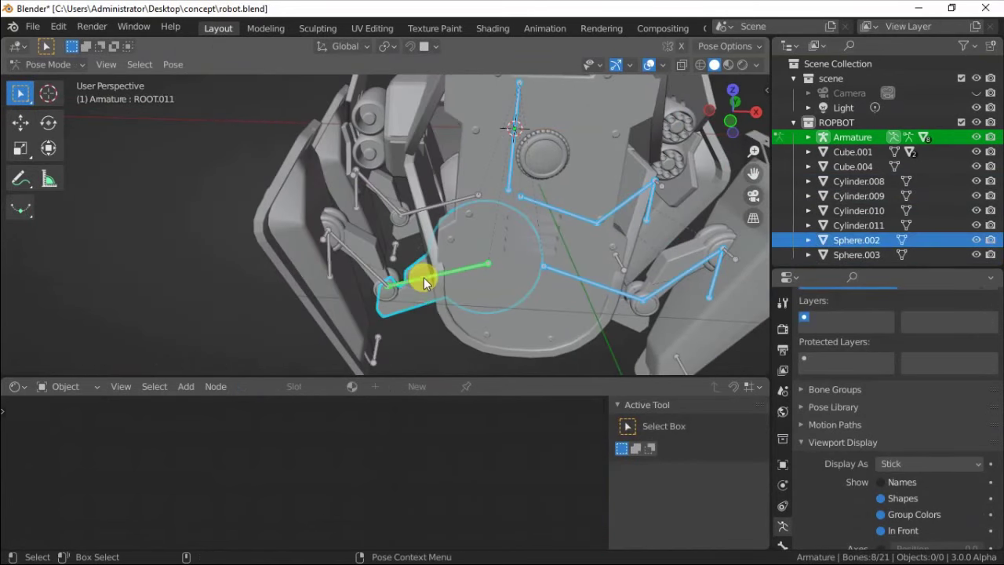
Step: Parent the next leg cylinder to its bone
click(334, 305)
shift+click(336, 262)
key(ctrl+p)
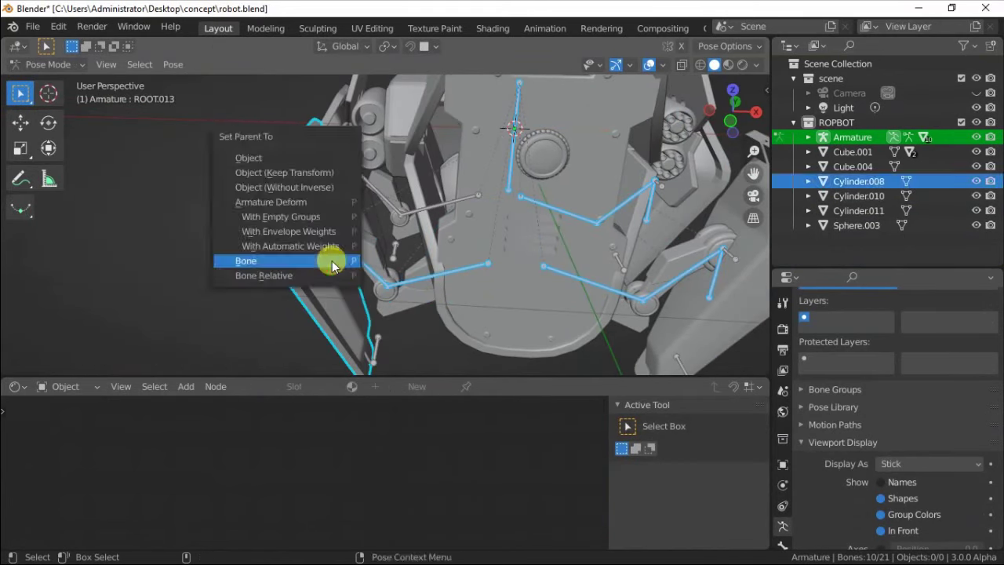
click(333, 258)
middle_drag(333, 258, 374, 240)
Step: Parent Sphere.003, Cylinder.011 and Cylinder.010 to their leg bones
click(319, 248)
shift+click(319, 248)
key(ctrl+p)
click(371, 249)
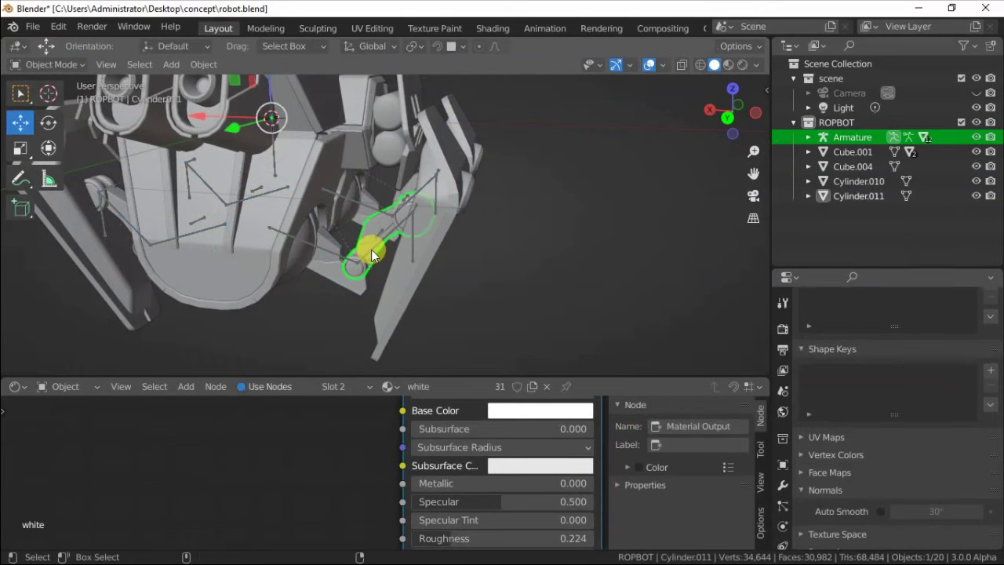
shift+click(371, 249)
key(ctrl+p)
click(417, 248)
shift+click(417, 248)
key(ctrl+p)
click(417, 248)
mouse_move(411, 251)
middle_down()
mouse_move(432, 175)
mouse_move(414, 215)
middle_up()
Step: Undo the accidental armature move and put the armature into Edit Mode
key(ctrl+z)
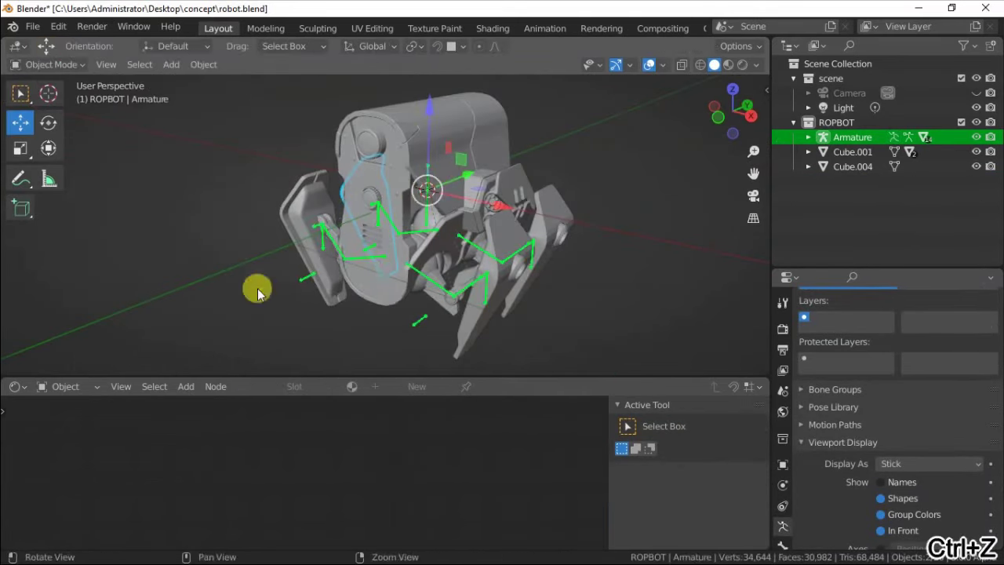
scroll(381, 219, up, 3)
scroll(549, 179, up, 2)
click(530, 185)
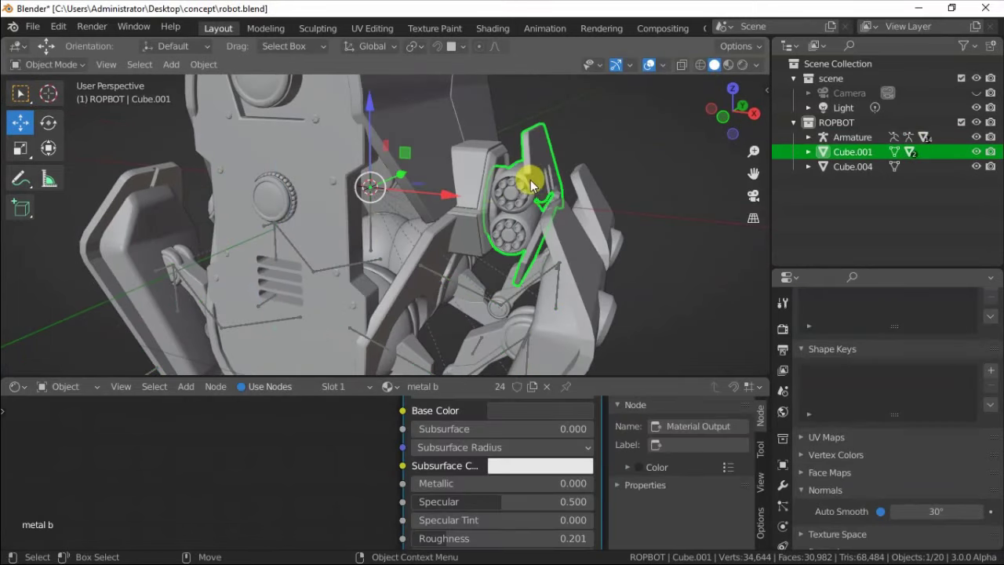
key(KP_1)
click(291, 251)
key(Tab)
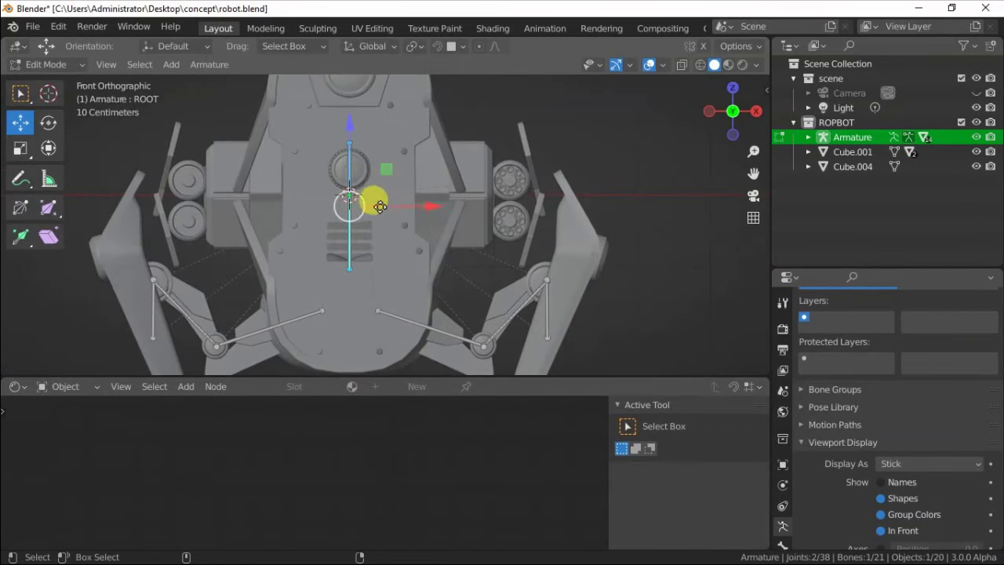
Step: Duplicate the ROOT bone out to a gun pod and mirror the copy on X
click(500, 131)
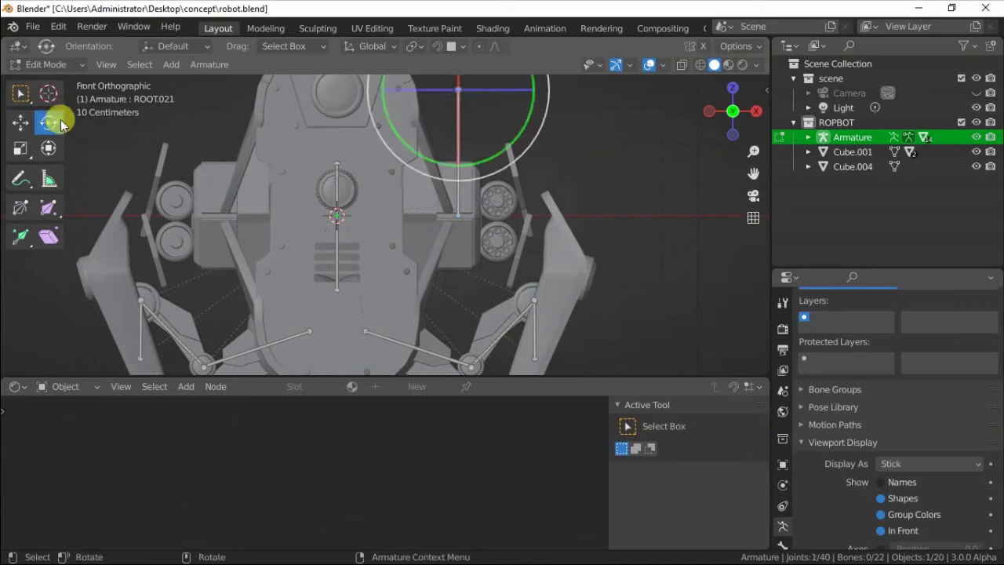
click(20, 121)
scroll(459, 193, up, 3)
drag(460, 193, 555, 227)
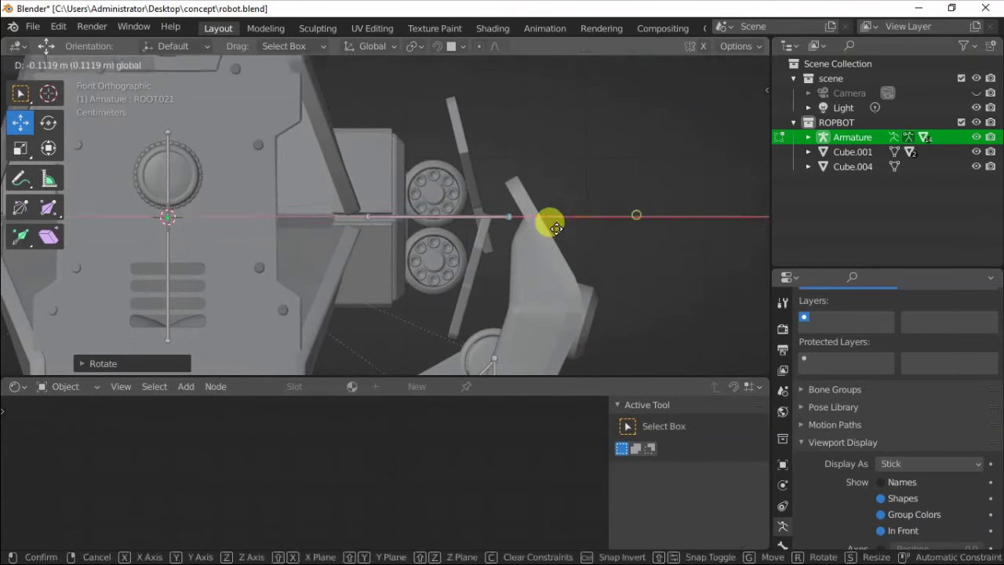
mouse_move(399, 226)
middle_down()
mouse_move(426, 161)
mouse_move(459, 225)
middle_up()
click(689, 68)
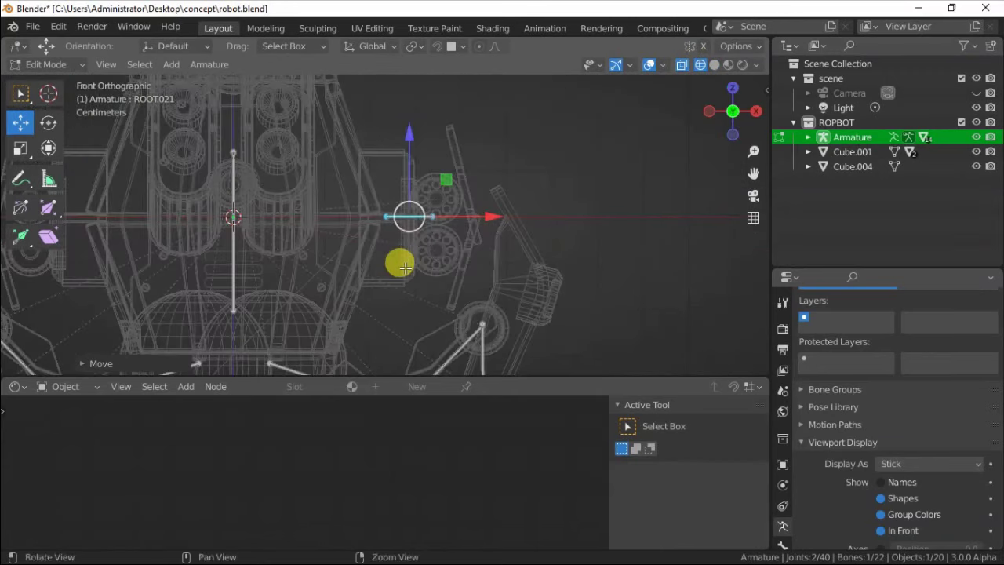
click(378, 118)
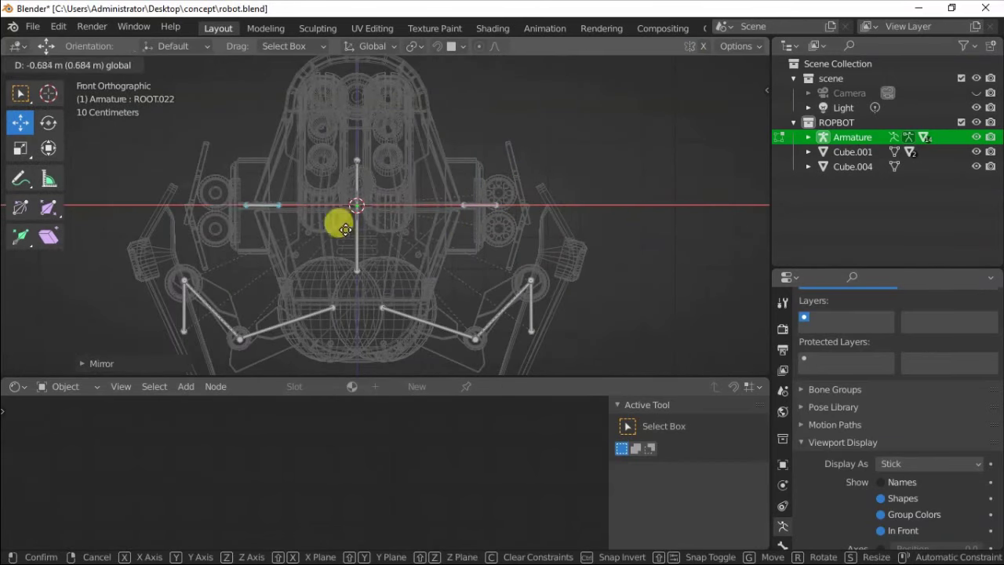
middle_drag(602, 204, 695, 34)
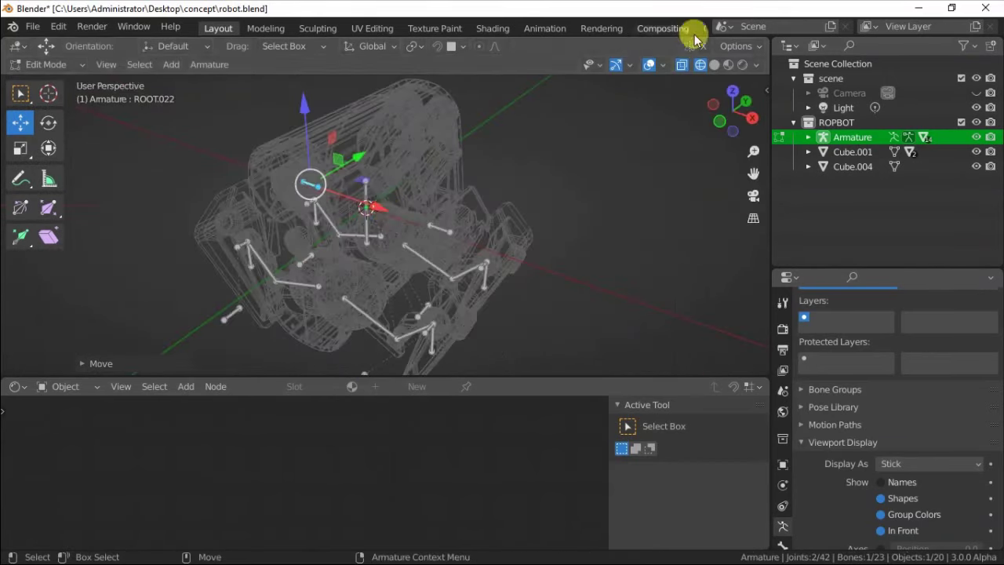
click(714, 64)
Step: Parent both side bones to ROOT, keeping offset
mouse_move(432, 231)
middle_down()
mouse_move(248, 206)
mouse_move(357, 196)
middle_up()
click(357, 196)
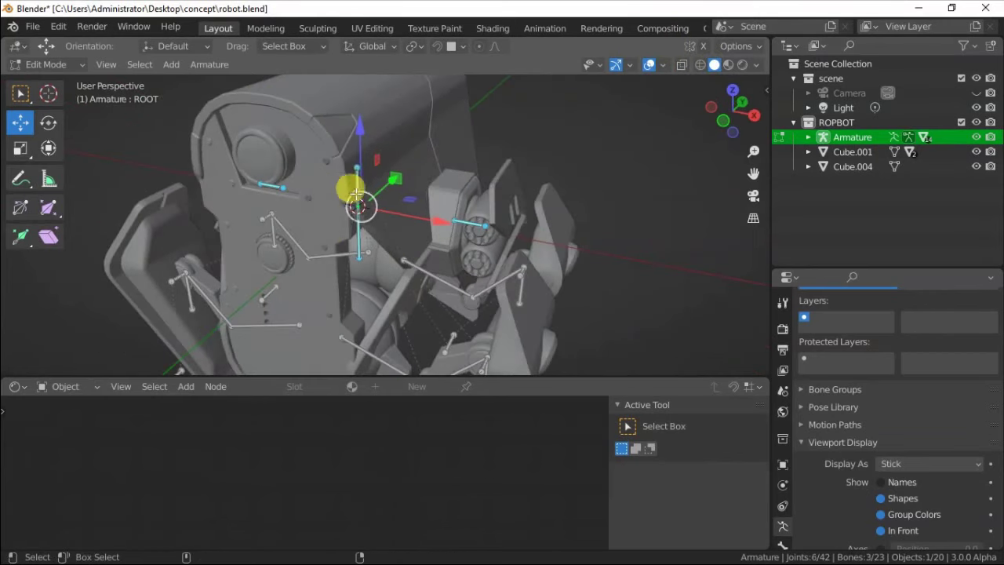
click(357, 194)
key(Tab)
Step: Parent each gun pod to its own side bone with Ctrl+P > Bone
click(498, 228)
key(ctrl+p)
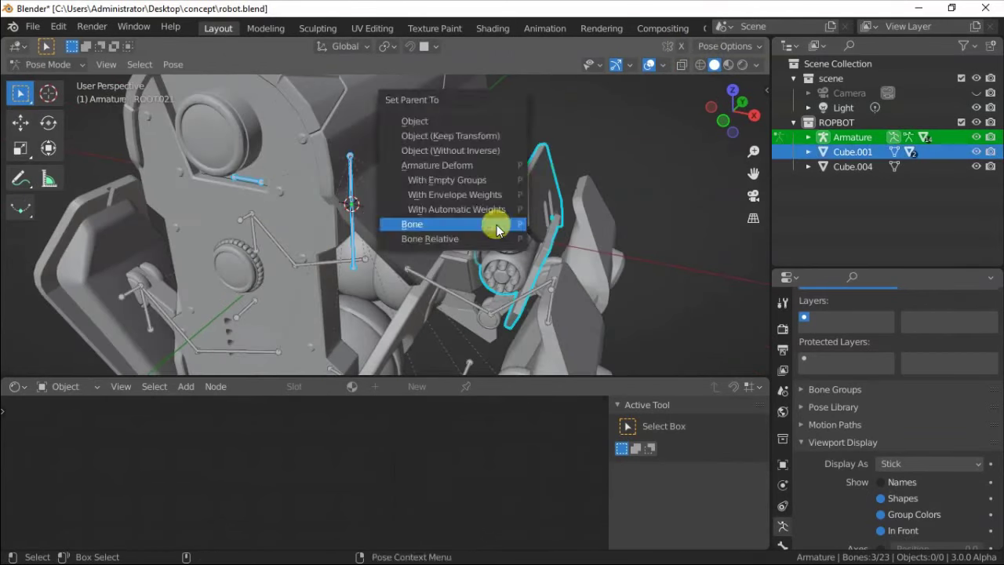
click(489, 222)
middle_drag(489, 222, 164, 219)
click(225, 253)
key(ctrl+p)
click(236, 259)
mouse_move(236, 259)
middle_down()
mouse_move(358, 209)
mouse_move(556, 217)
middle_up()
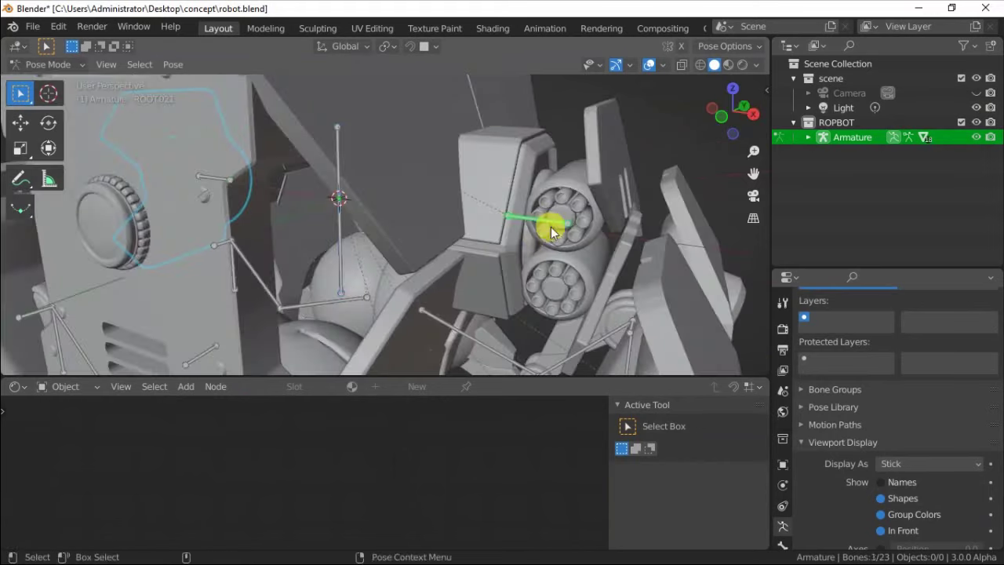
click(556, 217)
Step: Duplicate the barrel cylinders and slide the copies along X onto the pod
shift+click(540, 270)
key(shift+d)
key(KP_1)
key(x)
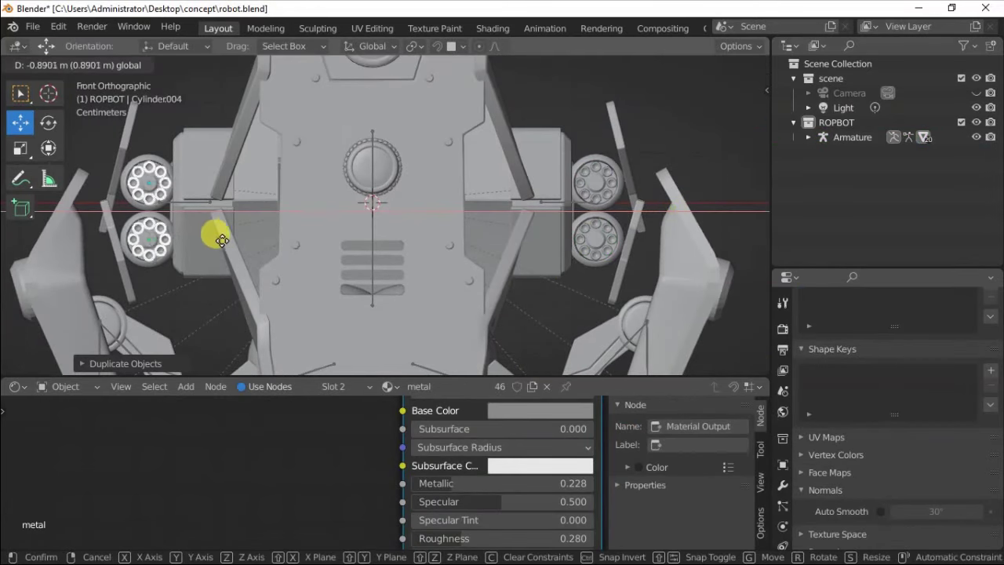
click(221, 246)
middle_drag(221, 246, 237, 133)
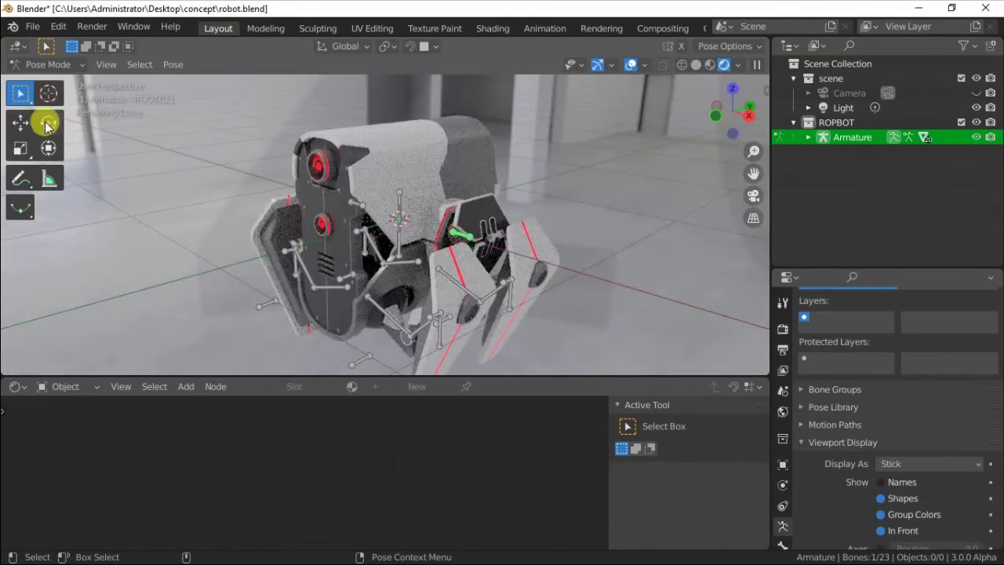
Step: Test-rotate a leg bone, then undo the rotation
click(49, 123)
drag(406, 188, 439, 160)
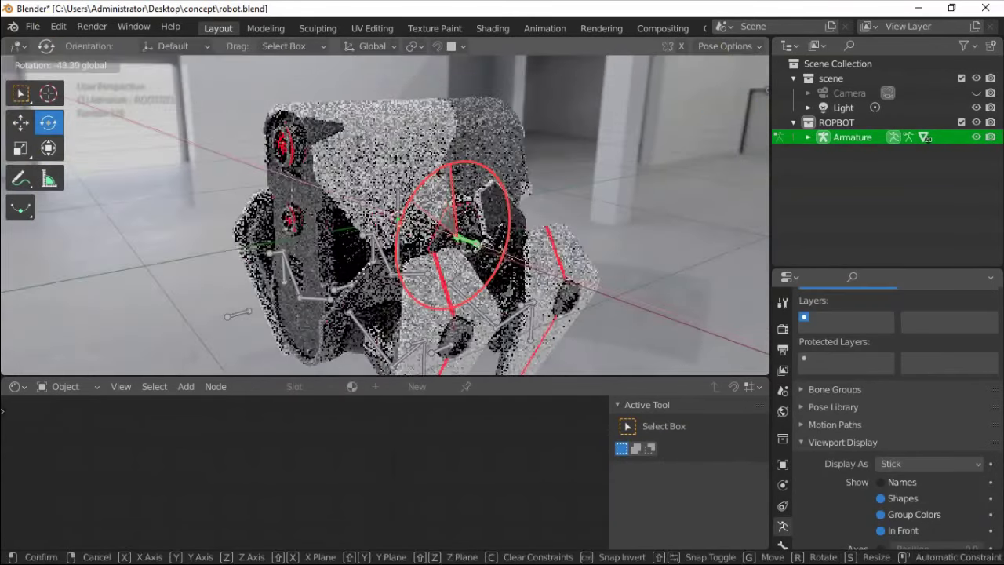
key(ctrl+z)
mouse_move(415, 206)
middle_down()
mouse_move(471, 259)
mouse_move(431, 274)
mouse_move(447, 273)
middle_up()
Step: Select the lower leg bone and add an Inverse Kinematics bone constraint
click(431, 274)
click(785, 527)
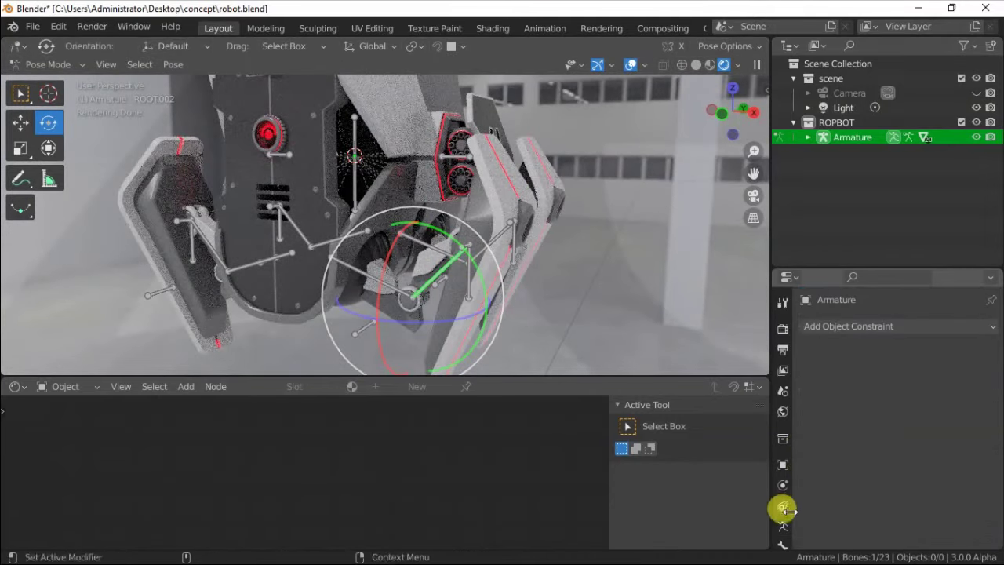
click(861, 331)
click(825, 404)
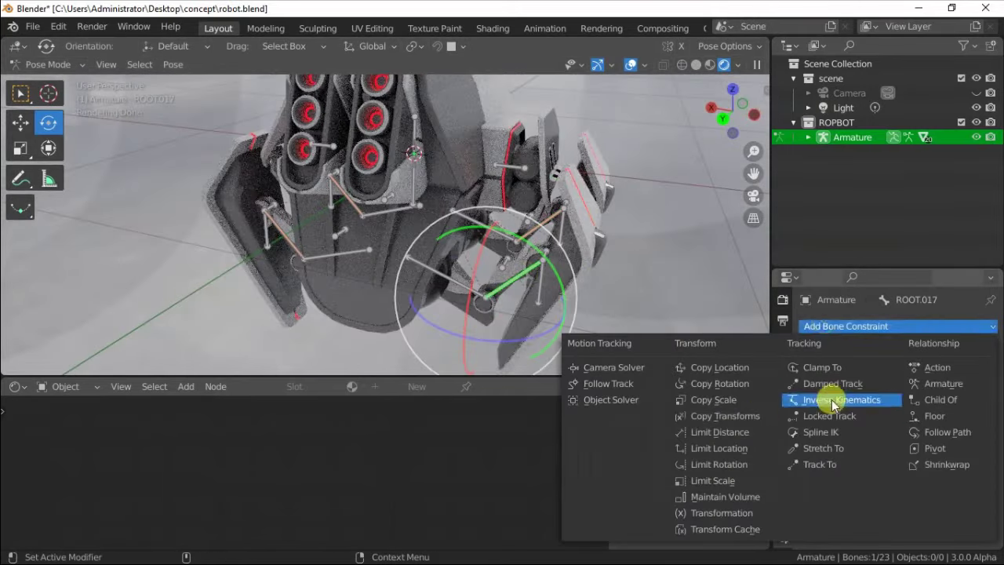
Step: Add IK to ROOT.002 and target the Armature bone ROOT.004
click(834, 401)
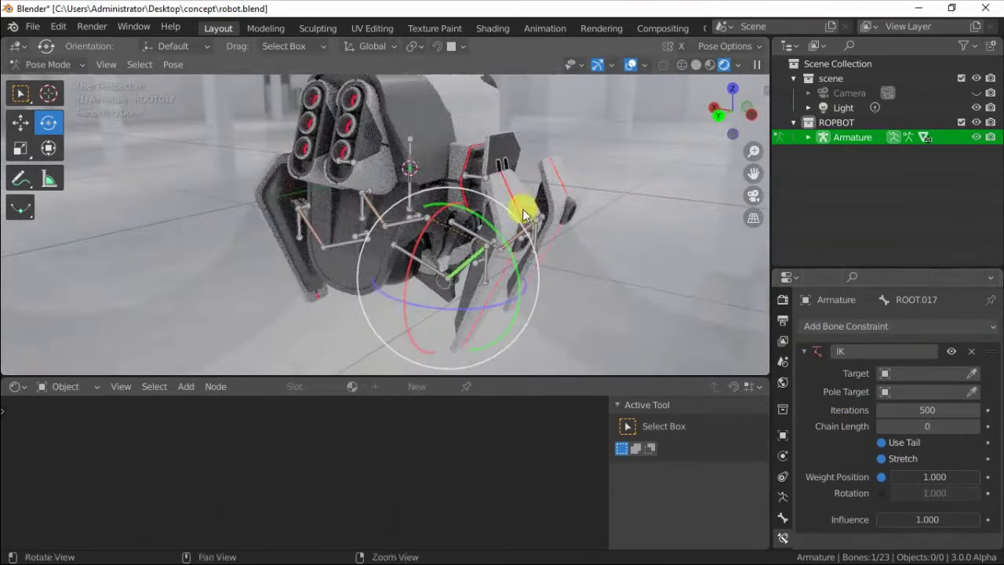
mouse_move(520, 207)
middle_down()
mouse_move(227, 215)
mouse_move(414, 239)
mouse_move(334, 243)
mouse_move(340, 206)
mouse_move(305, 201)
mouse_move(314, 259)
middle_up()
click(318, 259)
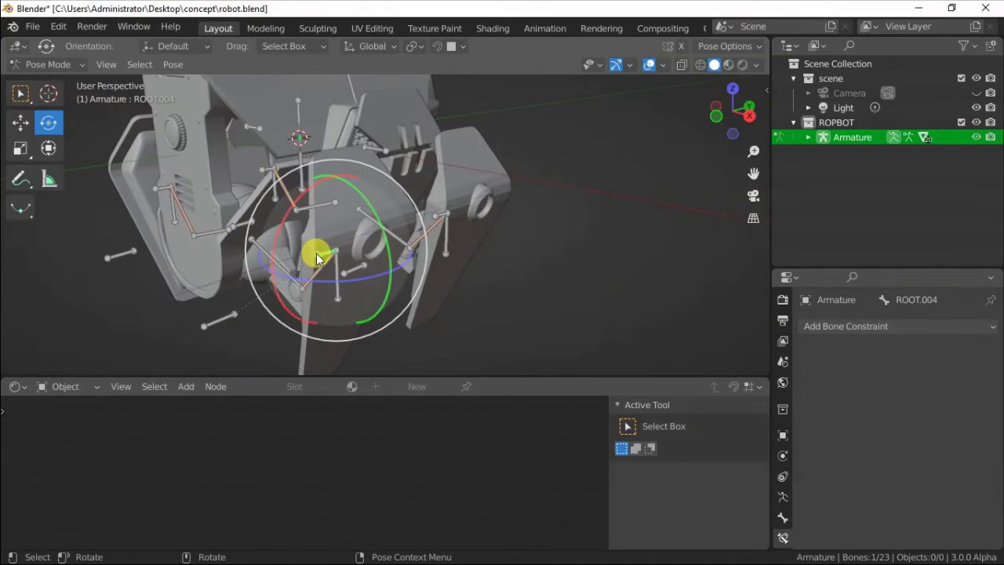
click(338, 289)
click(925, 373)
click(902, 390)
click(897, 390)
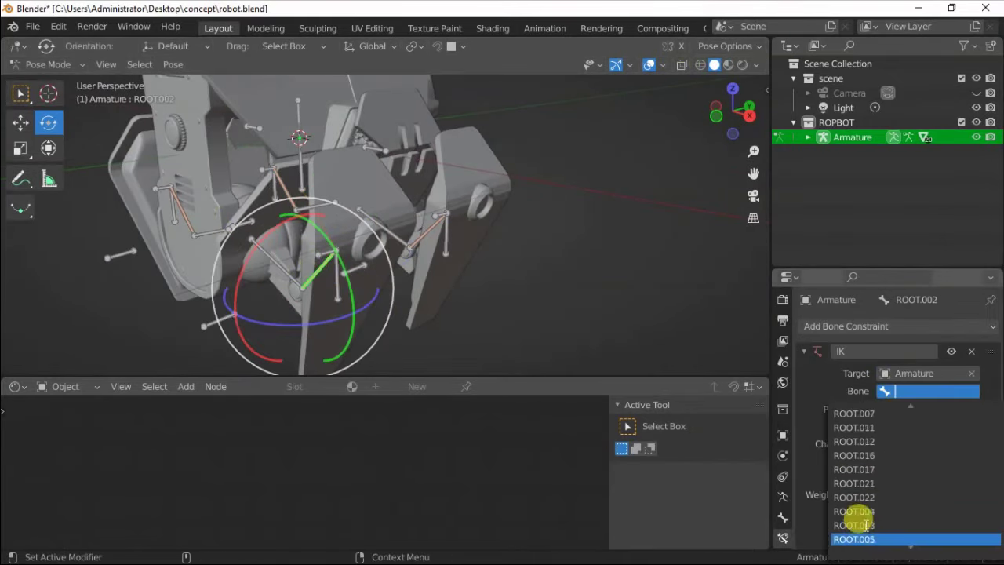
click(853, 539)
Step: Set ROOT.005 as pole bone, chain length 2 and pole angle 53.7°
middle_drag(363, 291, 358, 258)
click(183, 296)
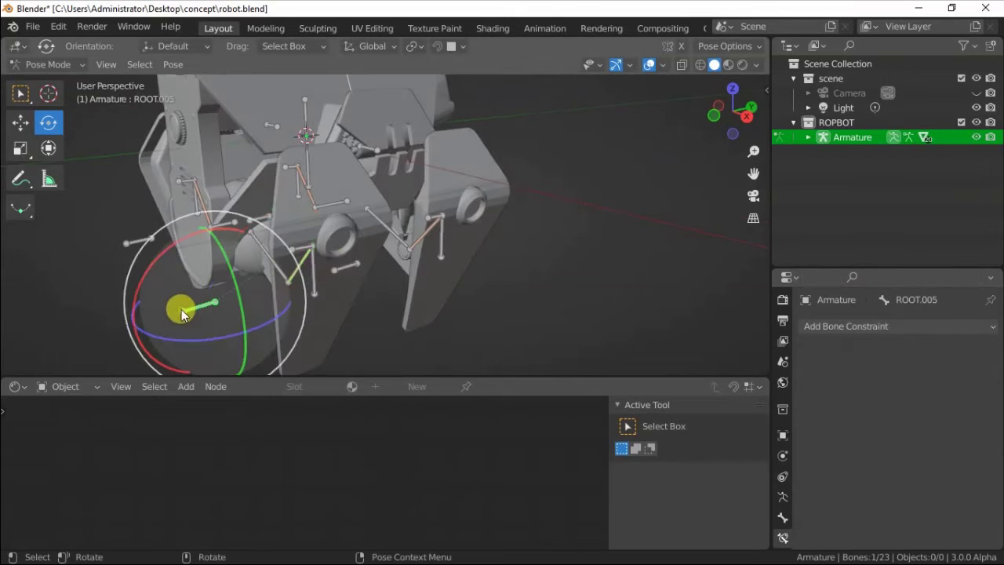
middle_drag(183, 295, 318, 267)
click(318, 267)
click(925, 427)
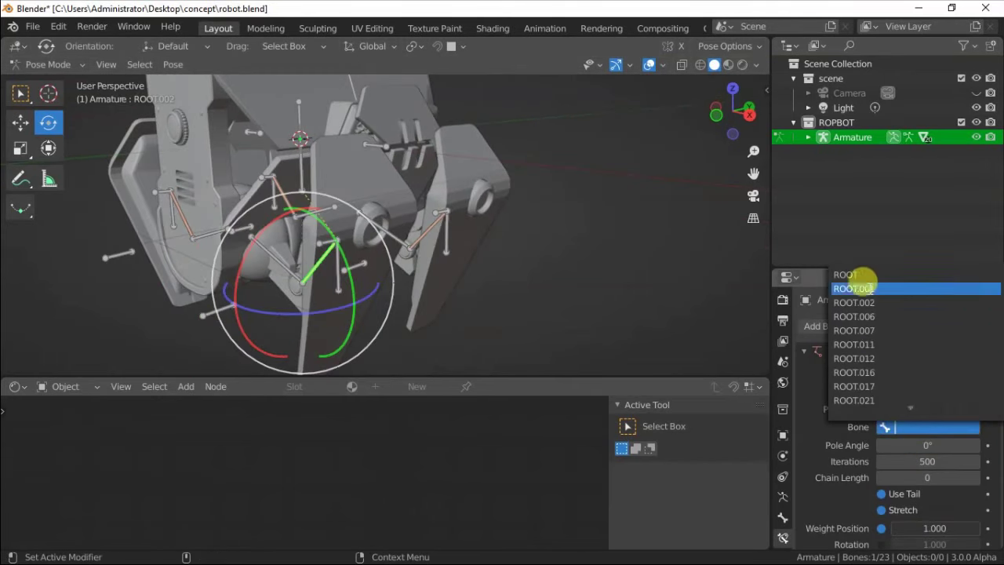
scroll(899, 351, down, 2)
click(862, 365)
middle_drag(765, 356, 751, 352)
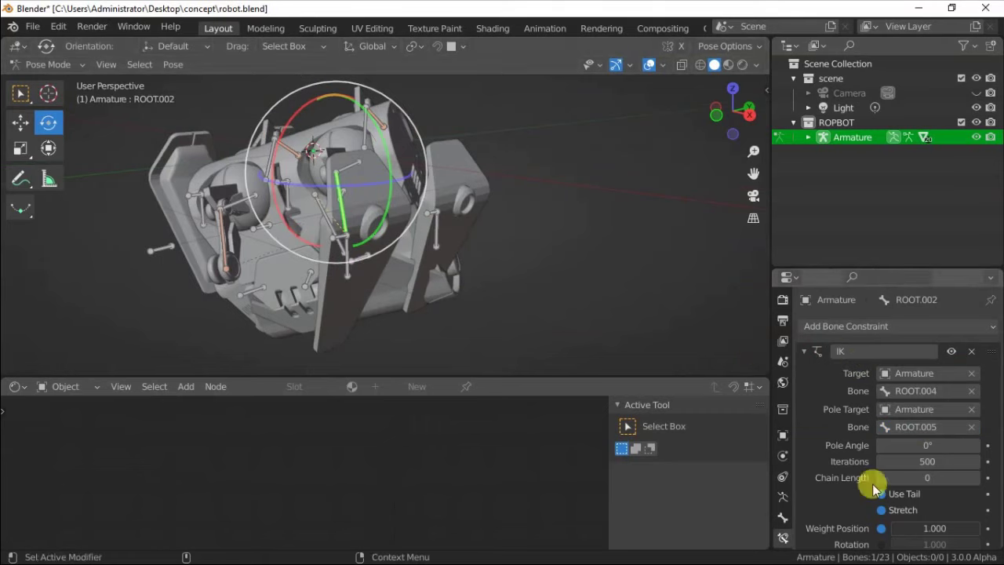
scroll(871, 478, down, 2)
double_click(979, 443)
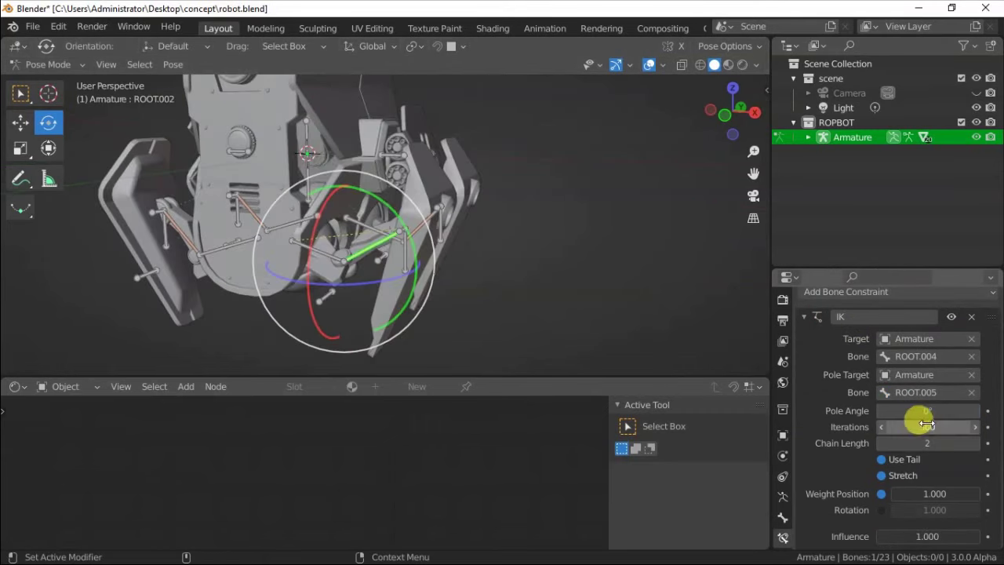
mouse_move(596, 345)
middle_down()
mouse_move(452, 320)
mouse_move(450, 332)
mouse_move(418, 269)
mouse_move(551, 204)
middle_up()
Step: Test-move the ROOT.004 bone to check the leg, then undo it
click(332, 284)
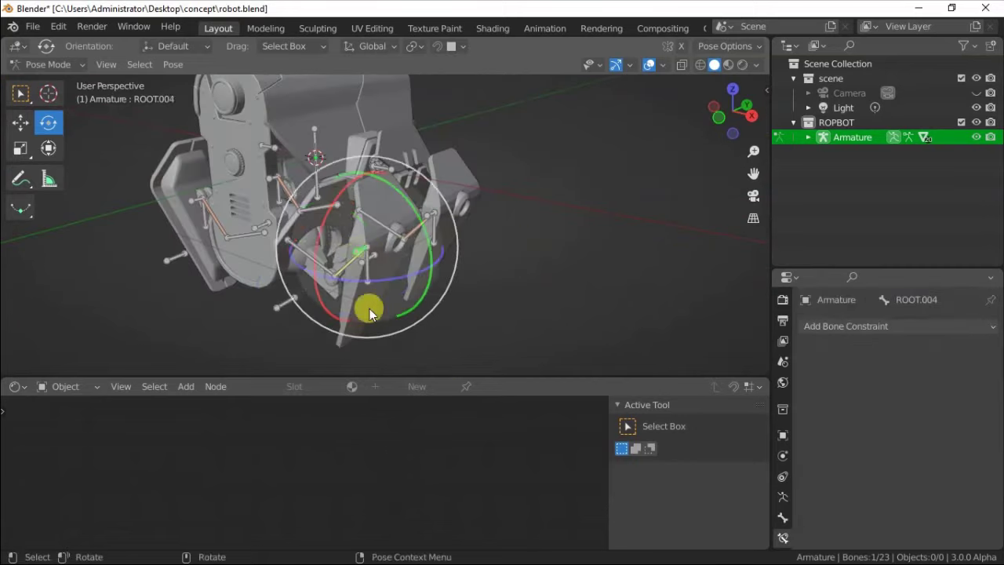
key(shift+space)
key(g)
drag(386, 228, 424, 221)
key(ctrl+z)
middle_drag(392, 225, 298, 220)
Step: Target ROOT.007's IK at Armature bone ROOT.009 with chain length 2
click(886, 373)
click(888, 395)
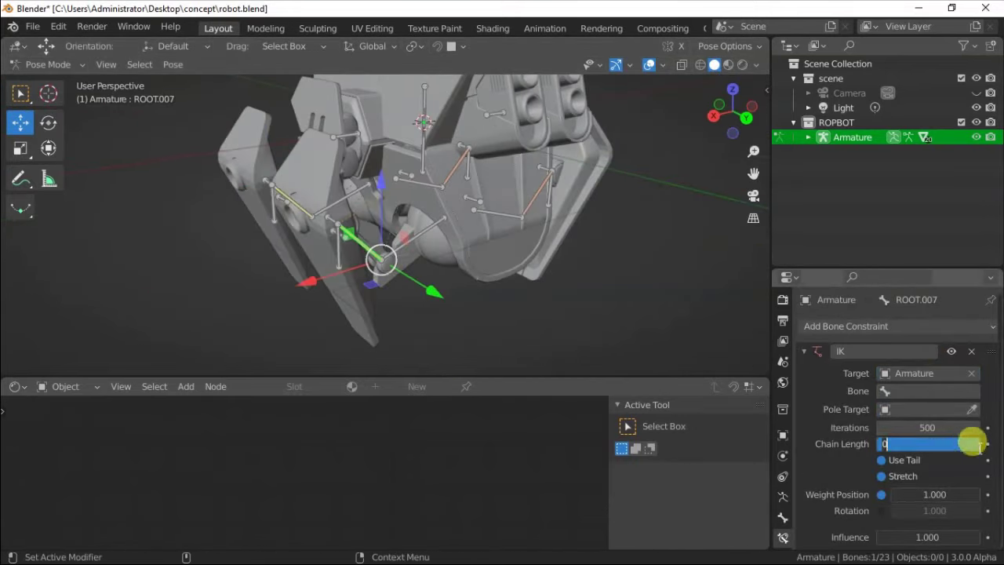
text(2)
key(Return)
middle_drag(426, 240, 352, 225)
click(352, 225)
click(415, 236)
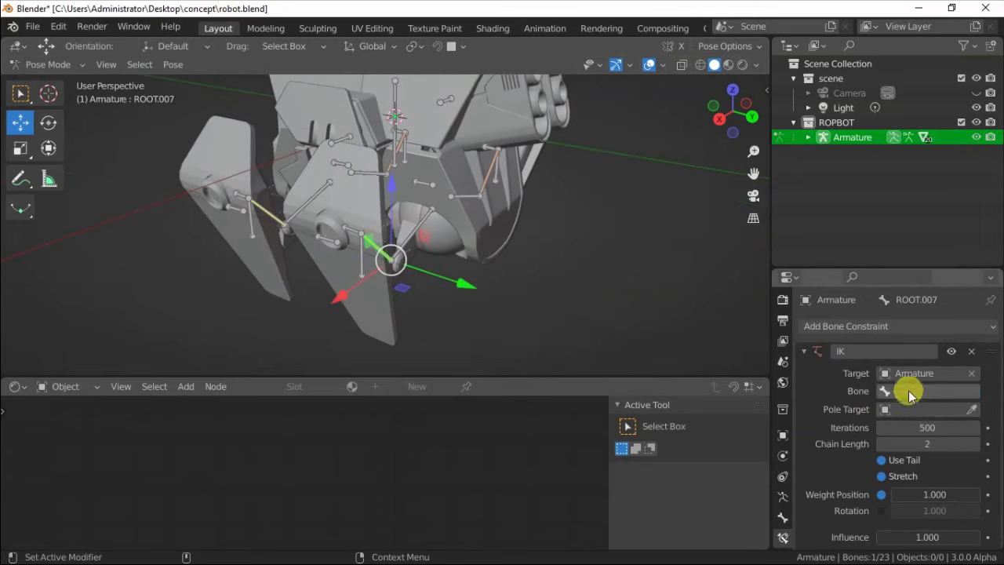
click(909, 392)
click(894, 410)
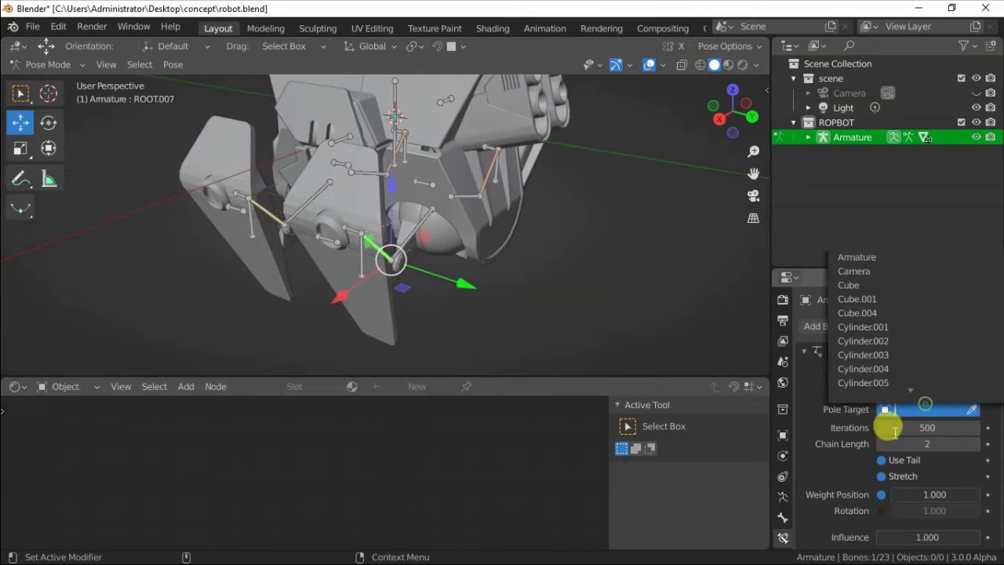
Step: Give ROOT.007's IK pole Armature/ROOT.010 at a 52.3° pole angle
click(832, 255)
mouse_move(489, 278)
middle_down()
mouse_move(314, 264)
mouse_move(381, 258)
middle_up()
click(362, 261)
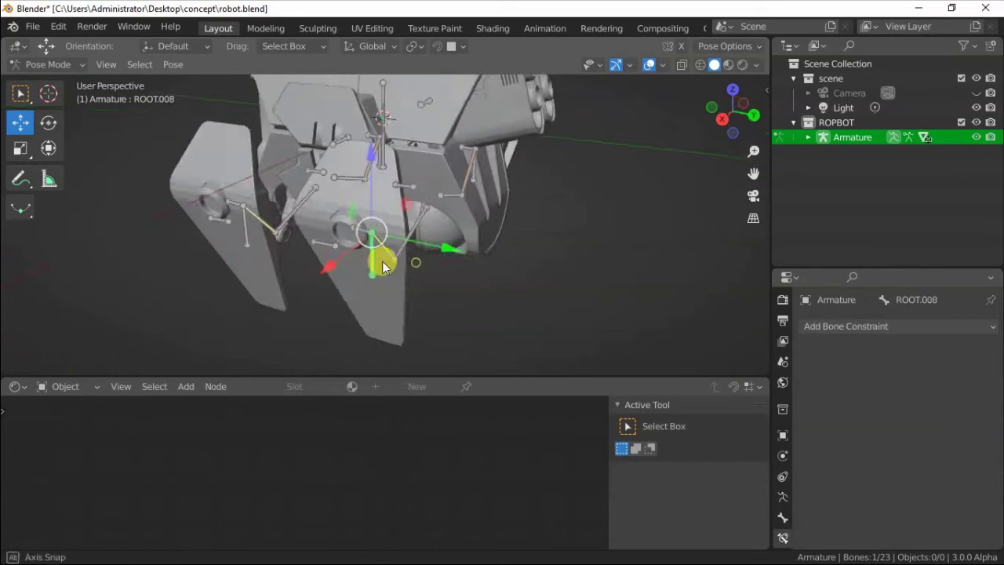
click(381, 258)
click(934, 426)
click(878, 343)
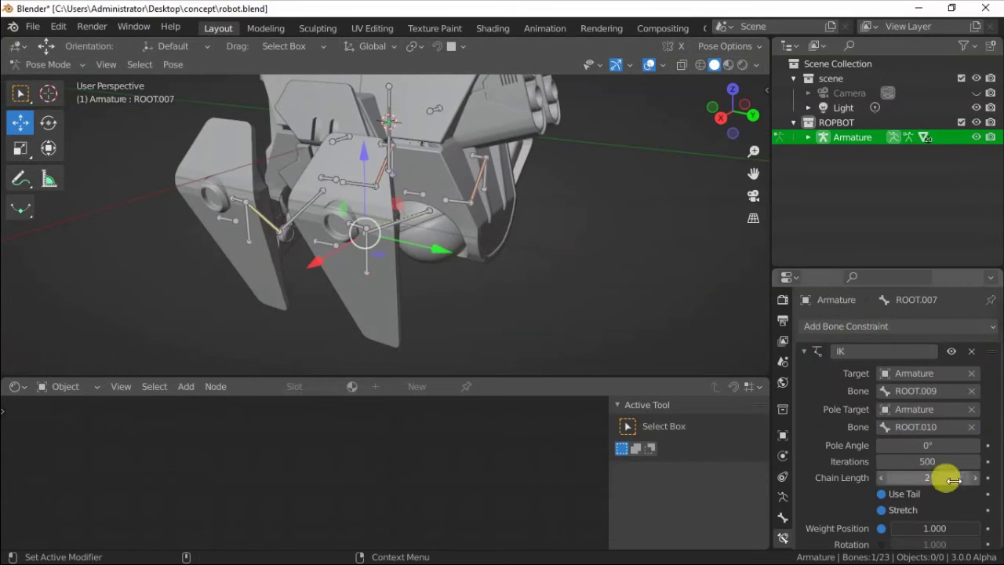
key(KP_7)
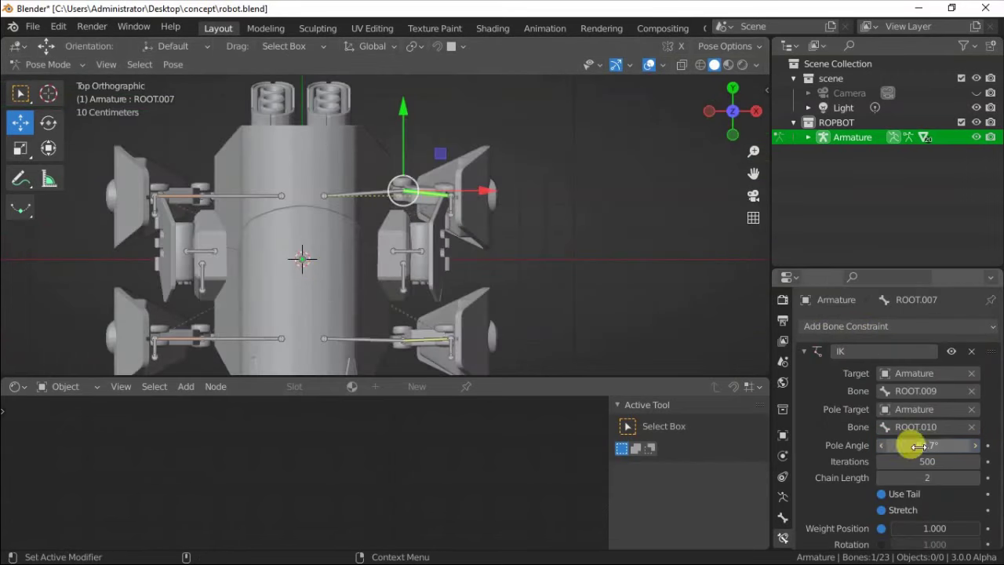
middle_drag(208, 294, 442, 287)
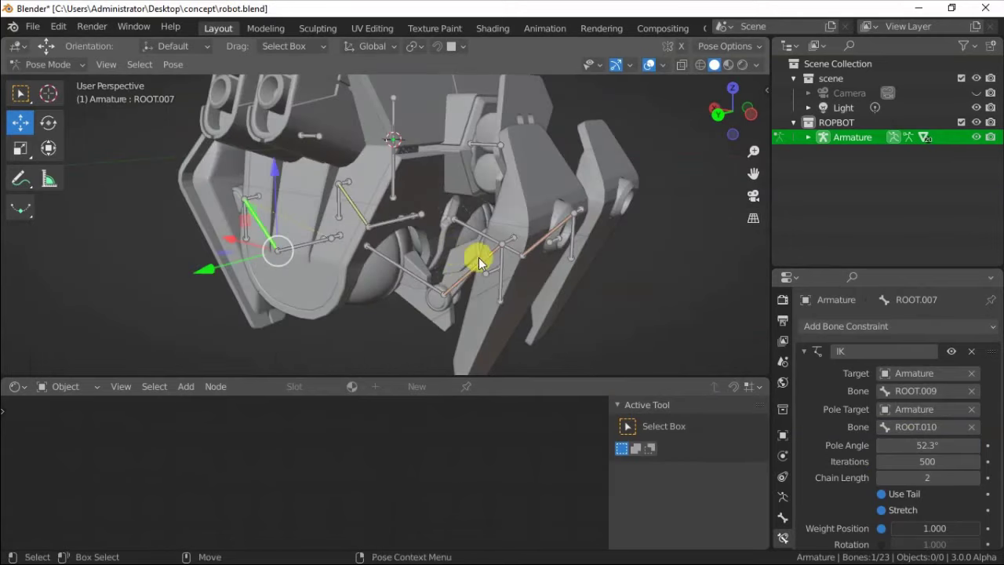
click(459, 266)
click(437, 287)
Step: Target ROOT.017's IK at Armature bone ROOT.019
click(880, 374)
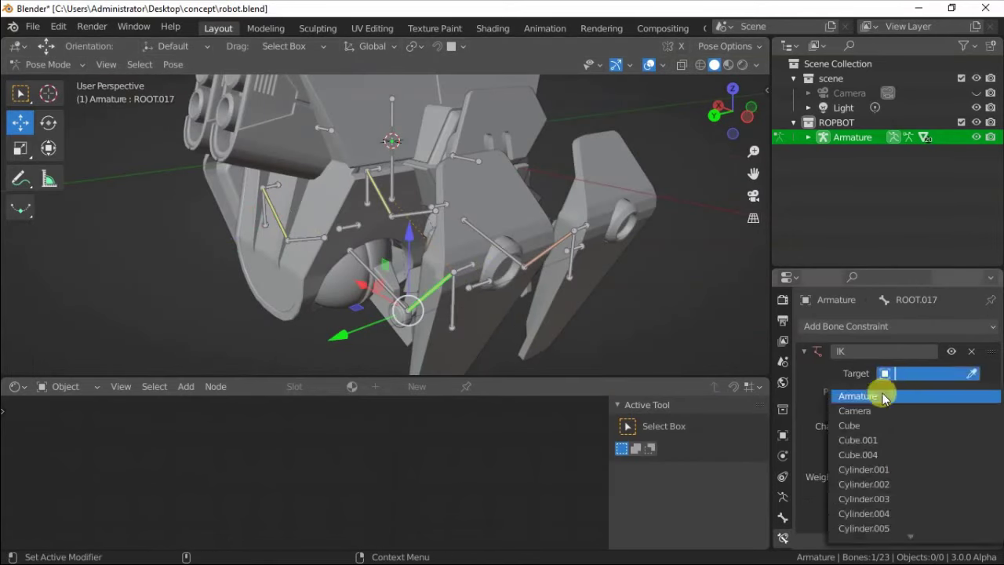
click(880, 393)
click(928, 390)
click(878, 535)
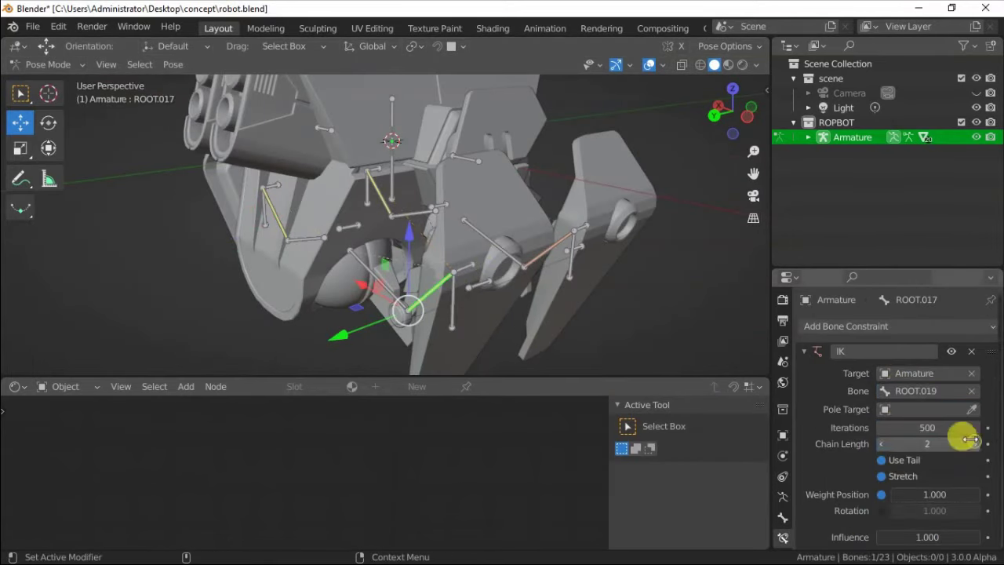
Step: Set ROOT.017's pole to Armature bone ROOT.020 with a 129.2° pole angle
mouse_move(368, 259)
middle_down()
mouse_move(386, 261)
mouse_move(415, 295)
mouse_move(401, 277)
mouse_move(415, 272)
middle_up()
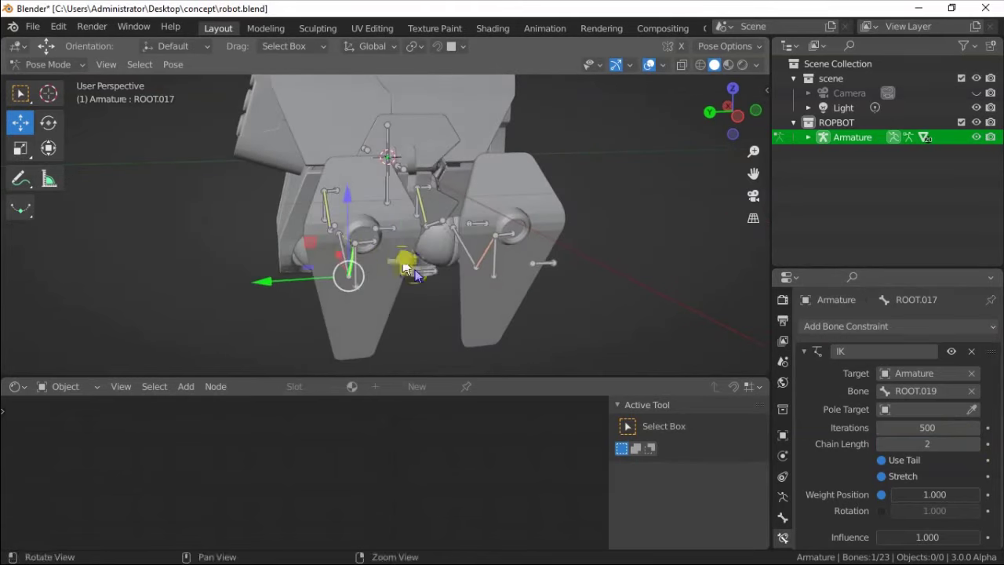
click(406, 265)
click(342, 246)
middle_drag(343, 246, 376, 267)
click(923, 410)
click(936, 411)
click(928, 427)
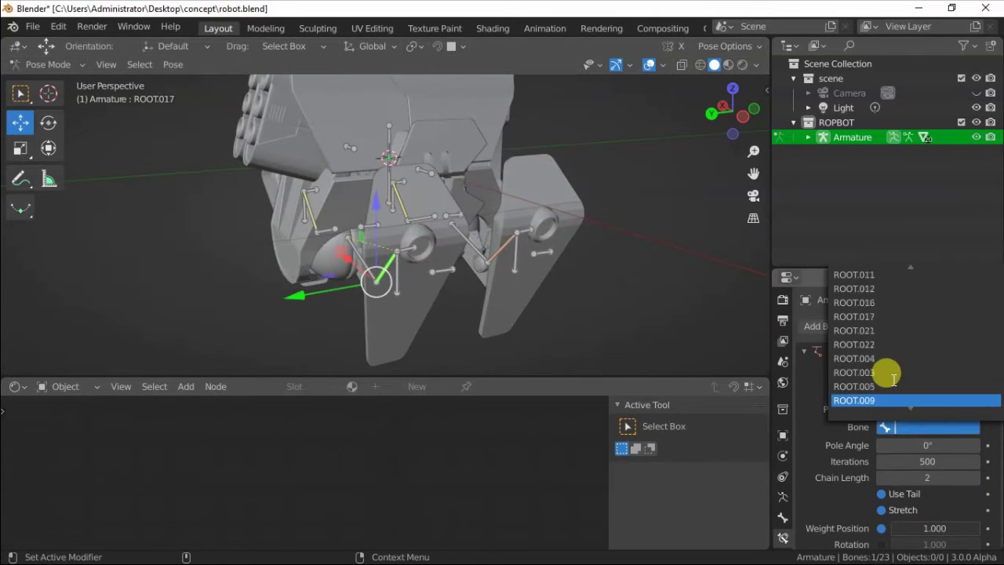
click(869, 400)
drag(927, 445, 902, 445)
key(KP_7)
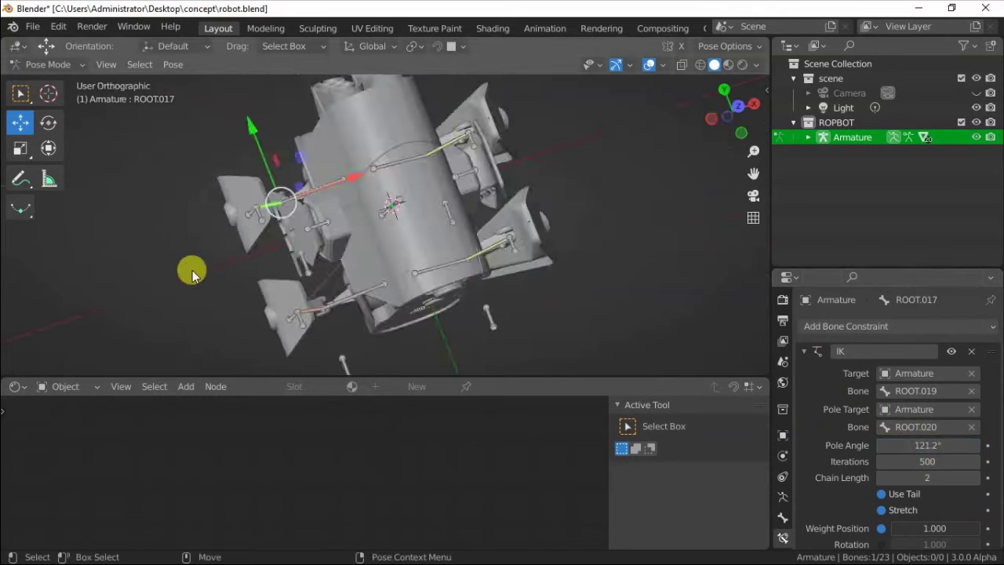
Step: Select the ROOT.012 leg bone and set its IK target to the Armature
middle_drag(291, 242, 460, 242)
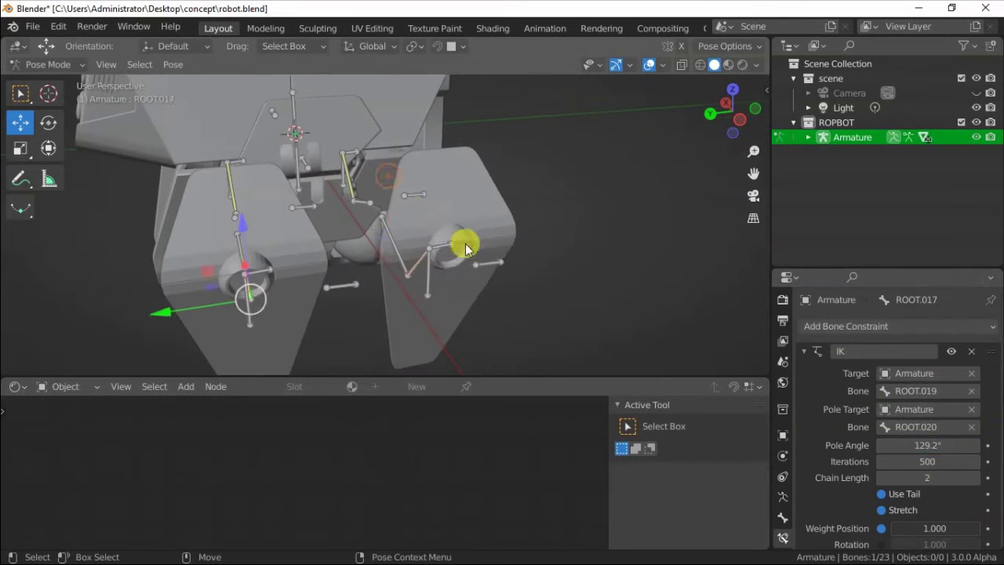
click(437, 247)
click(935, 373)
click(909, 401)
Step: Set ROOT.012's IK target bone ROOT.014 and pole Armature/ROOT.015
click(930, 390)
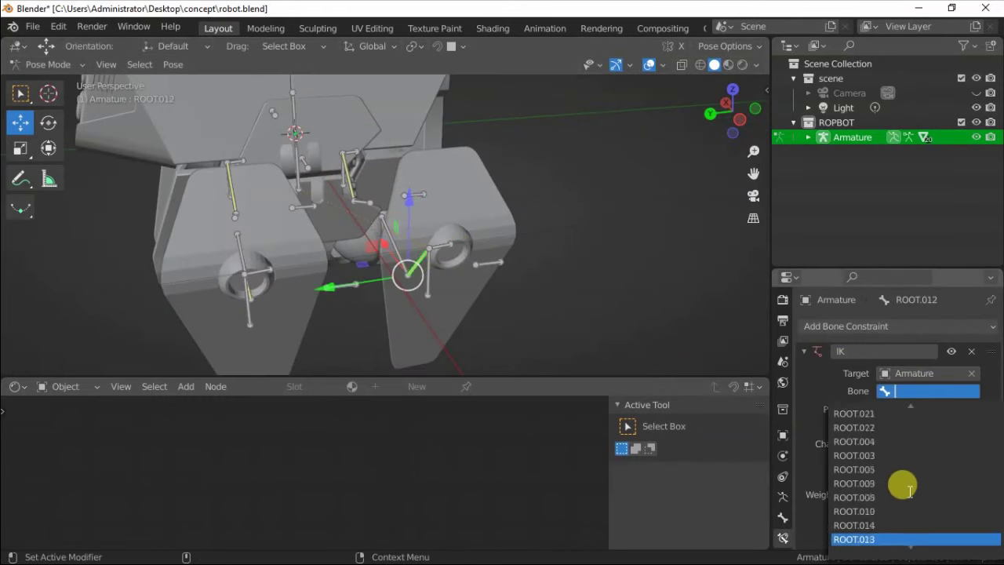
click(853, 469)
click(915, 408)
click(863, 285)
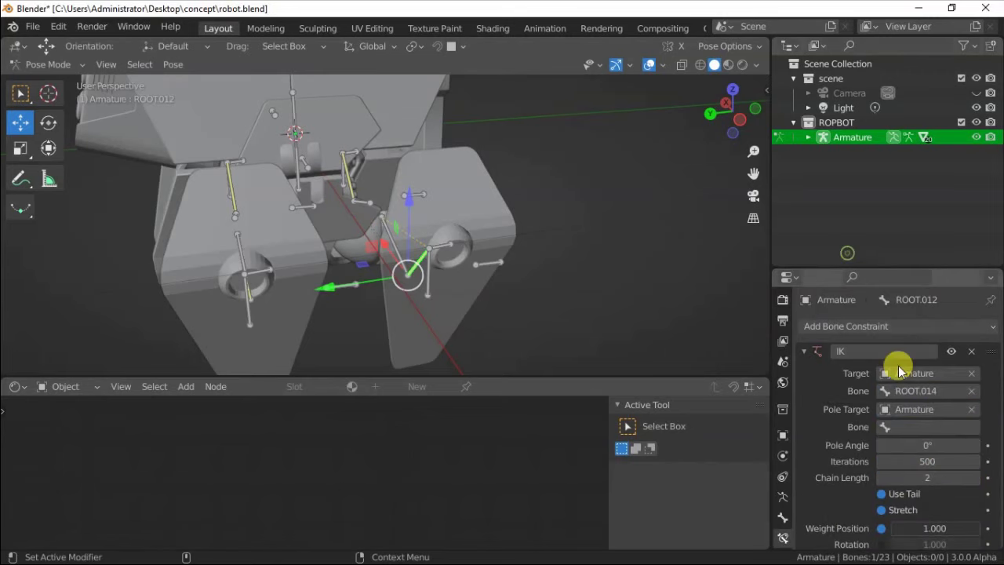
click(502, 267)
click(420, 259)
click(924, 426)
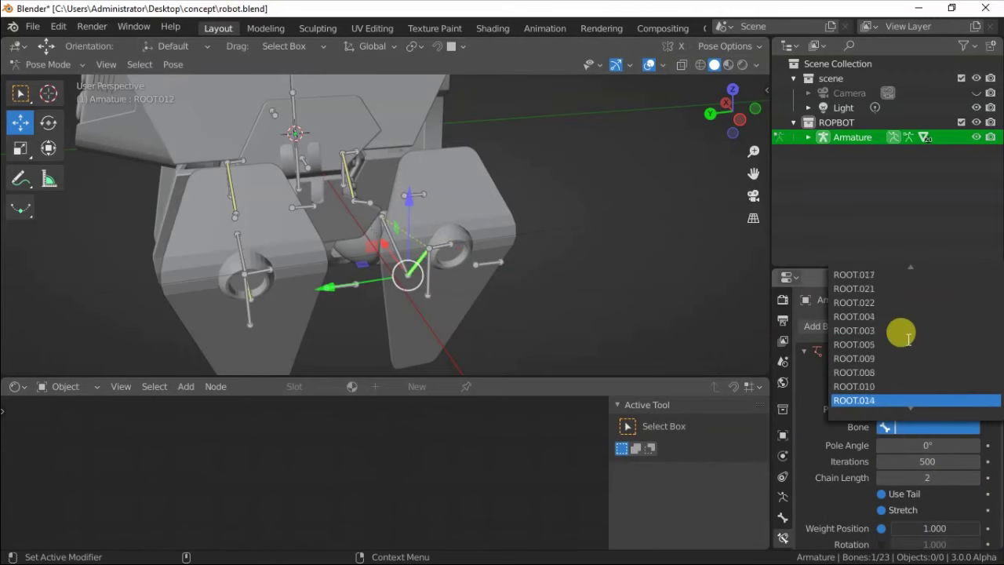
click(917, 372)
Step: Set the pole angle to 126.7° and raise the ROOT body bone to test the legs
drag(927, 444, 134, 236)
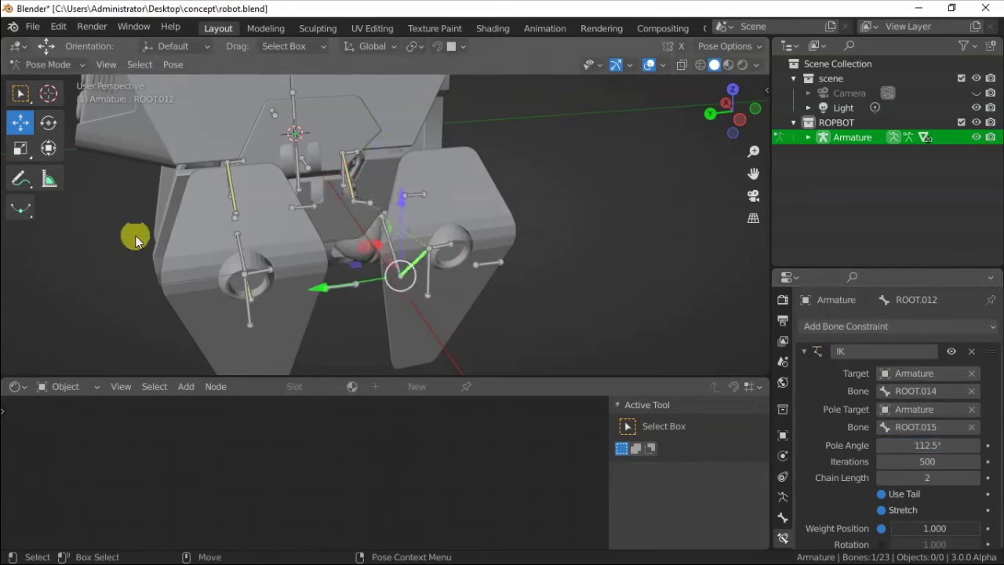
key(KP_7)
drag(928, 445, 973, 444)
middle_drag(677, 314, 411, 172)
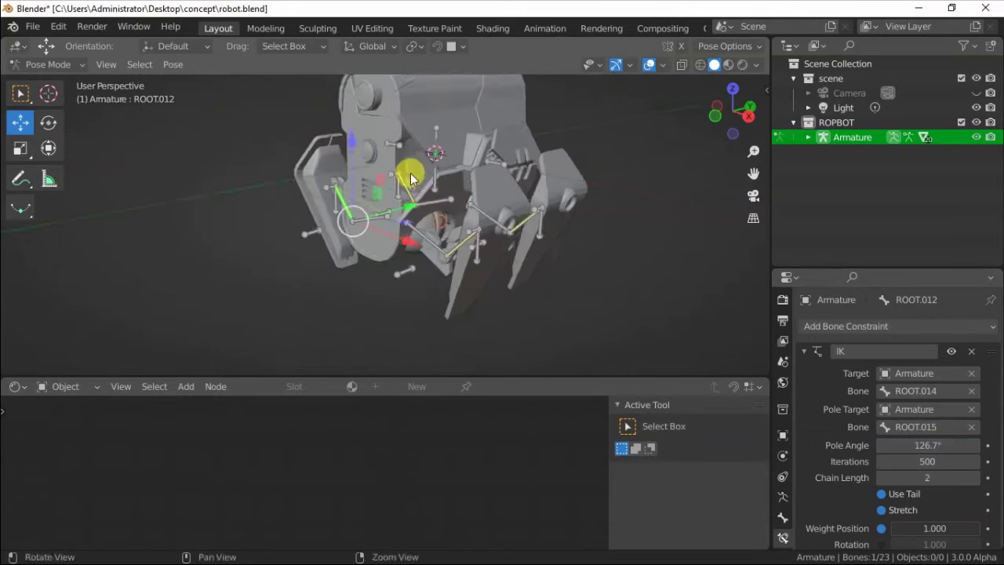
click(417, 173)
drag(417, 153, 403, 100)
Step: Undo the test move, test-rotate the body bone, and undo that too
key(ctrl+z)
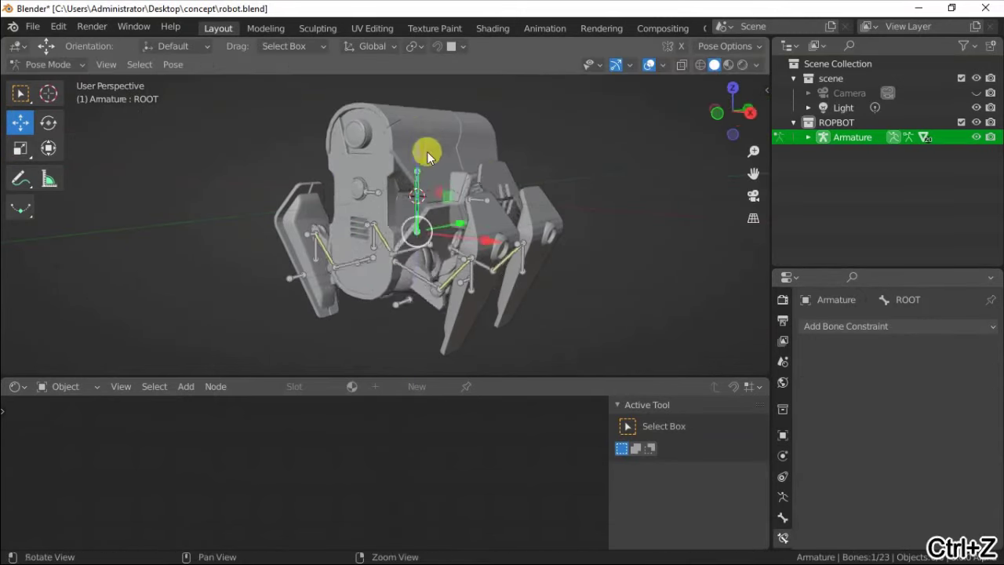
mouse_move(426, 150)
middle_down()
mouse_move(482, 251)
mouse_move(287, 175)
middle_up()
key(shift+space)
key(r)
drag(287, 175, 549, 126)
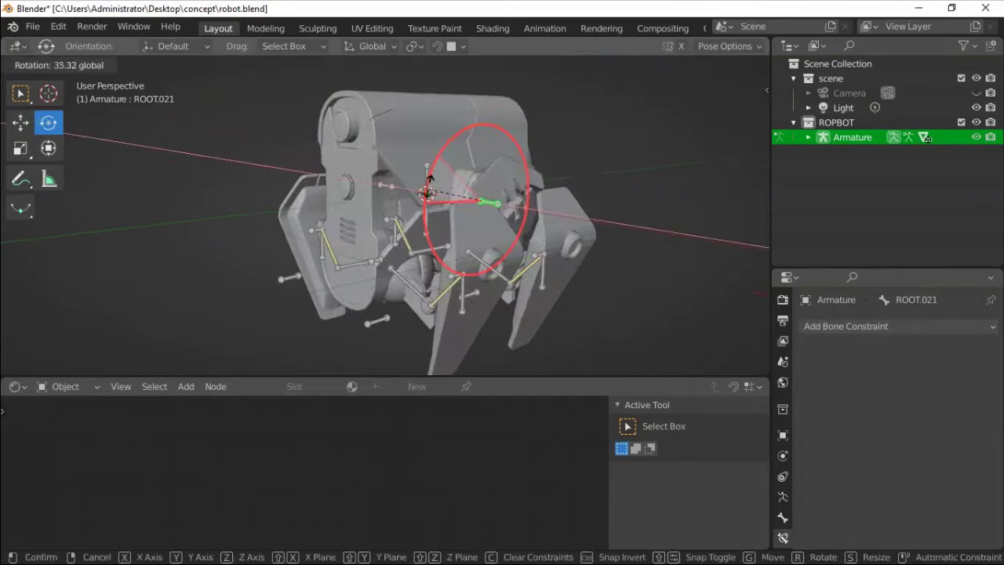
key(ctrl+z)
Step: Switch the viewport to Rendered shading and save robot.blend
click(742, 65)
middle_drag(436, 222, 441, 200)
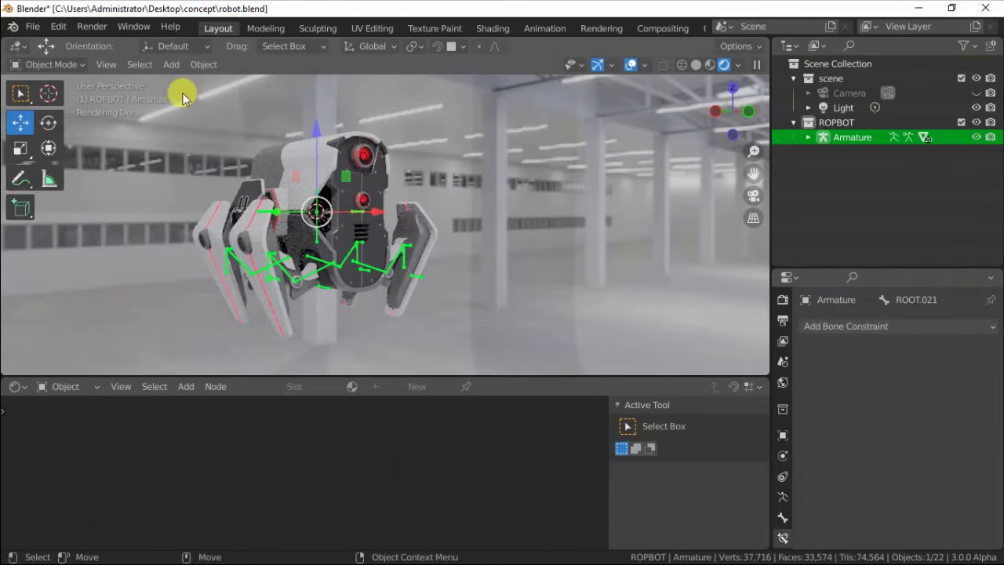
key(ctrl+s)
Step: In Pose Mode, move the ROOT bone to check the legs follow
middle_drag(112, 100, 320, 210)
key(ctrl+Tab)
scroll(320, 211, up, 3)
scroll(345, 209, down, 2)
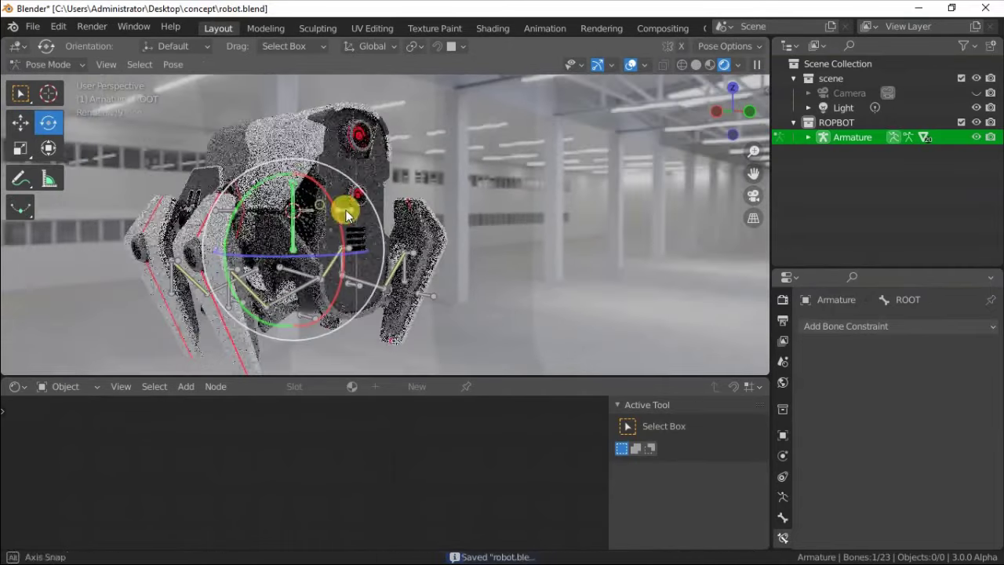
key(shift+space)
key(g)
drag(291, 162, 287, 164)
middle_drag(287, 164, 202, 191)
scroll(375, 194, up, 3)
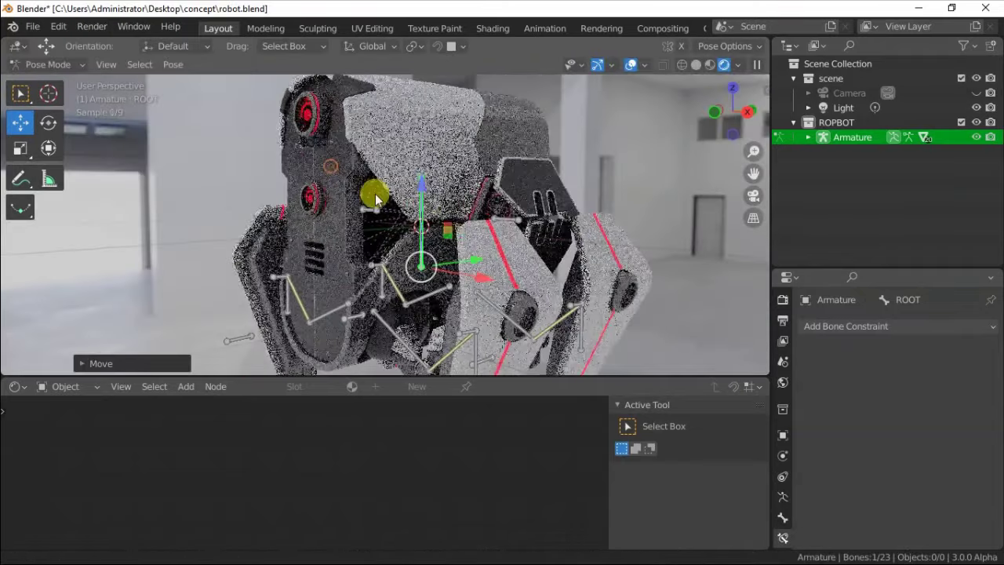
scroll(375, 194, down, 2)
middle_drag(459, 199, 508, 170)
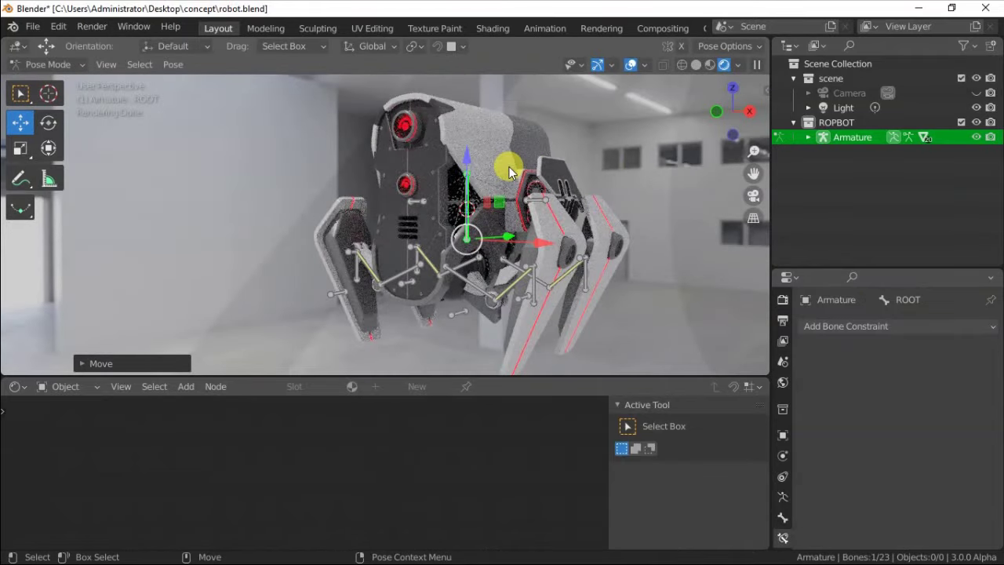